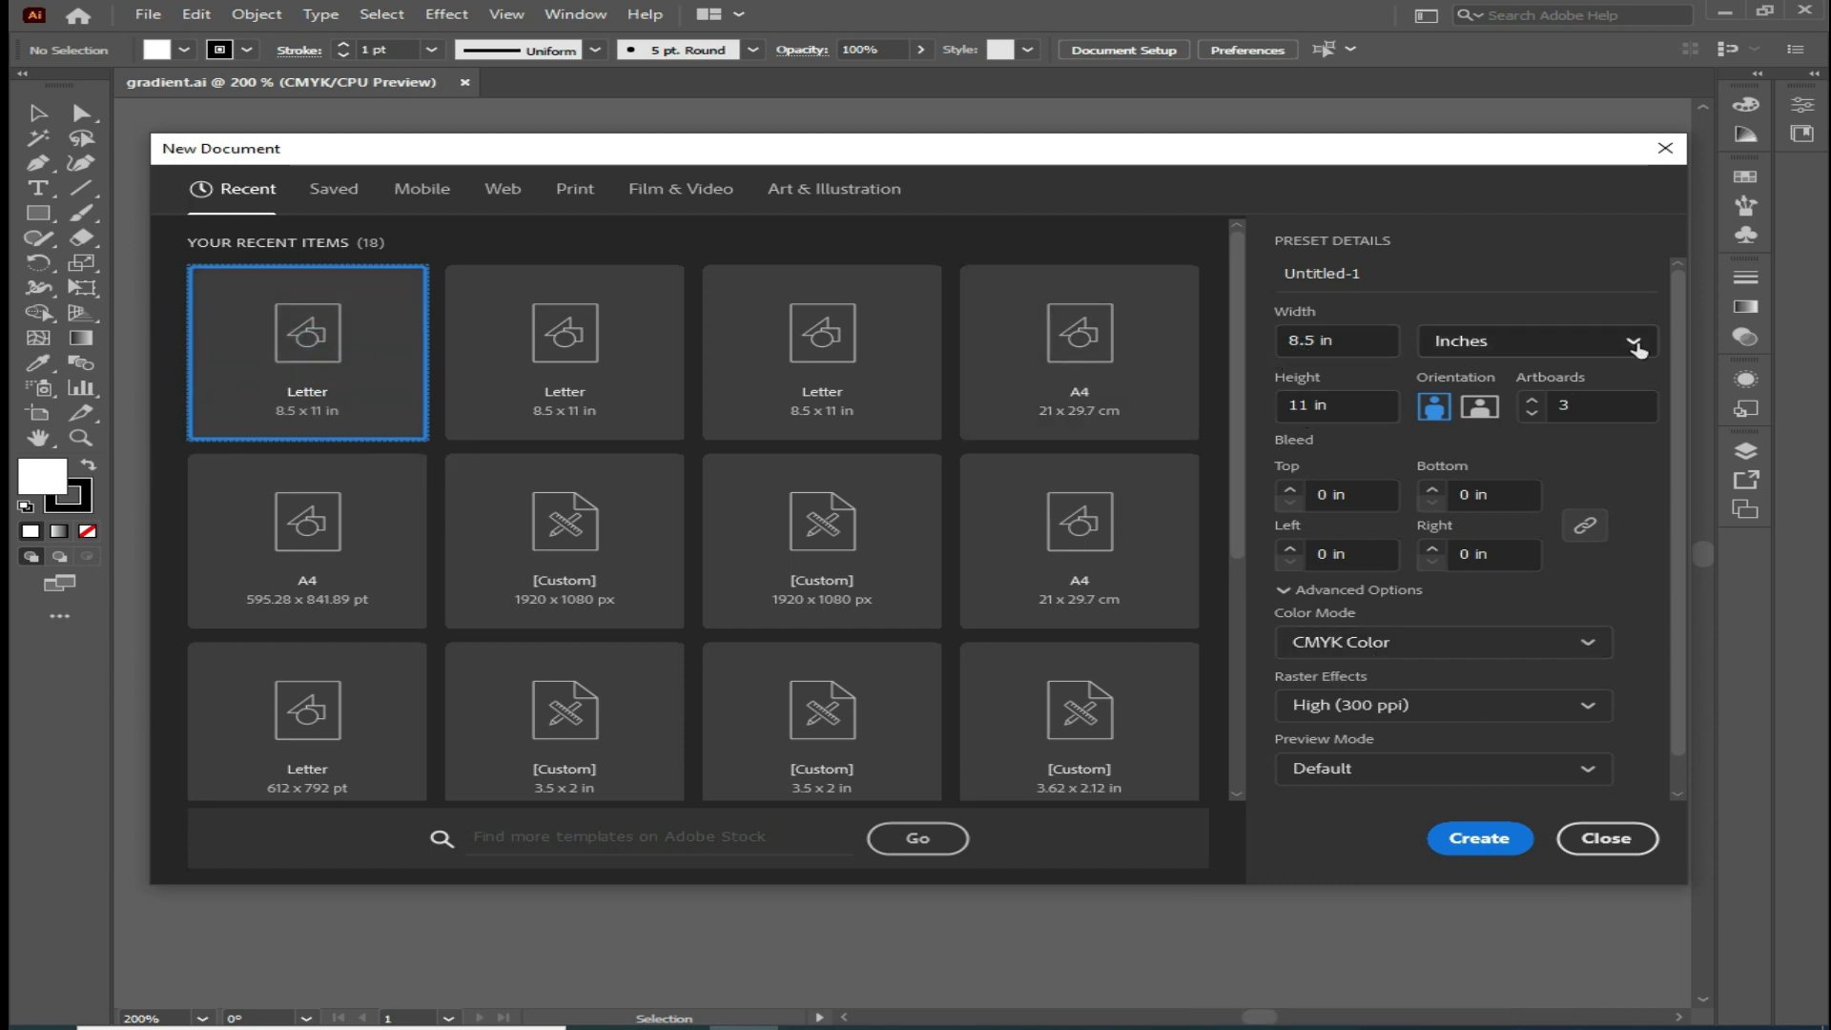
Create a new Letter-size document in inches with 3 artboards, CMYK Color mode and High (300 ppi) raster effects
click(1626, 342)
click(1479, 482)
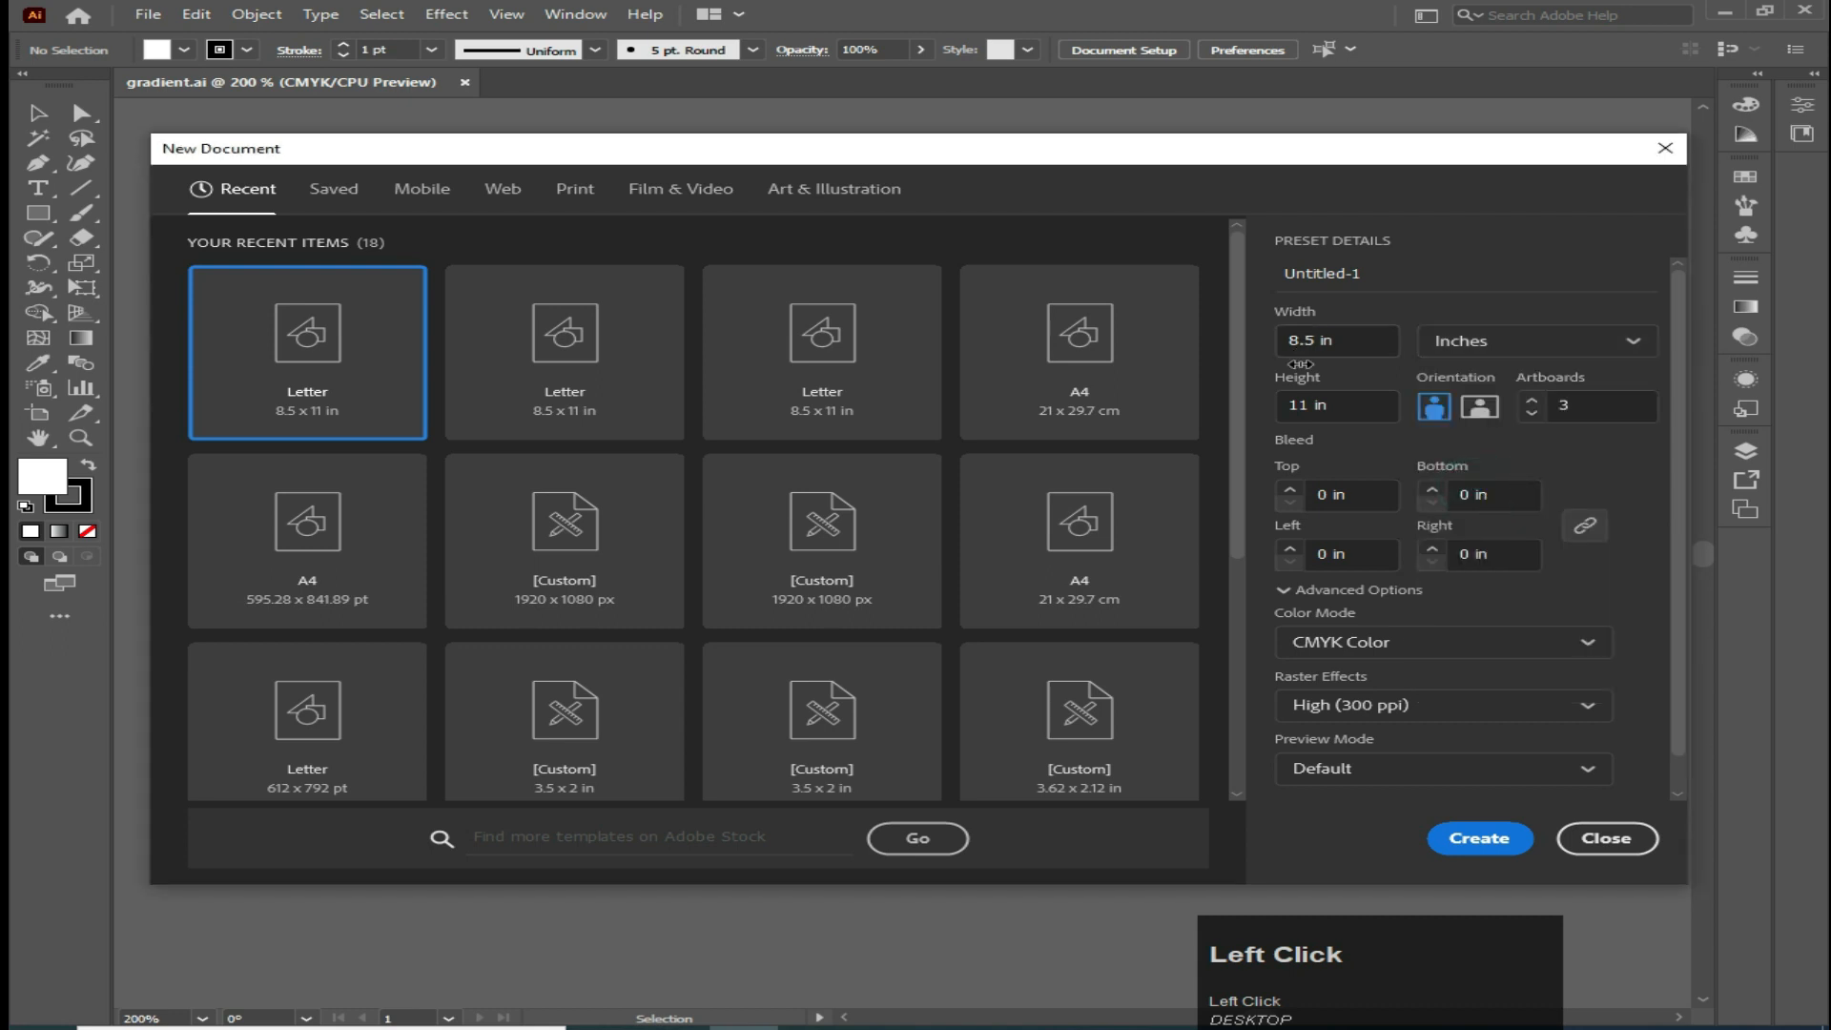
click(1597, 402)
text(3)
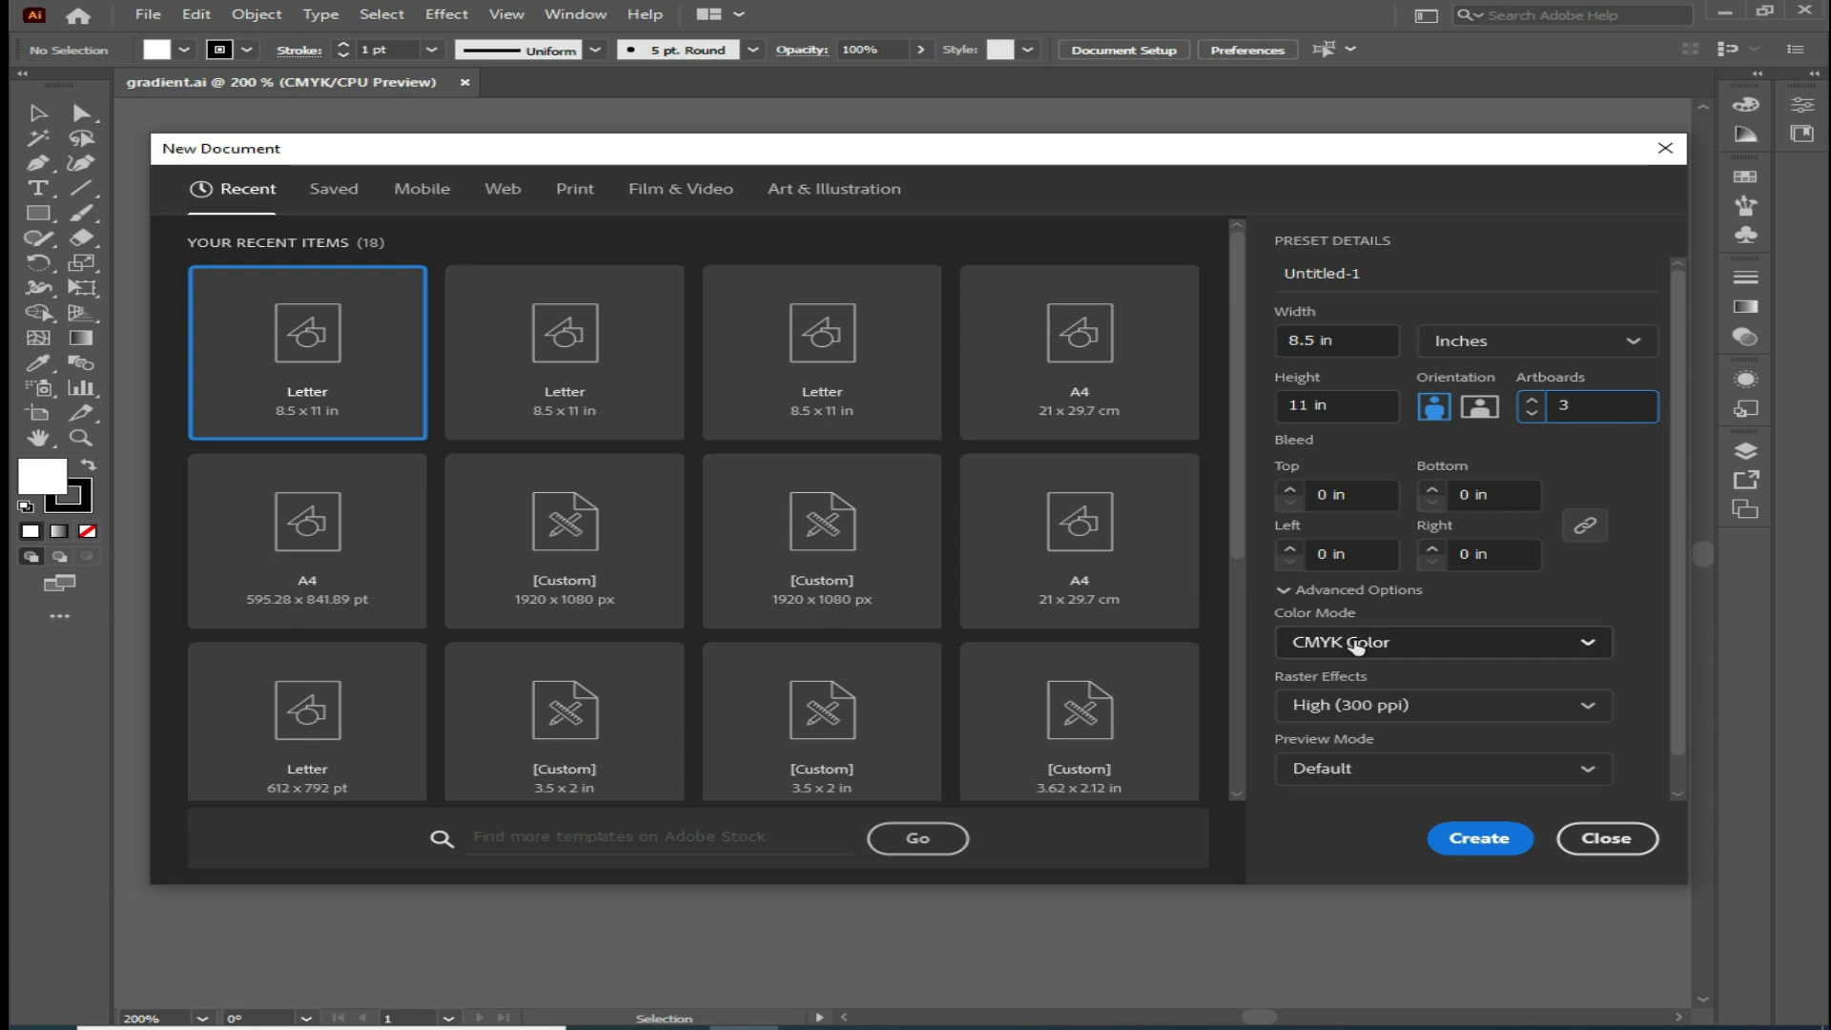
click(1577, 642)
click(1365, 715)
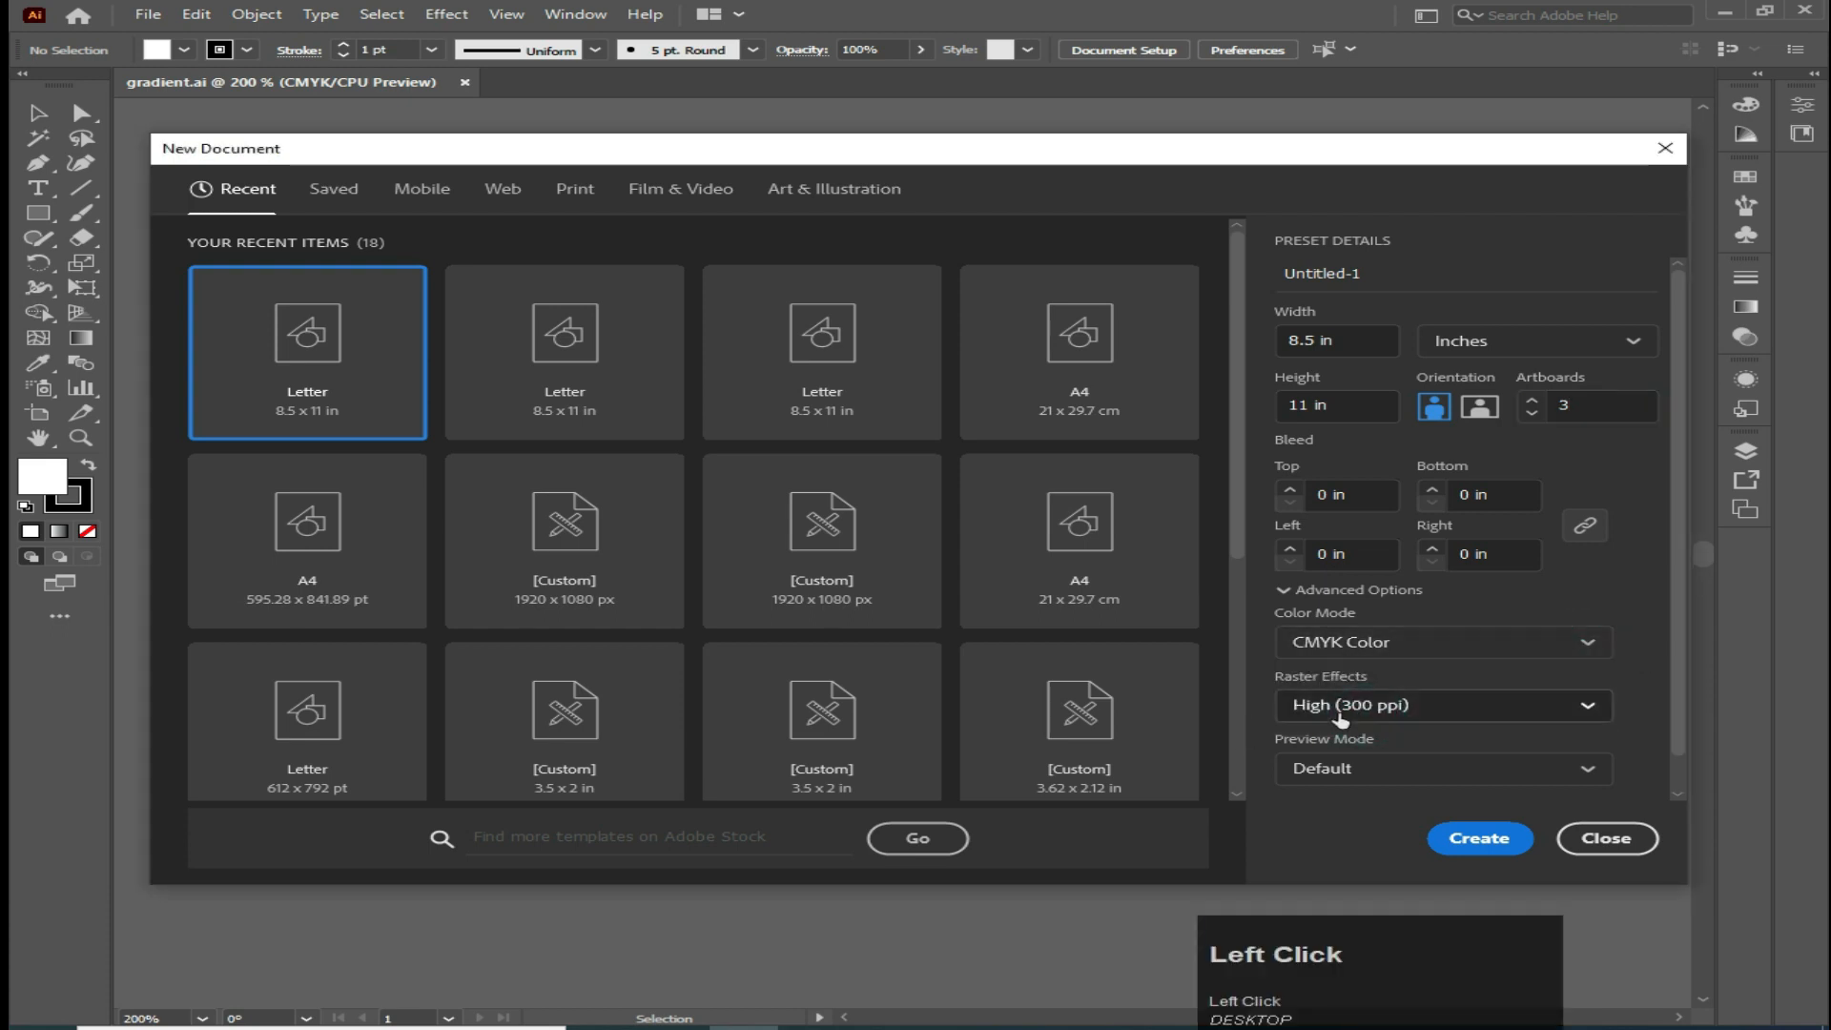
click(1580, 707)
click(1398, 747)
click(1440, 838)
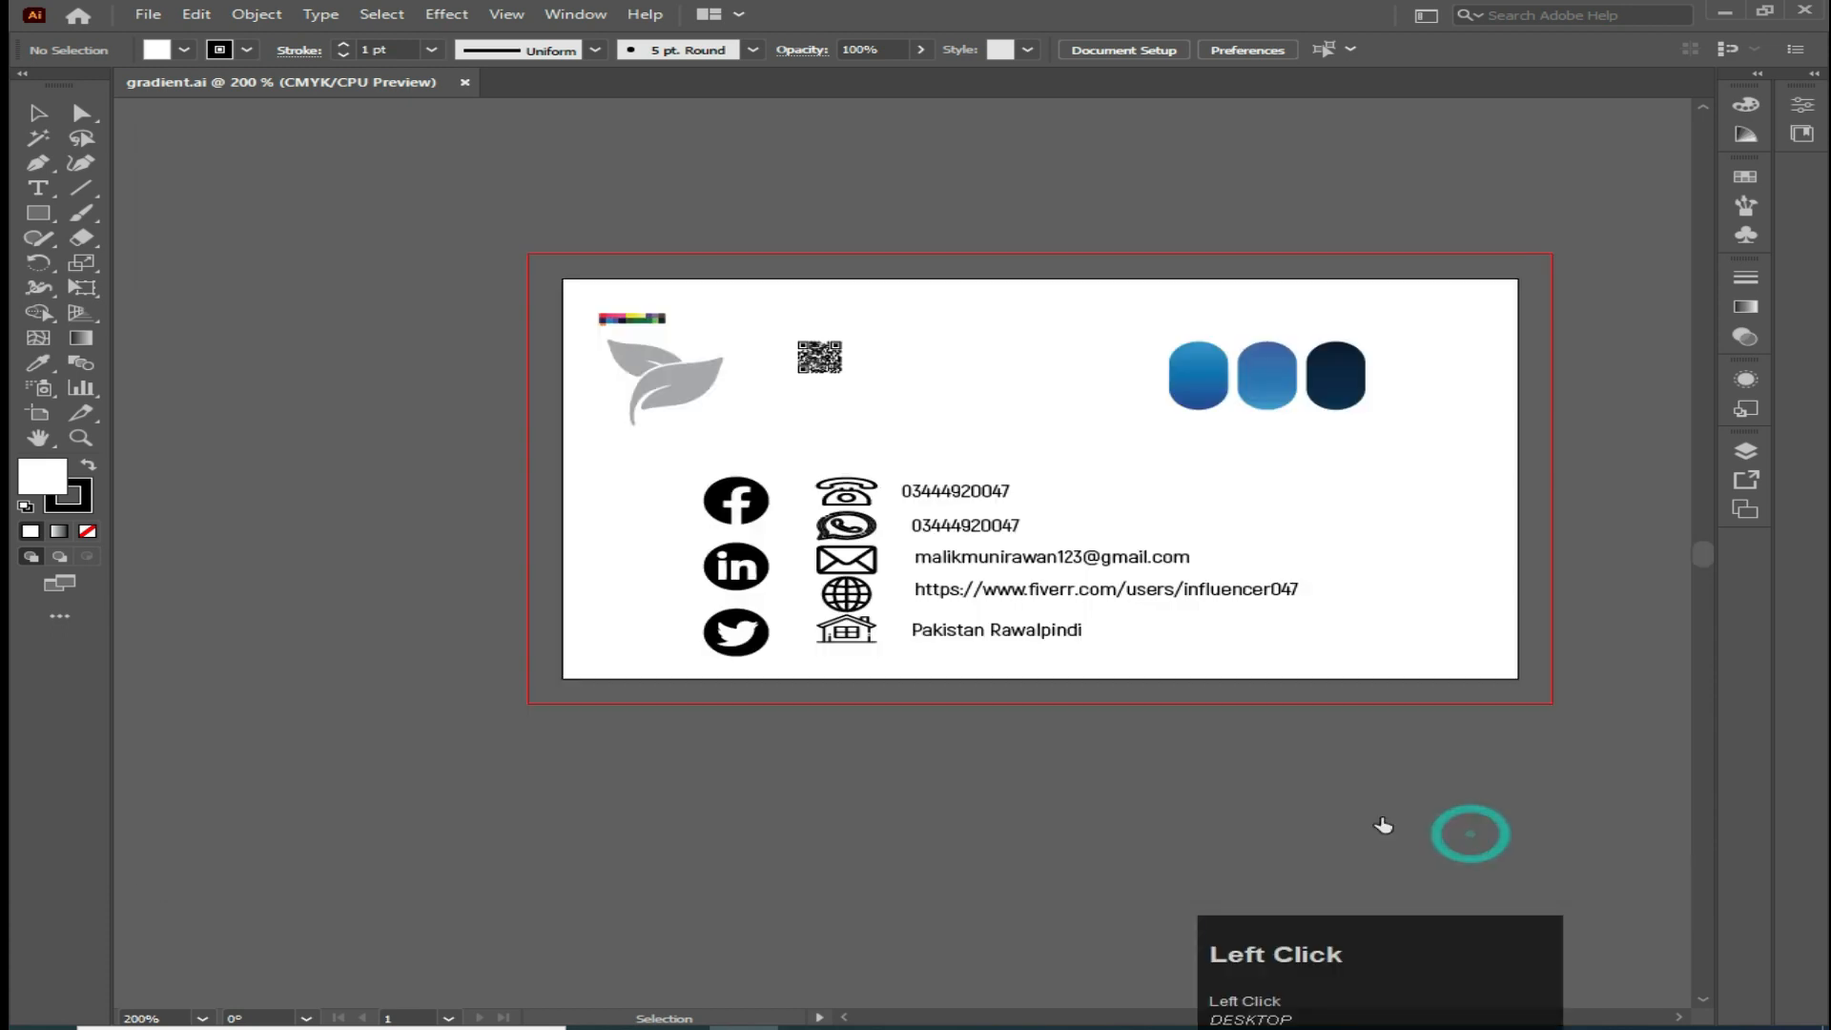
Move the third artboard up so it sits directly beside the second artboard in one row
key(space)
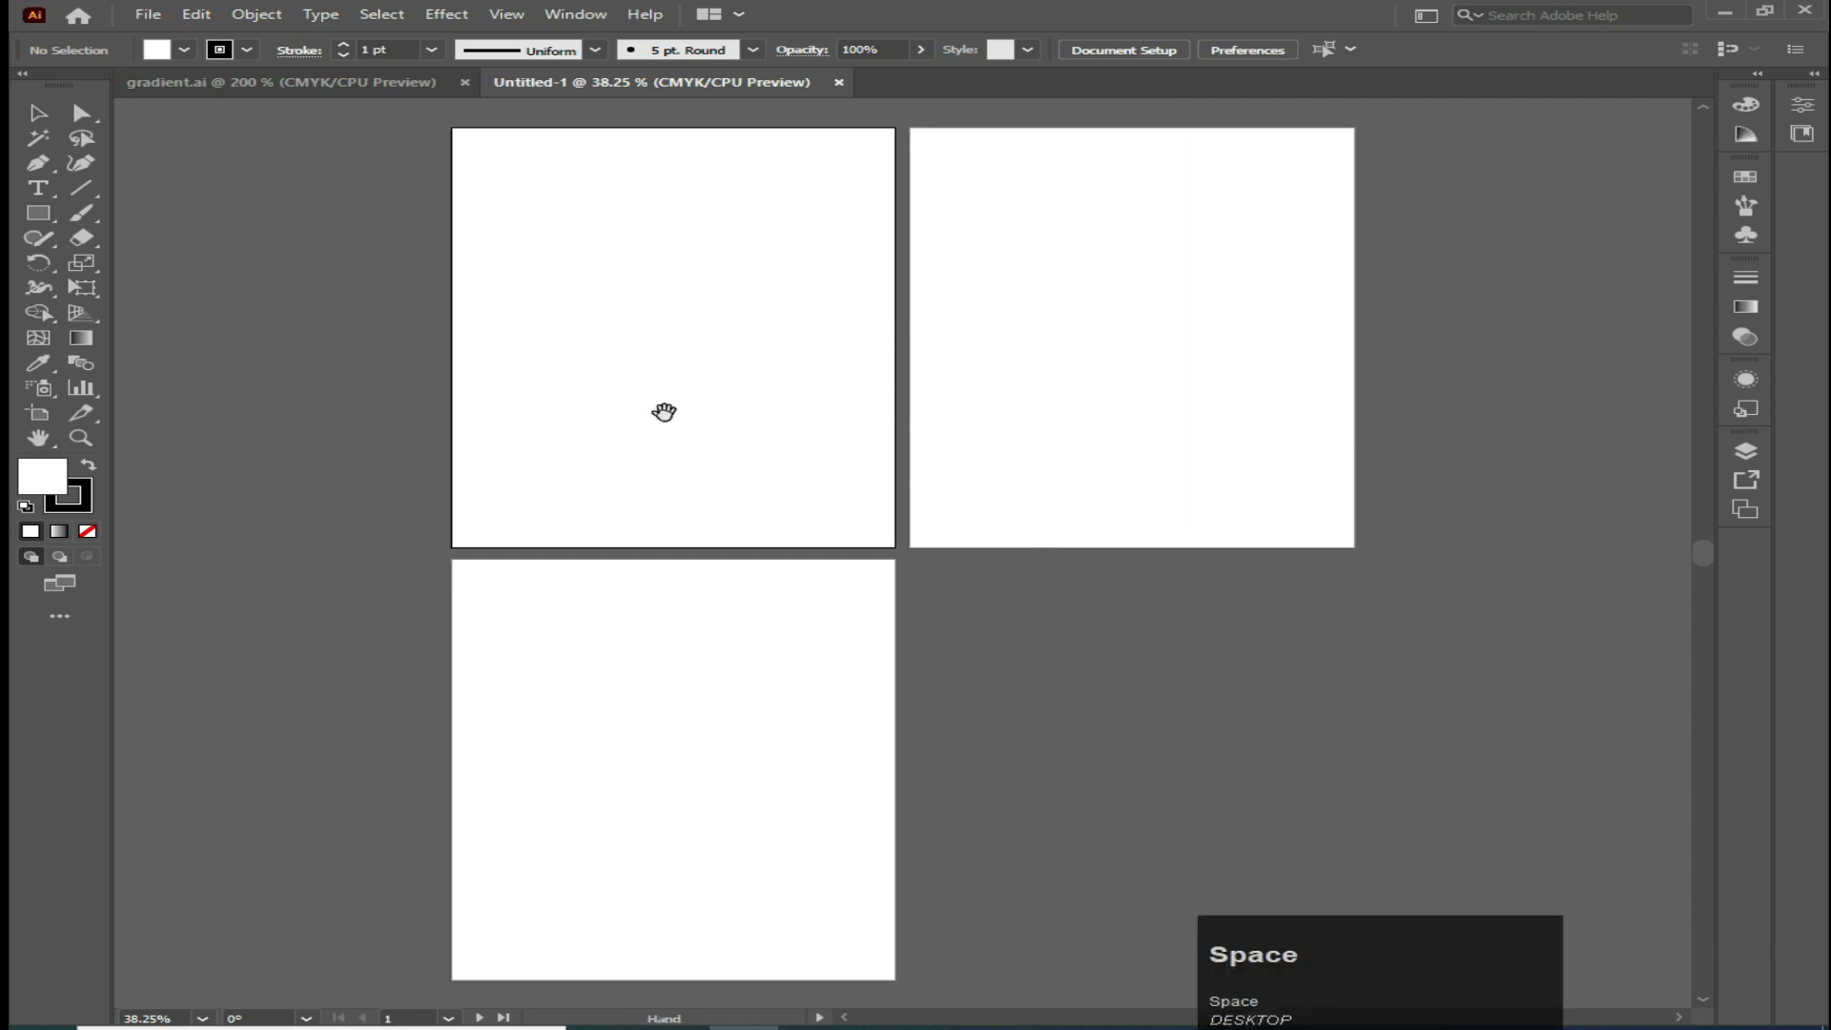
drag(663, 411, 668, 445)
click(39, 413)
click(546, 718)
drag(582, 733, 1483, 299)
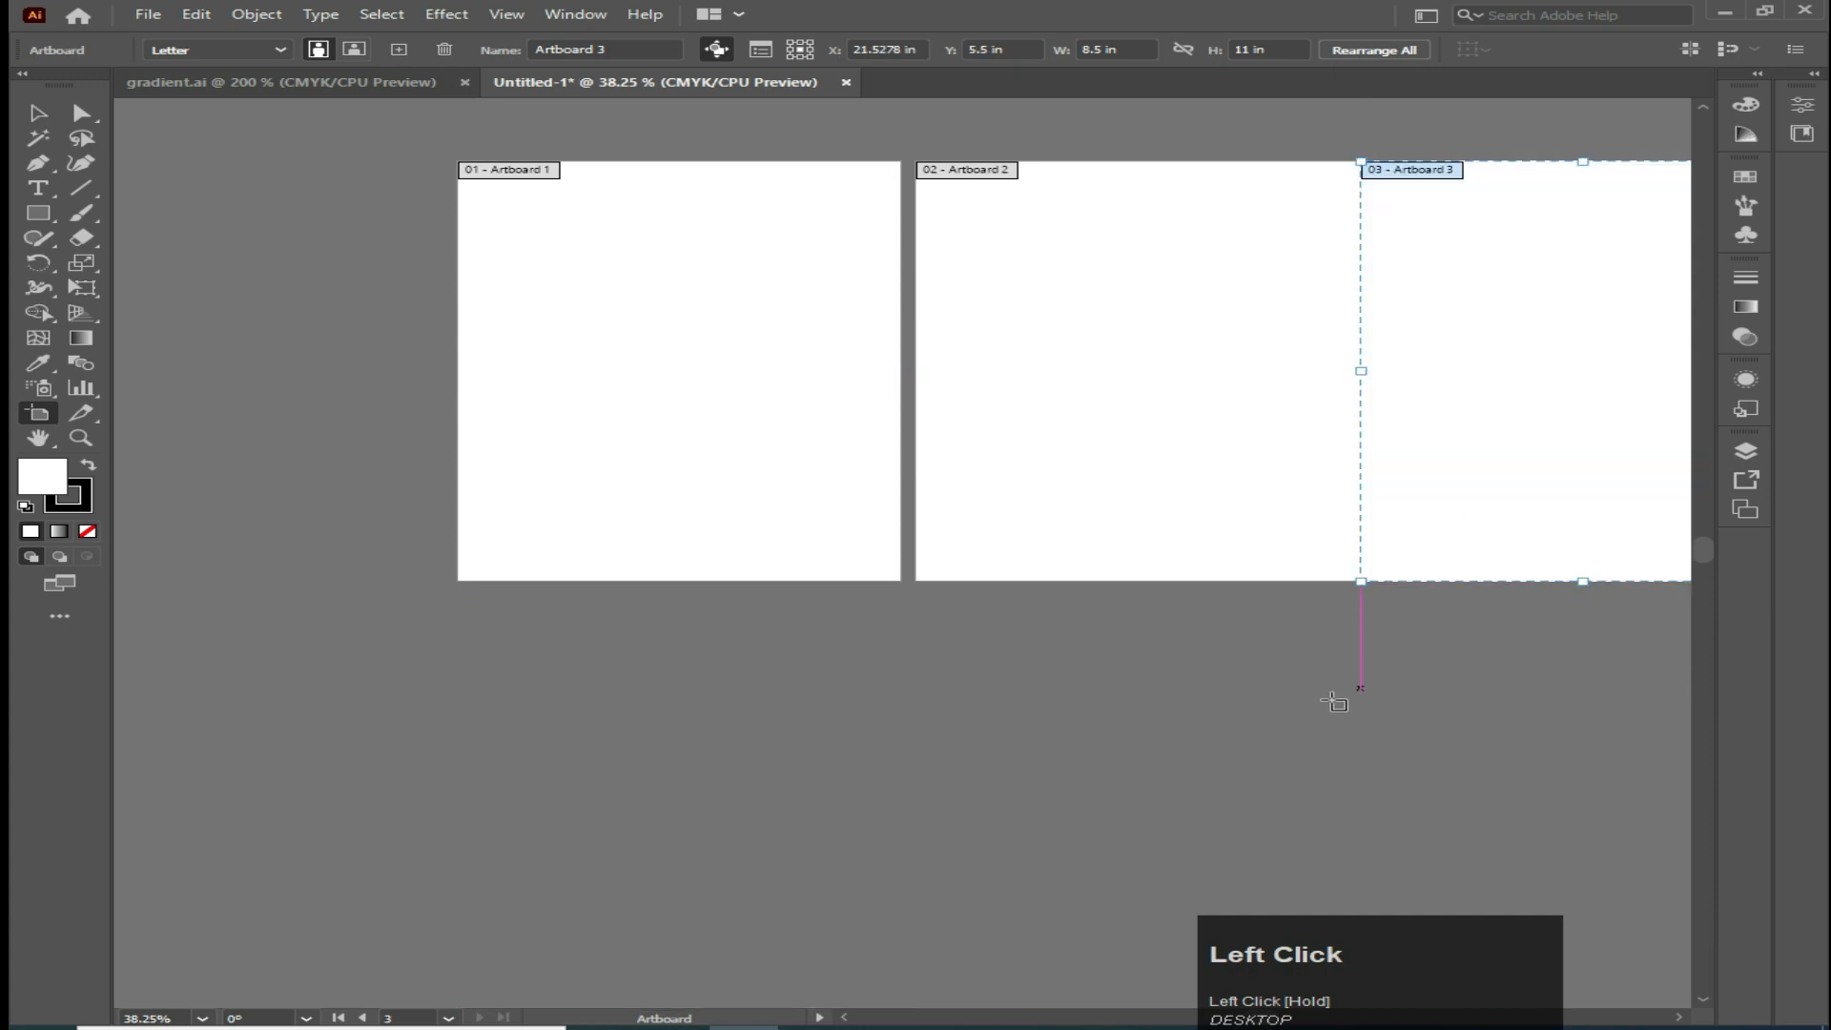
Shift the artboards so all three touch edge to edge without gaps
click(647, 474)
drag(645, 471, 659, 474)
key(space)
drag(1001, 483, 764, 592)
click(790, 585)
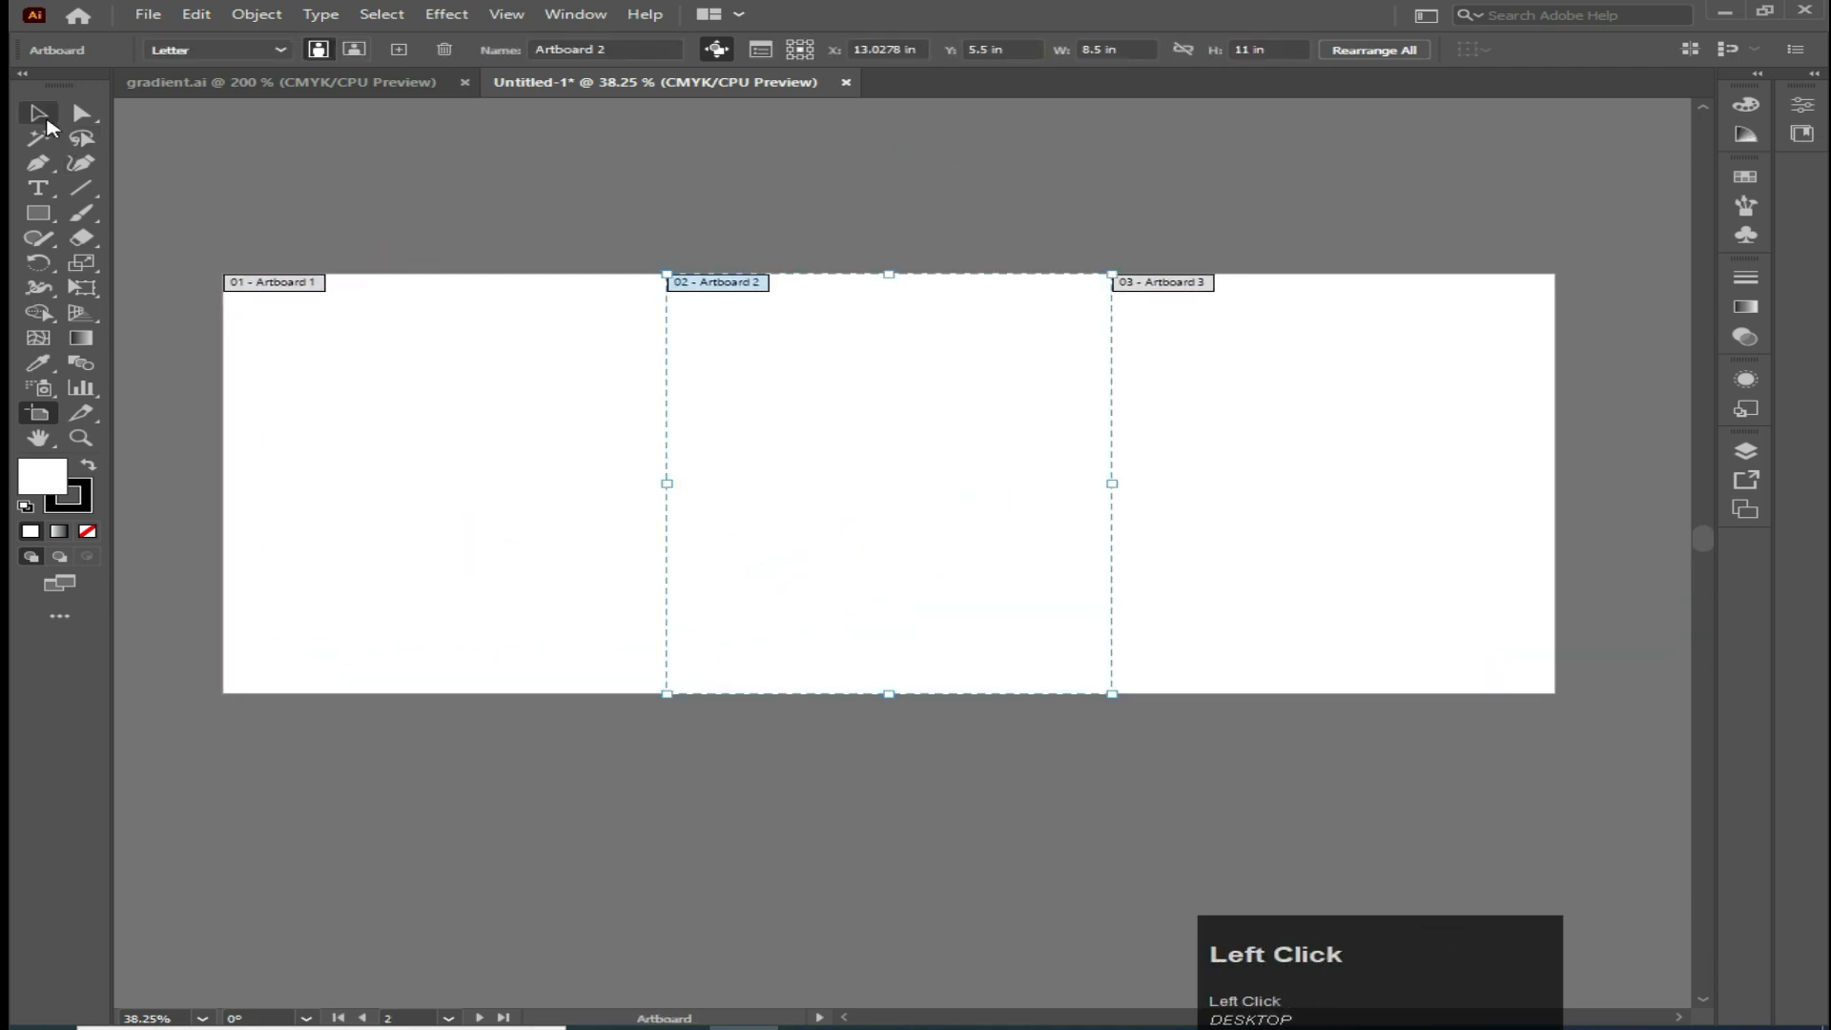
click(474, 222)
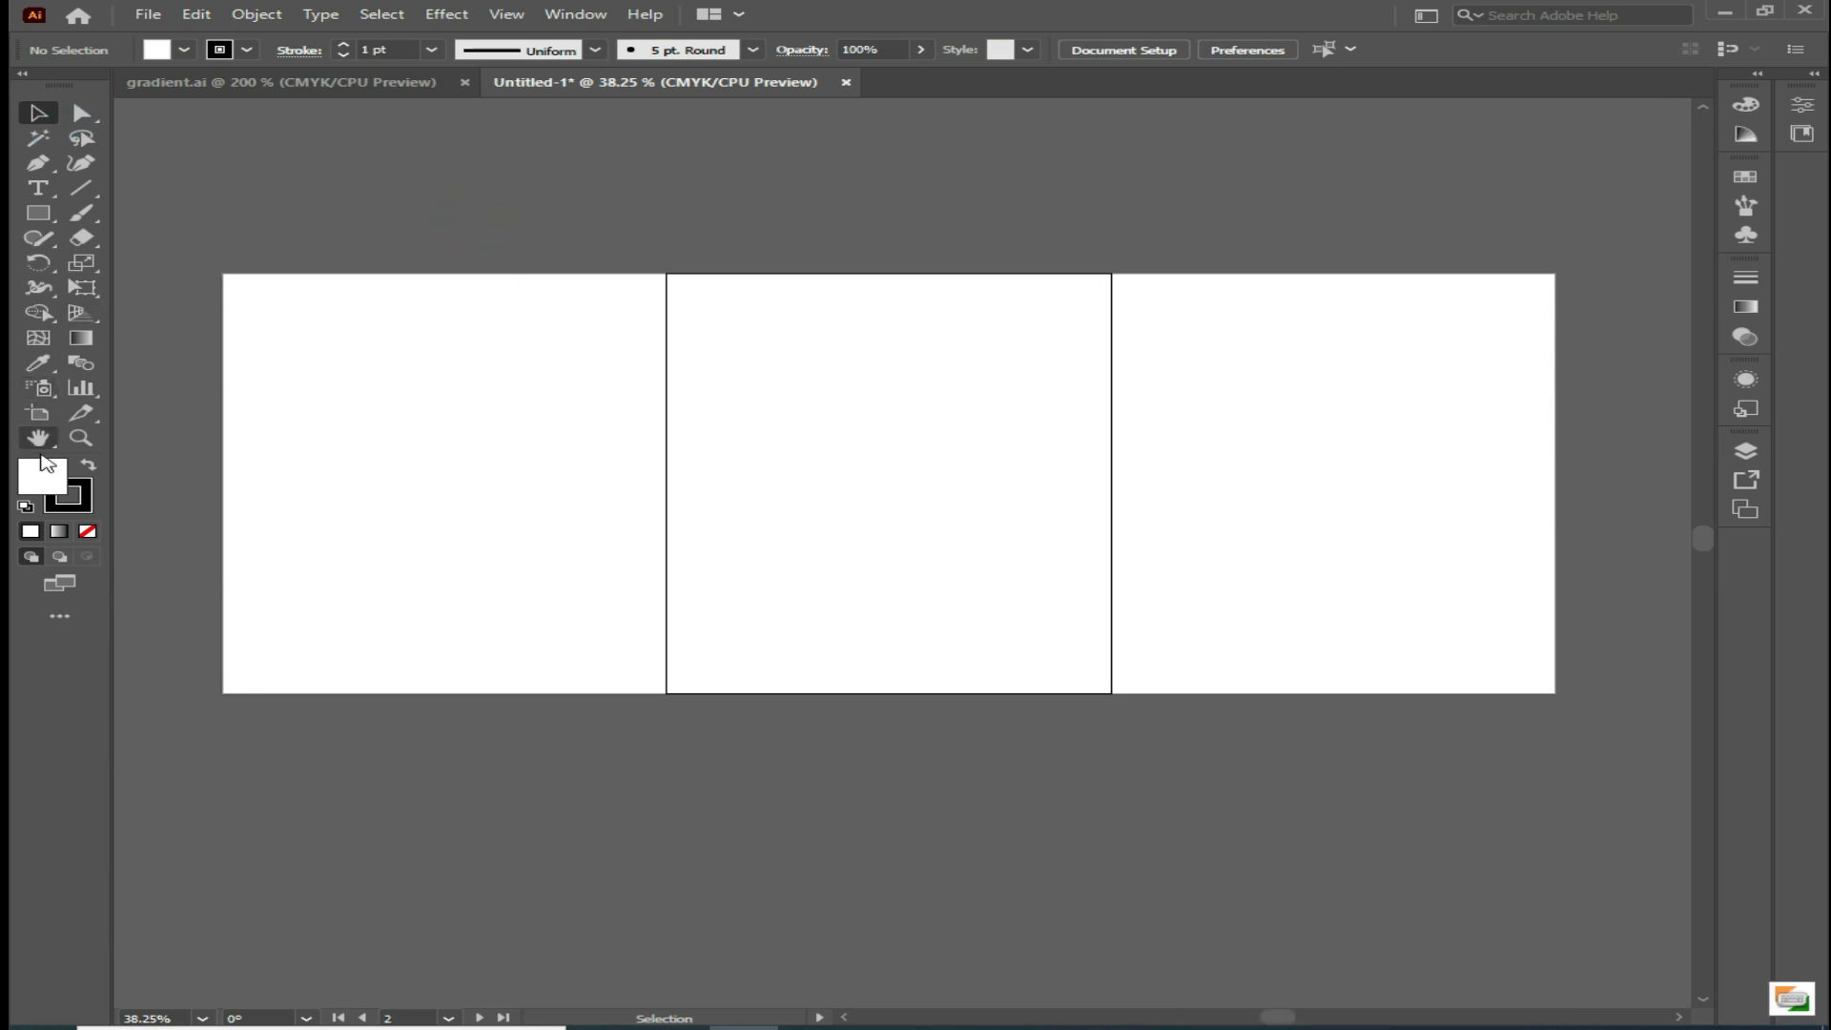
Select all three artboards and set their height to 15 in
click(42, 418)
click(398, 549)
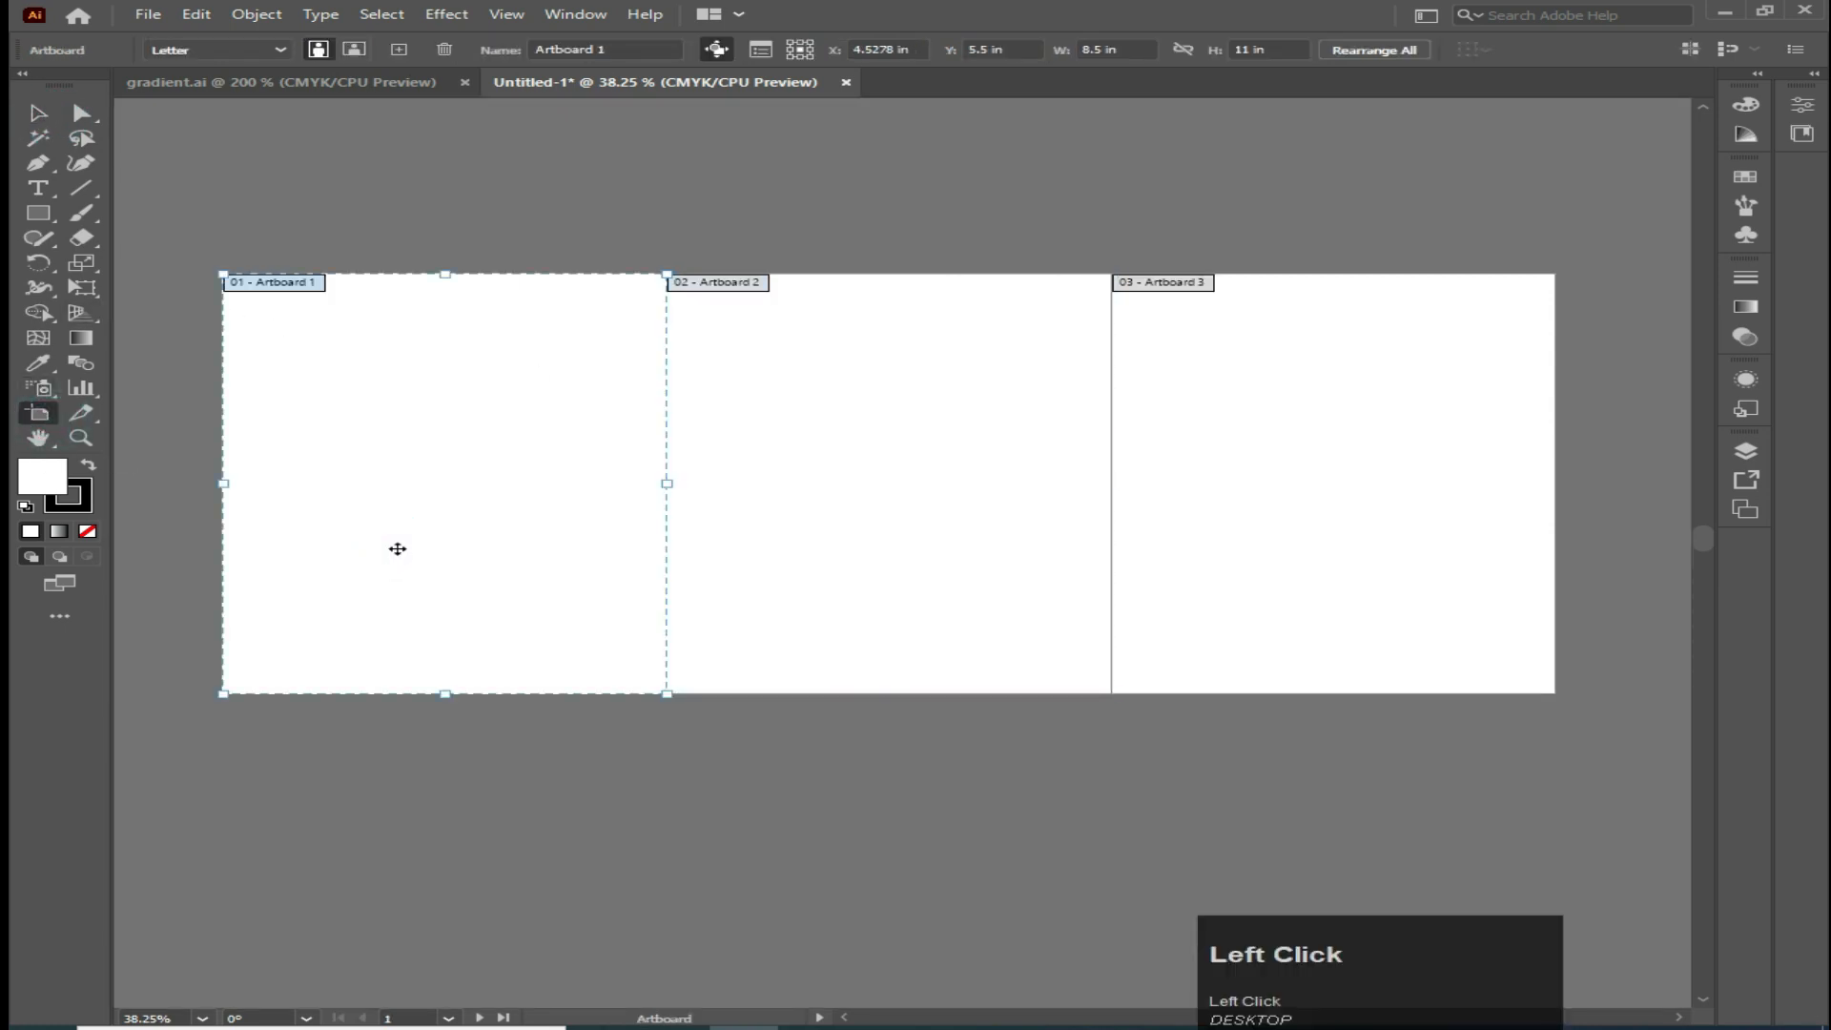
shift+click(806, 575)
shift+click(1242, 592)
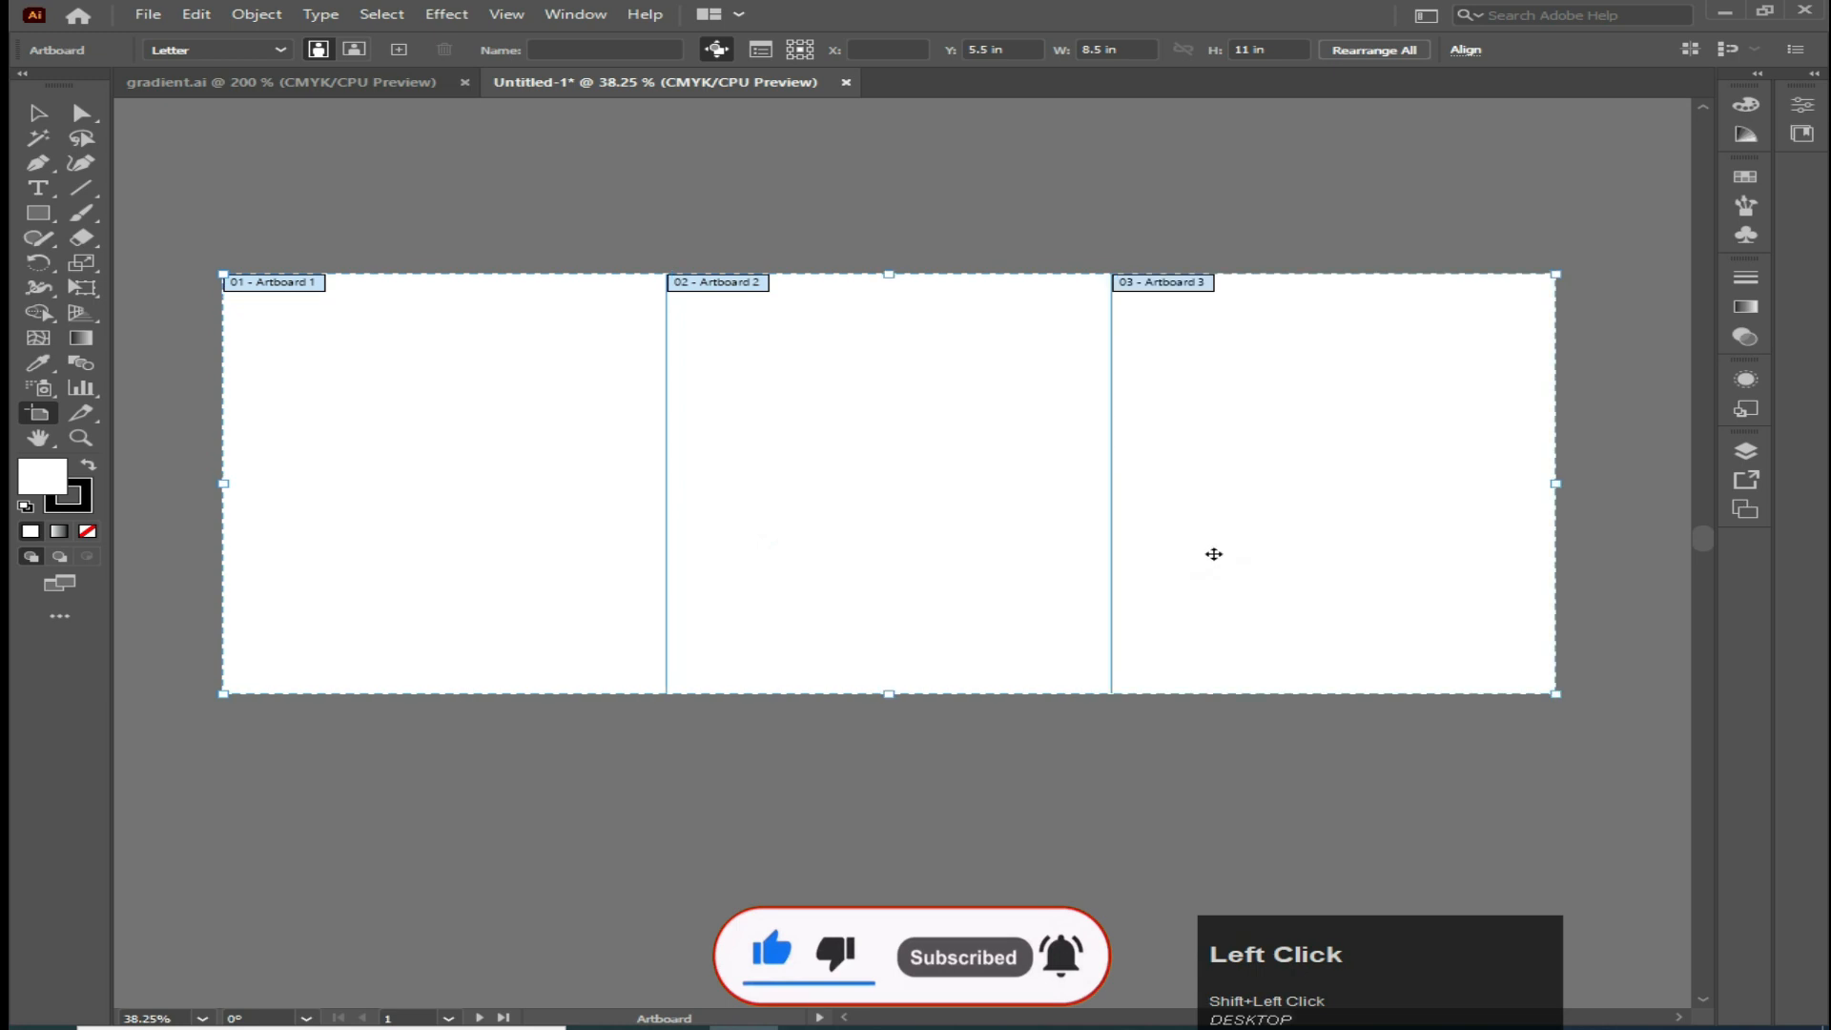
click(1261, 48)
key(BackSpace)
key(BackSpace)
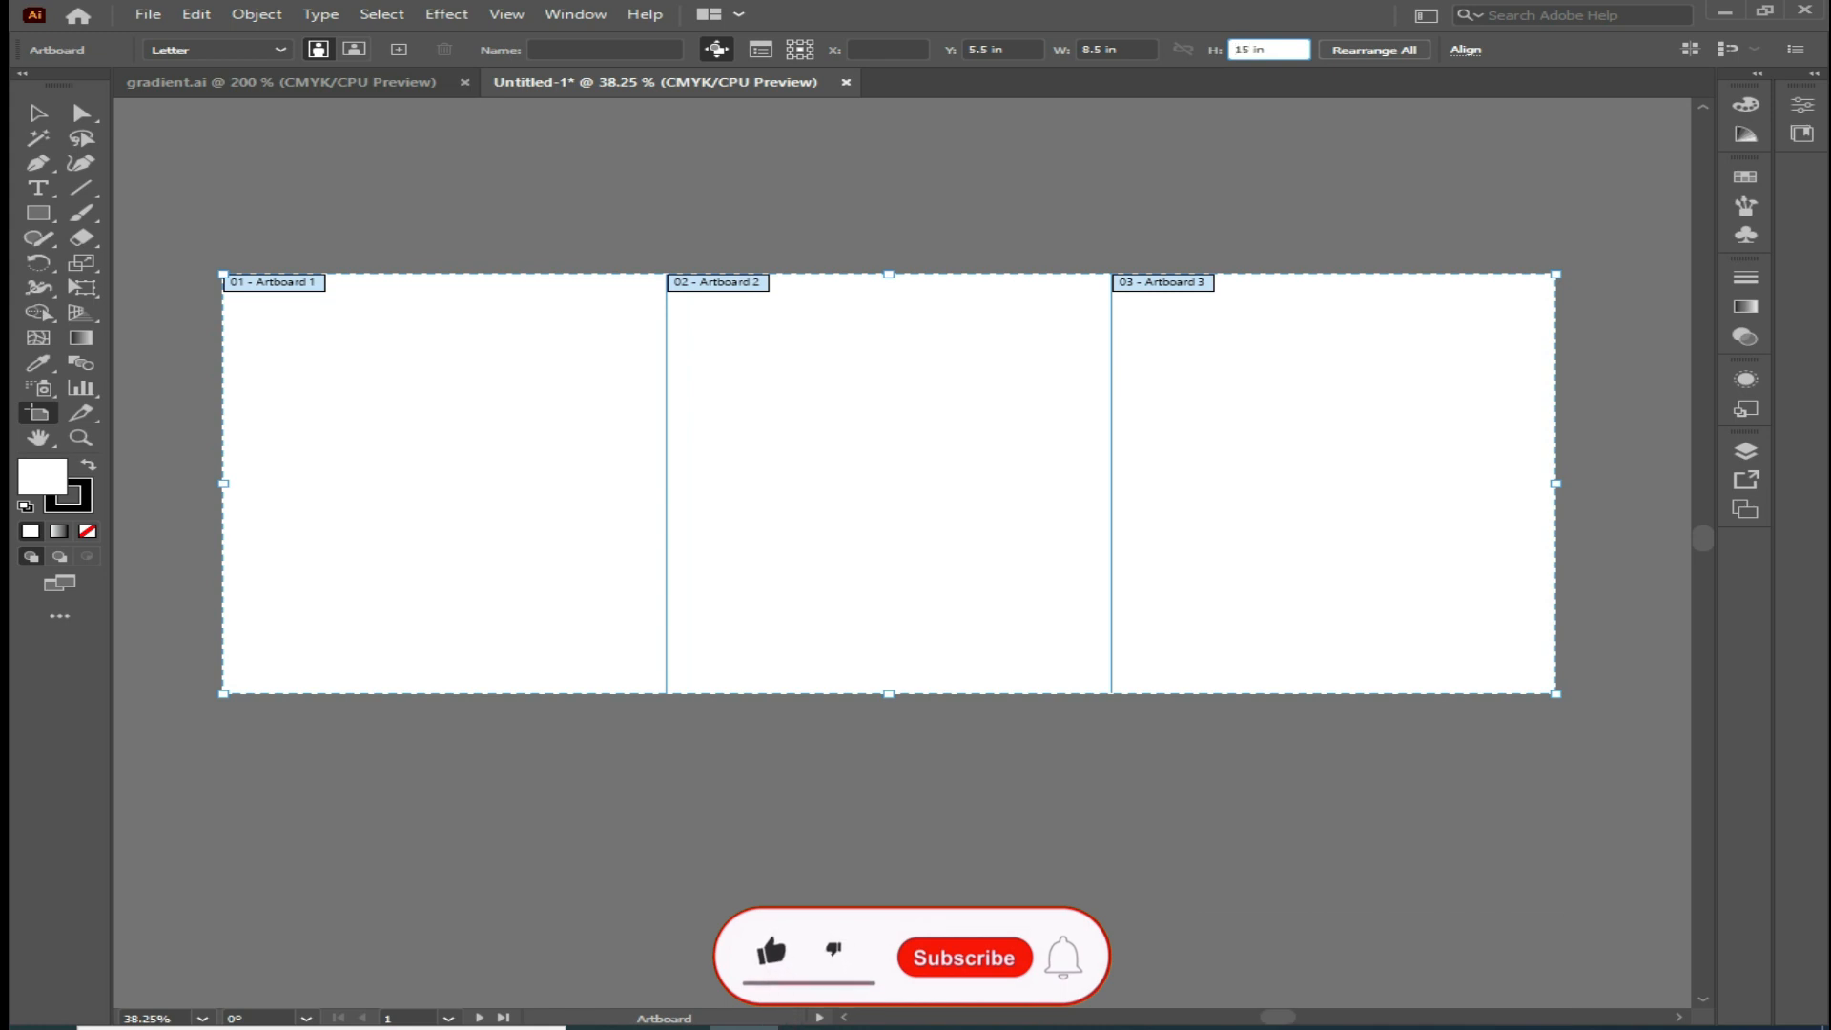
click(43, 114)
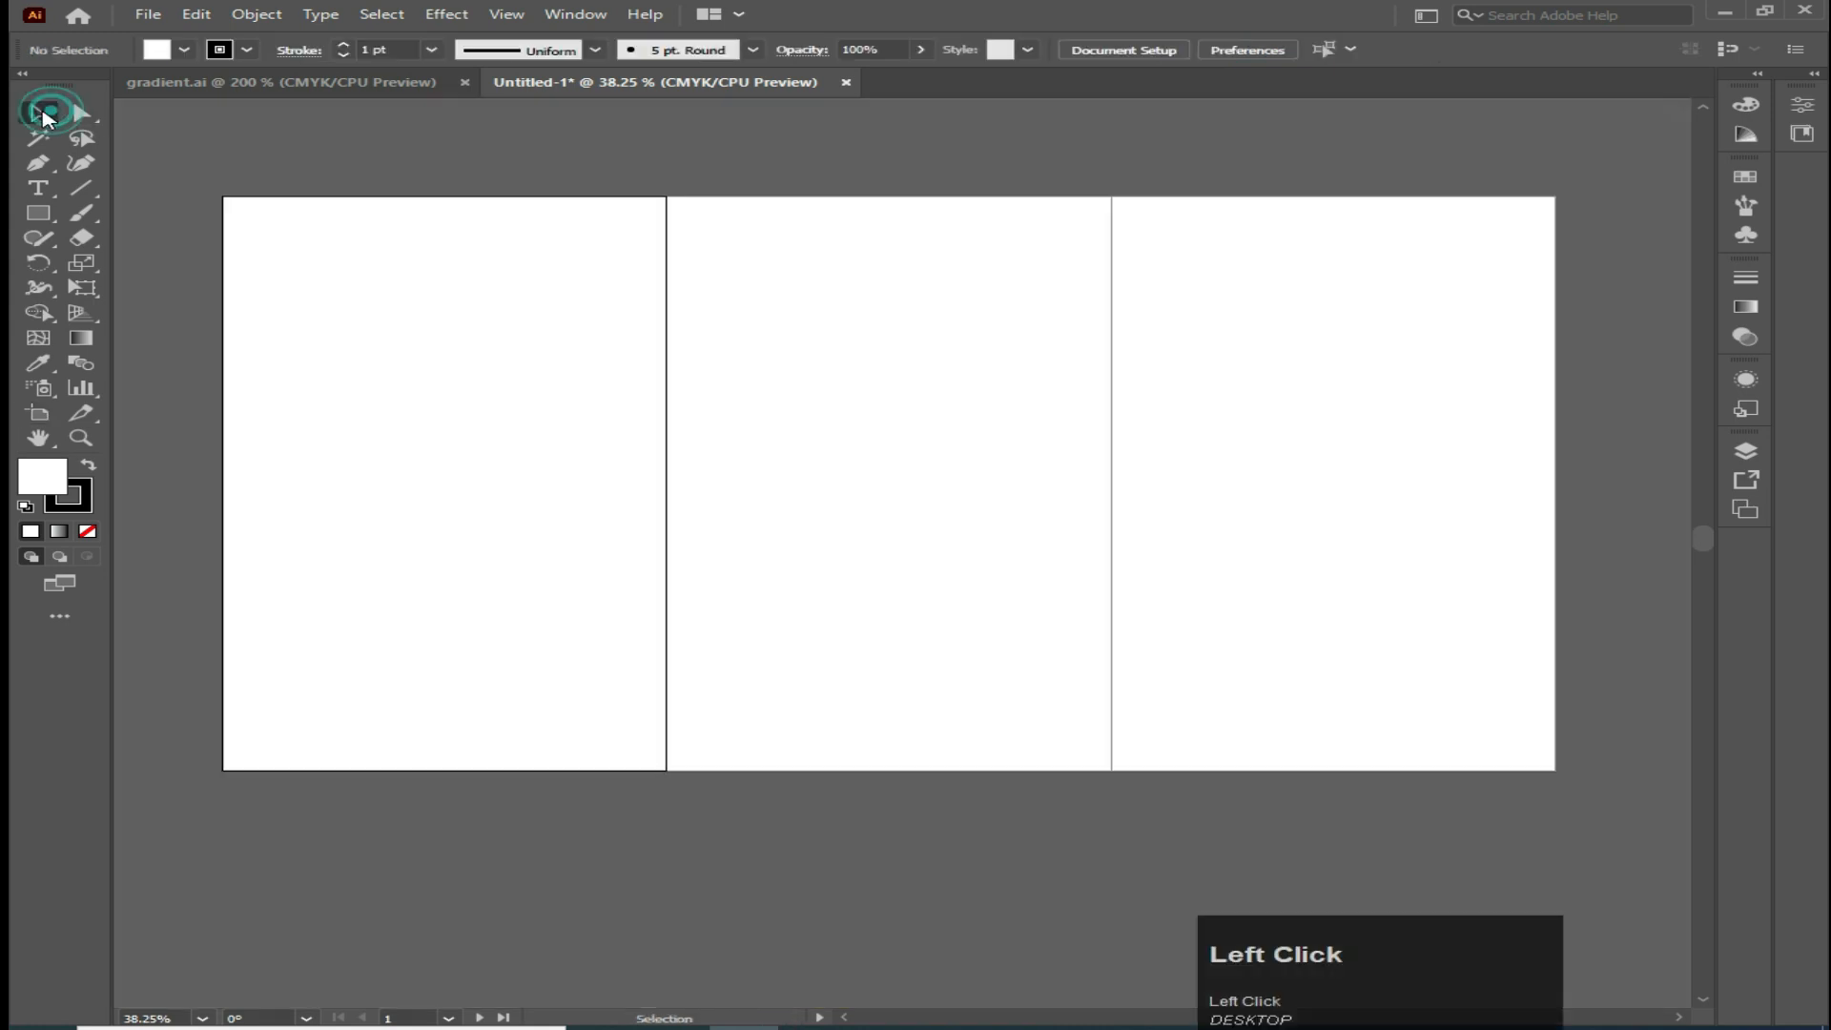
Show the rulers around the canvas
scroll(775, 496, up, 2)
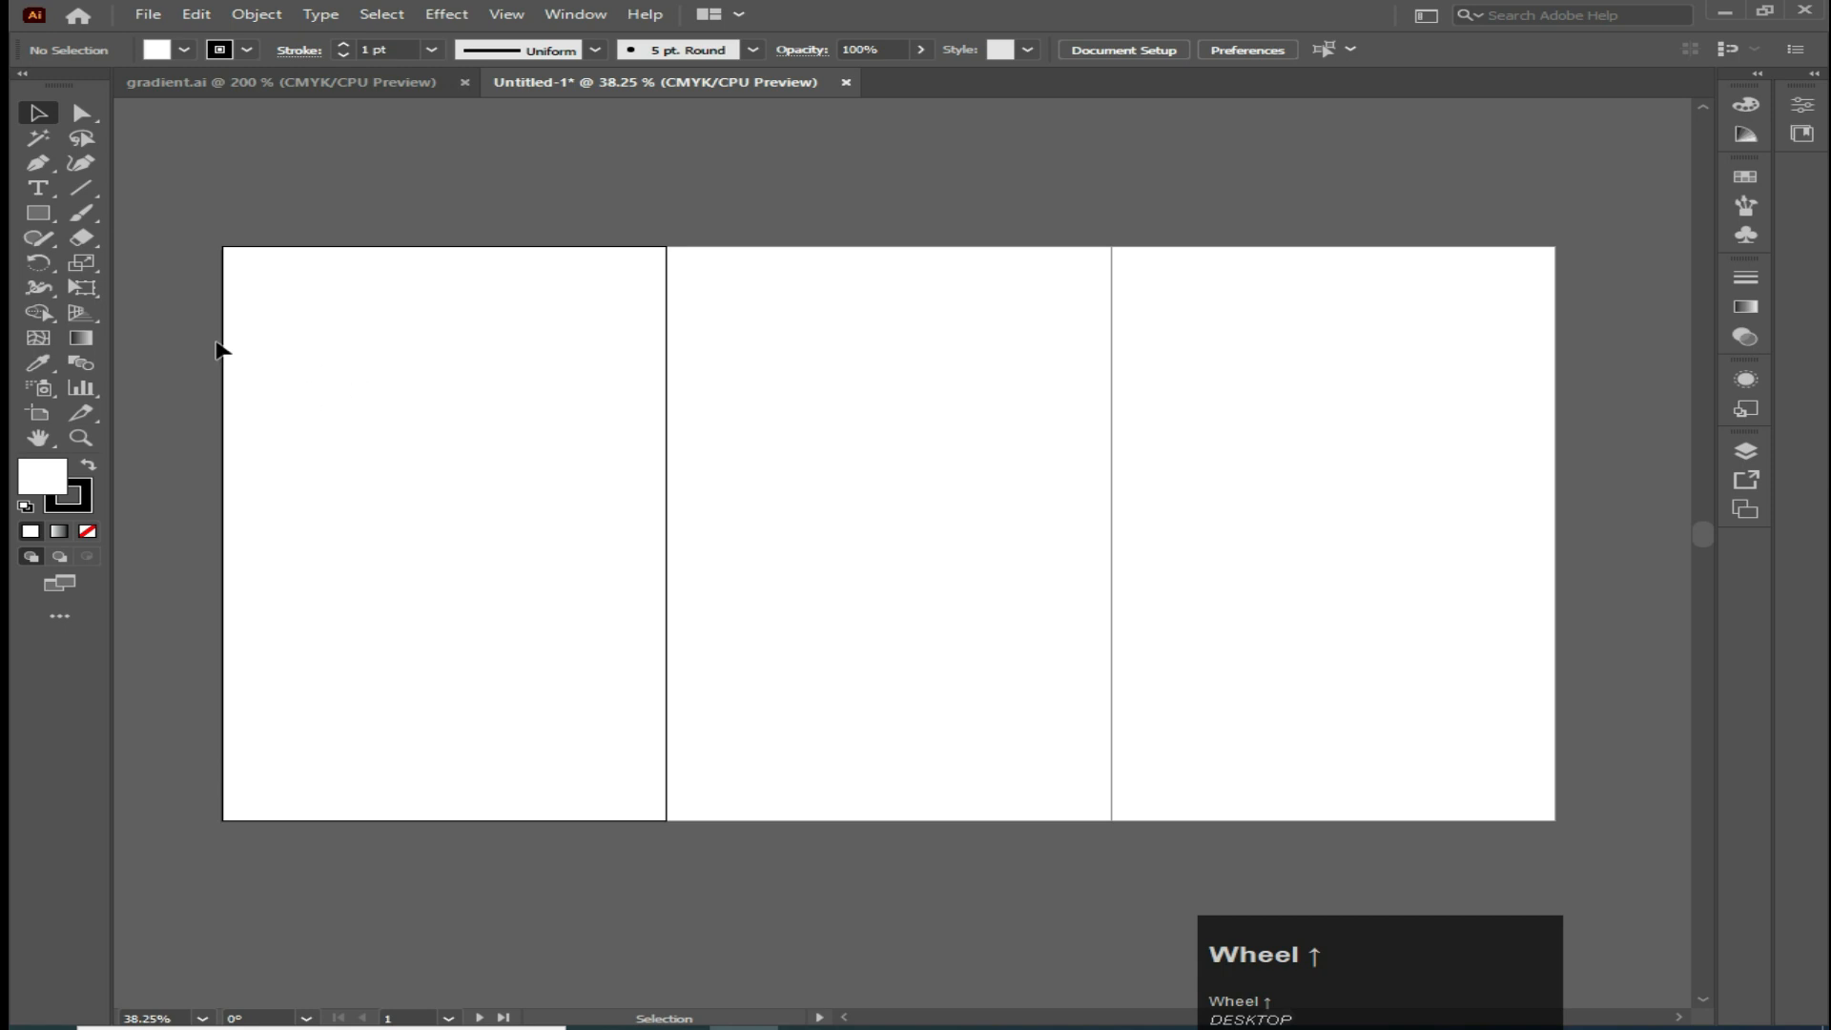
click(575, 14)
mouse_move(522, 19)
mouse_move(768, 789)
click(1083, 789)
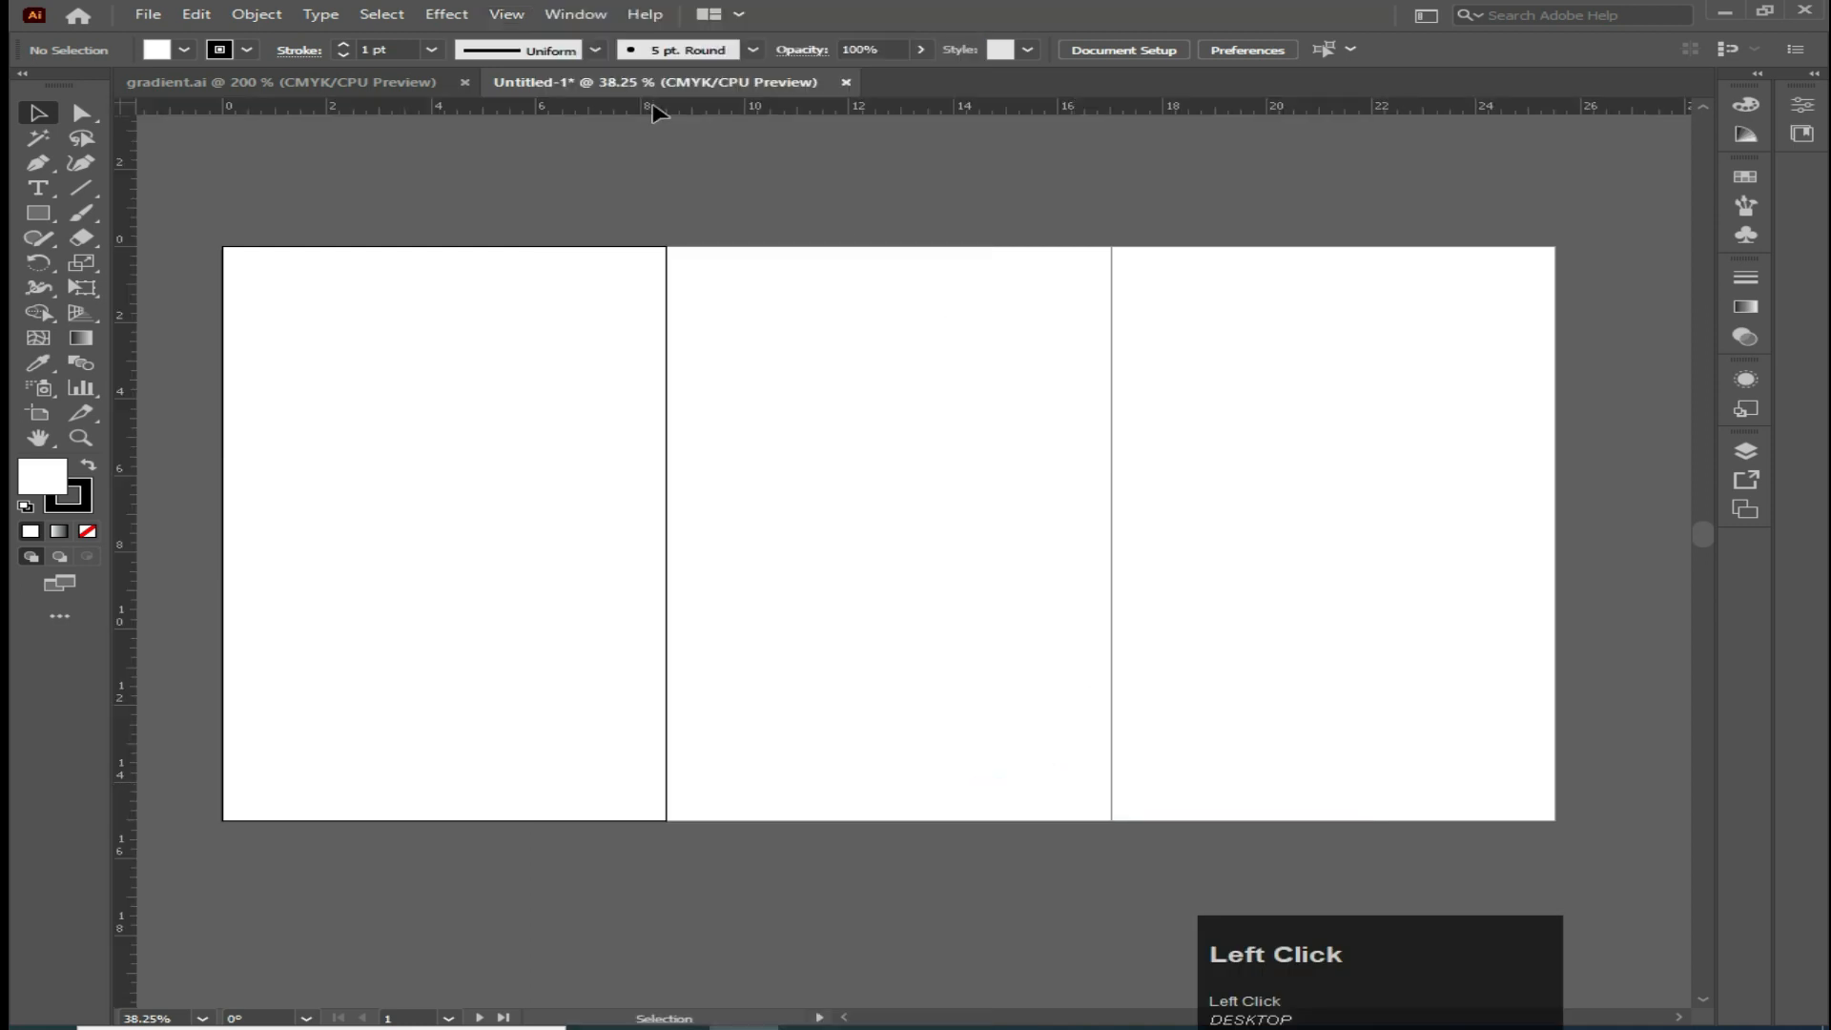
Drag vertical guides from the ruler onto every artboard edge
drag(115, 294, 222, 303)
drag(122, 394, 667, 445)
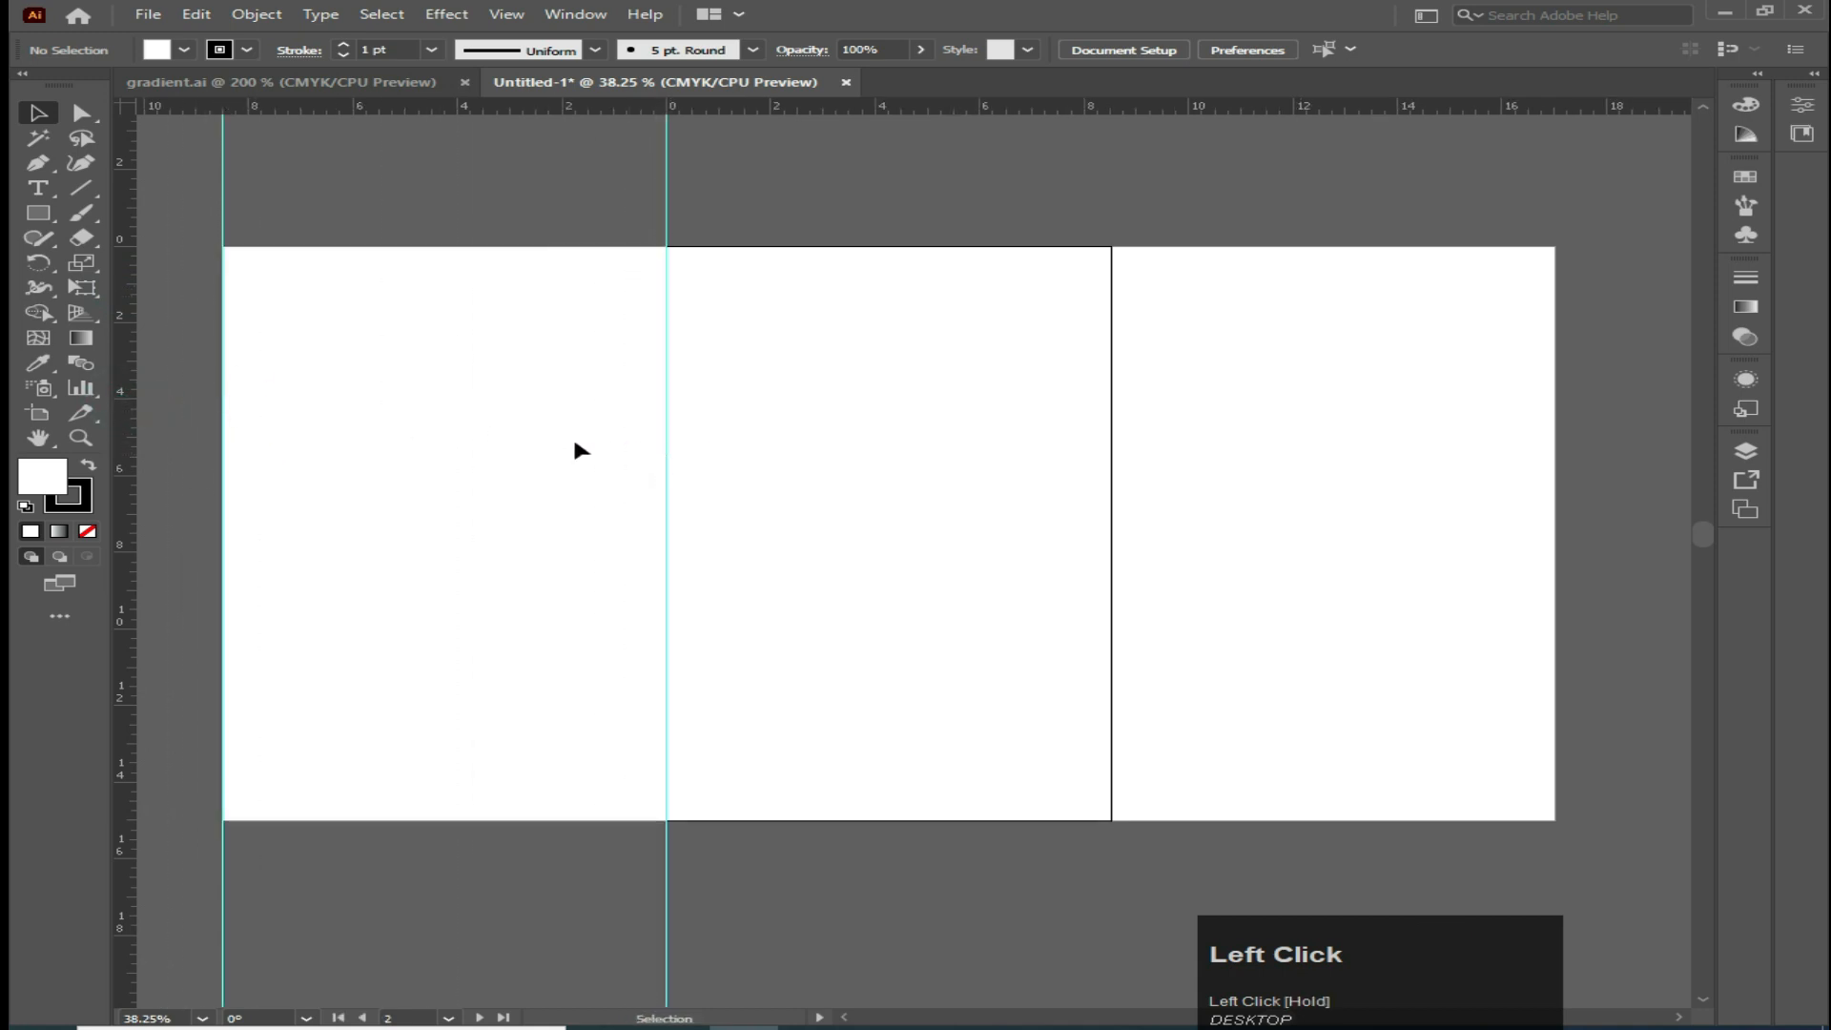
drag(130, 367, 726, 495)
drag(921, 538, 1111, 539)
drag(127, 388, 1555, 539)
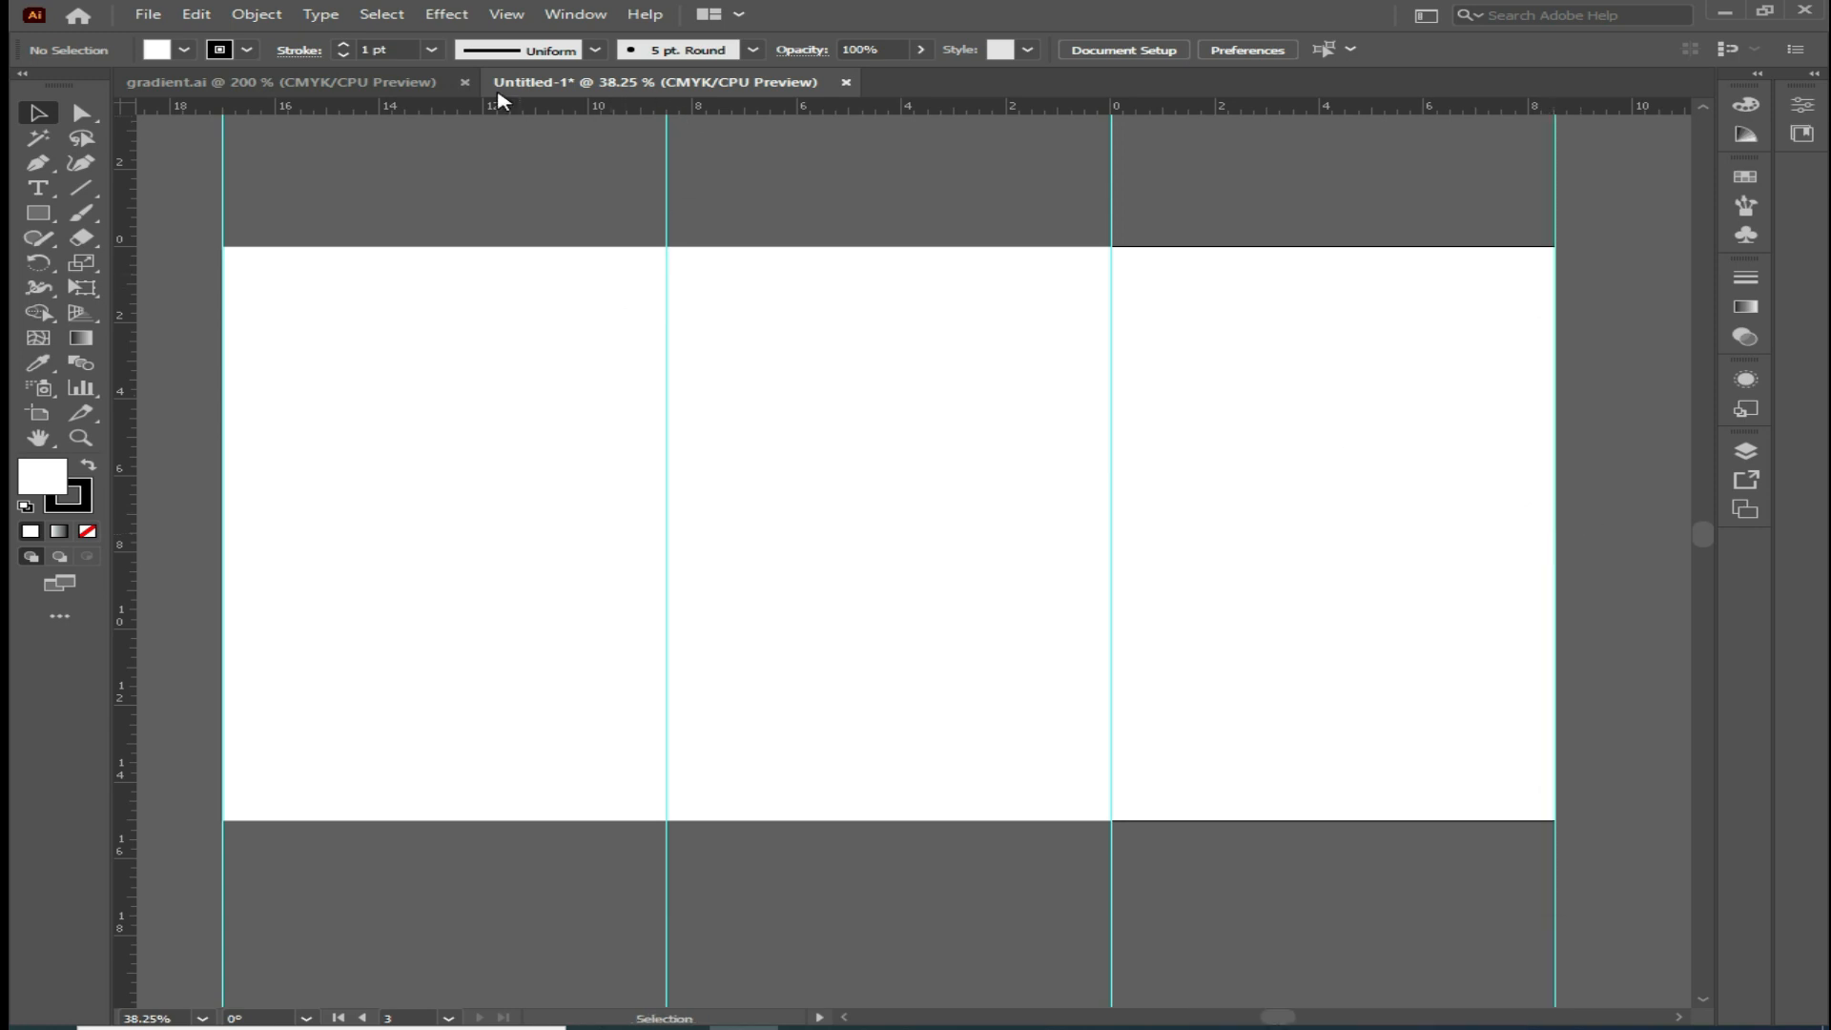
Add a horizontal guide along the artboards' top edge and unlock the guides to align it
drag(500, 105, 511, 246)
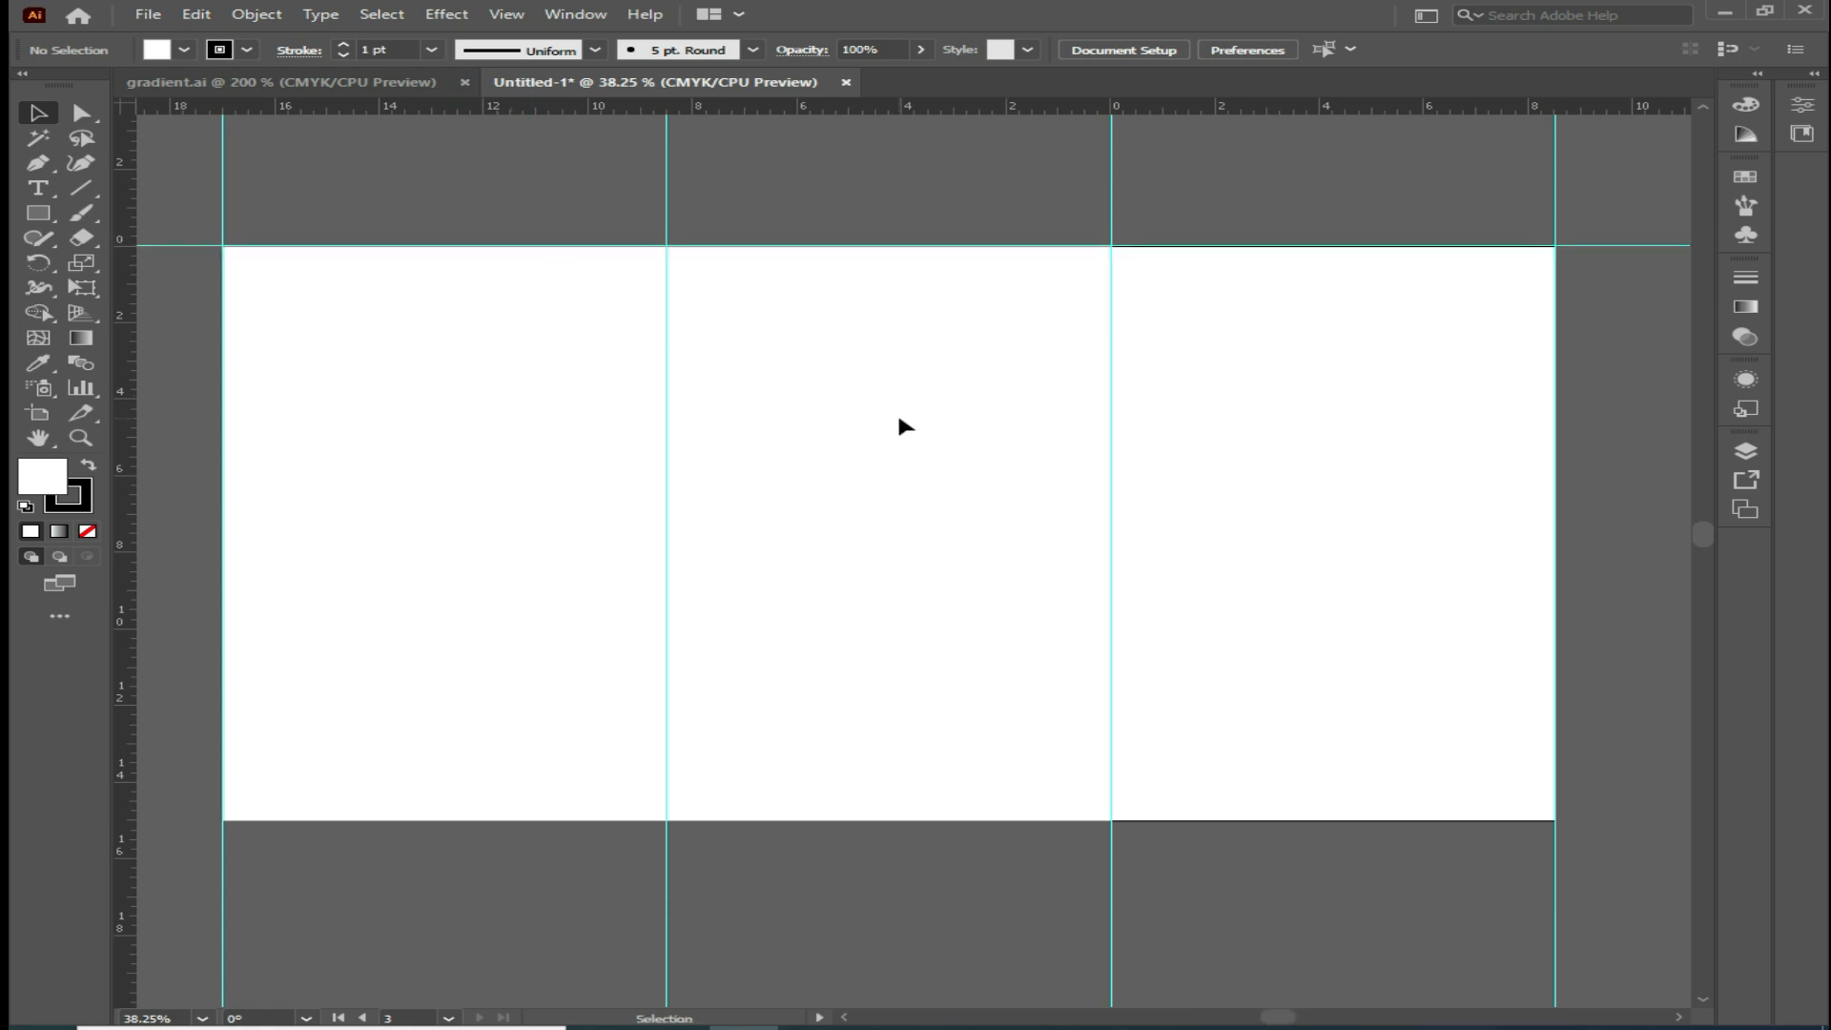
scroll(901, 425, up, 4)
key(space)
drag(900, 421, 928, 688)
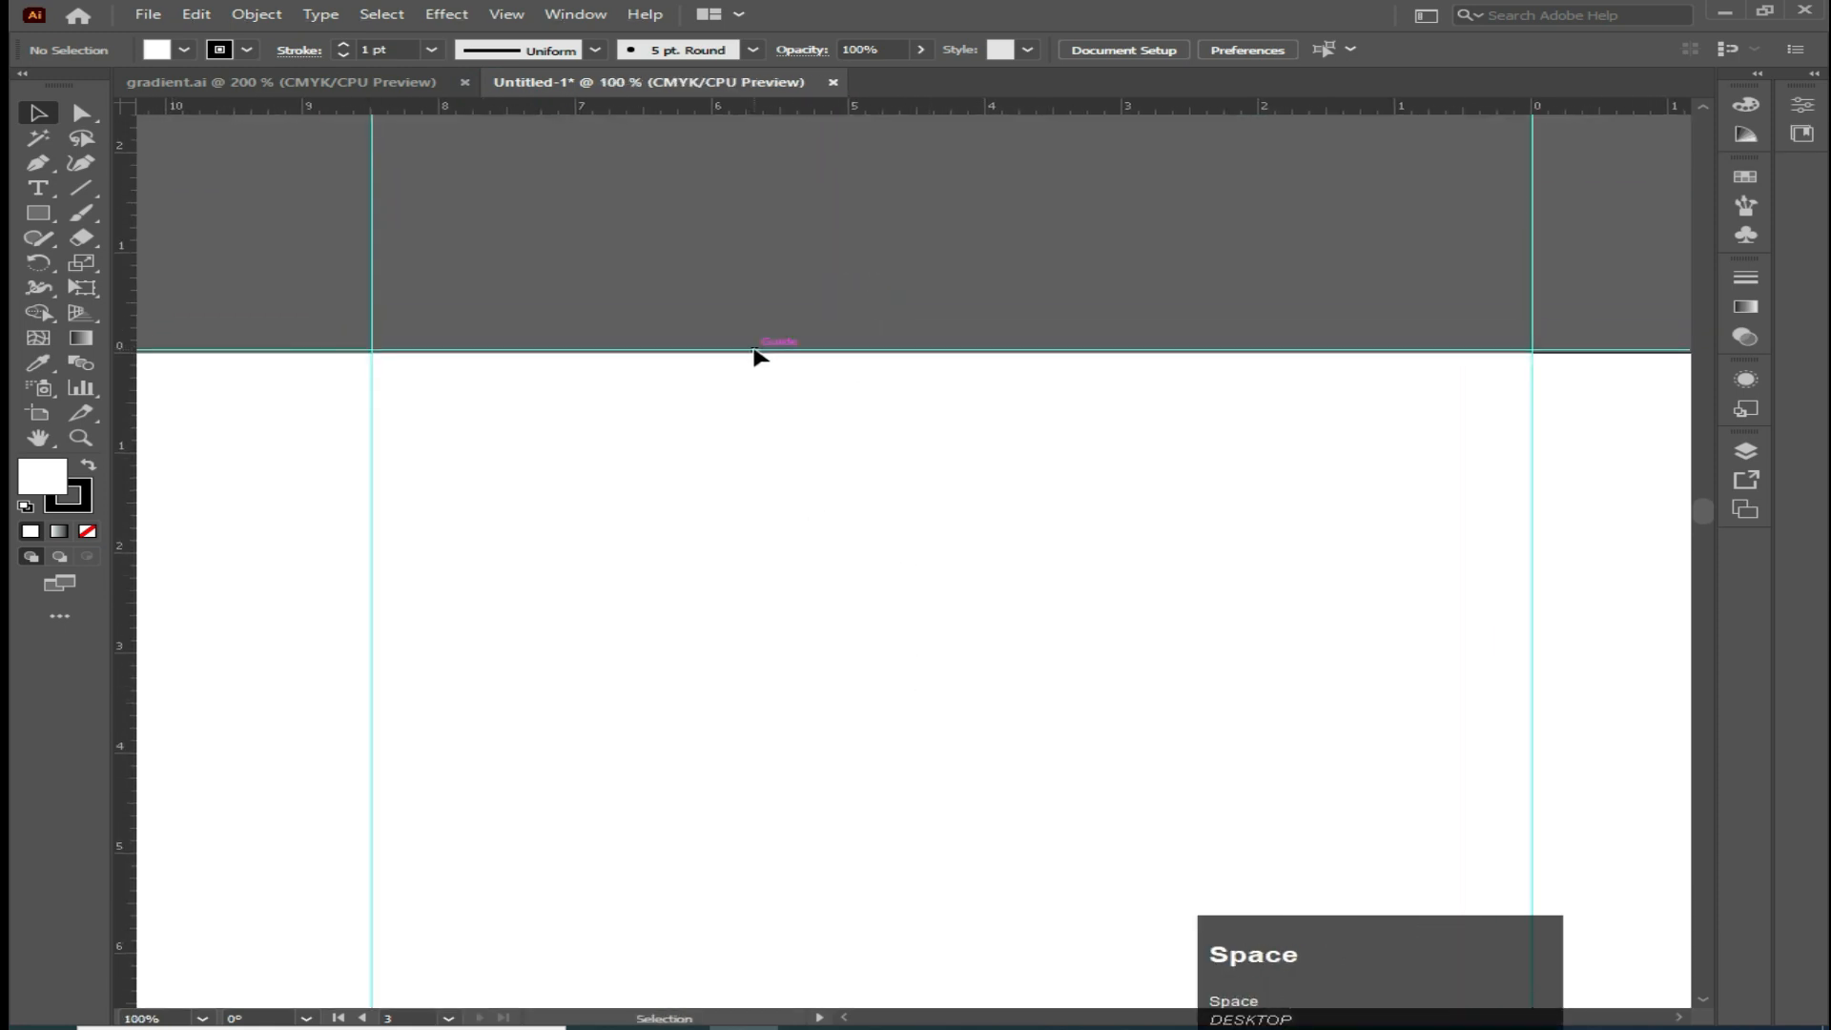
click(760, 356)
right_click(807, 277)
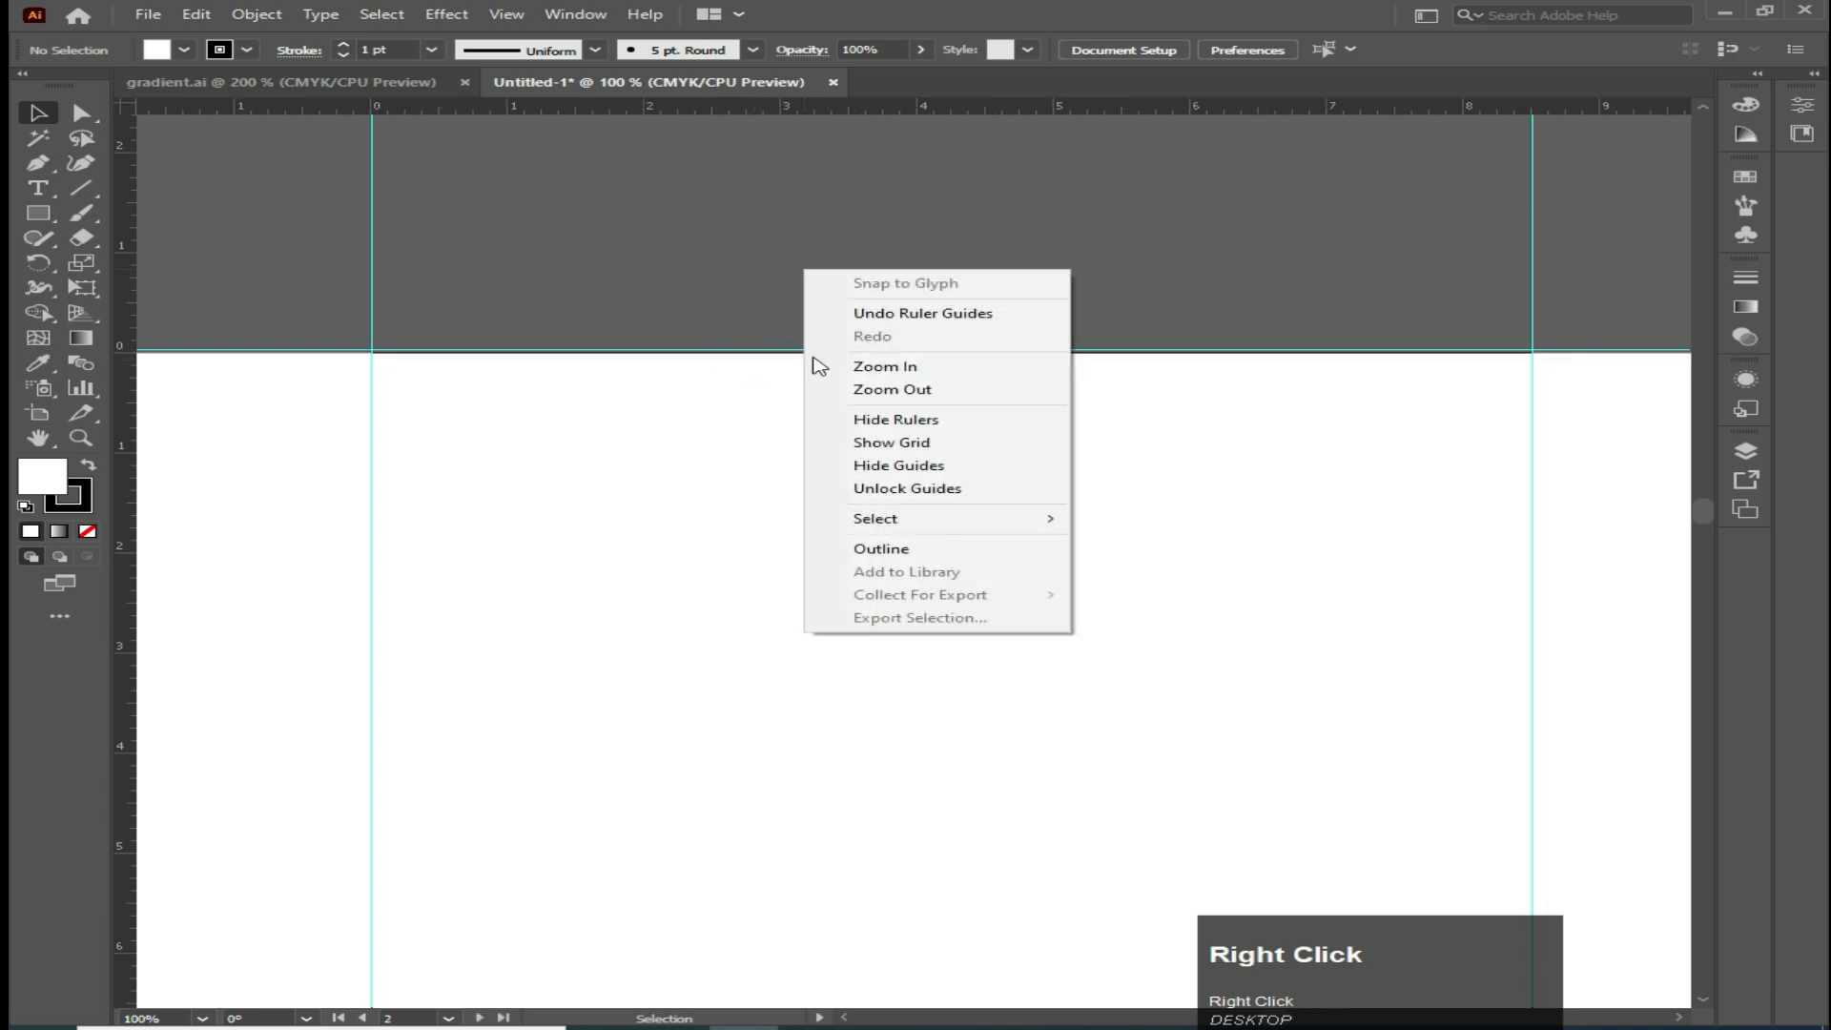
click(863, 490)
drag(782, 359, 780, 360)
Add a horizontal guide along the artboards' bottom edge
key(space)
drag(756, 581, 823, 410)
scroll(826, 382, down, 3)
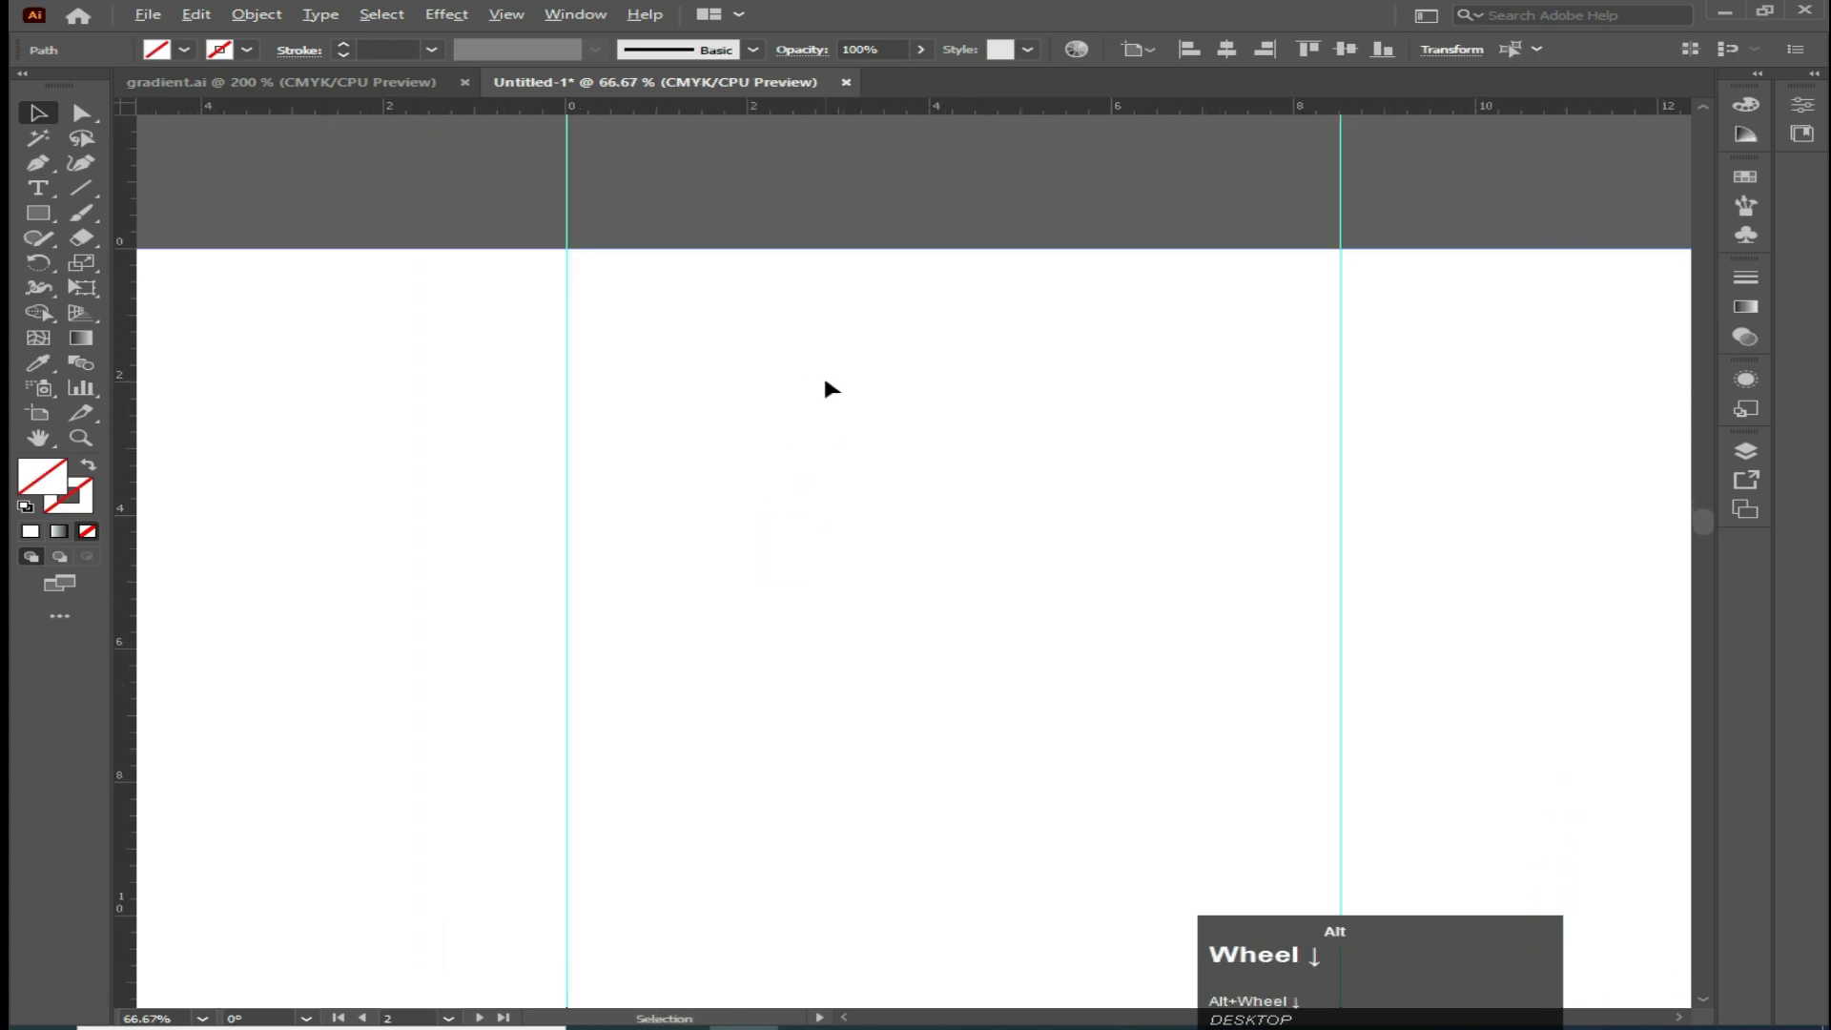
click(803, 110)
drag(808, 141, 1041, 472)
scroll(809, 775, up, 3)
click(879, 549)
drag(879, 549, 839, 649)
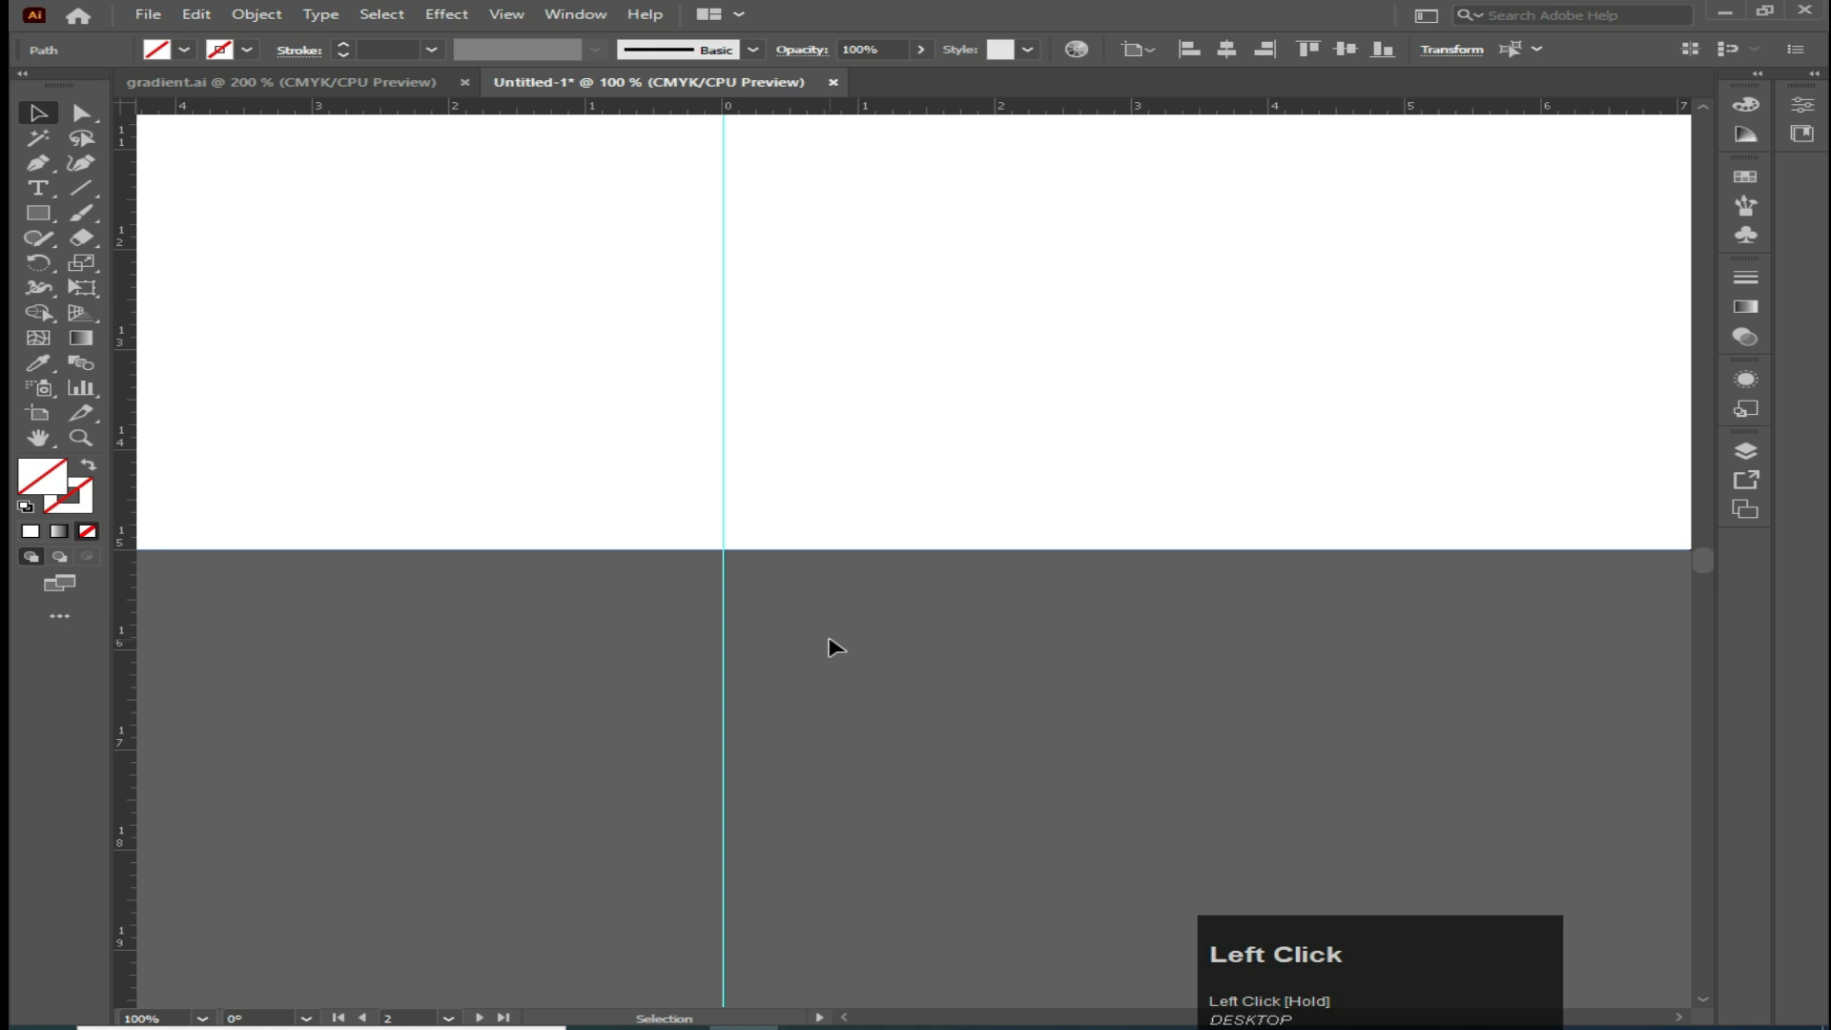
alt+scroll(836, 648, down, 4)
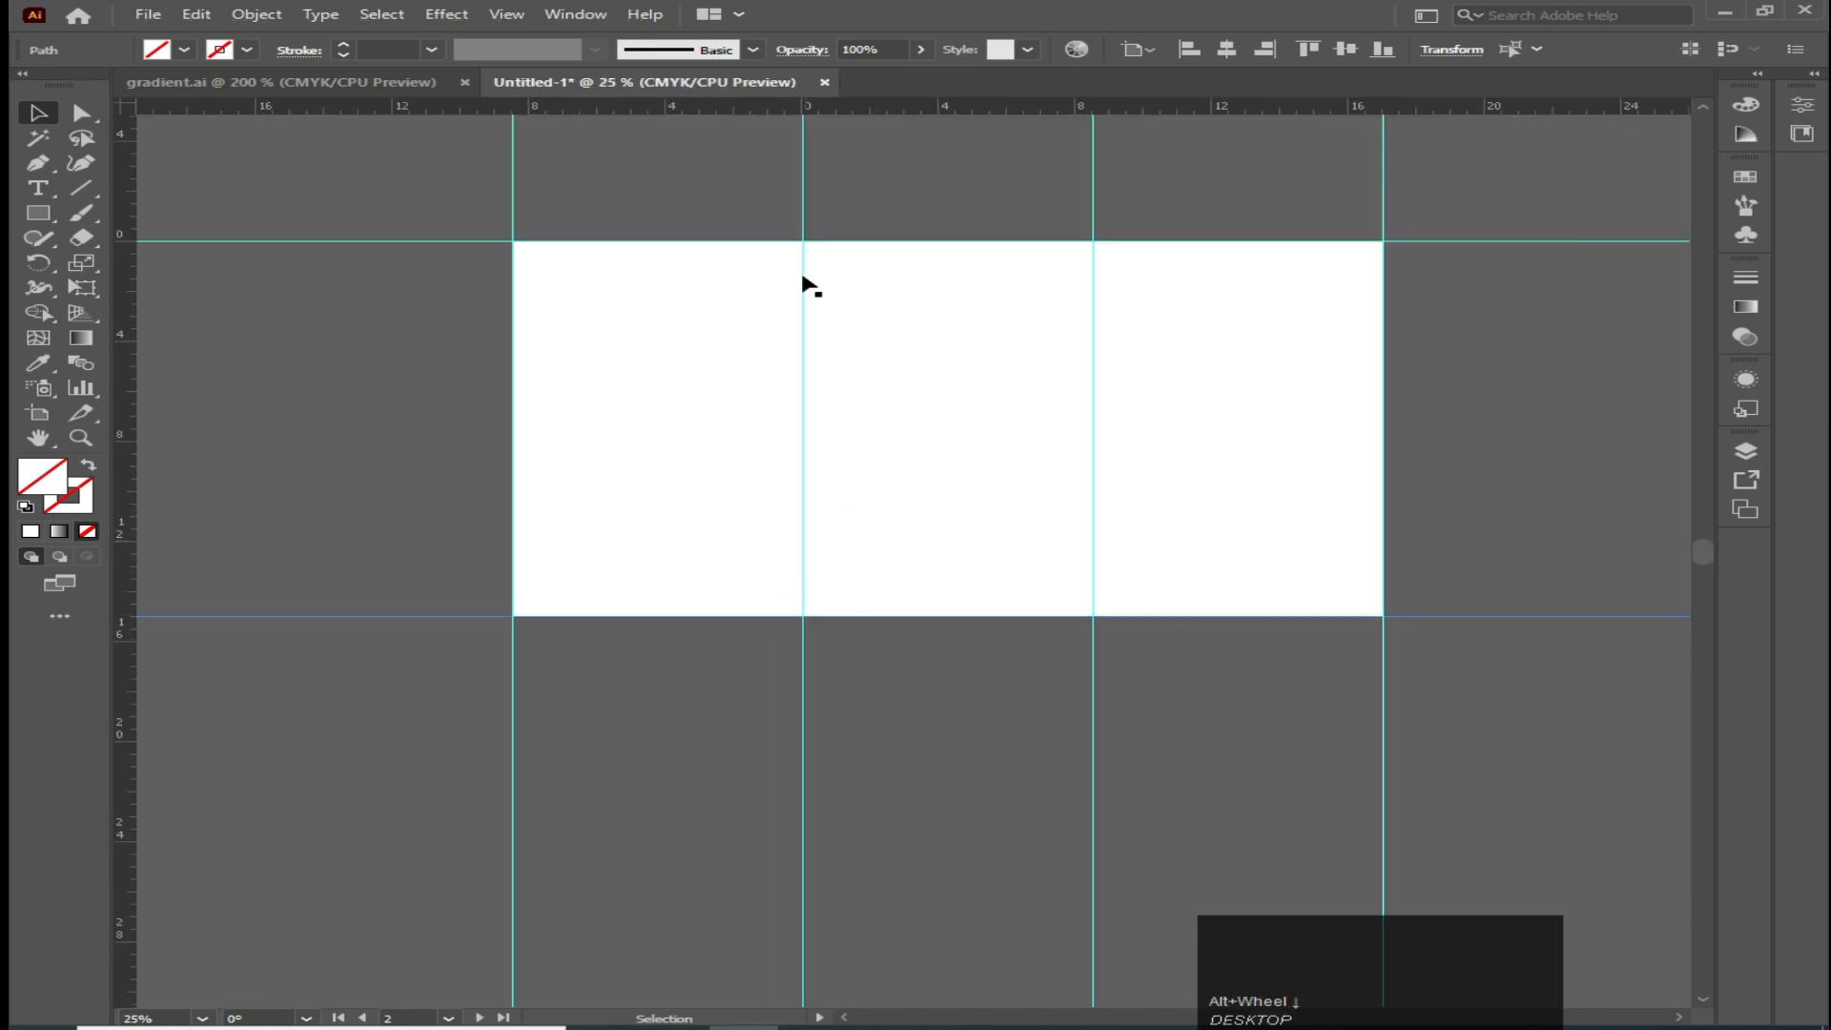
Switch to Calculator, compute 15 ÷ 3, and close it
click(19, 1028)
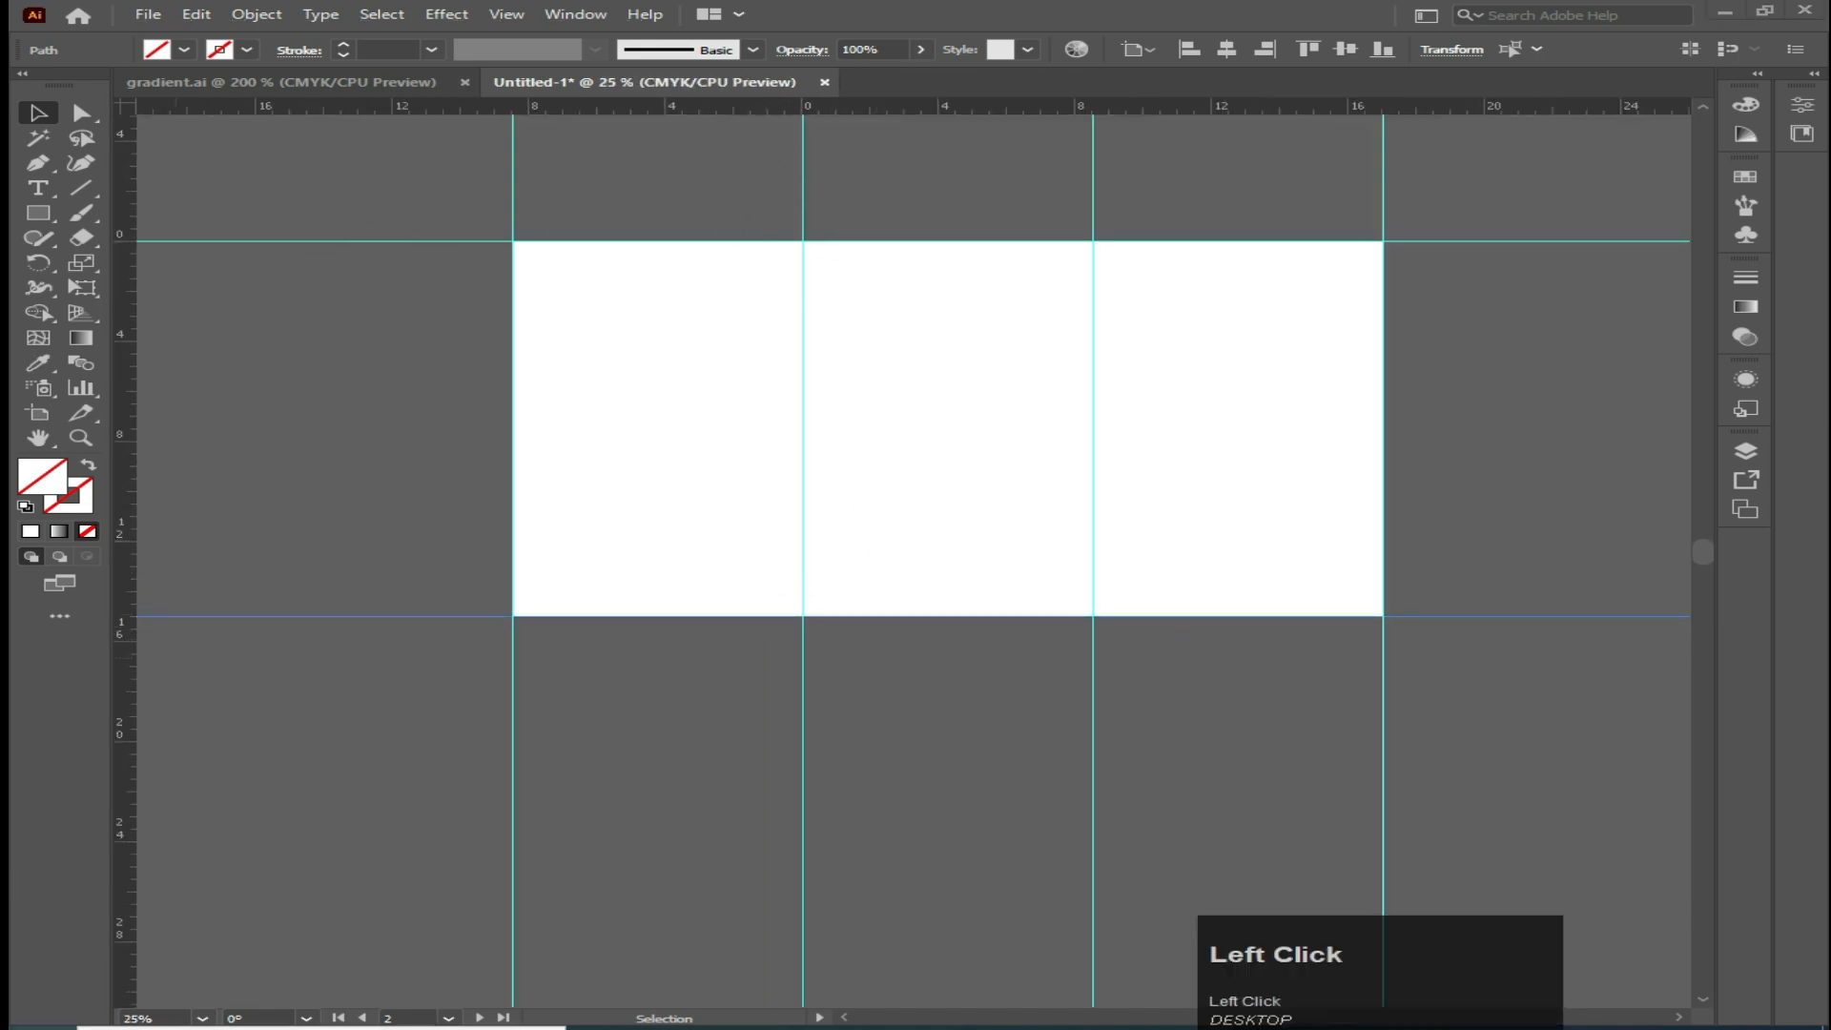
click(615, 809)
click(511, 836)
click(636, 785)
click(845, 664)
click(734, 836)
click(836, 897)
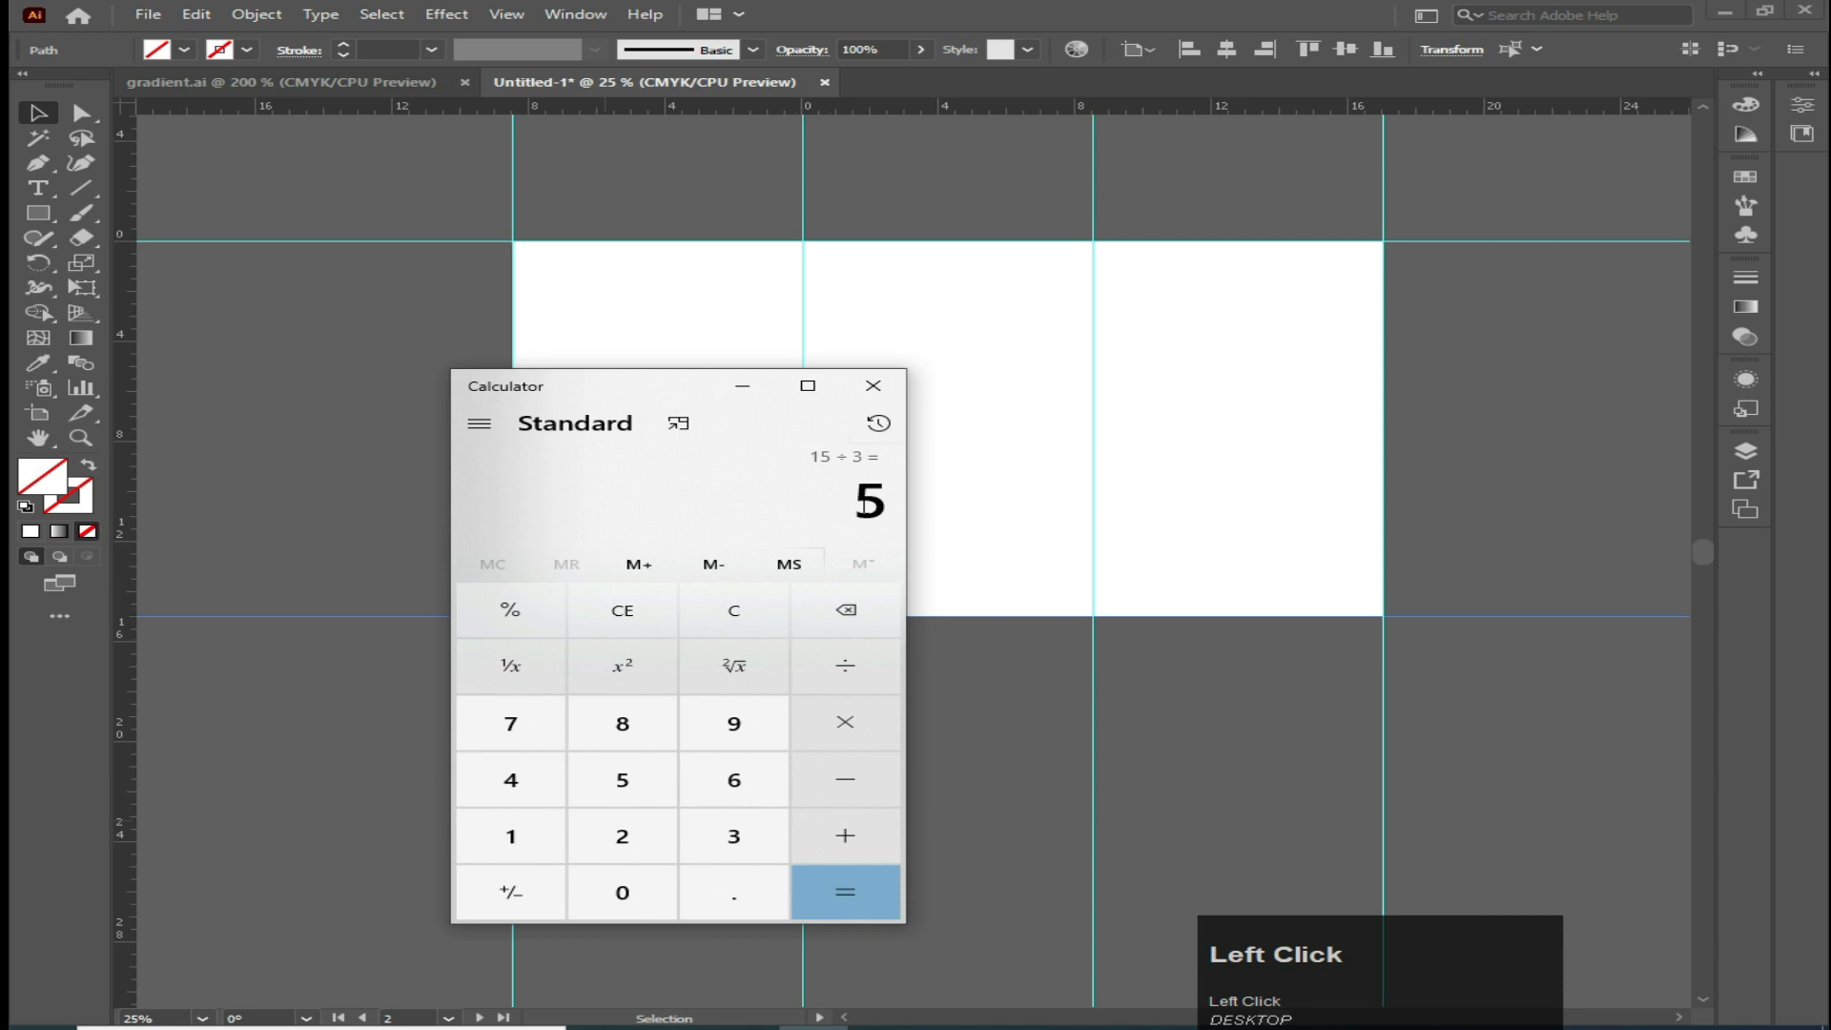
click(873, 386)
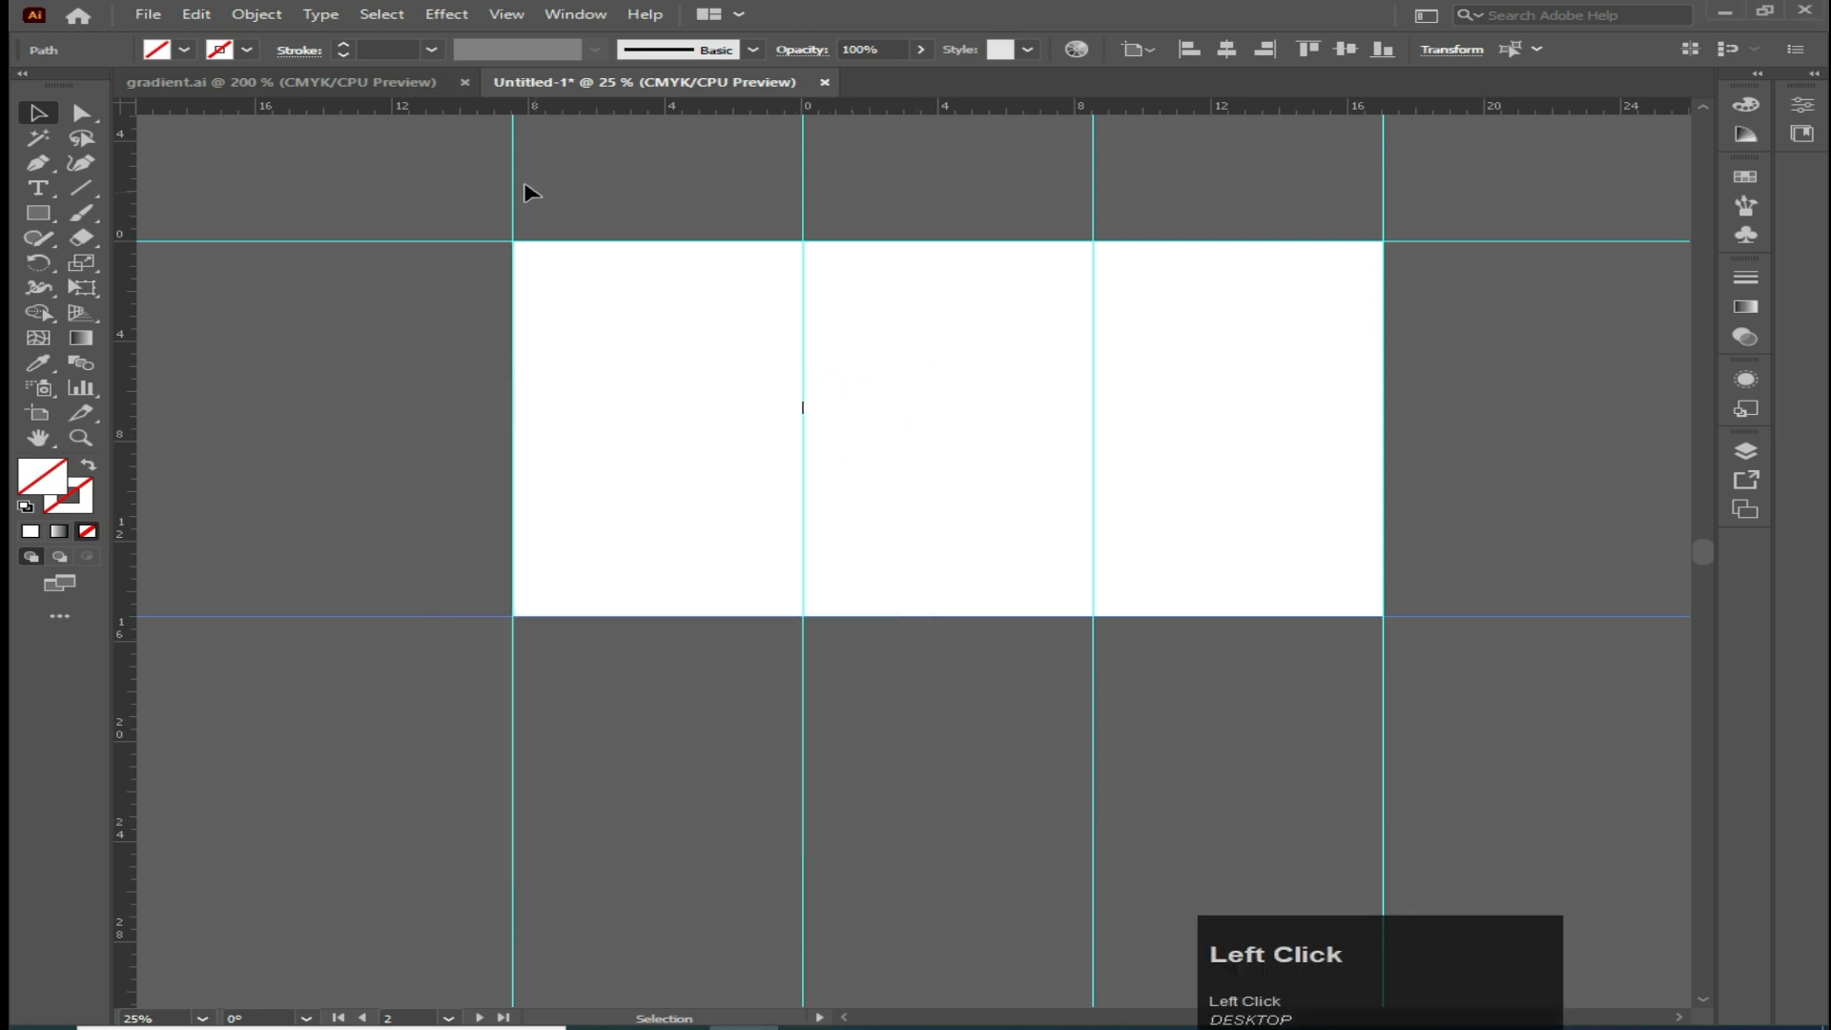
Add horizontal guides at 5 in and 10 in down, splitting the artboards into thirds
drag(458, 105, 139, 378)
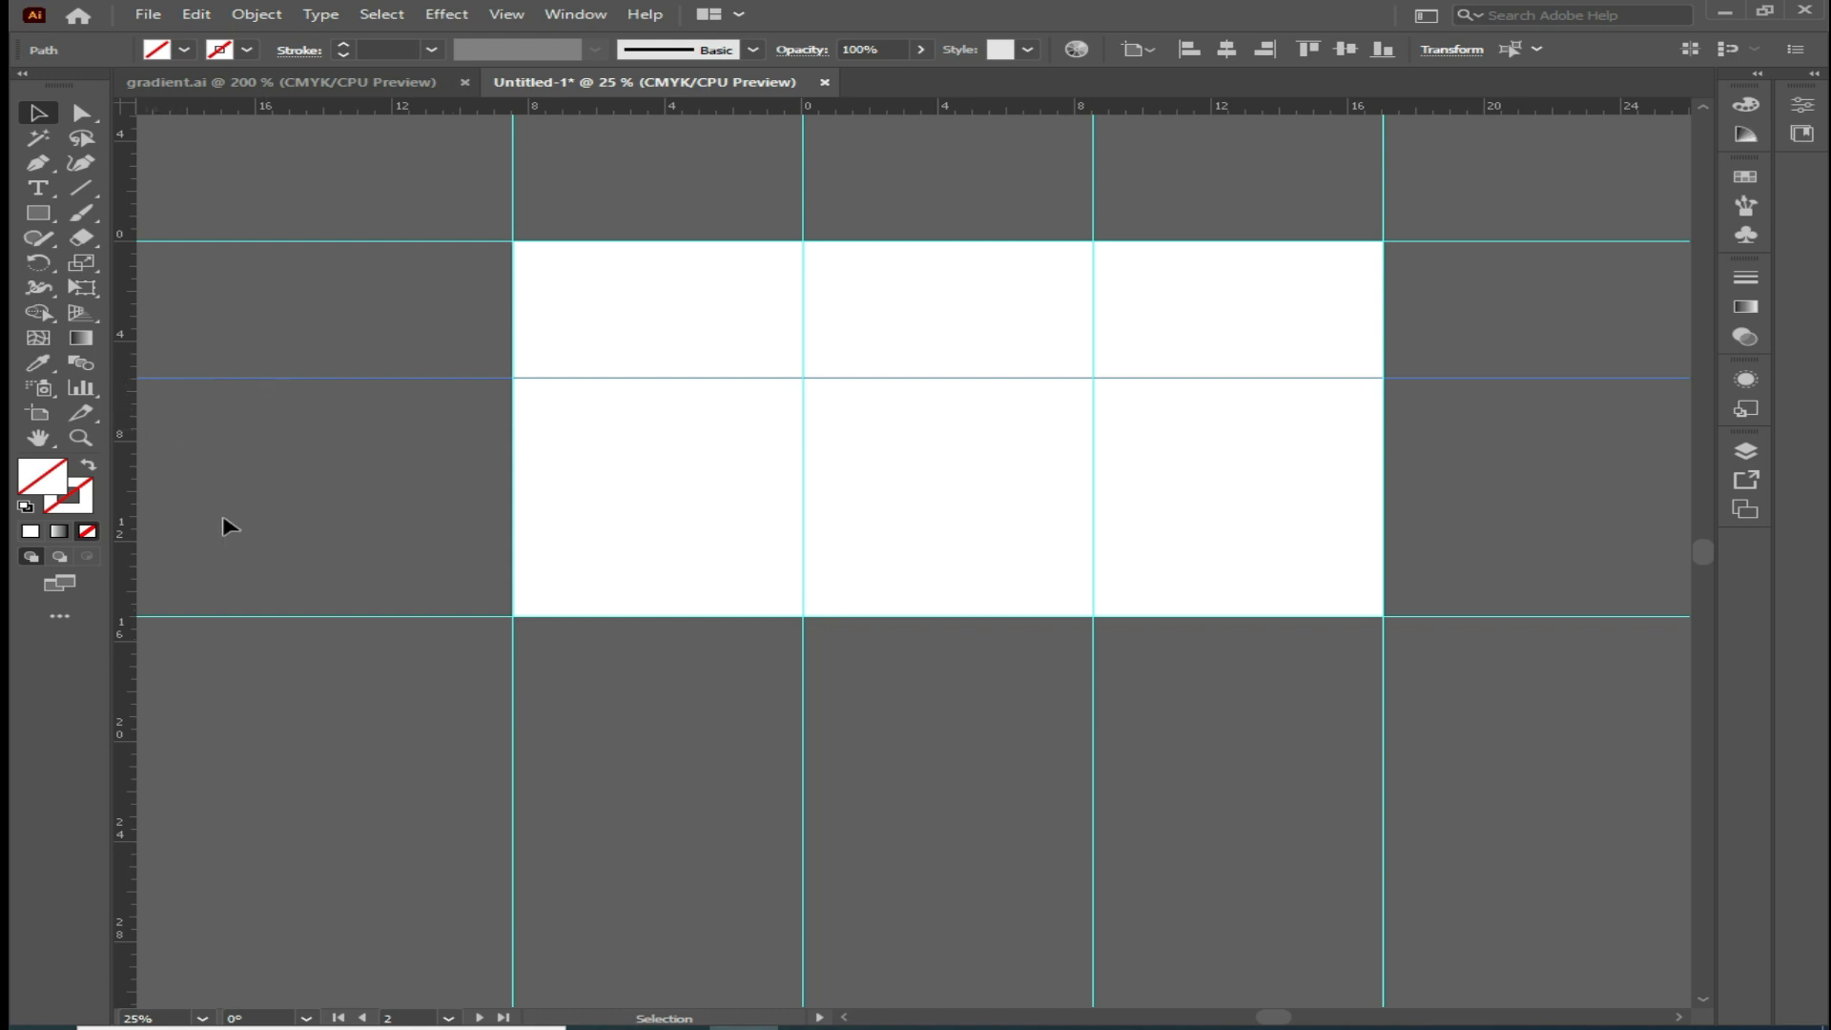
drag(548, 109, 535, 491)
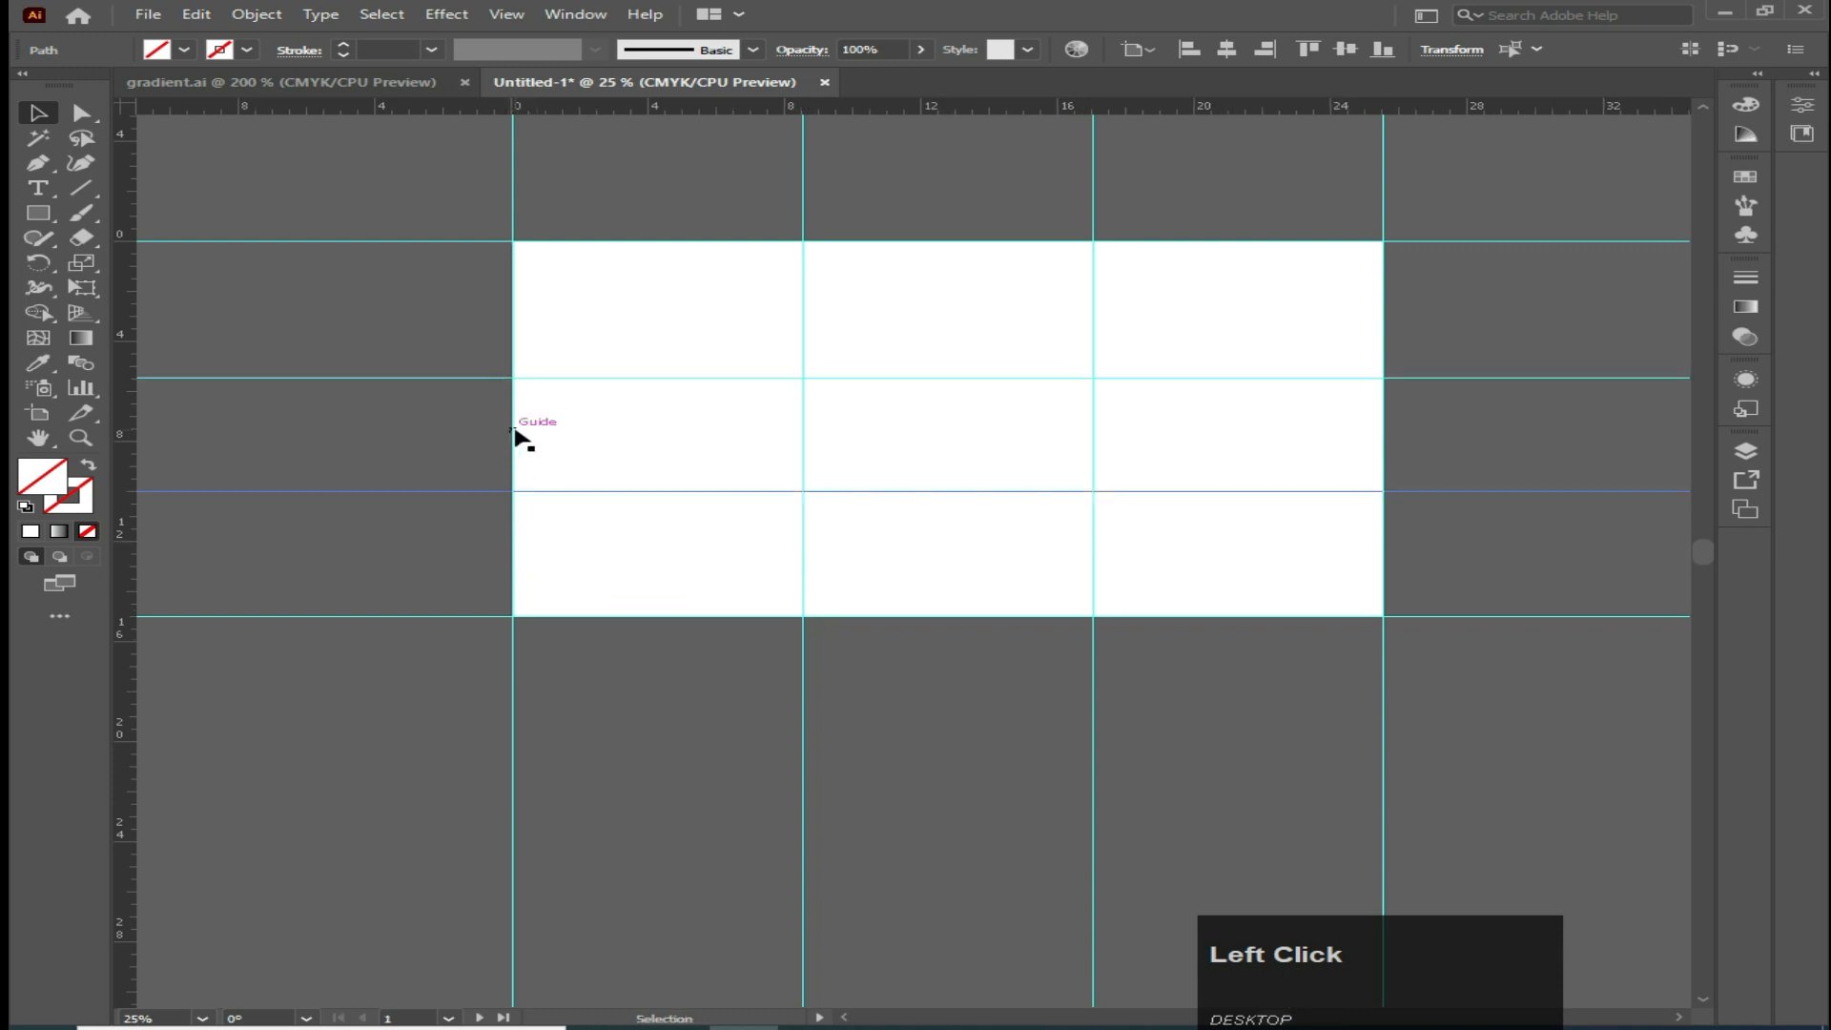
drag(506, 379, 506, 366)
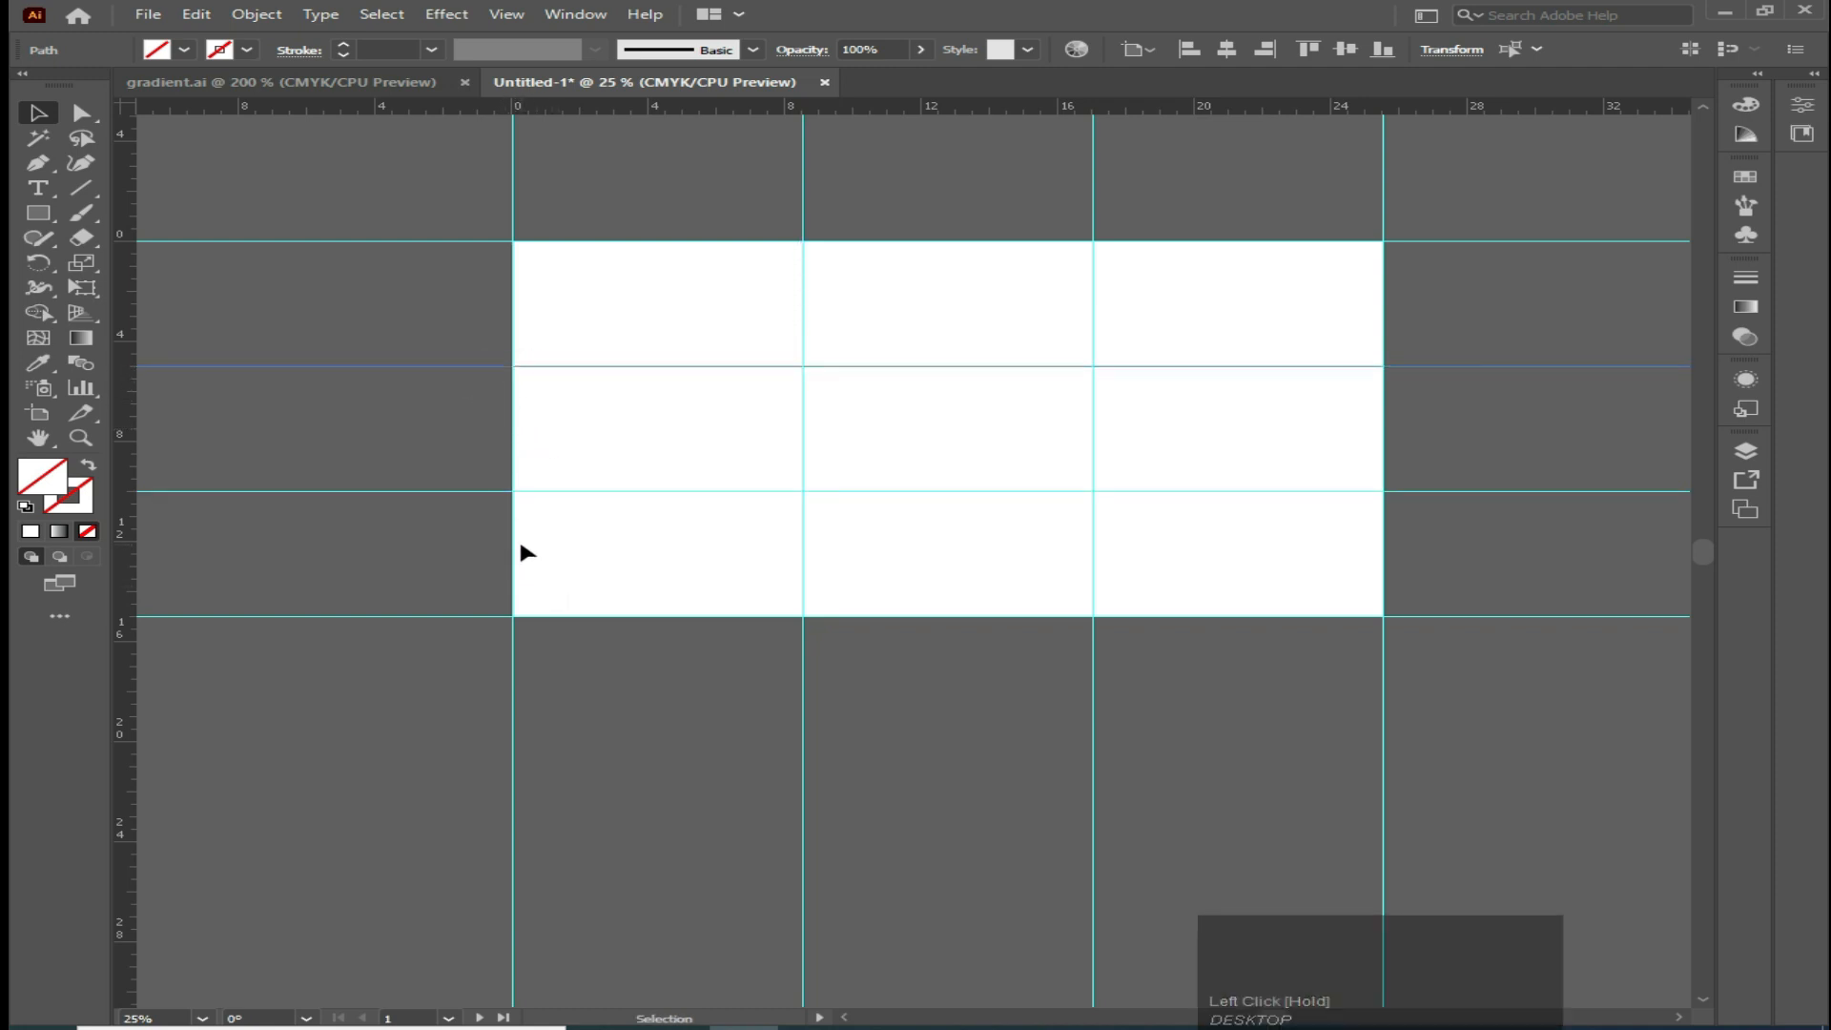
Add one more horizontal guide about 9 in from the top and lock all guides
click(610, 584)
drag(530, 111, 546, 466)
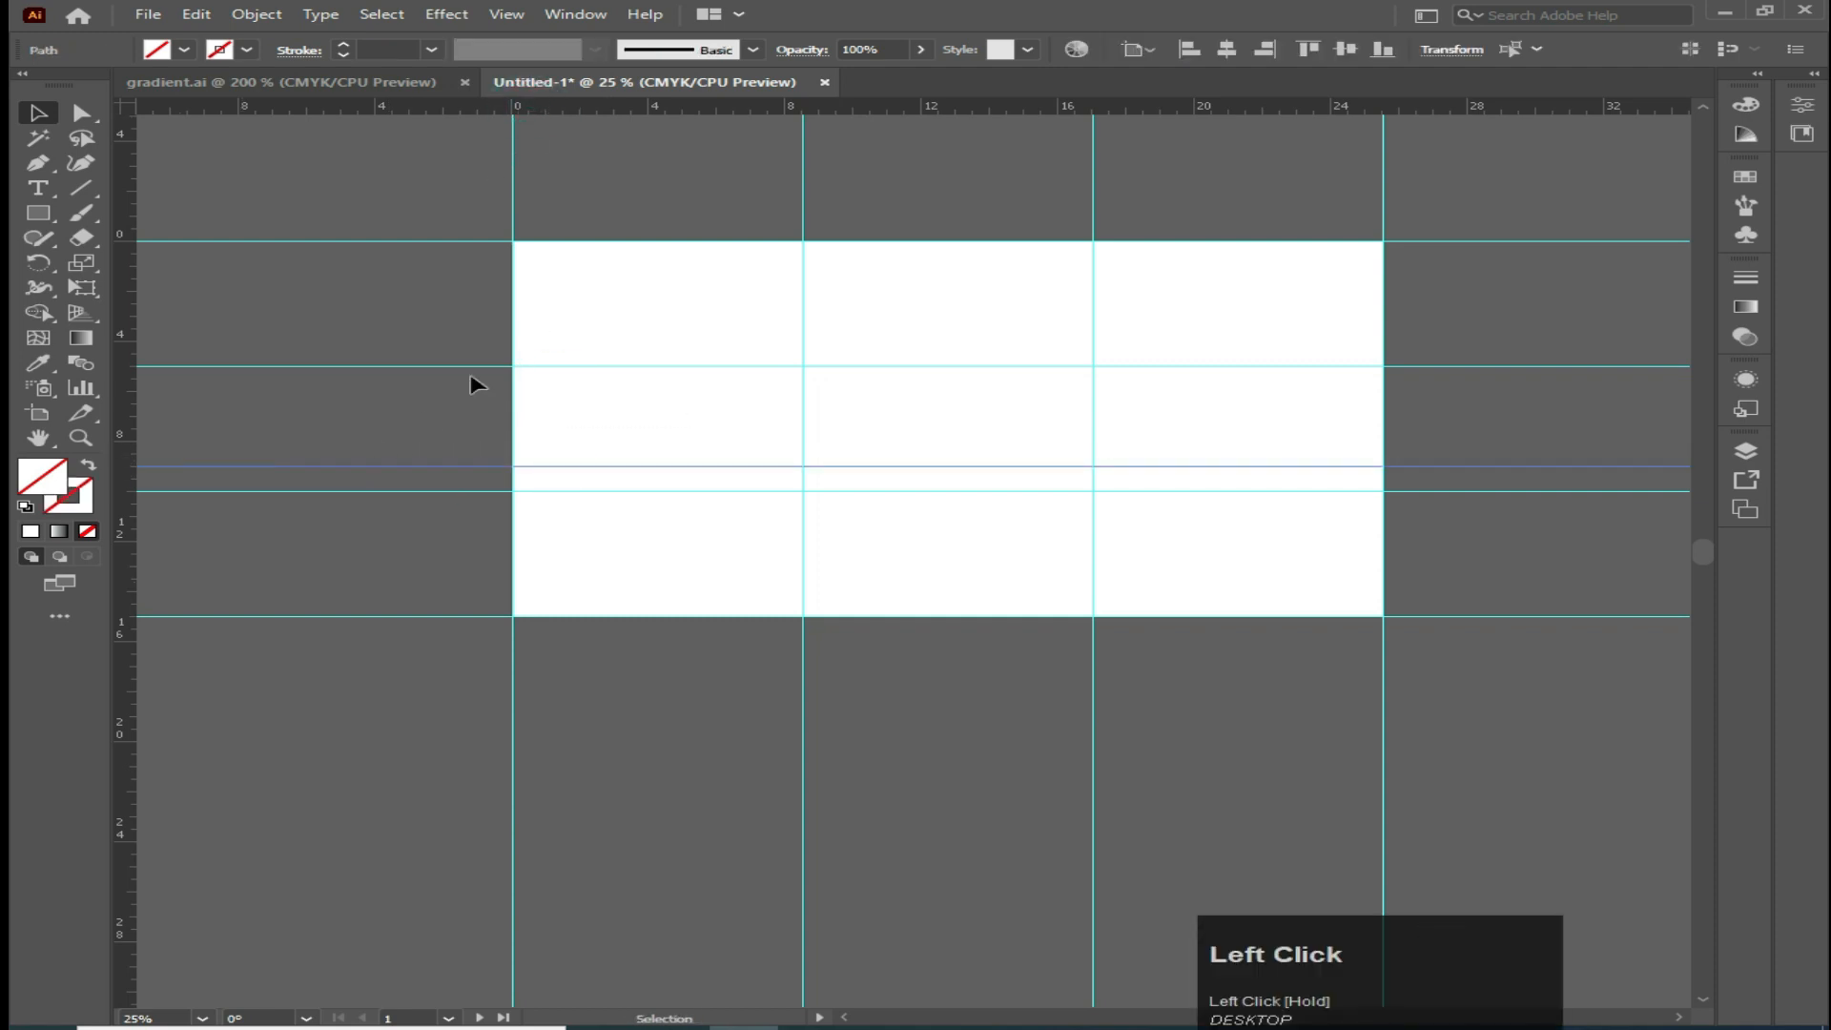
right_click(610, 188)
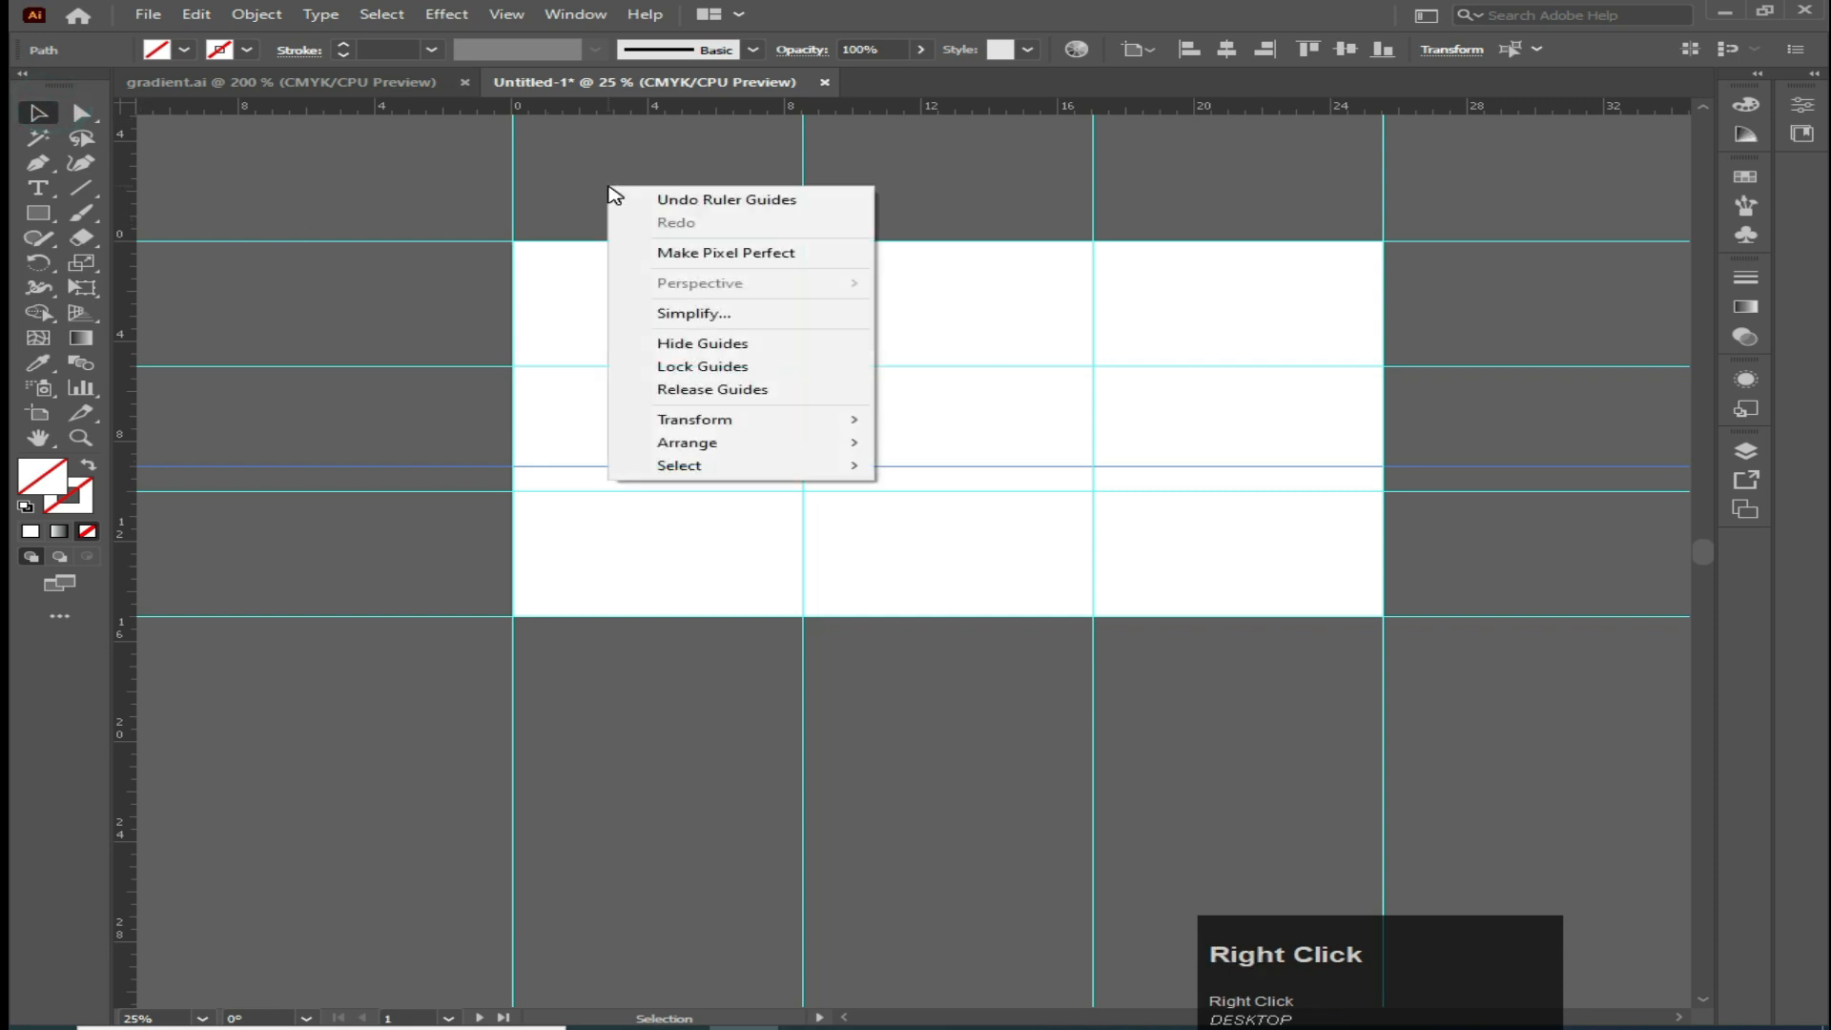
click(683, 372)
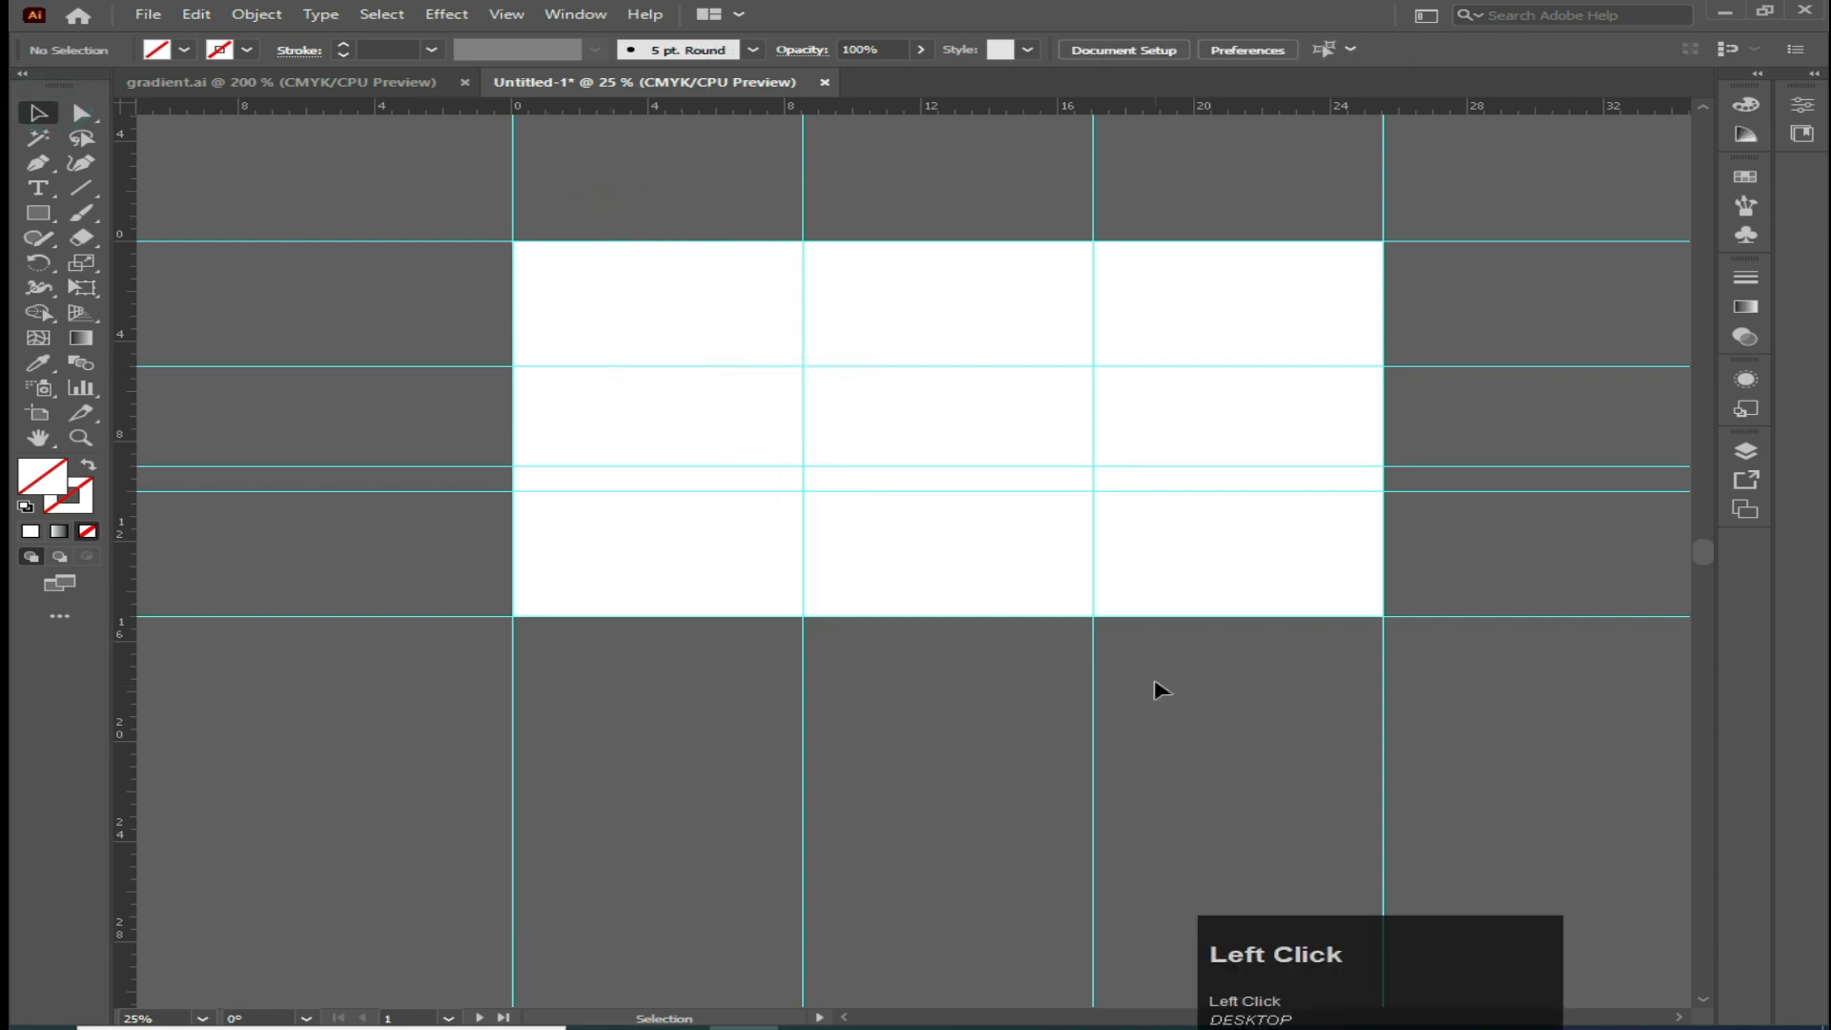
Draw a closed wave-shaped path with the Pen tool across the lower part of the three artboards, curving down to a point at the first fold
key(ctrl+equal)
click(38, 162)
click(1440, 441)
click(1053, 606)
mouse_move(1021, 609)
mouse_down()
mouse_move(666, 611)
mouse_move(1053, 609)
mouse_up()
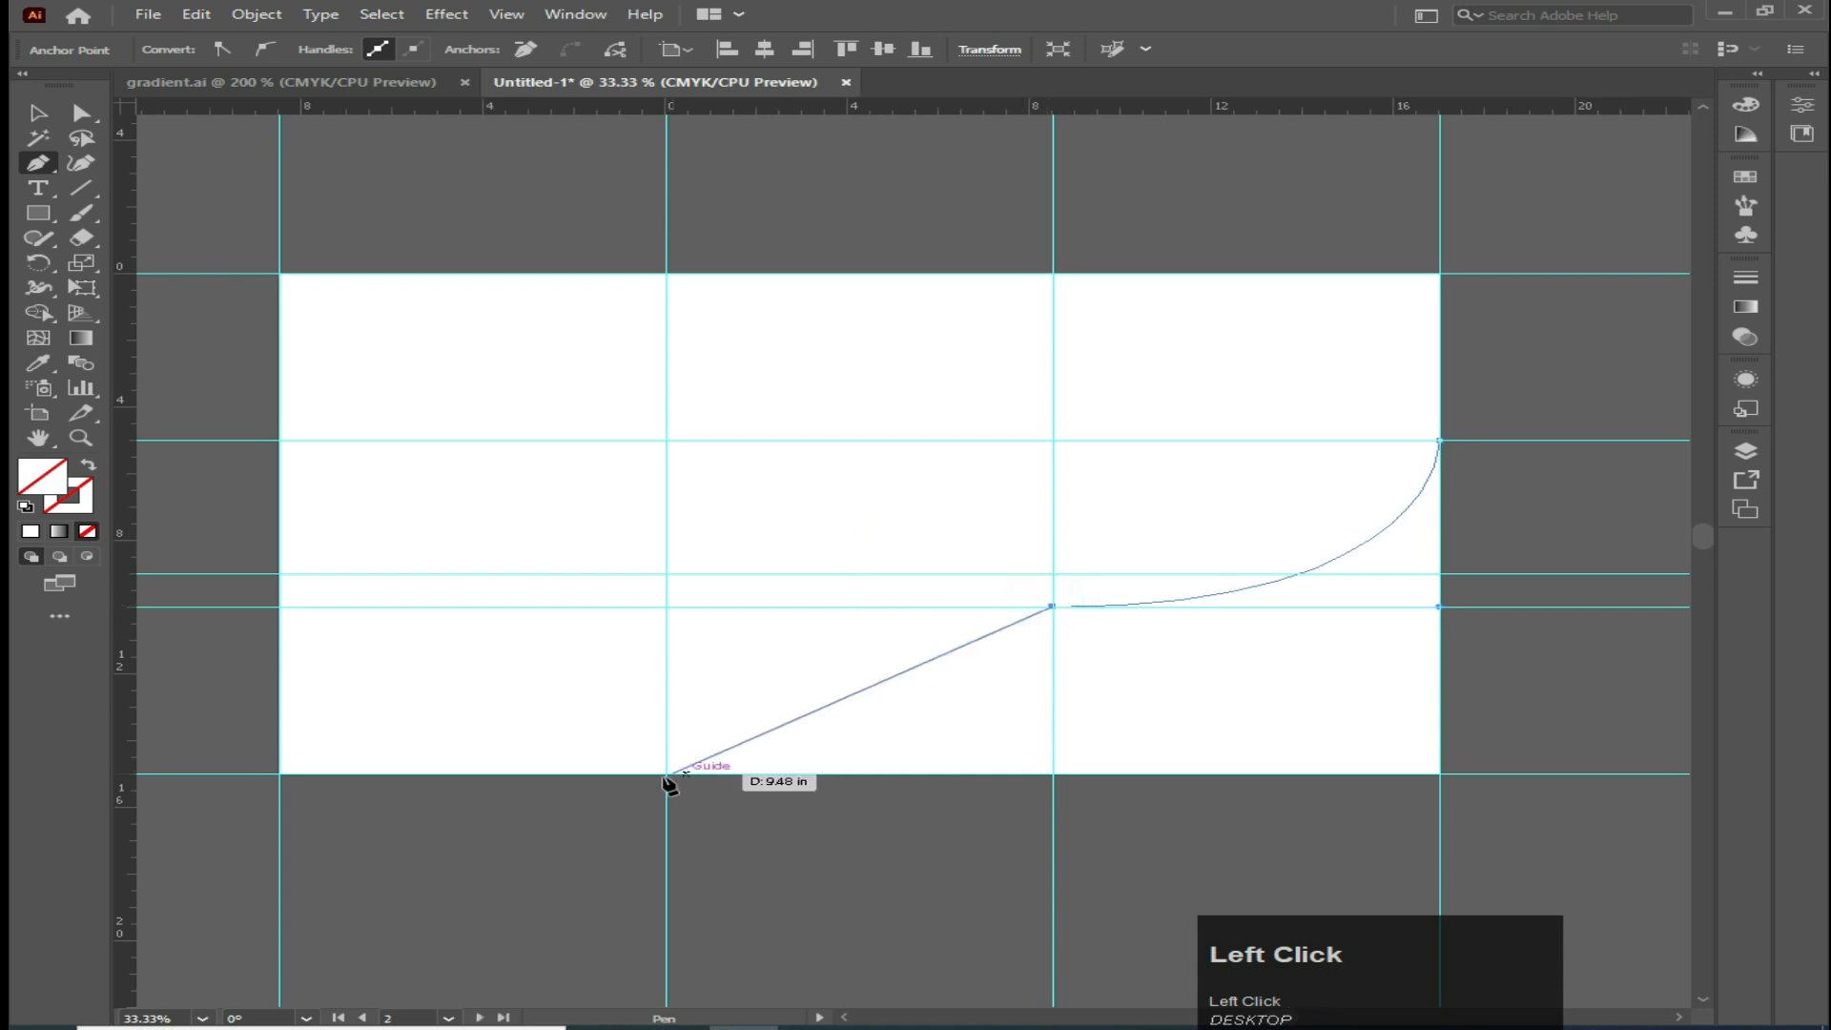
drag(668, 774, 666, 935)
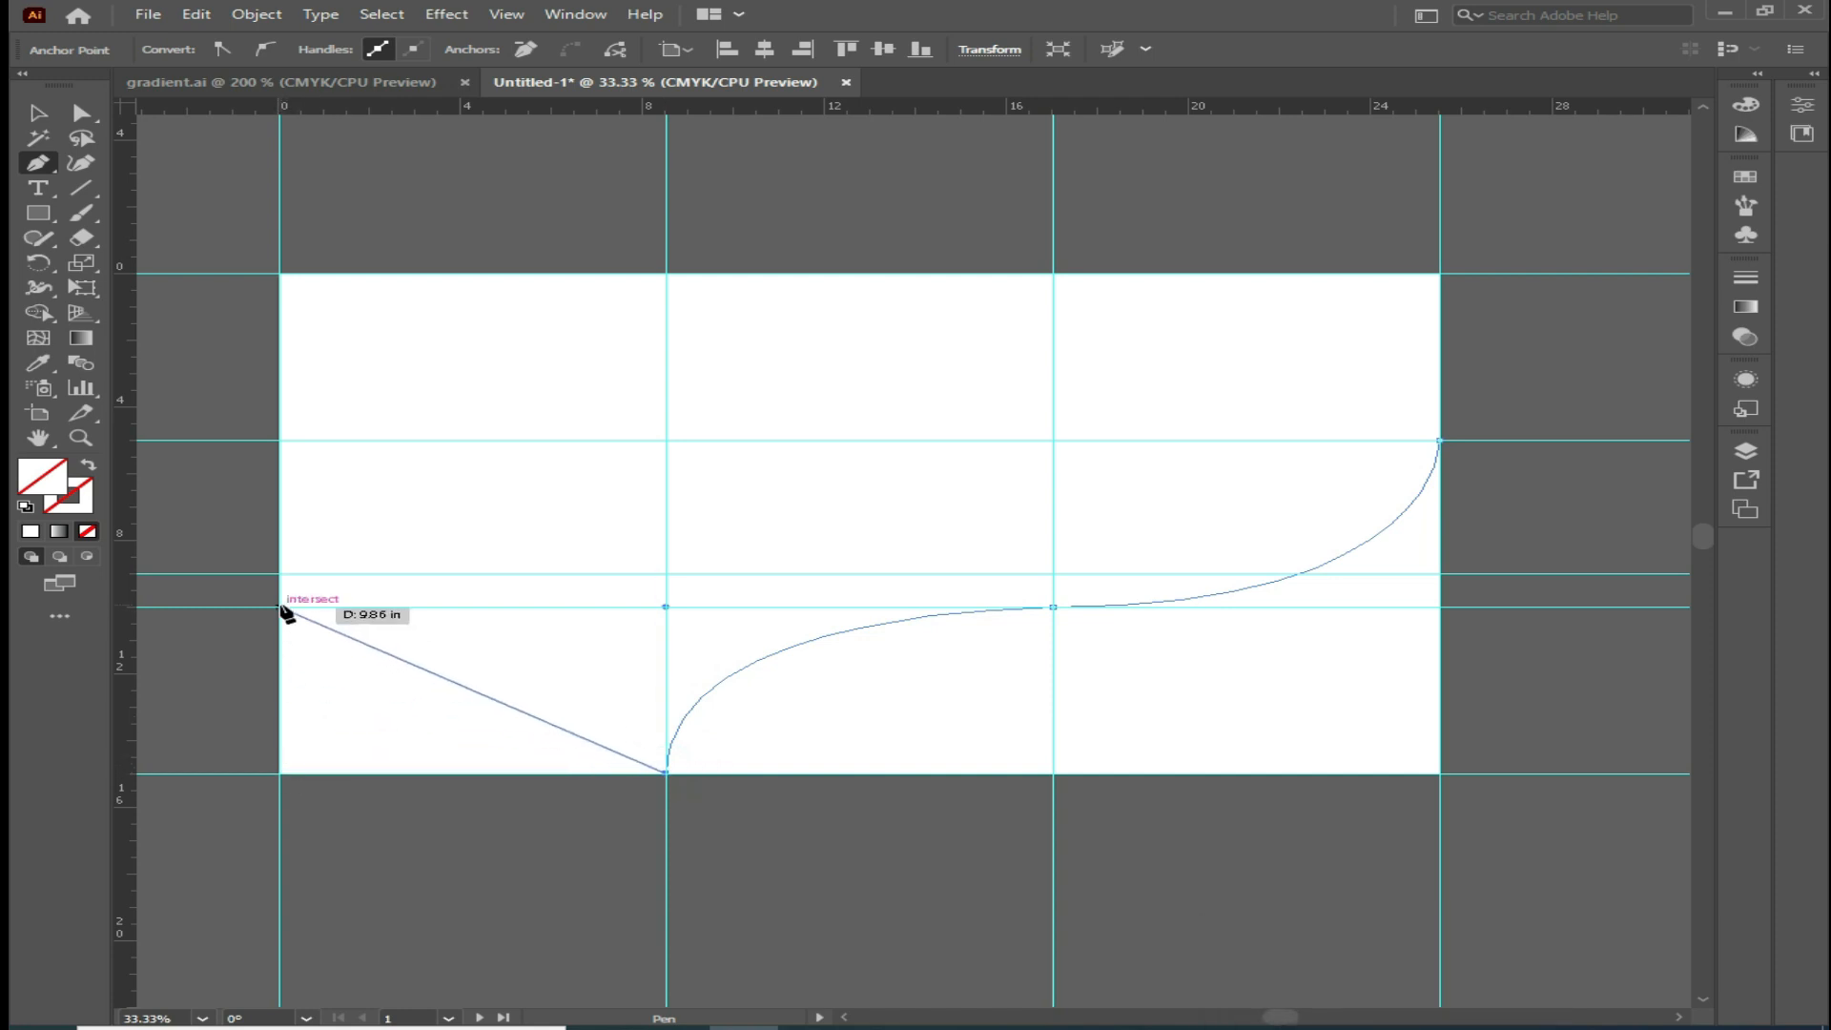
mouse_move(280, 606)
mouse_down()
mouse_move(146, 613)
mouse_move(245, 613)
mouse_up()
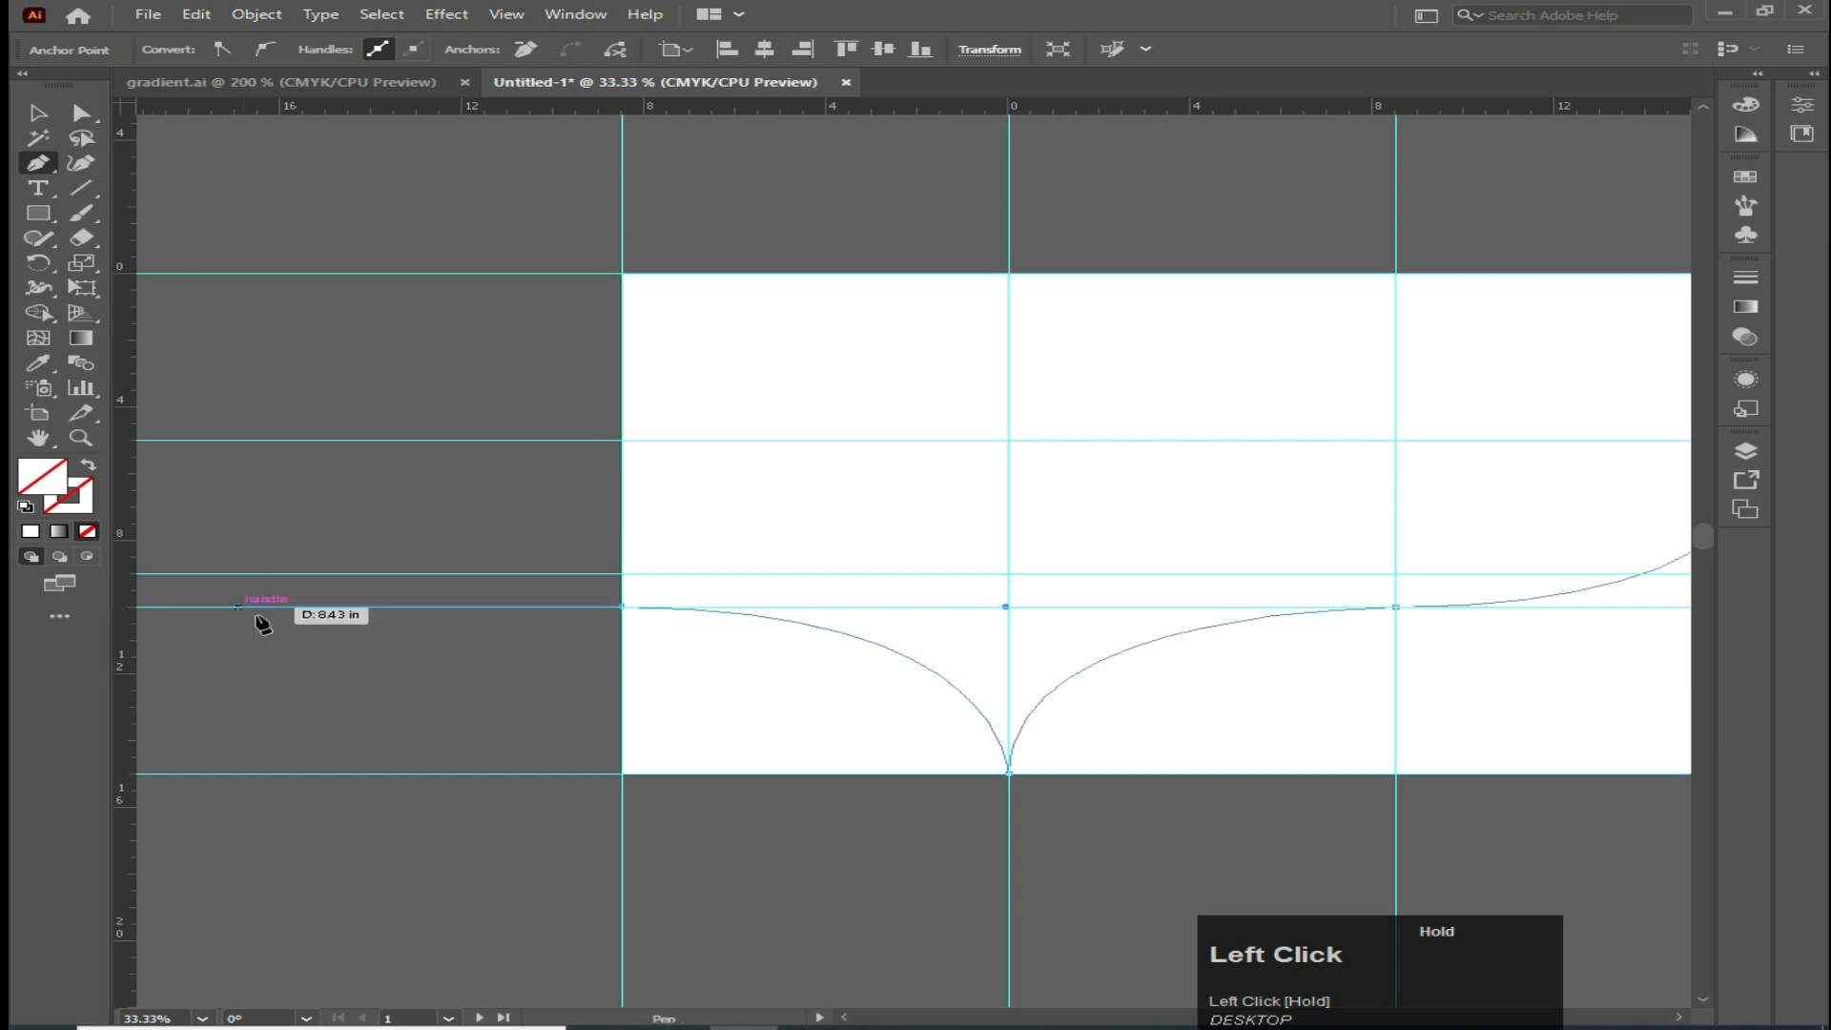
click(622, 606)
click(623, 774)
key(space)
drag(992, 839, 597, 846)
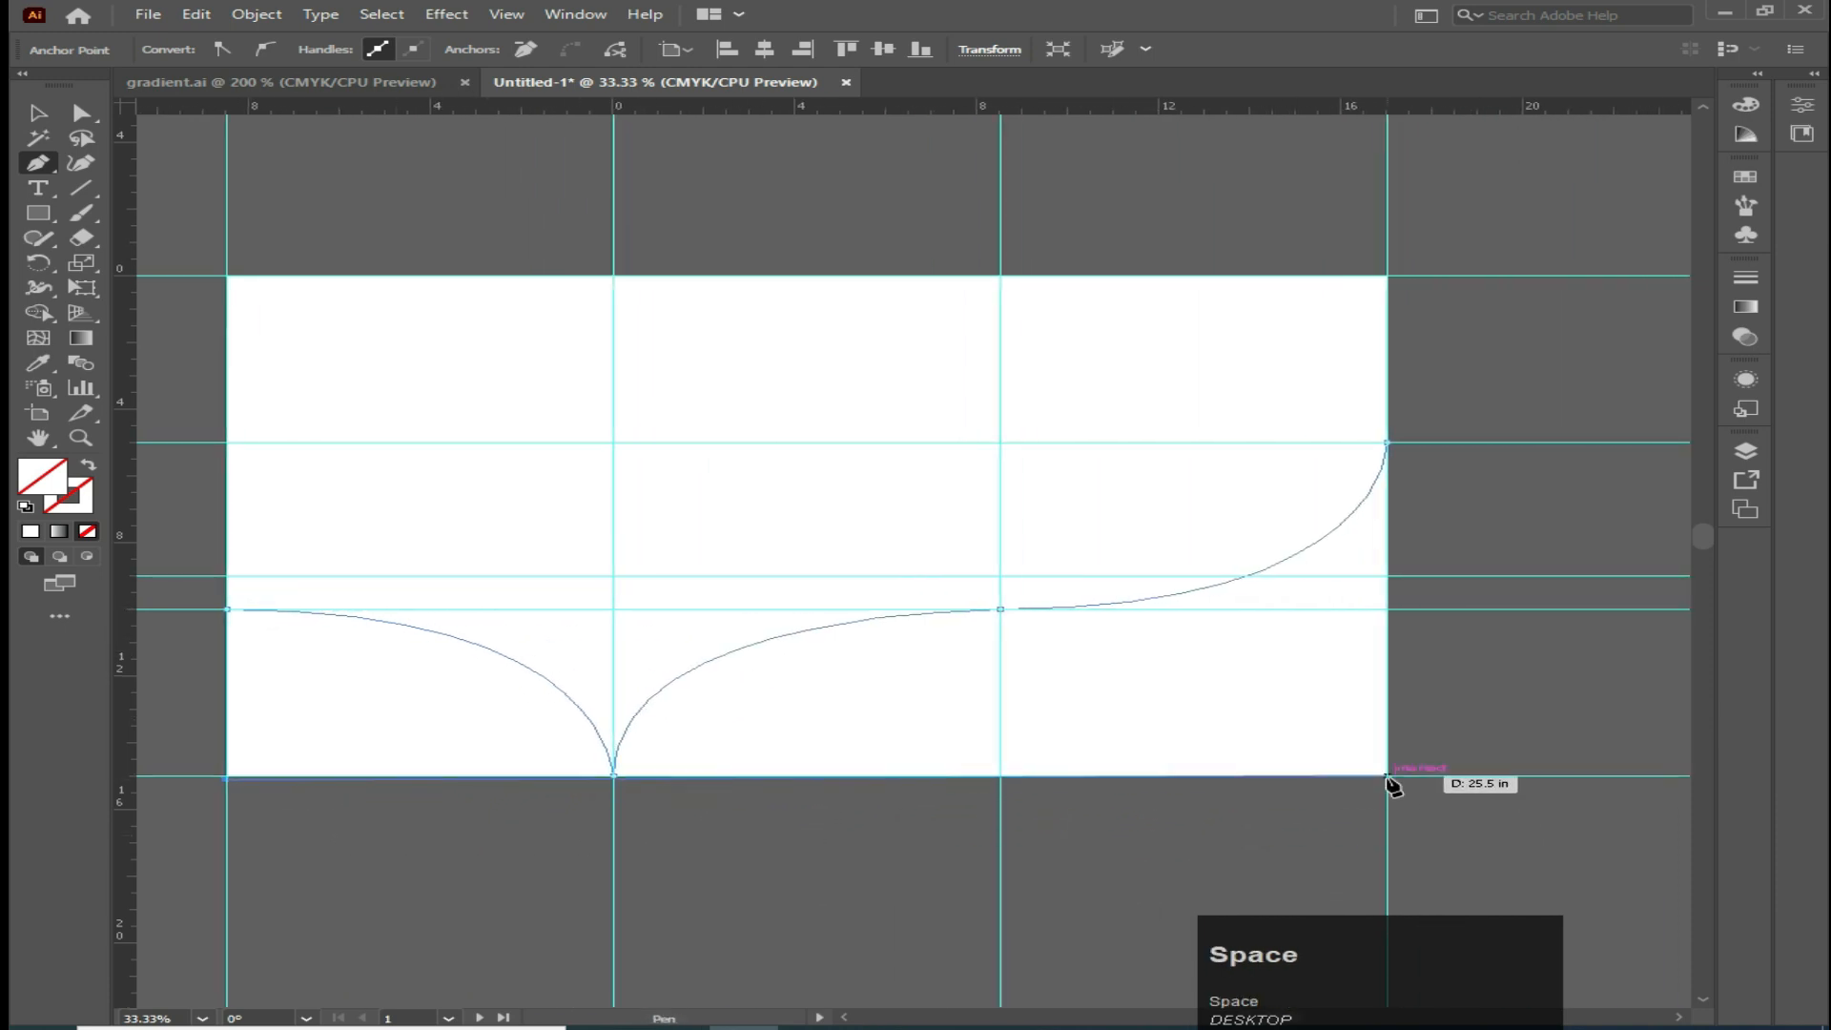
click(1387, 775)
click(1386, 442)
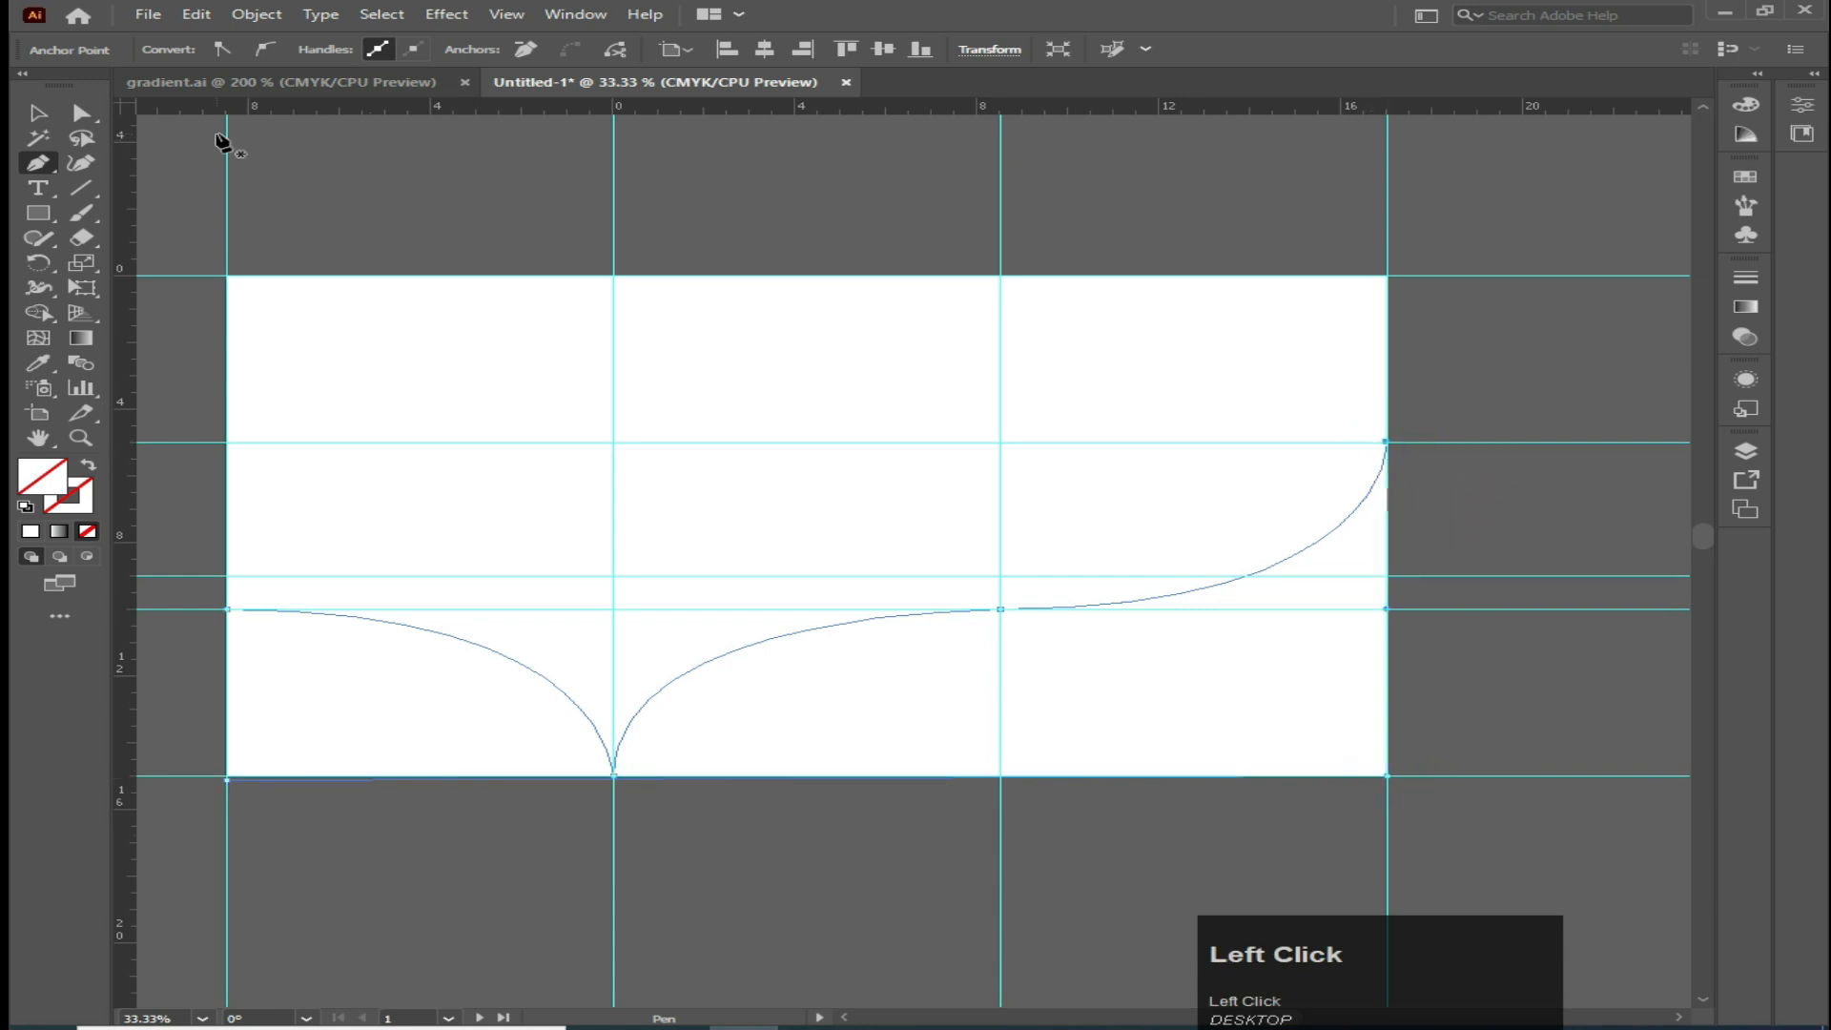
Fill the wave shape with a cyan swatch
click(39, 116)
click(430, 749)
click(421, 621)
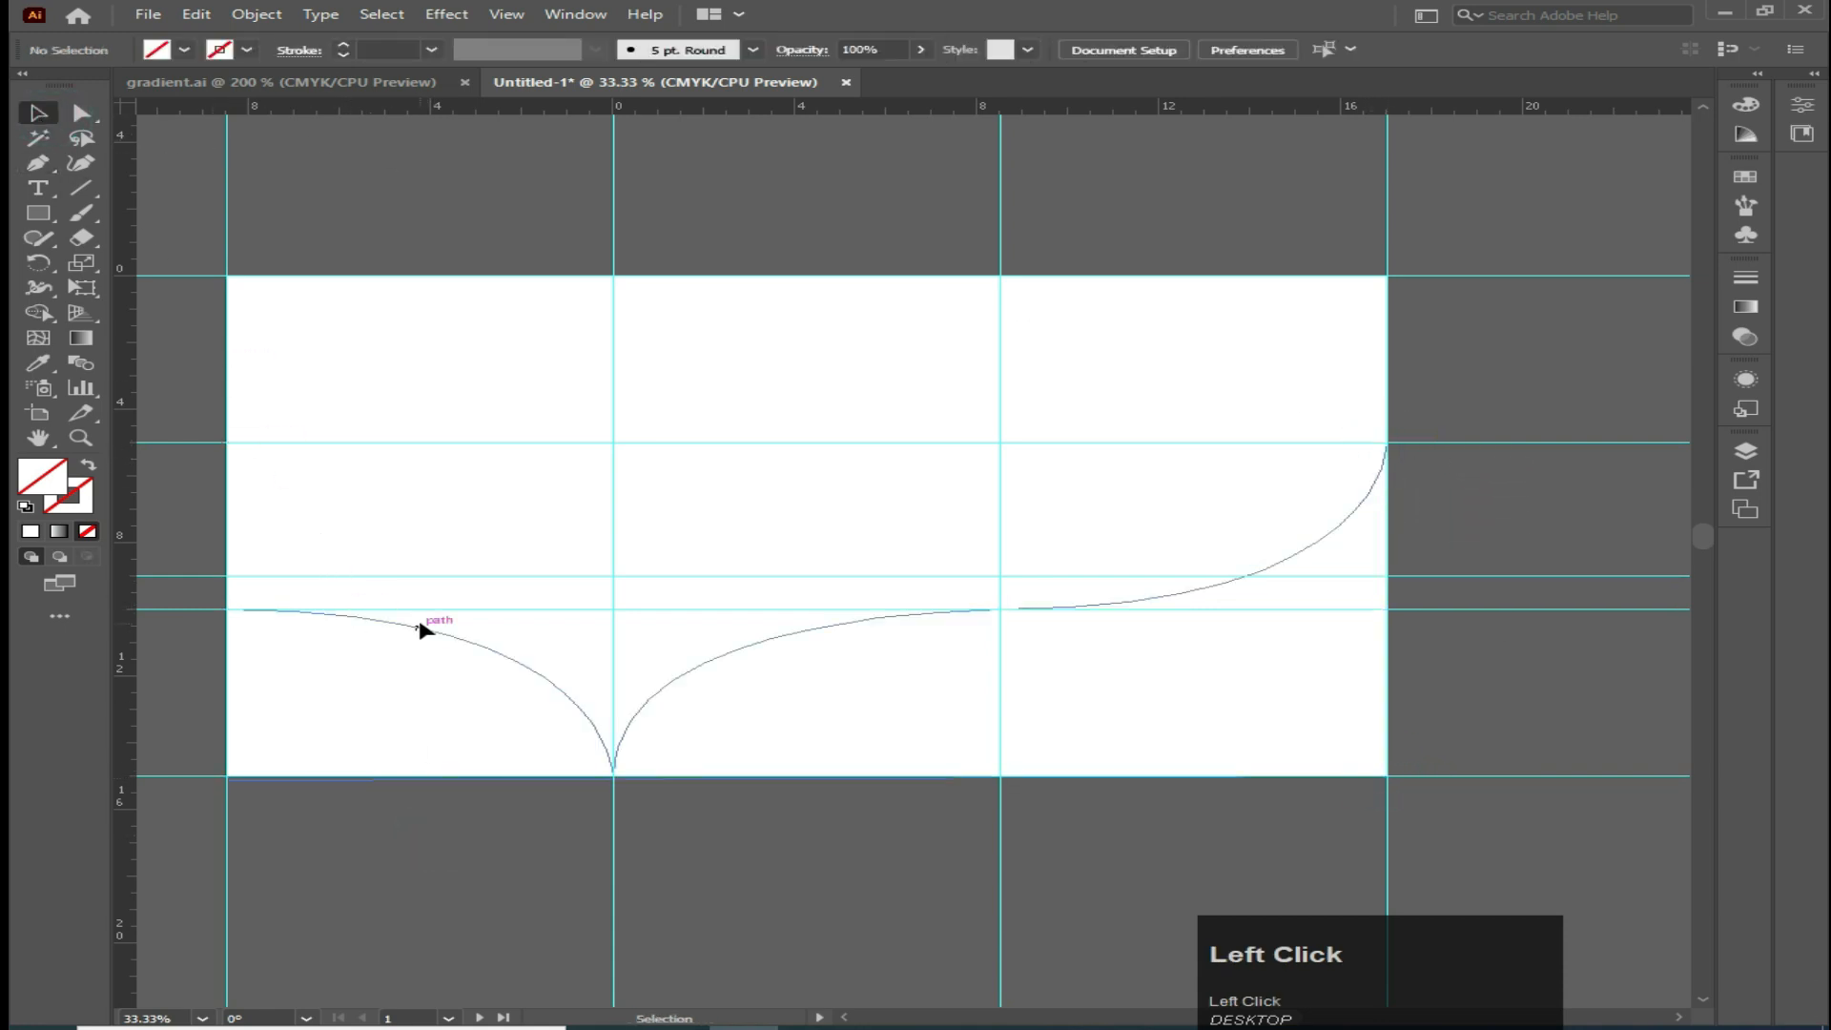
click(184, 50)
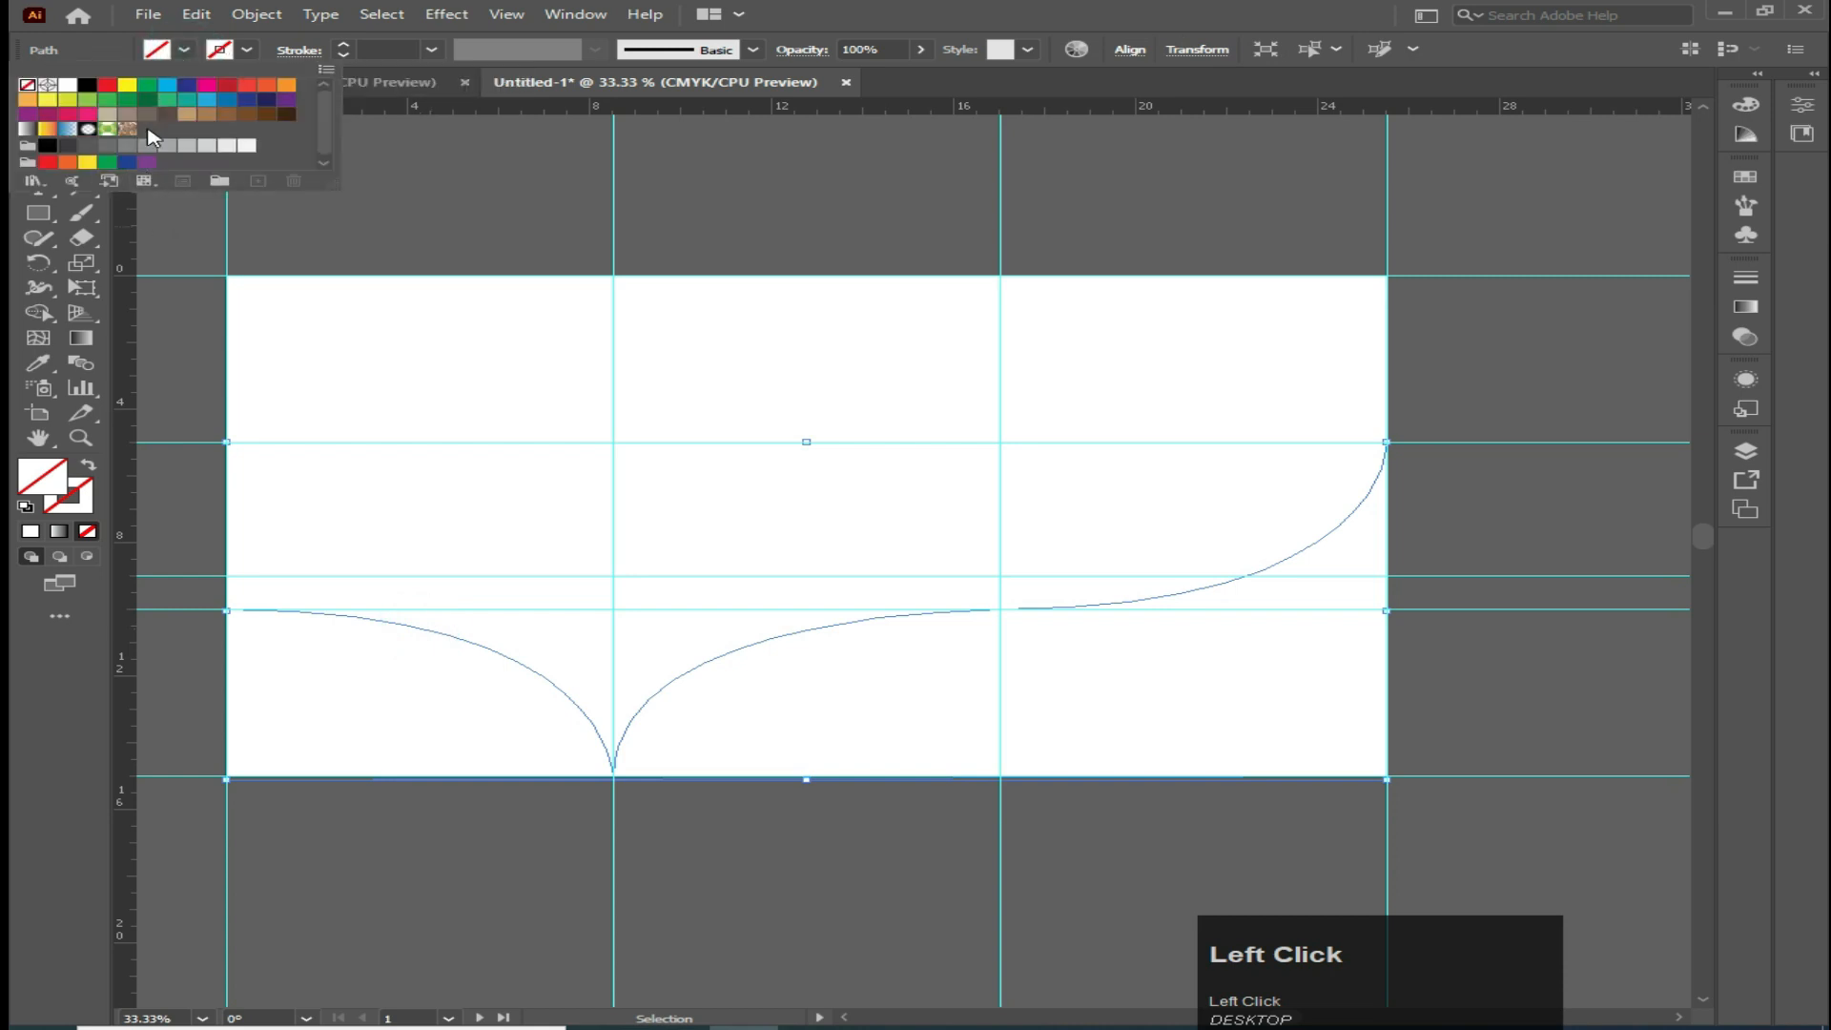
click(167, 85)
click(805, 866)
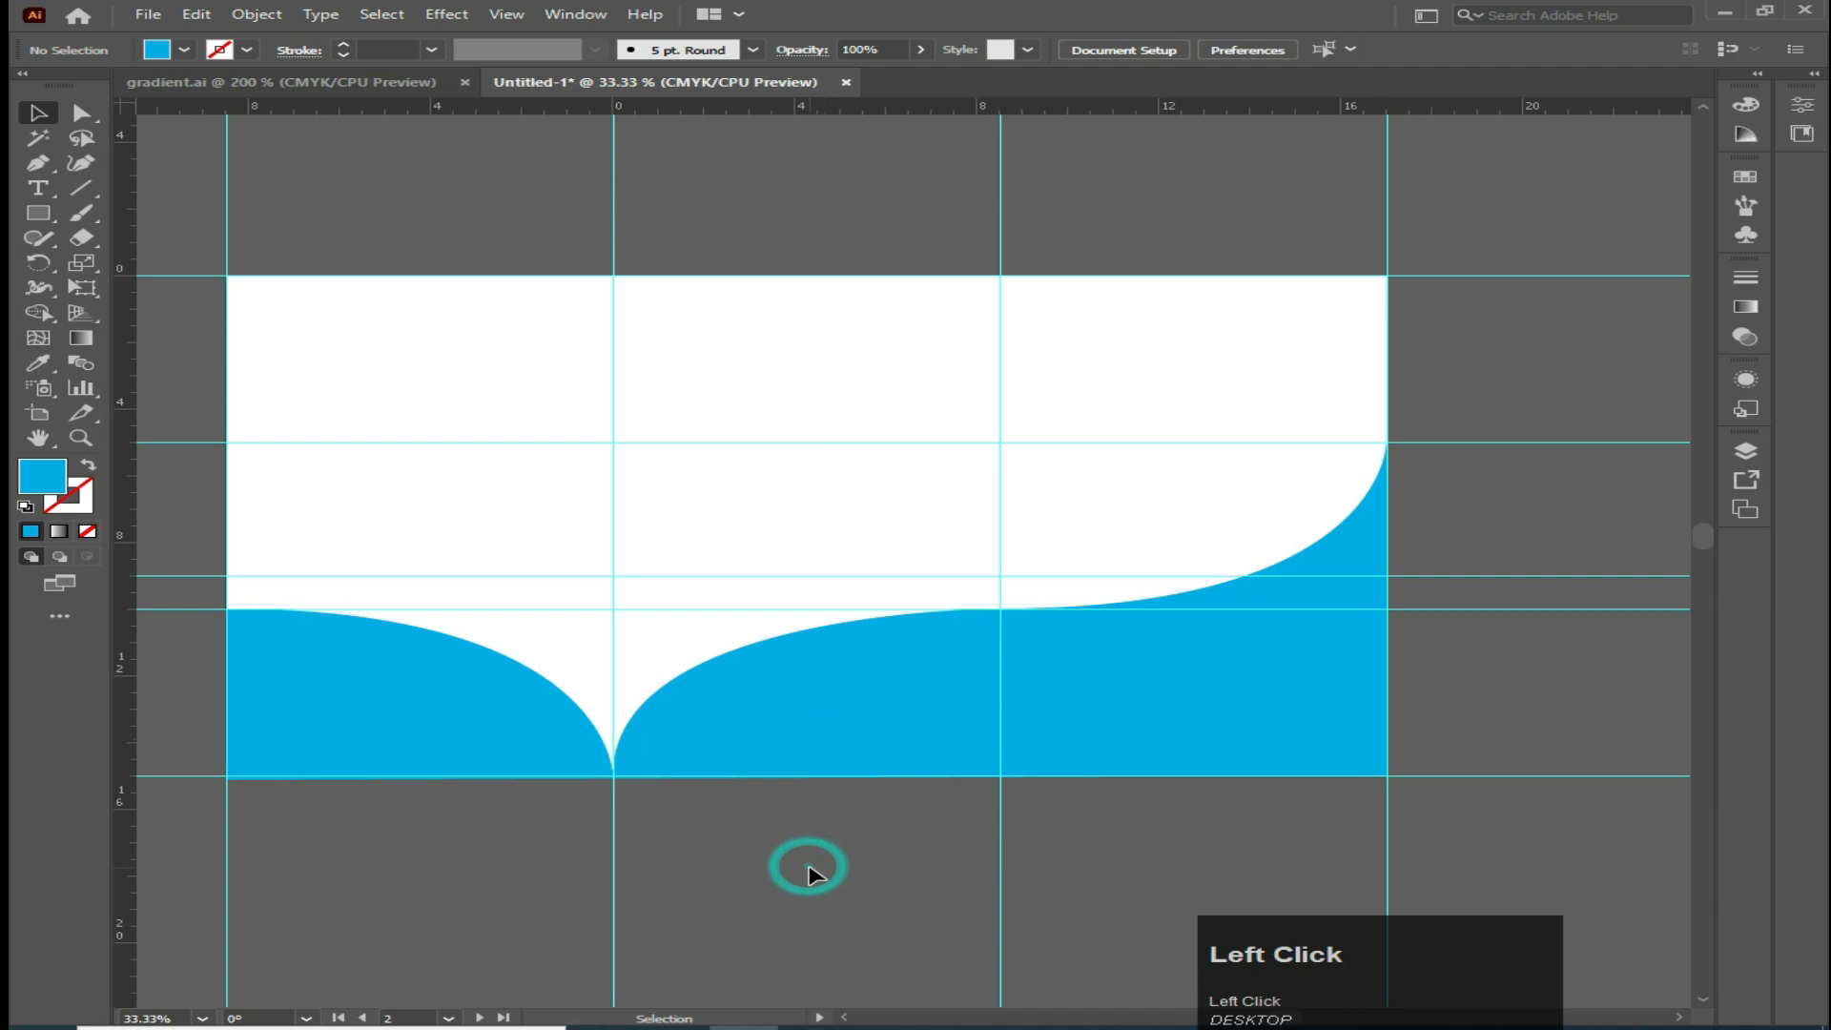
Draw a second, slightly higher wave path with the Pen tool following the upper guide and the same fold point
click(38, 163)
click(1387, 441)
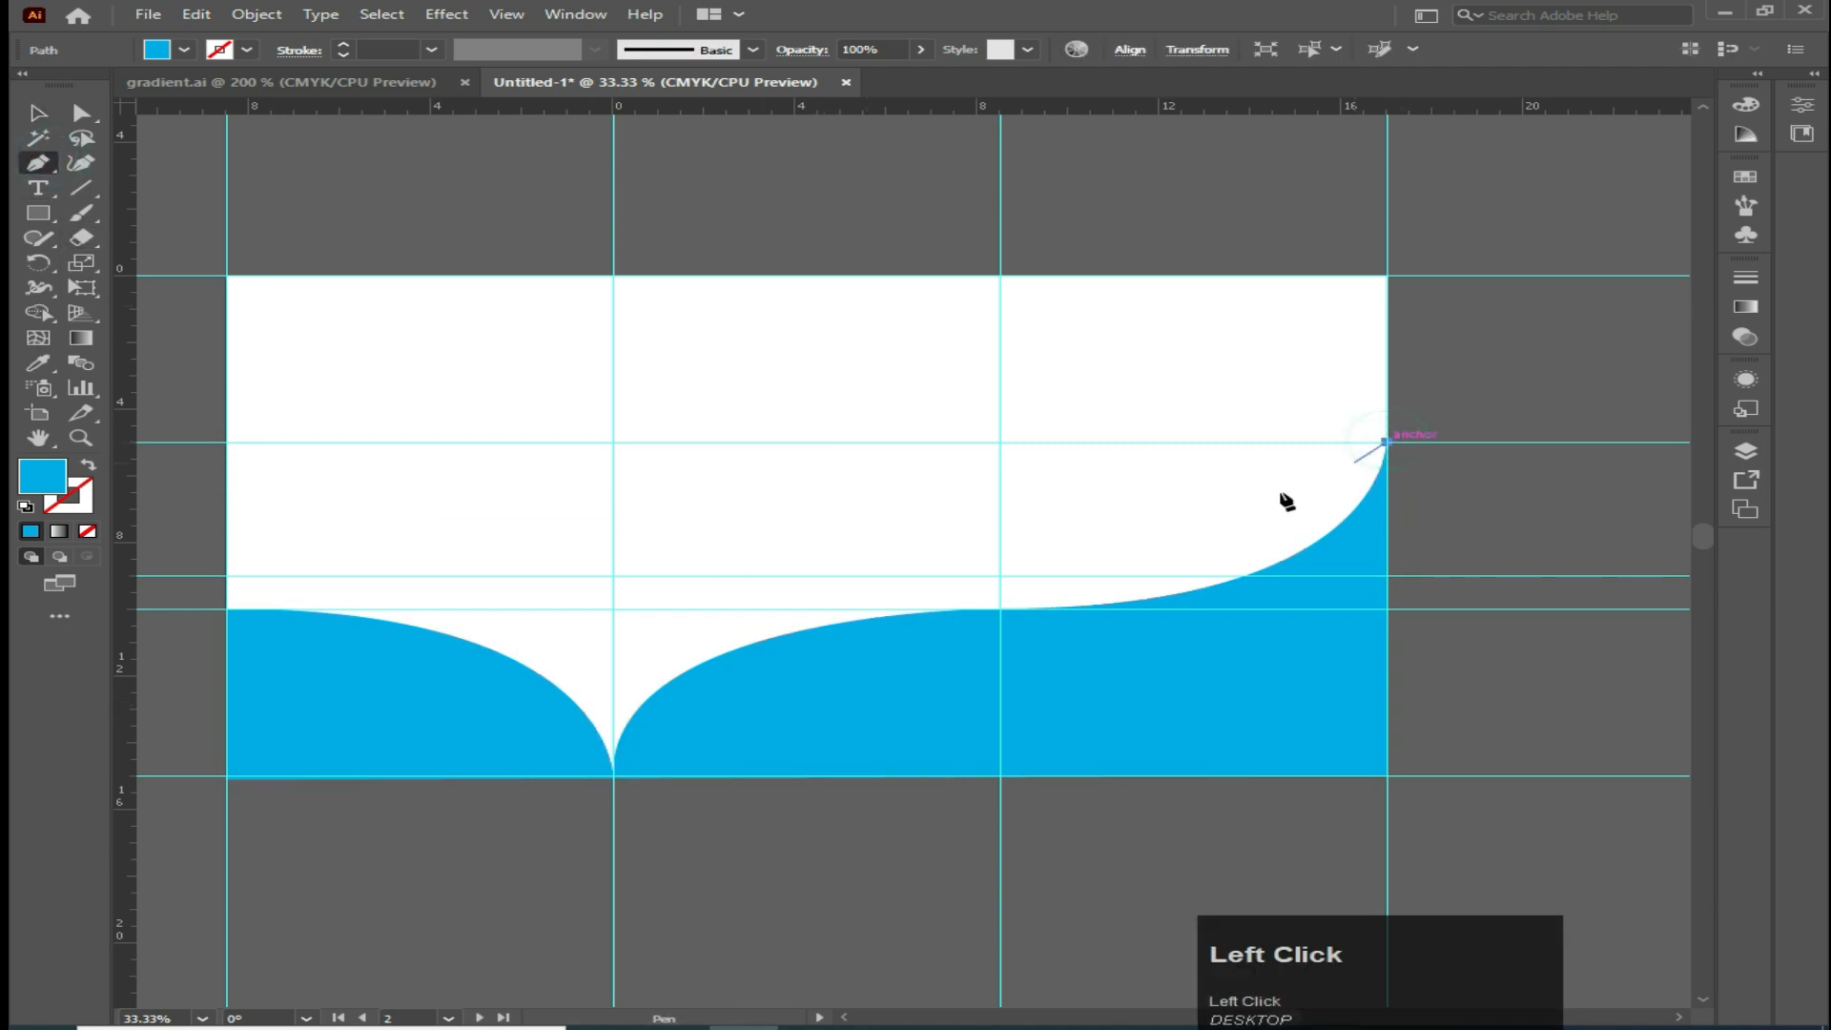
drag(1001, 575, 613, 578)
click(1000, 575)
drag(613, 775, 615, 982)
click(613, 775)
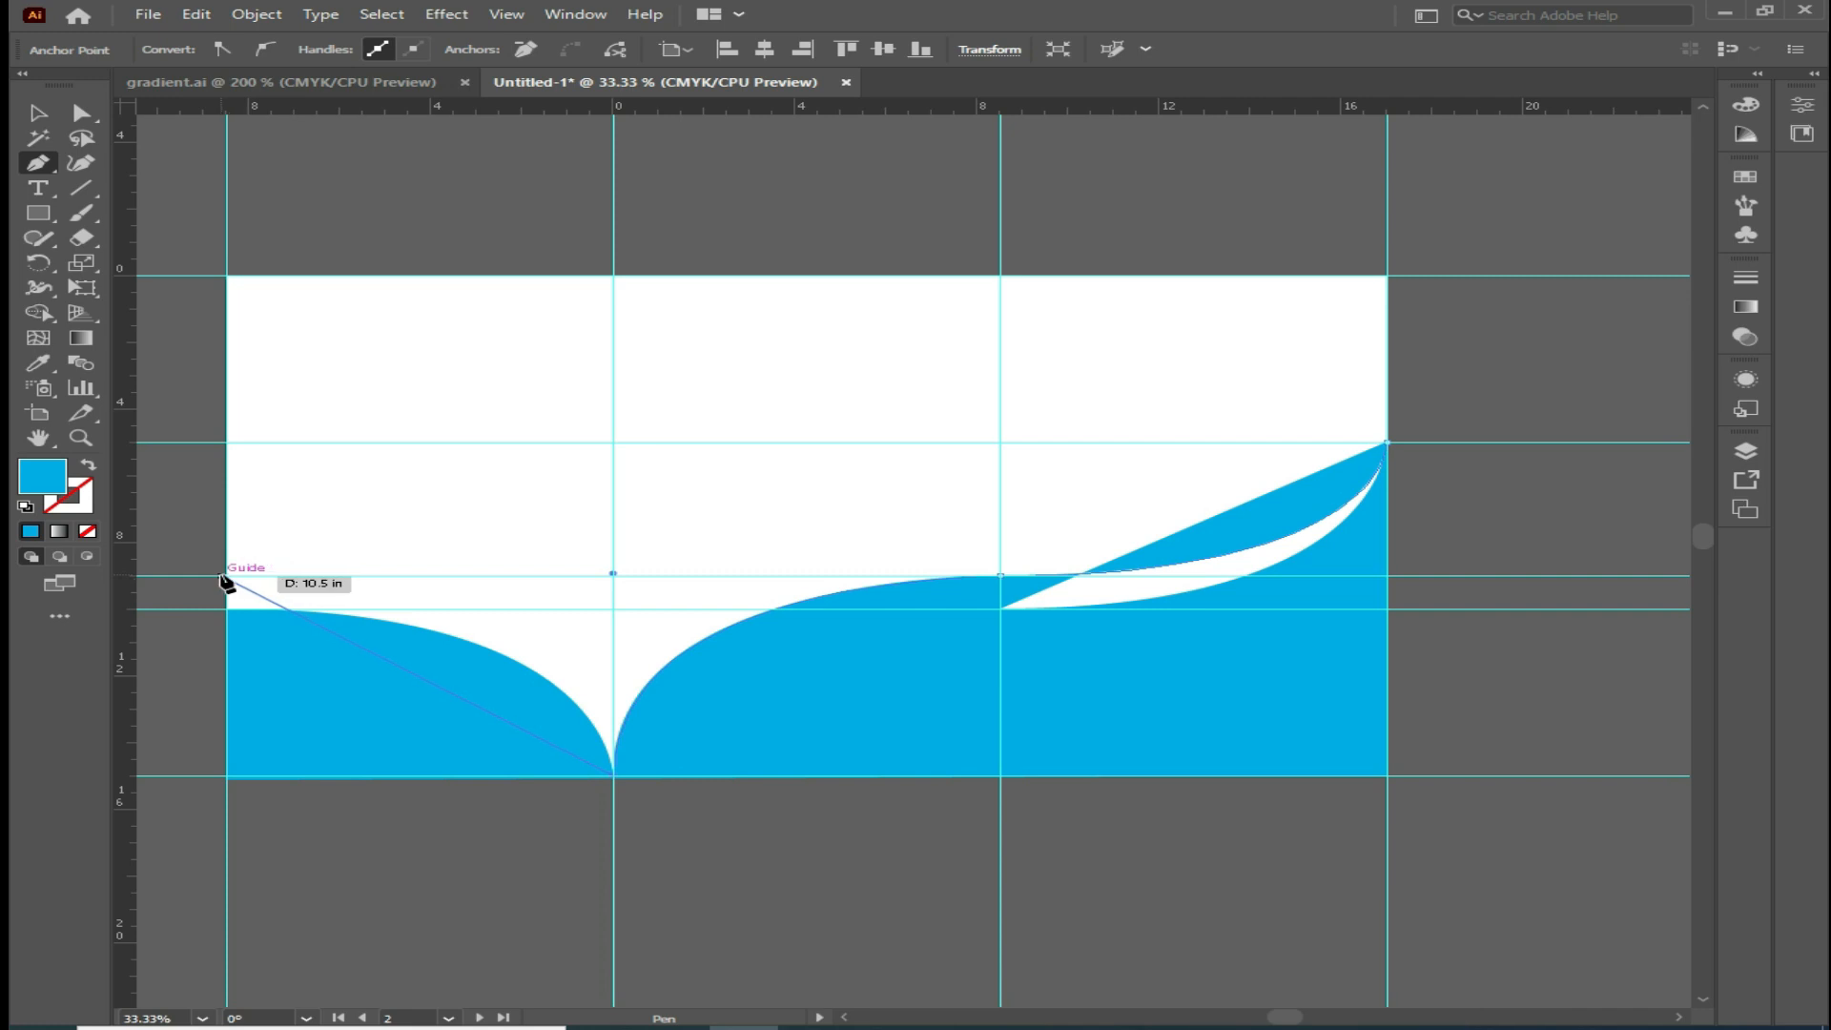
mouse_move(226, 577)
mouse_down()
mouse_move(153, 577)
mouse_move(219, 598)
mouse_move(209, 580)
mouse_up()
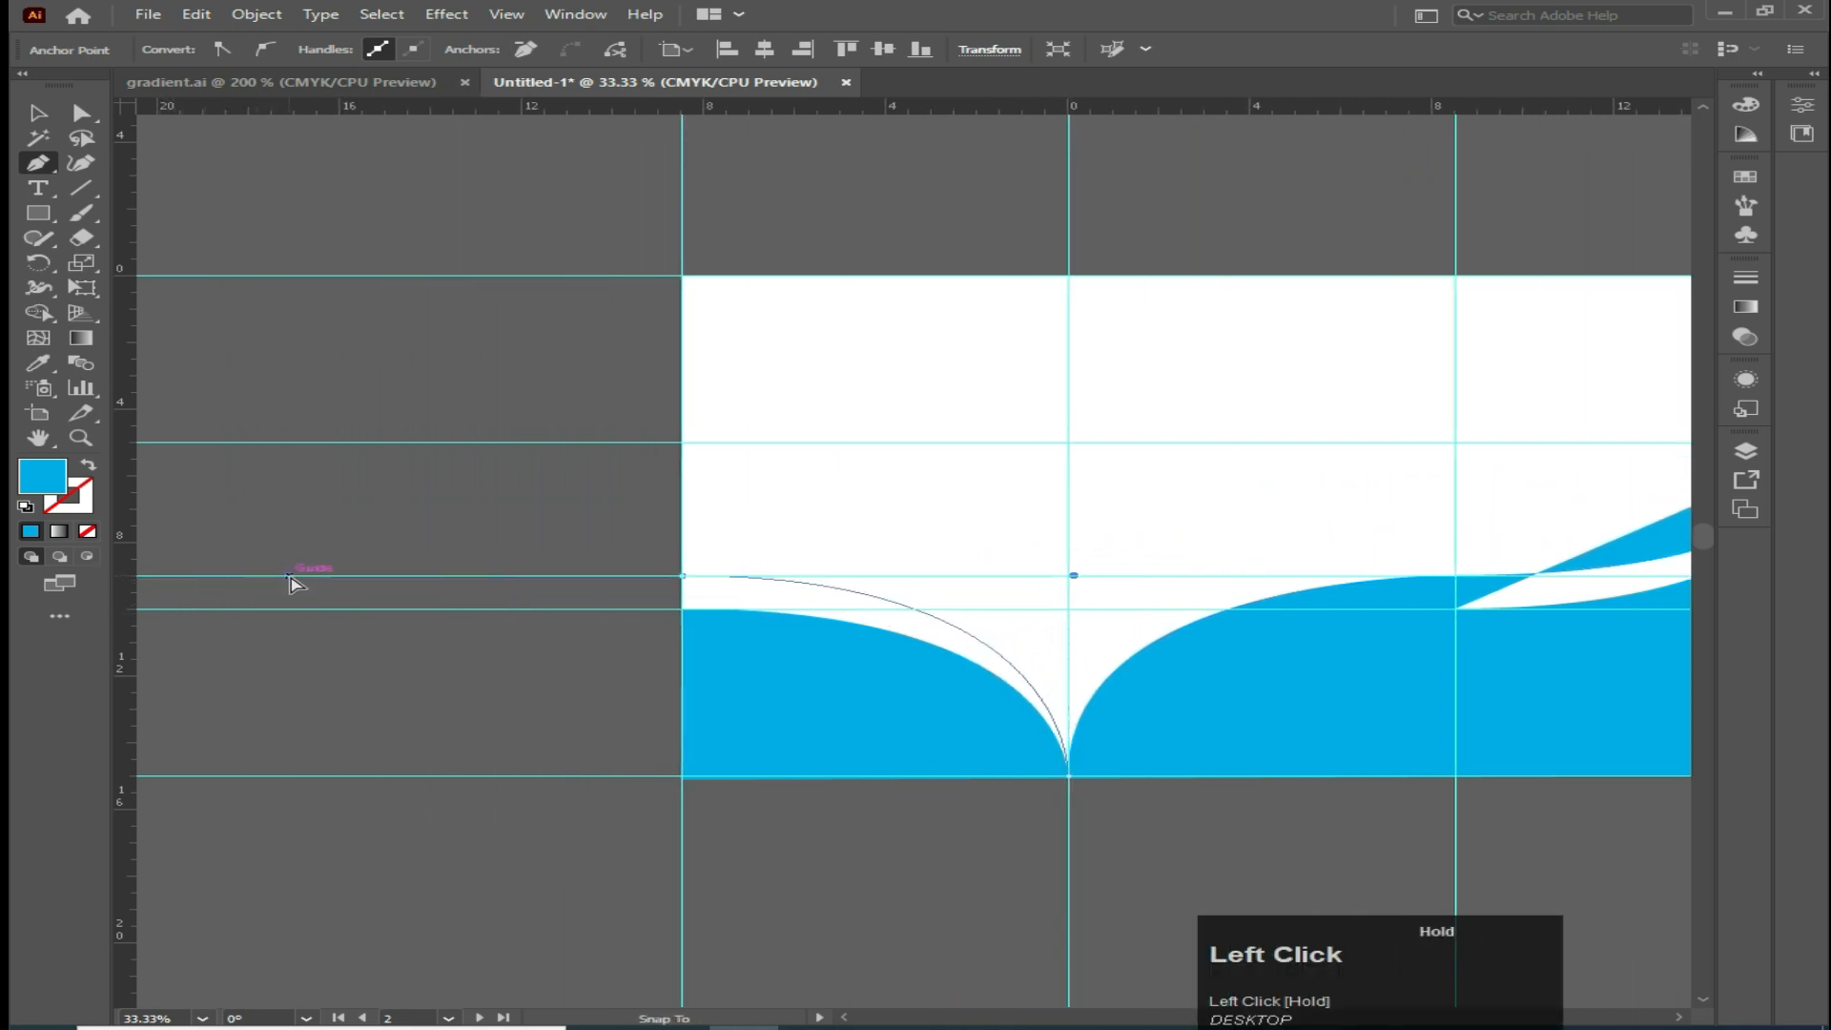
drag(294, 577, 294, 578)
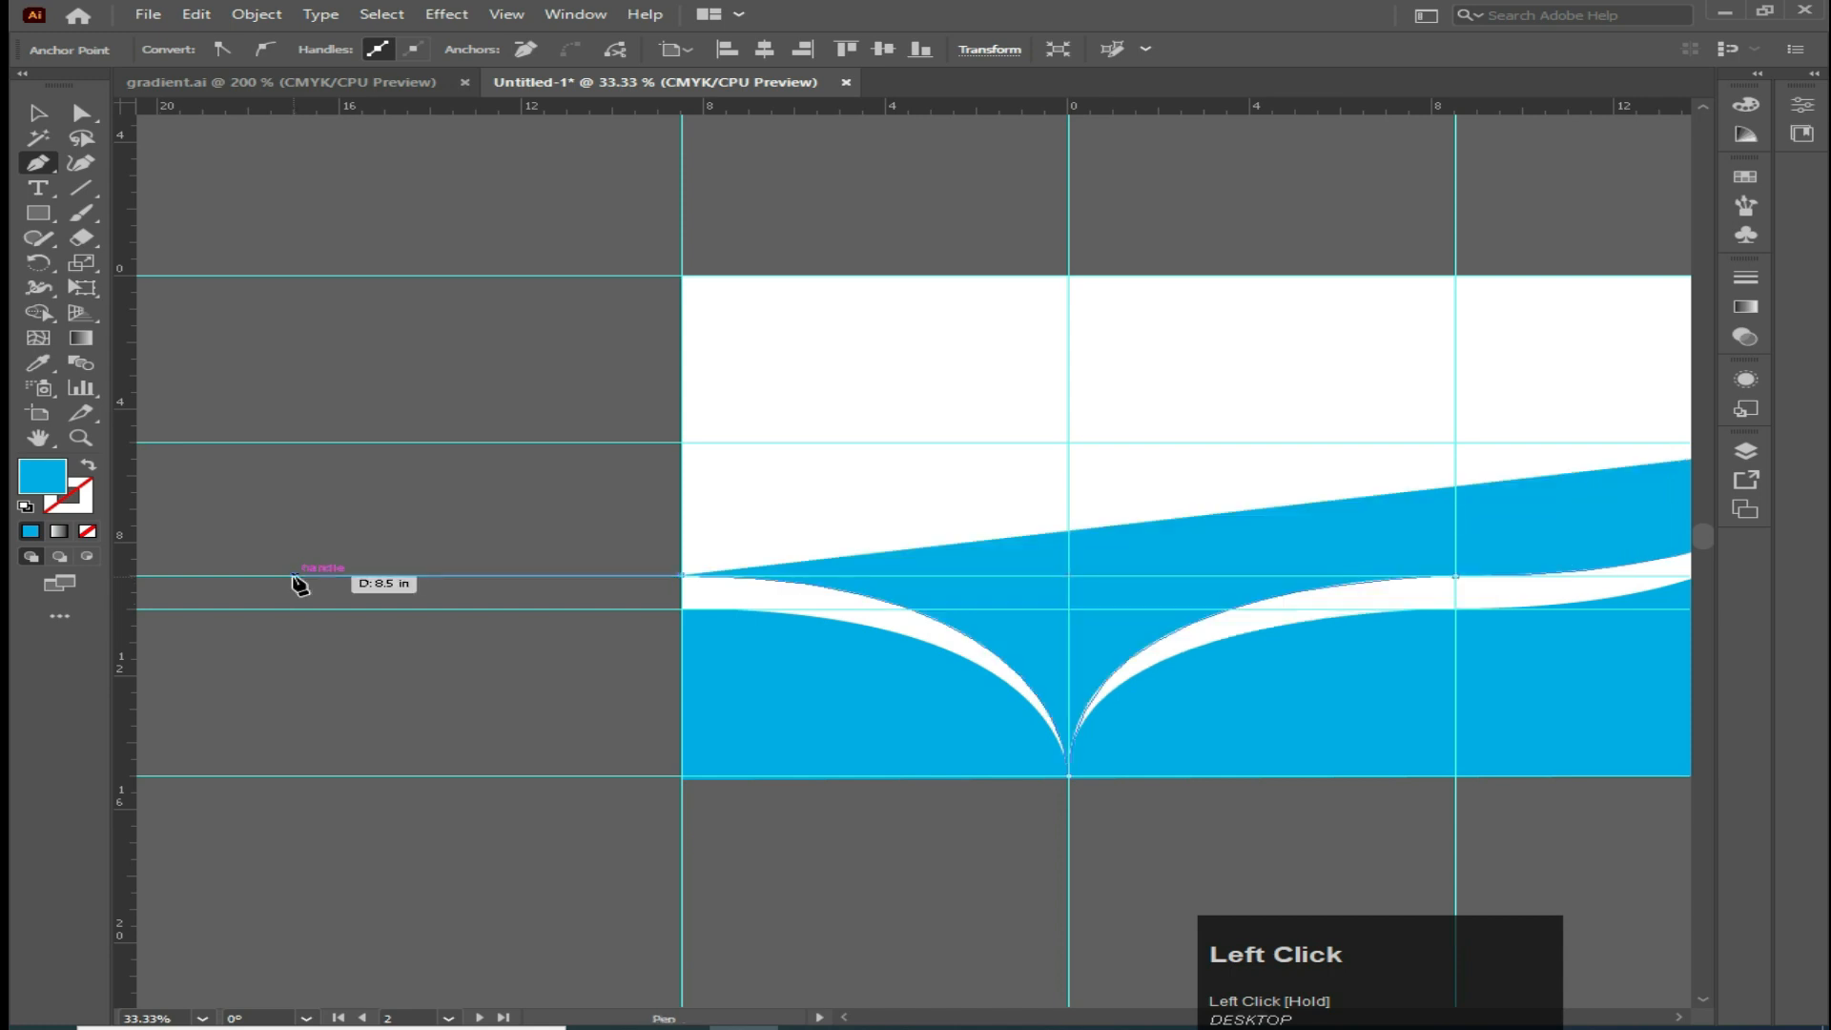
click(682, 576)
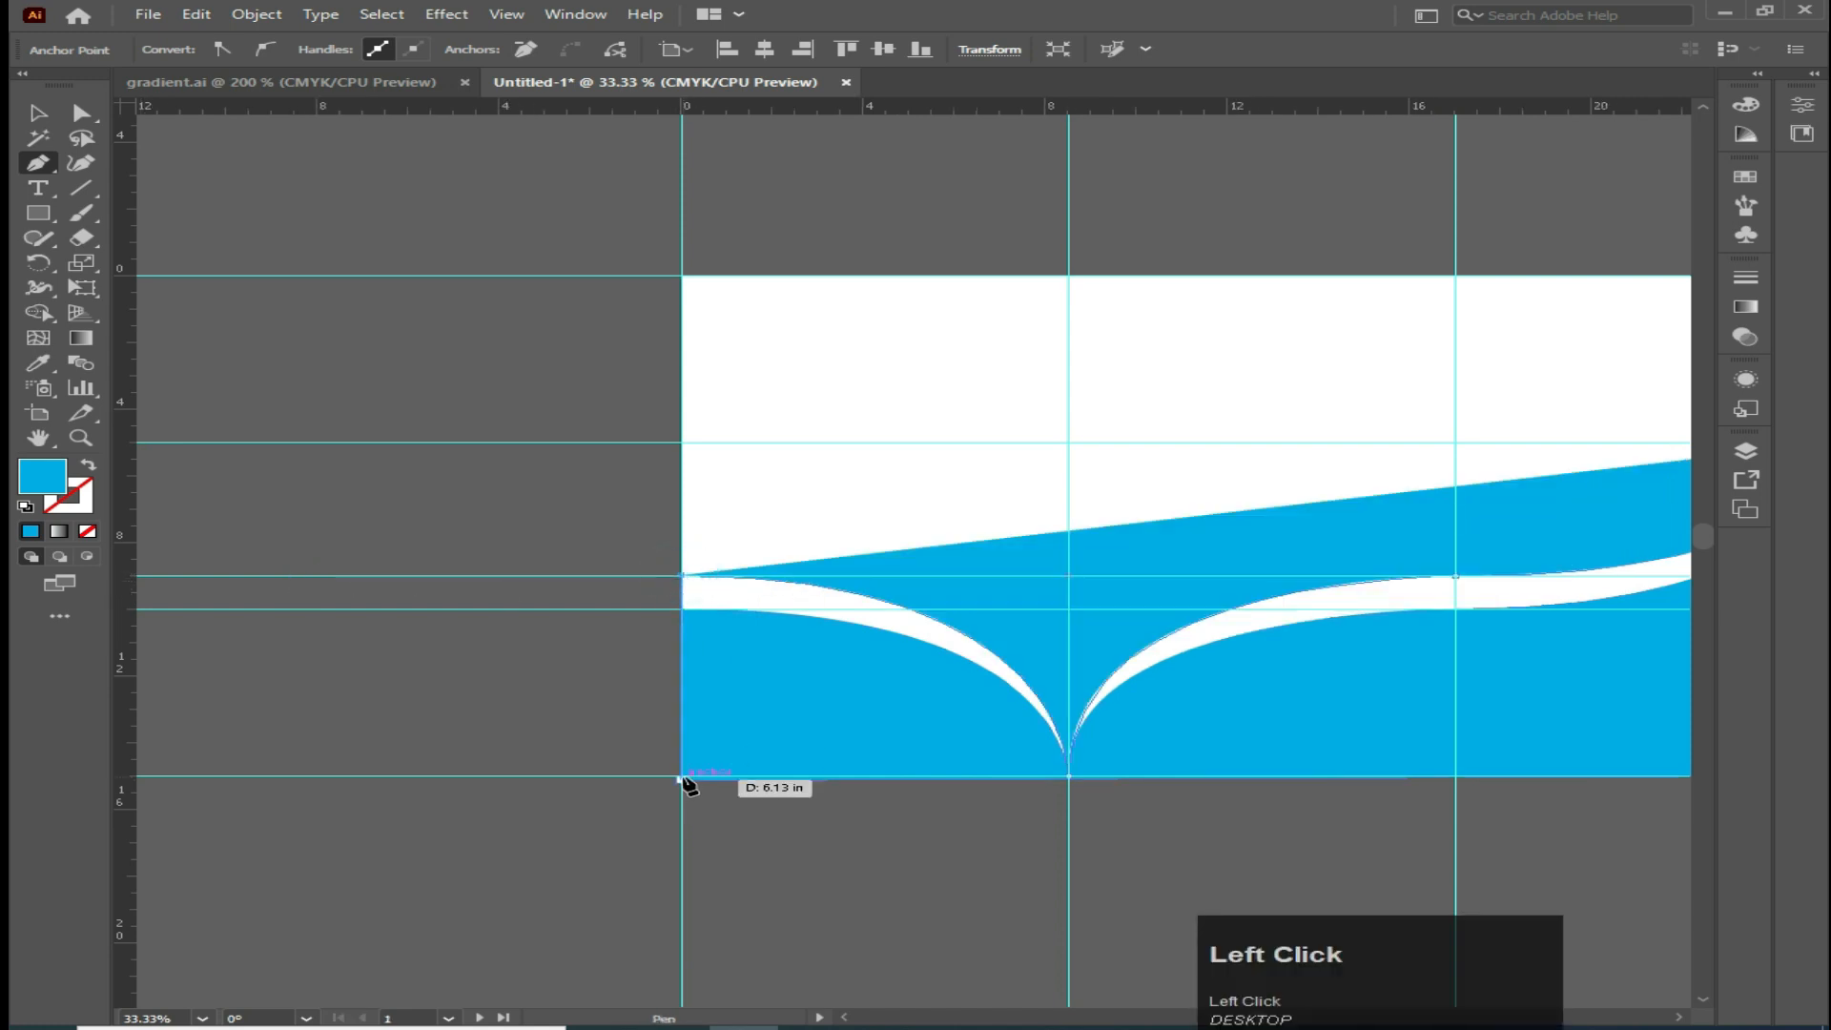
click(682, 775)
drag(973, 865, 453, 801)
click(1319, 713)
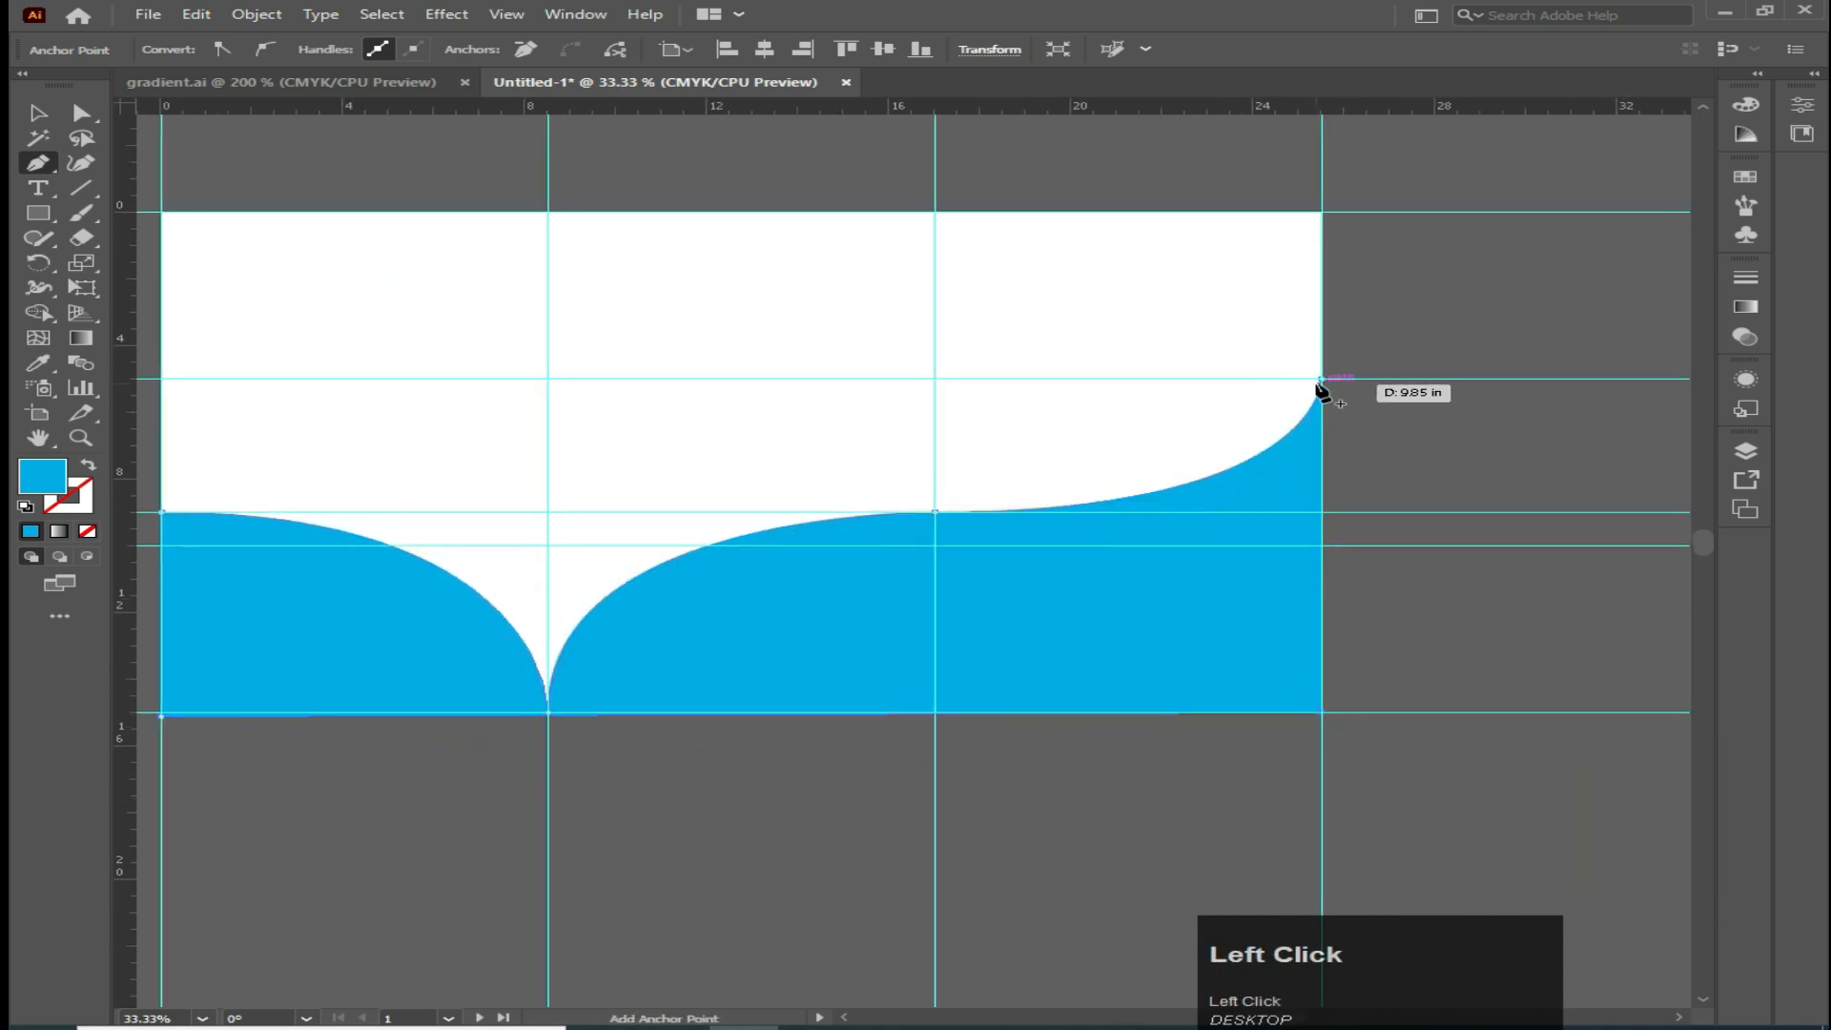
click(1320, 379)
click(40, 112)
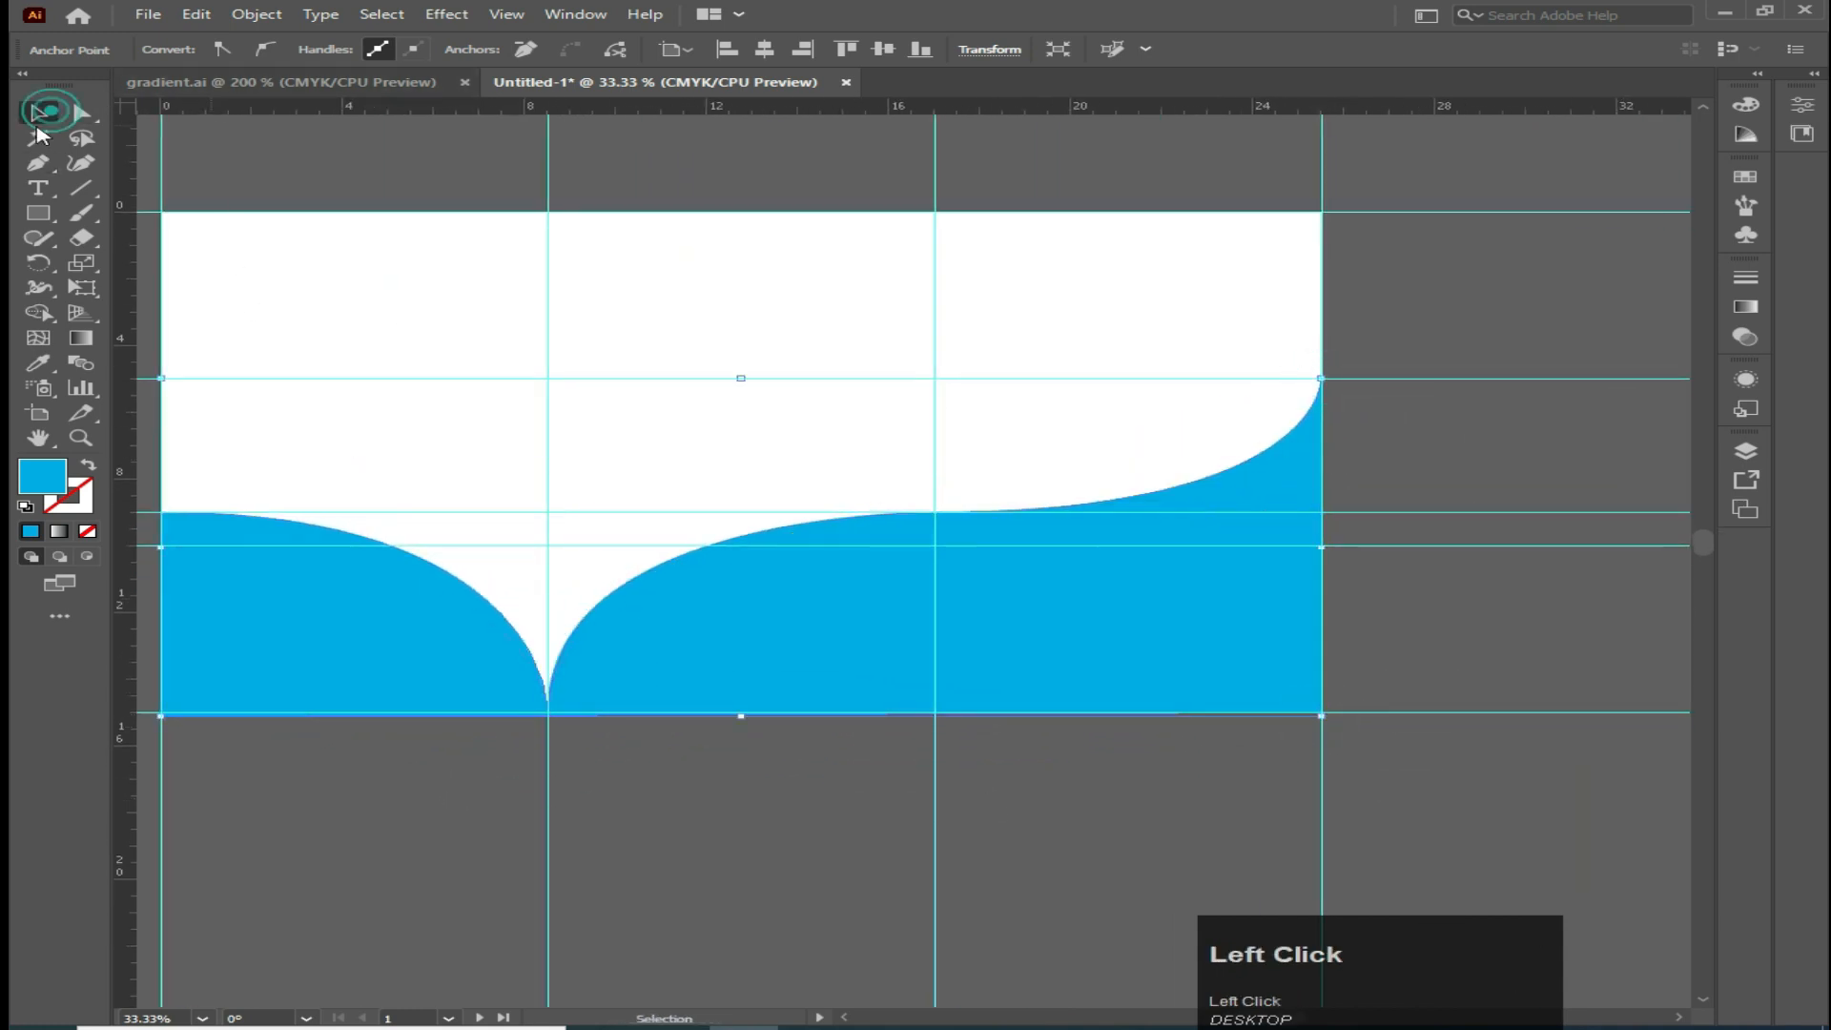
Fill the second wave shape with a darker teal colour
click(721, 650)
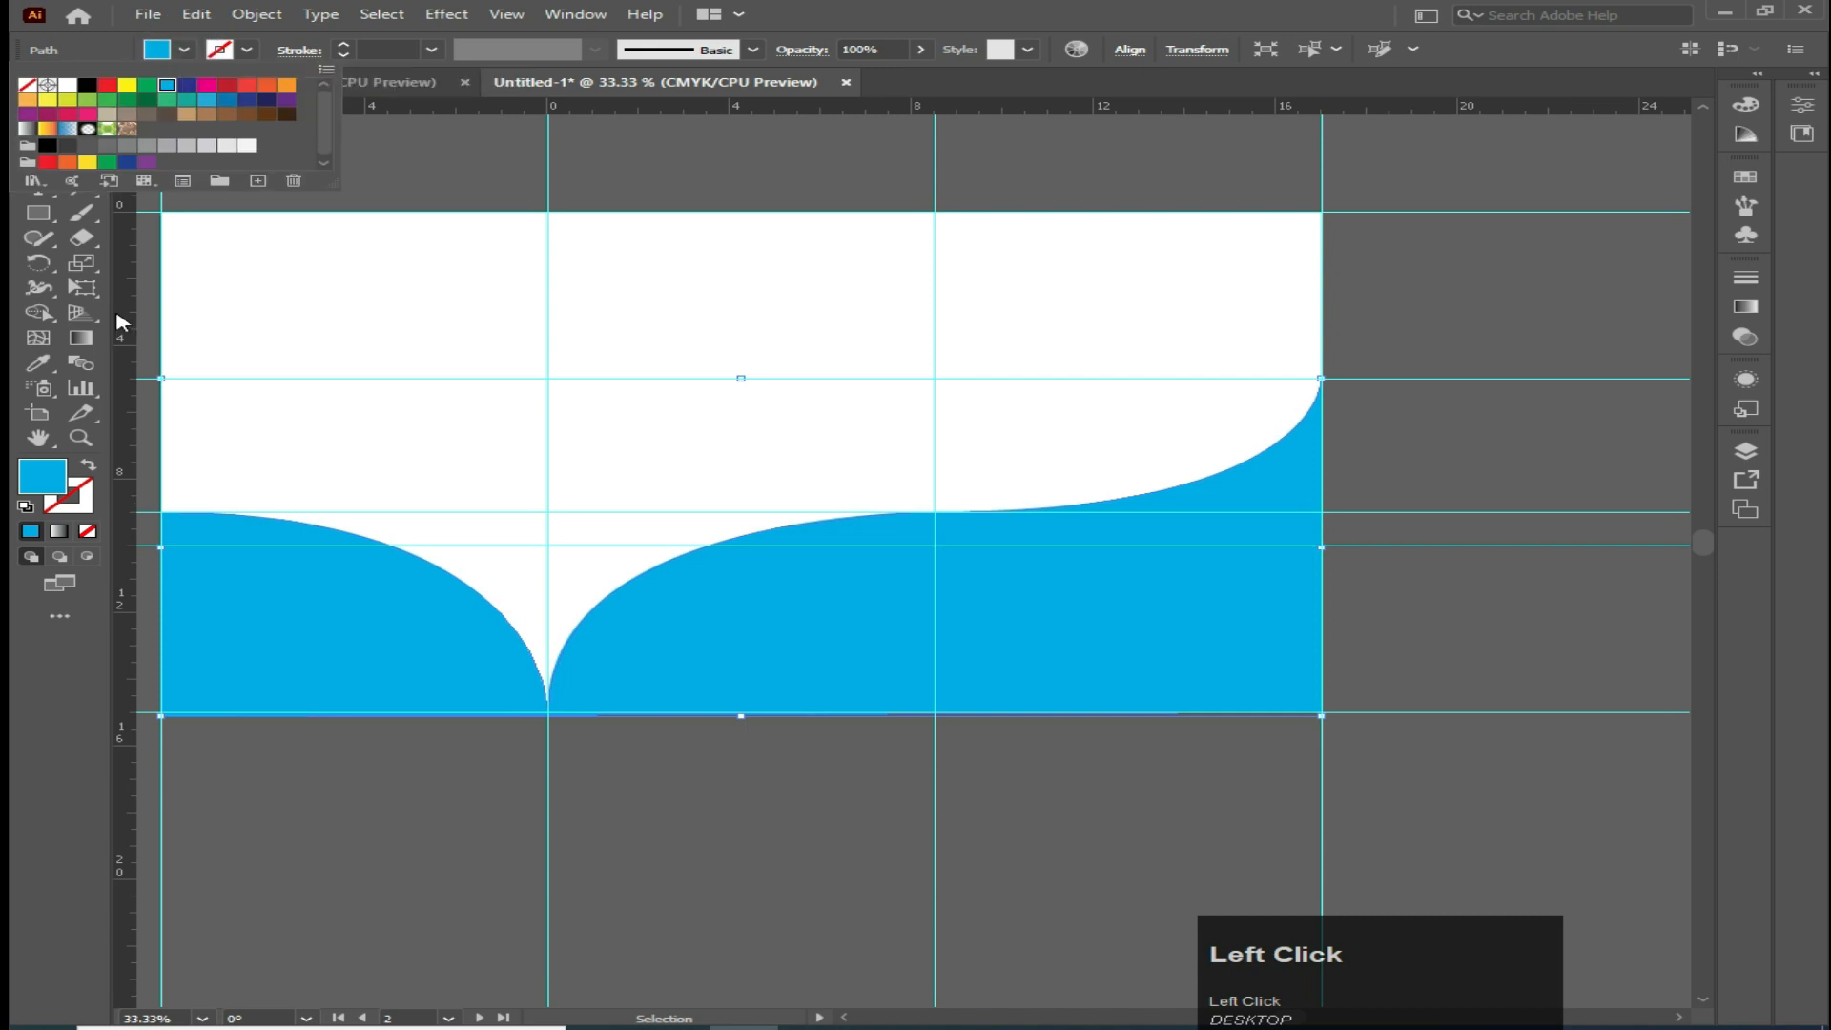
double_click(43, 477)
drag(1445, 524, 1447, 598)
click(1717, 511)
Send the dark teal wave behind the cyan wave
right_click(1095, 599)
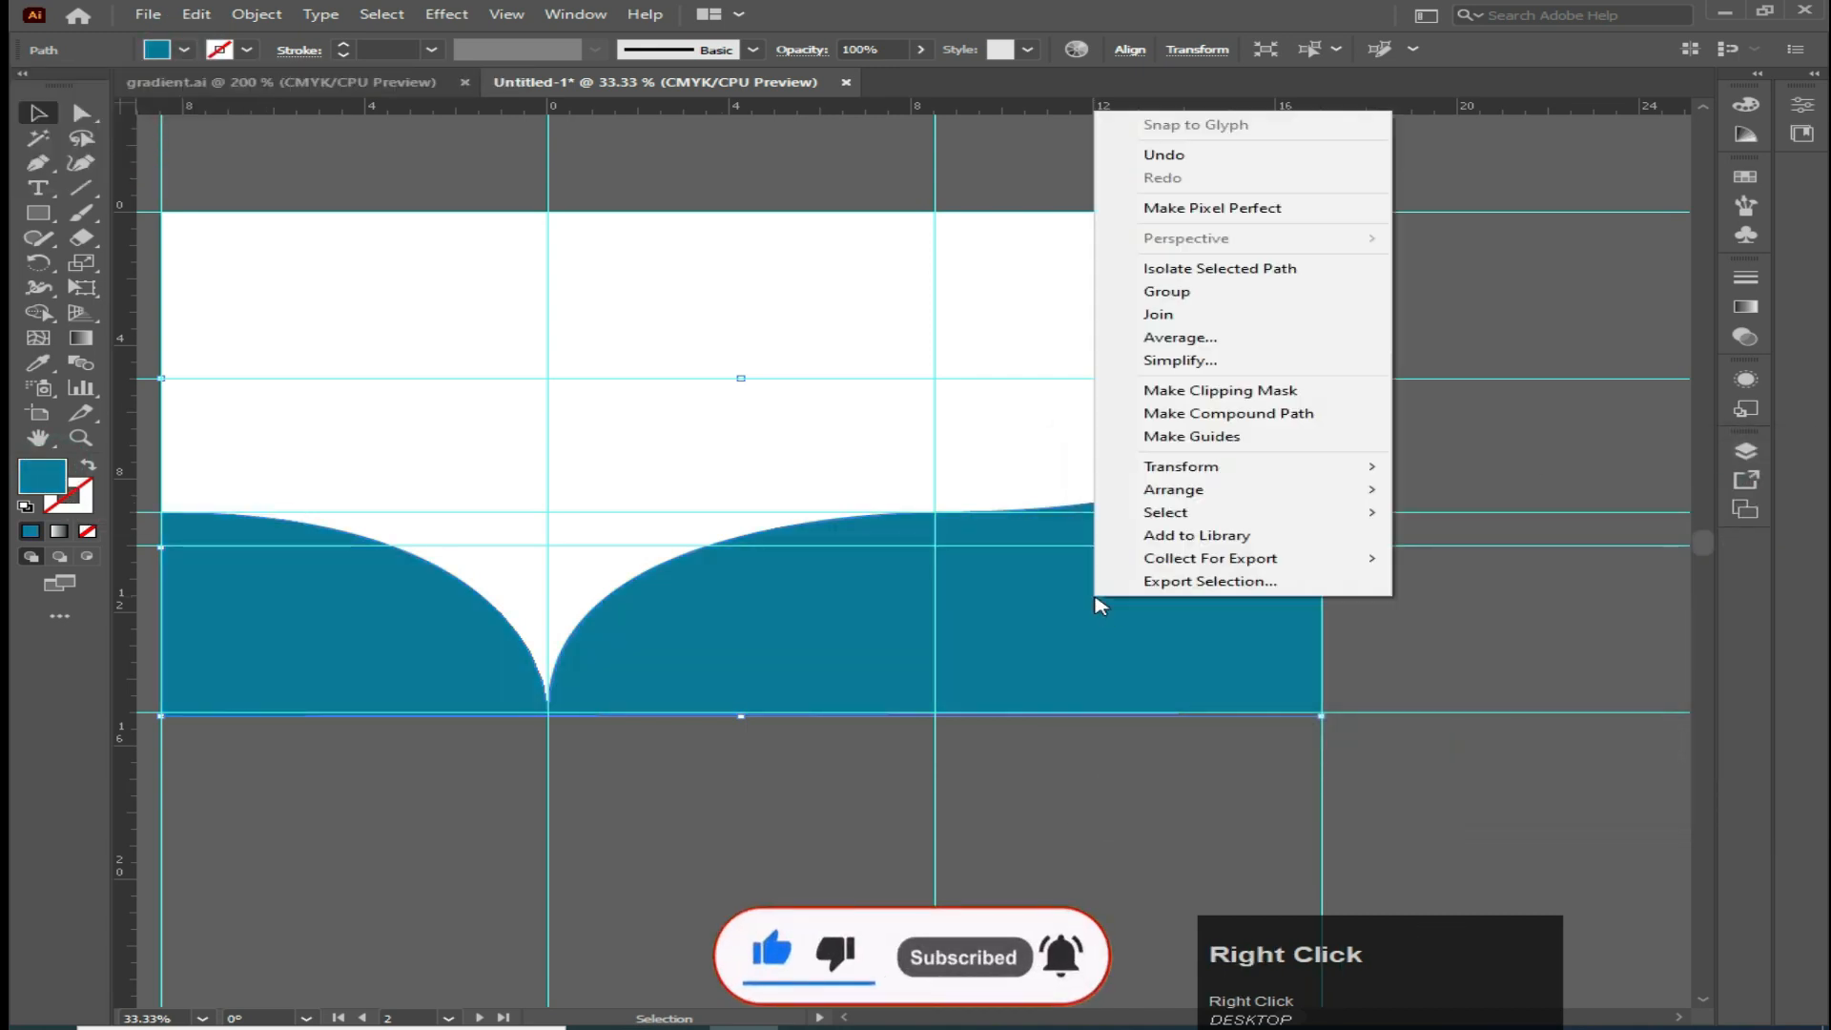
mouse_move(1182, 491)
click(1475, 561)
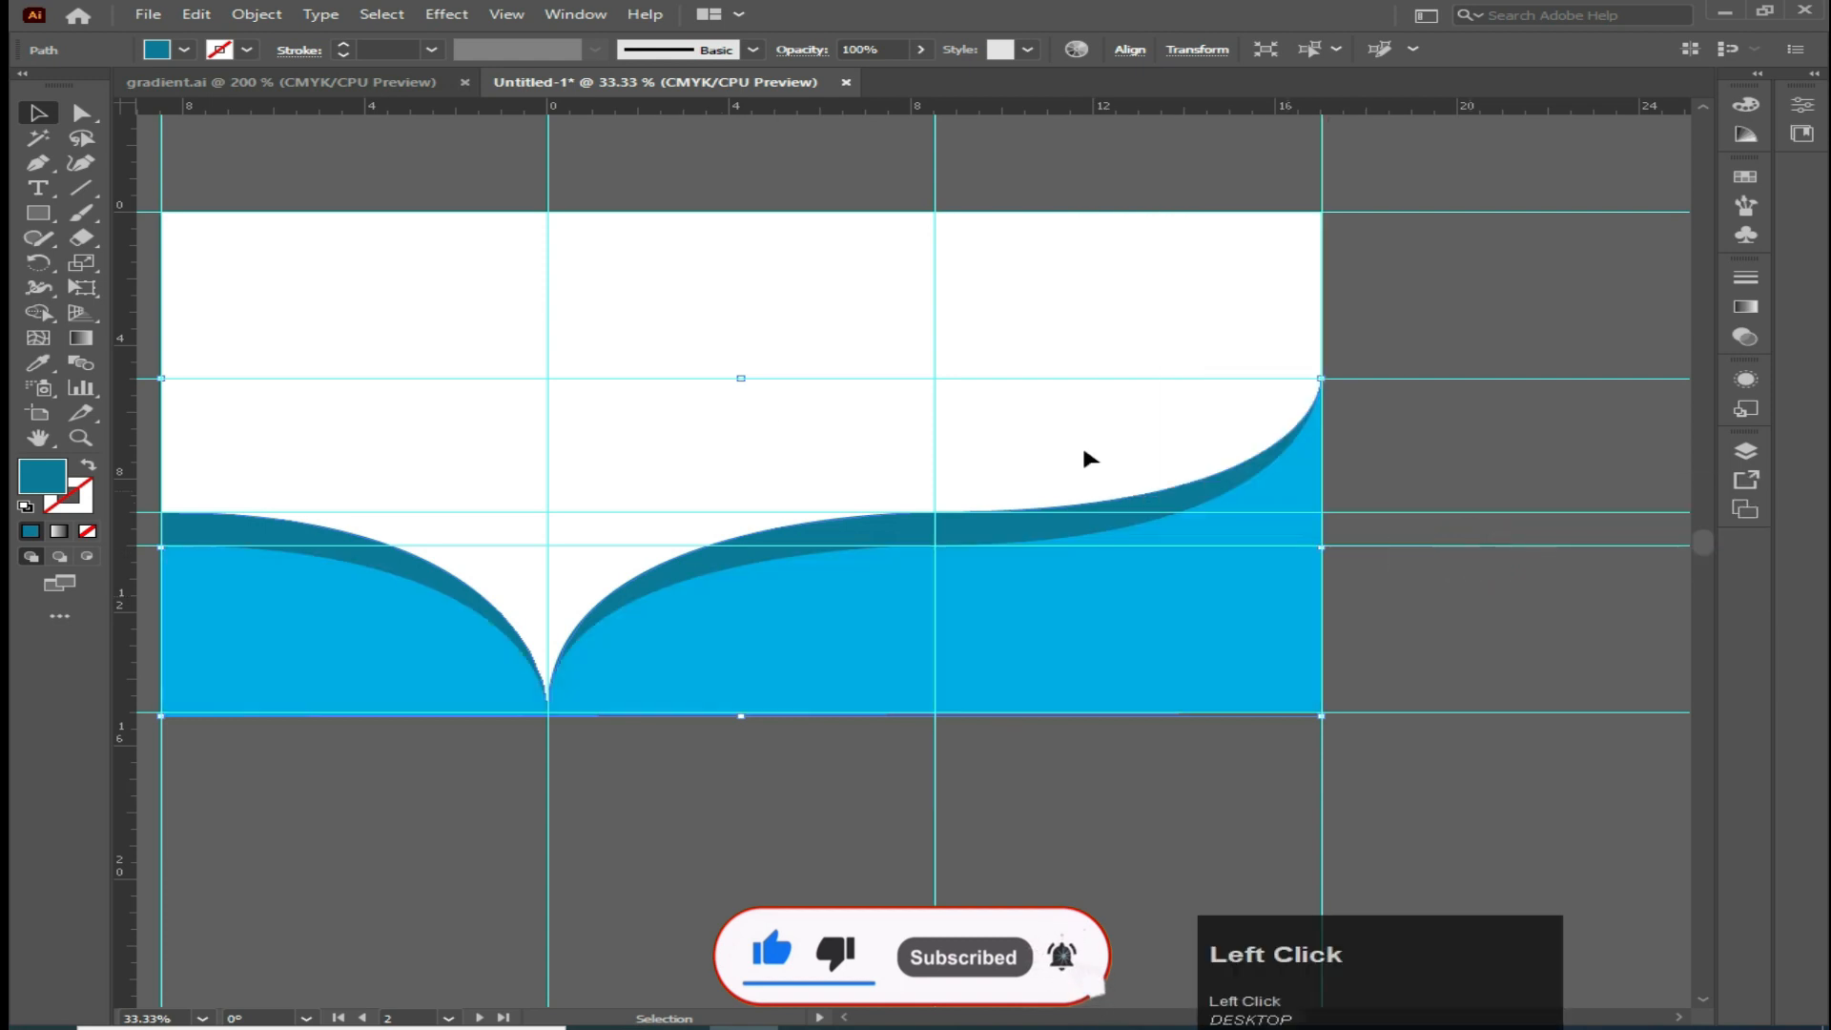
click(462, 438)
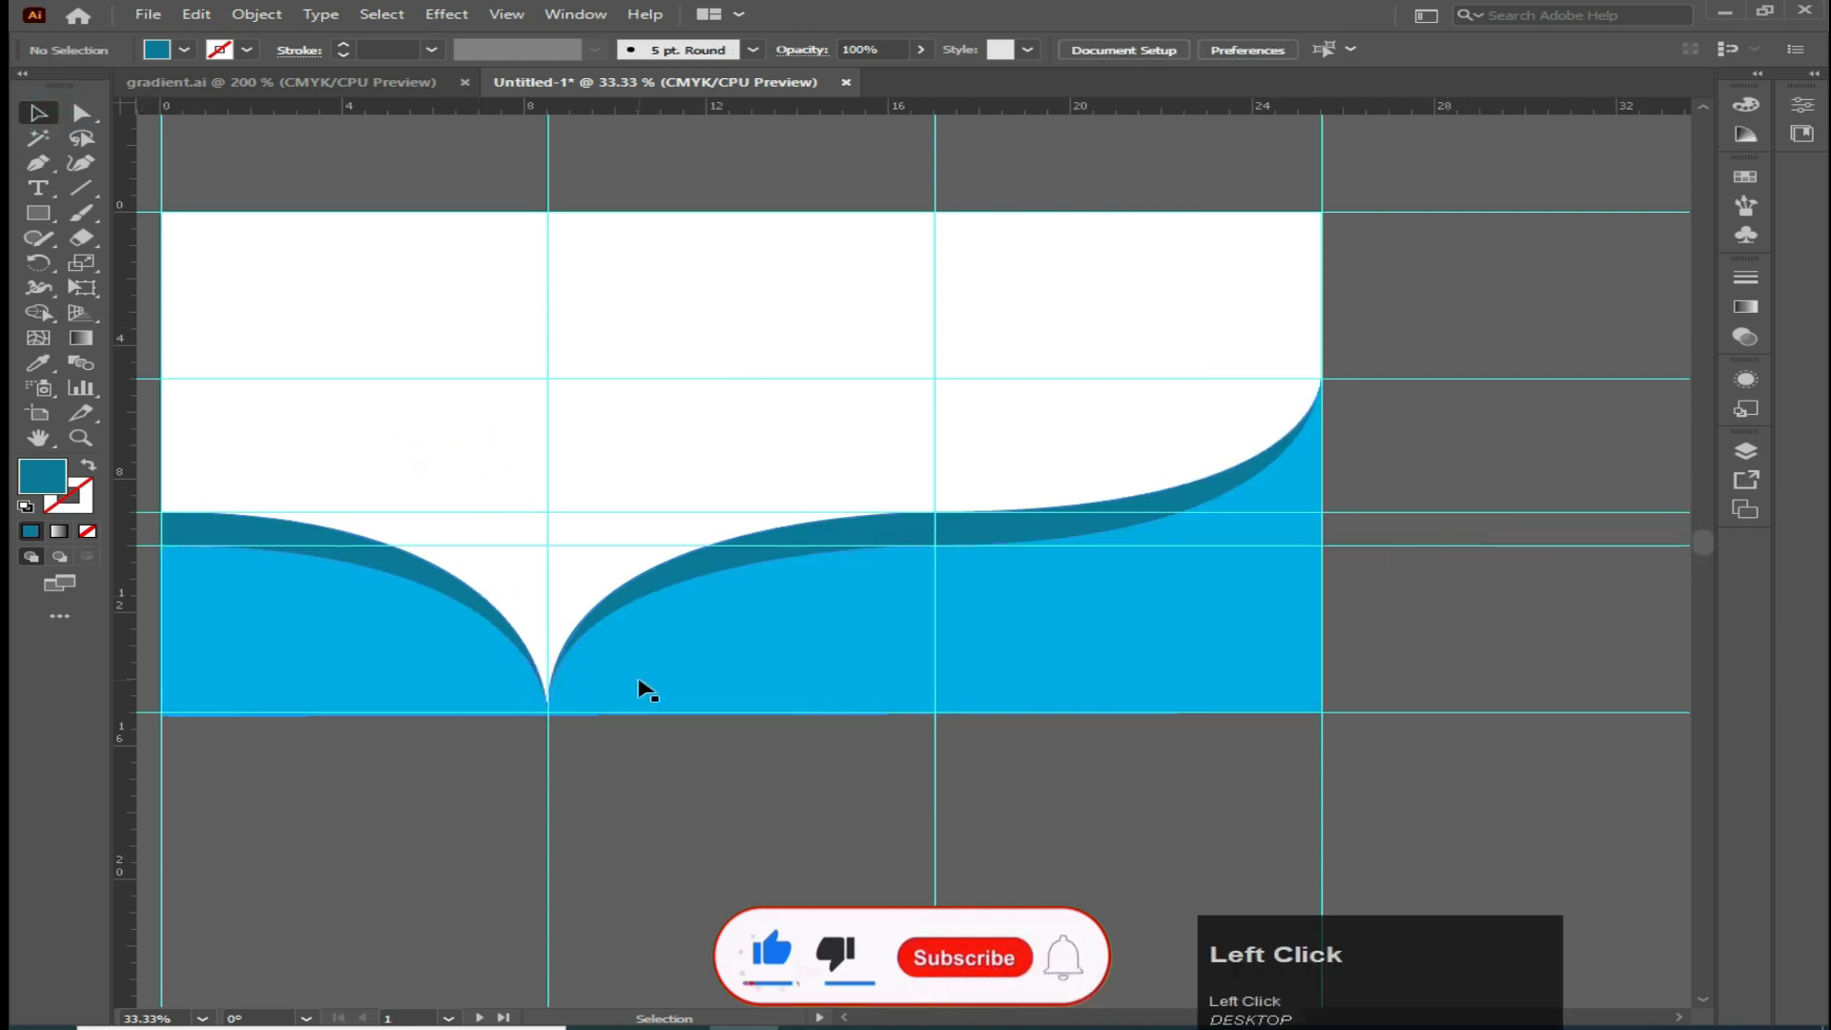
Draw a small curved leaf shape rising from the fold point to the right with the Pen tool
drag(667, 678, 804, 682)
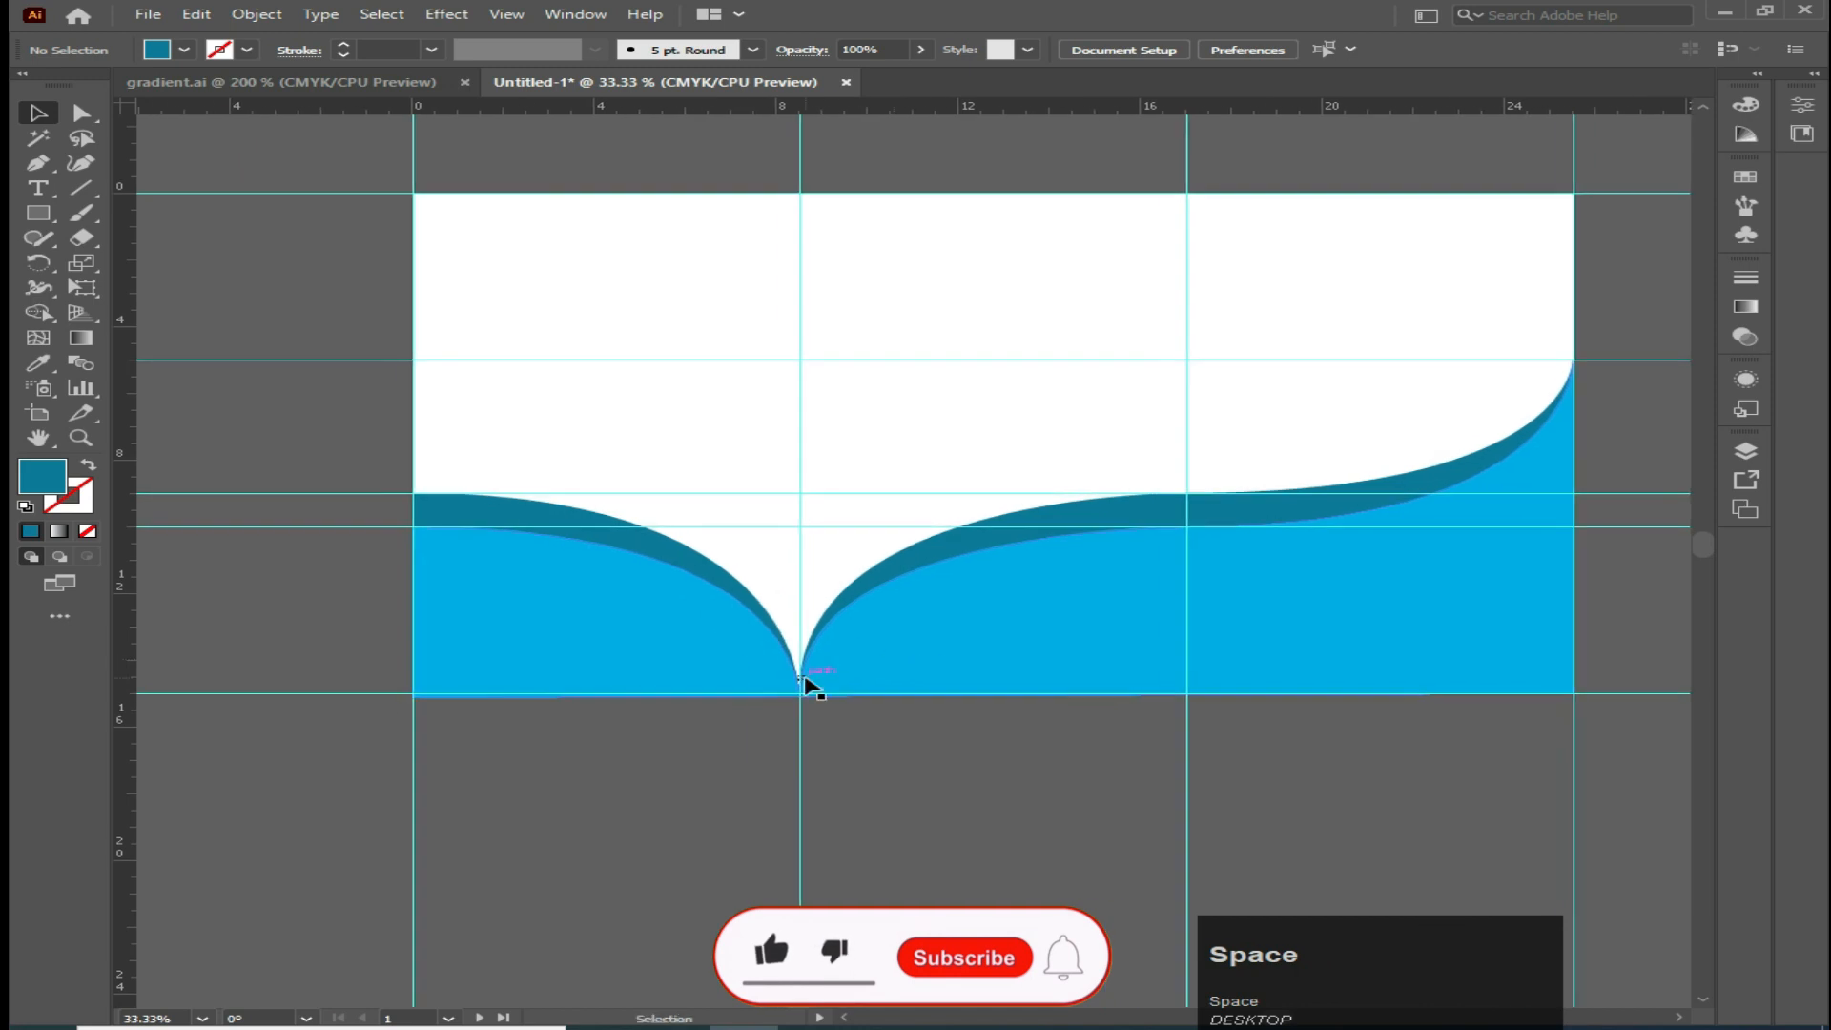
click(38, 163)
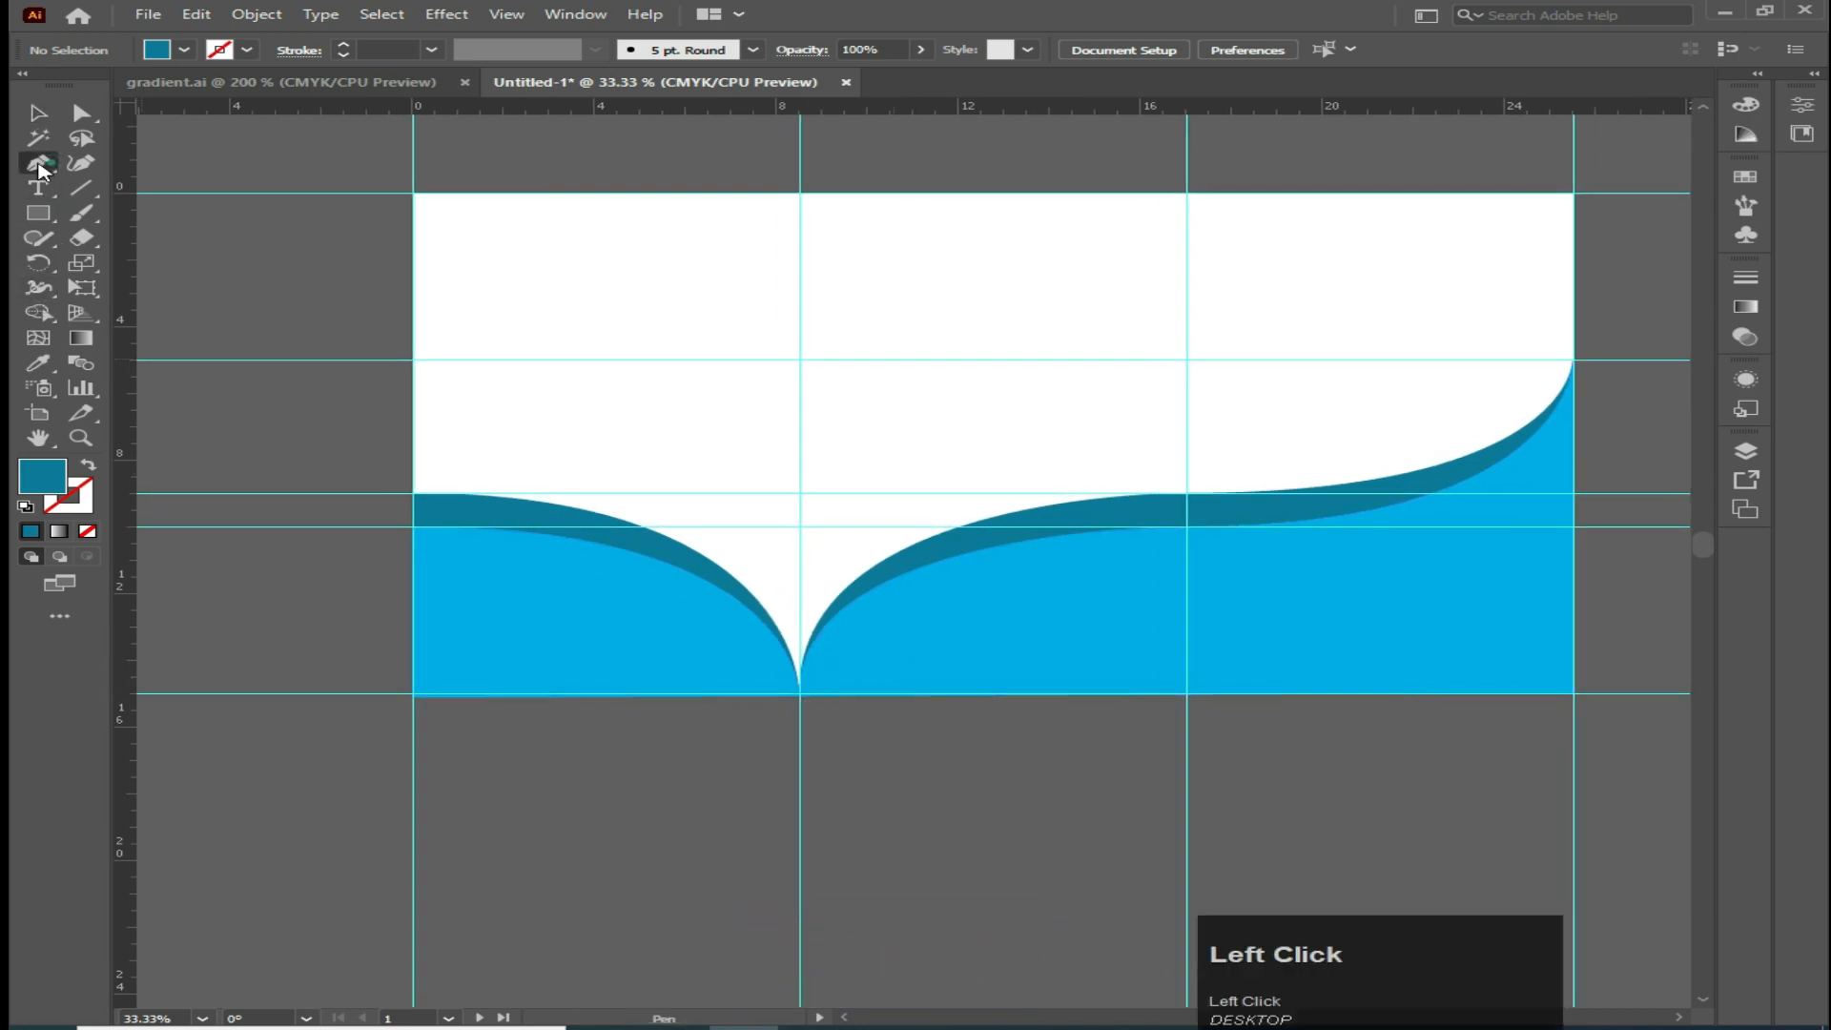
click(799, 694)
drag(1020, 494, 1265, 431)
click(1019, 493)
drag(802, 611, 798, 701)
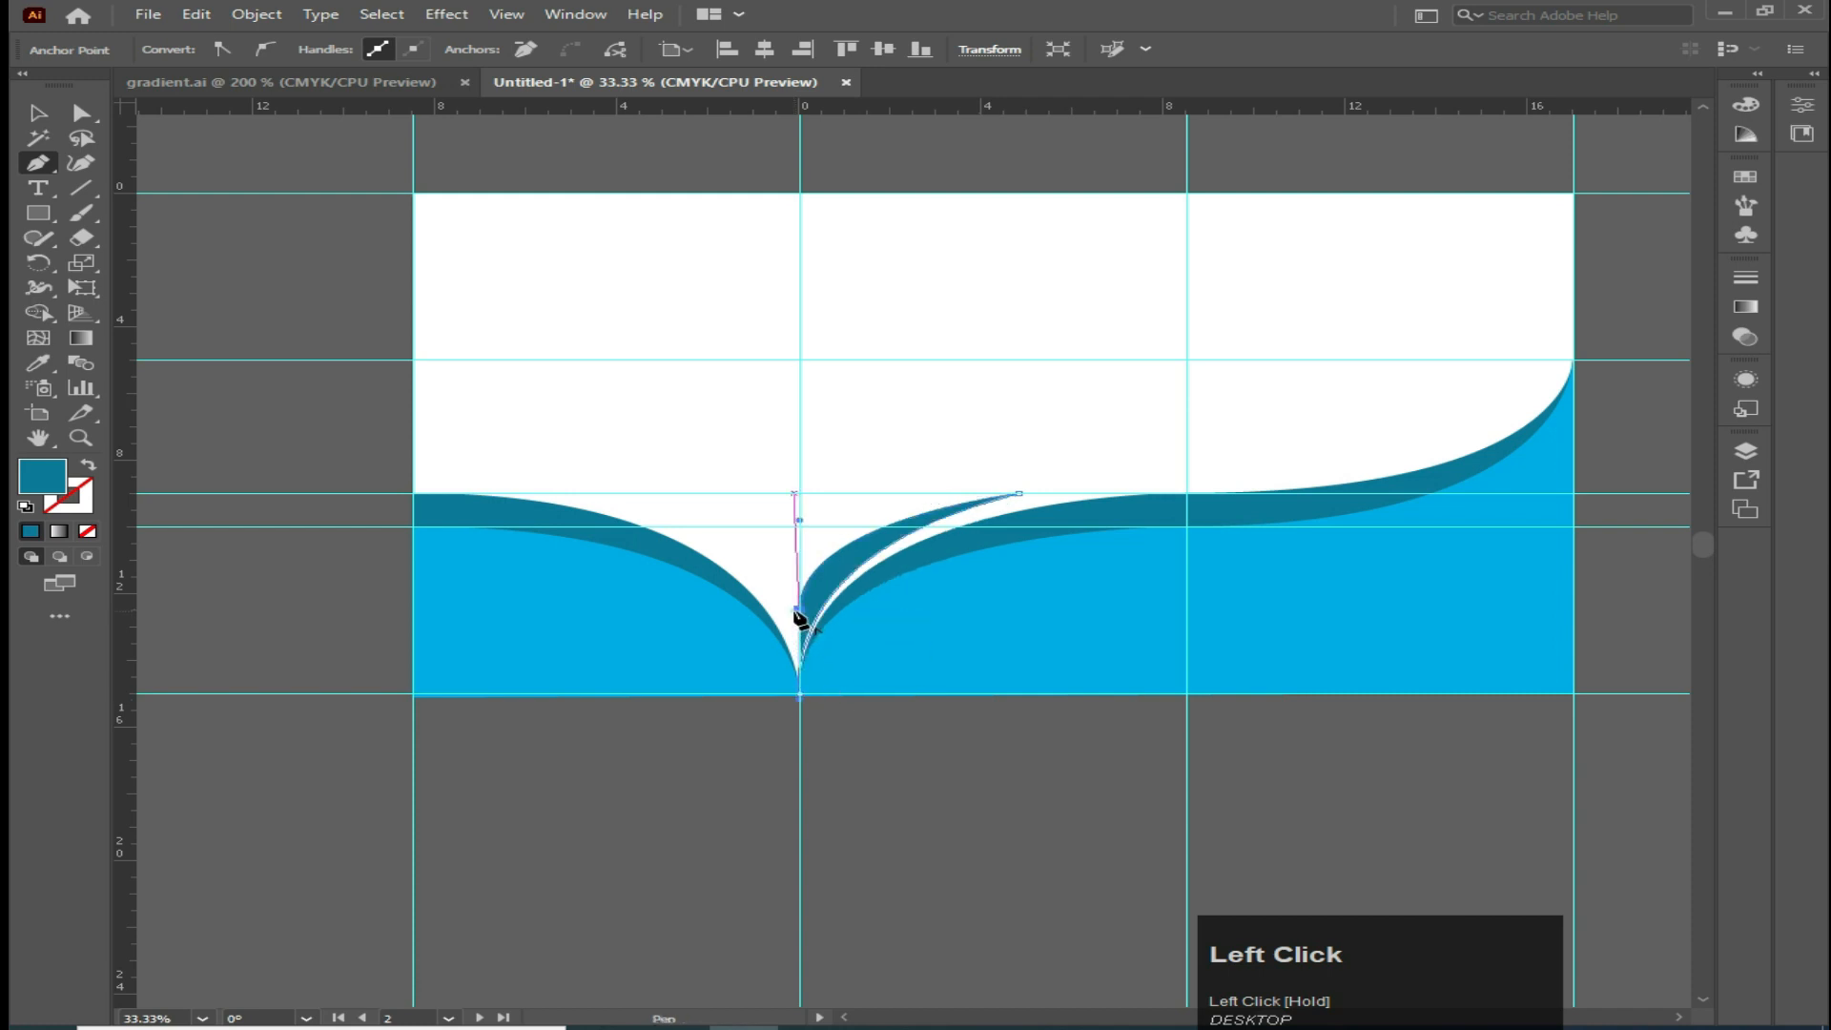
click(799, 610)
click(799, 696)
Reflect a copy of the leaf shape across the fold guide to the left side
key(v)
click(633, 433)
click(844, 593)
click(638, 440)
click(818, 577)
drag(39, 262, 187, 298)
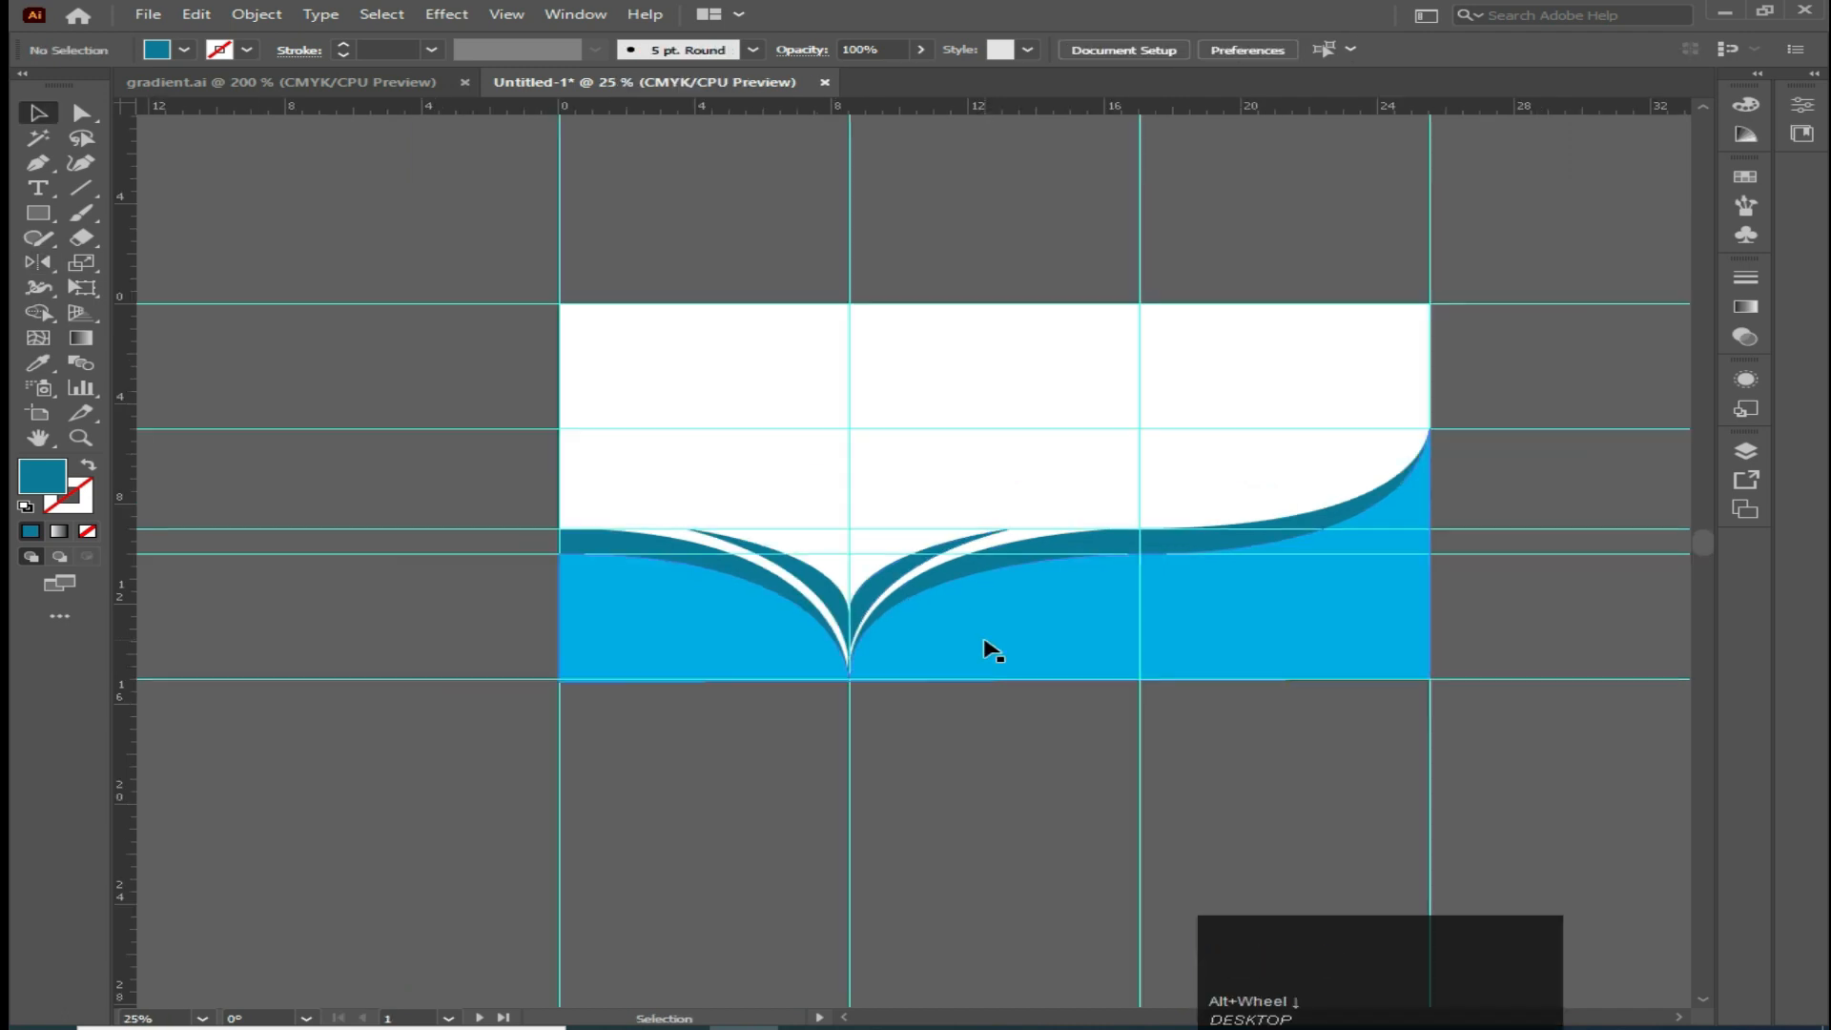
Copy the three gradient sample squares from gradient.ai and place them above the brochure artboards
click(688, 648)
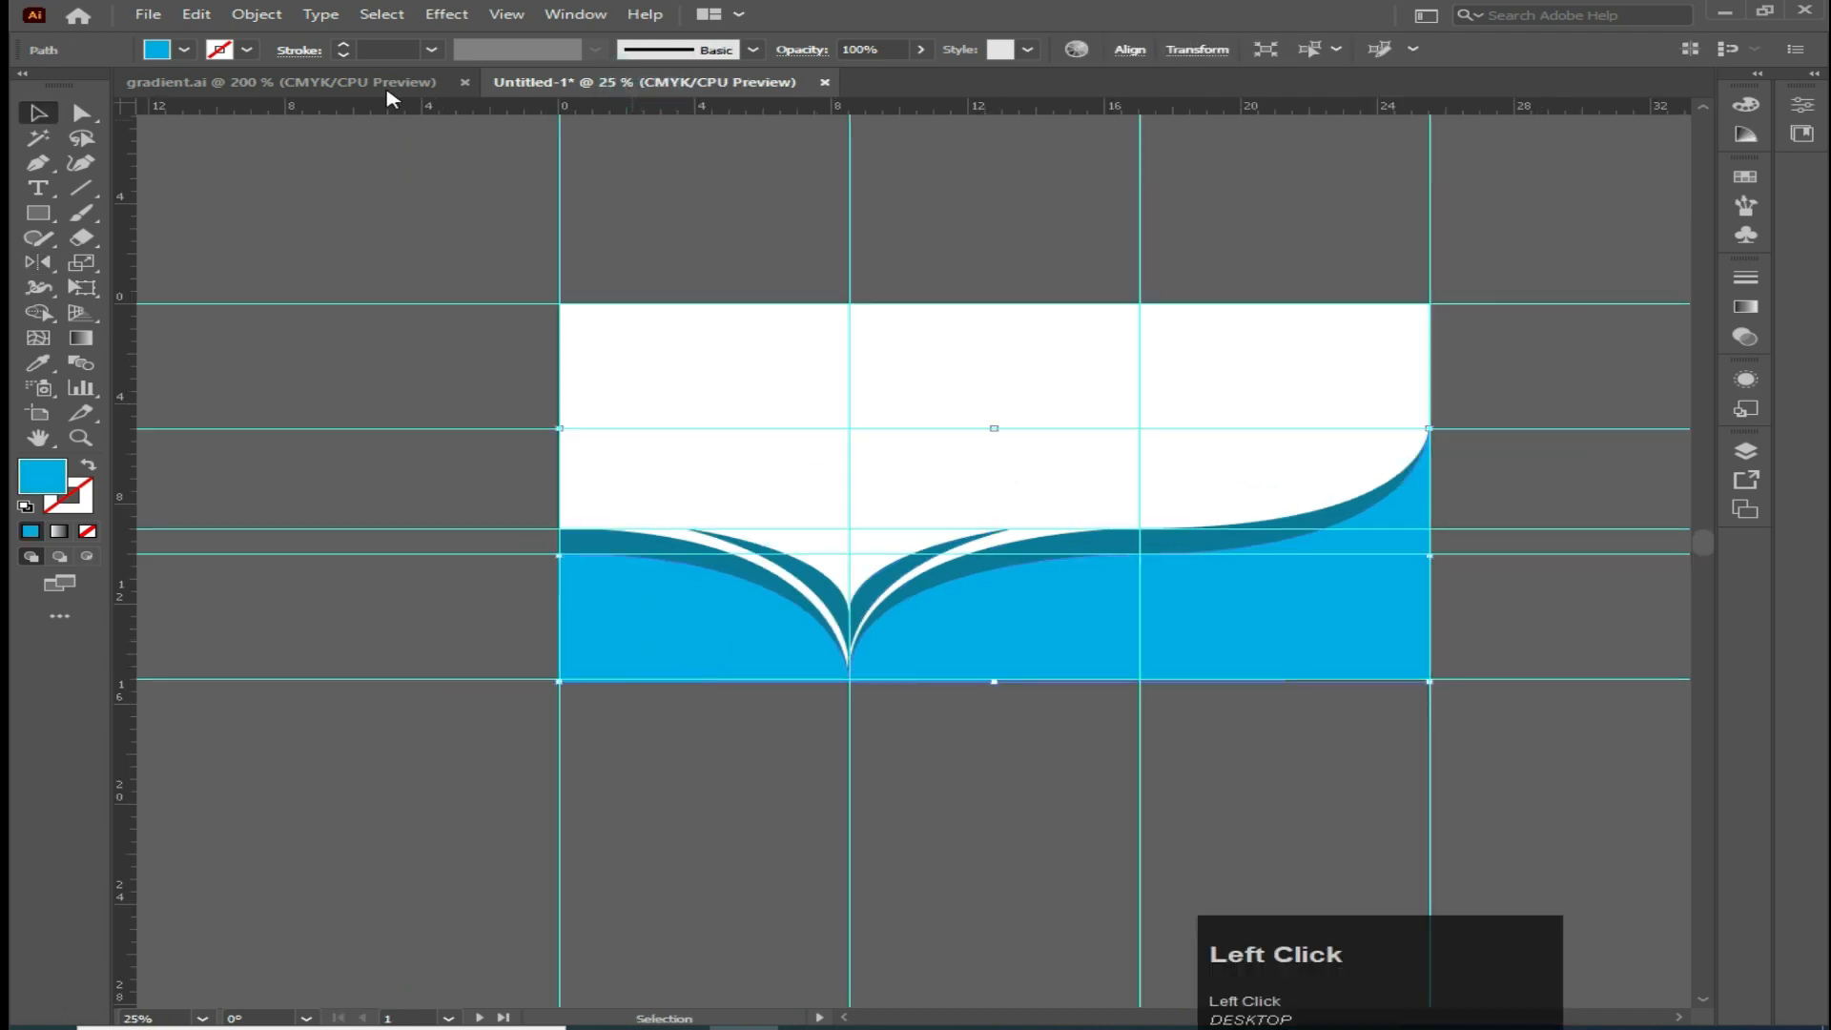
click(195, 84)
drag(1192, 396, 523, 91)
drag(362, 238, 706, 286)
click(716, 638)
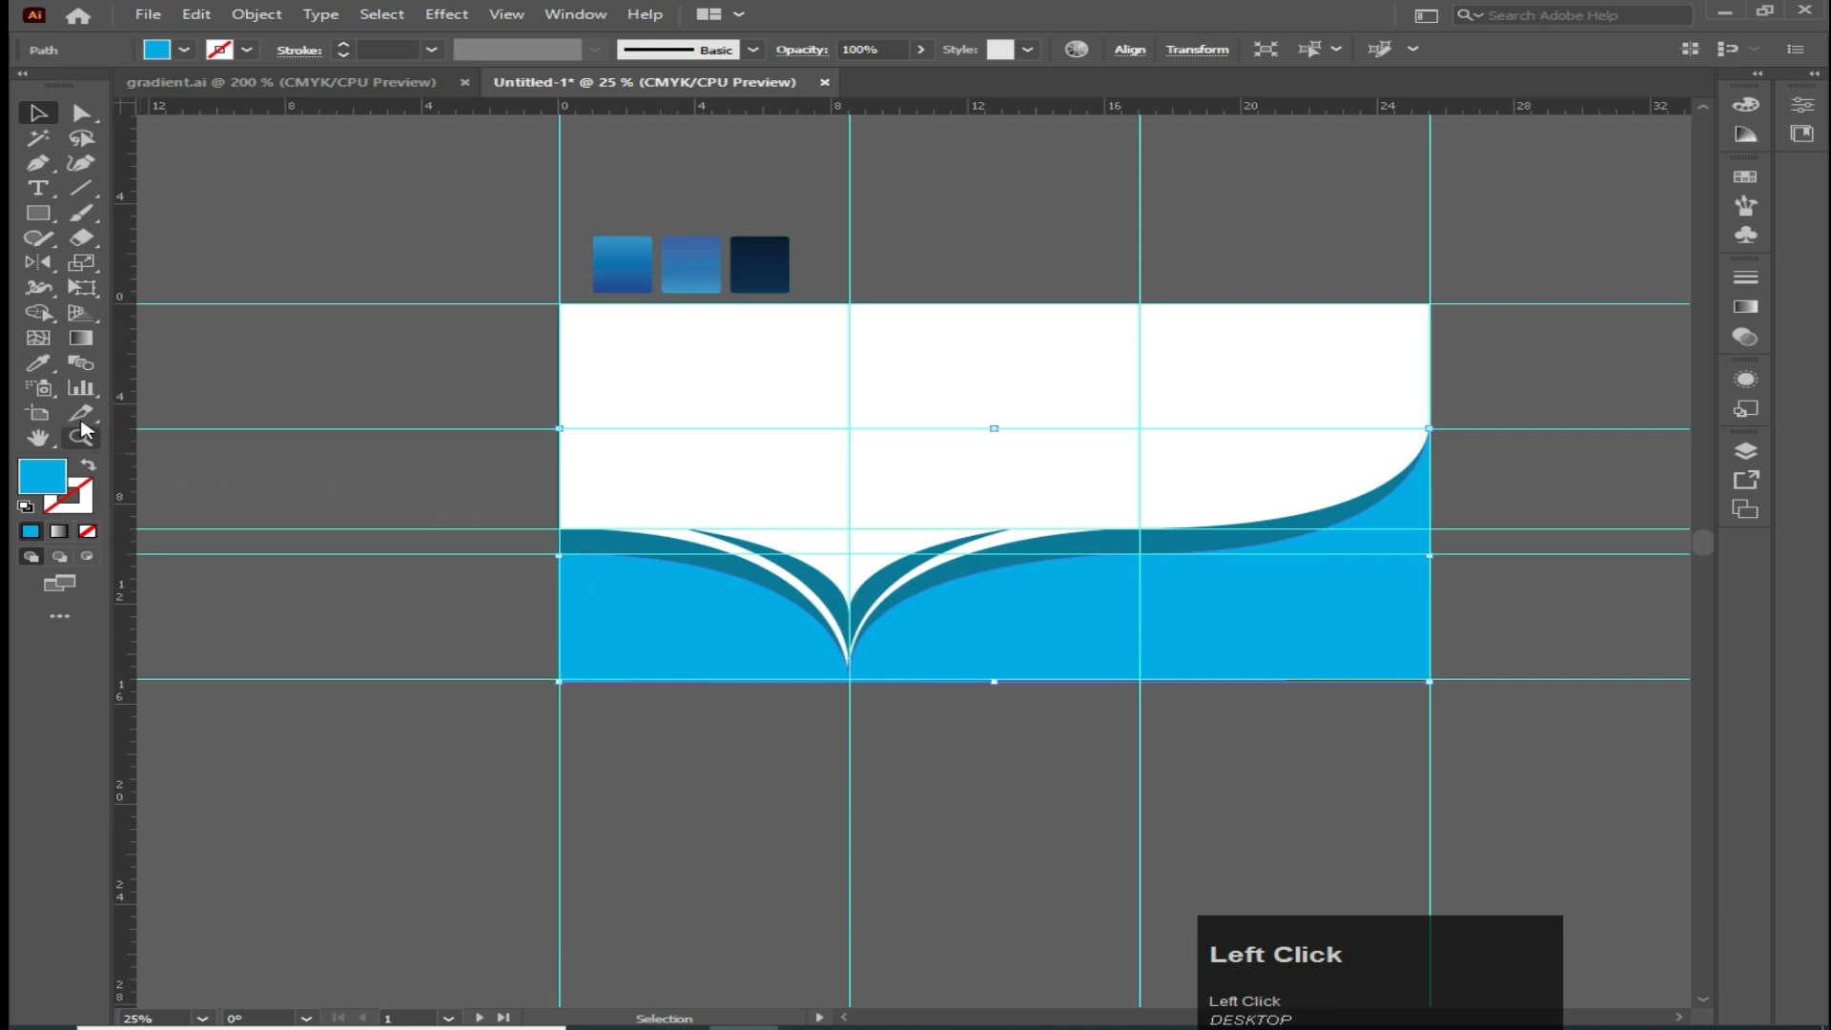
Apply the first sample's blue gradient to the cyan wave shape with the Eyedropper
click(38, 363)
click(752, 263)
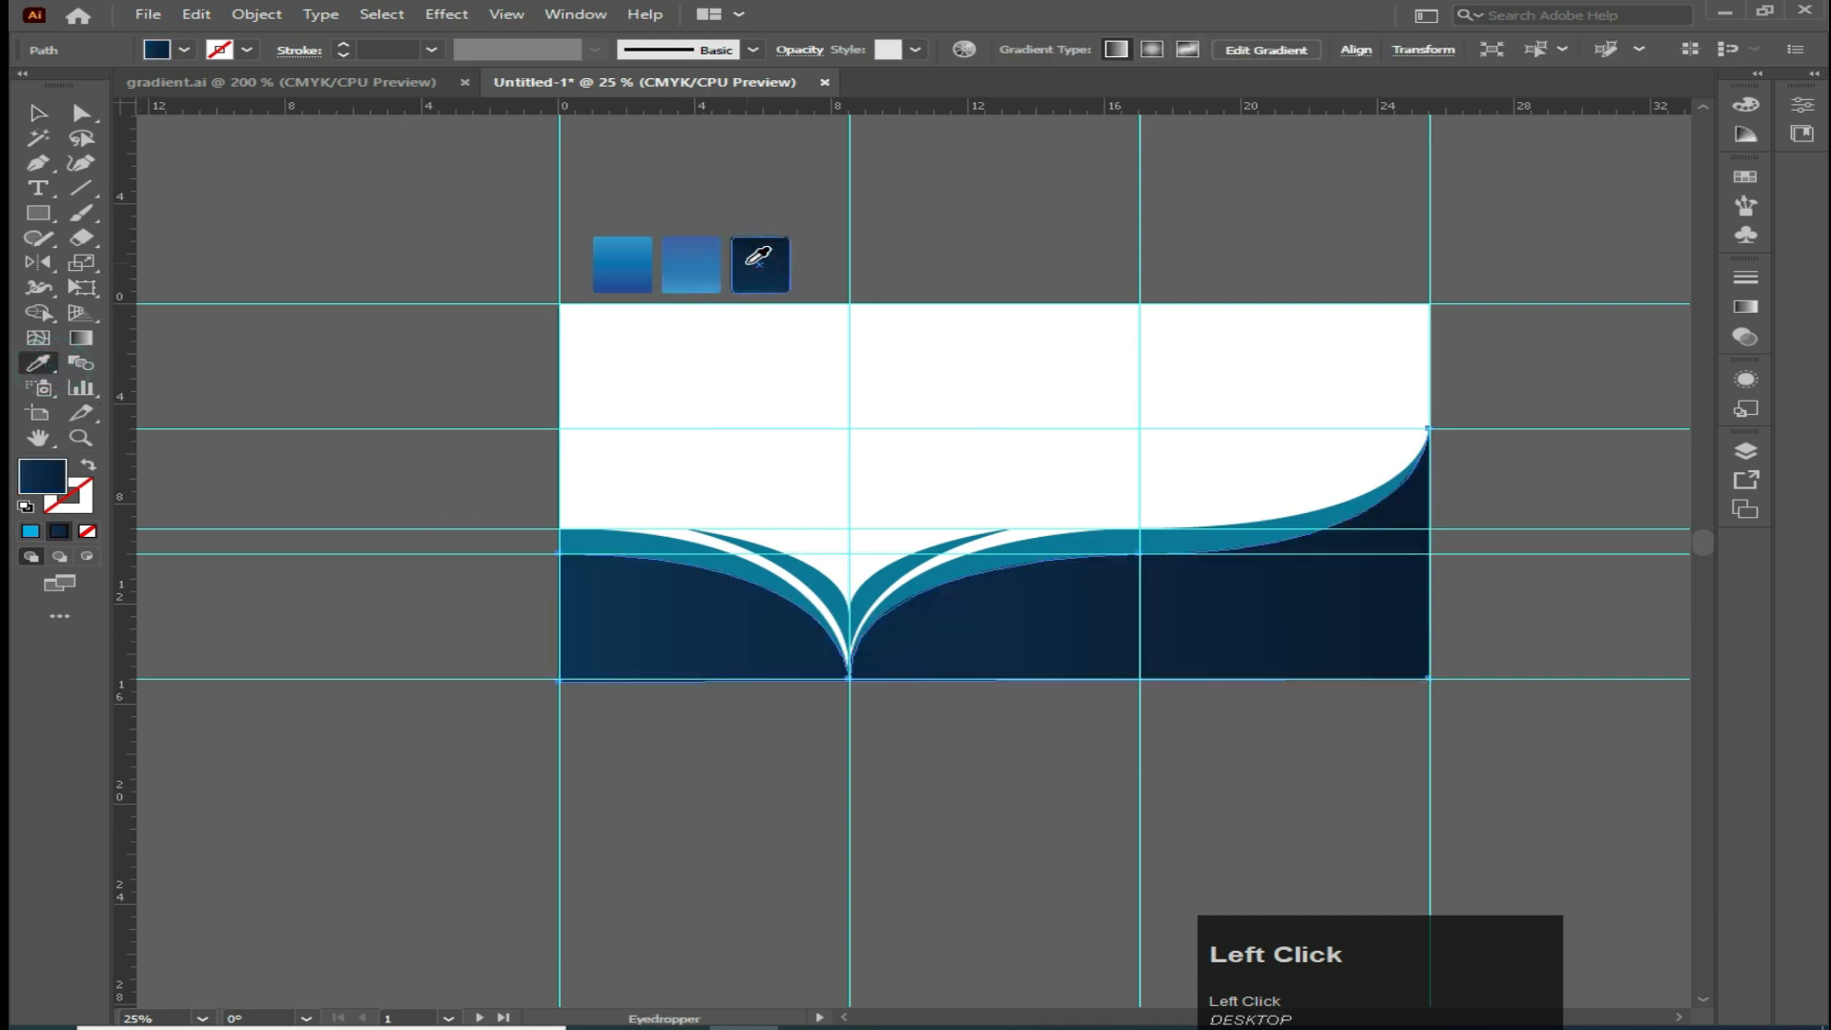
click(620, 265)
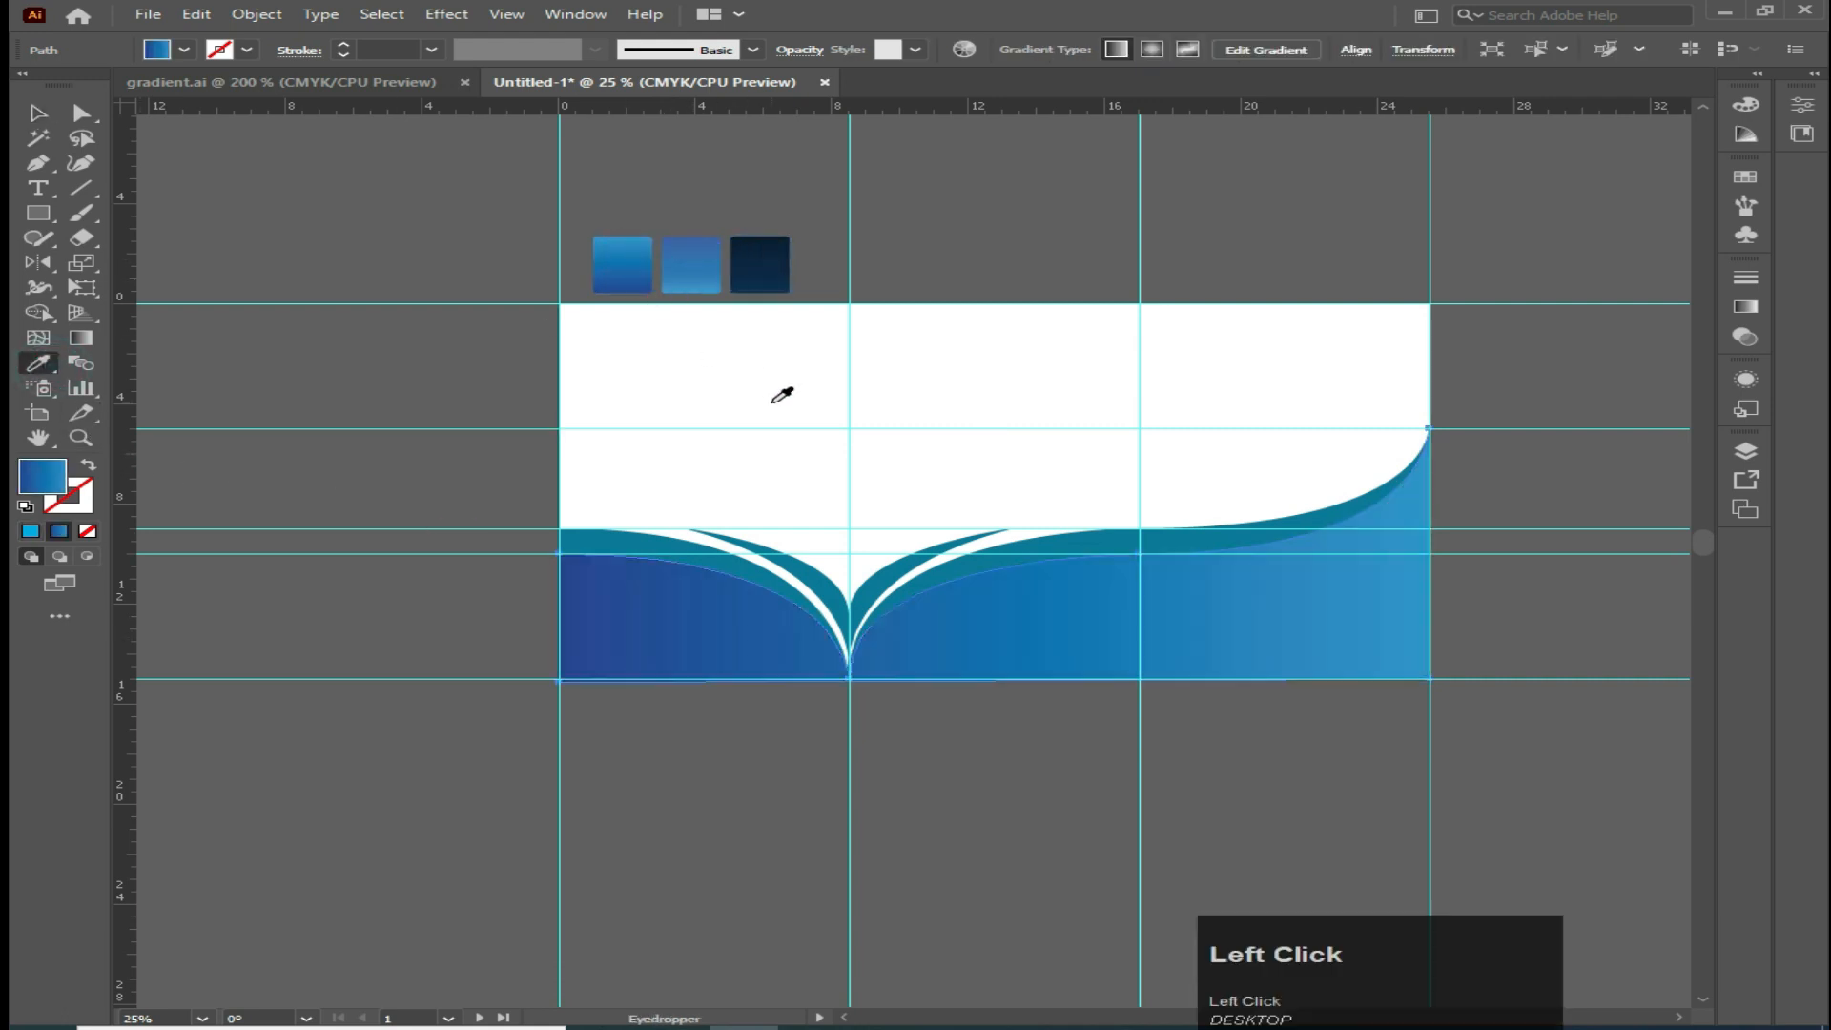
click(38, 112)
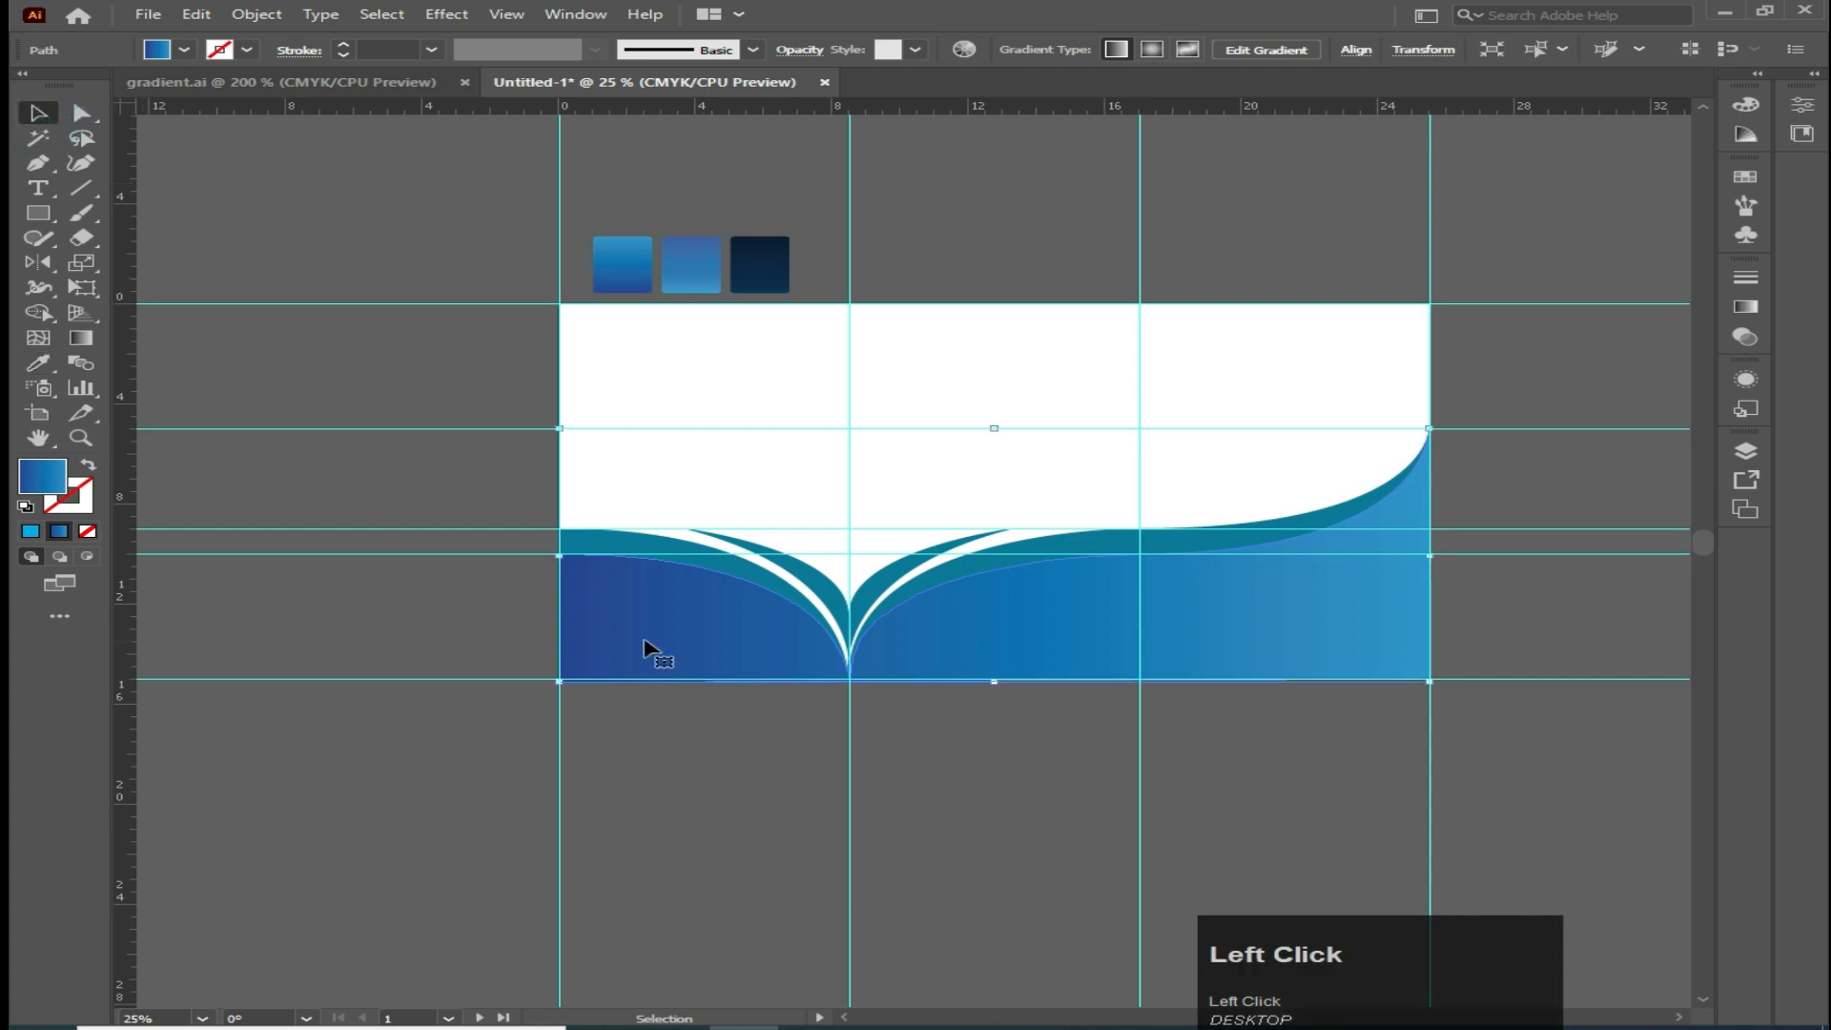
Redirect the wave's gradient vertically, running from the artboards' bottom edge up to the wave's top
click(82, 337)
drag(919, 298, 918, 679)
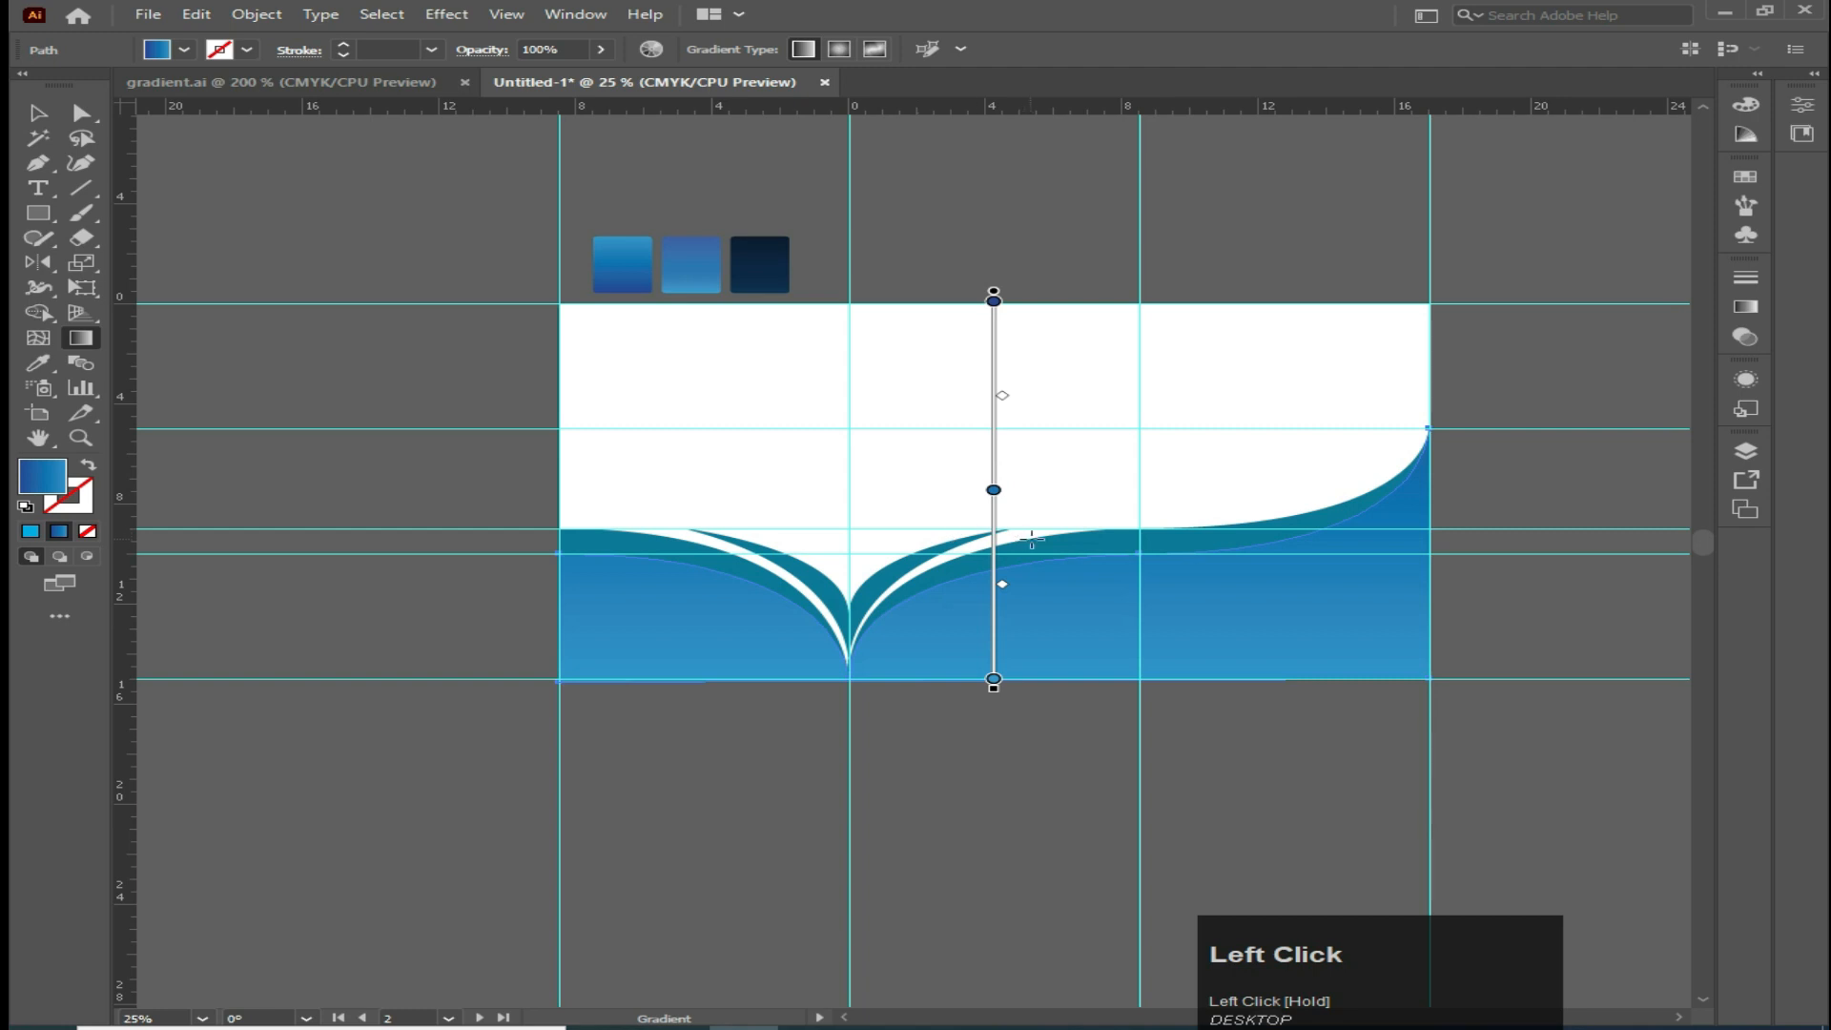
mouse_move(1032, 551)
mouse_down()
mouse_move(1034, 693)
mouse_move(1029, 567)
mouse_up()
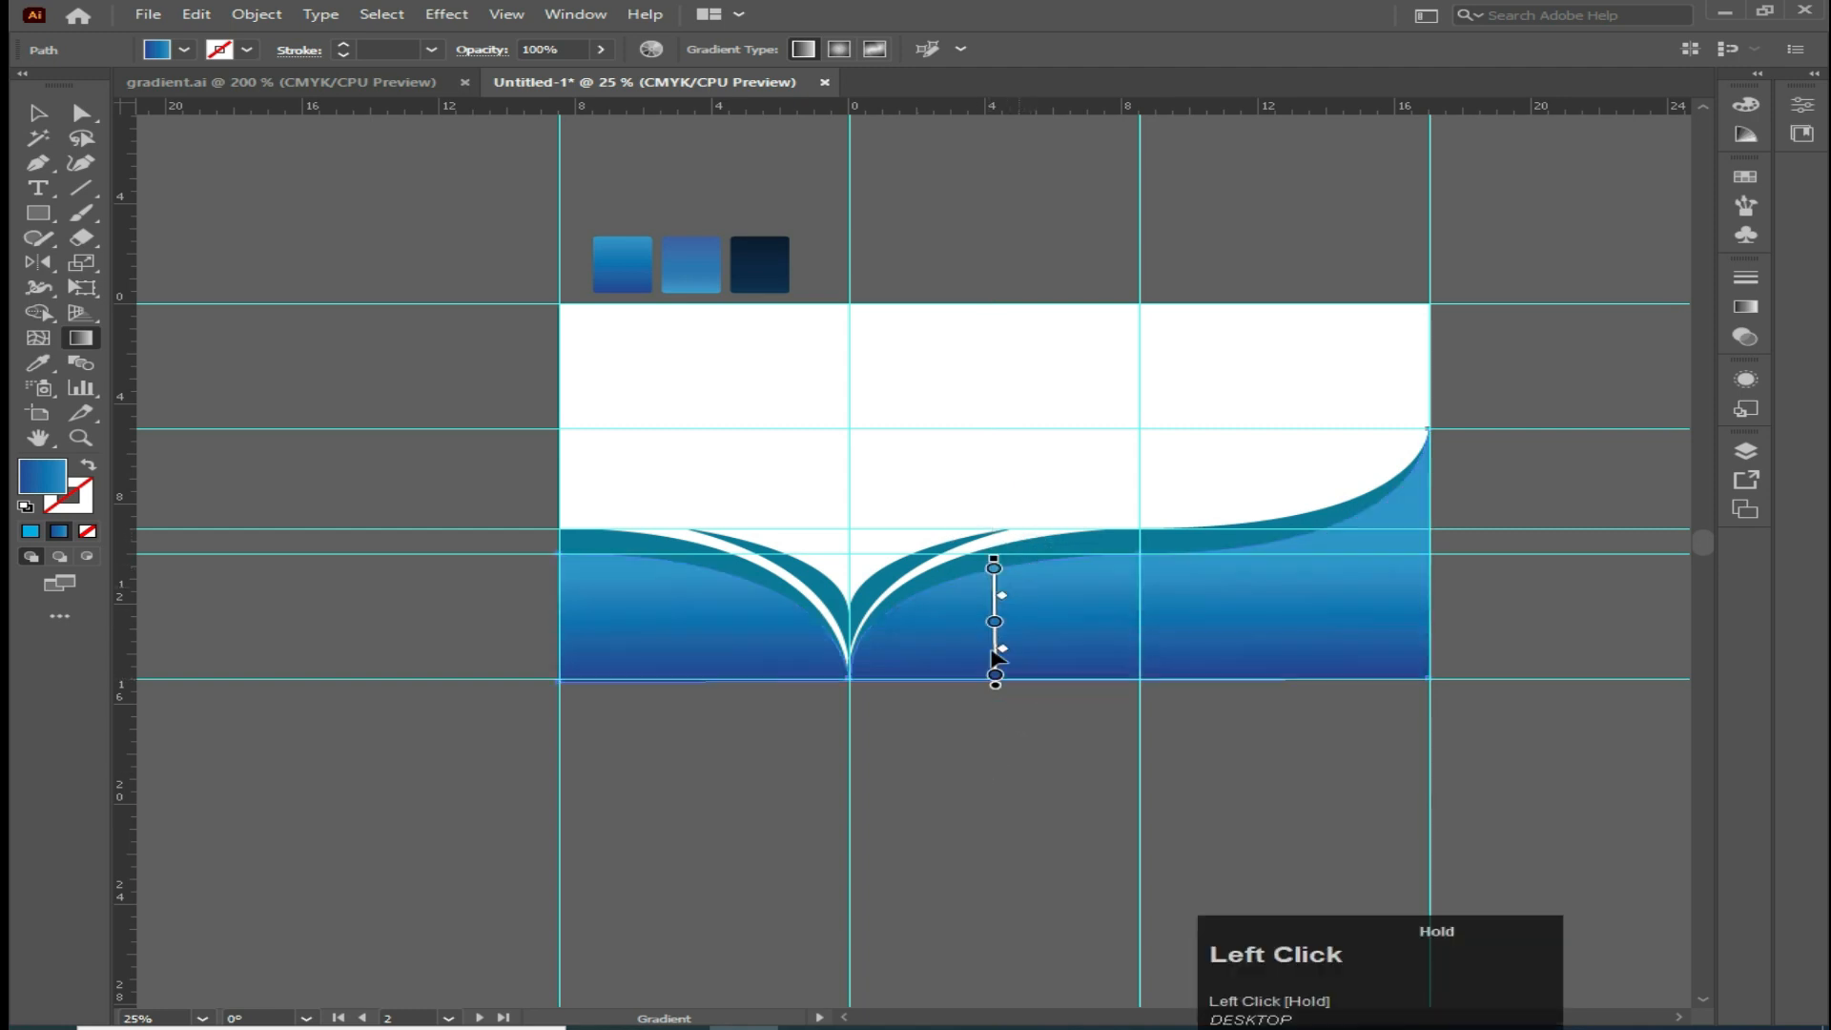
mouse_move(1035, 675)
mouse_down()
mouse_move(1049, 573)
mouse_move(1029, 551)
mouse_up()
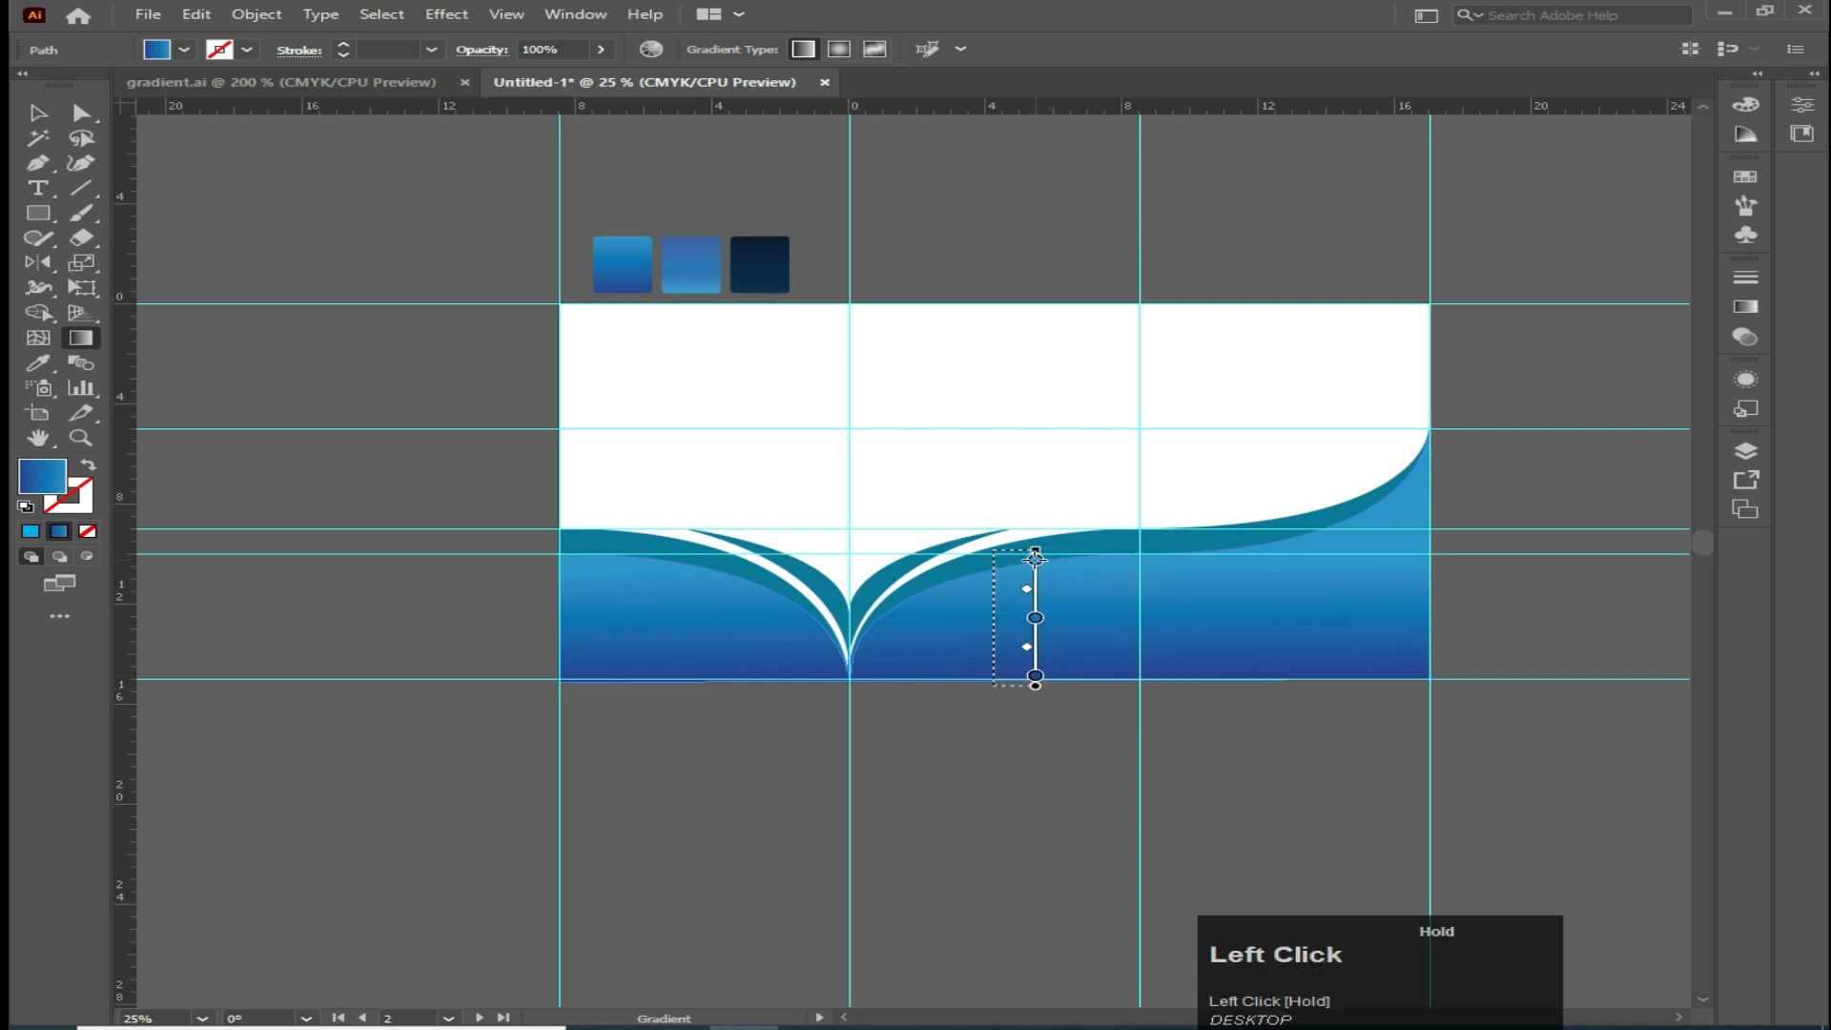
Apply the dark navy gradient sample to the back teal wave with the Eyedropper
key(v)
click(722, 490)
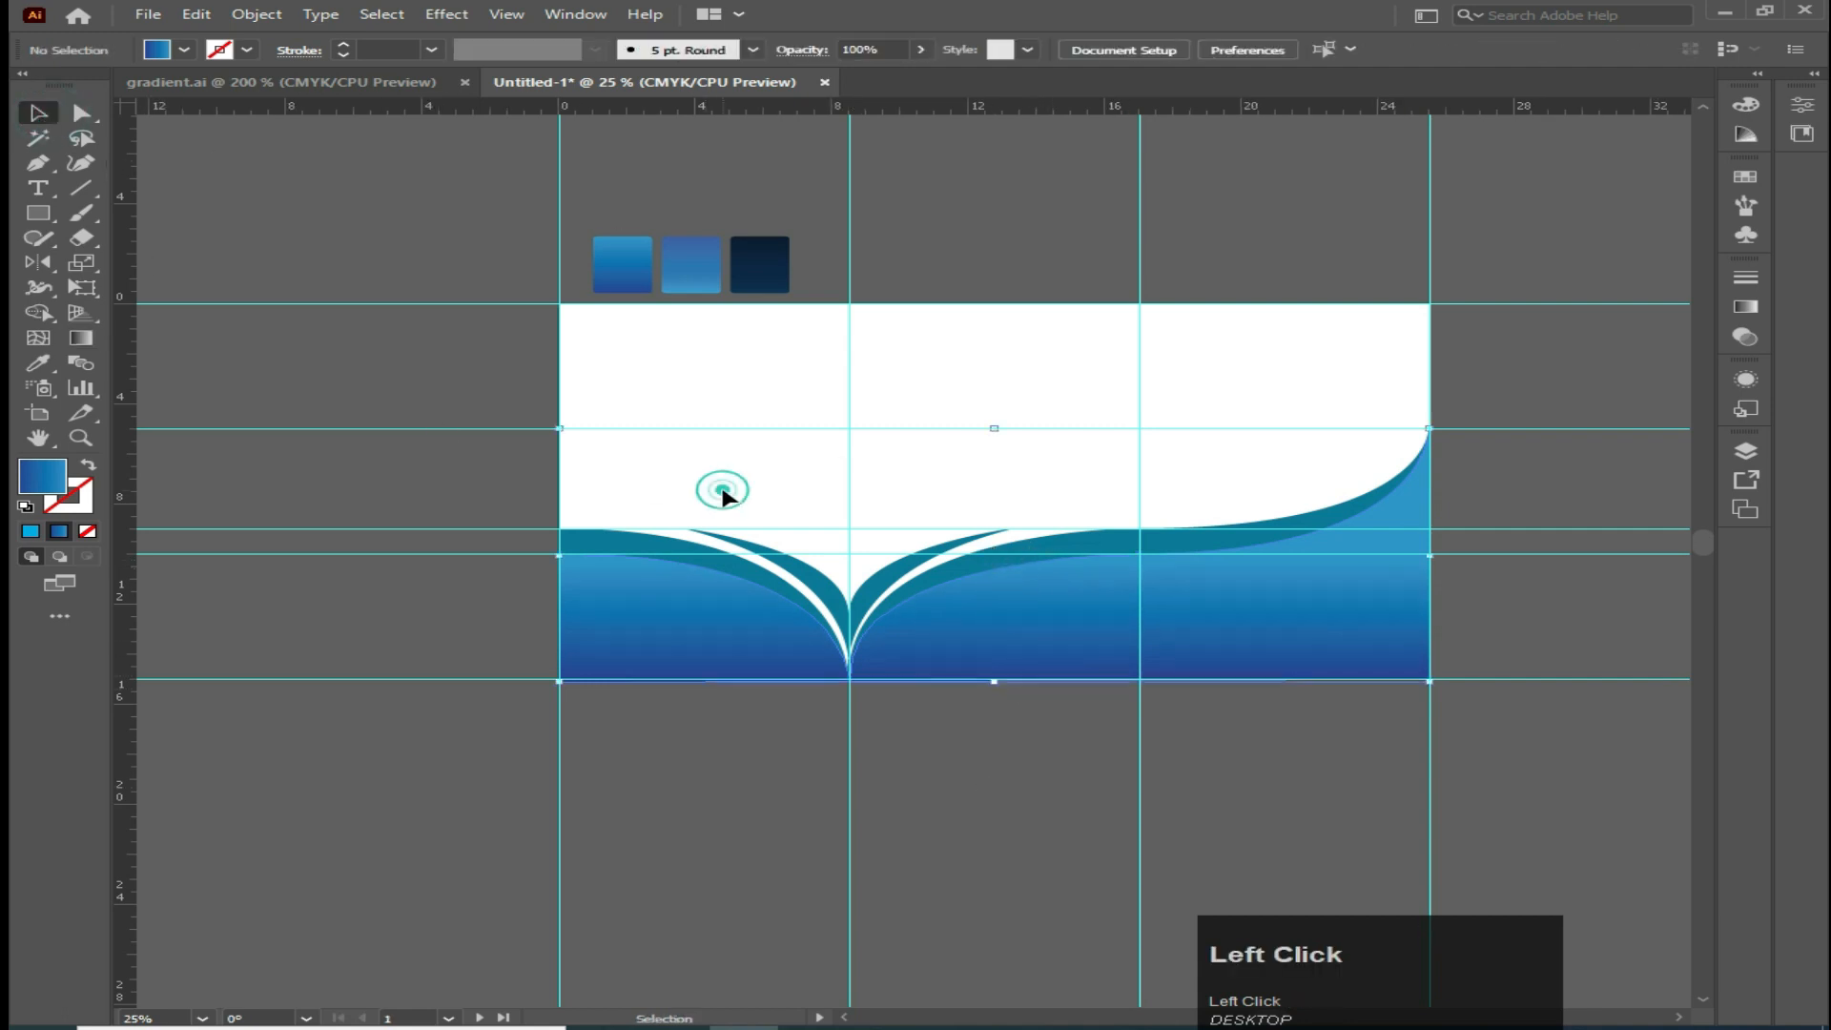
click(966, 572)
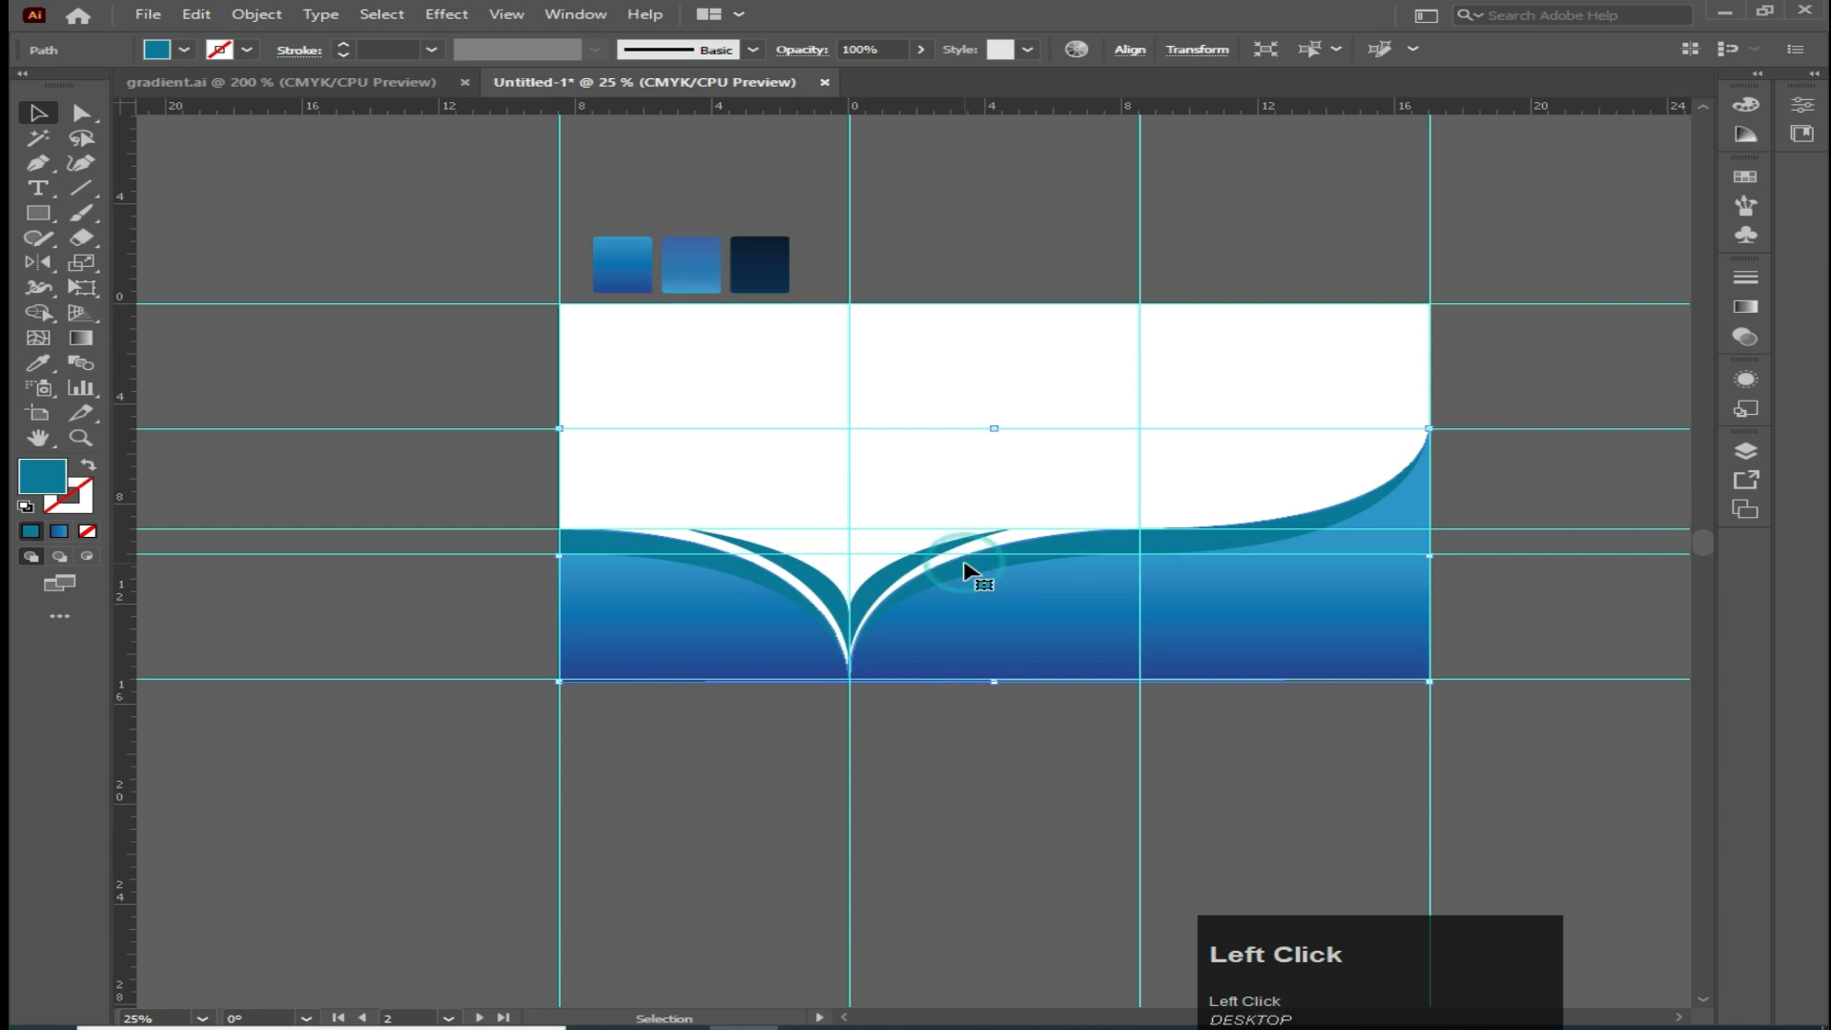
key(i)
click(697, 266)
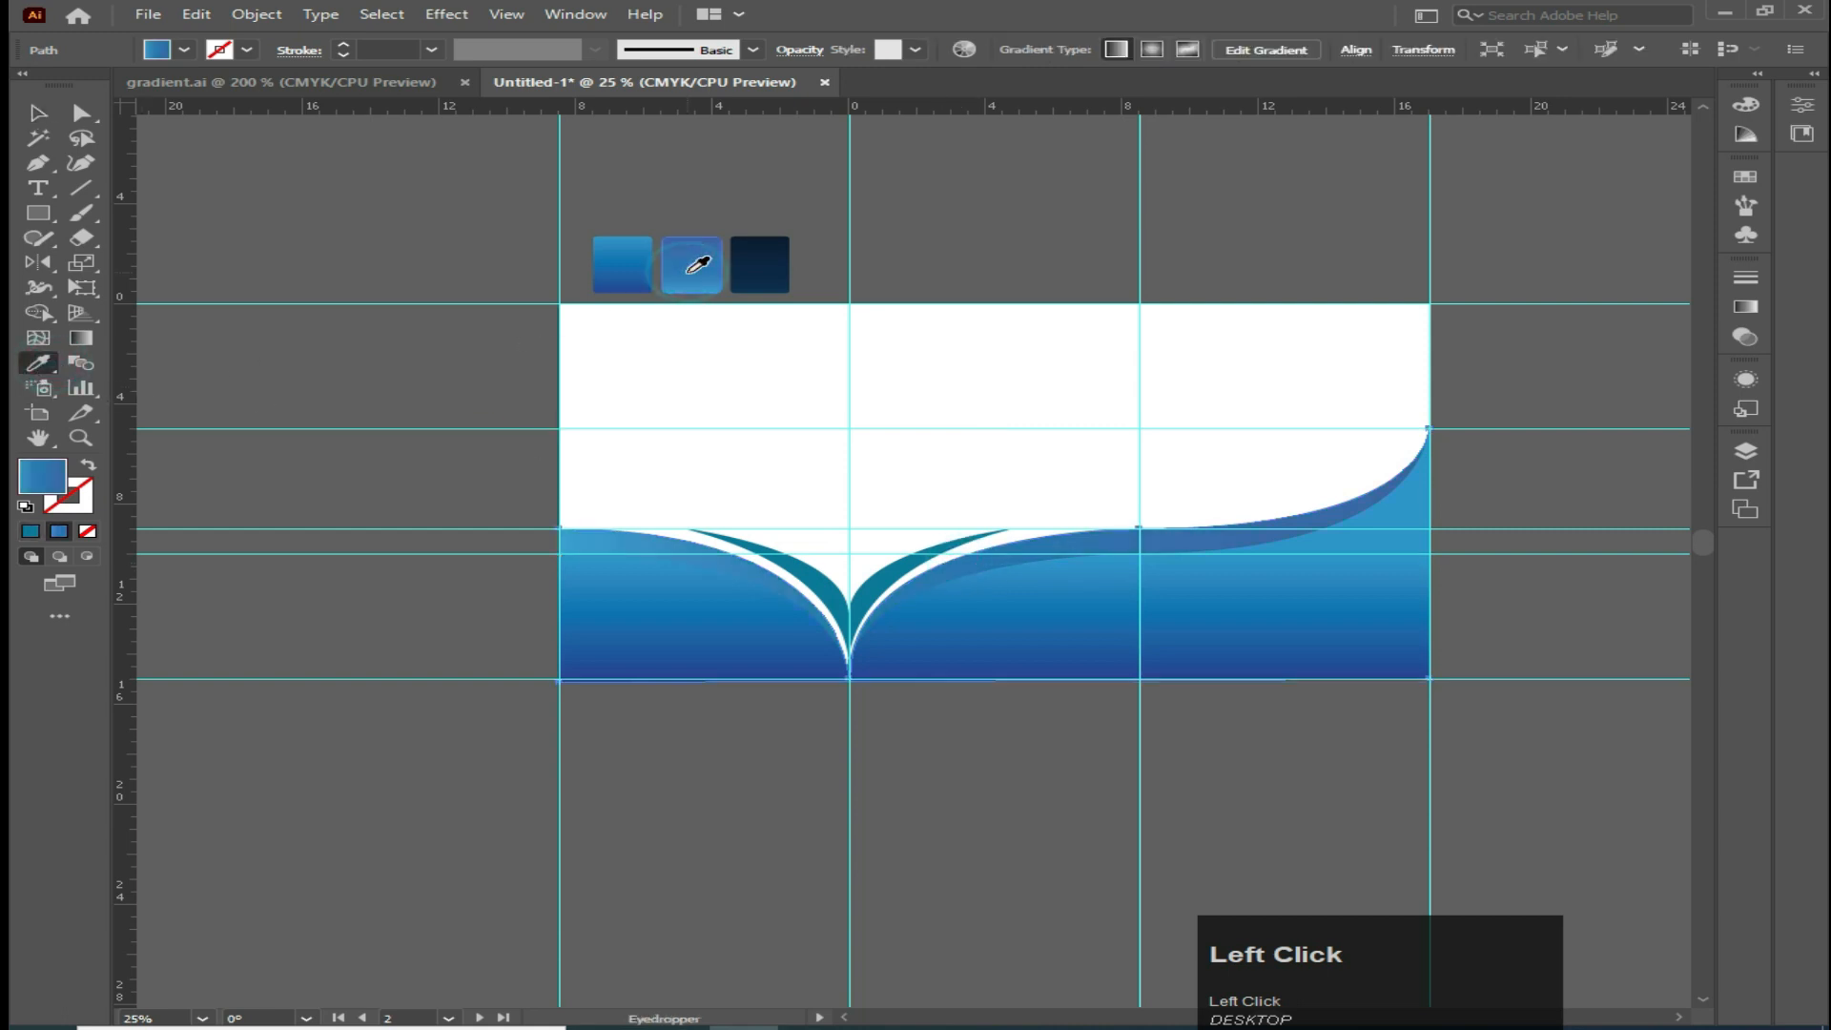
click(753, 259)
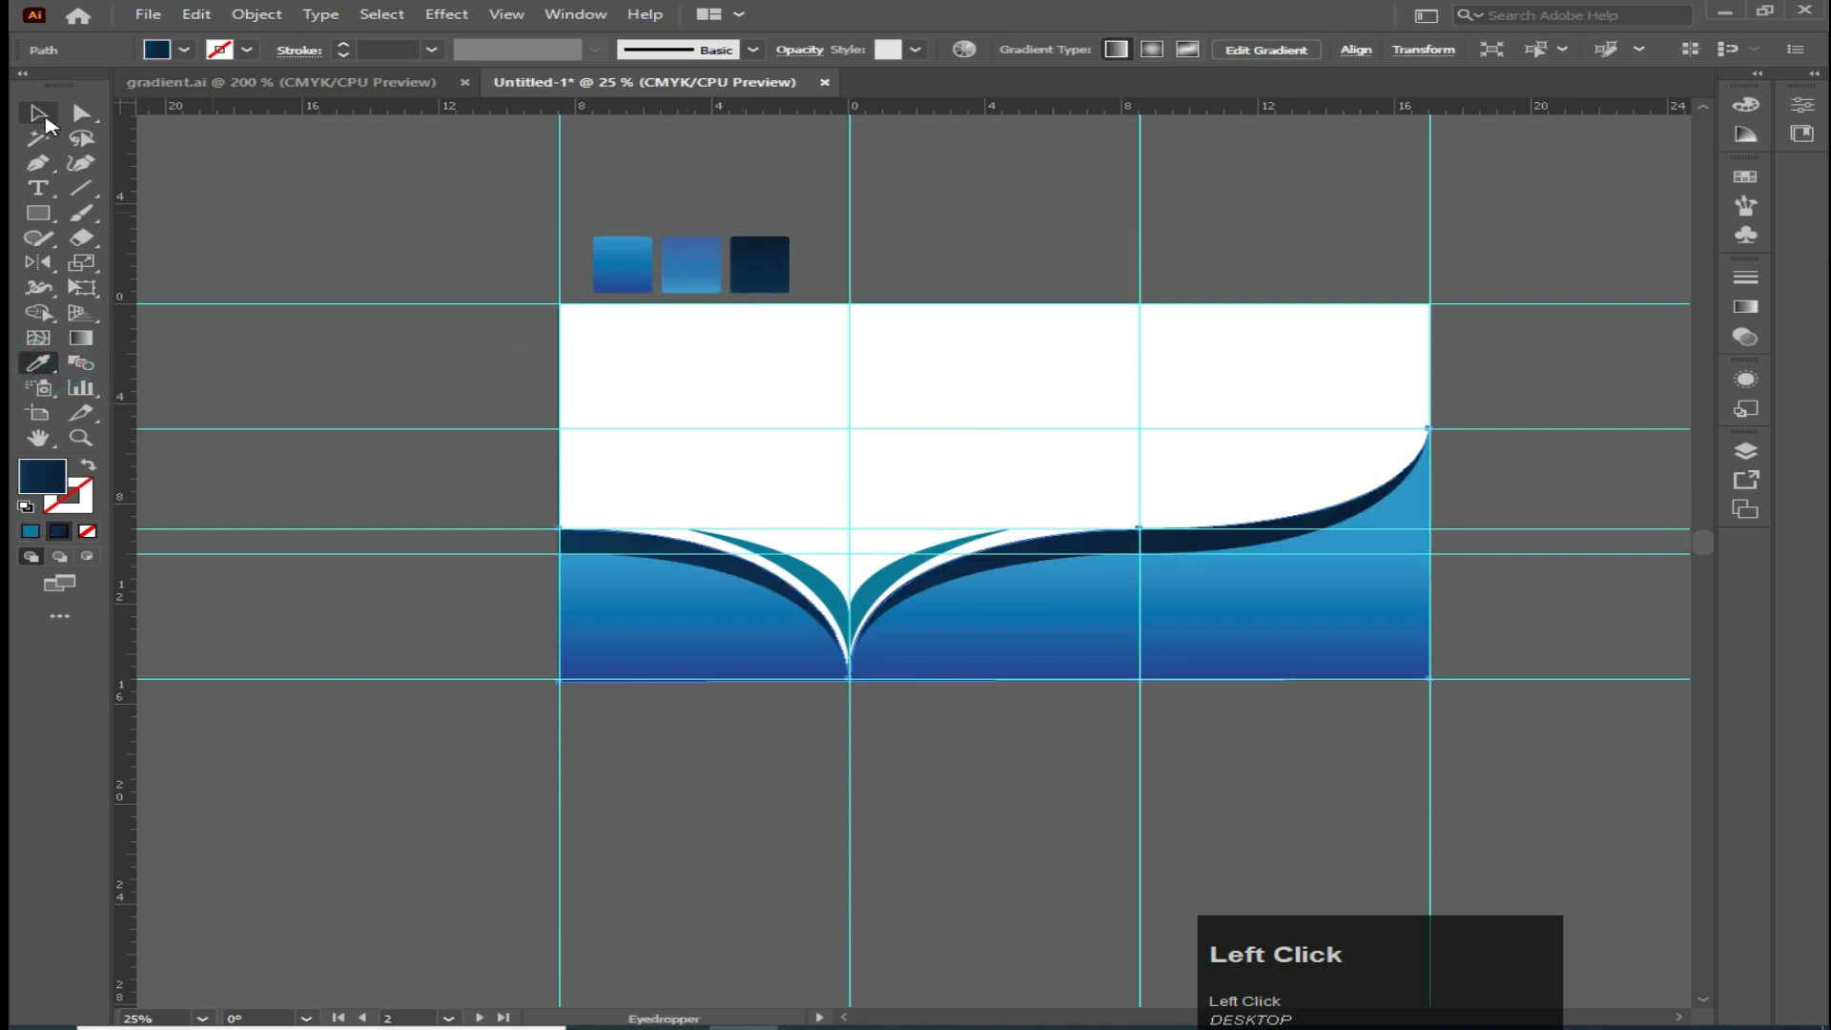
Redirect the back navy wave's gradient with a short diagonal drag across its middle
click(81, 337)
mouse_move(1010, 523)
mouse_down()
mouse_move(1009, 565)
mouse_move(1042, 543)
mouse_move(1041, 560)
mouse_up()
click(32, 122)
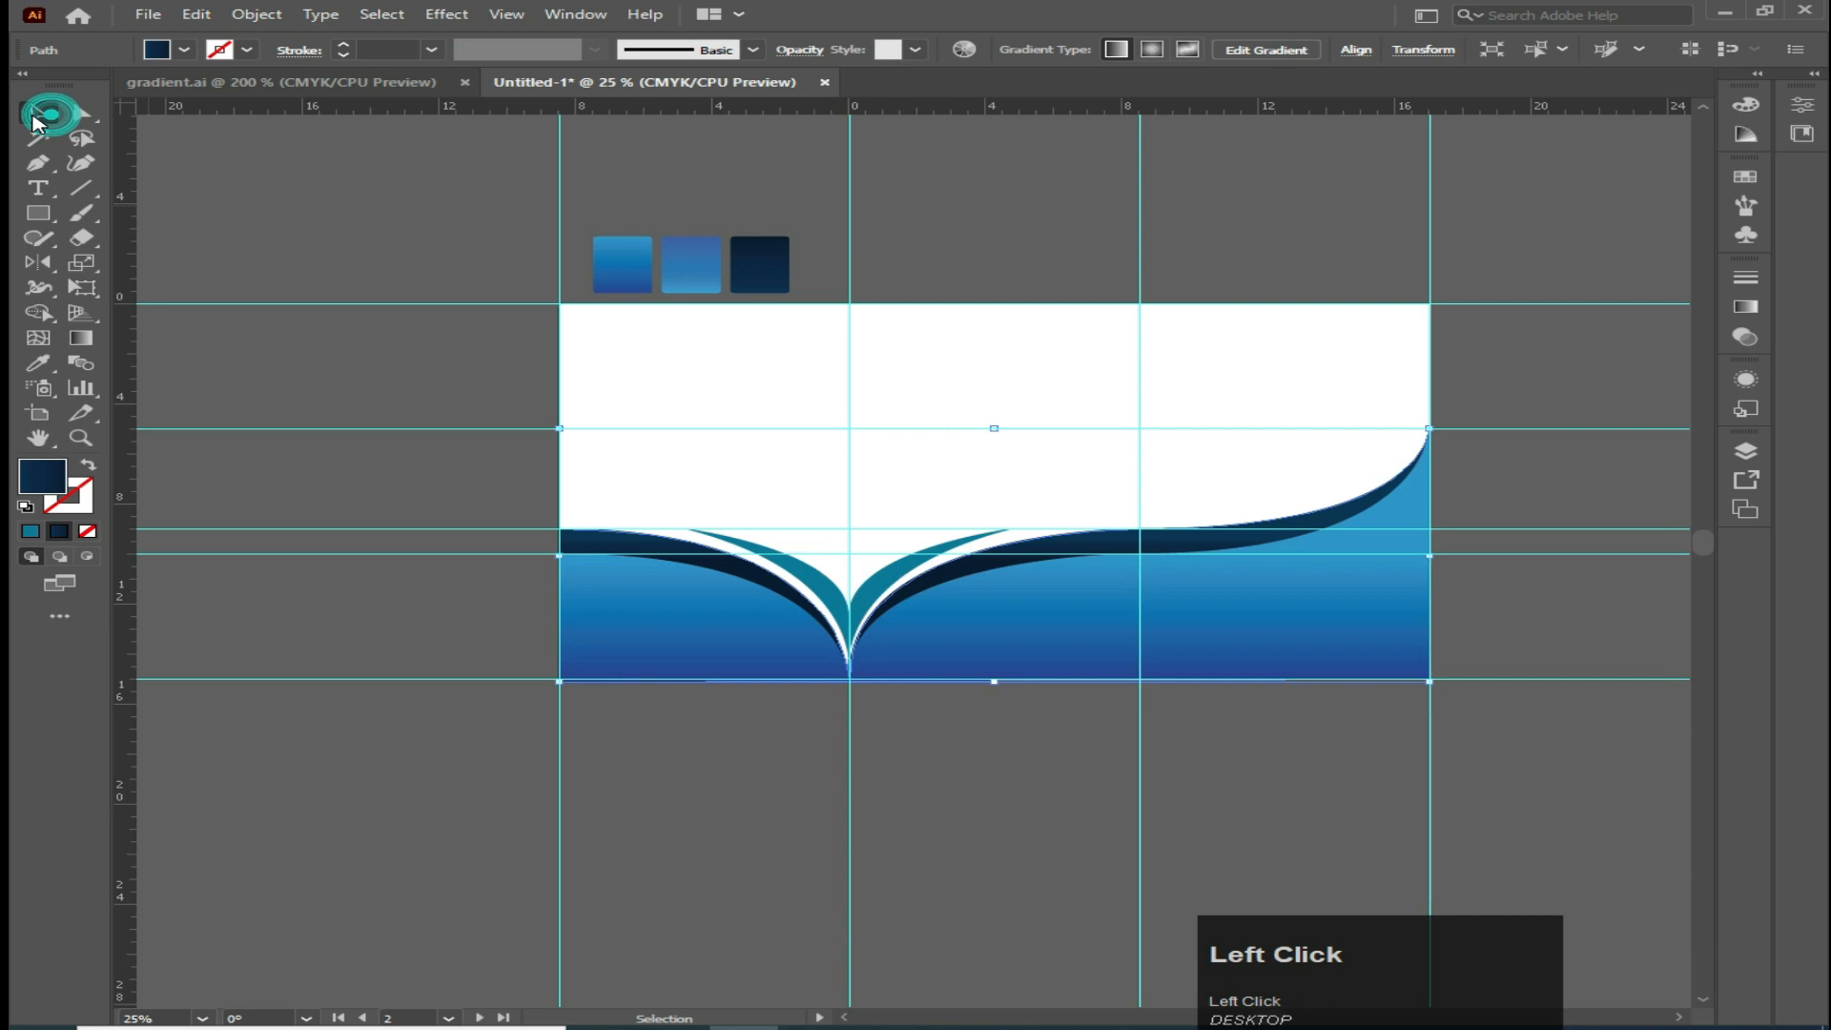
Apply the dark navy gradient sample to the left teal wave with the Eyedropper
click(828, 591)
shift+click(896, 582)
click(38, 363)
click(755, 265)
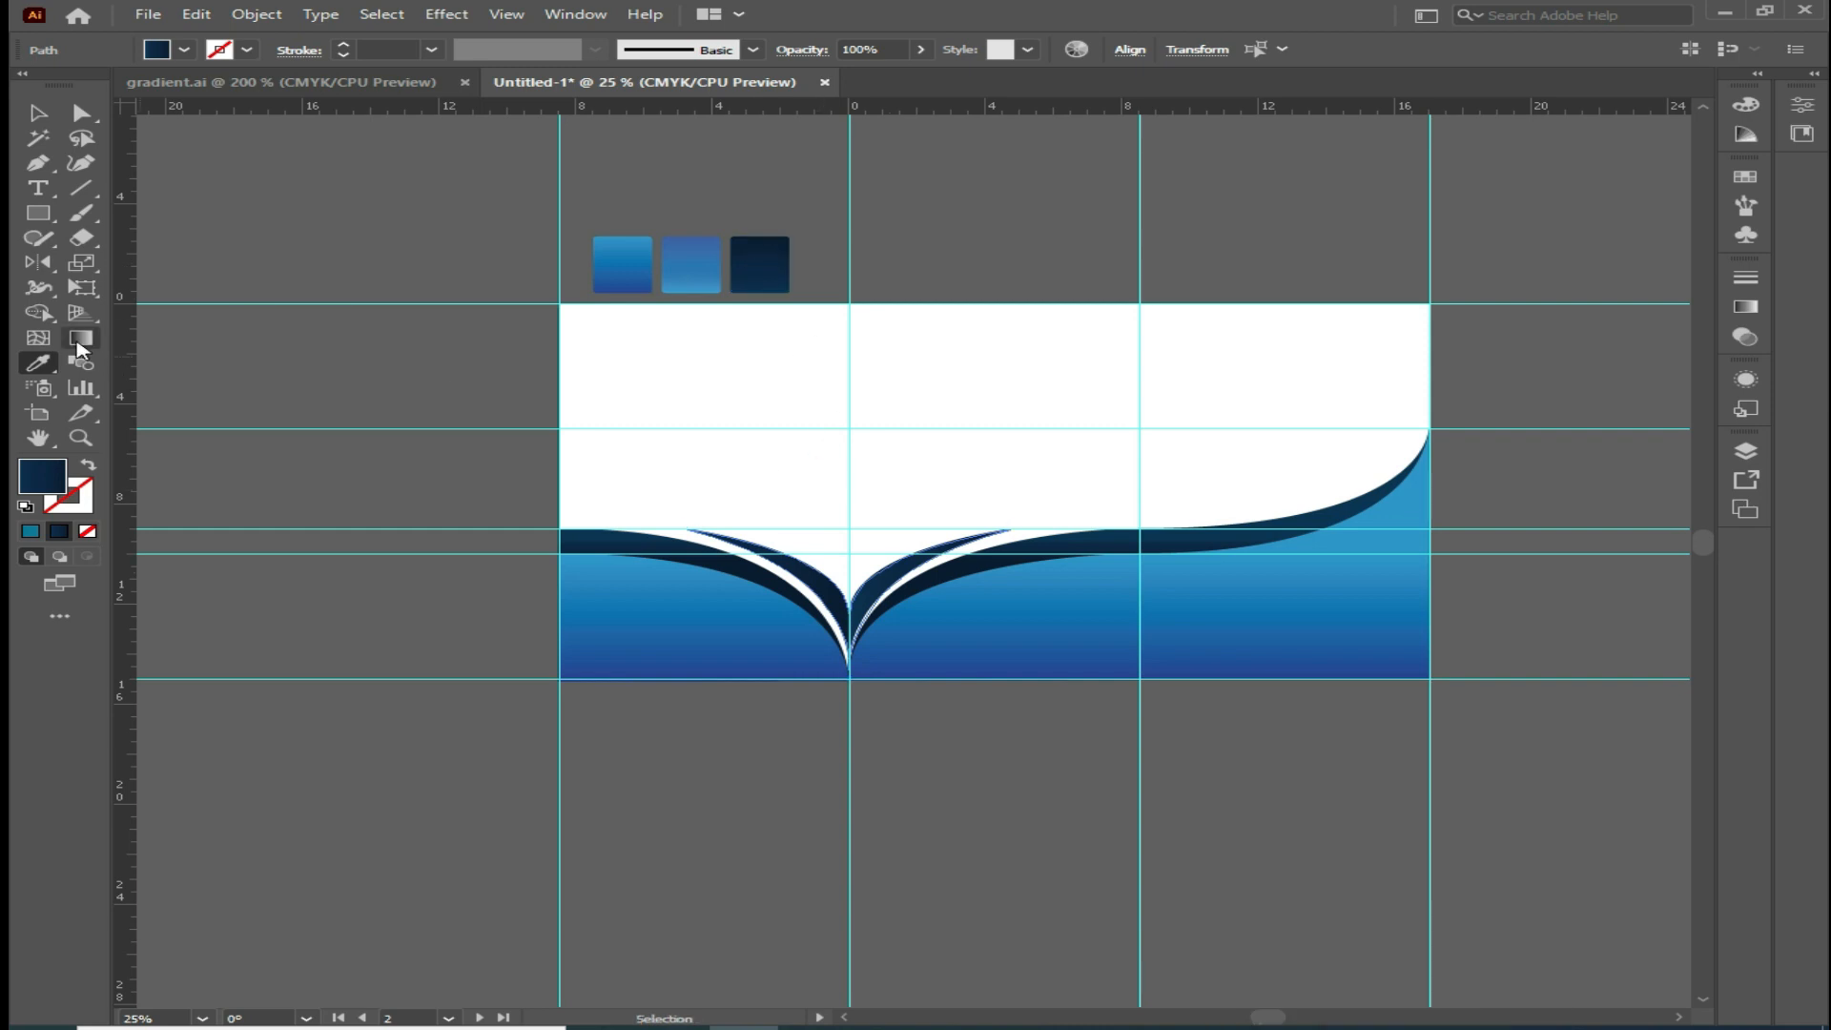
Redirect the left wave's gradient vertically, running from the wave's top down to the artboards' bottom edge
click(80, 340)
drag(850, 523, 850, 646)
click(38, 114)
click(382, 374)
Draw a dark navy circle from its centre on the right wave's crest with the Ellipse tool
click(38, 213)
click(143, 276)
drag(1082, 429, 1117, 511)
key(shift)
key(alt)
click(46, 112)
click(47, 115)
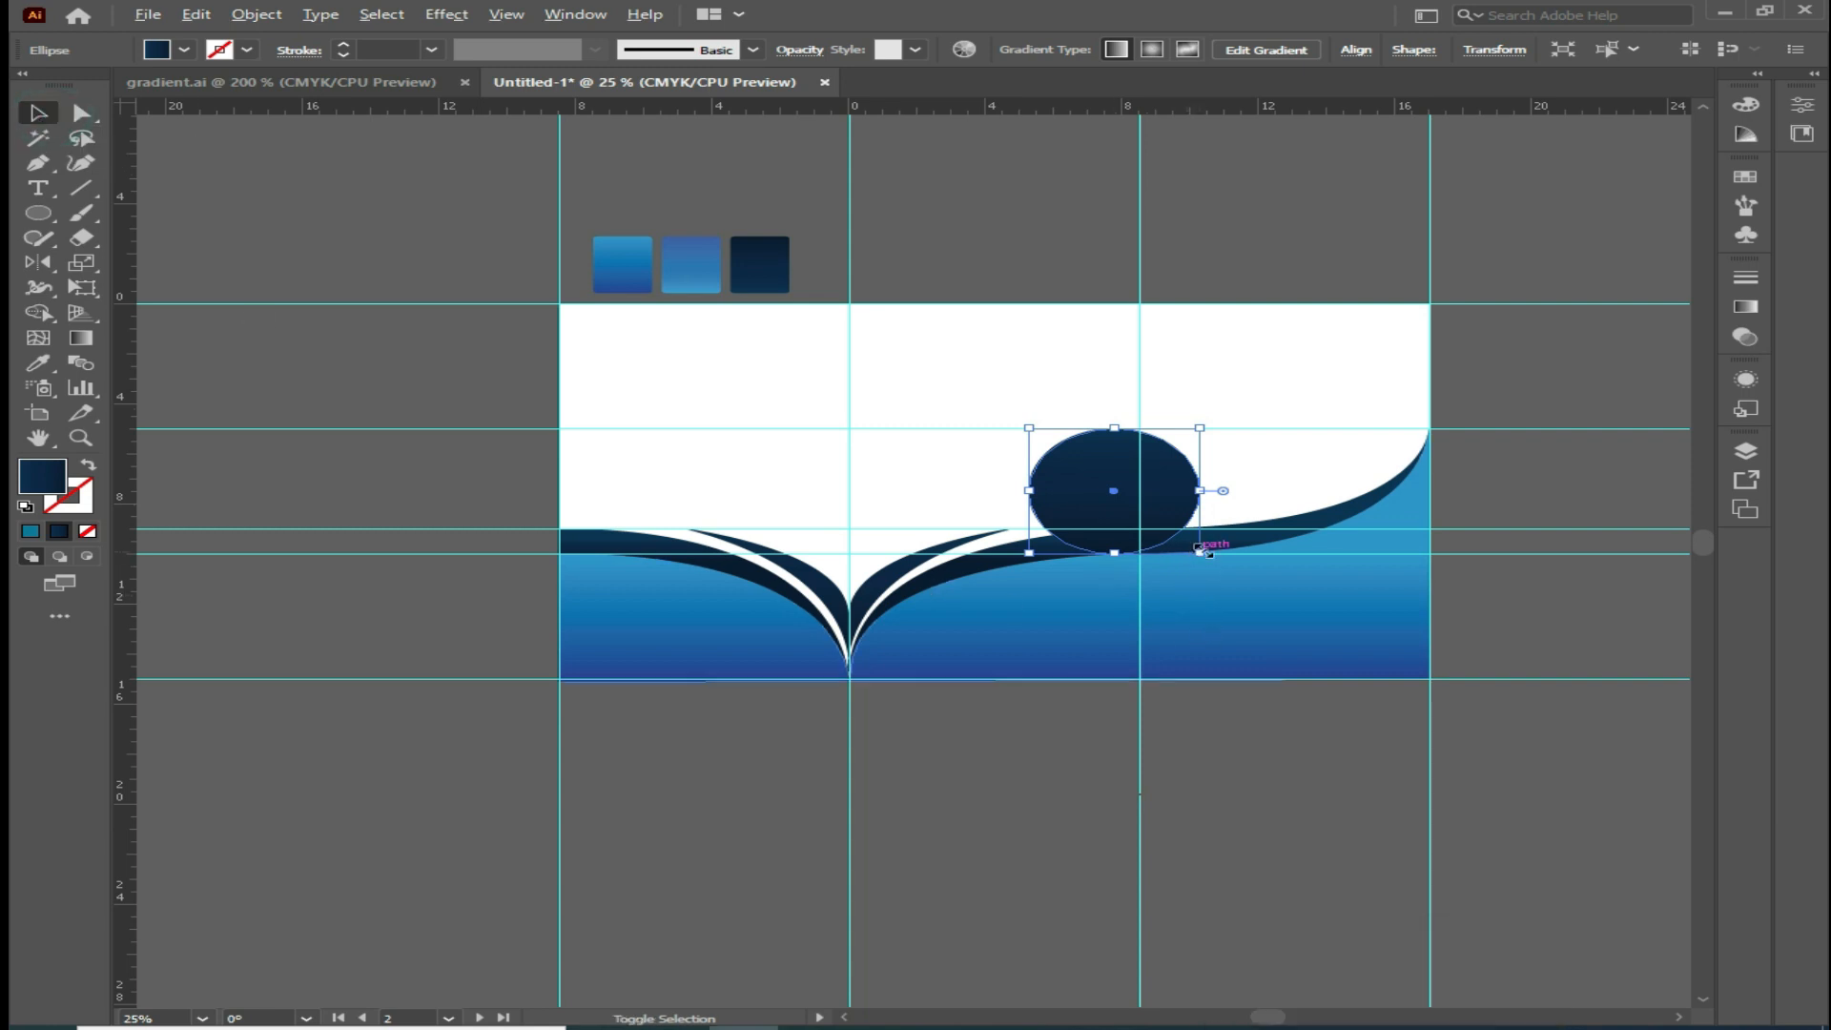
Enlarge the circle slightly and nudge it into place so its bottom sits on the wave
alt+shift+drag(1200, 552, 1228, 564)
drag(1136, 513, 1143, 505)
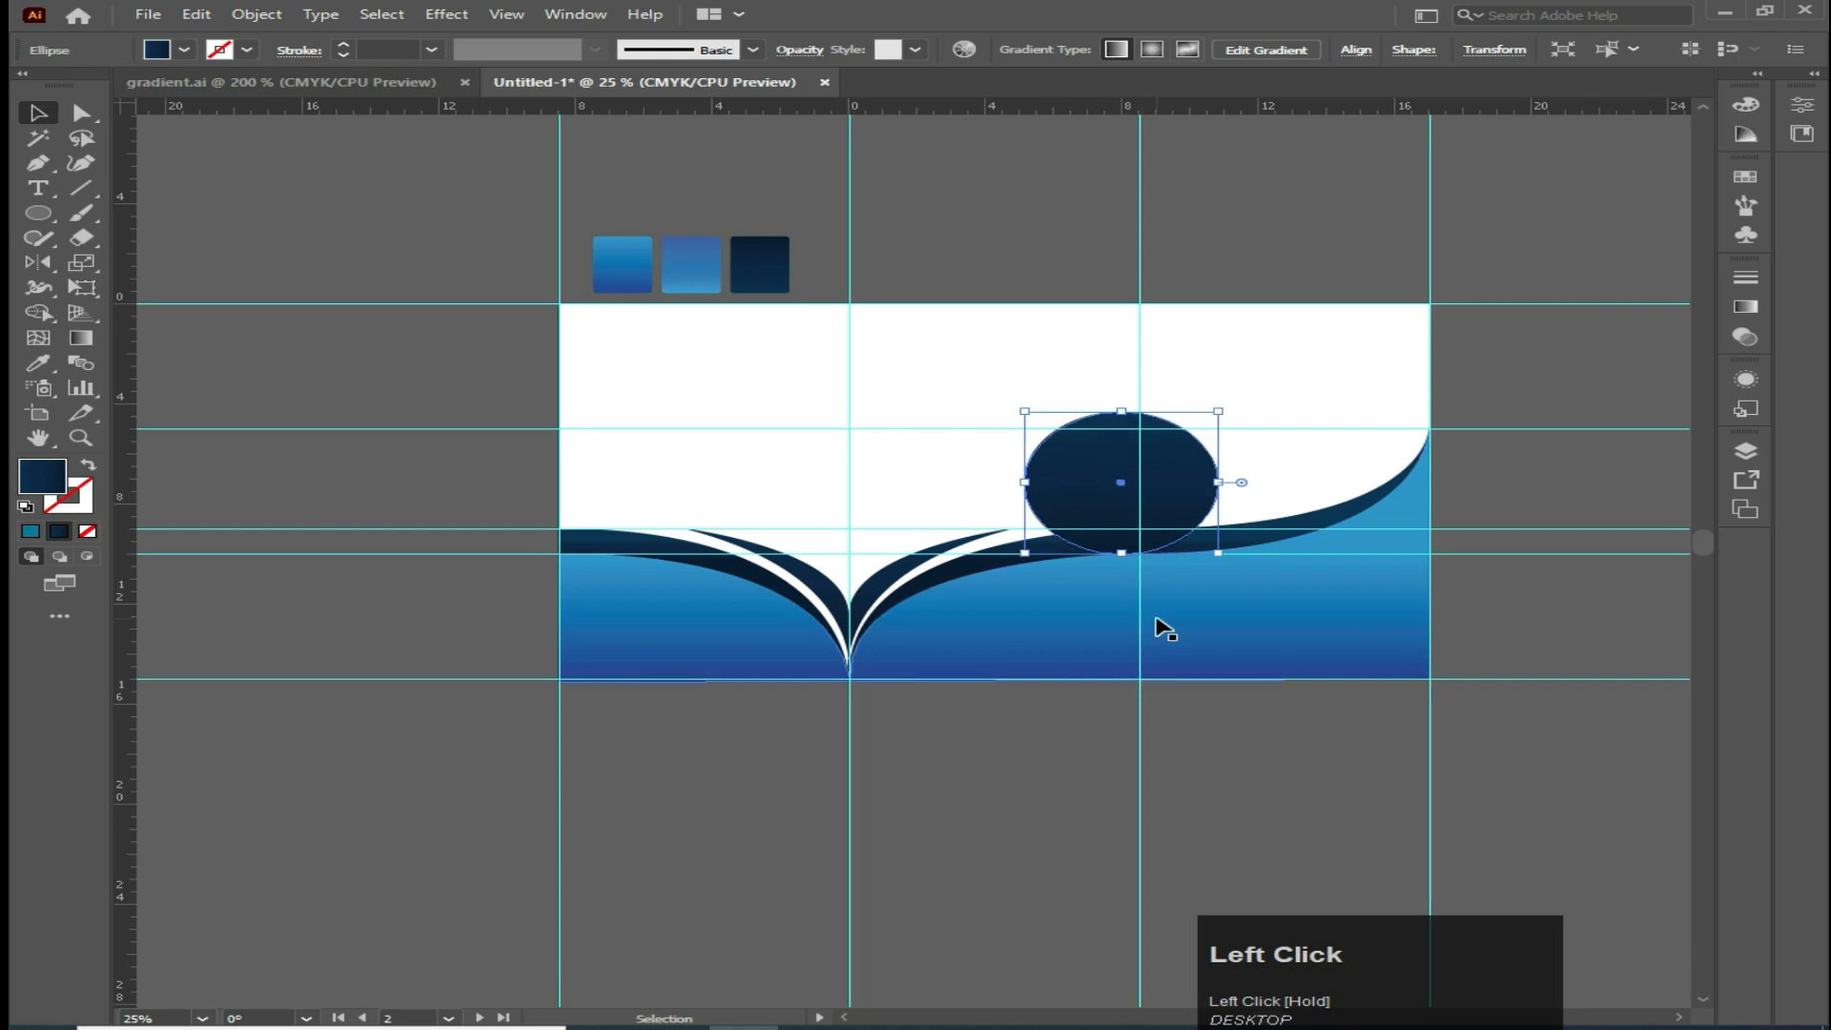
key(Up)
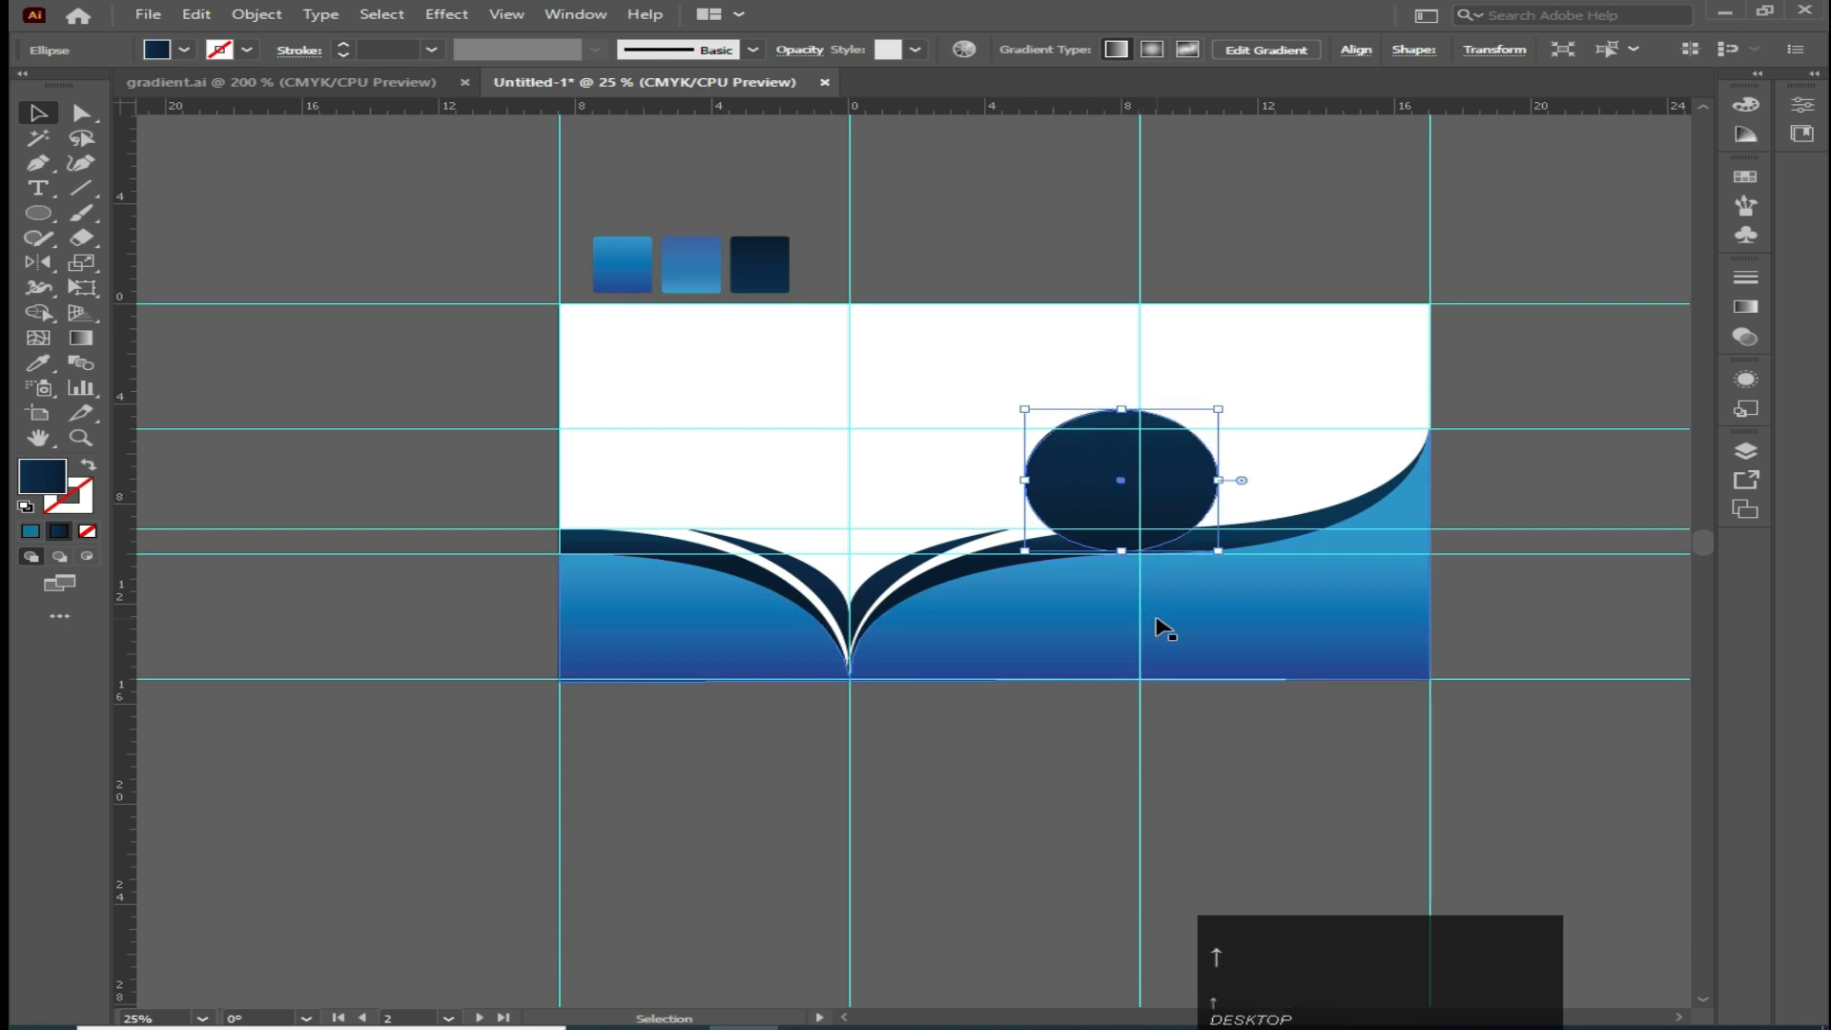
key(Up)
key(Up)
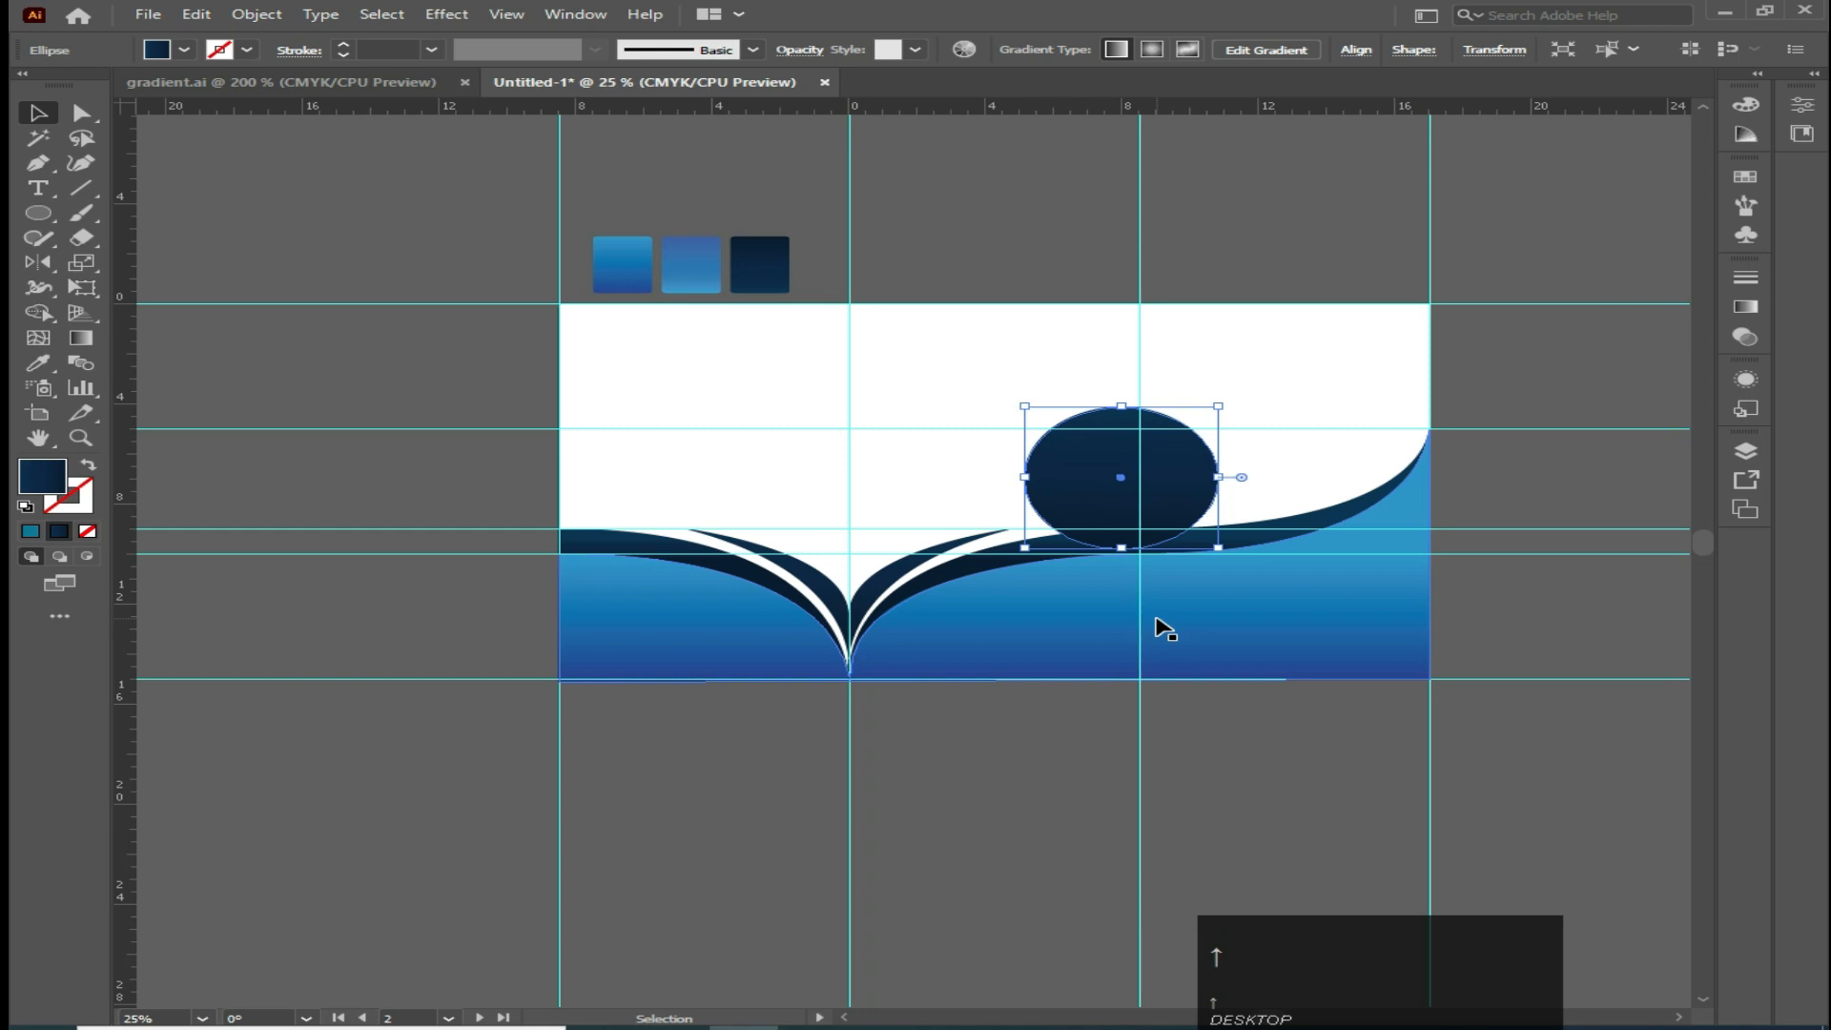
key(Down)
key(Down)
key(Down)
key(Down)
key(Down)
key(Down)
key(Down)
key(Down)
key(Down)
key(Down)
key(Down)
key(Down)
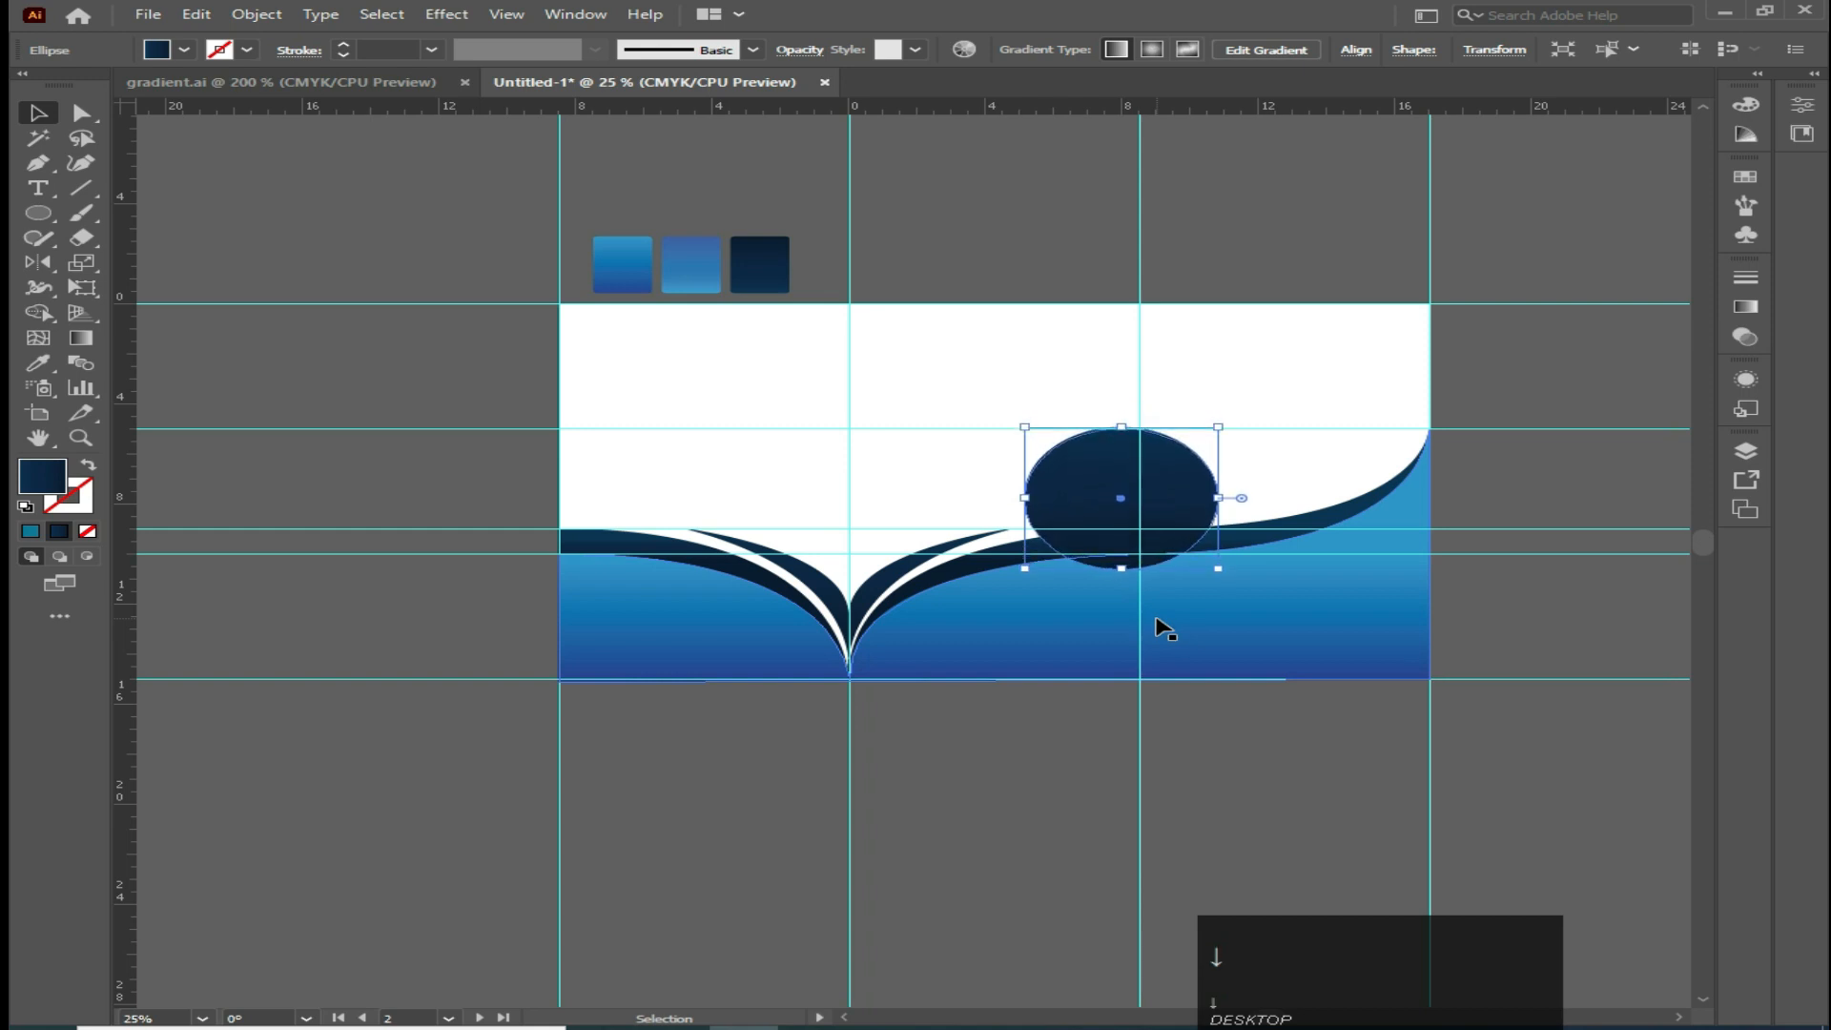
key(Down)
key(Down)
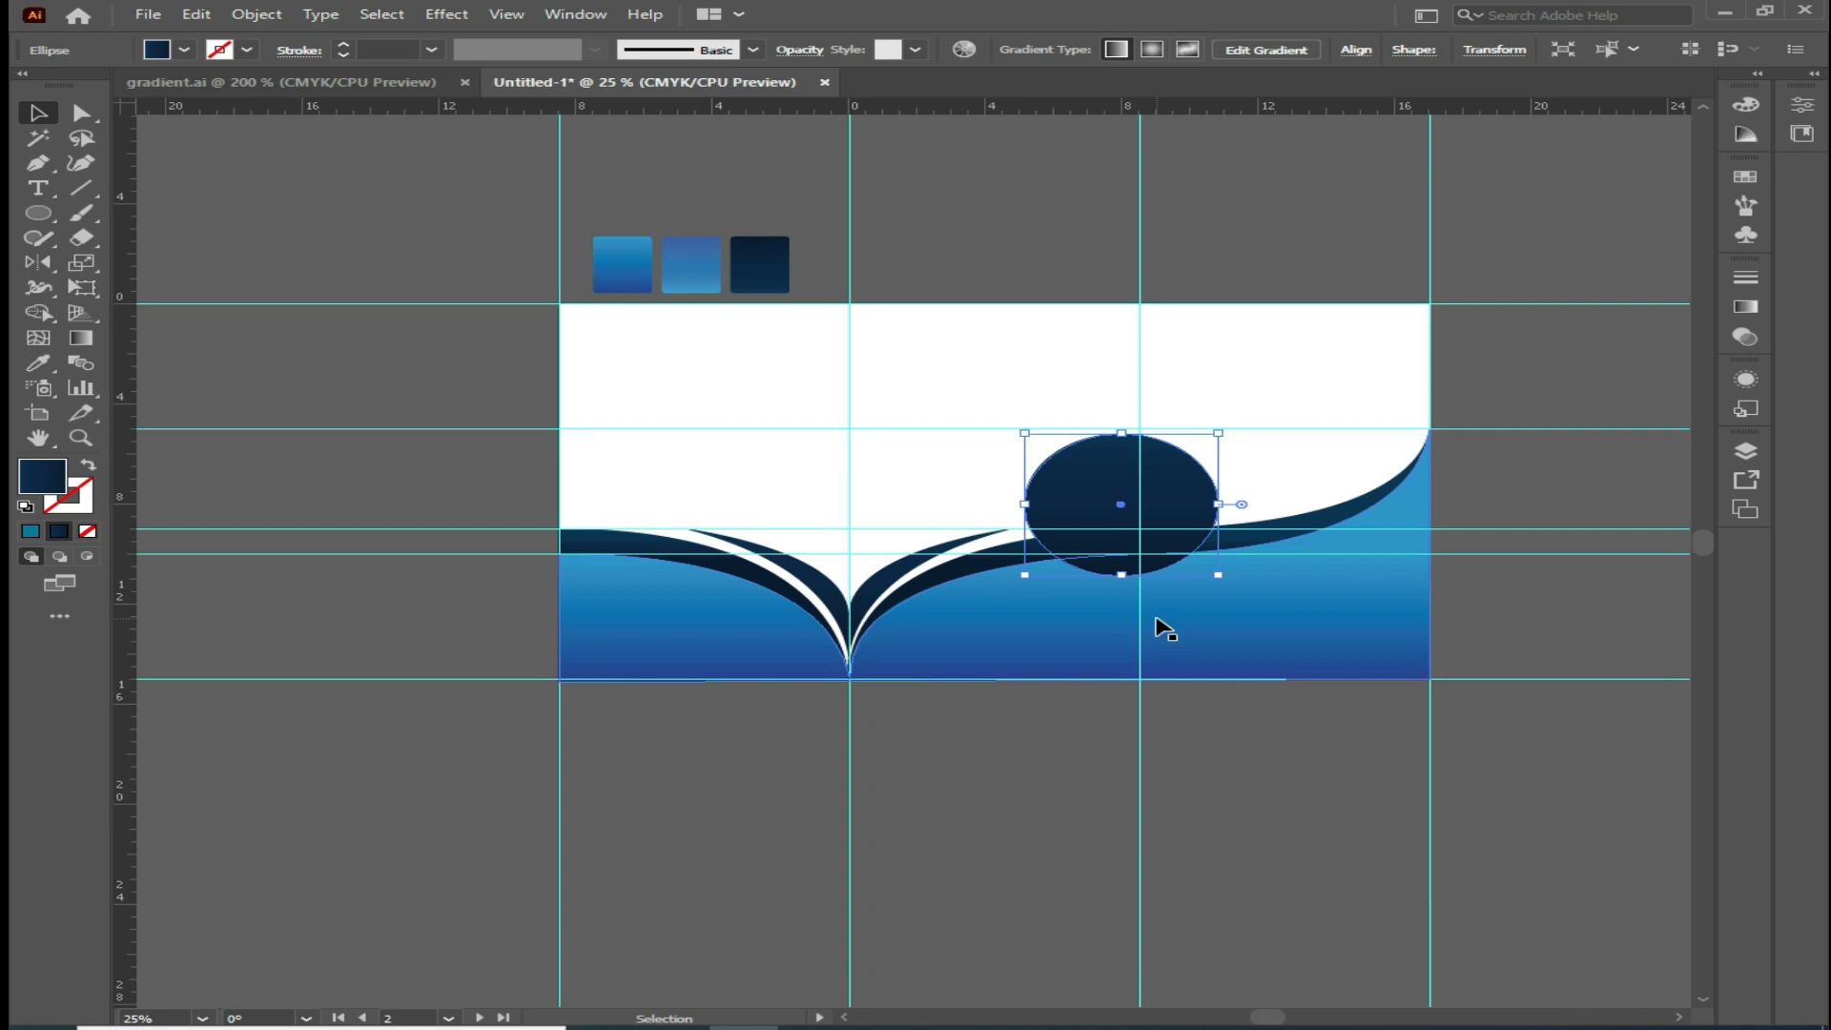
Send the navy circle to the back behind the waves
right_click(1130, 508)
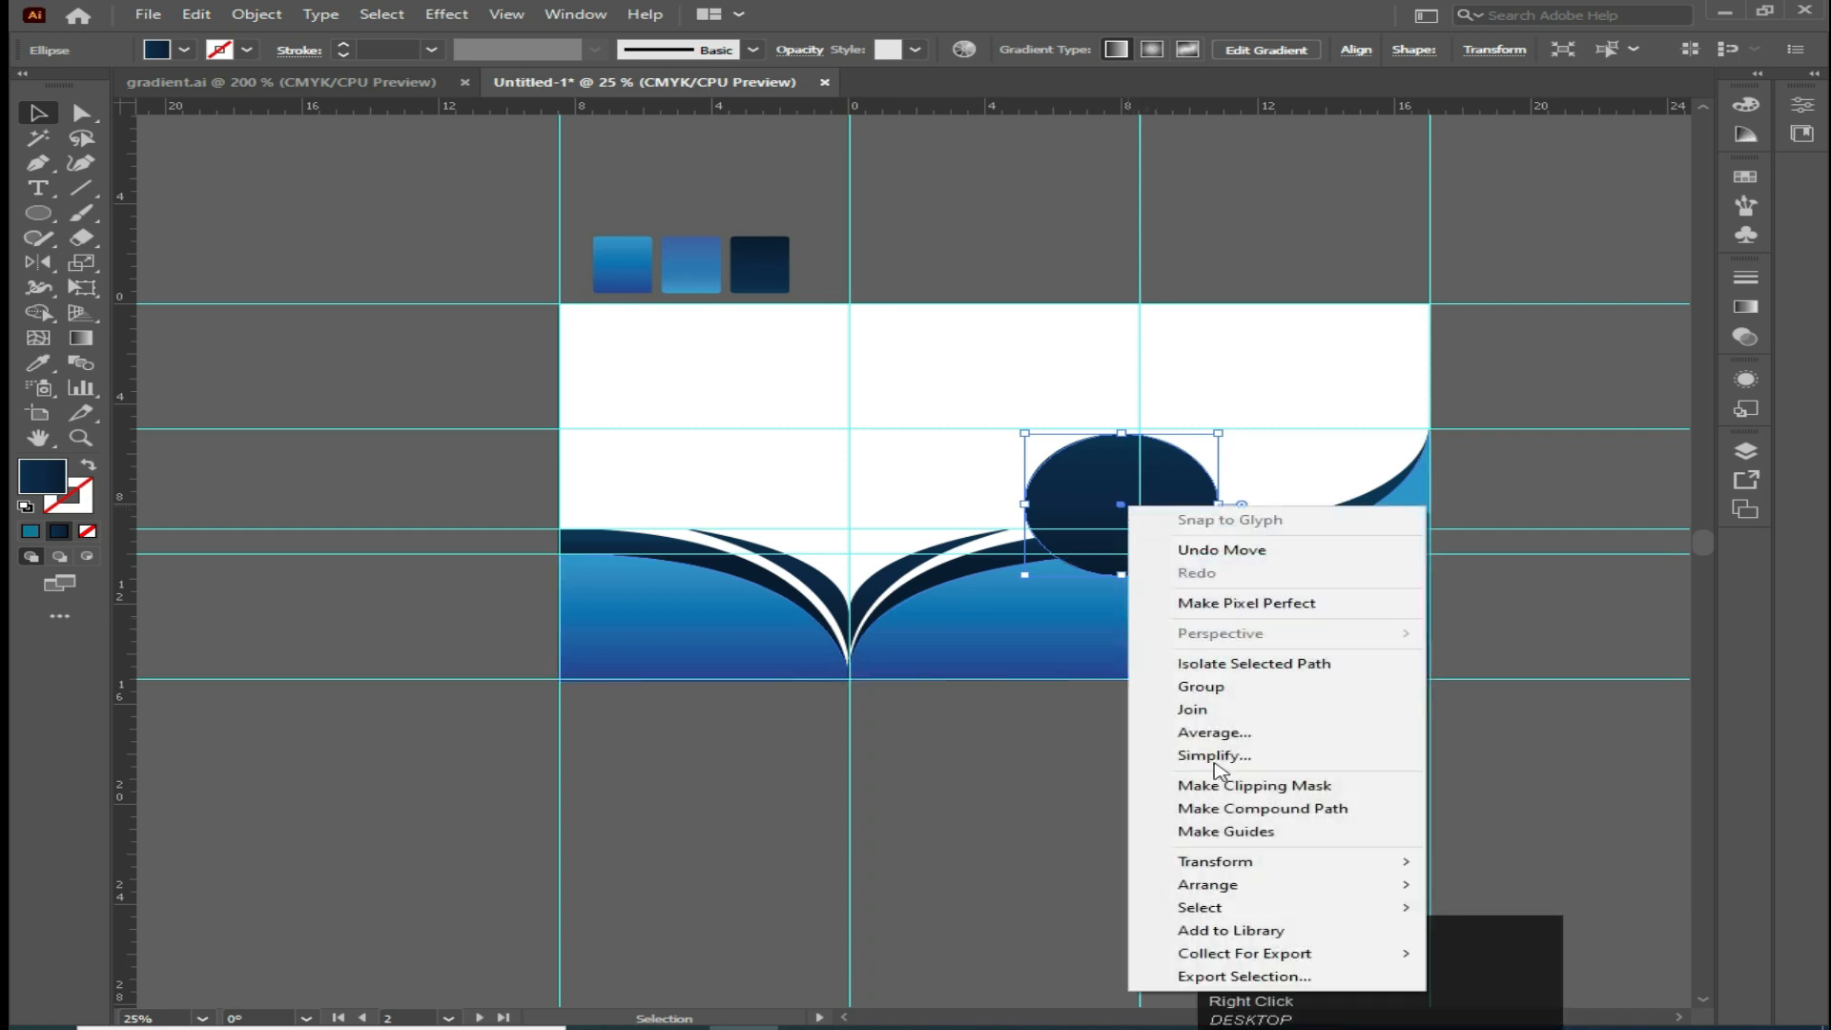
mouse_move(1237, 889)
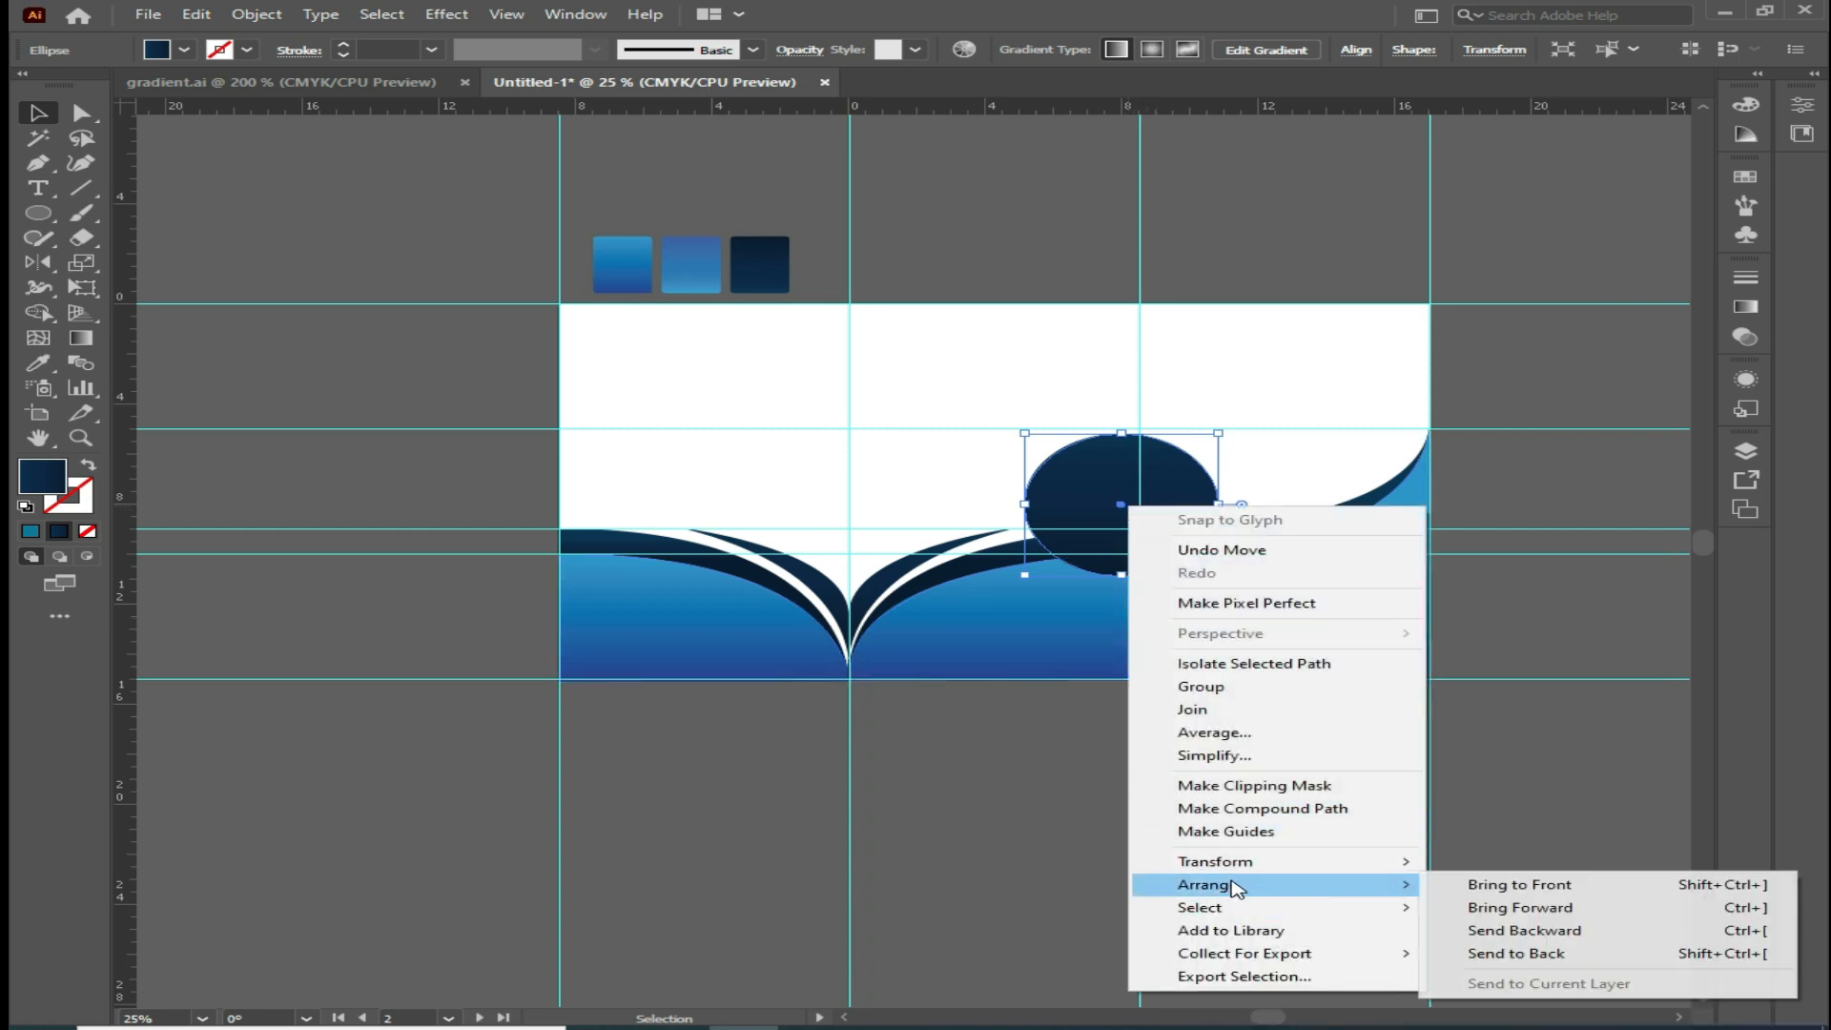
click(1542, 955)
Paste a copy of the circle in front of it and shrink it slightly
click(389, 212)
click(1112, 483)
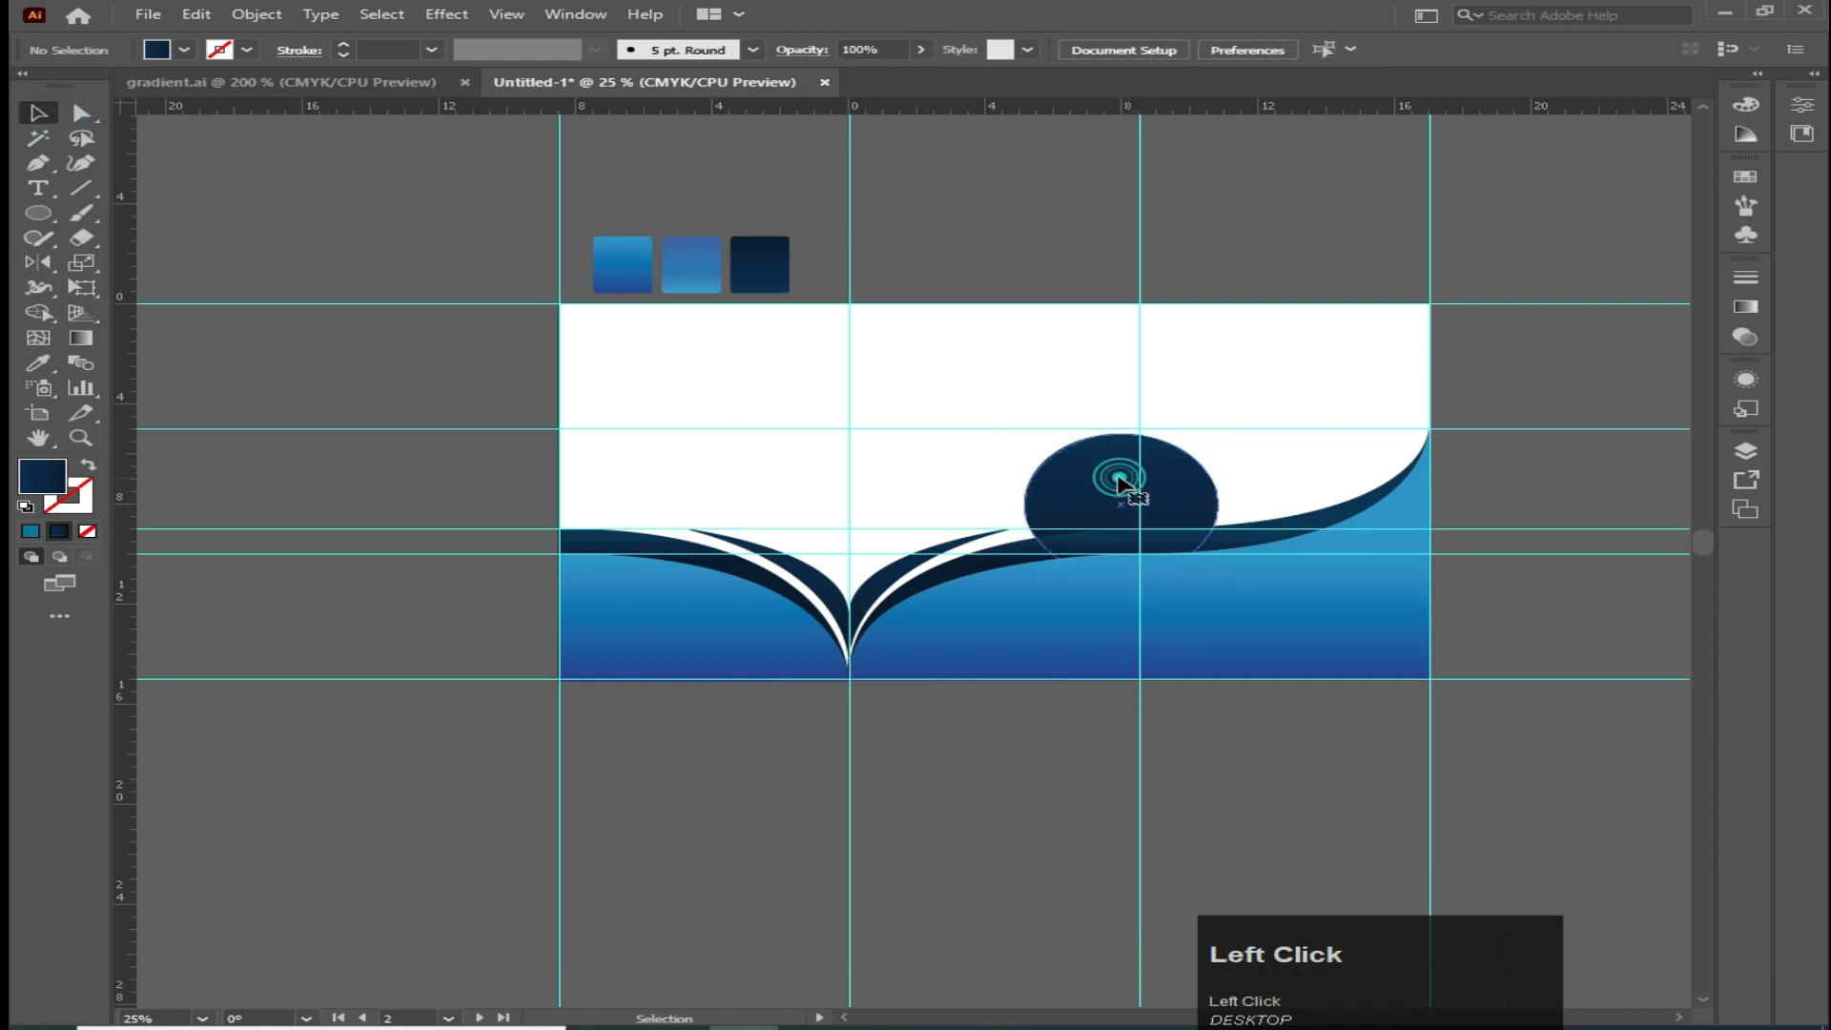
click(196, 15)
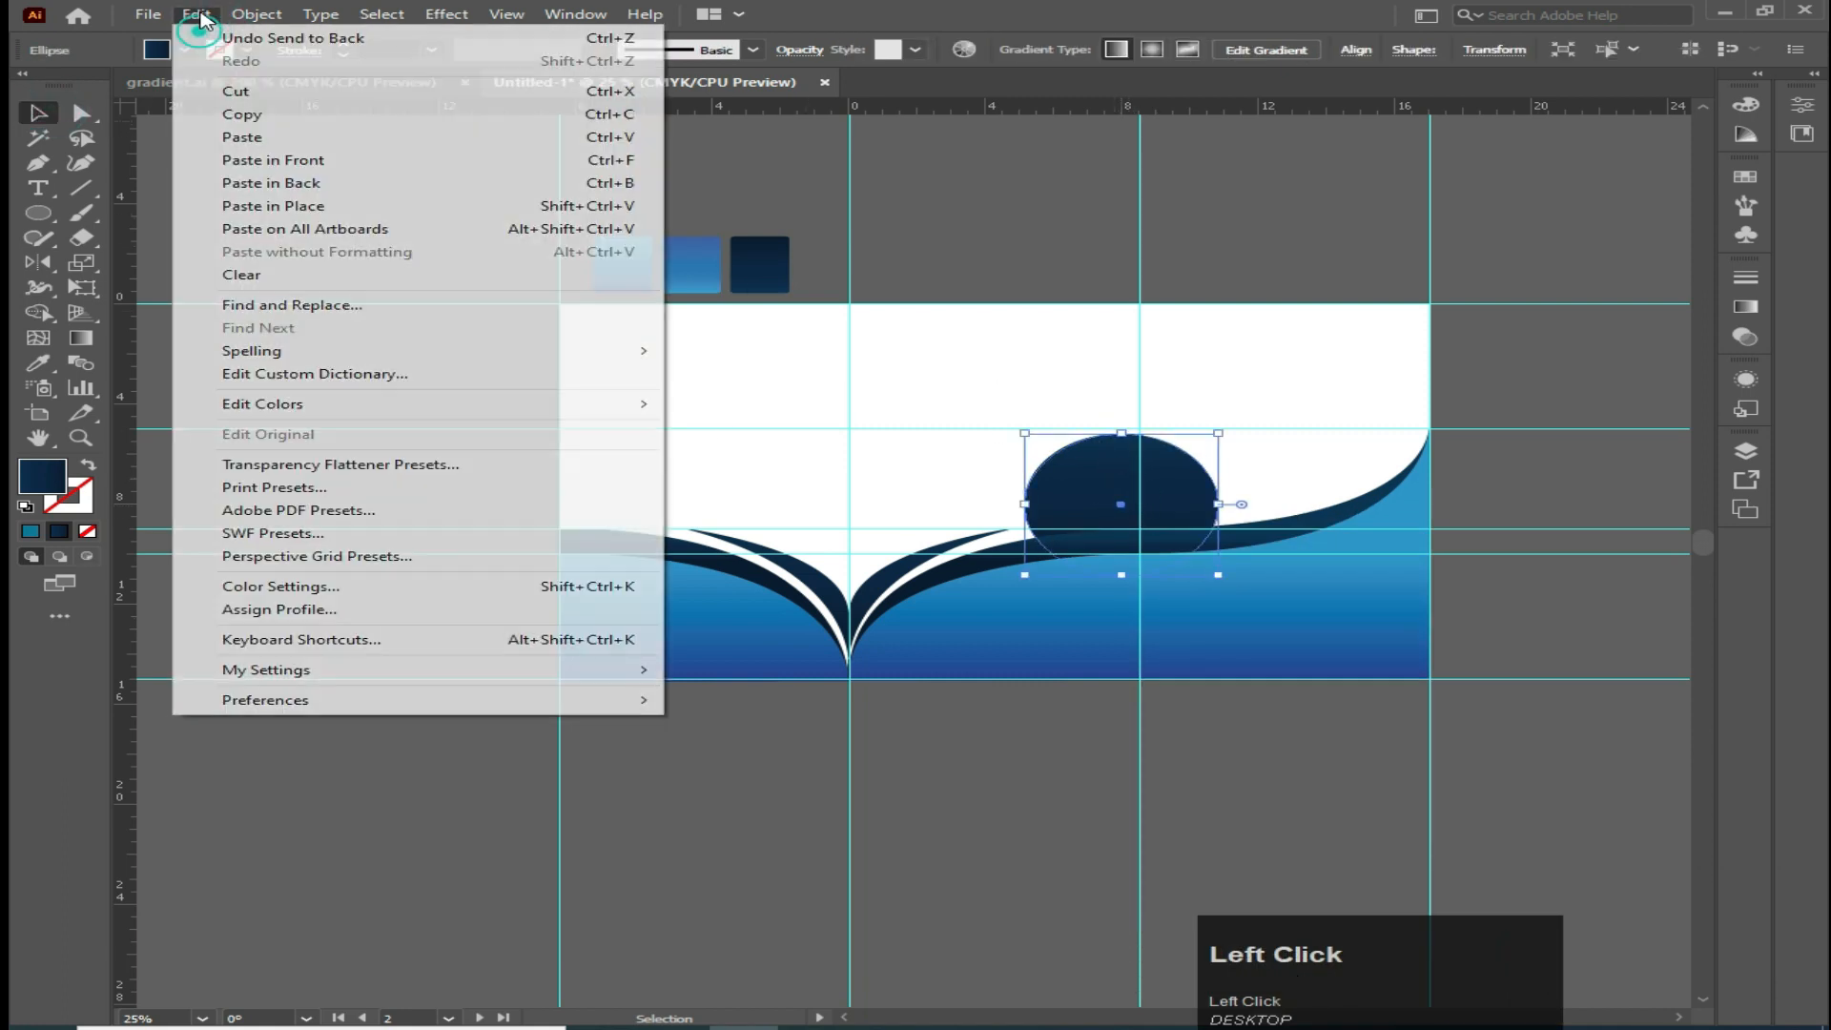
click(278, 160)
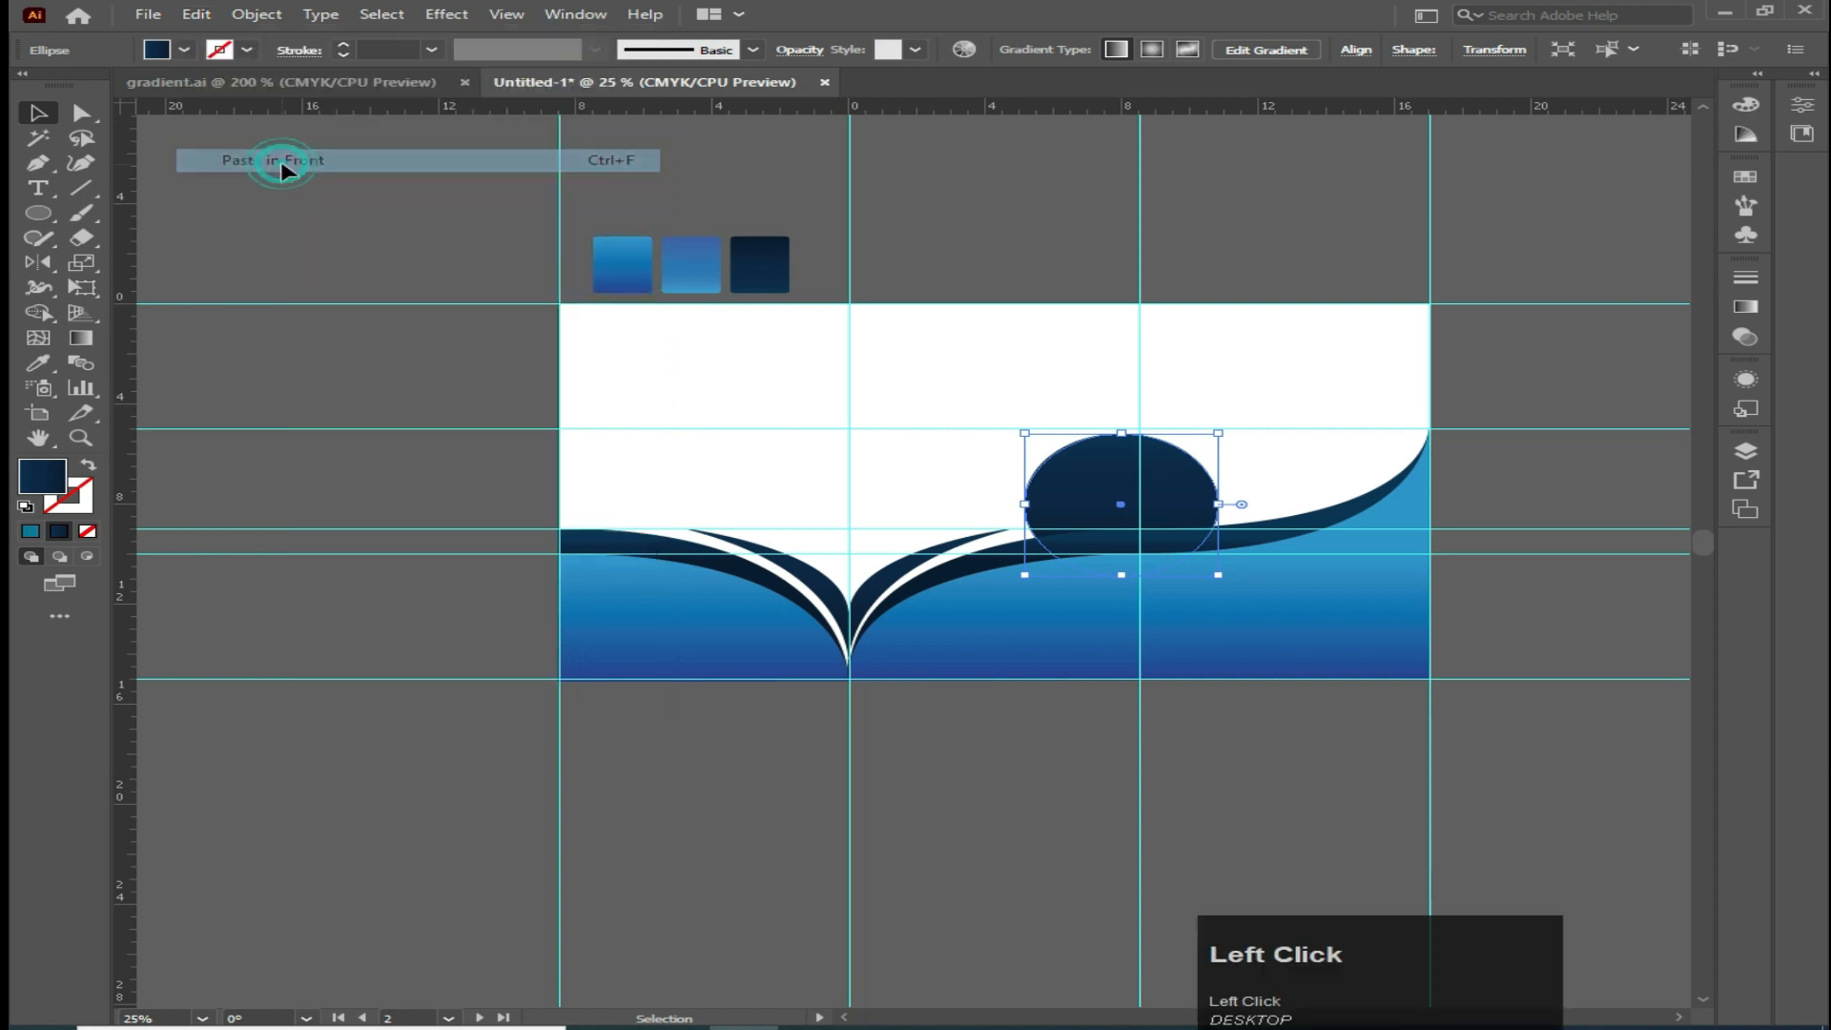
drag(1024, 433, 1034, 437)
Fill the front circle copy with white to form a navy ring
click(182, 50)
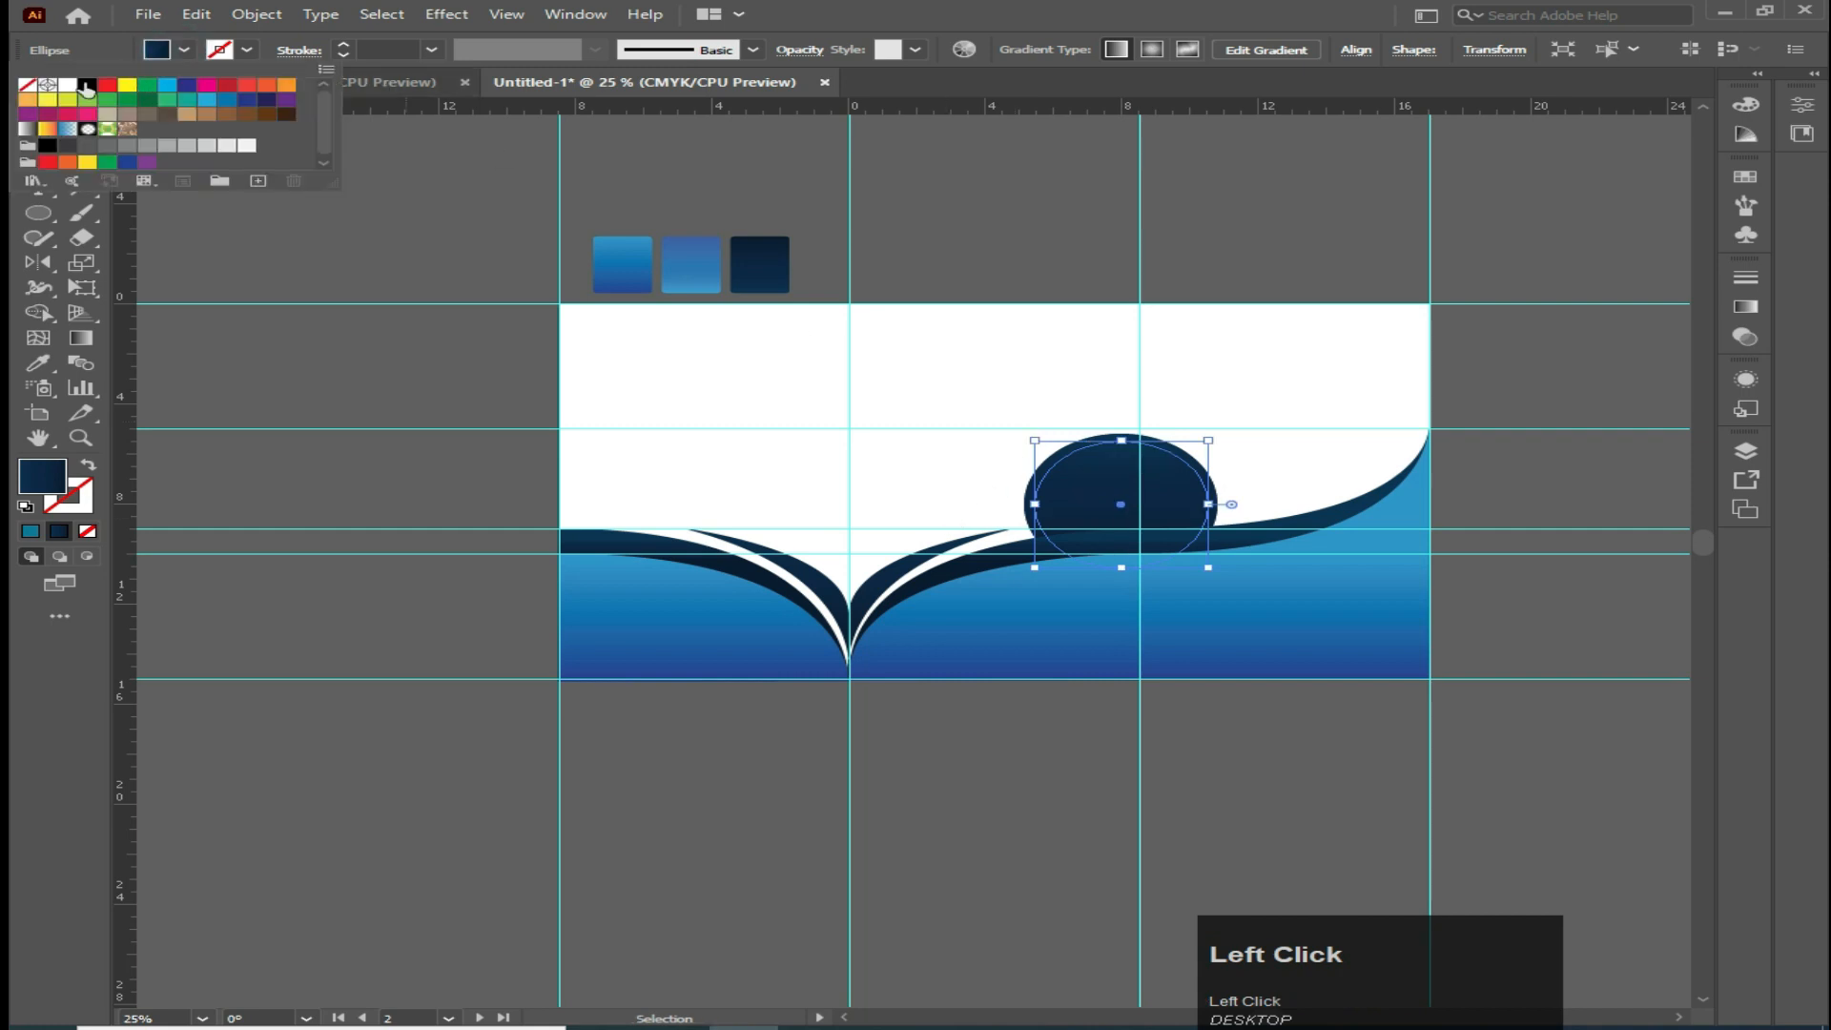
click(68, 86)
click(410, 225)
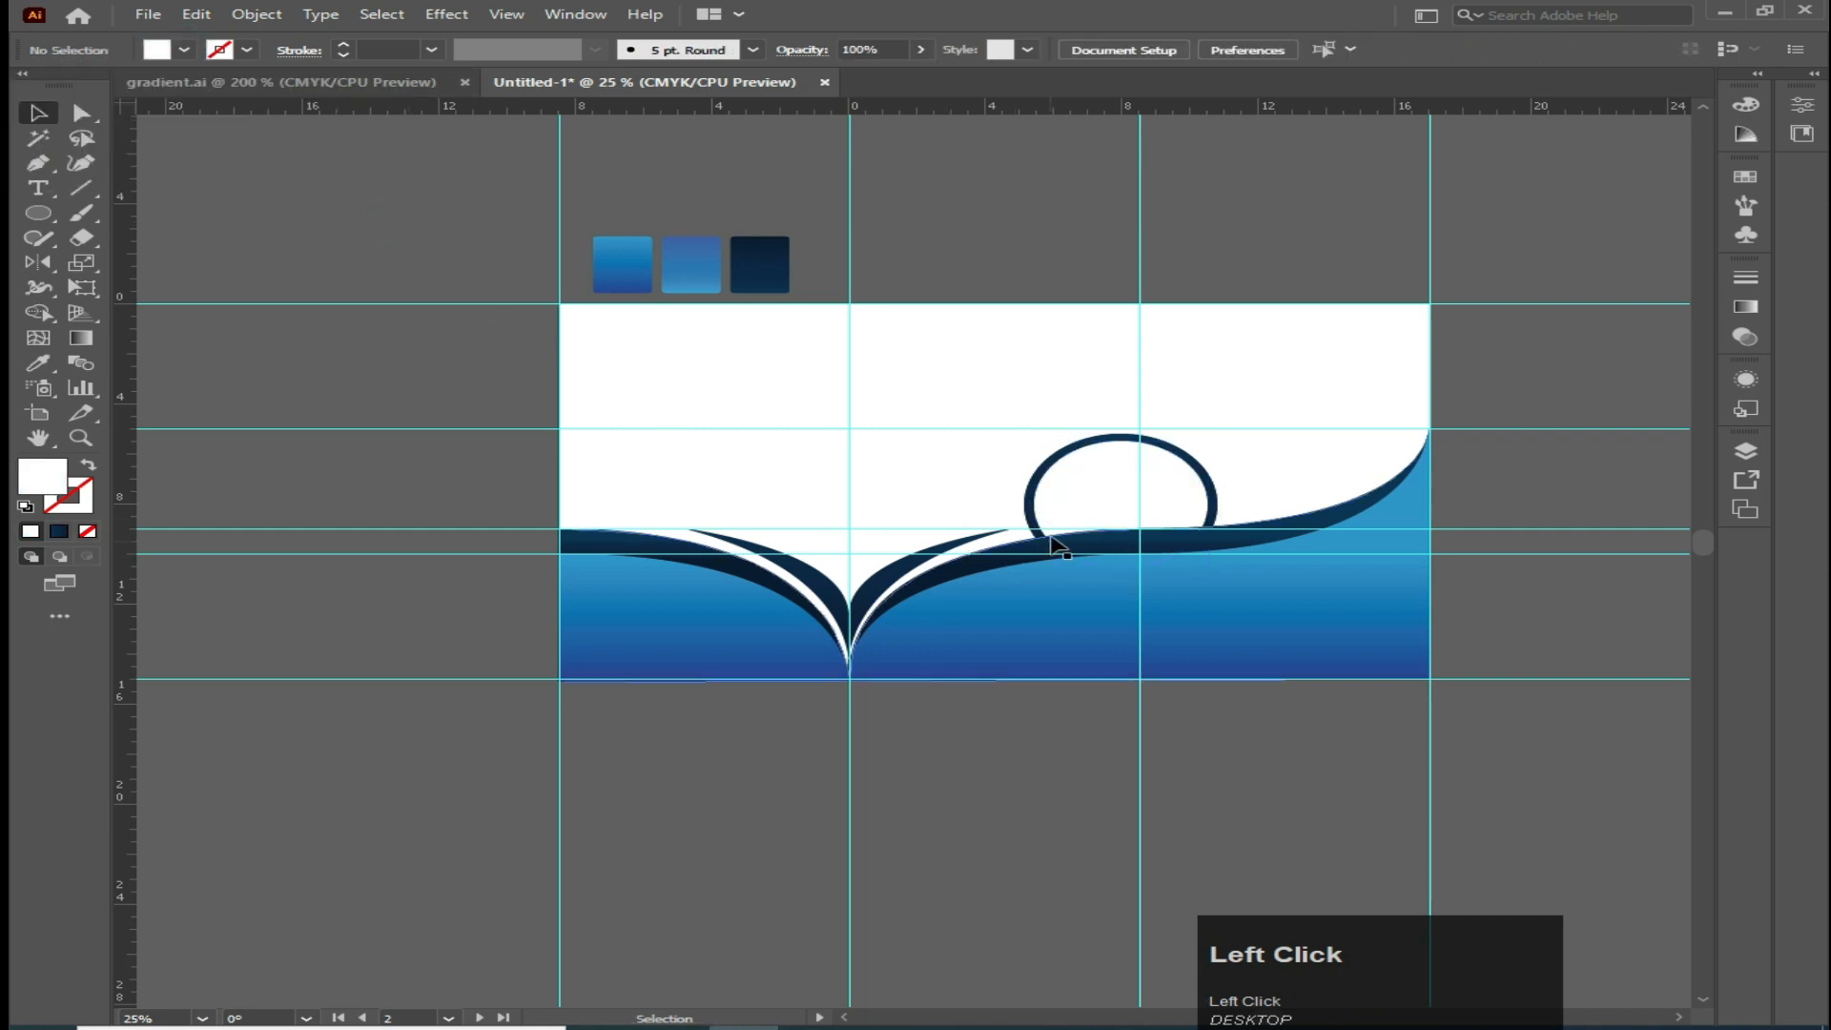
Enlarge the navy back circle from its centre and nudge it down to thicken the ring
click(1066, 448)
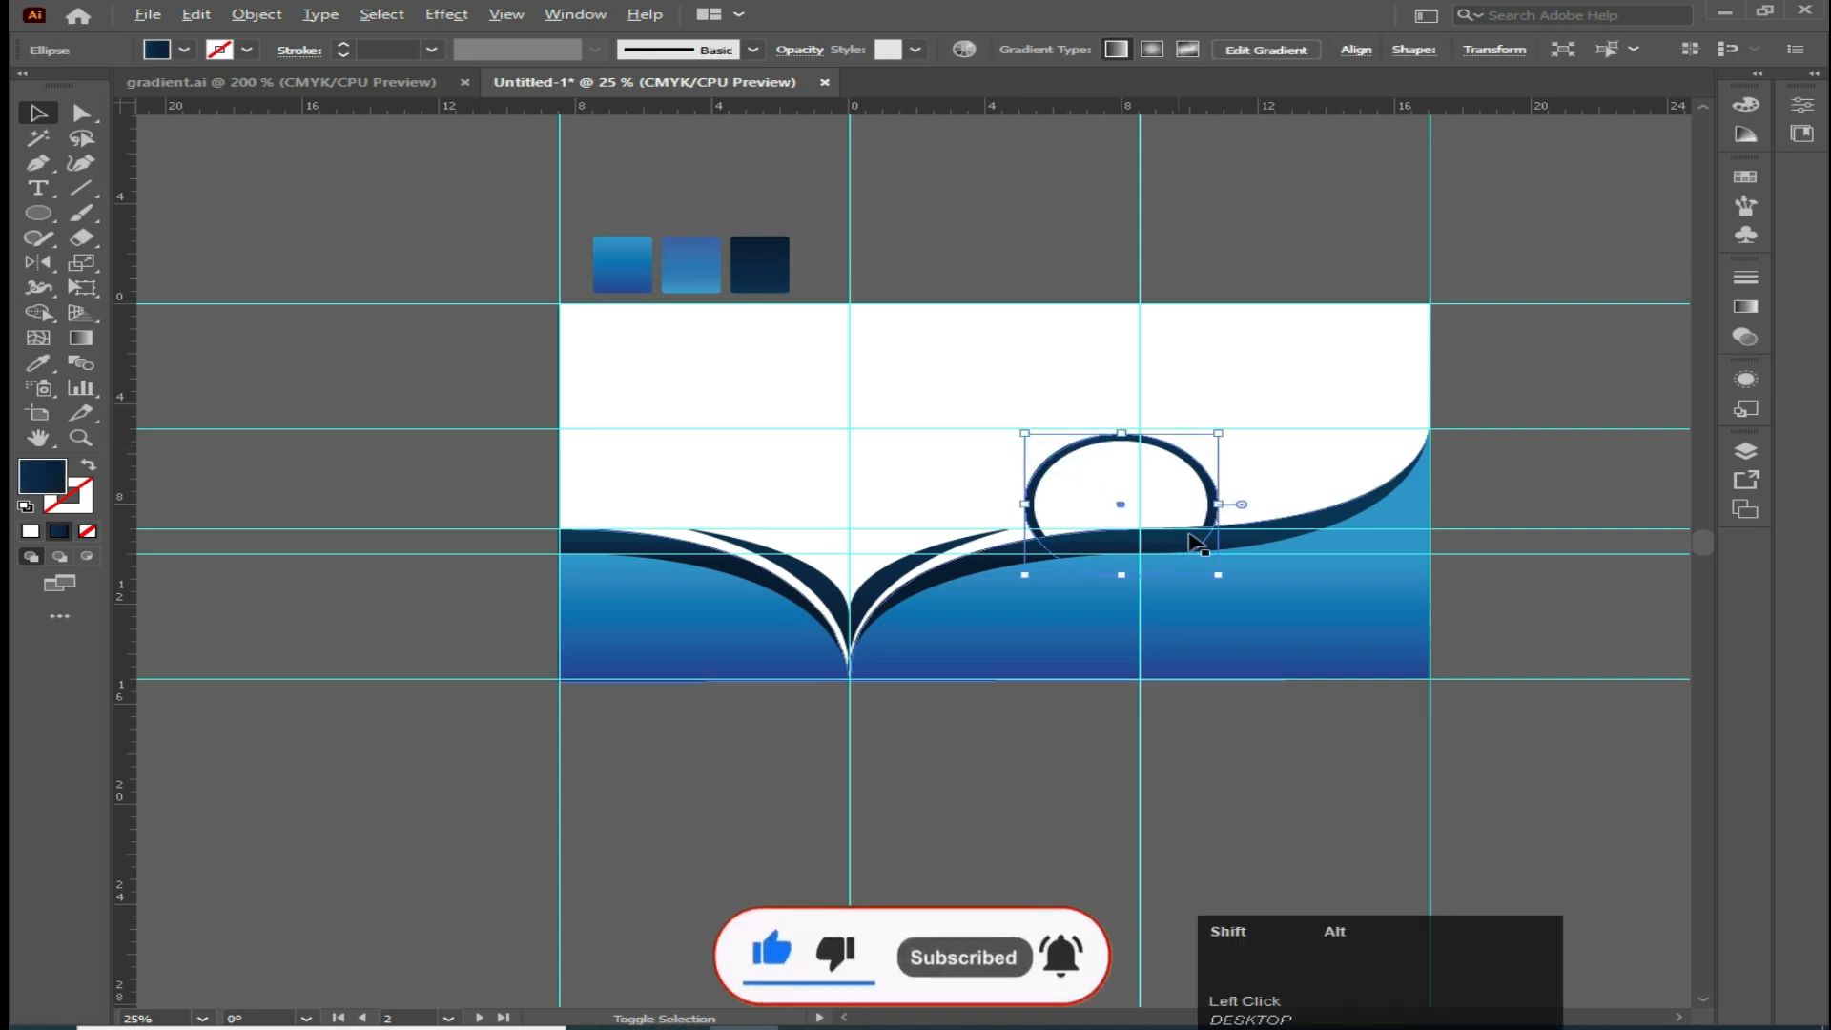
drag(1218, 575, 1228, 582)
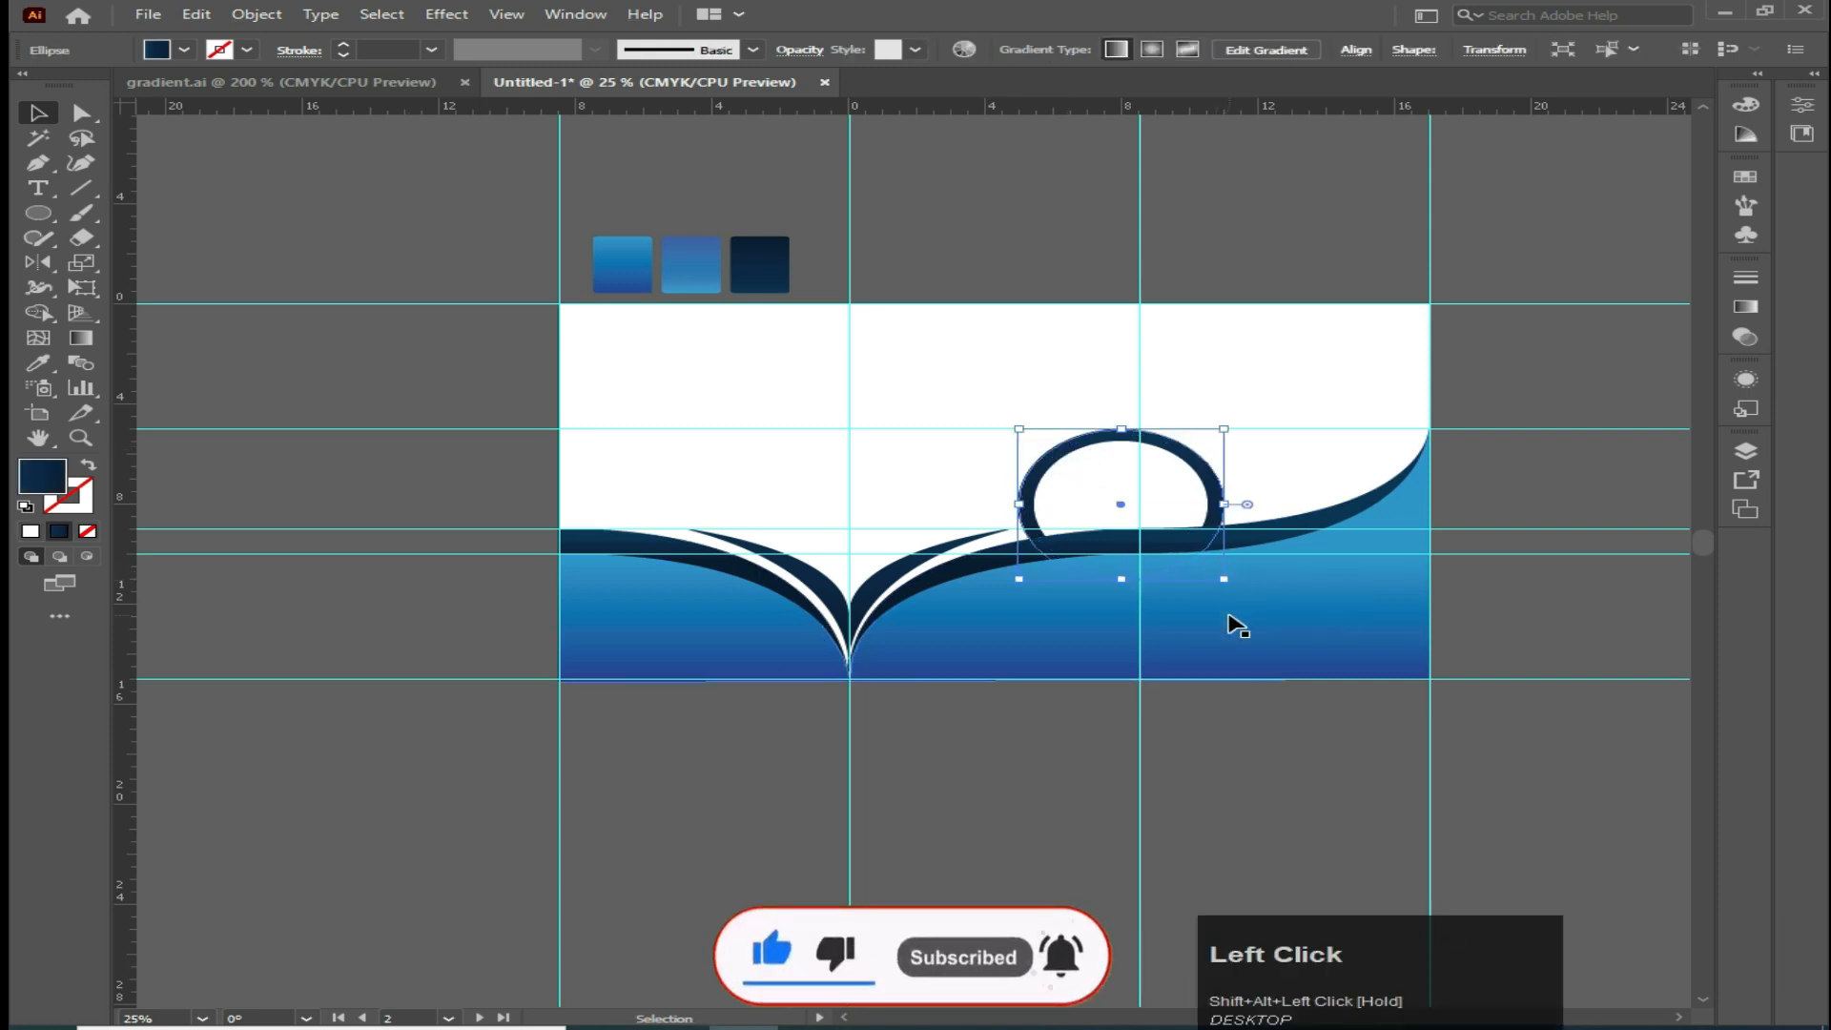
key(Down)
key(Down)
key(Down)
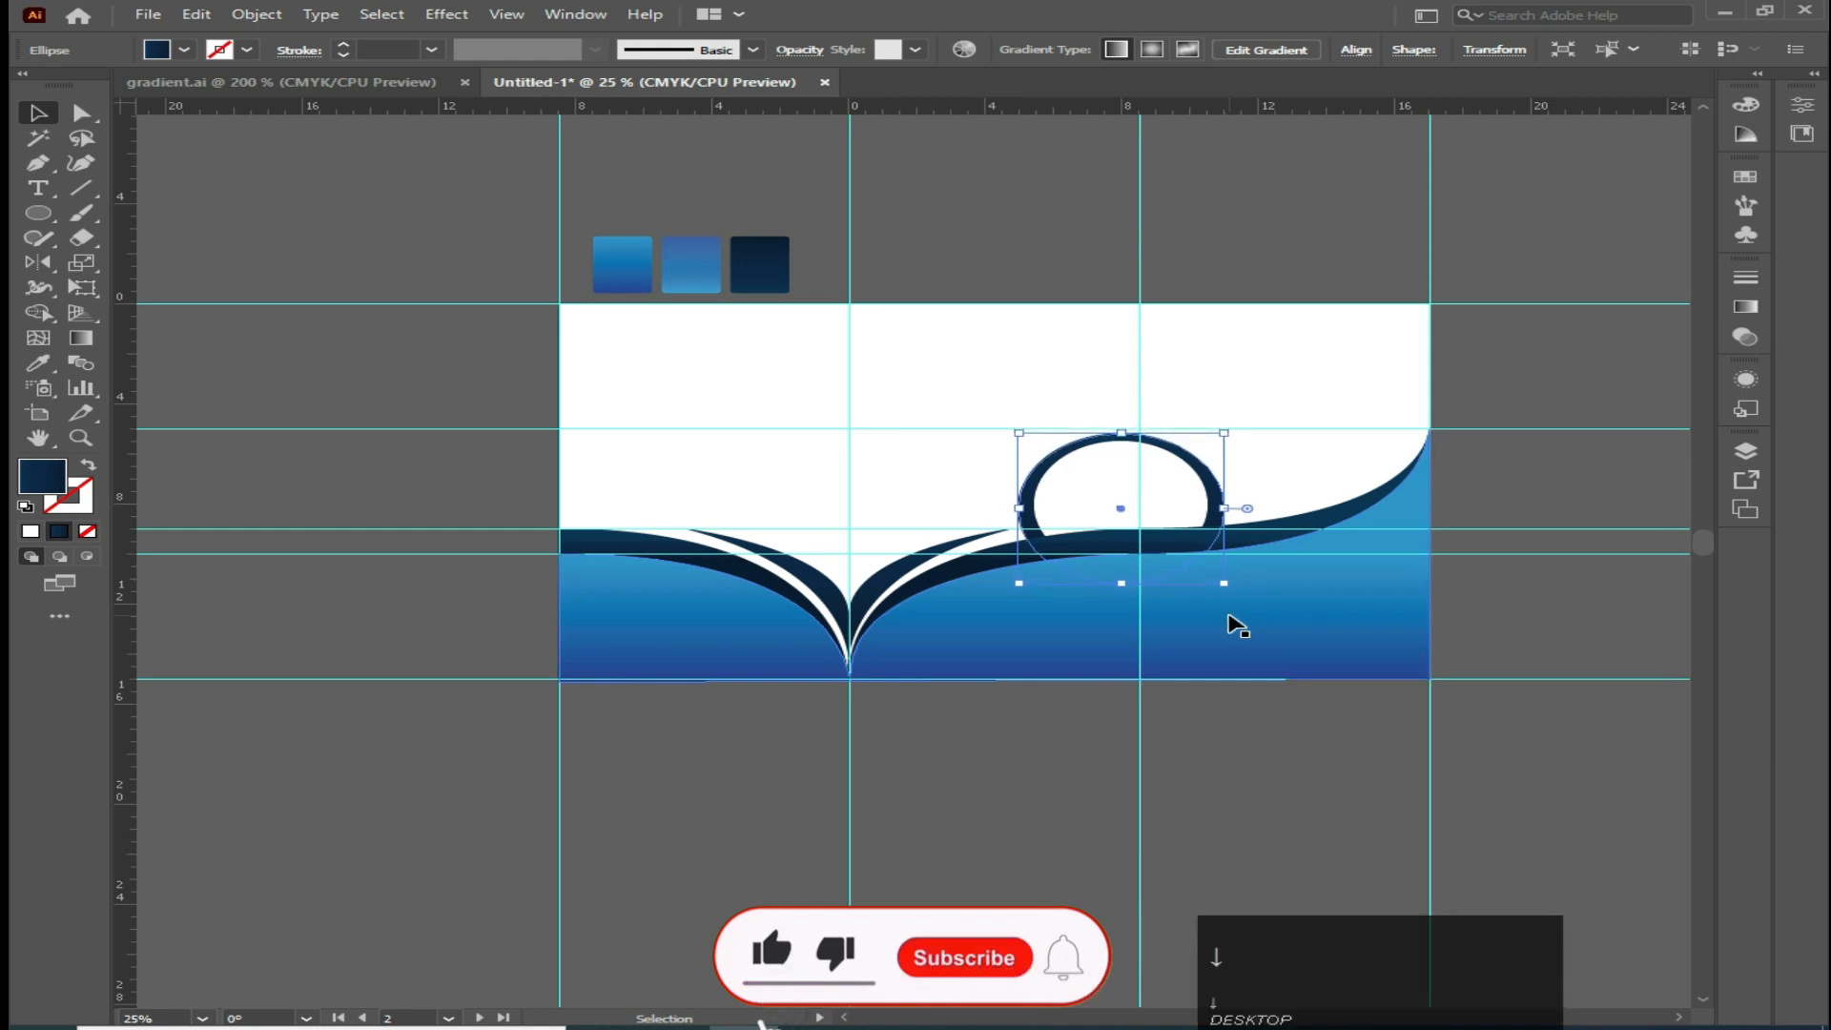
click(38, 113)
click(452, 259)
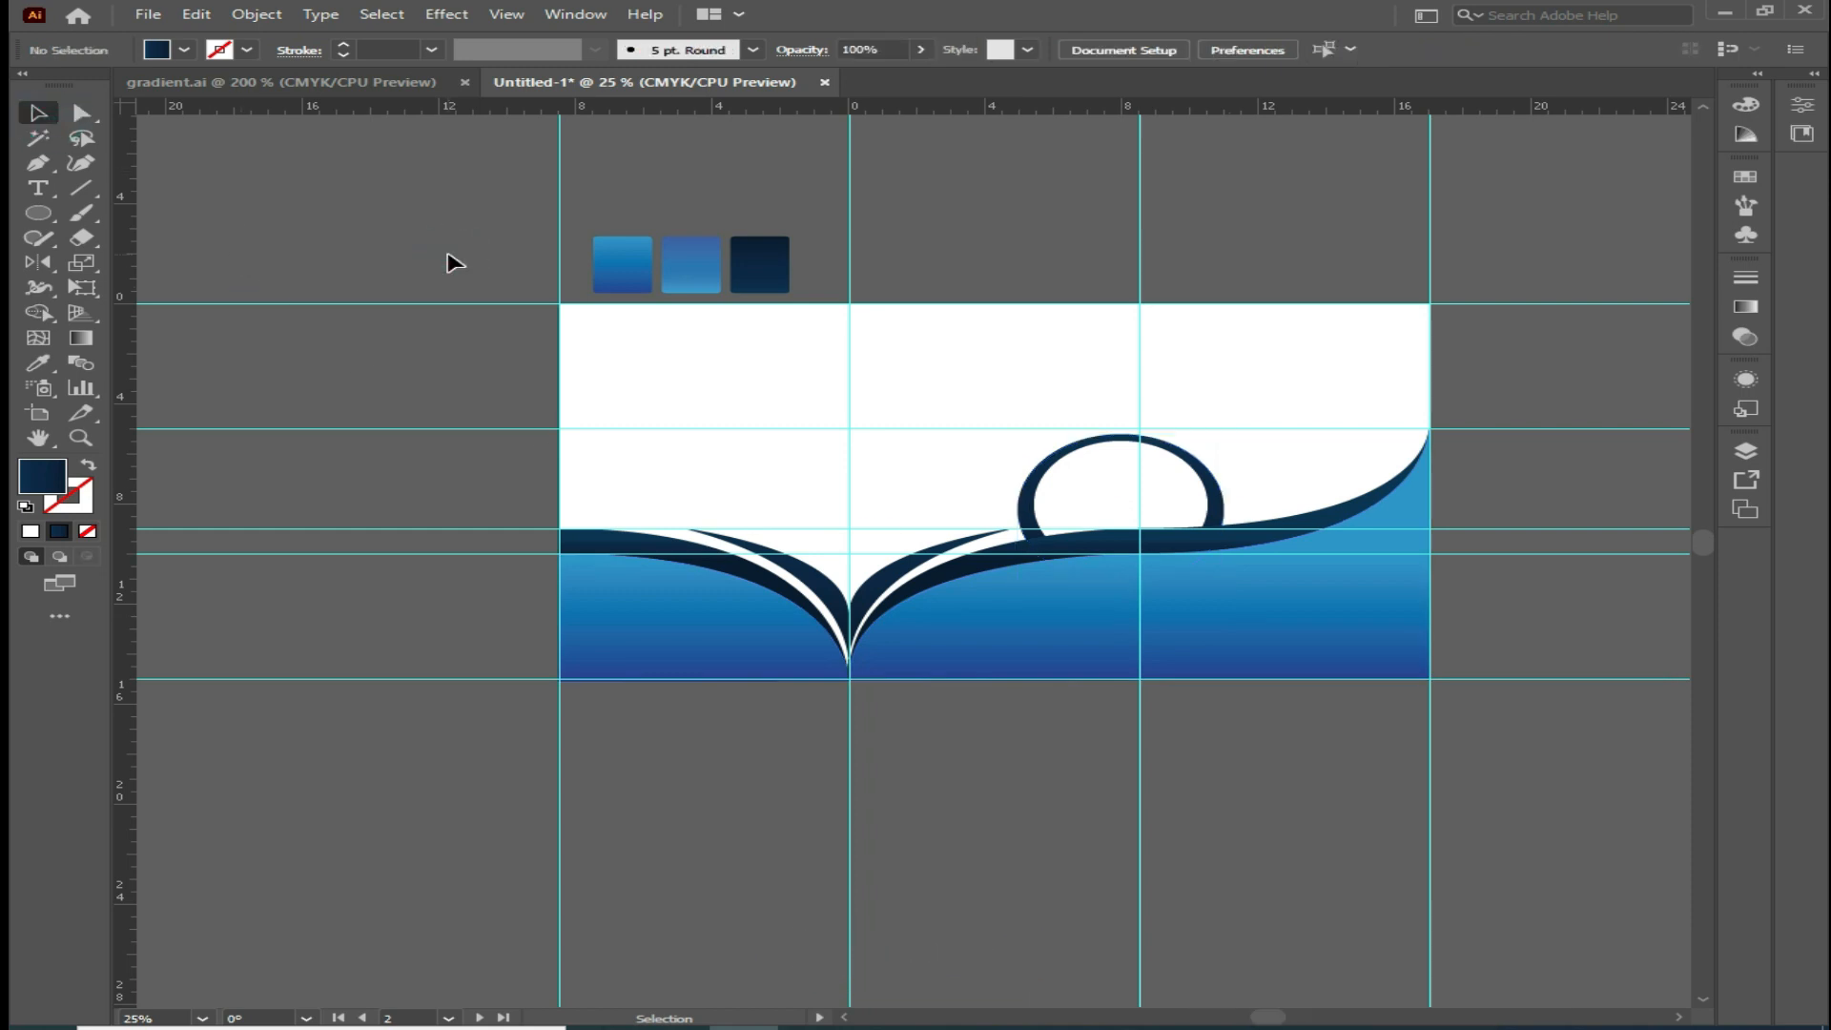
click(1071, 494)
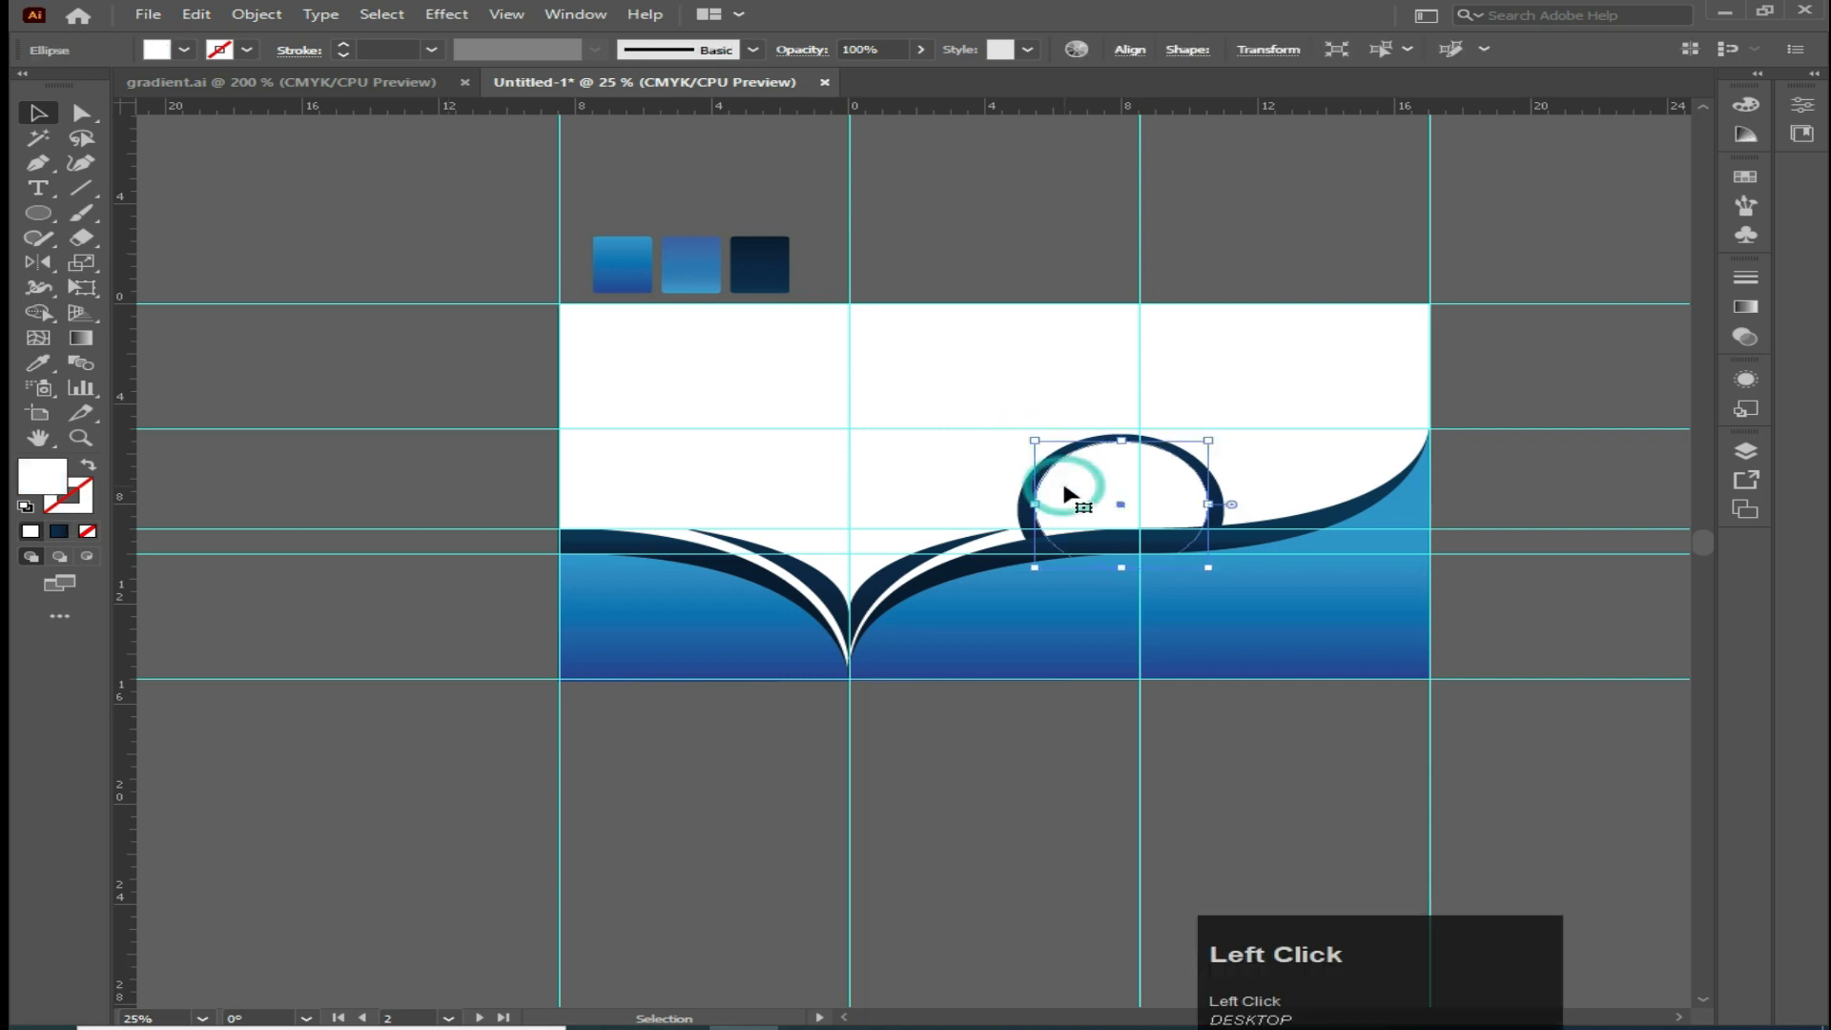
click(146, 14)
click(336, 496)
click(684, 786)
Open File Explorer and drag the photo pexels-cowomen-2041390 from Saved Pictures onto the brochure
click(34, 1028)
click(46, 852)
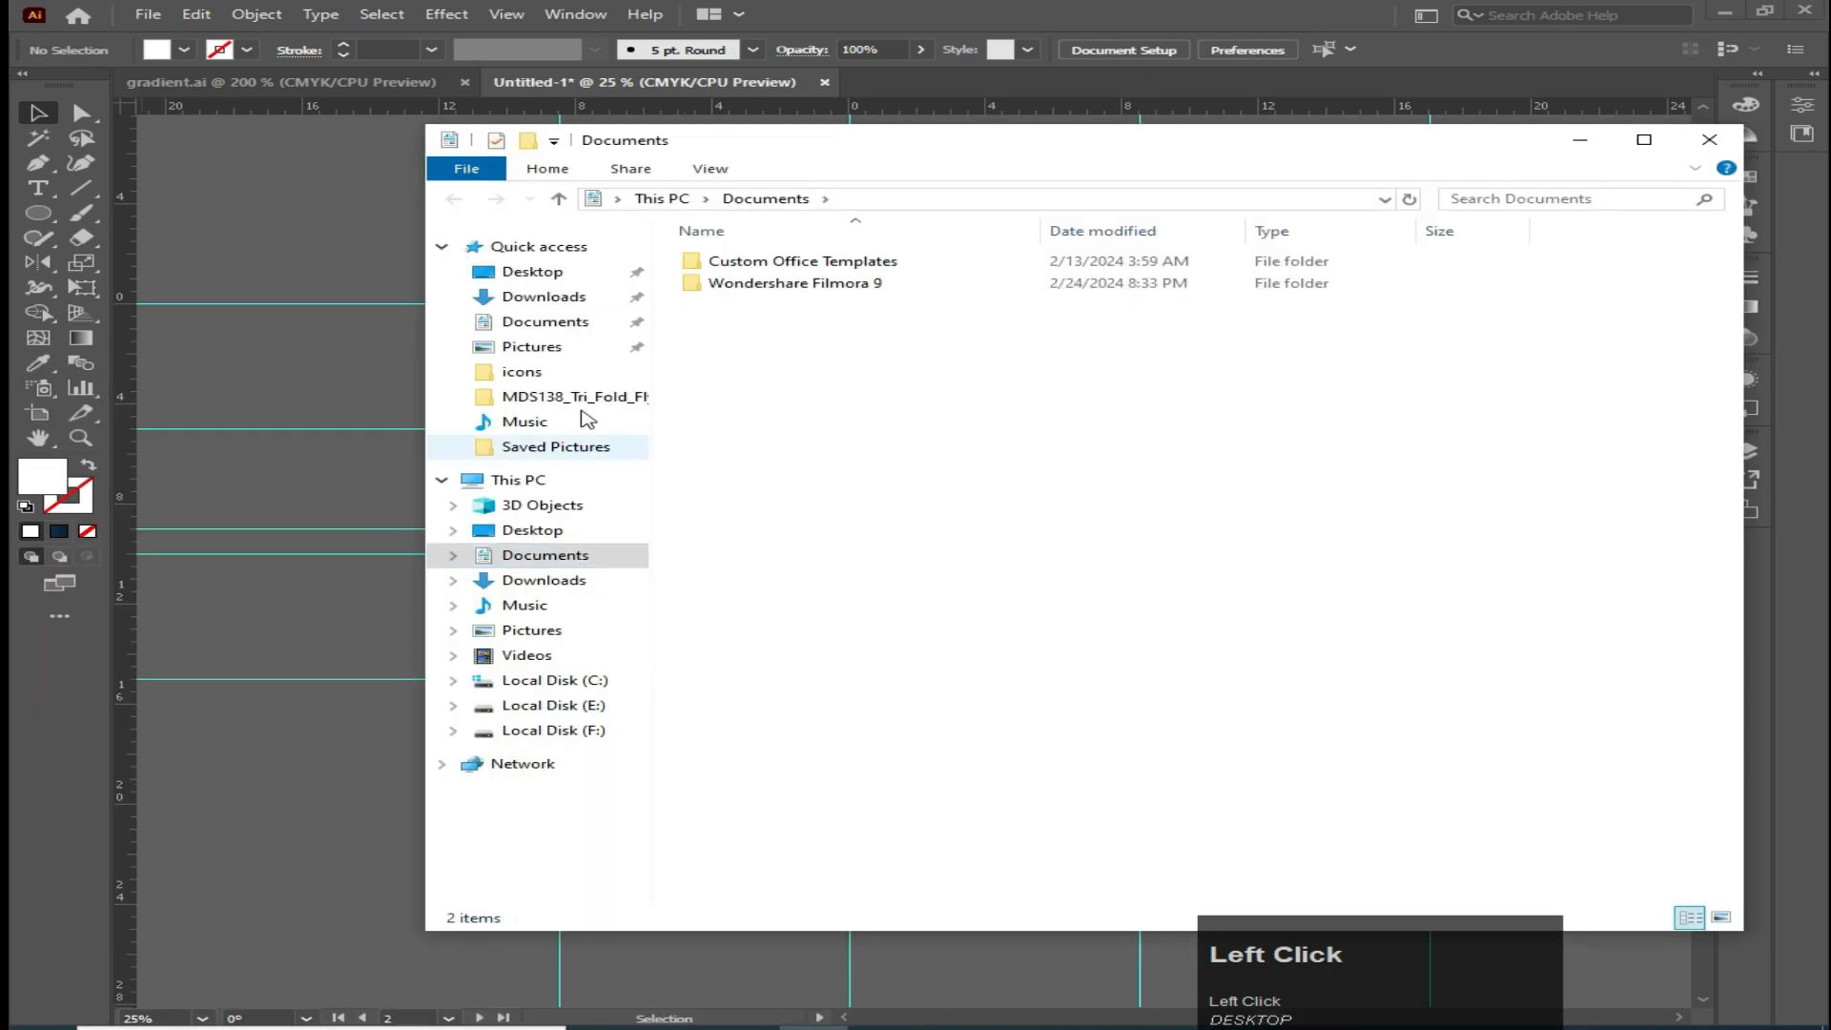
click(572, 448)
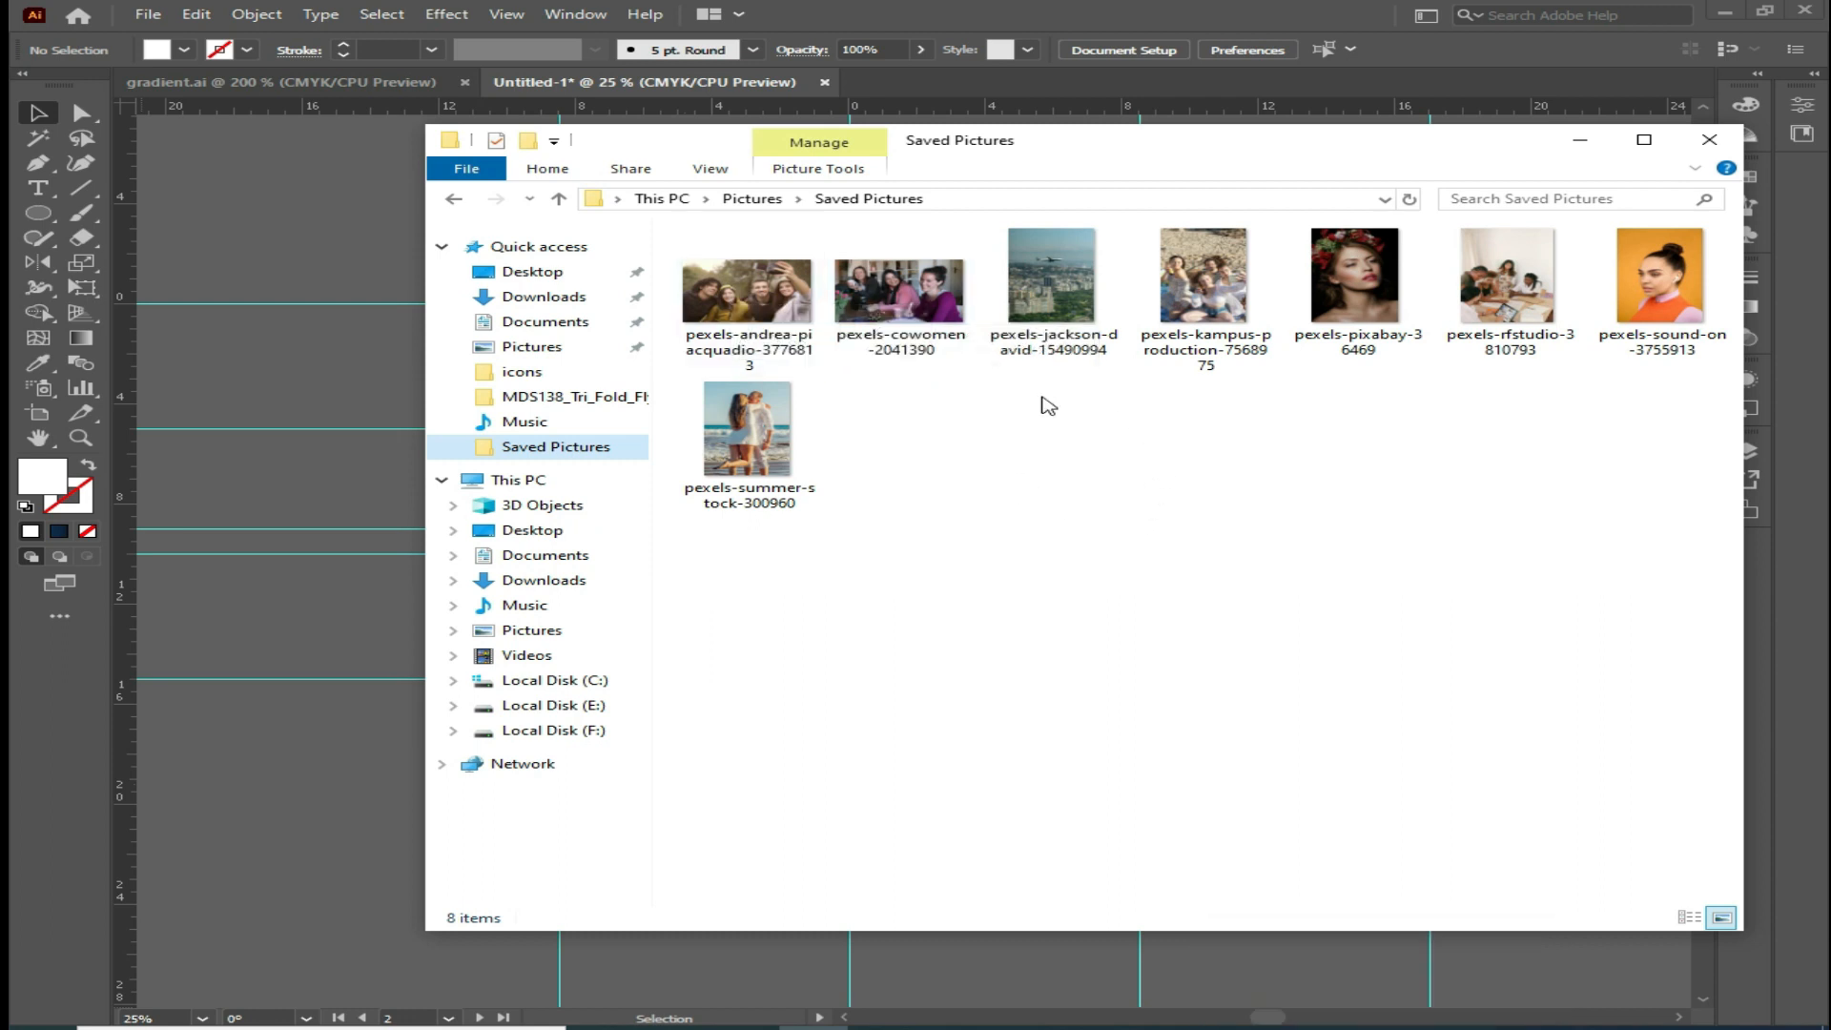
drag(891, 295, 1015, 679)
click(1003, 673)
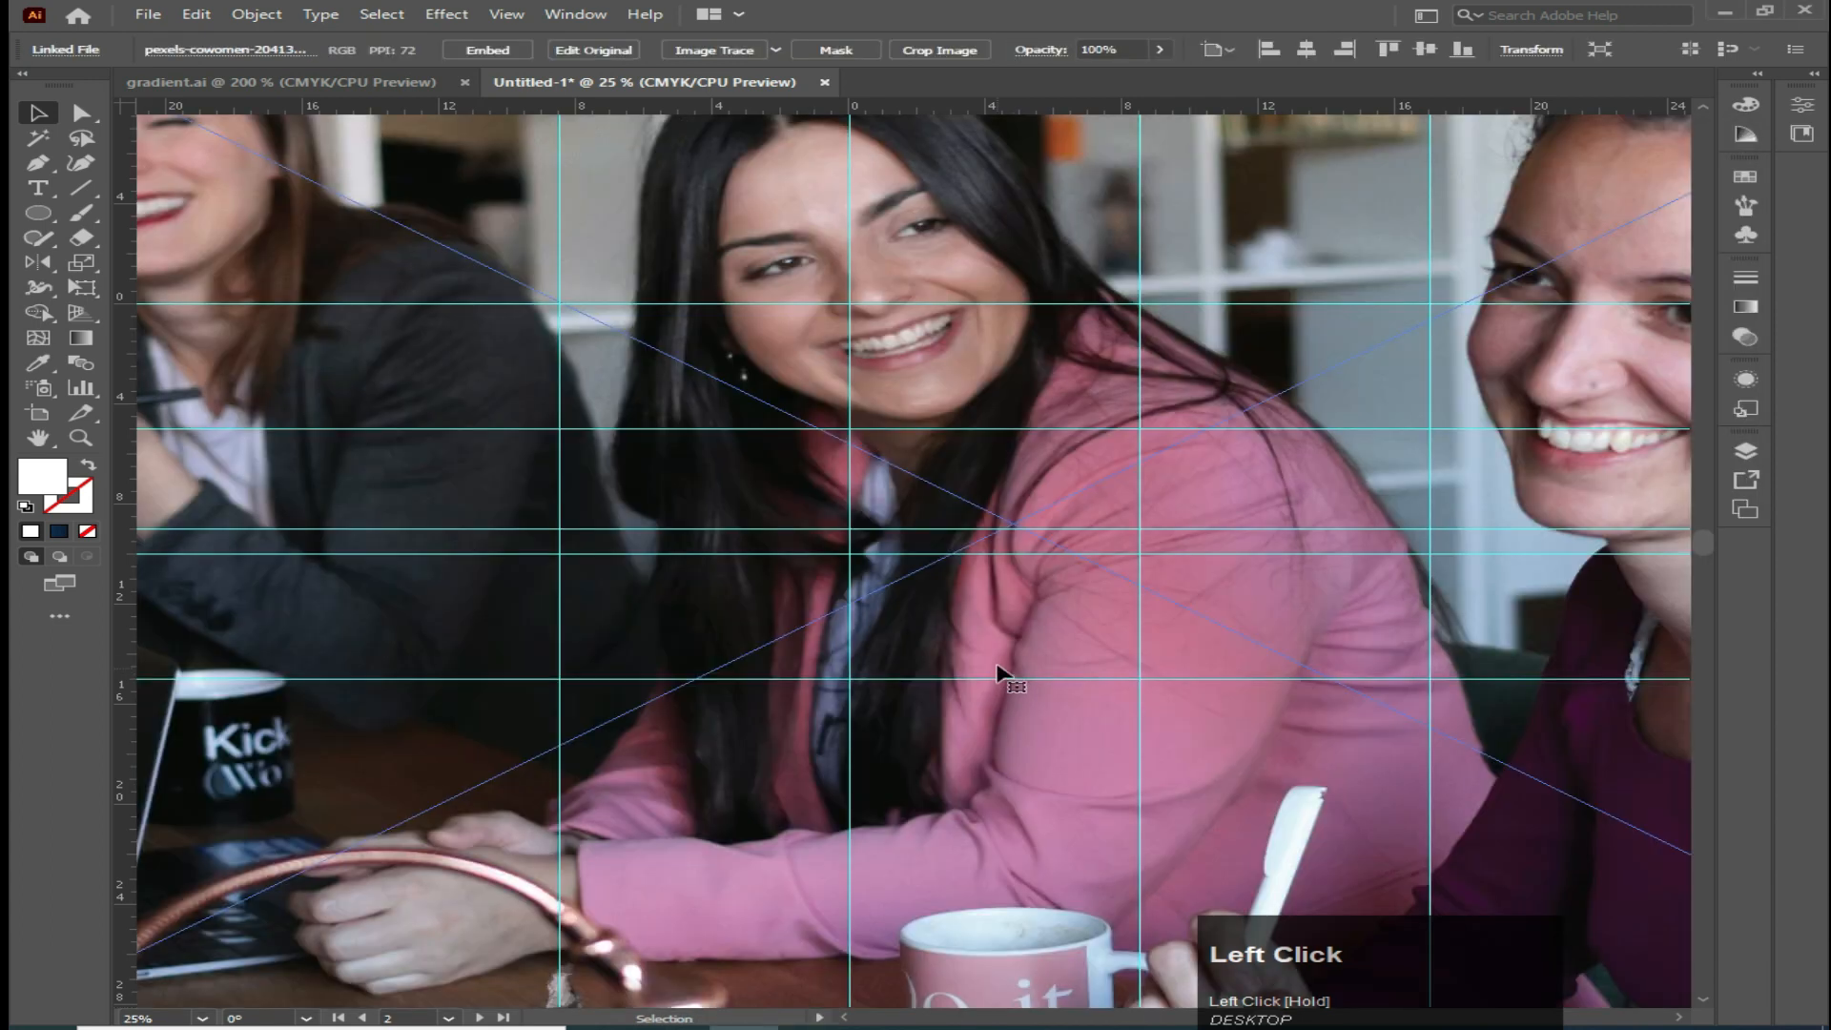
Scale the photo down and move it over the ring on the right wave
scroll(994, 666, down, 4)
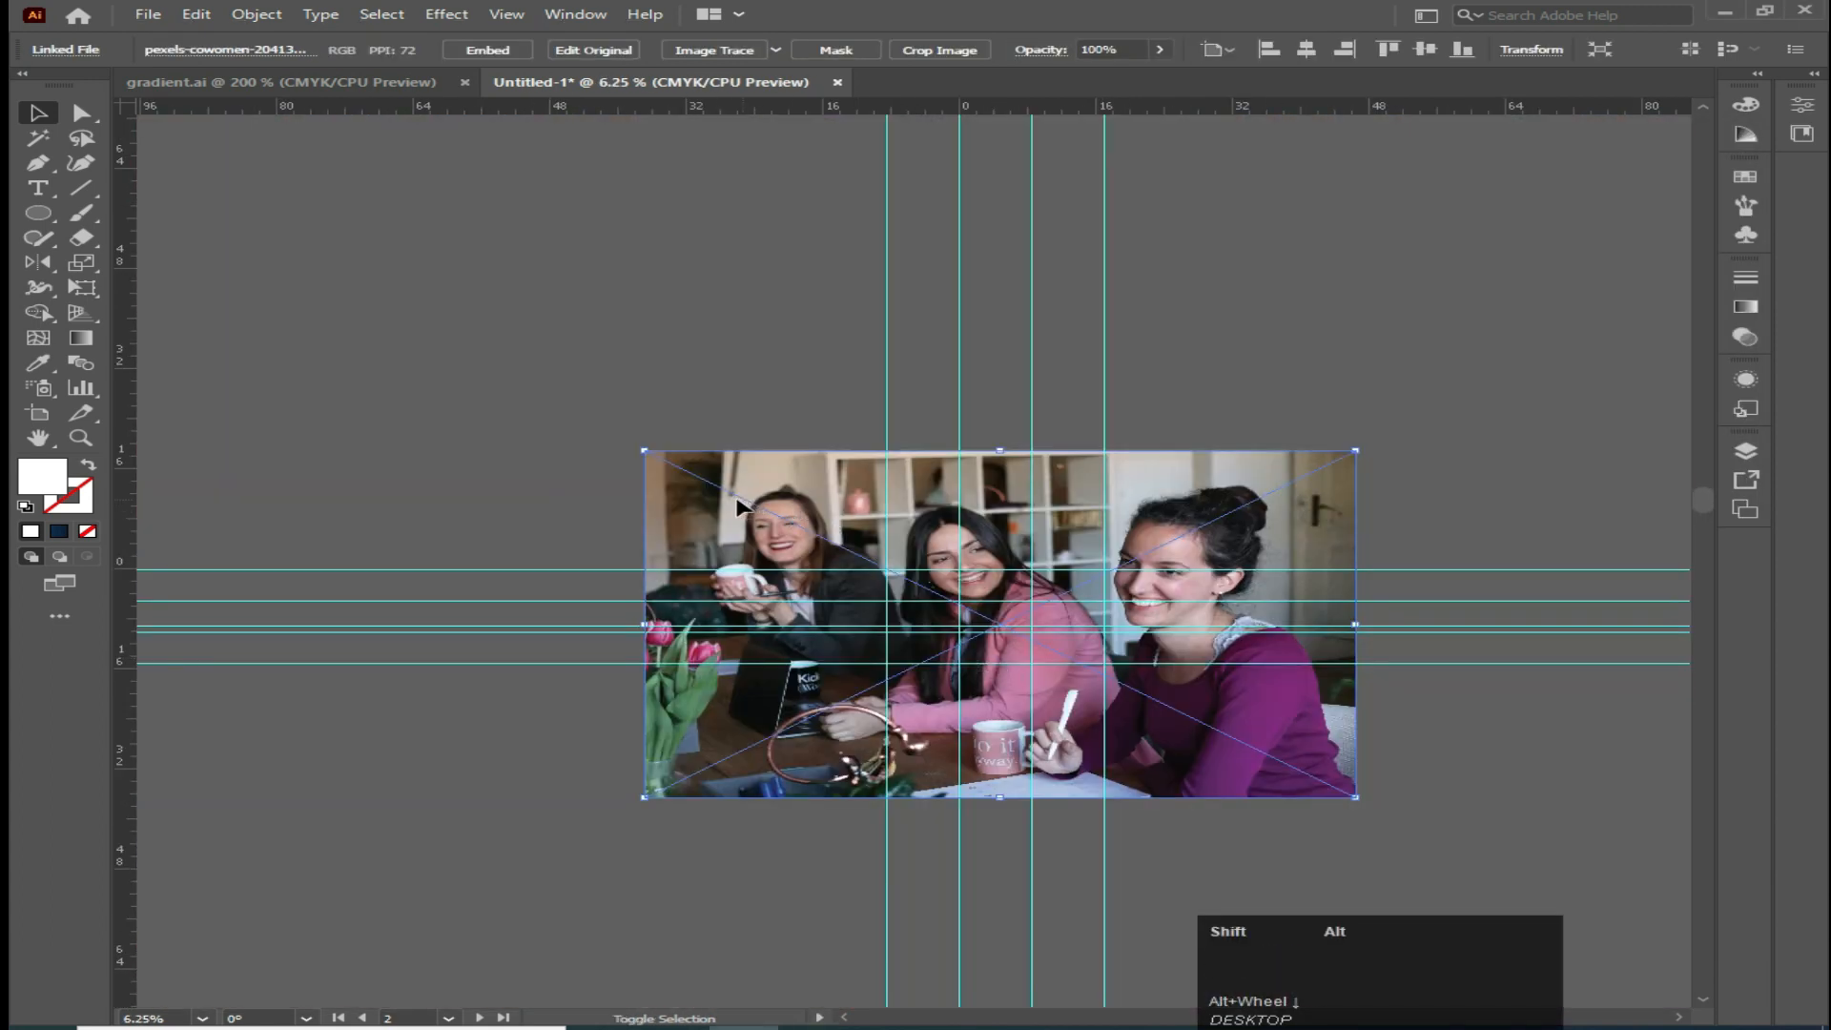
drag(649, 448, 984, 515)
scroll(1018, 758, up, 4)
scroll(993, 736, up, 2)
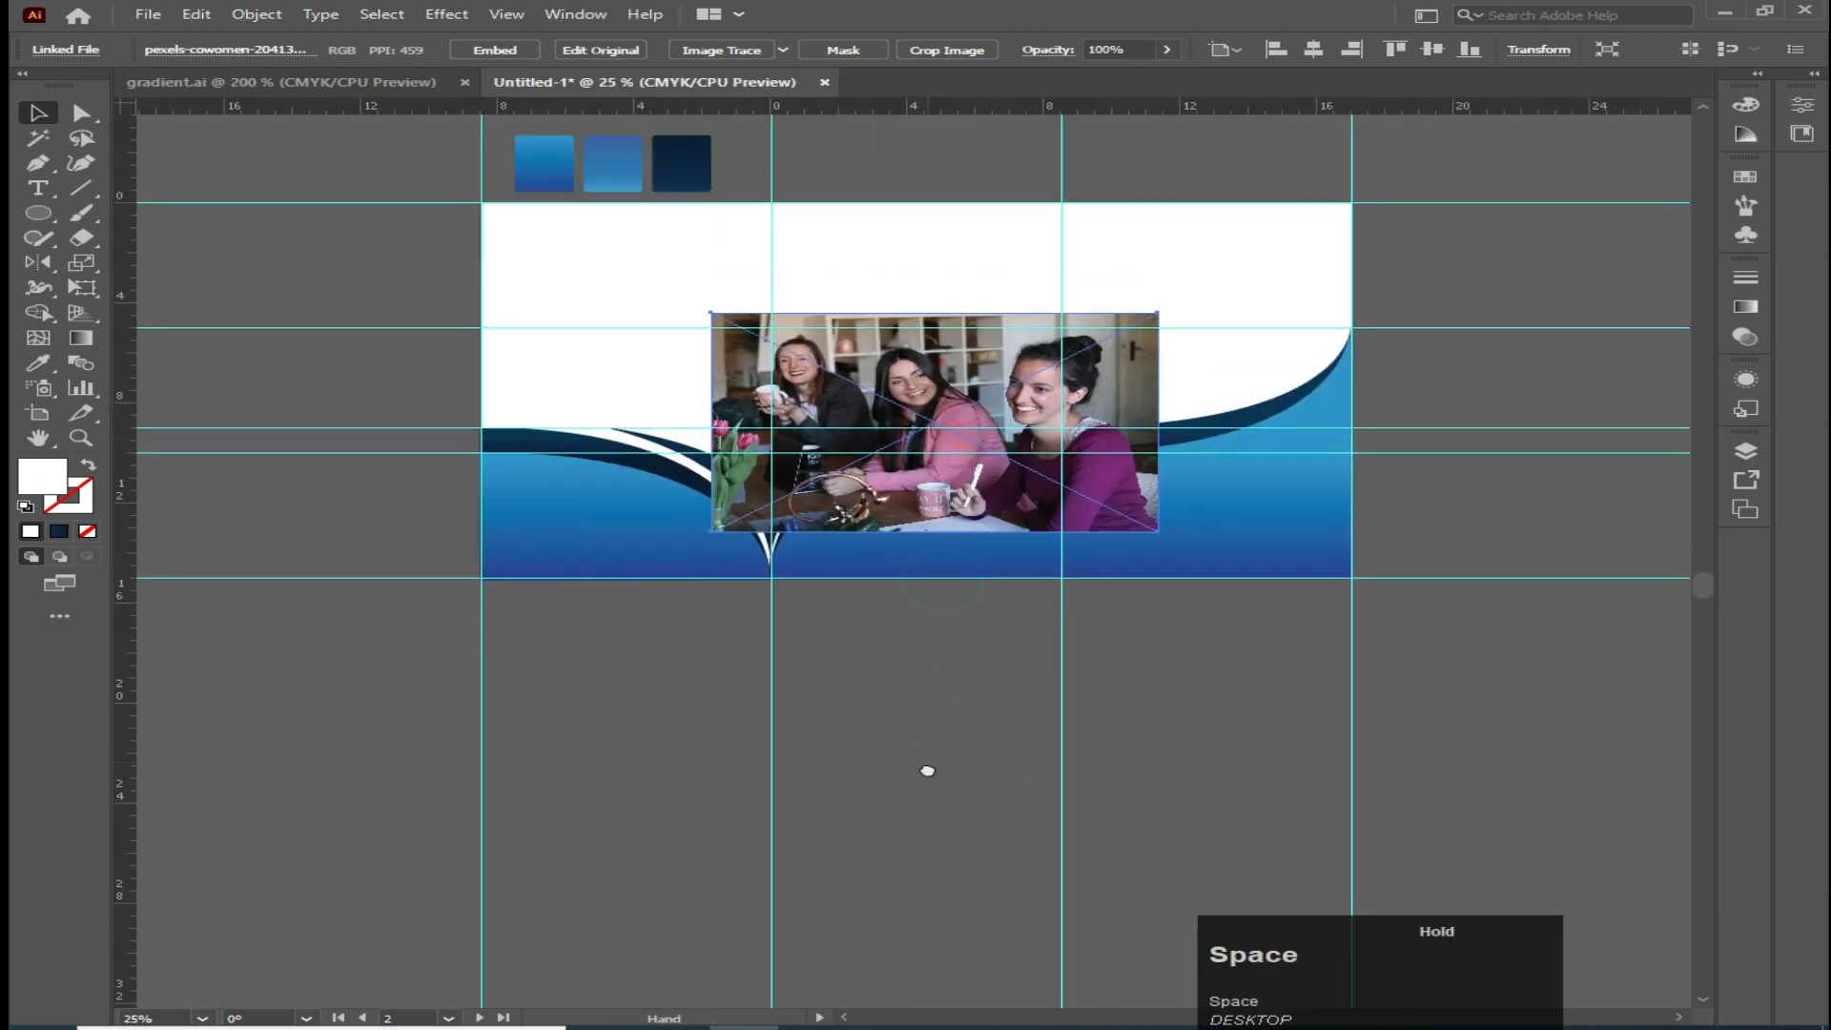
scroll(934, 775, up, 1)
drag(639, 170, 826, 231)
drag(934, 329, 1088, 194)
drag(1092, 311, 1093, 387)
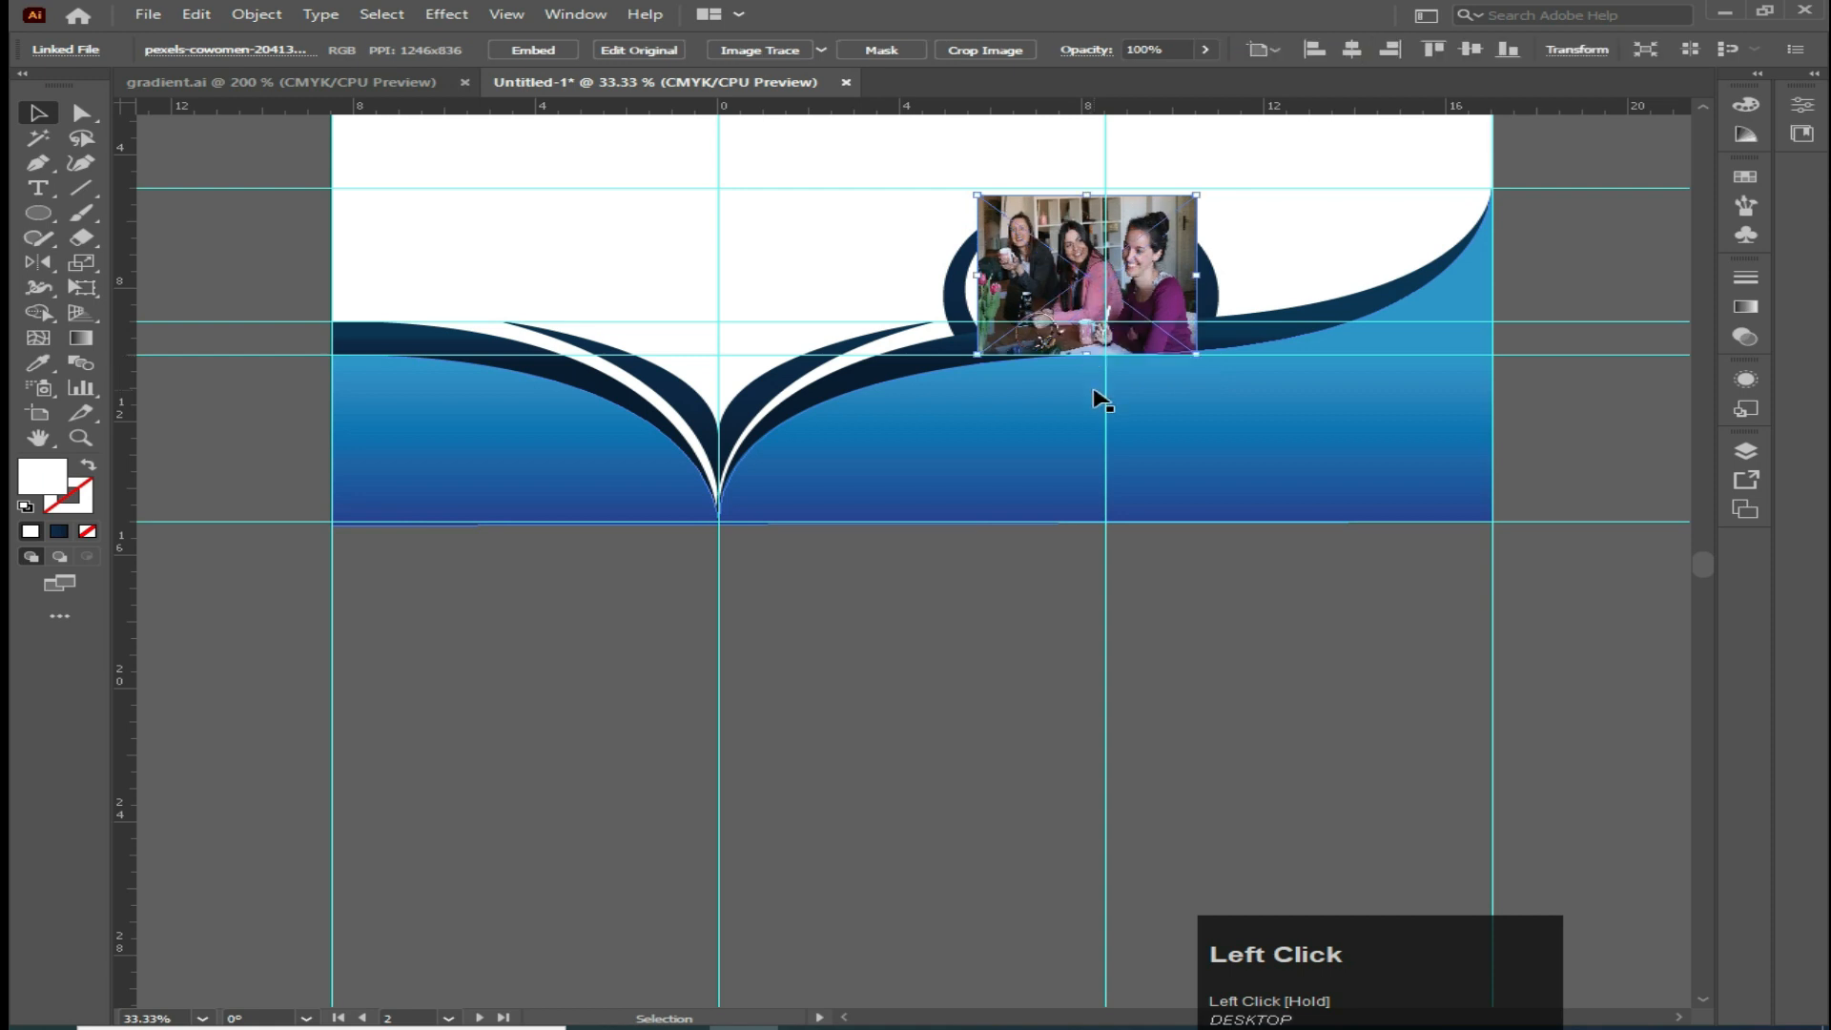
Stretch the photo's side and top edges so it covers the ring area
drag(1198, 276, 1215, 278)
drag(976, 276, 937, 279)
mouse_move(1075, 193)
mouse_down()
mouse_move(1065, 236)
mouse_move(1078, 199)
mouse_up()
scroll(1071, 326, up, 2)
key(space)
drag(969, 306, 1059, 525)
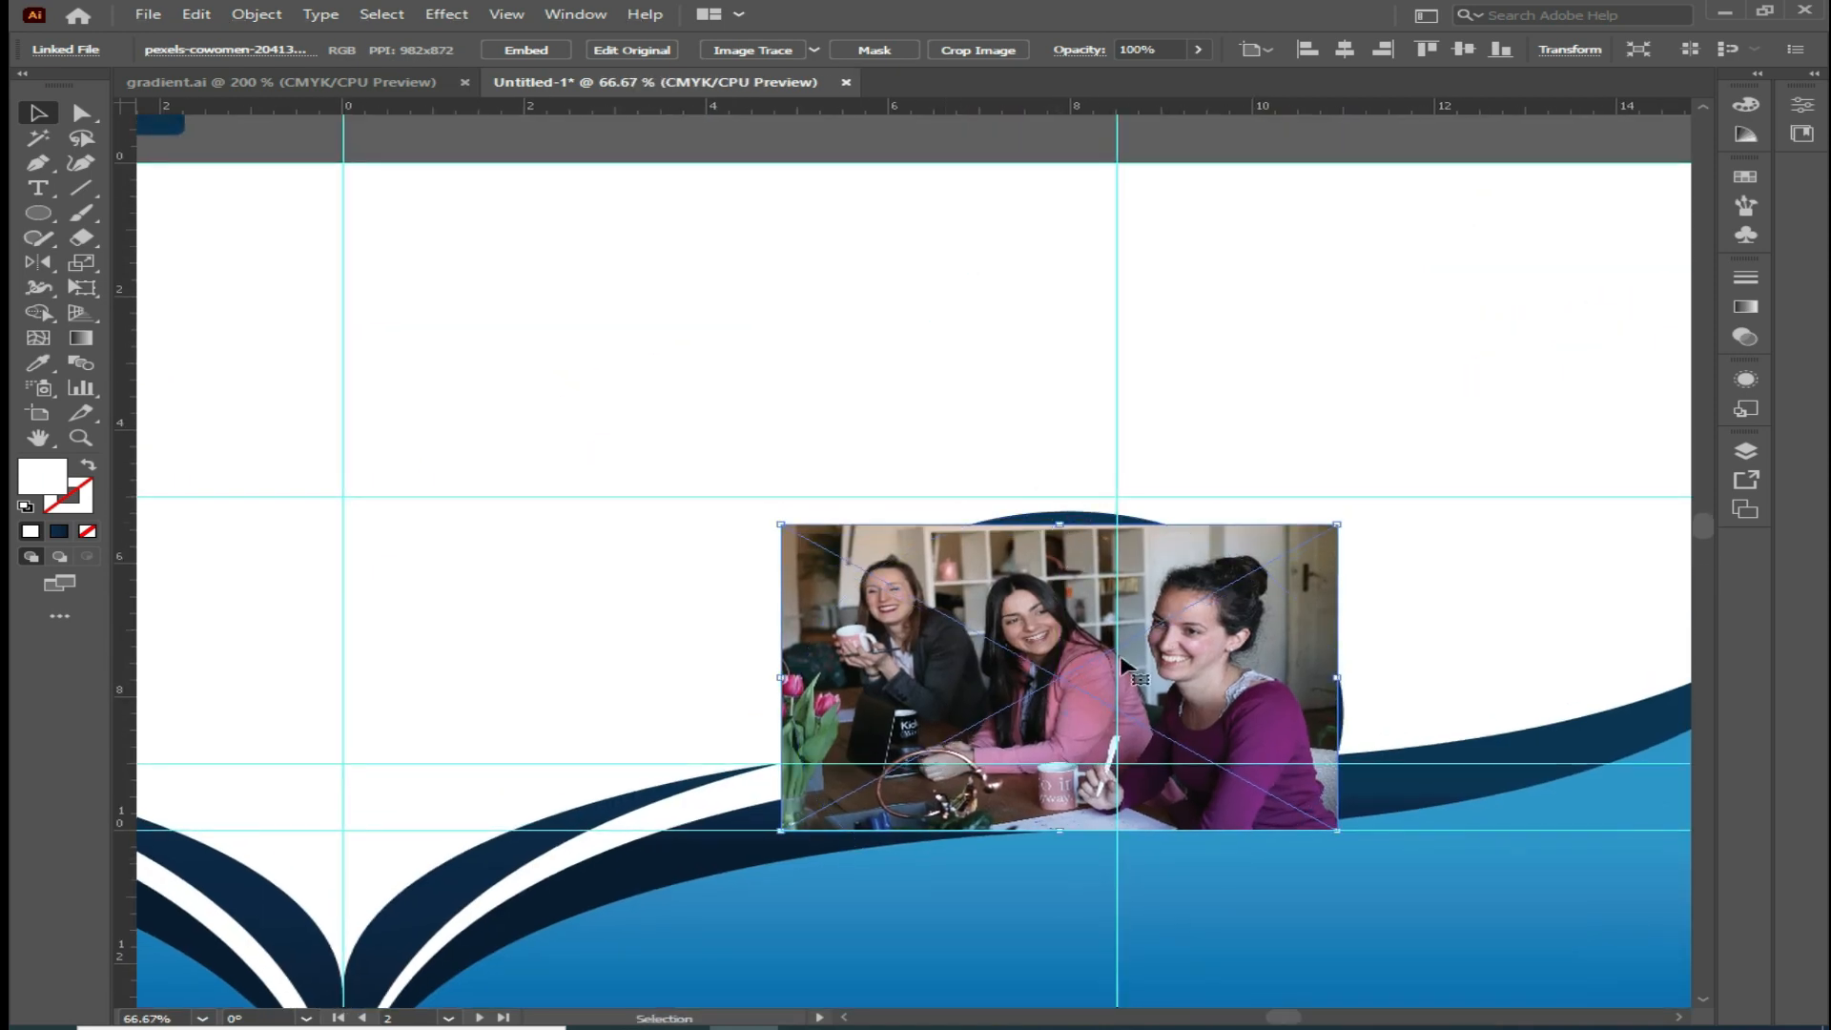
Nudge the photo up and pull in its left and right edges to fit the ring
key(Up)
key(Up)
key(Up)
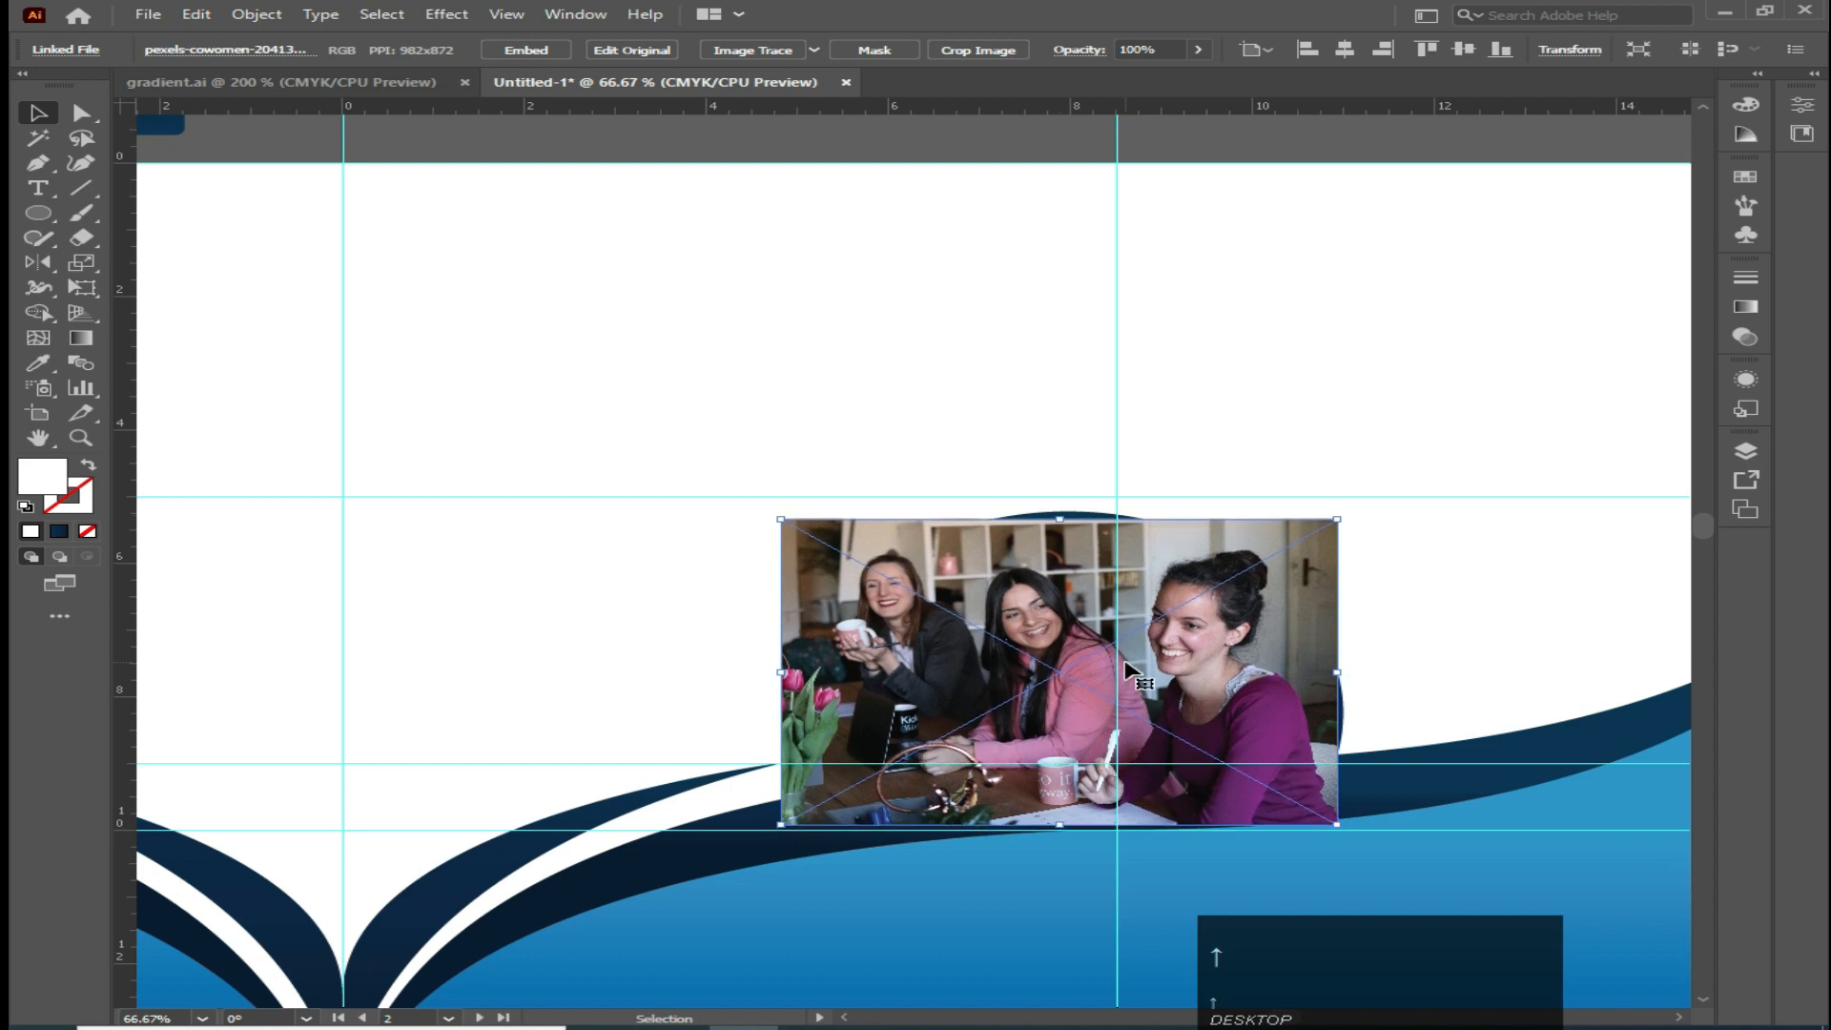
click(1180, 382)
click(920, 711)
drag(780, 672, 821, 672)
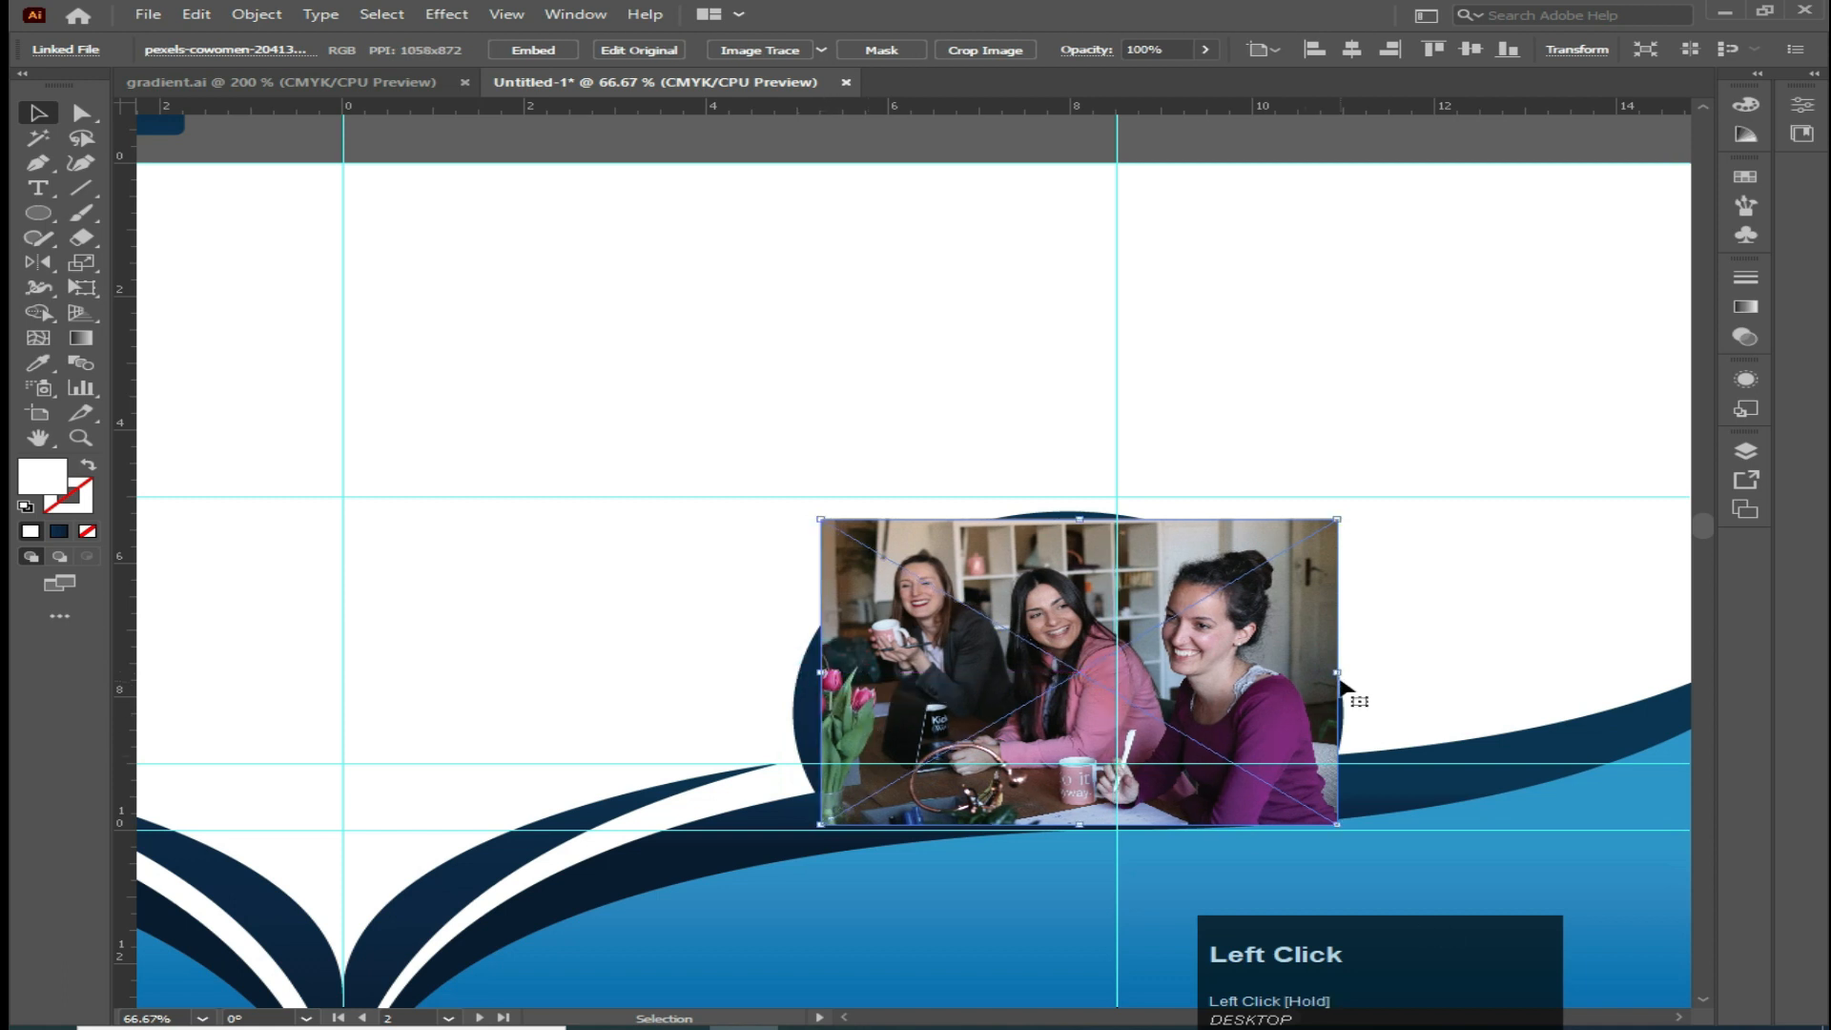
drag(1336, 672, 1308, 673)
click(1427, 652)
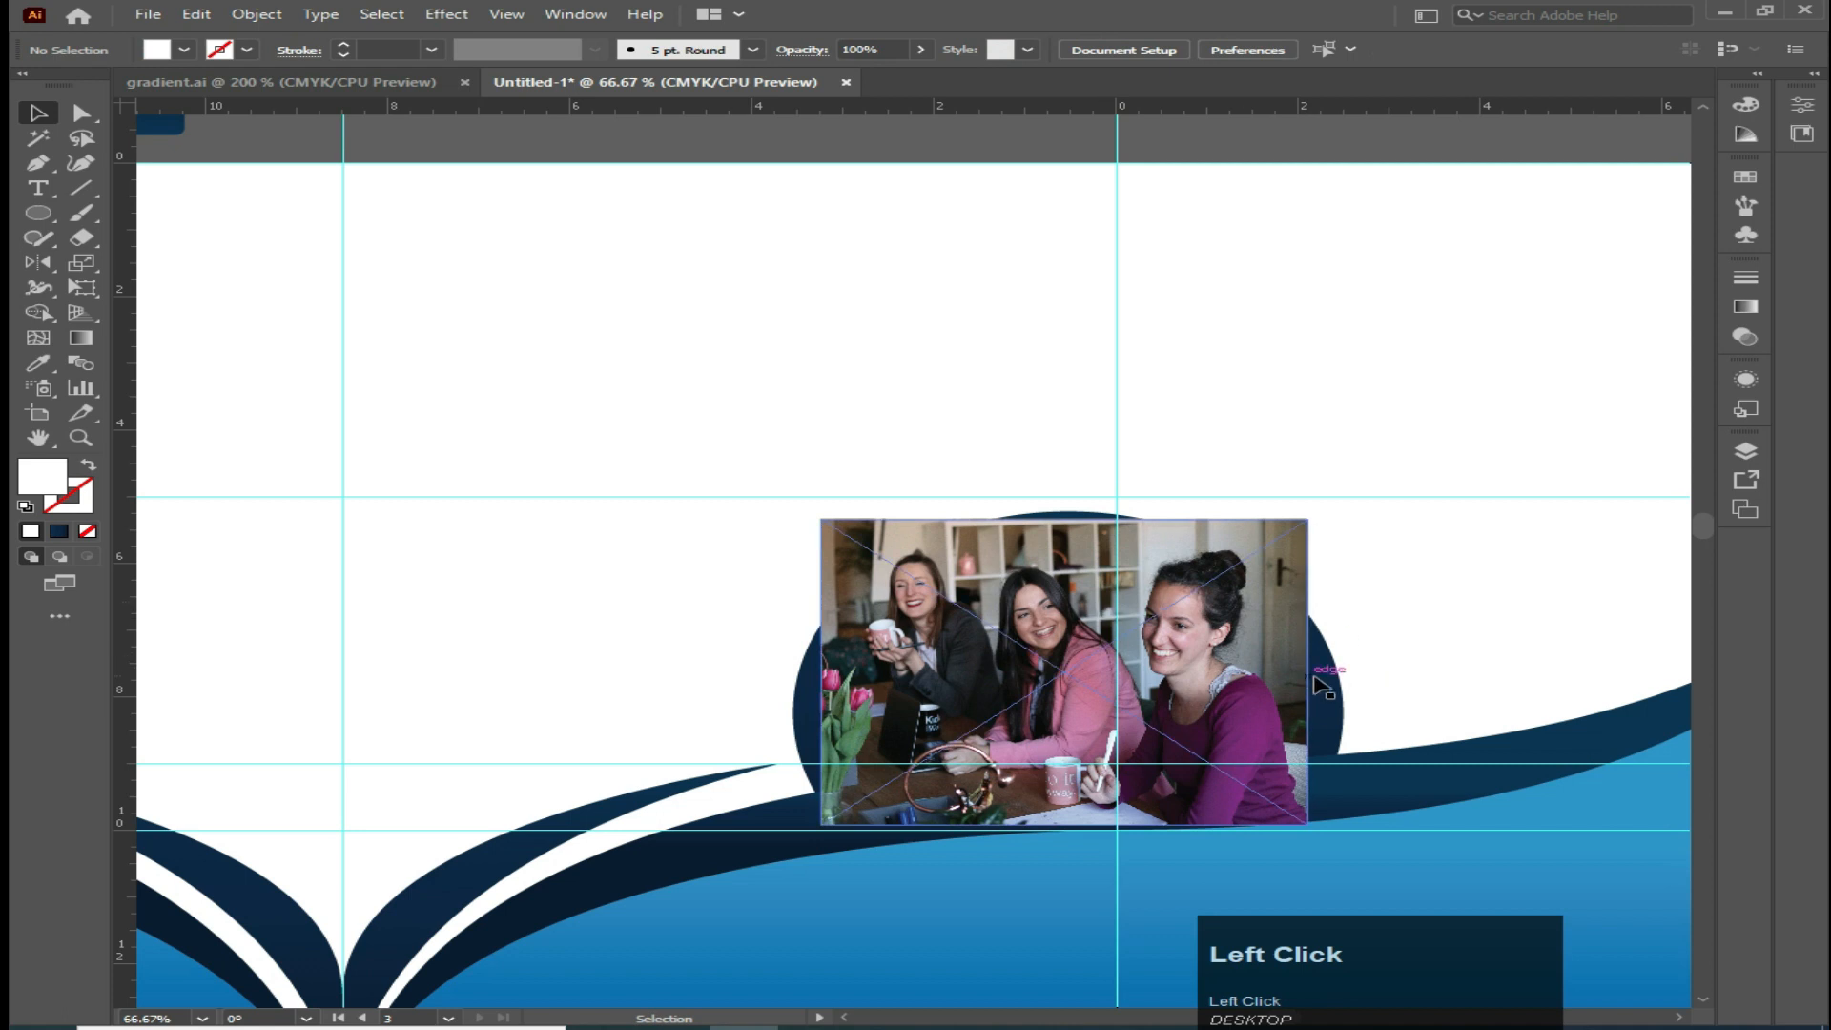
Move the photo aside and bring the white circle in front of it
drag(1192, 642, 1001, 634)
click(1176, 674)
right_click(1197, 672)
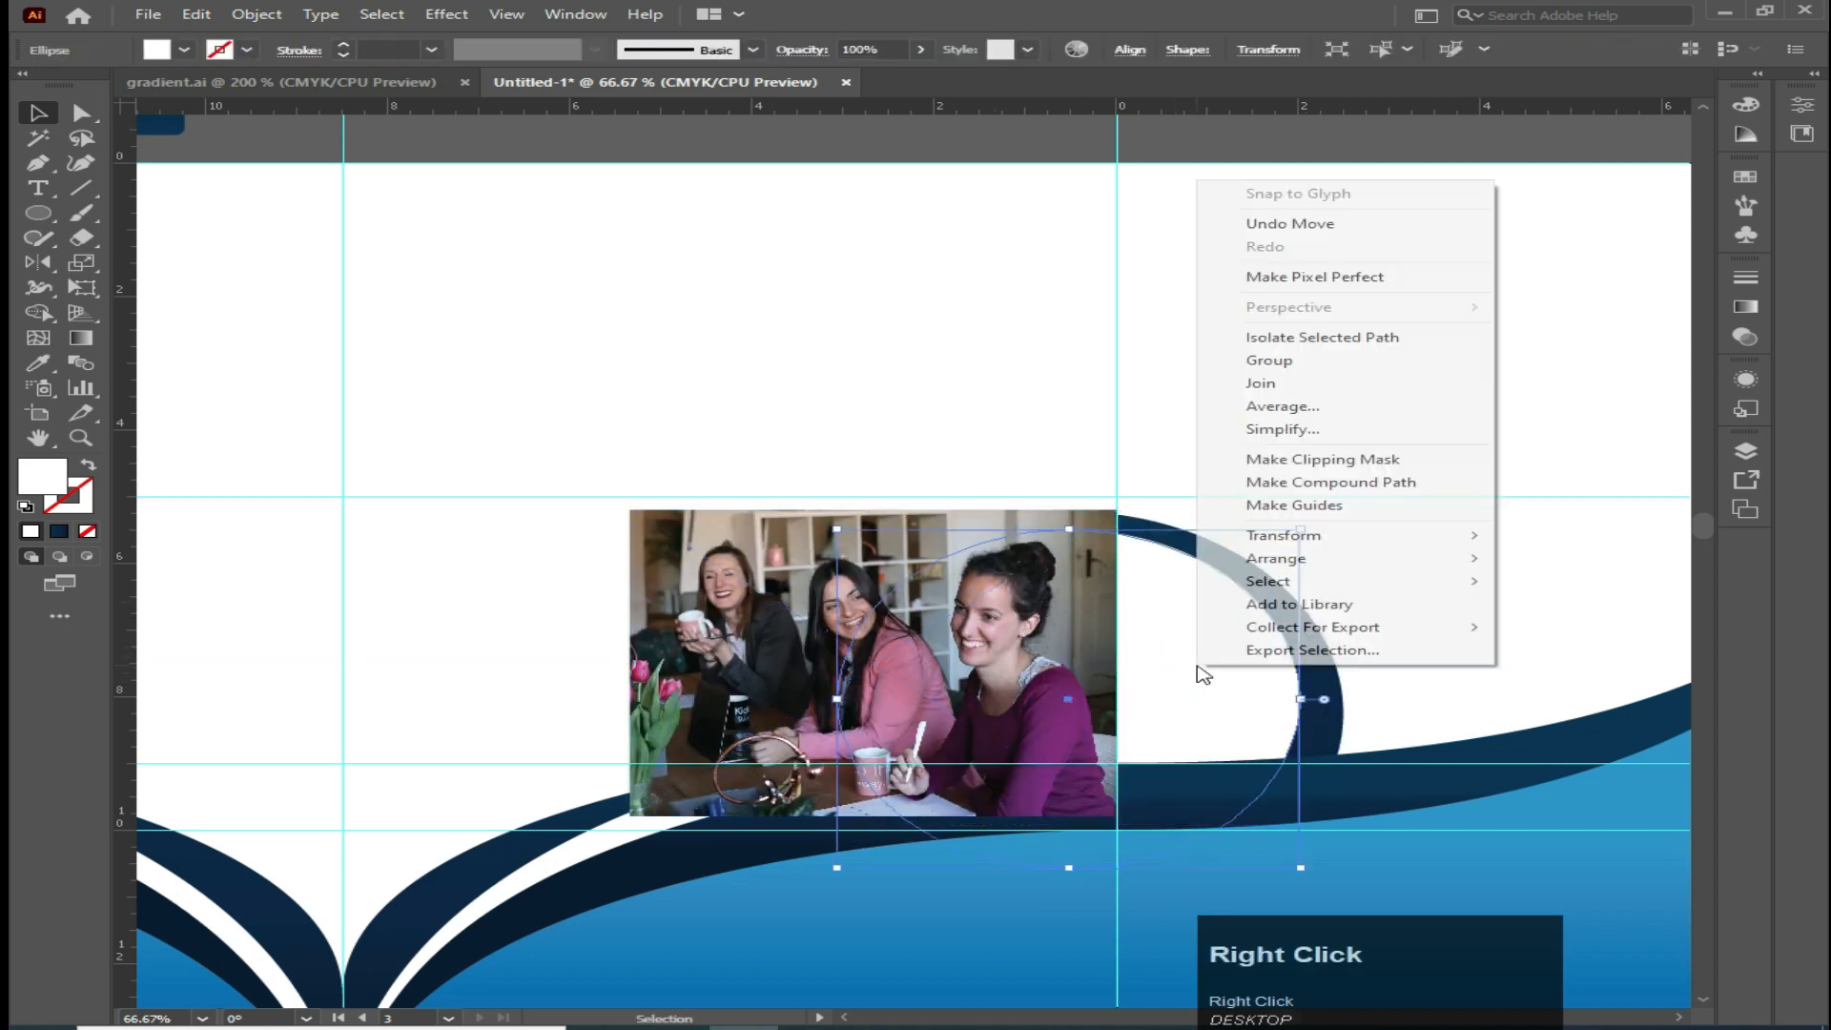
mouse_move(1278, 559)
click(915, 547)
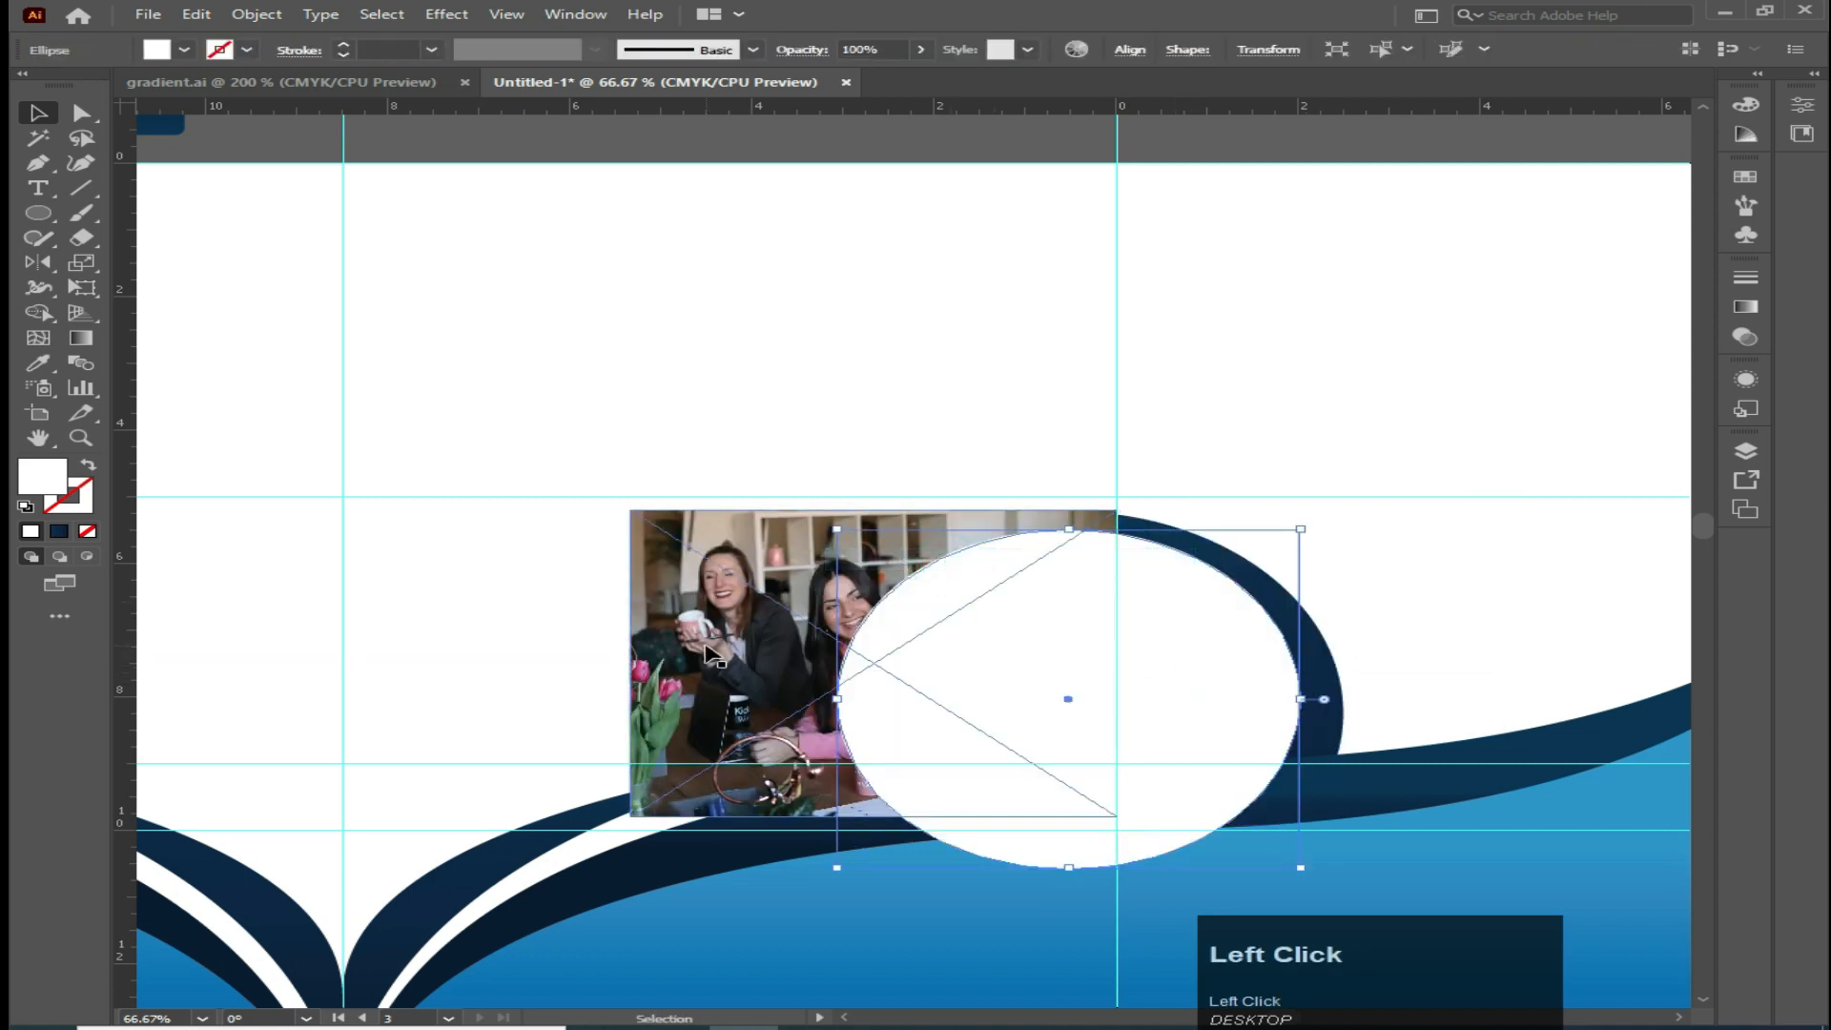
Move the photo back behind the white circle and clip it to the circle with a clipping mask
drag(710, 654, 903, 653)
click(655, 535)
click(924, 650)
click(695, 546)
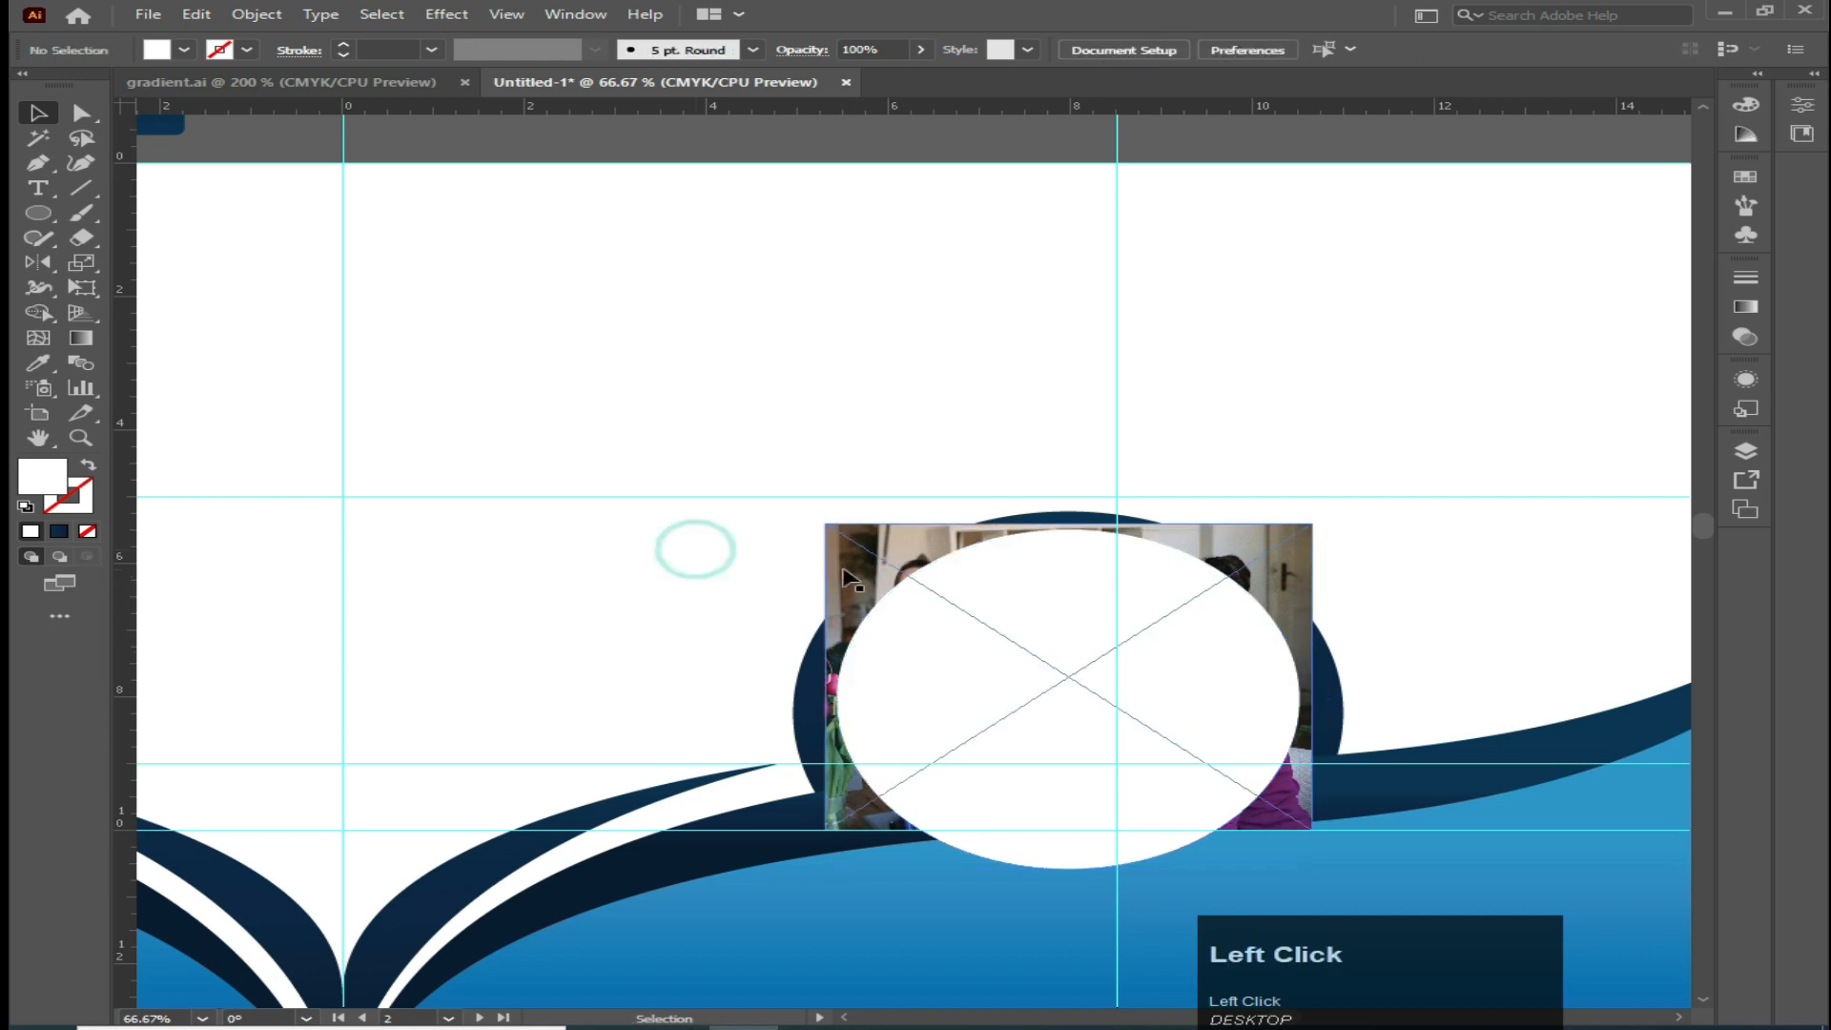
click(859, 574)
shift+click(944, 670)
right_click(944, 675)
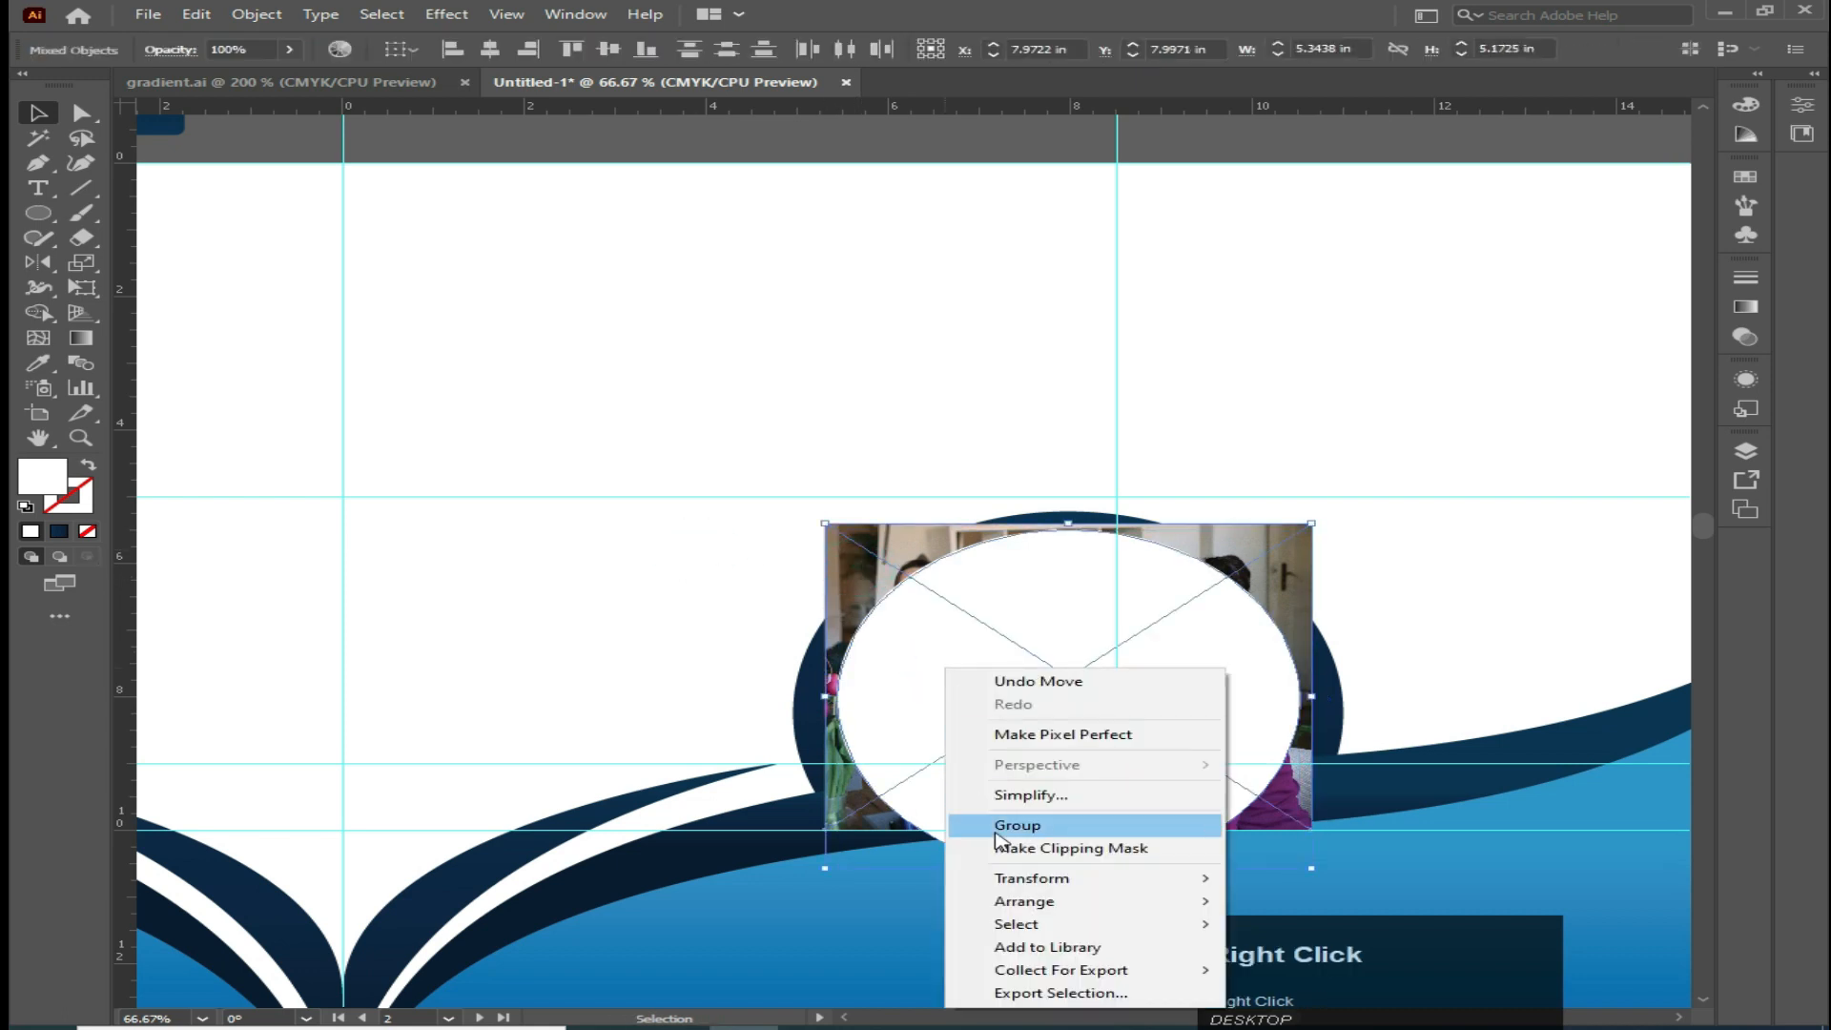
click(1005, 847)
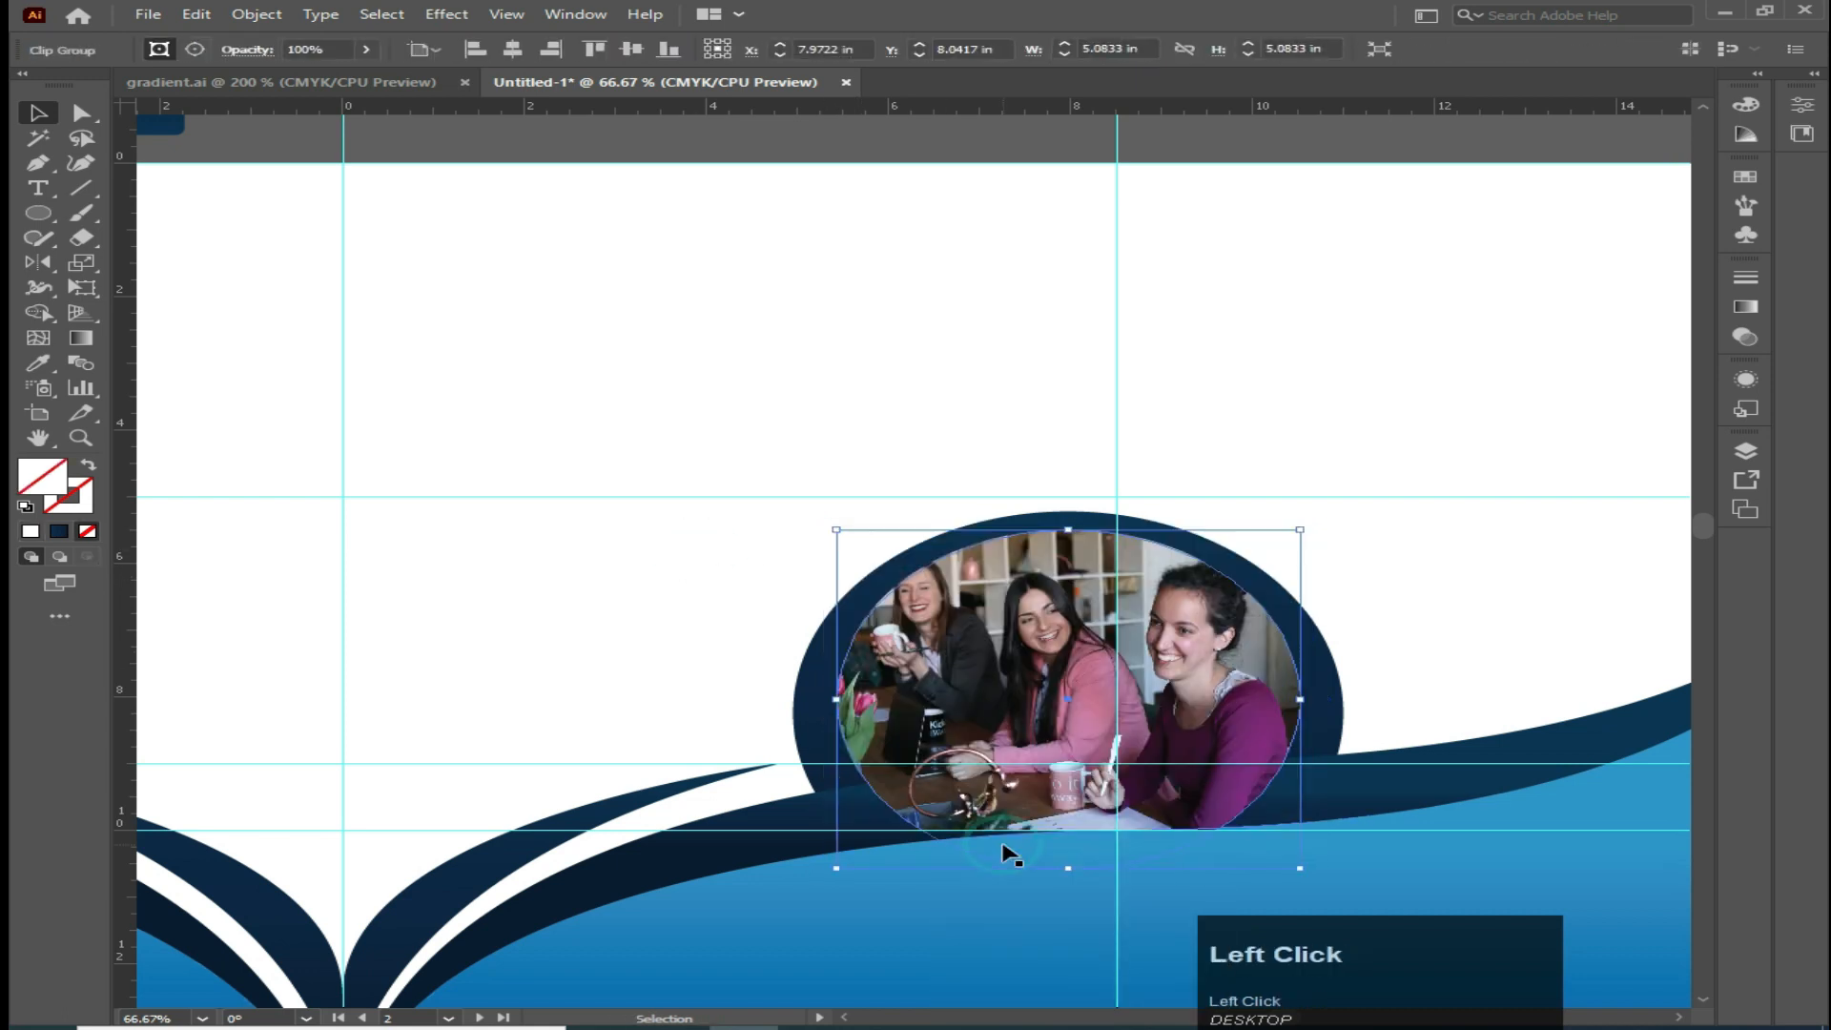
click(646, 614)
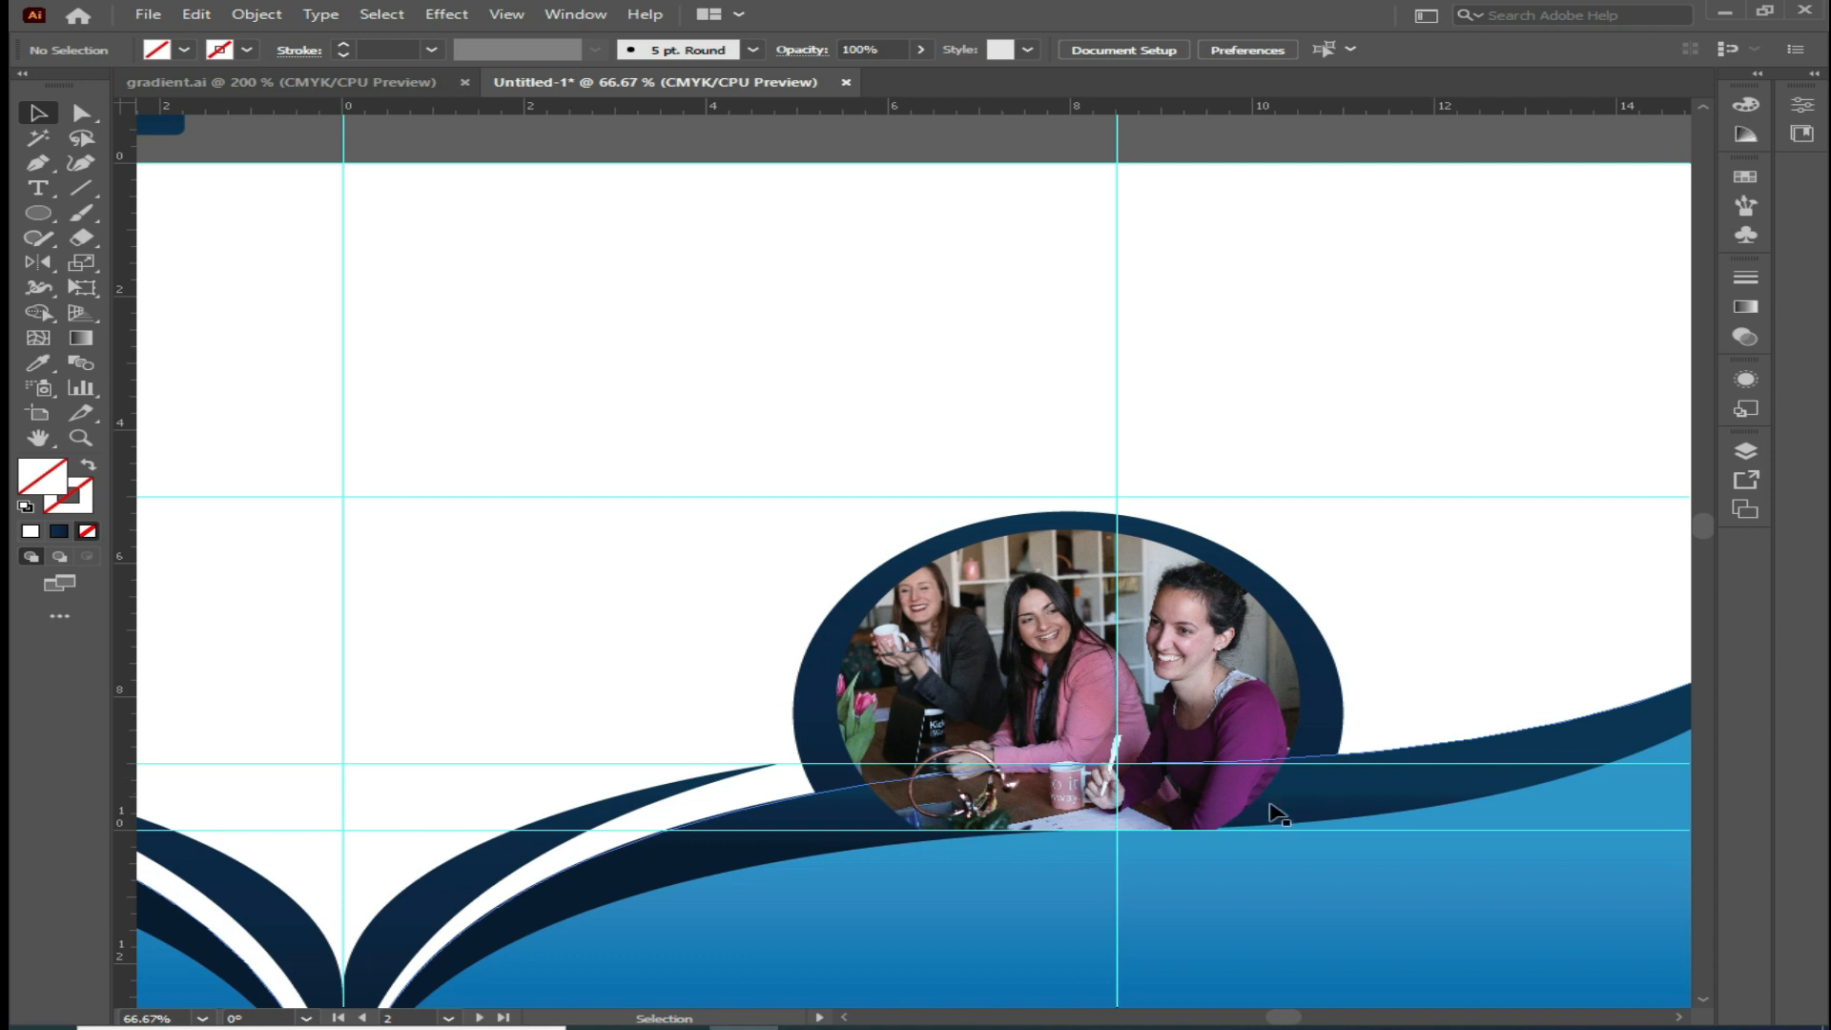
key(space)
drag(1062, 953, 1004, 744)
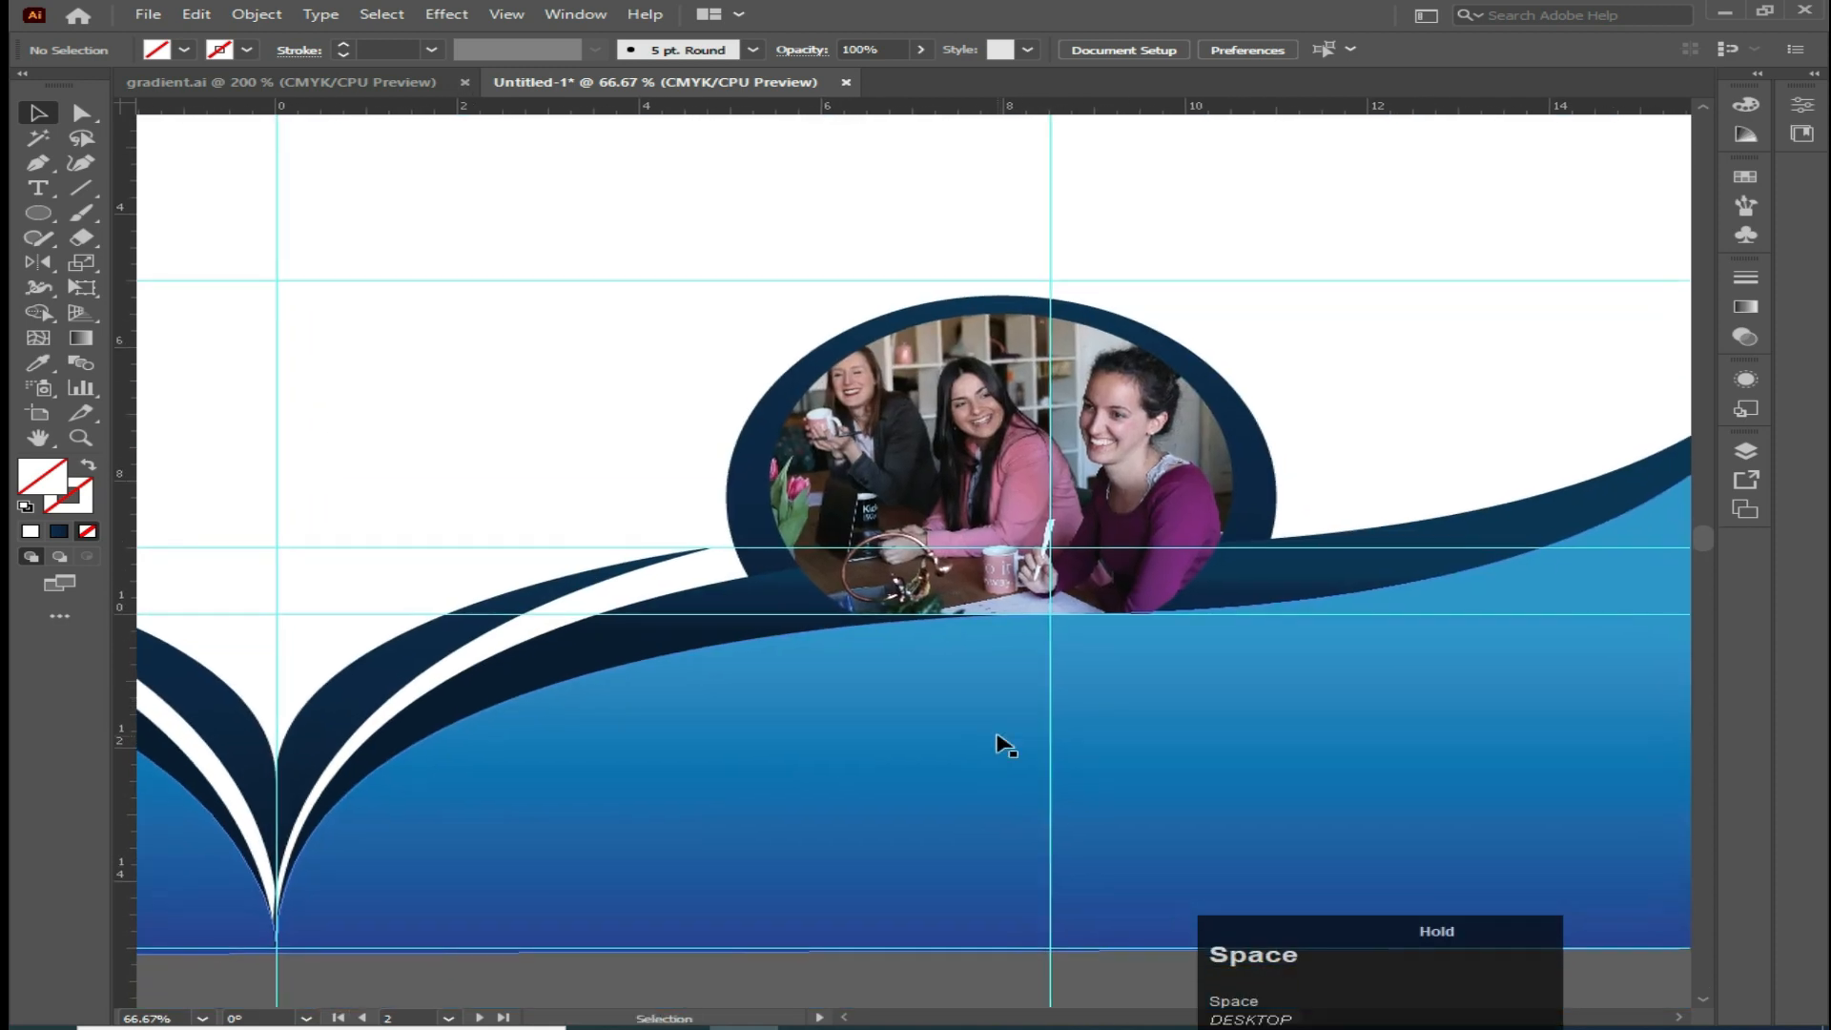
click(1240, 772)
shift+click(1249, 568)
right_click(1255, 574)
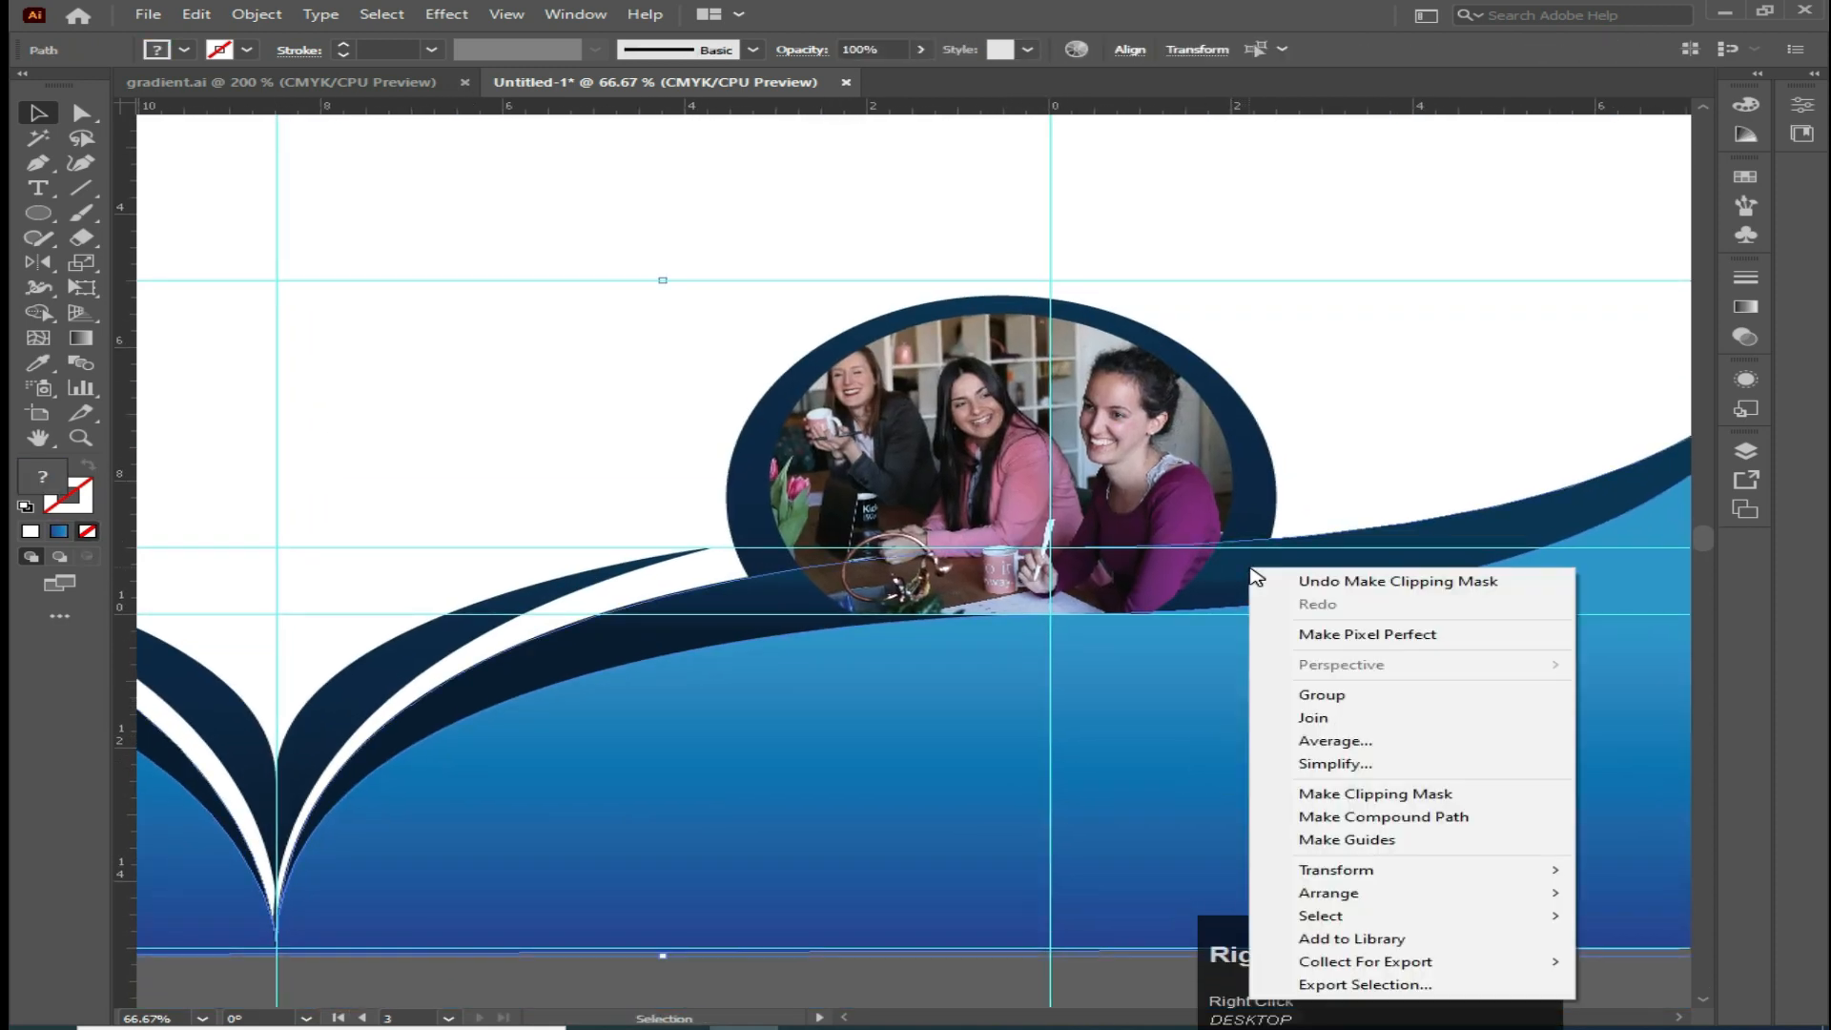
mouse_move(1335, 892)
click(1022, 885)
click(1356, 326)
click(294, 264)
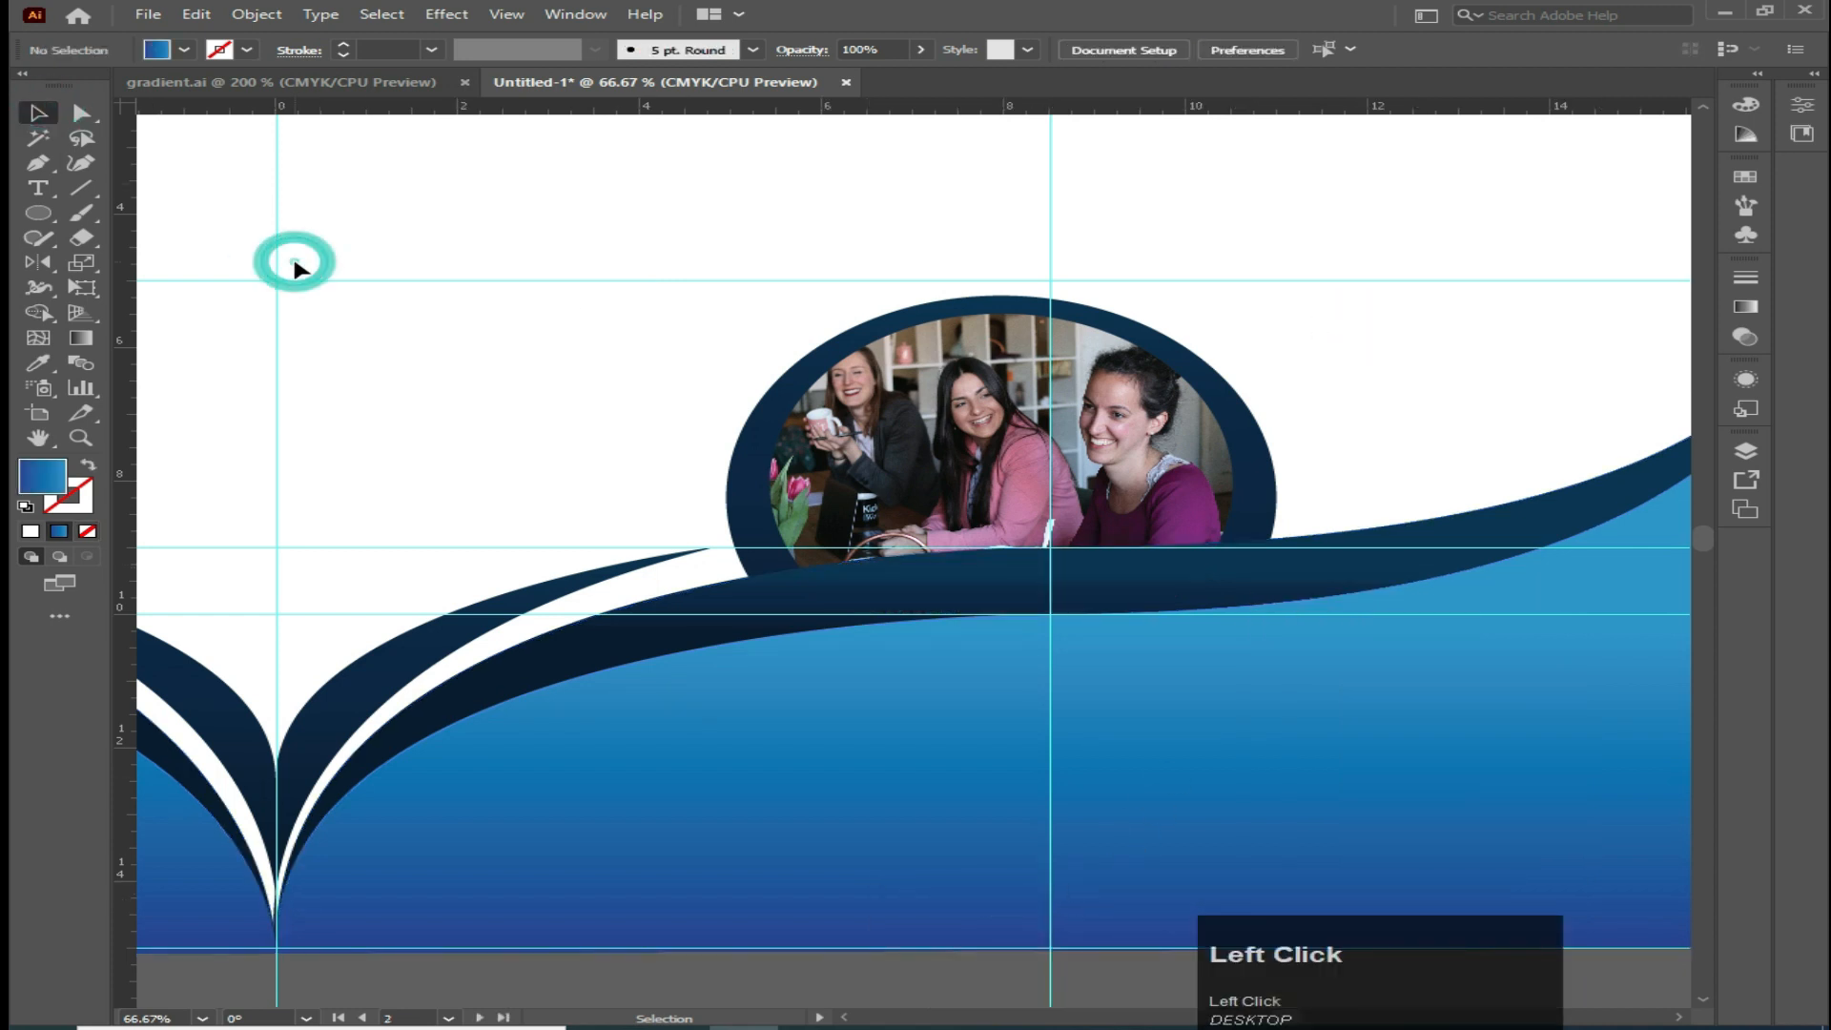
Slightly enlarge the dark ring around the photo and nudge it down a little
alt+scroll(462, 405, down, 3)
drag(486, 474, 901, 648)
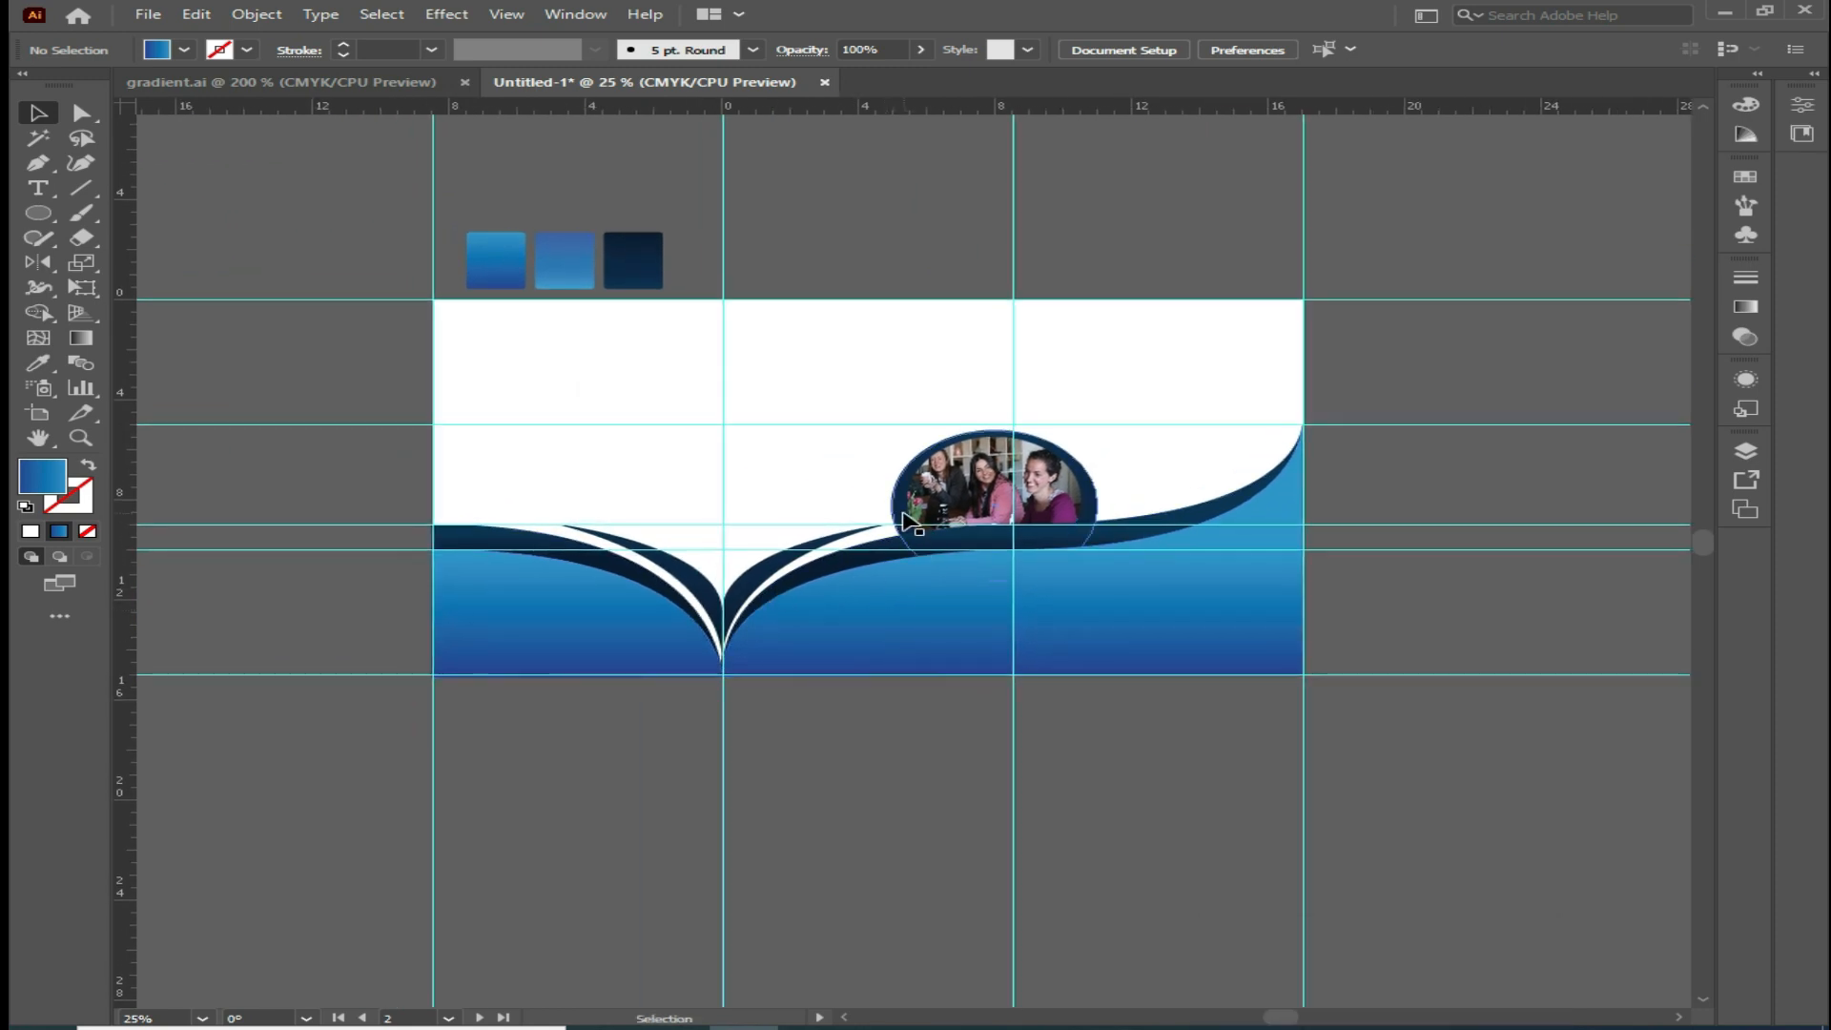
click(958, 570)
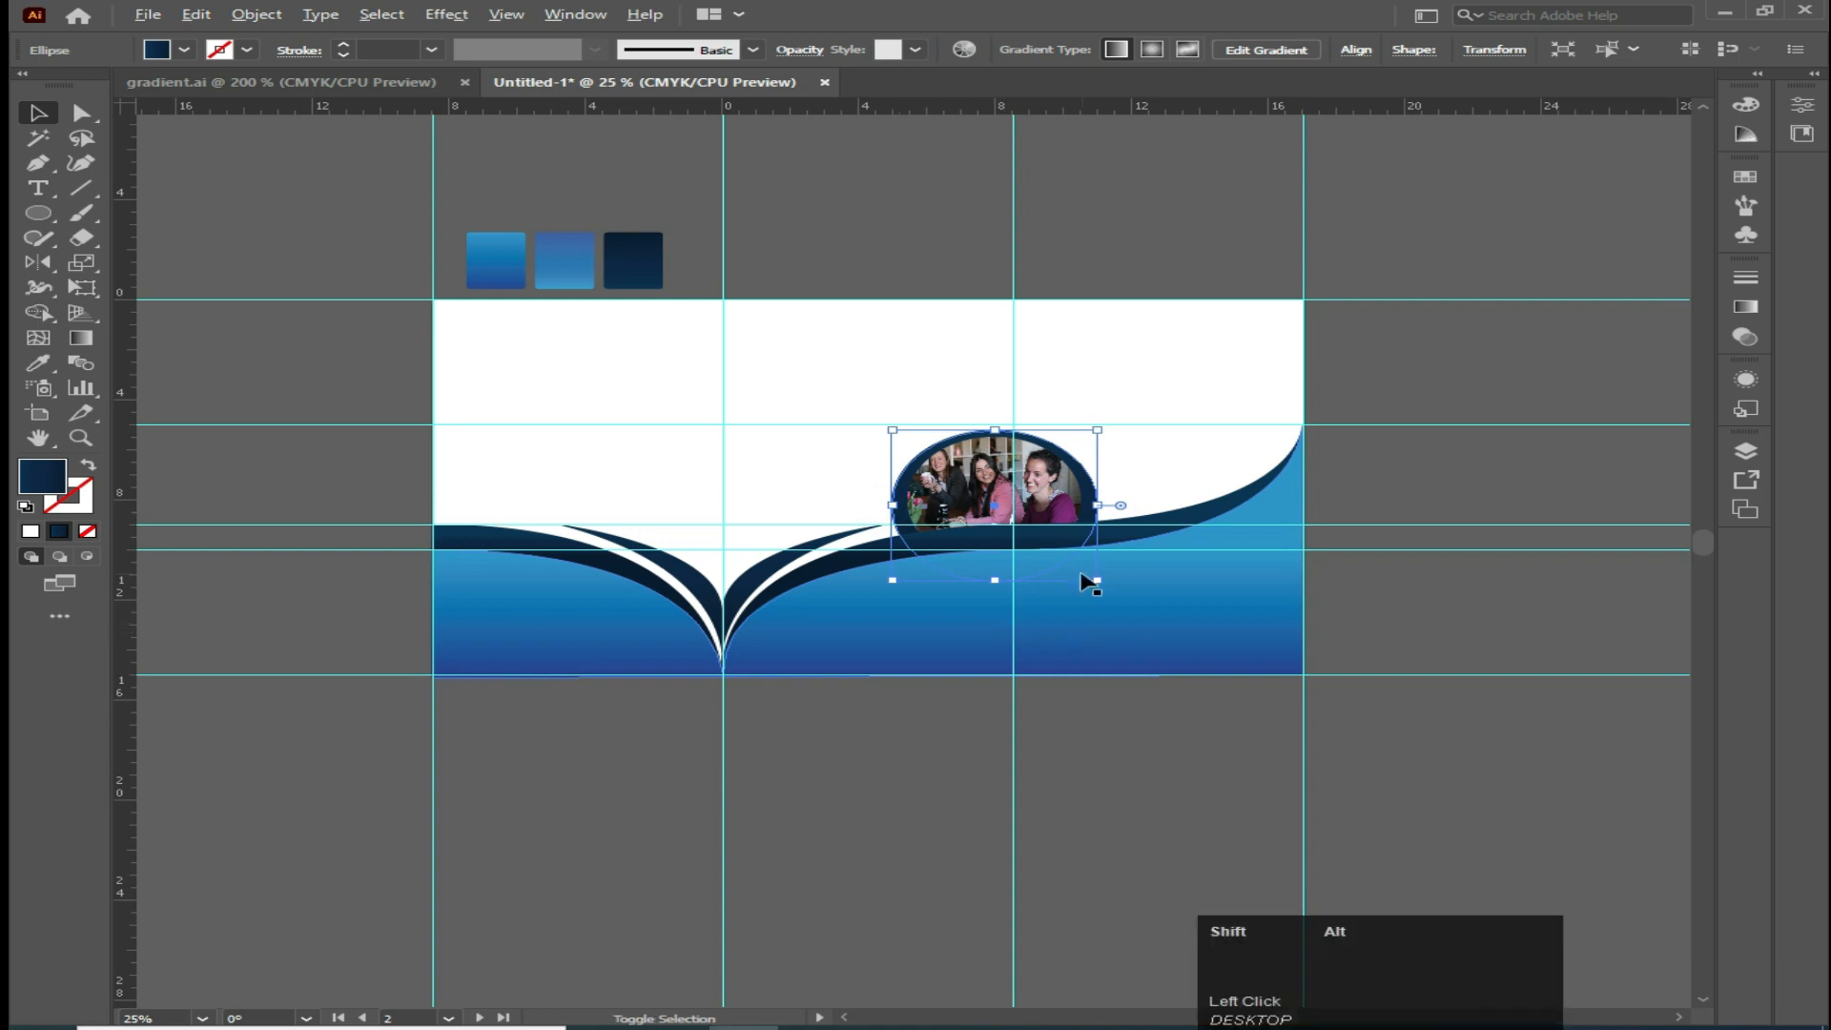
drag(1096, 579, 1105, 585)
key(Down)
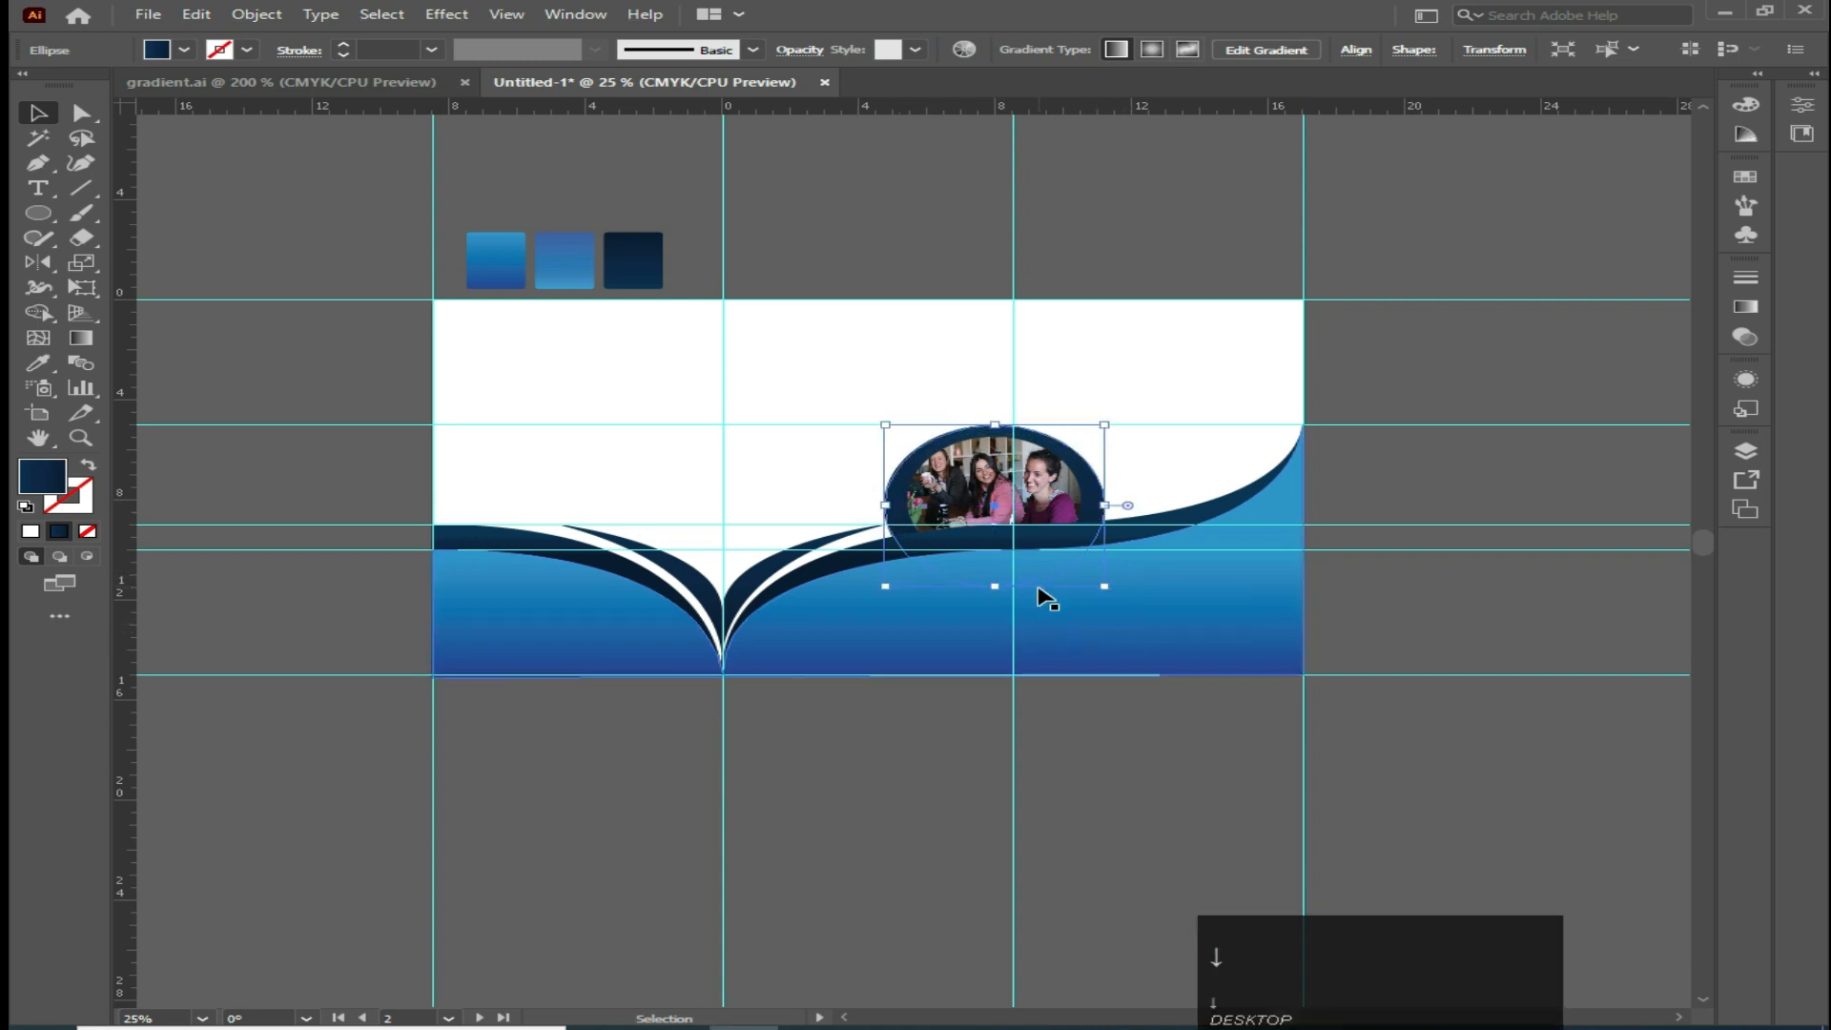
key(Down)
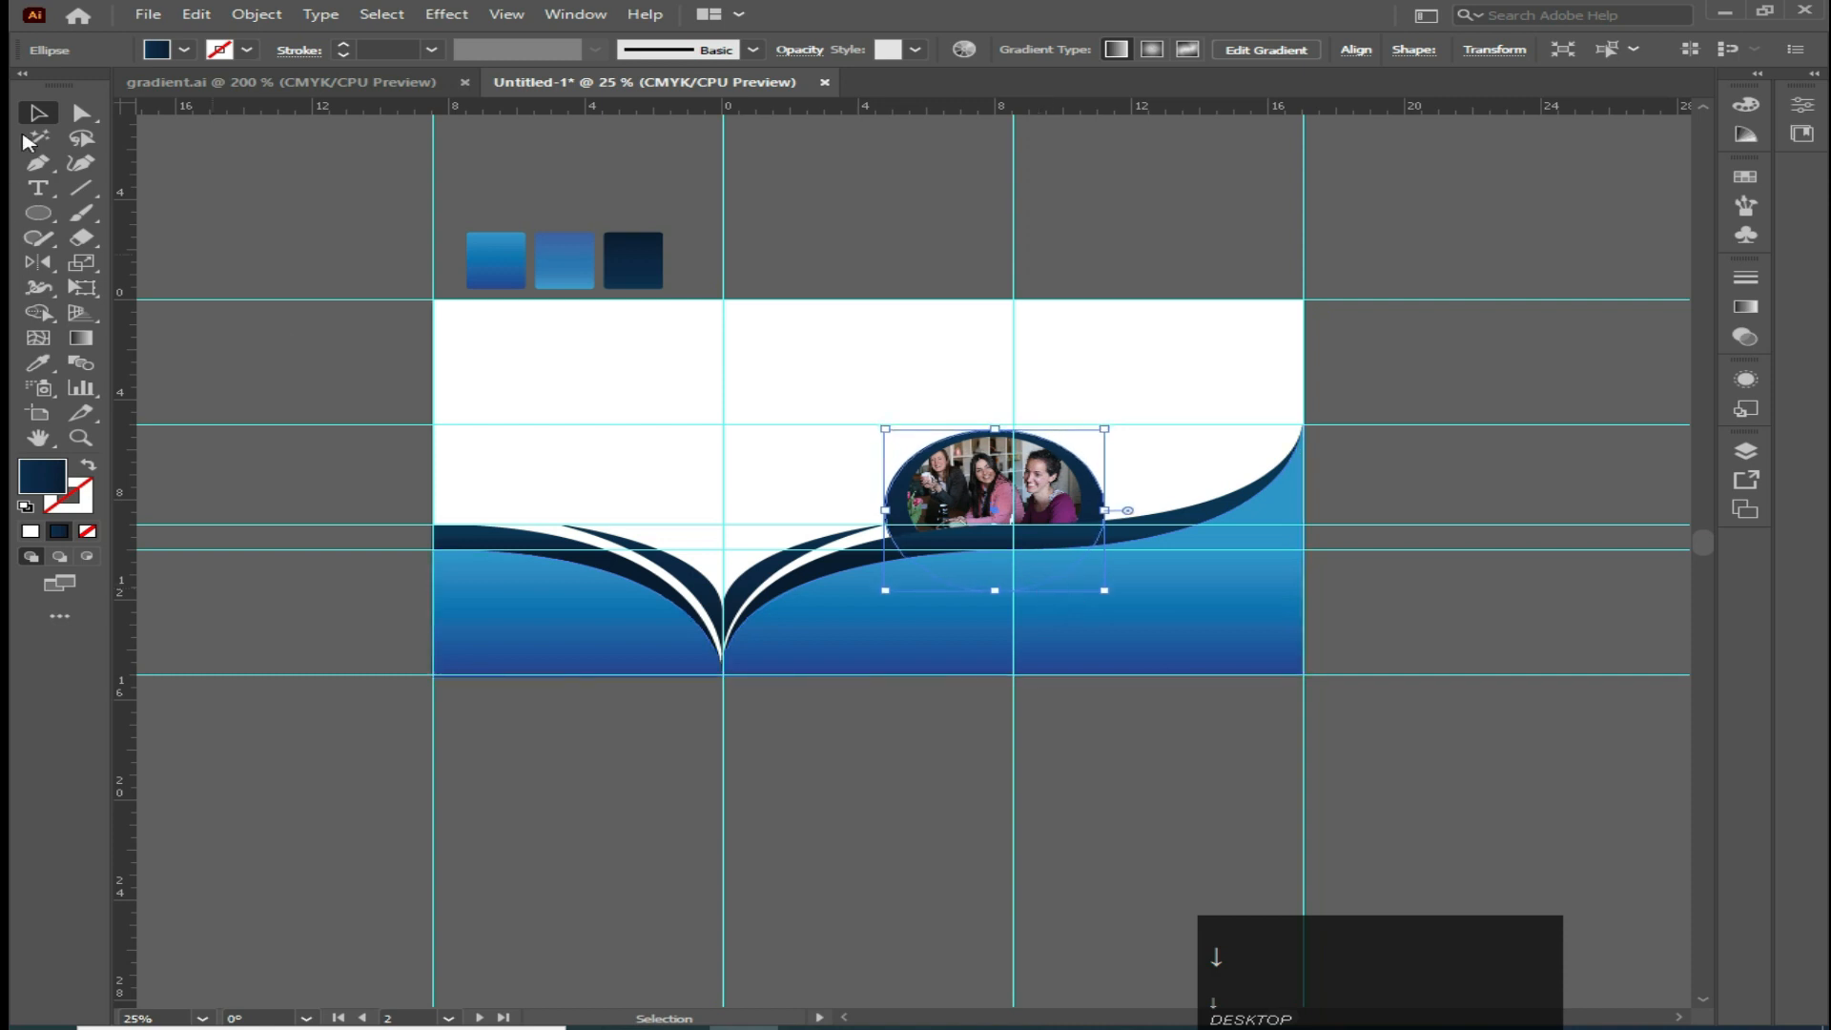
Drag the city photo pexels-jackson-david from the Saved Pictures folder into the document
click(253, 188)
key(ctrl+equal)
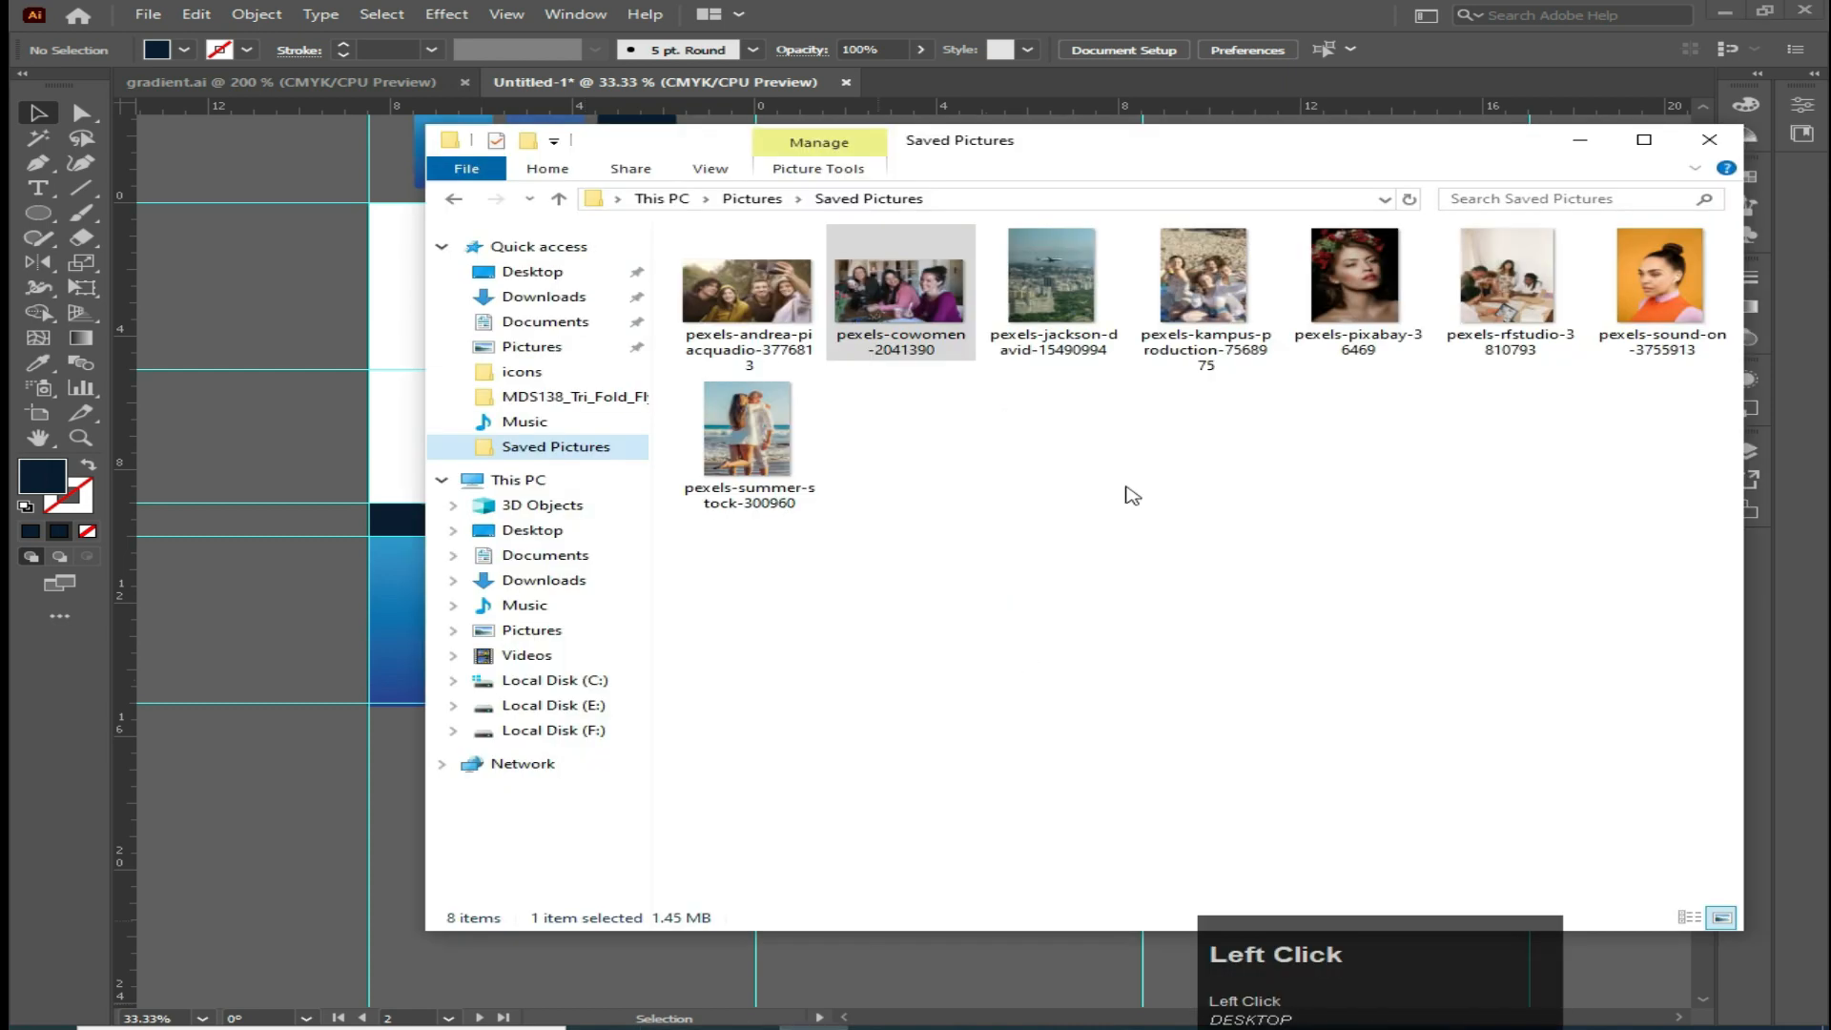
drag(1095, 338, 862, 667)
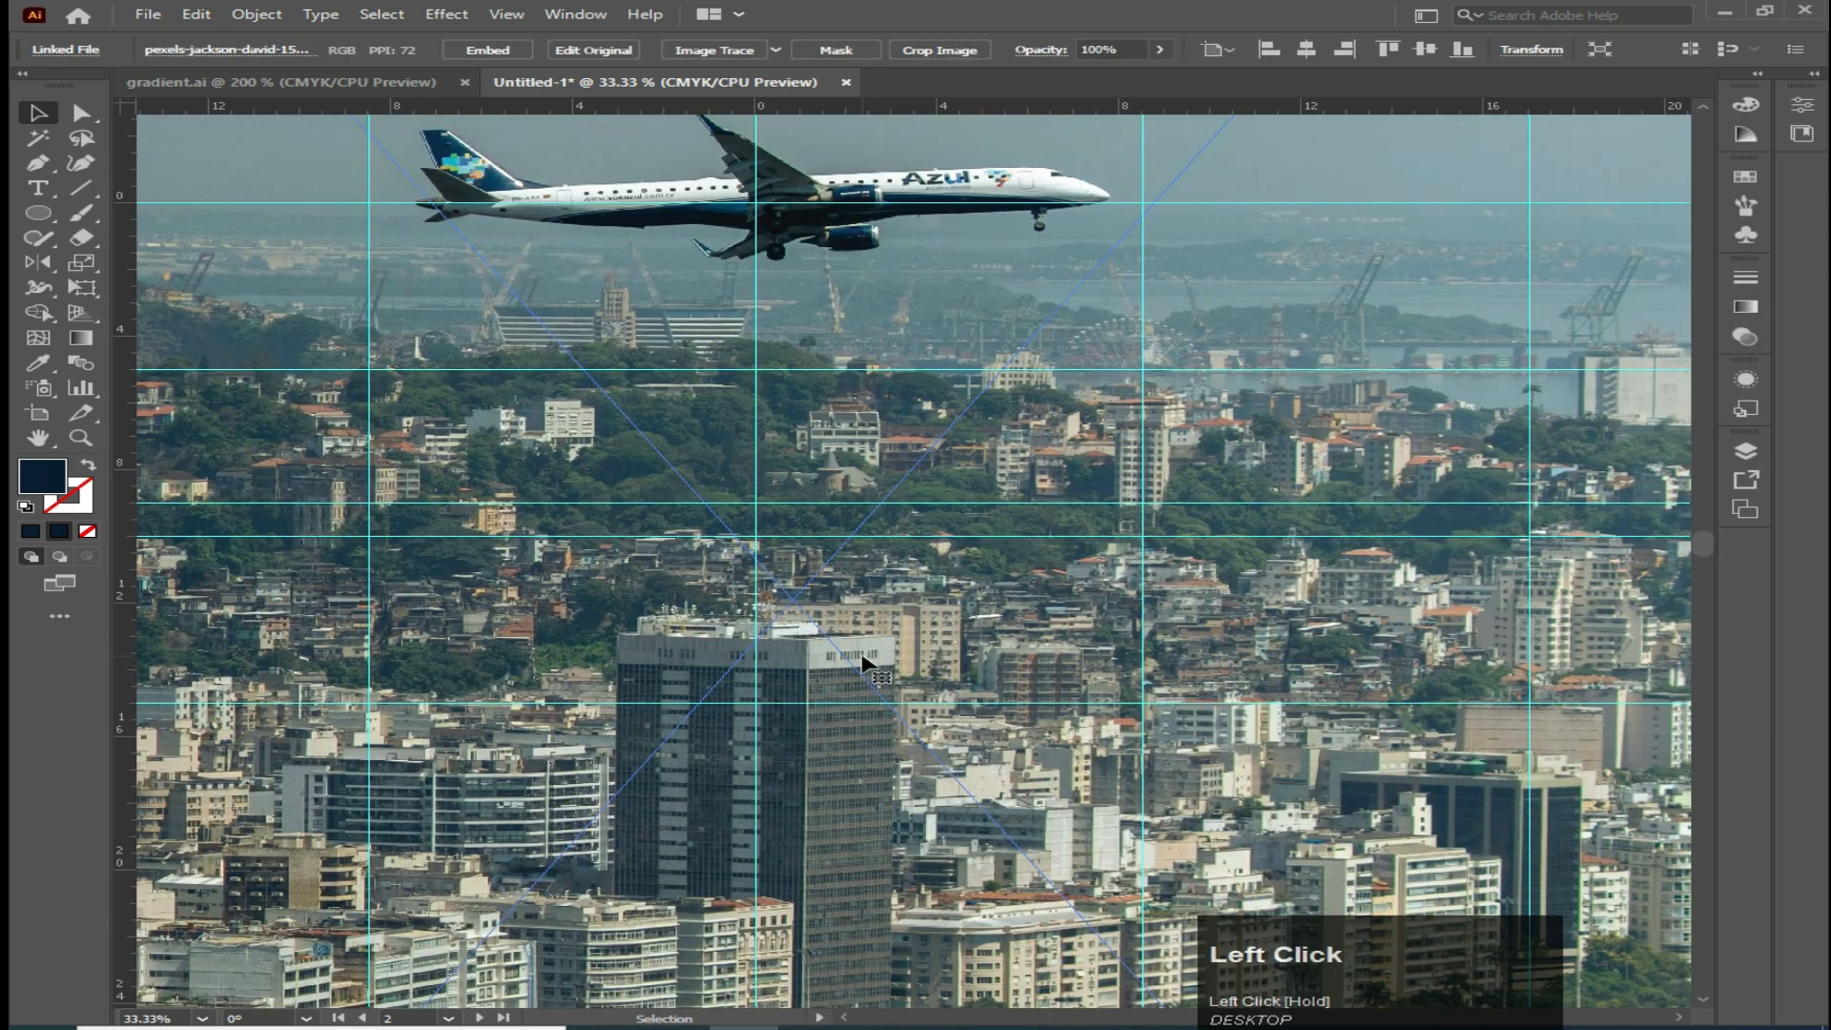
scroll(862, 661, down, 3)
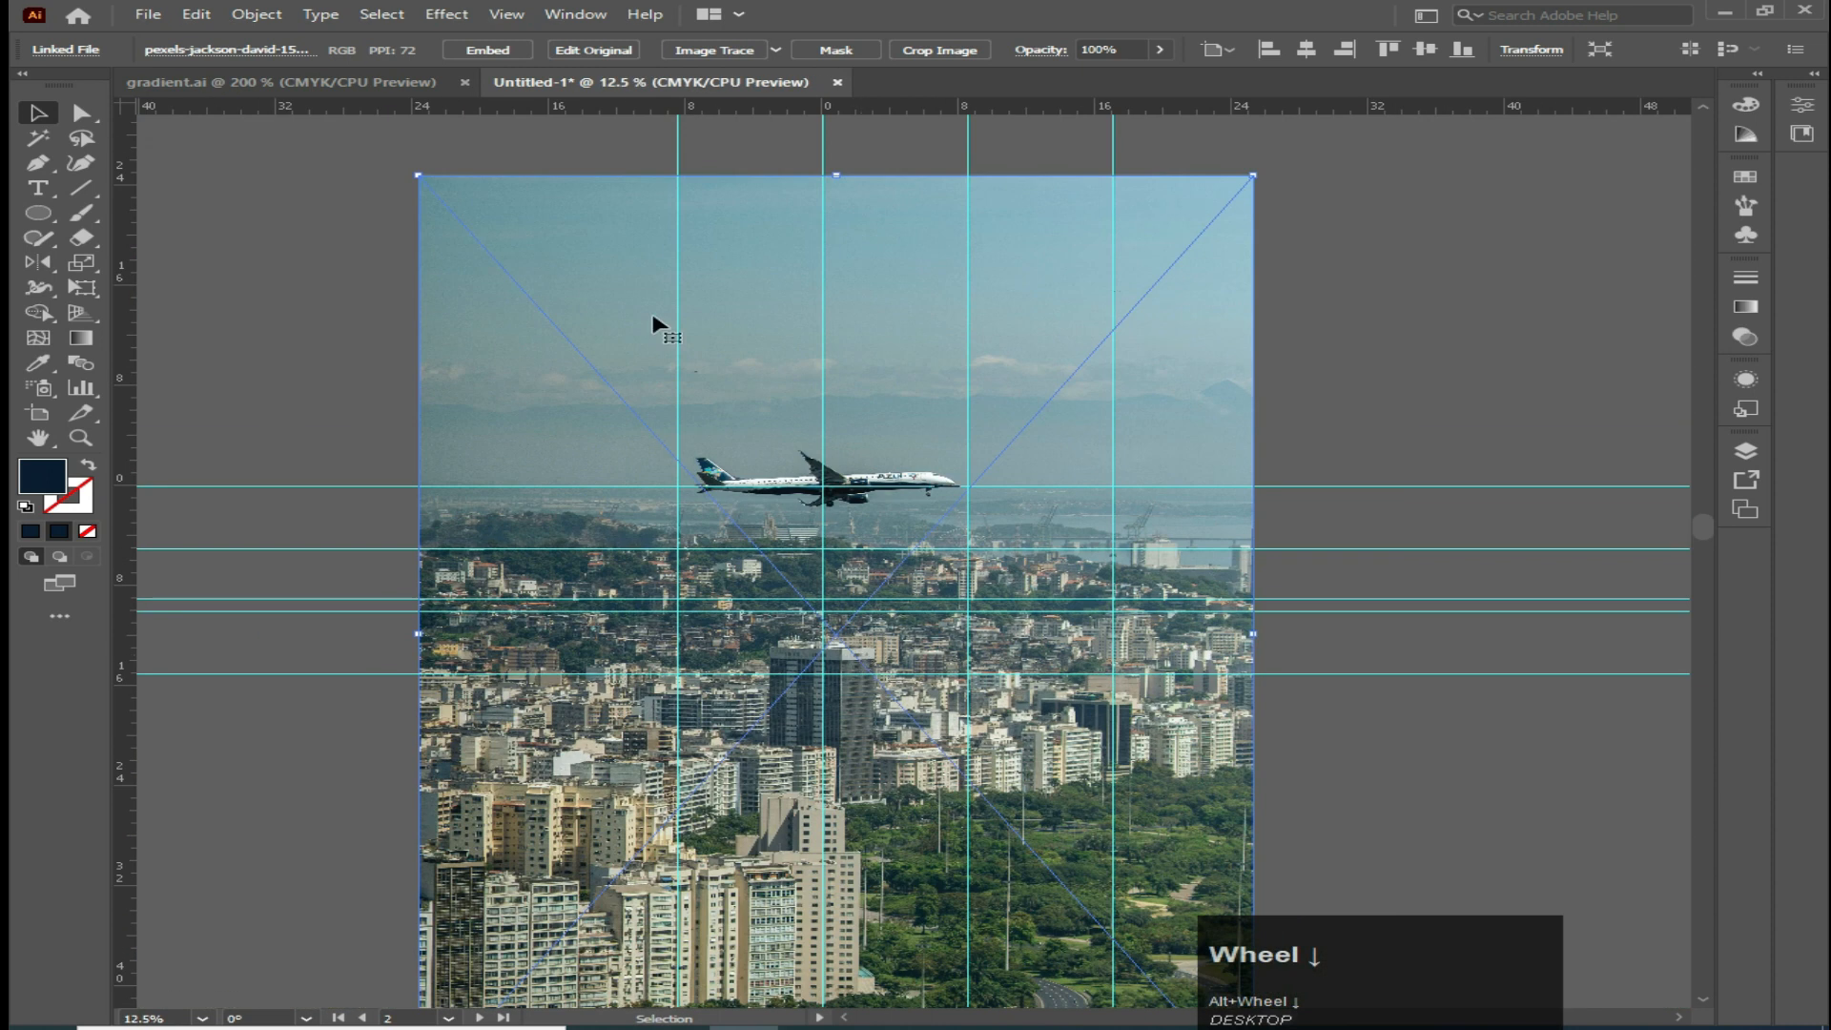
Scale and stretch the city photo so it exactly covers the brochure artboard
drag(418, 175, 616, 492)
drag(758, 593, 678, 626)
drag(964, 625, 1087, 648)
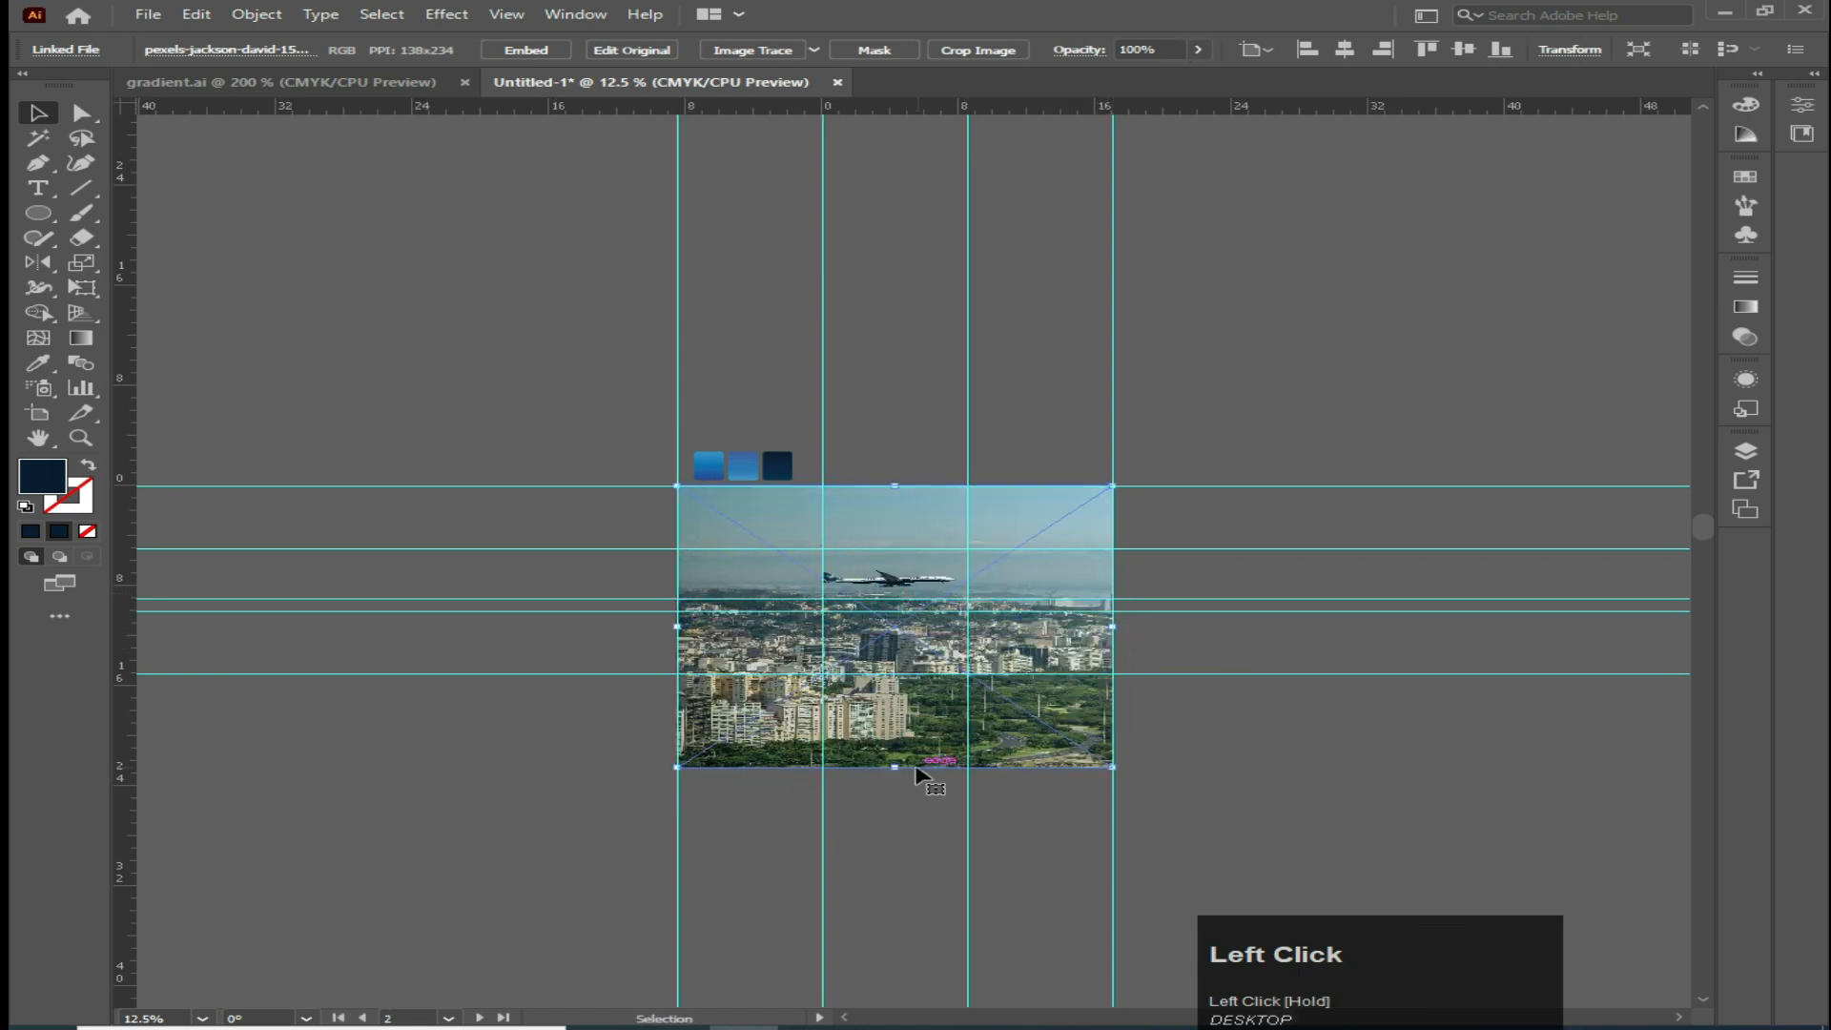
drag(896, 767, 899, 674)
Send the city photo to the back, behind all the brochure artwork
click(507, 531)
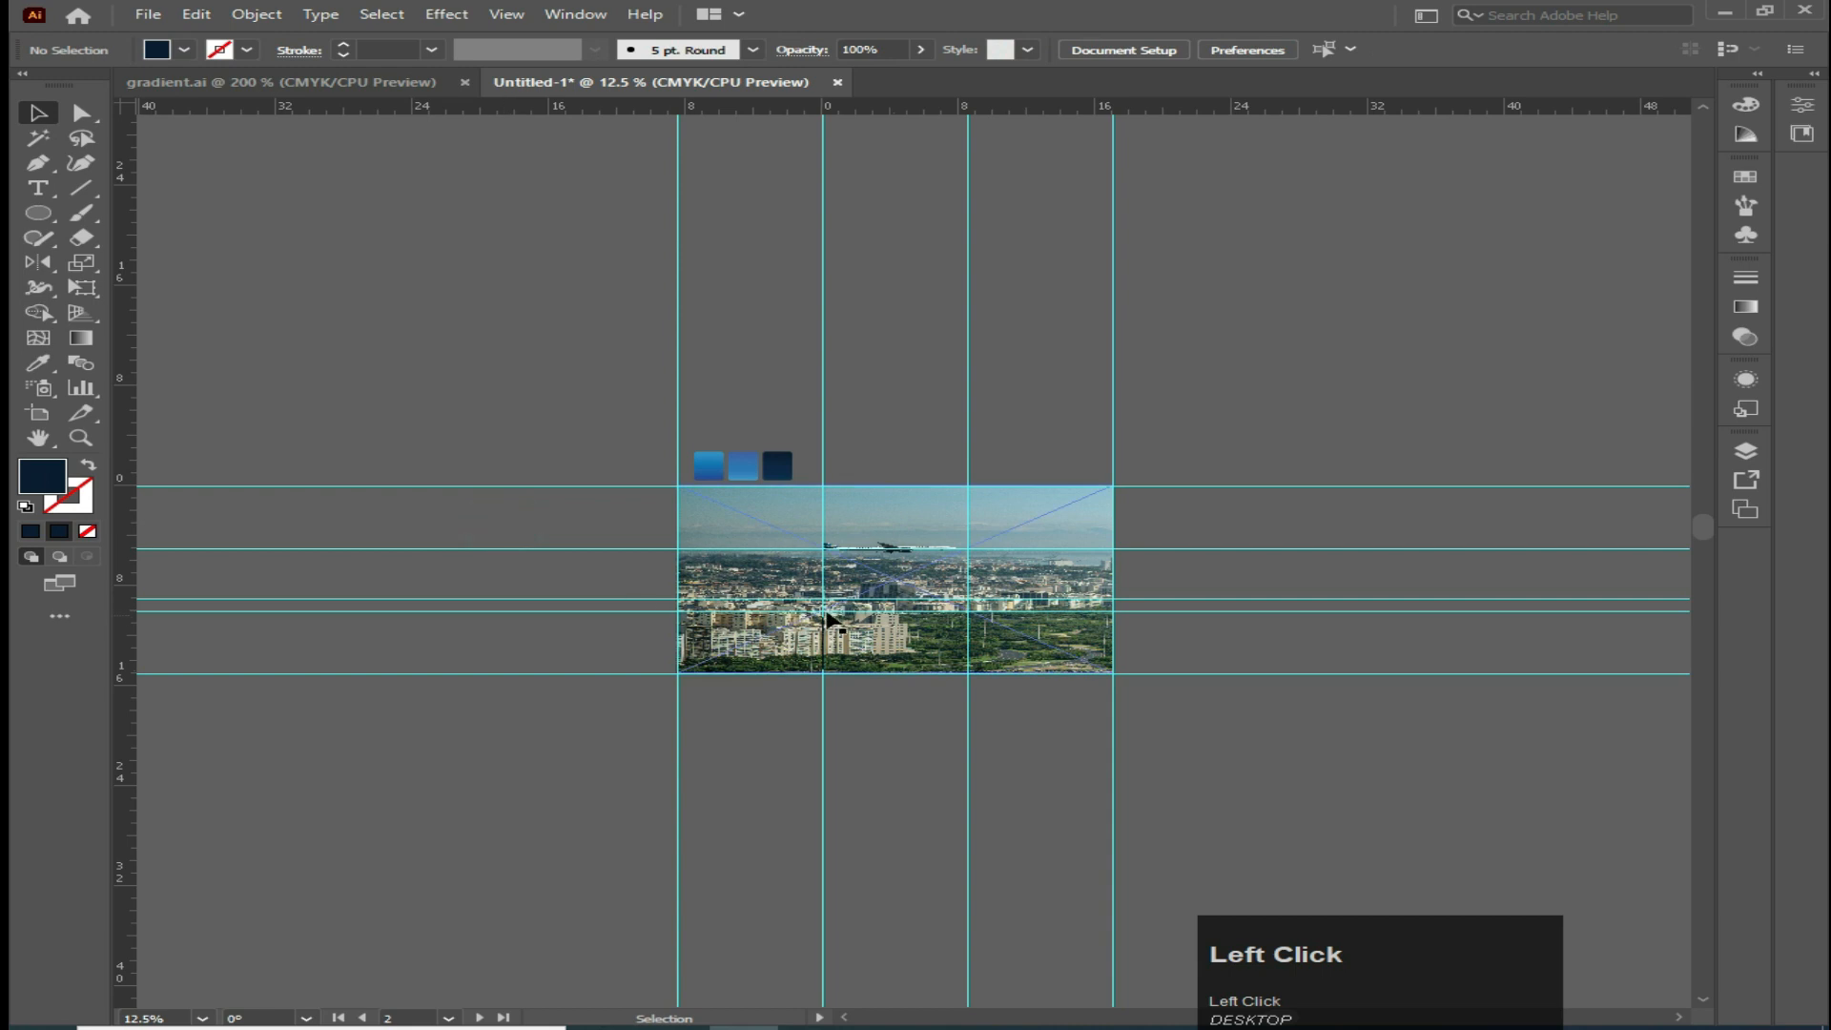
right_click(836, 612)
mouse_move(906, 783)
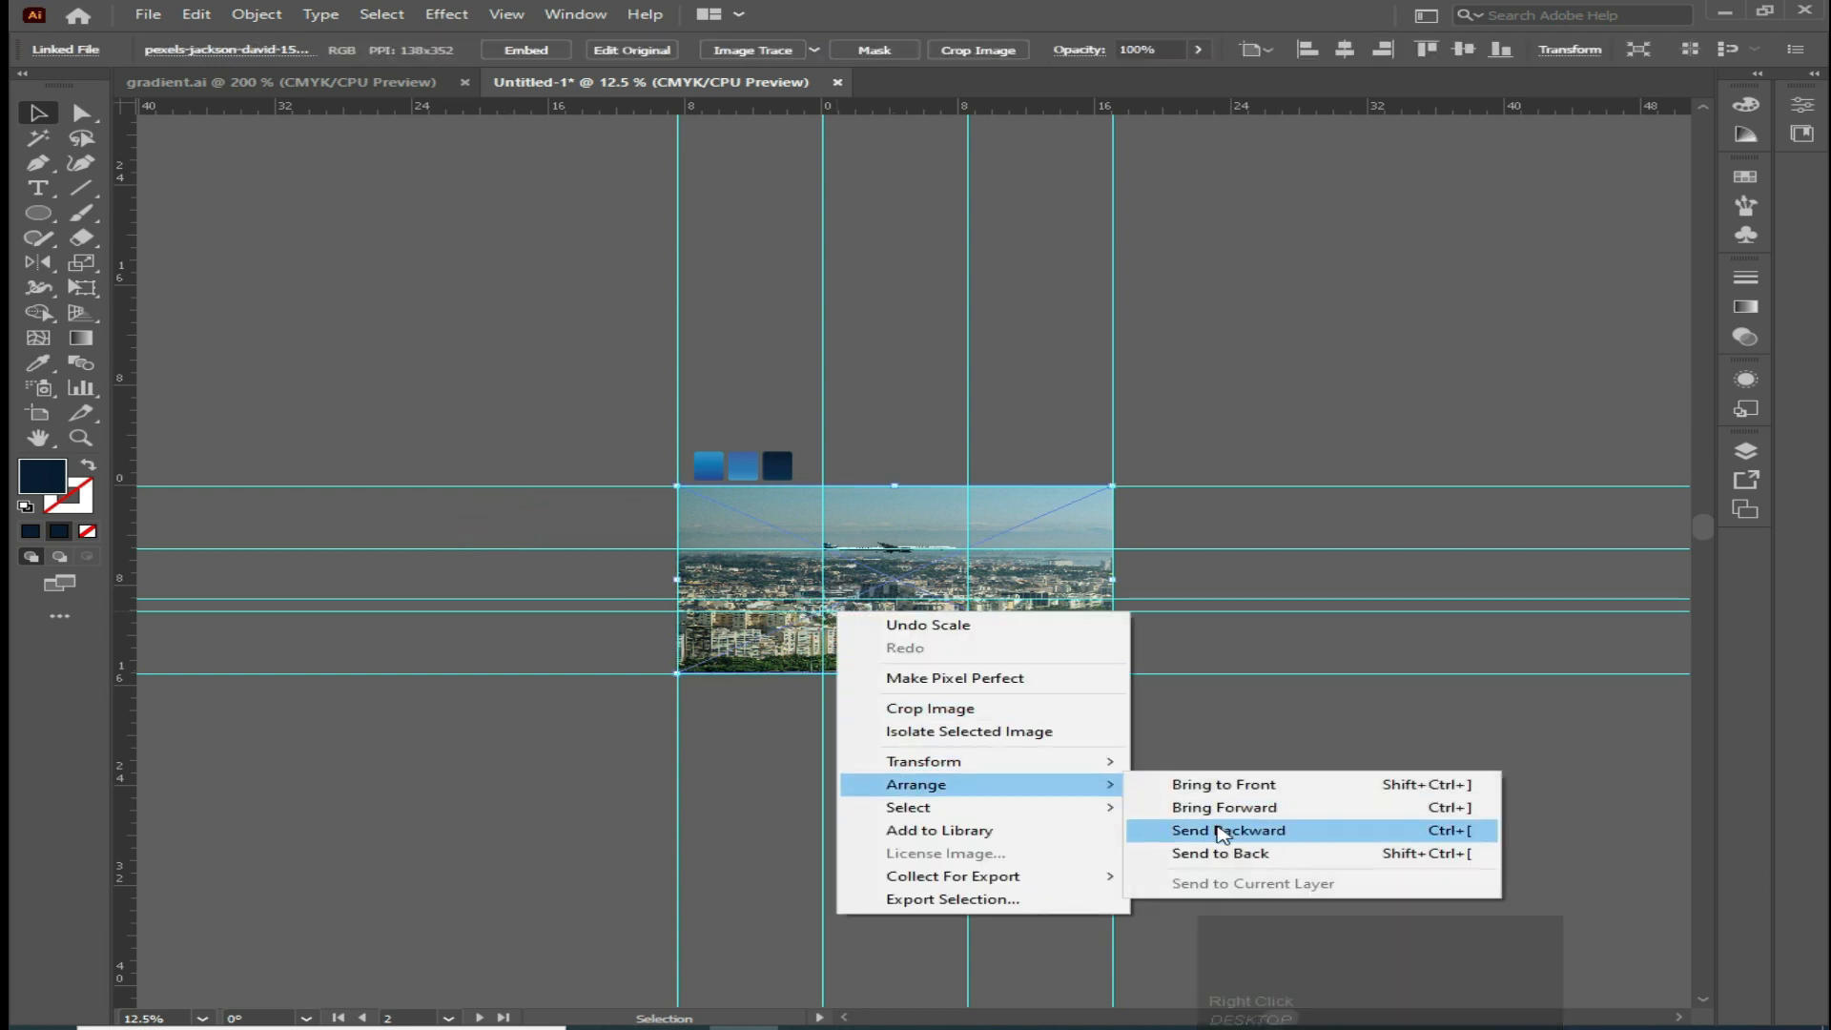
click(1220, 853)
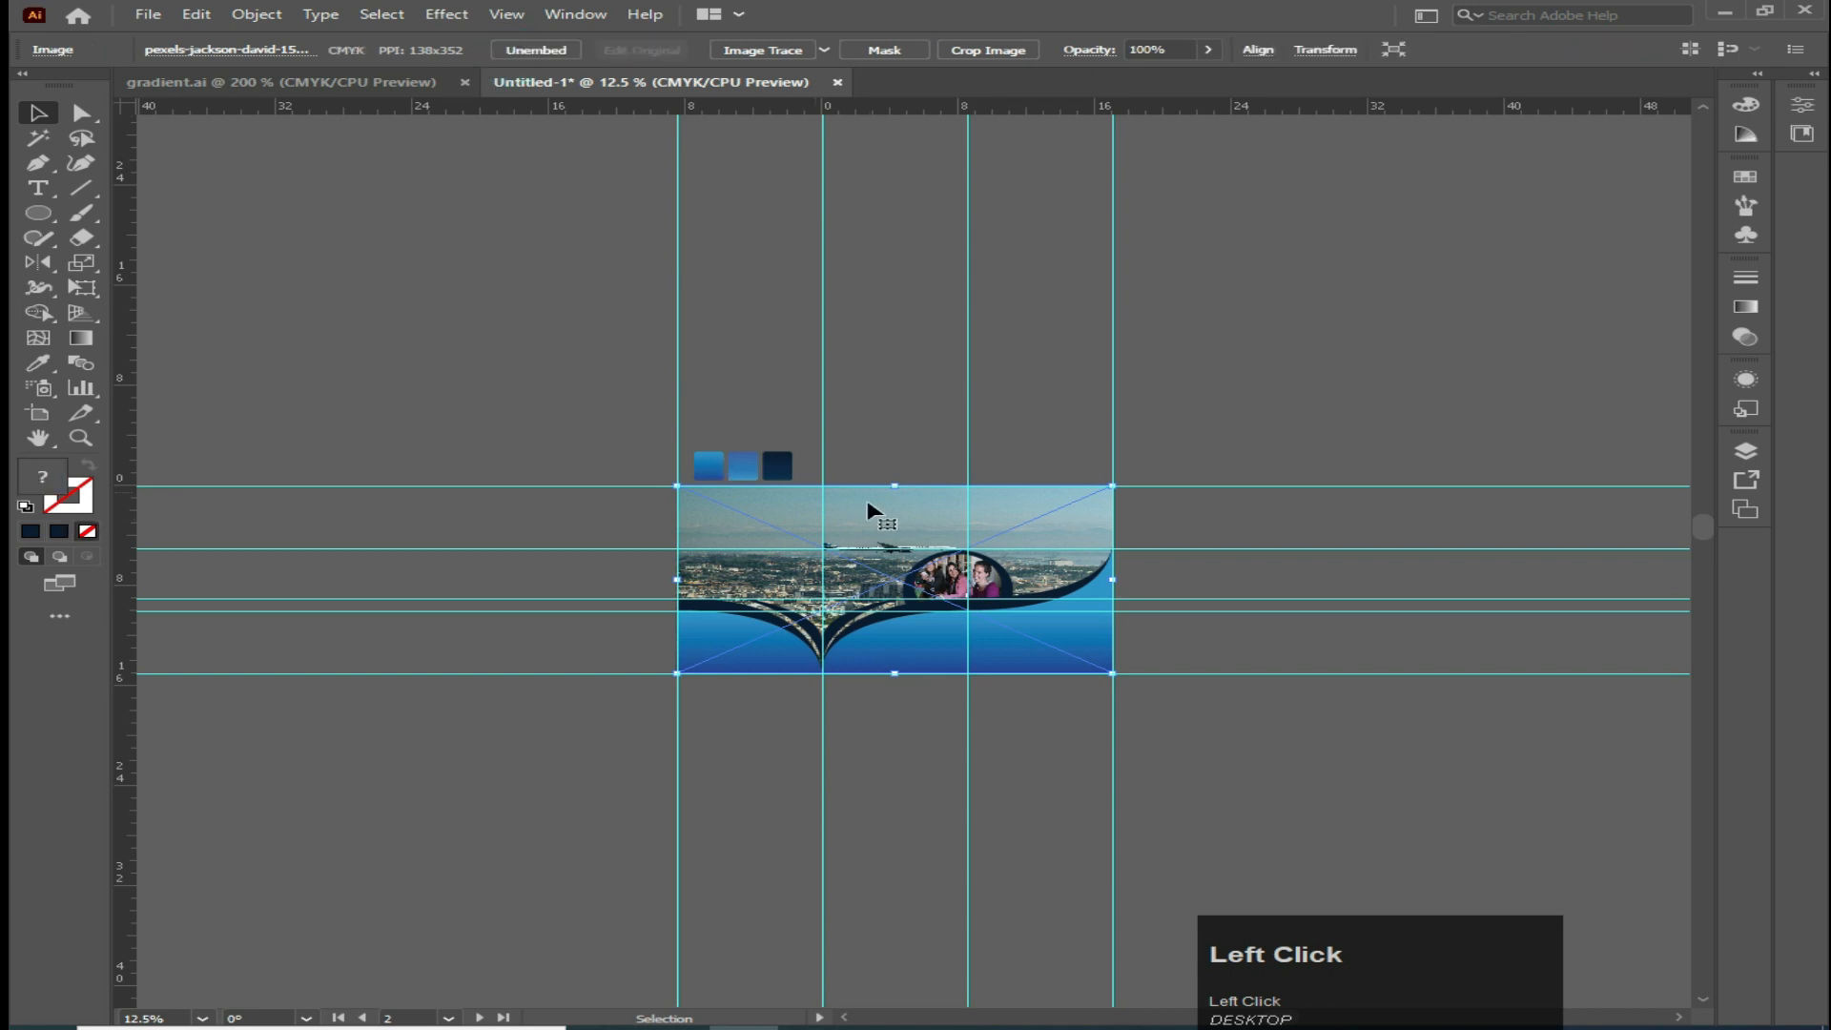
Lower the city photo's opacity to about 29% in the Transparency panel
click(1748, 380)
click(1745, 336)
click(1675, 299)
drag(1676, 325, 1596, 339)
Draw a dark rectangle covering the whole brochure artboard with the Rectangle tool
drag(38, 212, 112, 204)
drag(676, 487, 1112, 673)
click(38, 112)
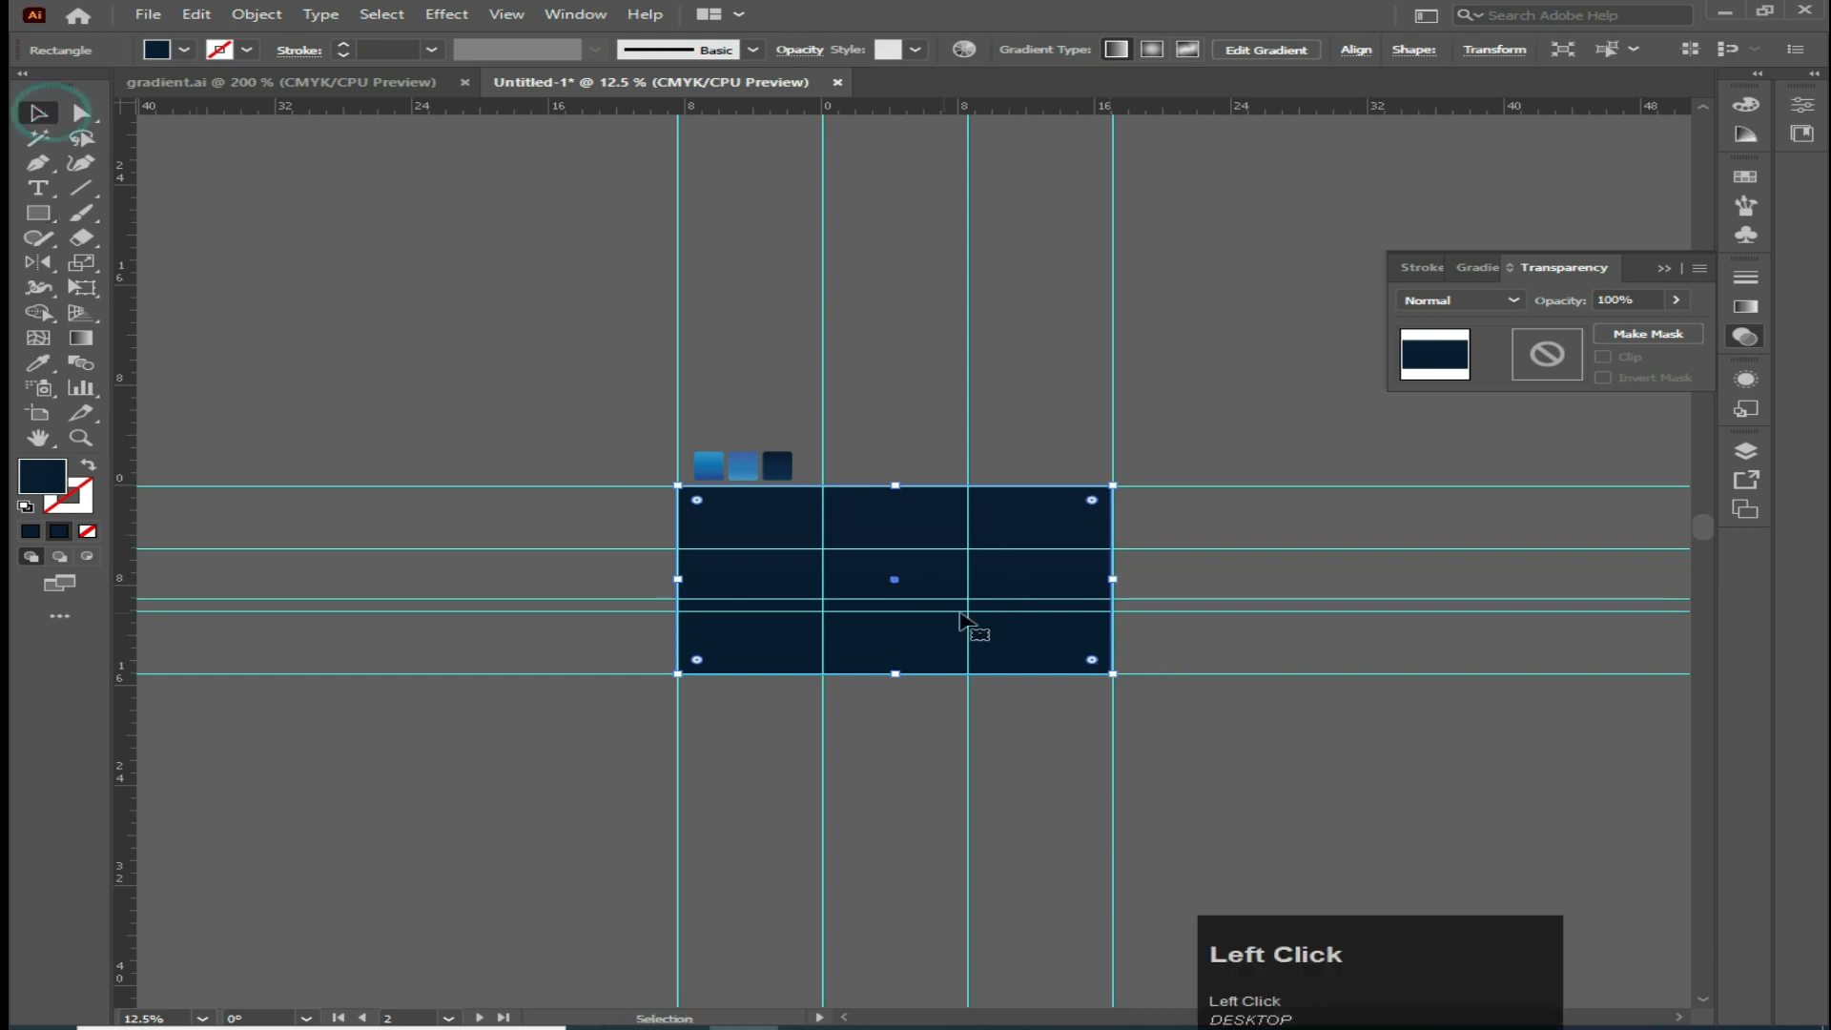
Send the dark rectangle backward so it sits behind the waves but above the city photo
right_click(998, 587)
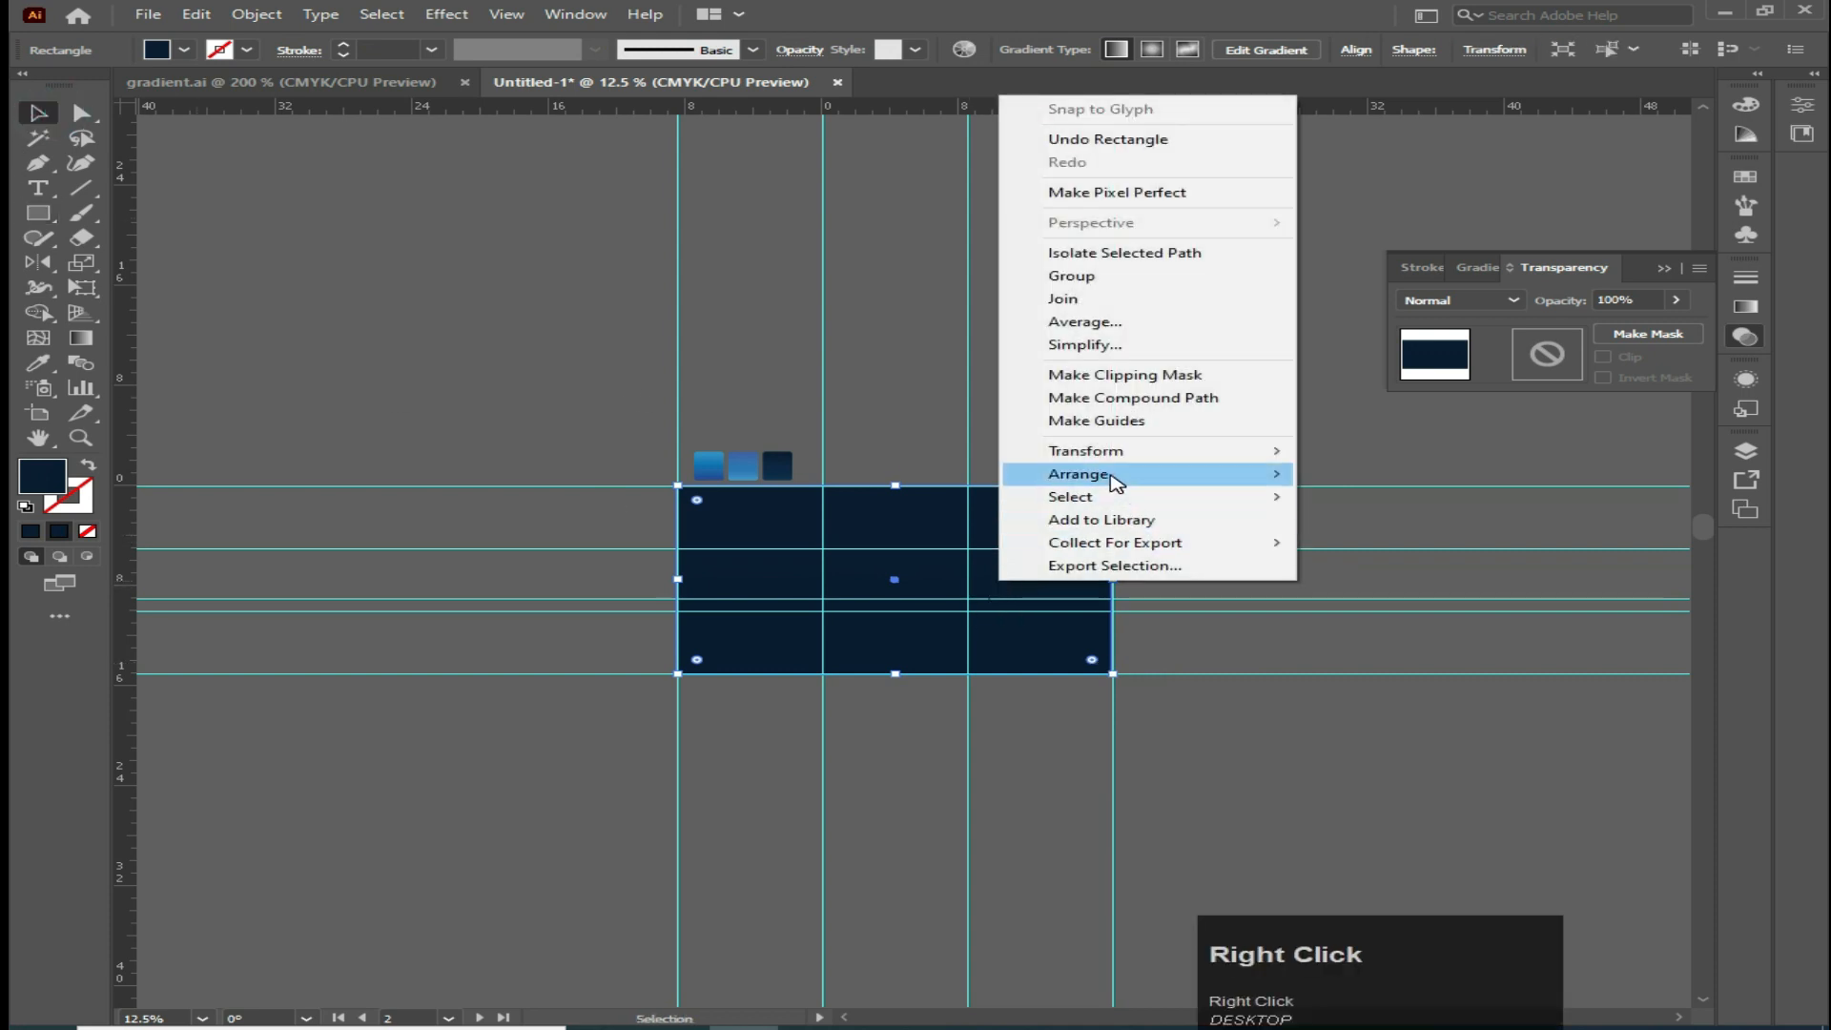
mouse_move(1273, 474)
click(1364, 543)
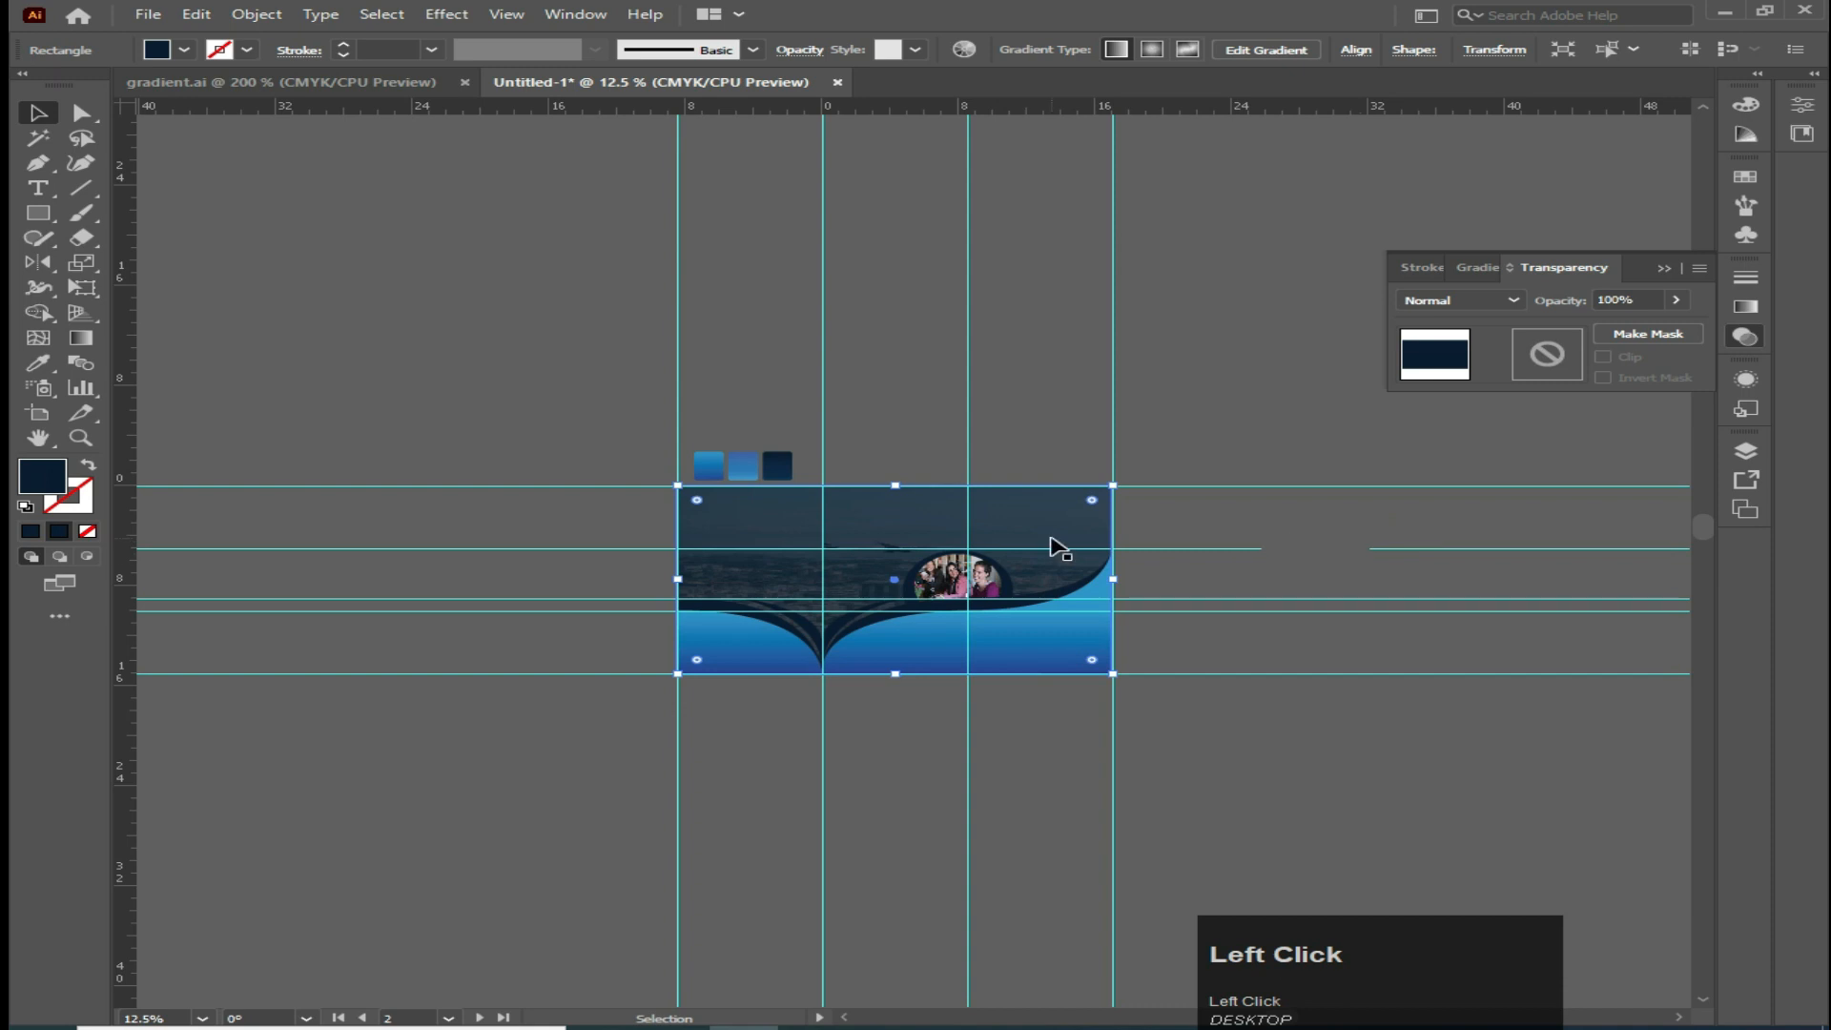
right_click(1053, 542)
mouse_move(1134, 917)
click(1390, 934)
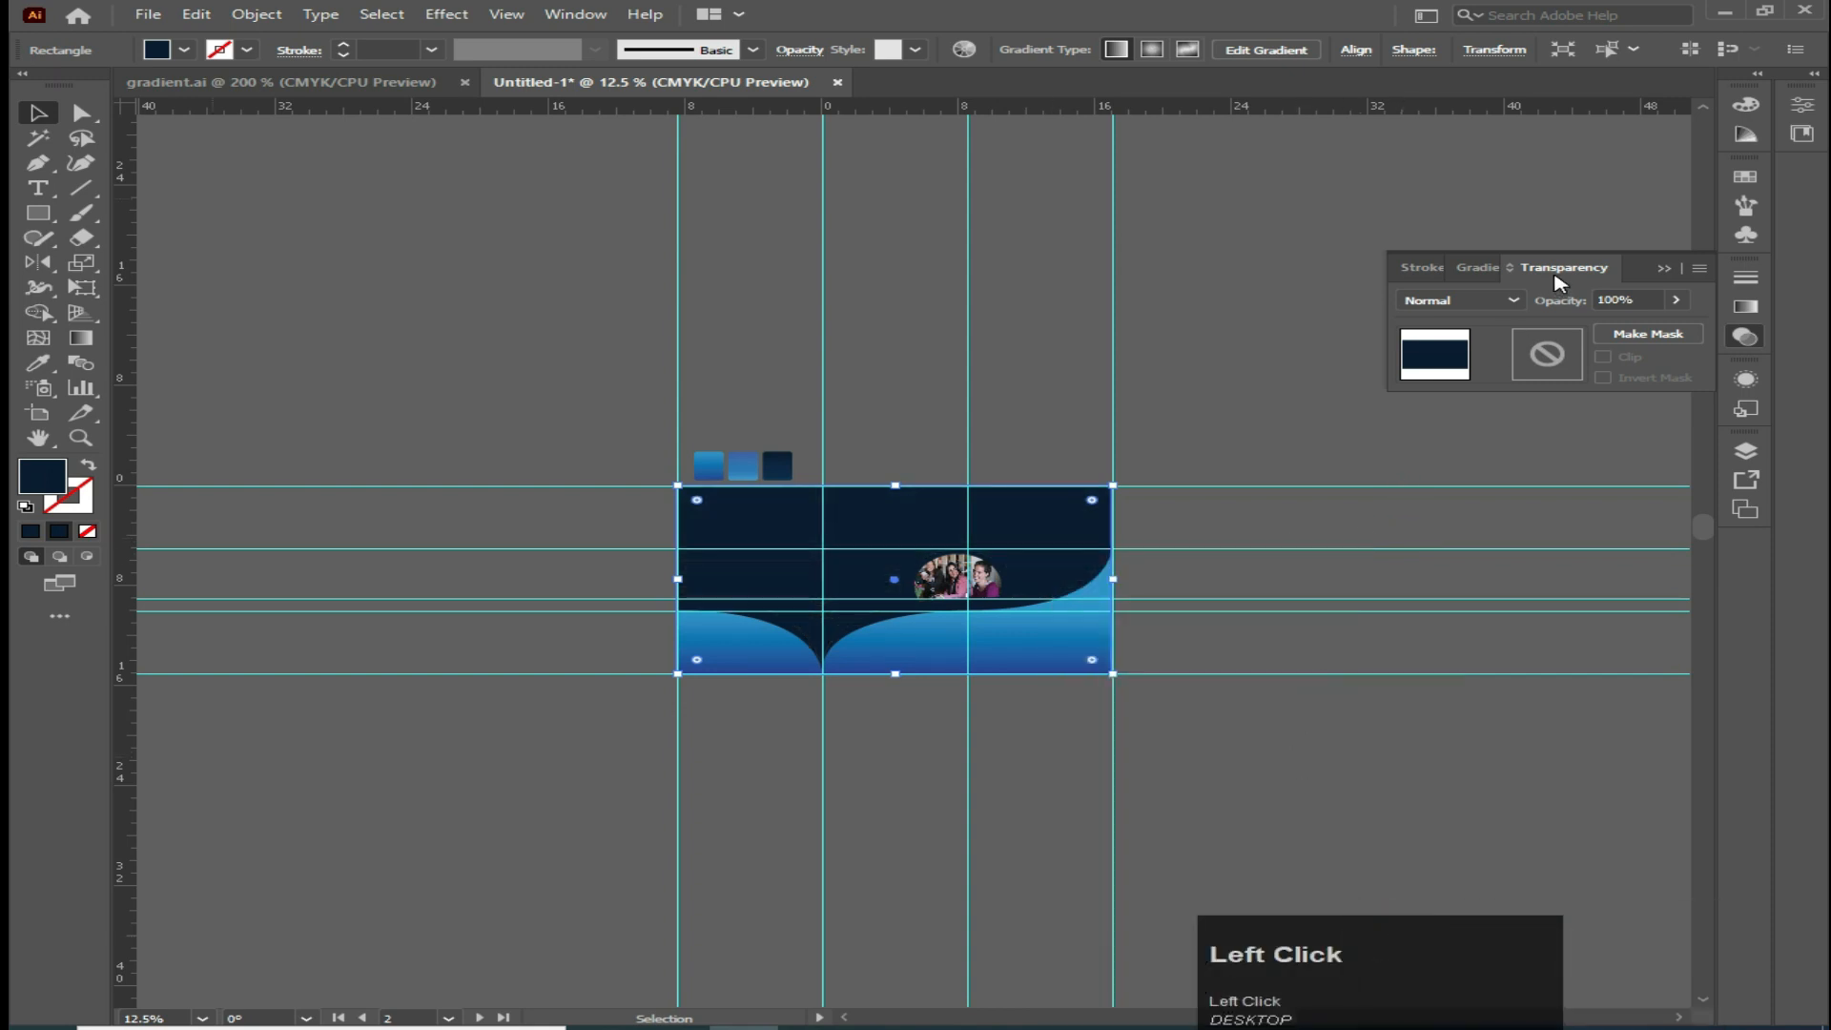
Set the dark rectangle's blending mode to Multiply
click(1509, 299)
click(1484, 362)
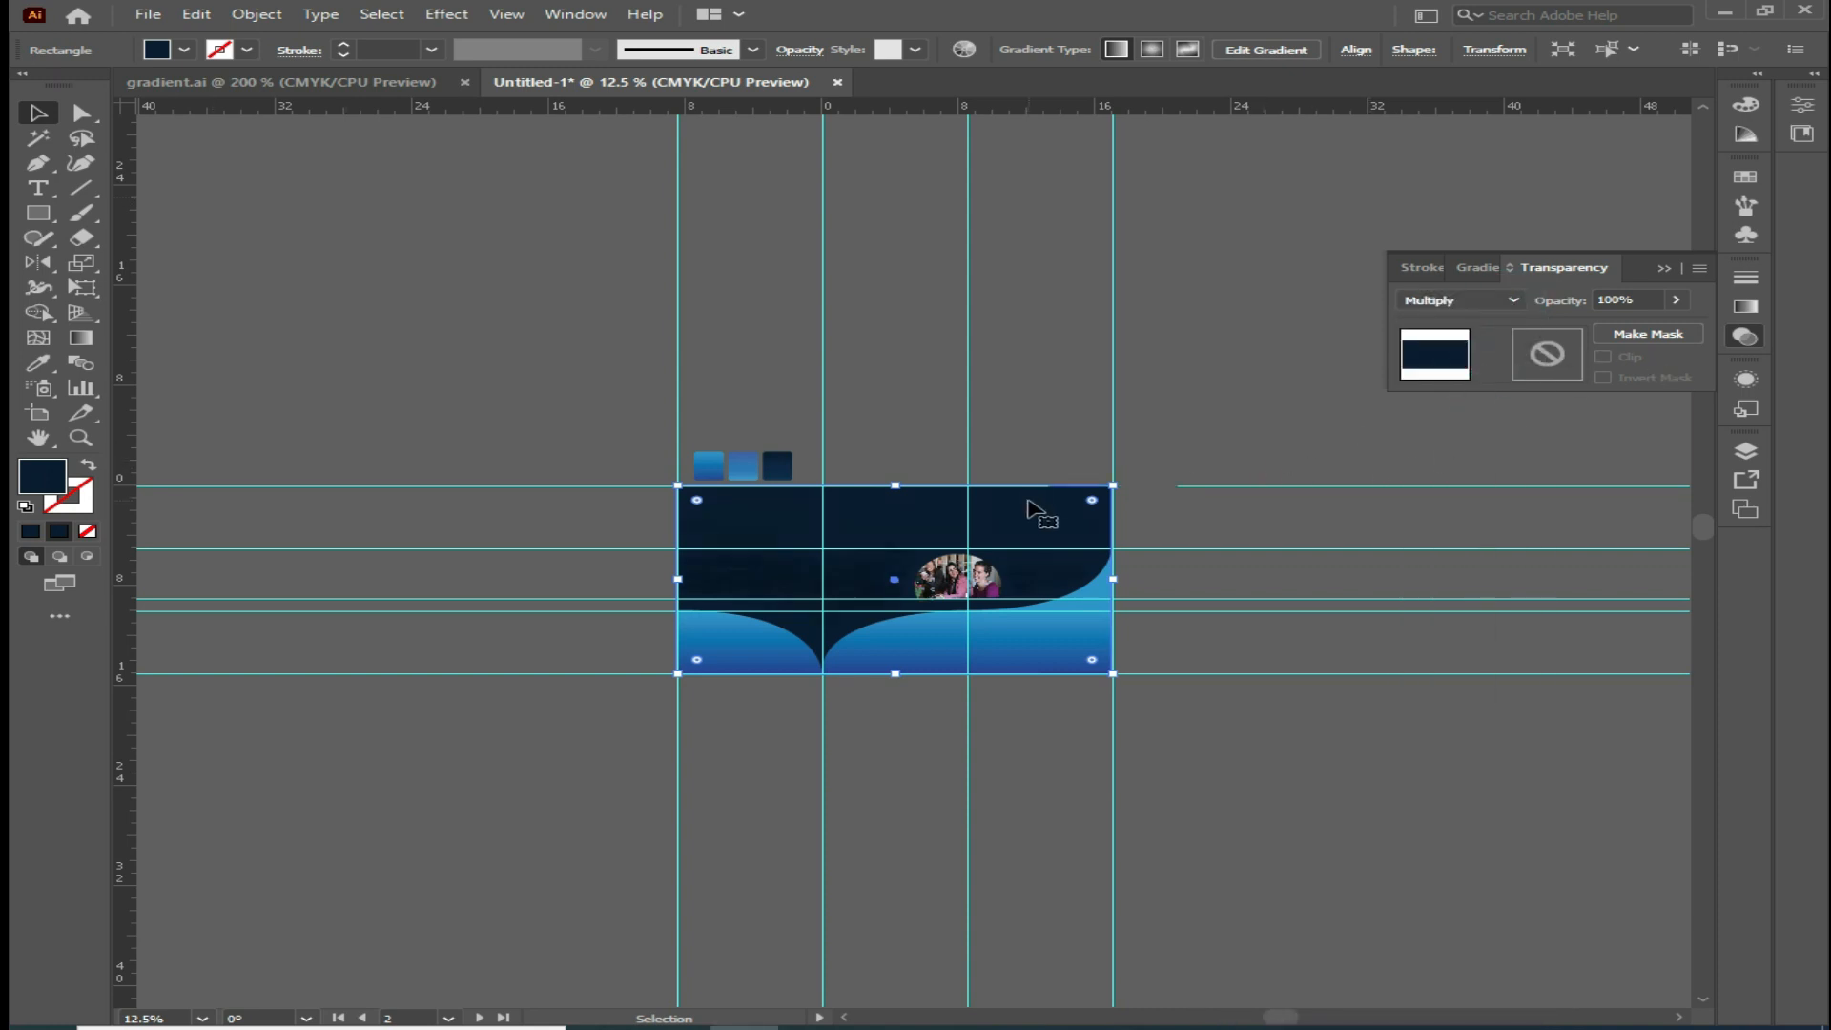
Move the dark rectangle aside and raise the city photo's opacity to 75%
drag(1028, 510, 1028, 420)
click(863, 610)
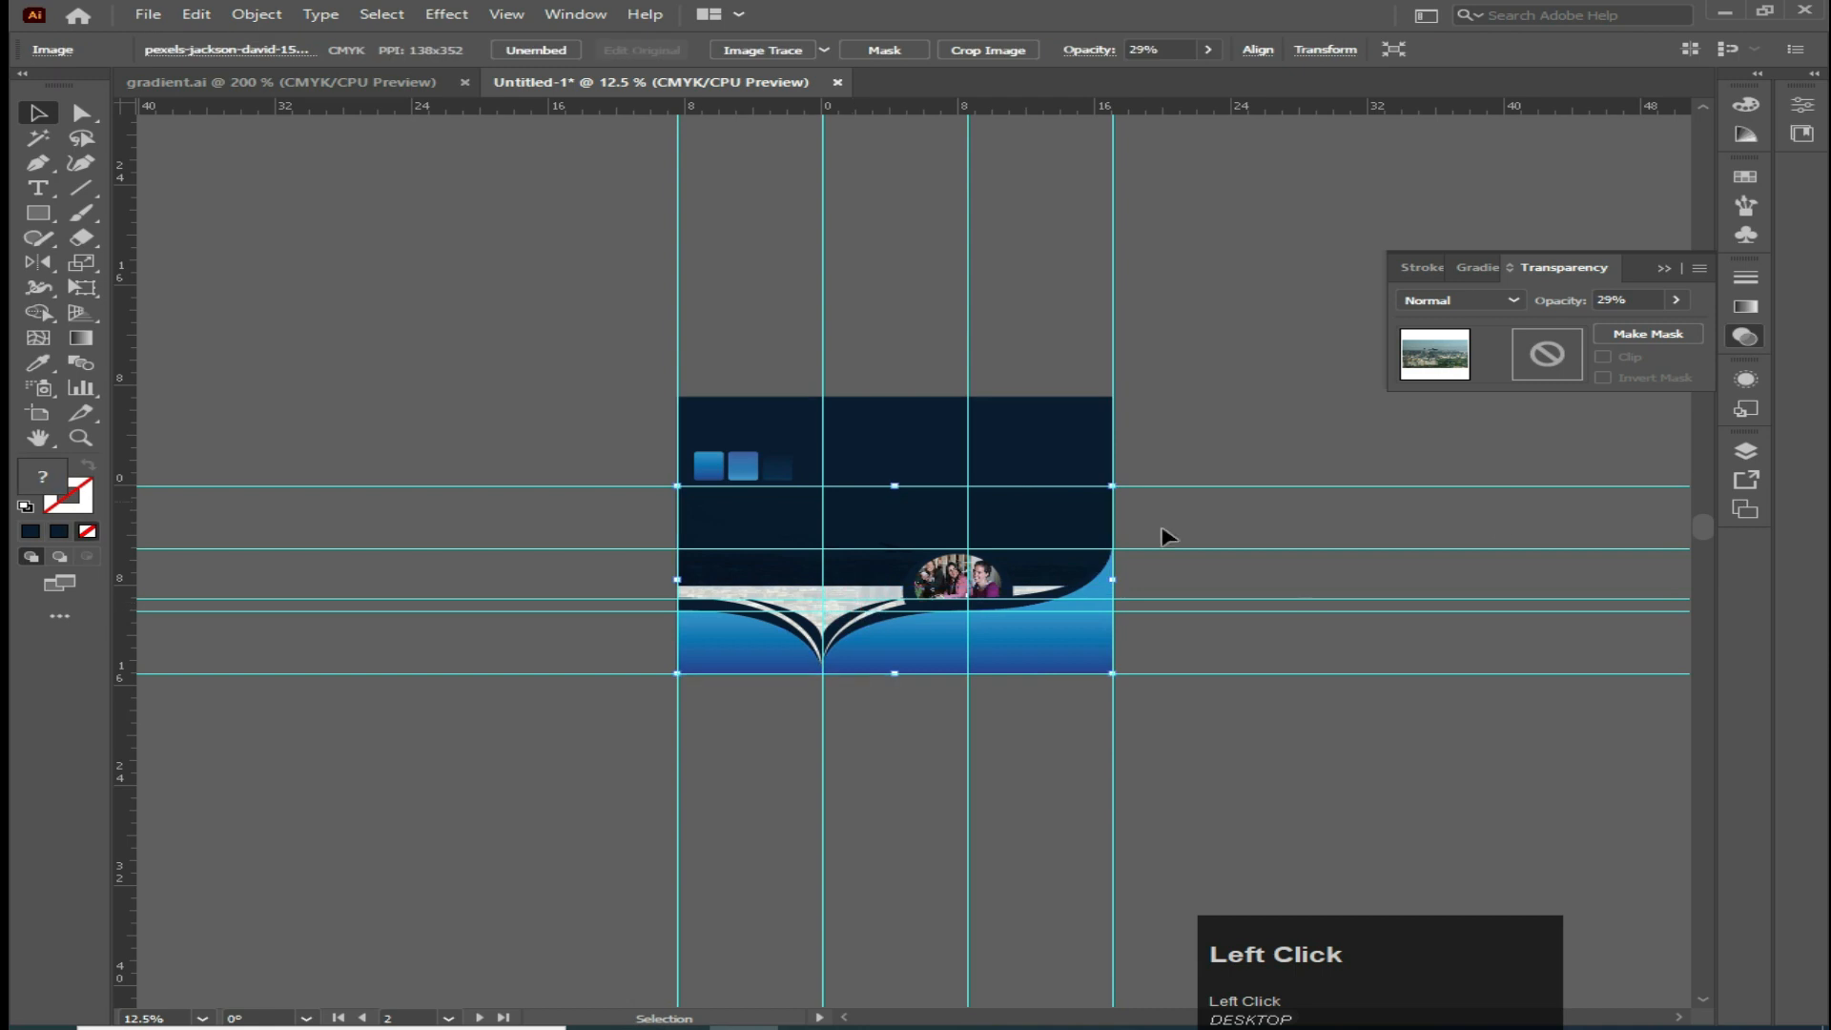
drag(895, 449, 934, 290)
click(858, 531)
click(1676, 299)
drag(1591, 326, 1644, 325)
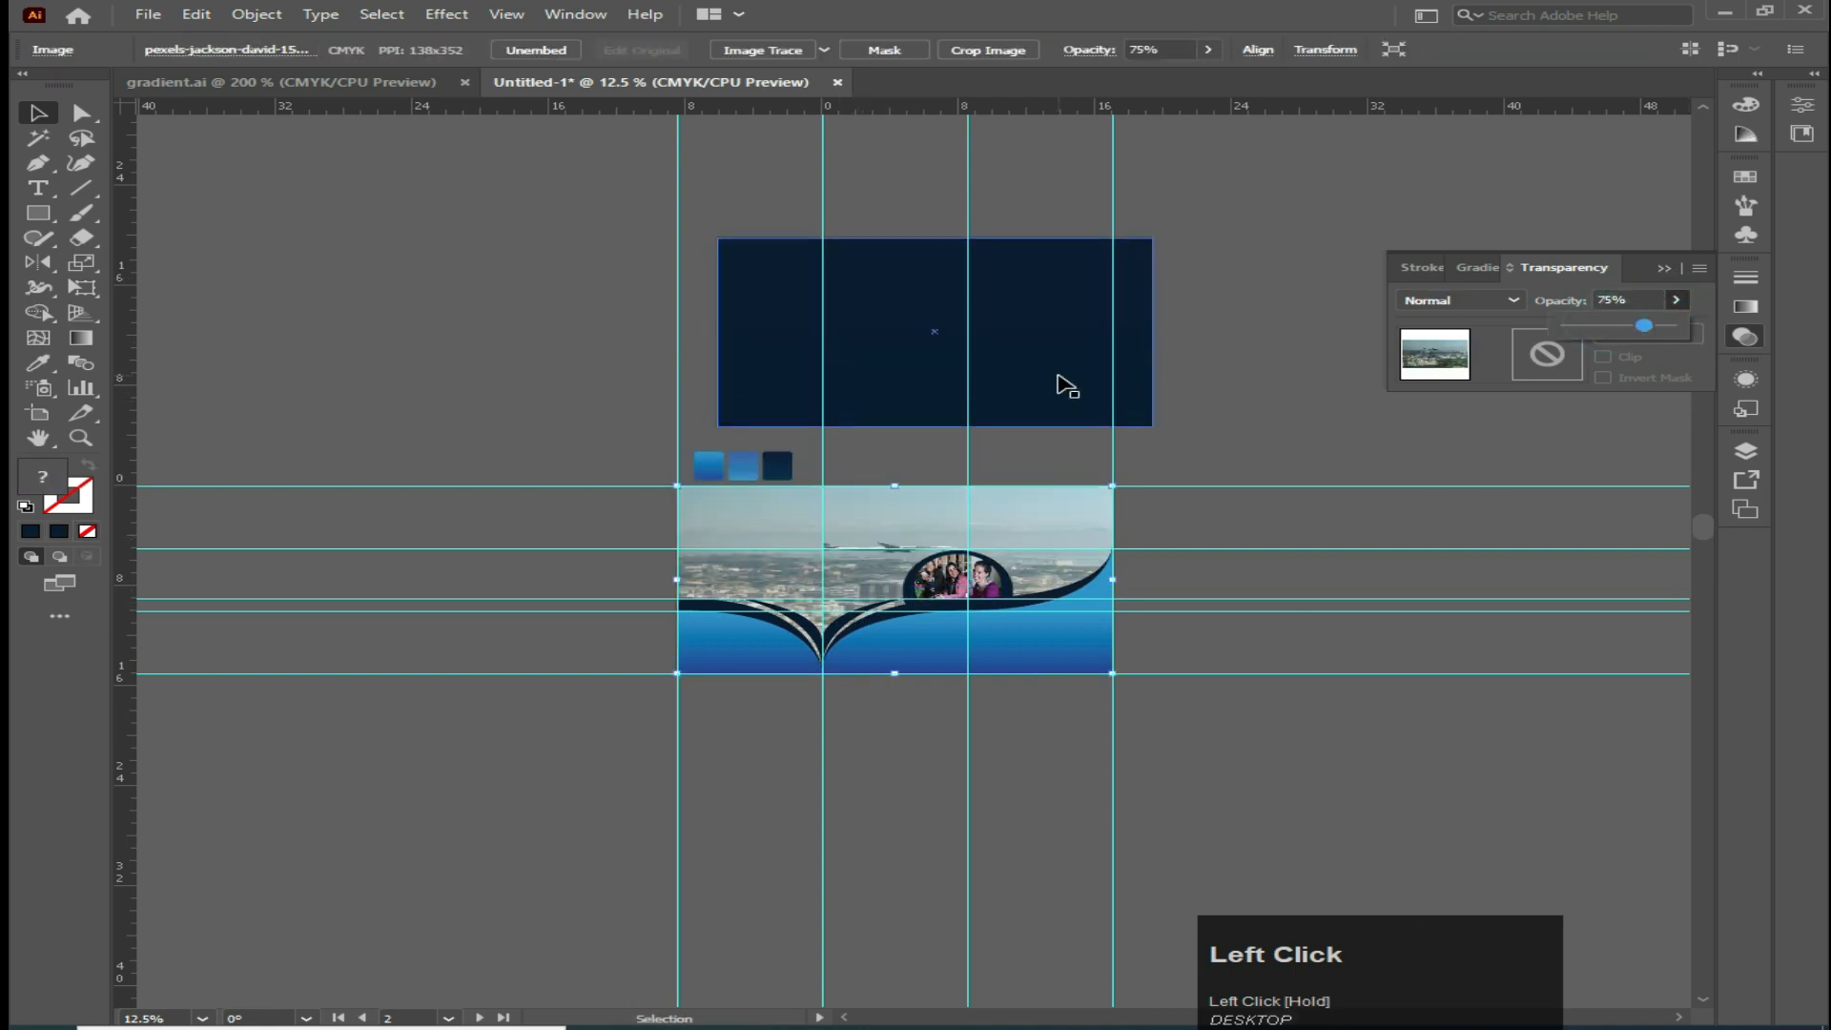
Move the dark rectangle back over the artboard and lower its opacity to 16%
drag(1013, 364, 988, 615)
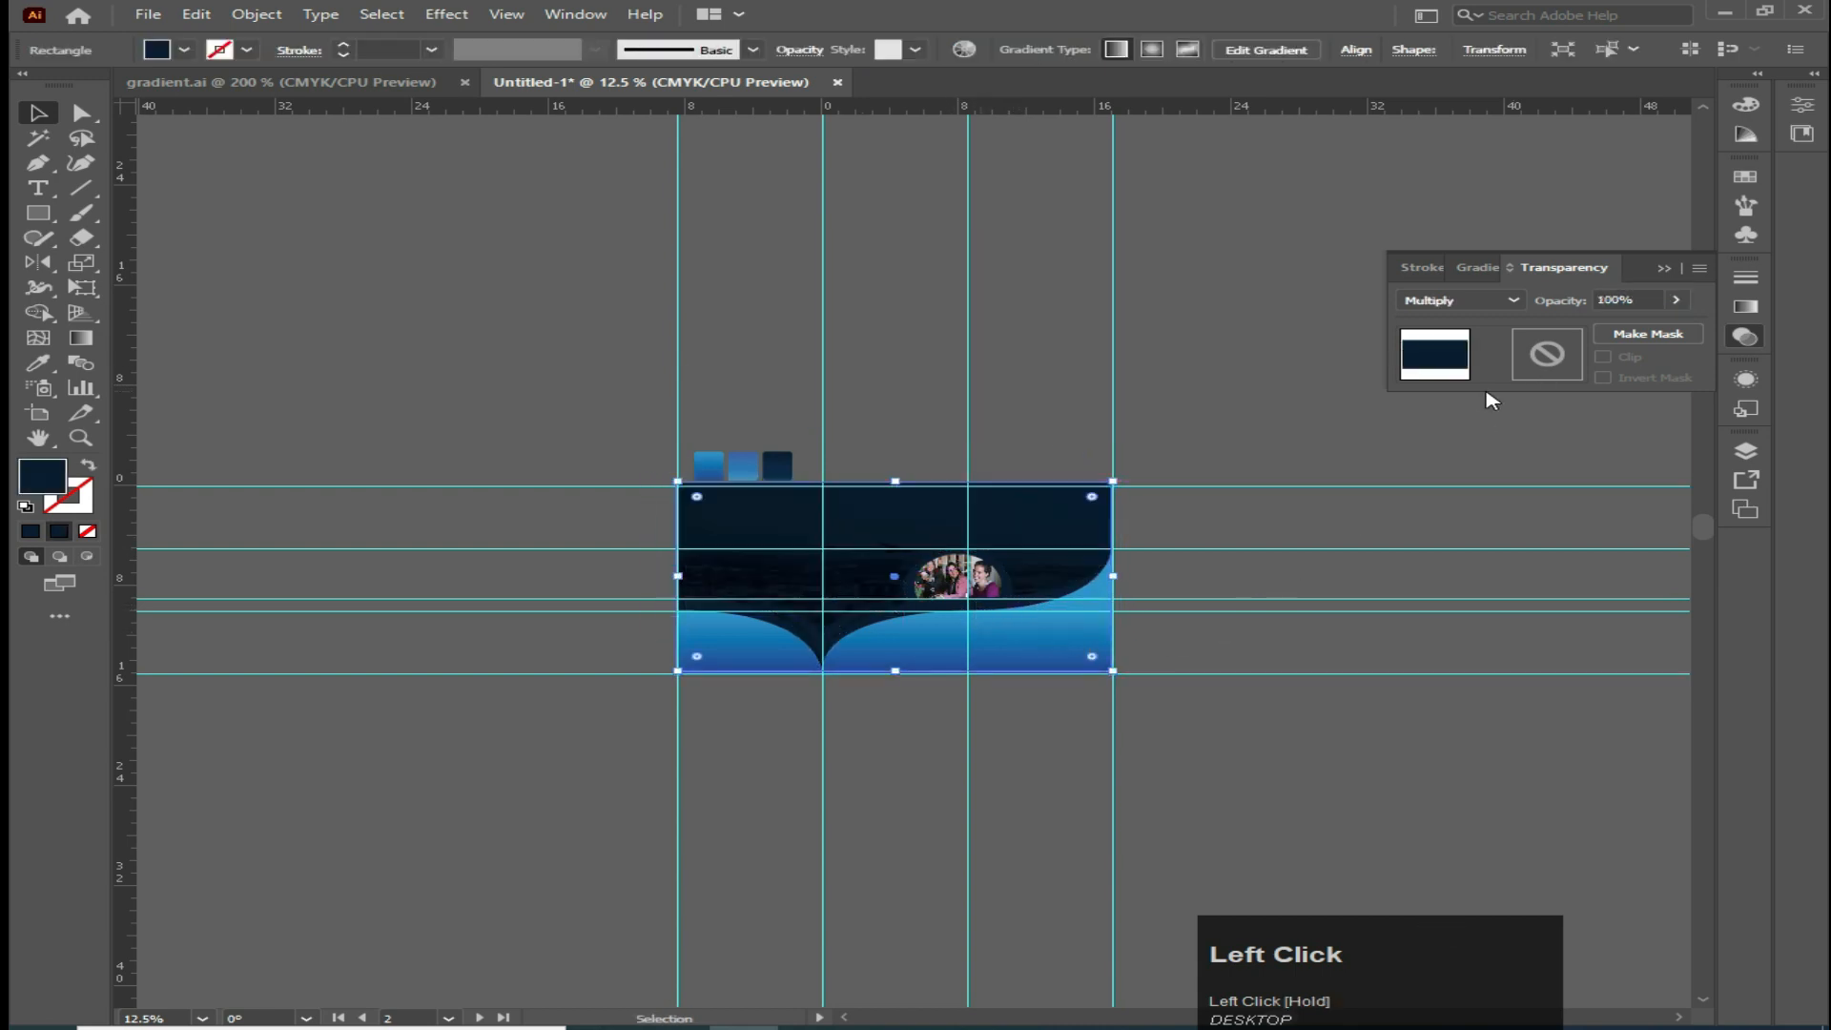
click(1675, 299)
drag(1679, 325, 1587, 339)
click(1675, 299)
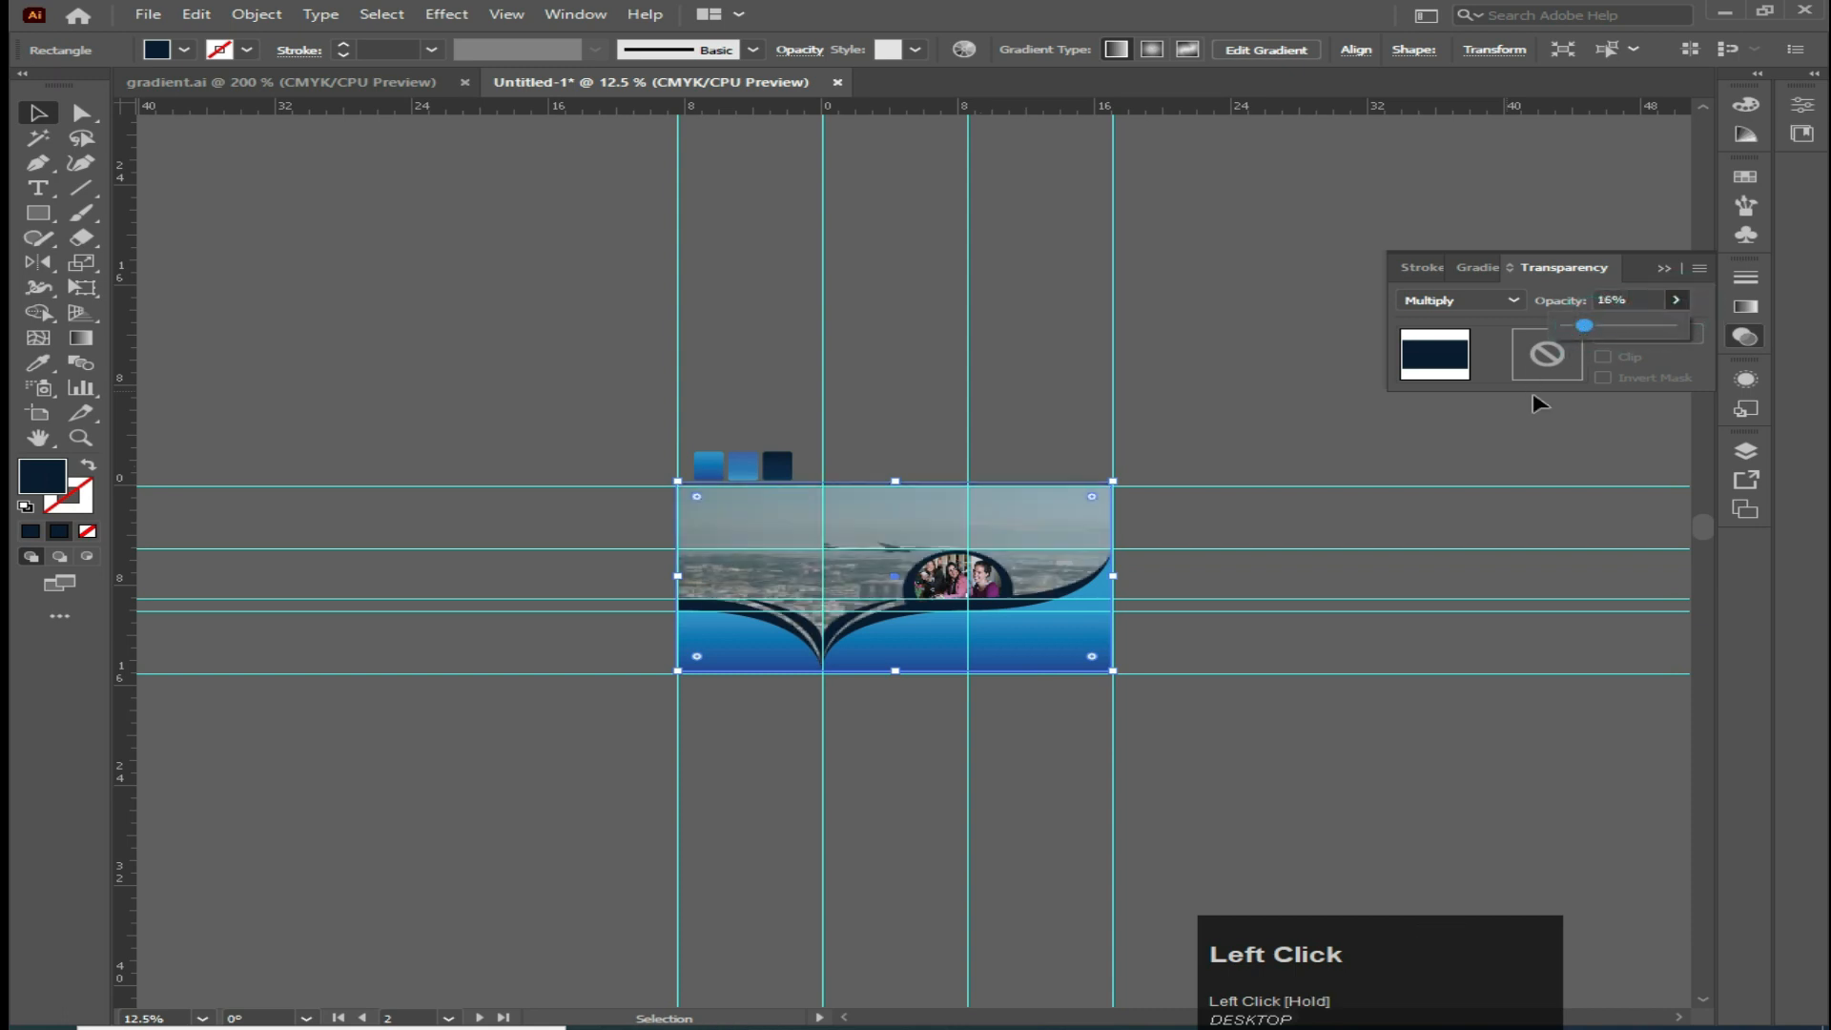
click(327, 295)
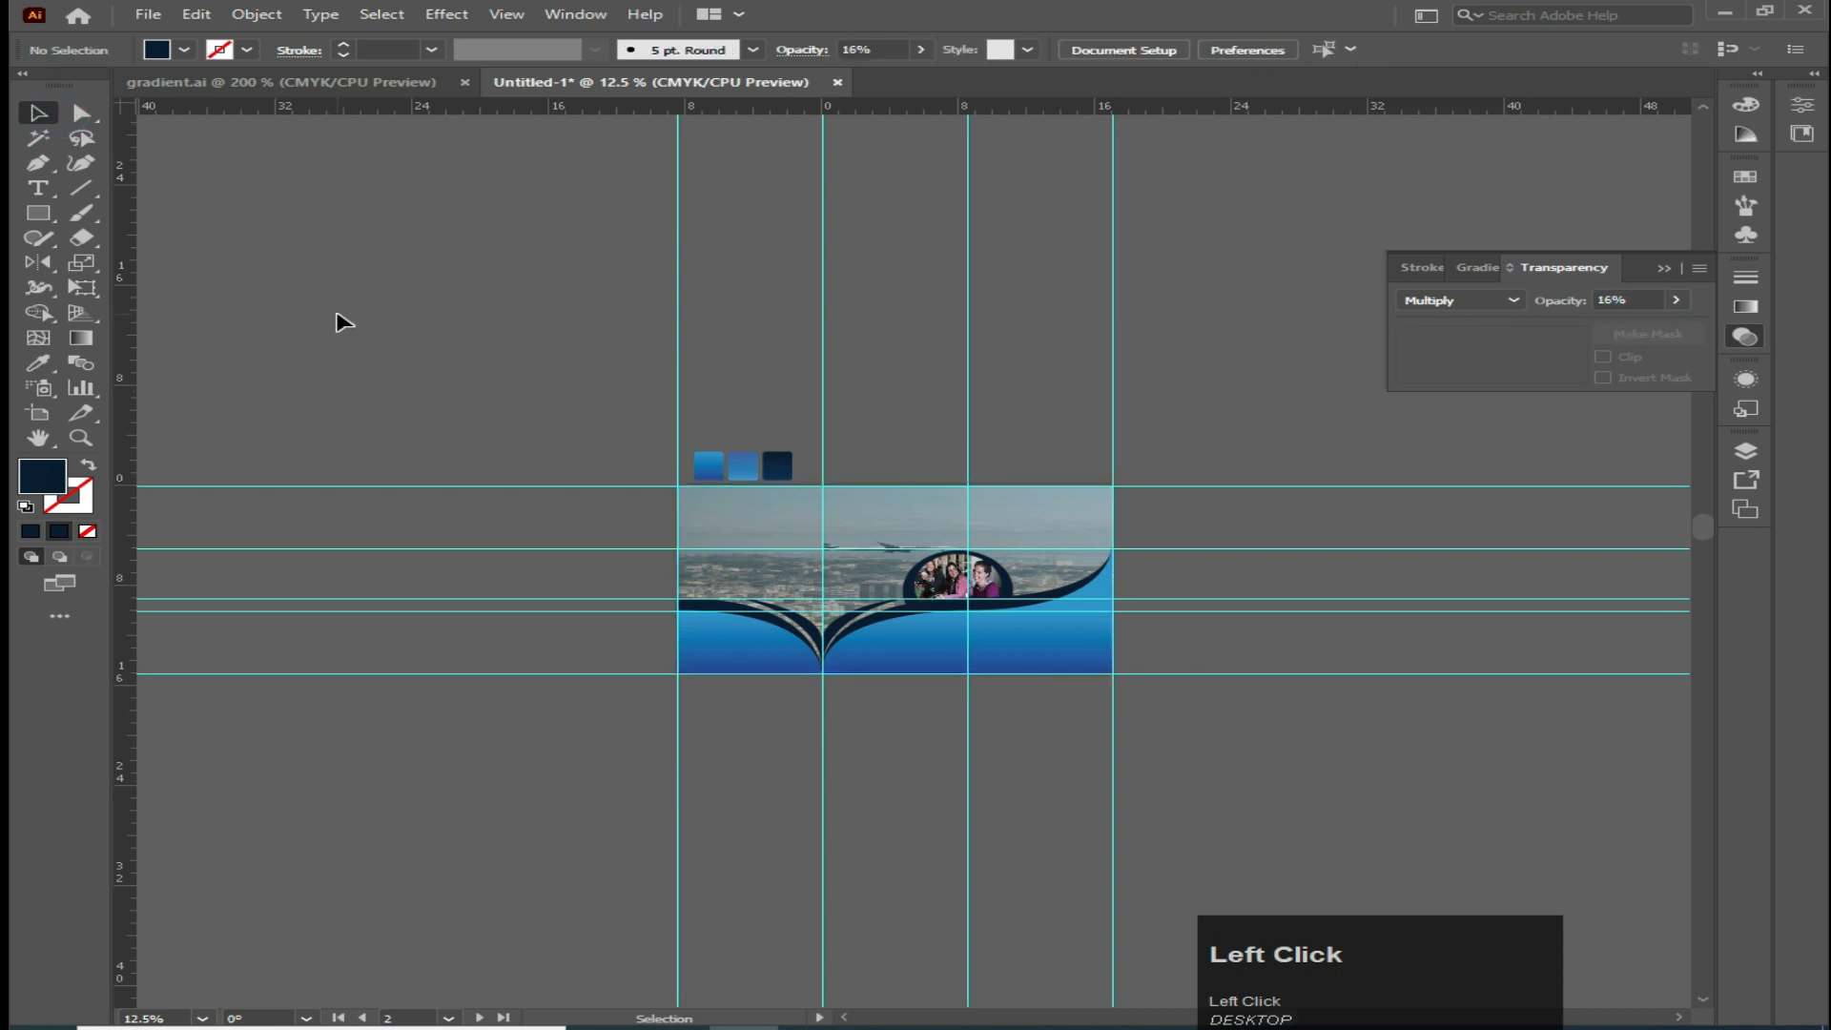
Move the overlay rectangle aside and set the city photo's opacity to 30%
alt+scroll(728, 614, up, 3)
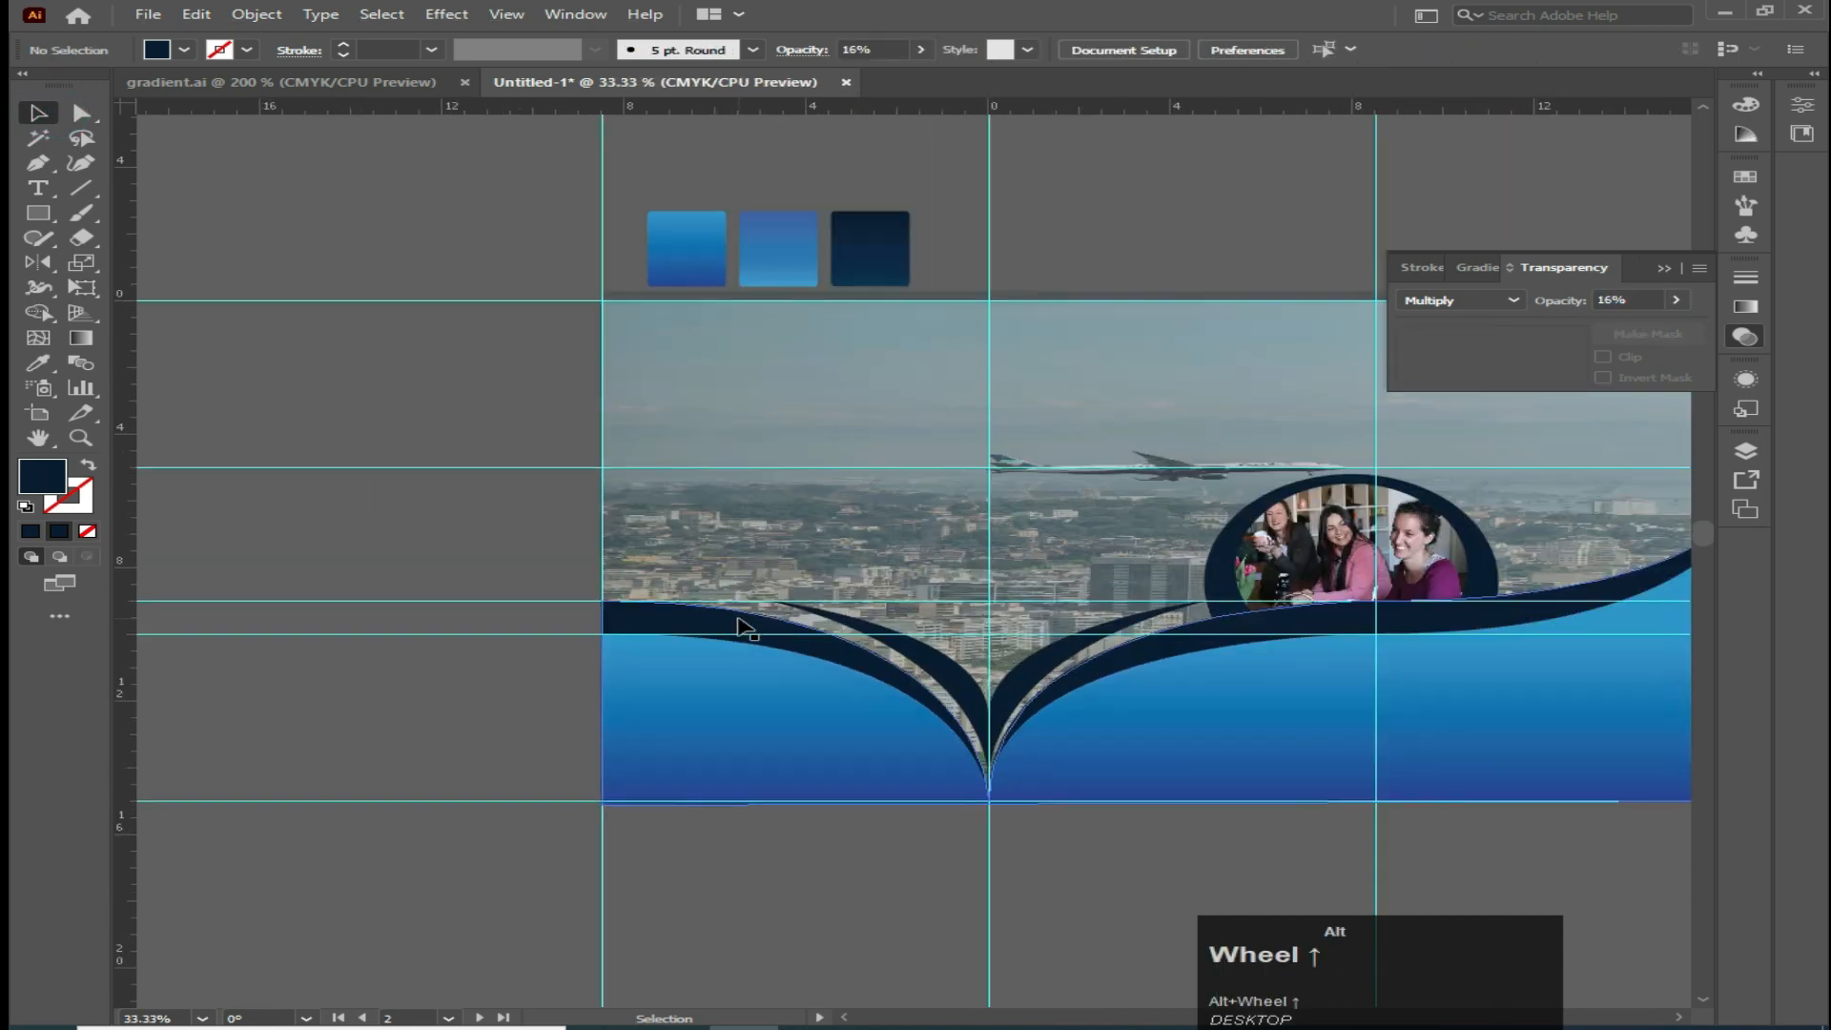
click(820, 543)
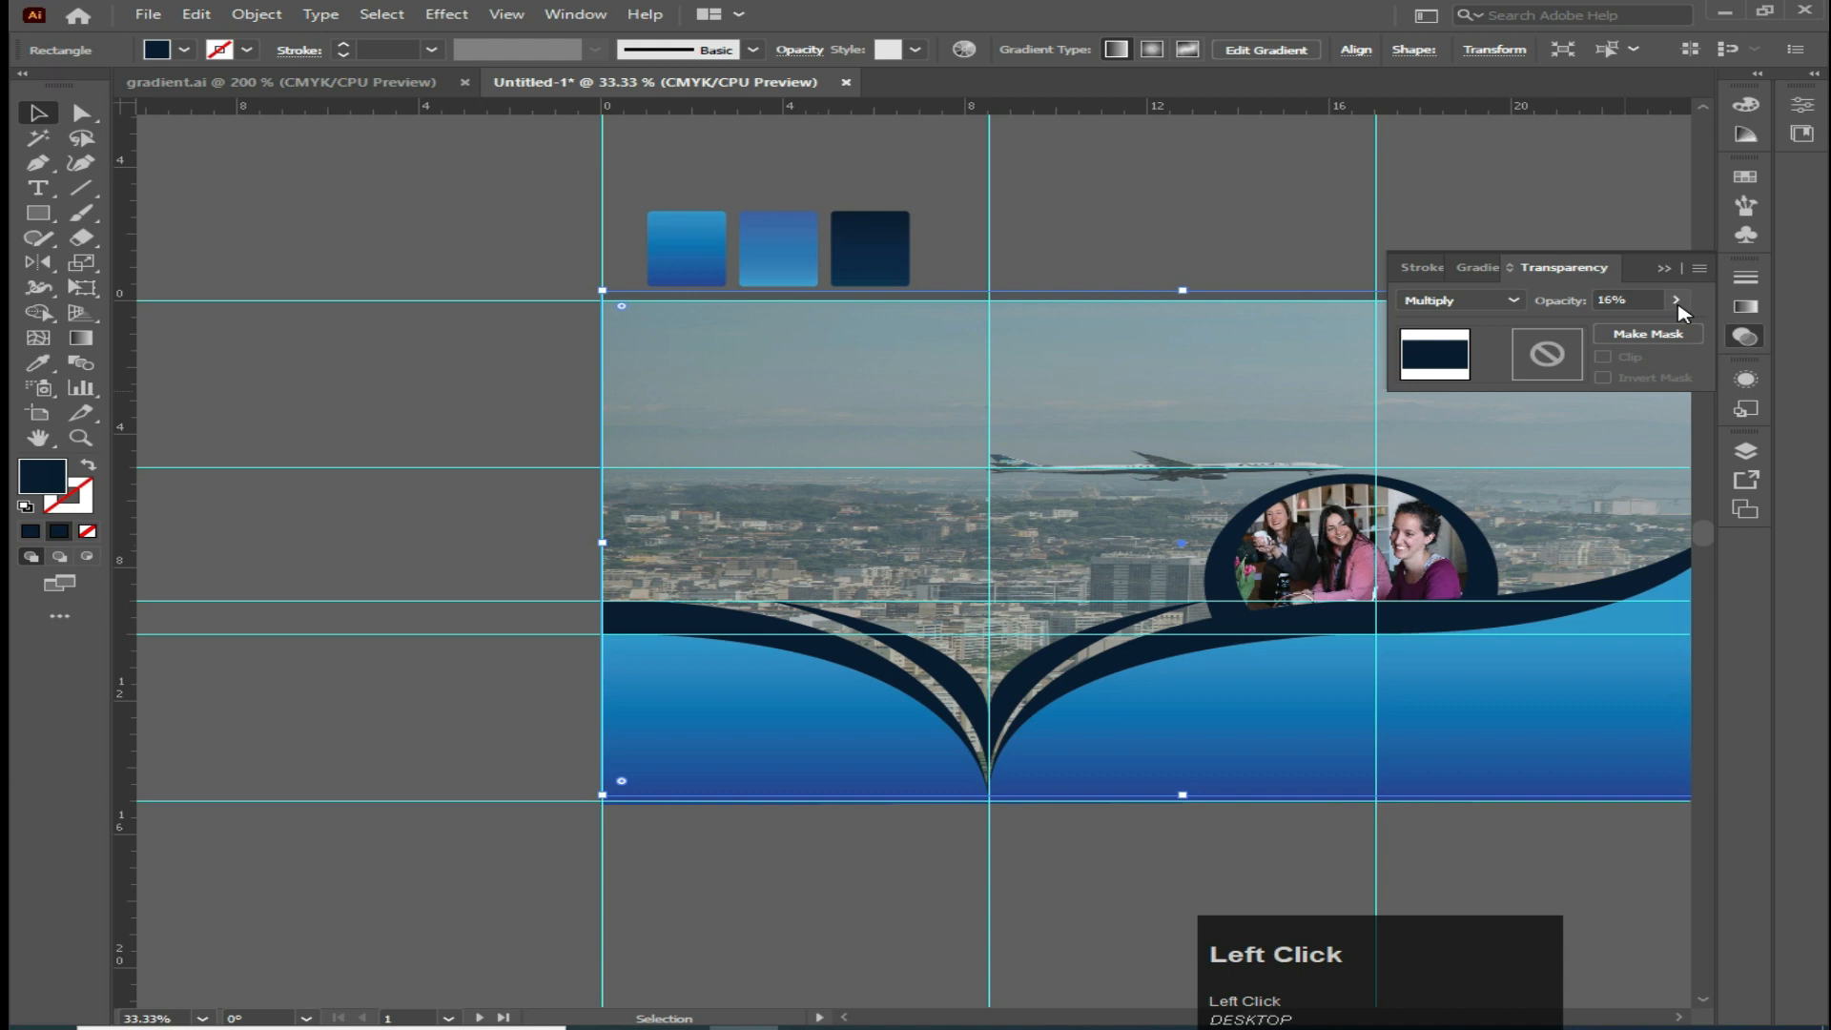
drag(1125, 512, 1134, 437)
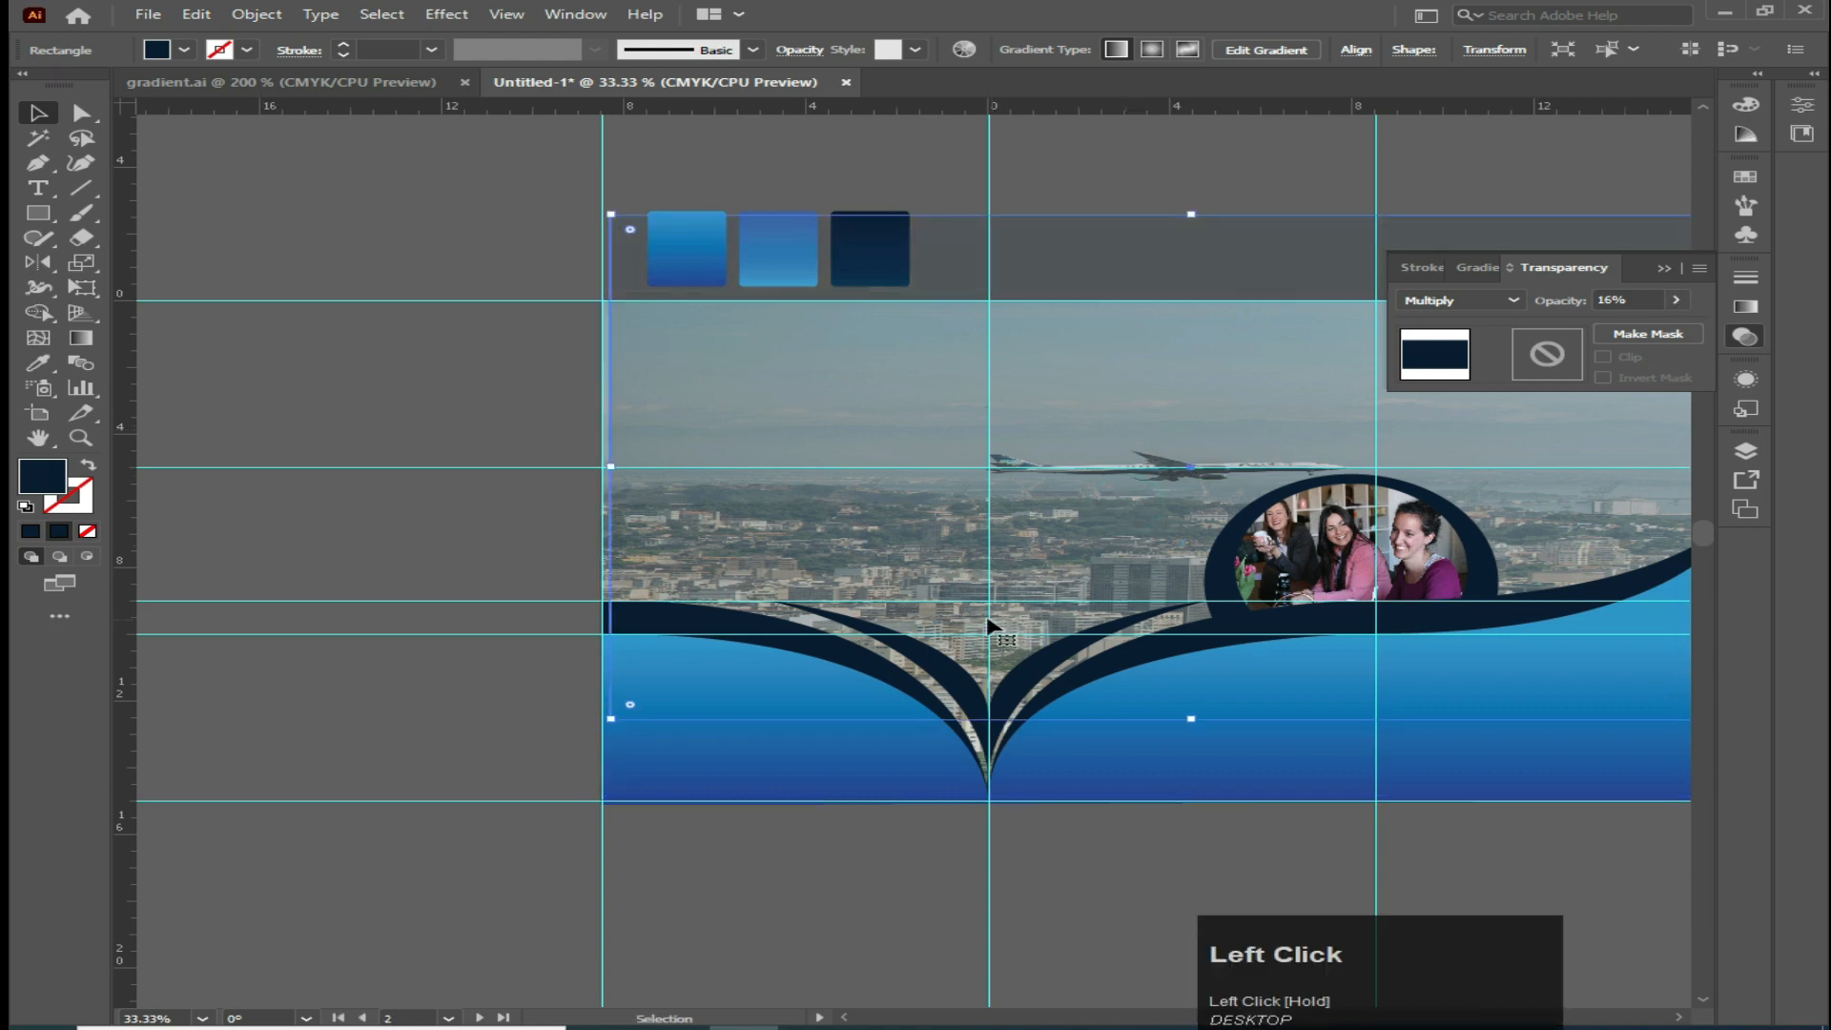
drag(1012, 521, 1042, 347)
click(877, 578)
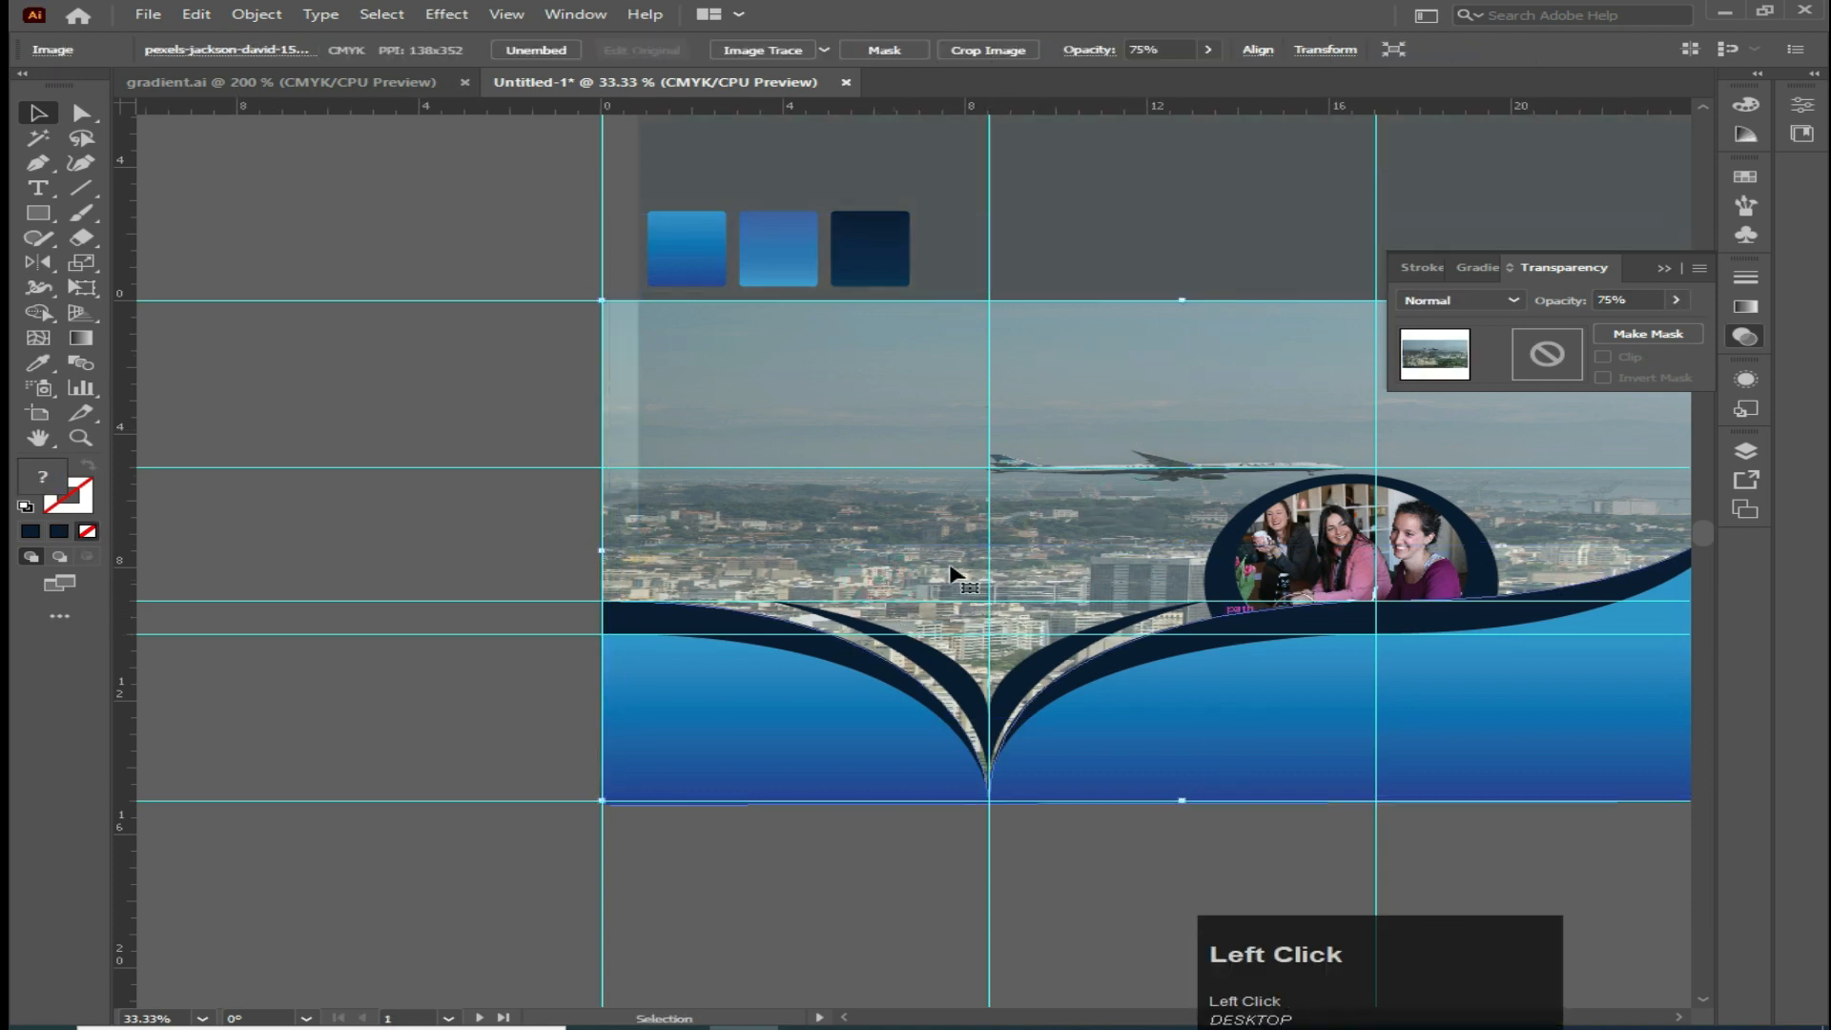
drag(1134, 242, 1151, 177)
click(687, 546)
click(1671, 300)
drag(1646, 326, 1611, 299)
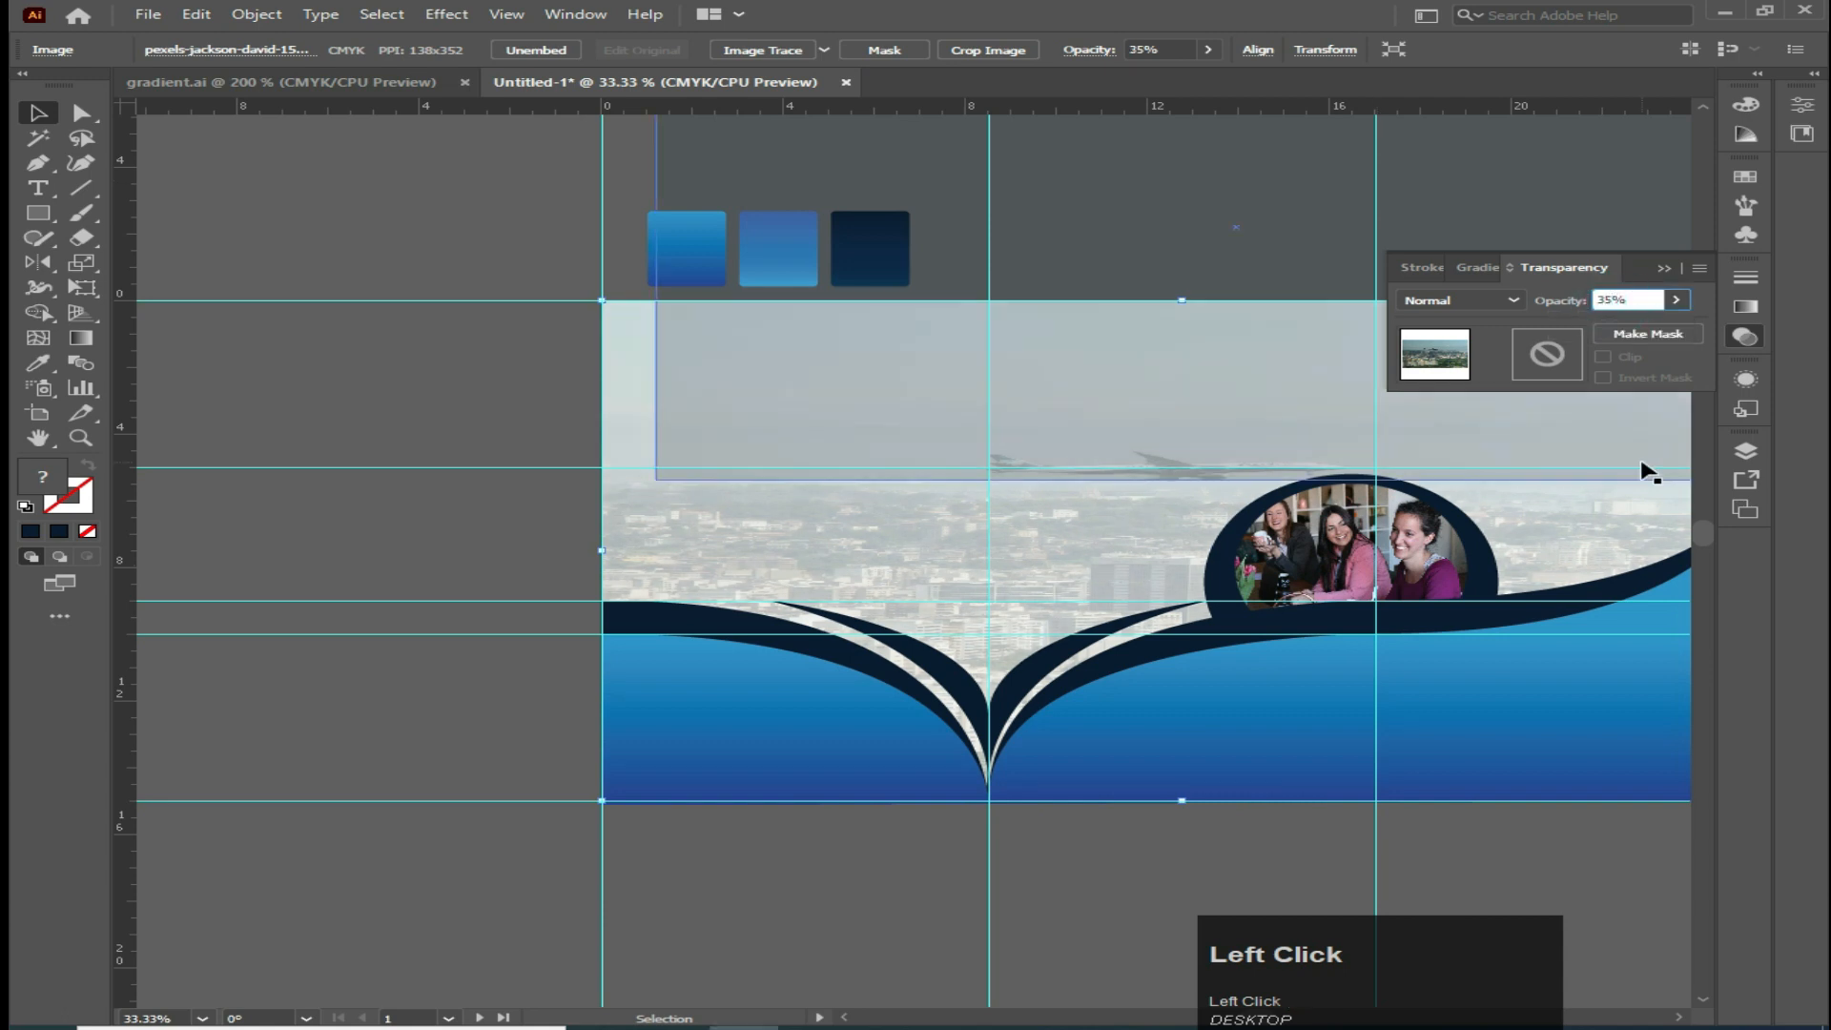
key(BackSpace)
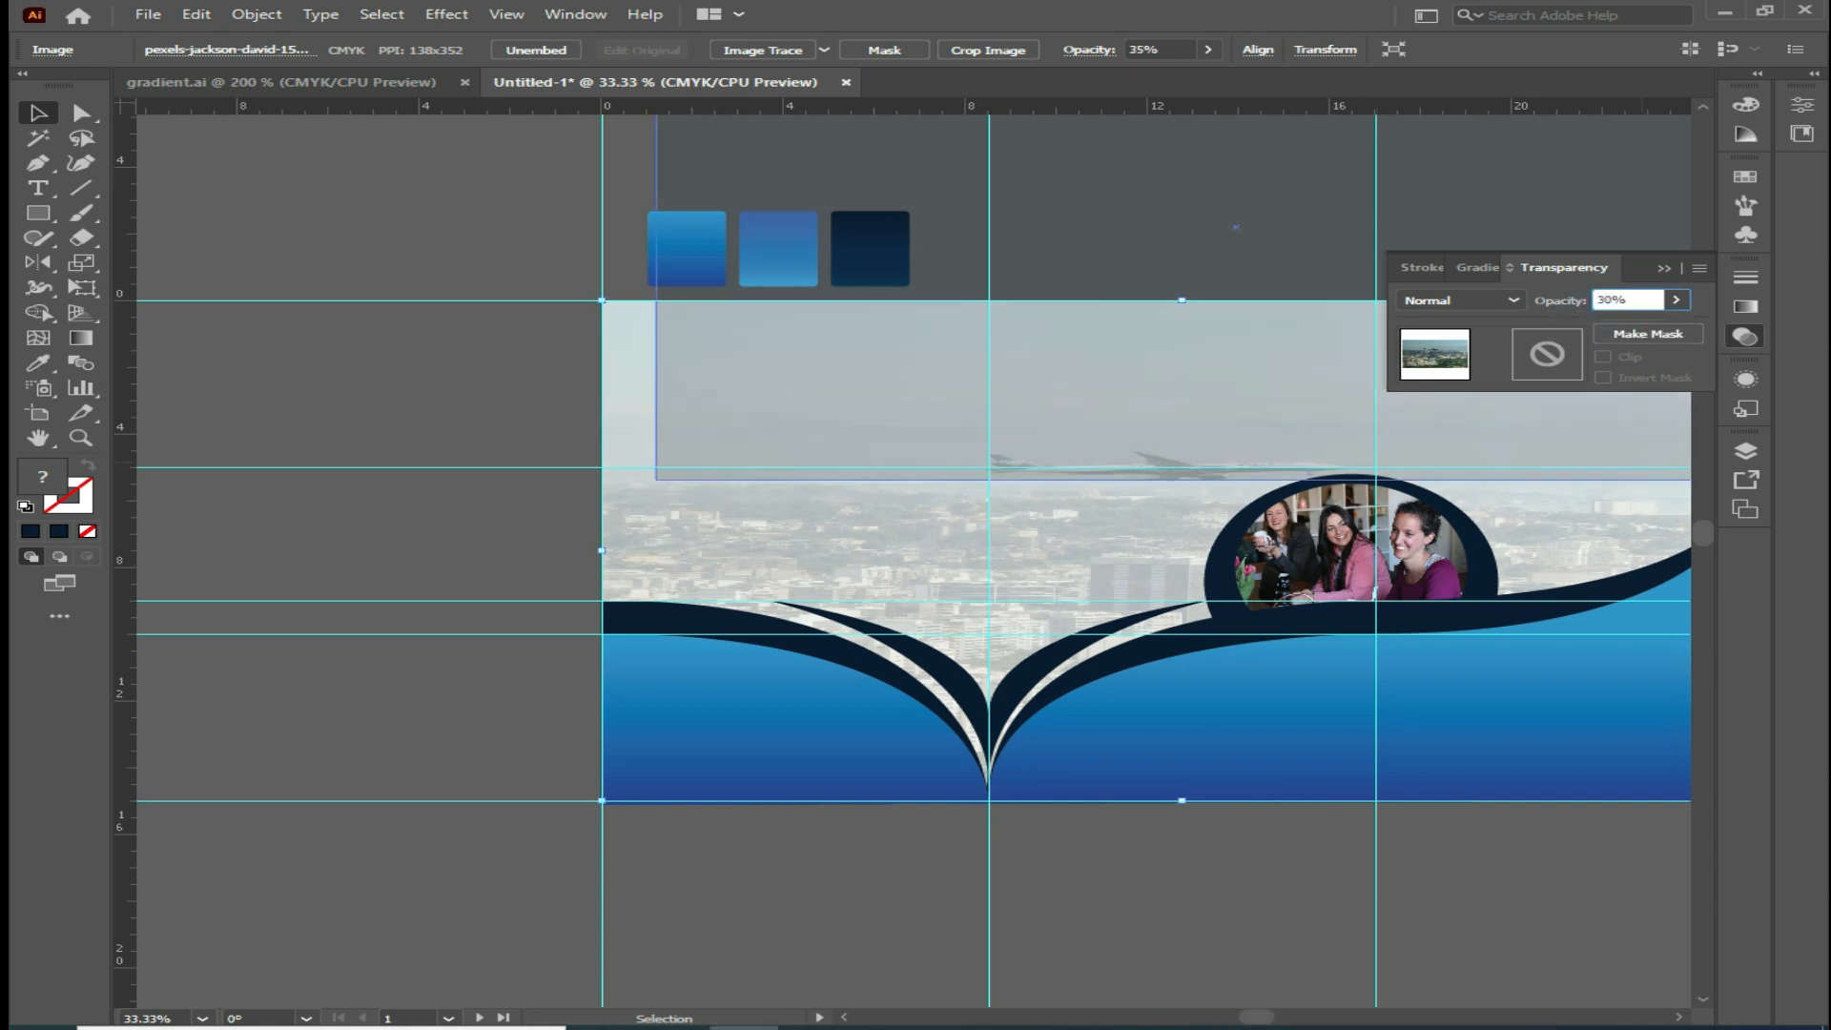
text(30)
Move the overlay rectangle back over the artboard and set its opacity to 30%
click(788, 388)
drag(813, 410, 748, 727)
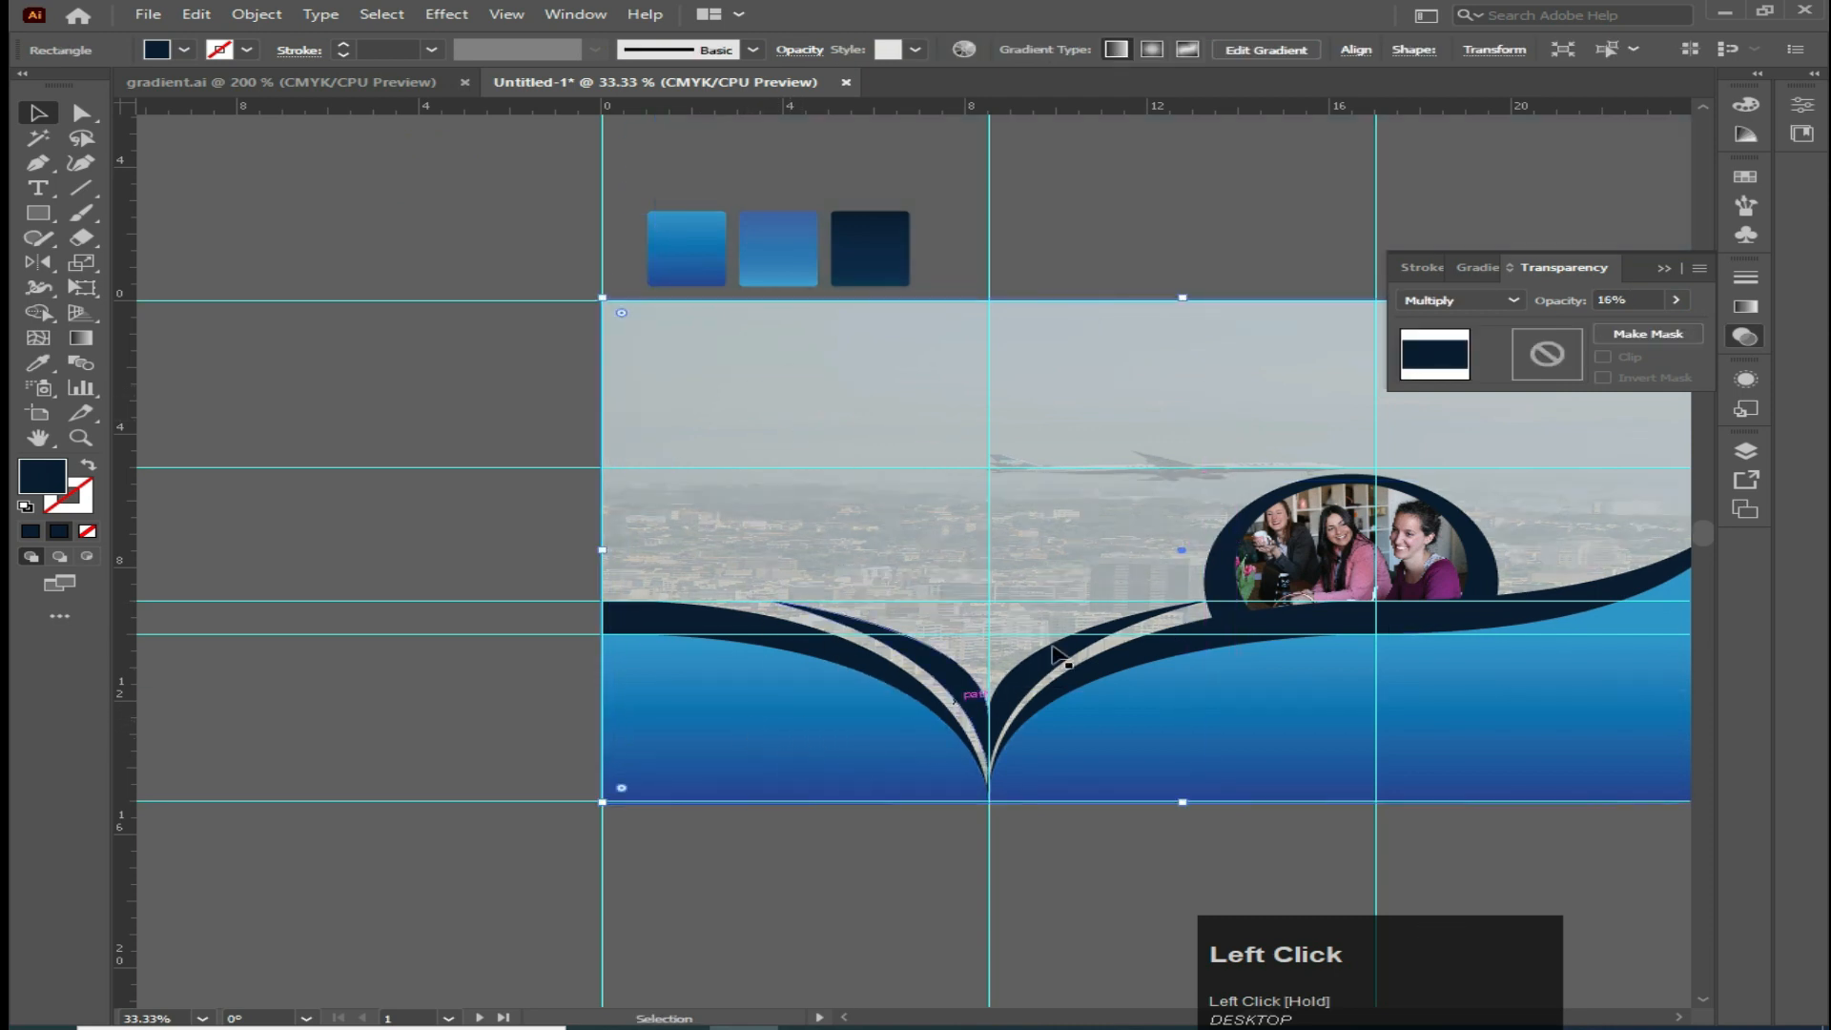
click(1611, 300)
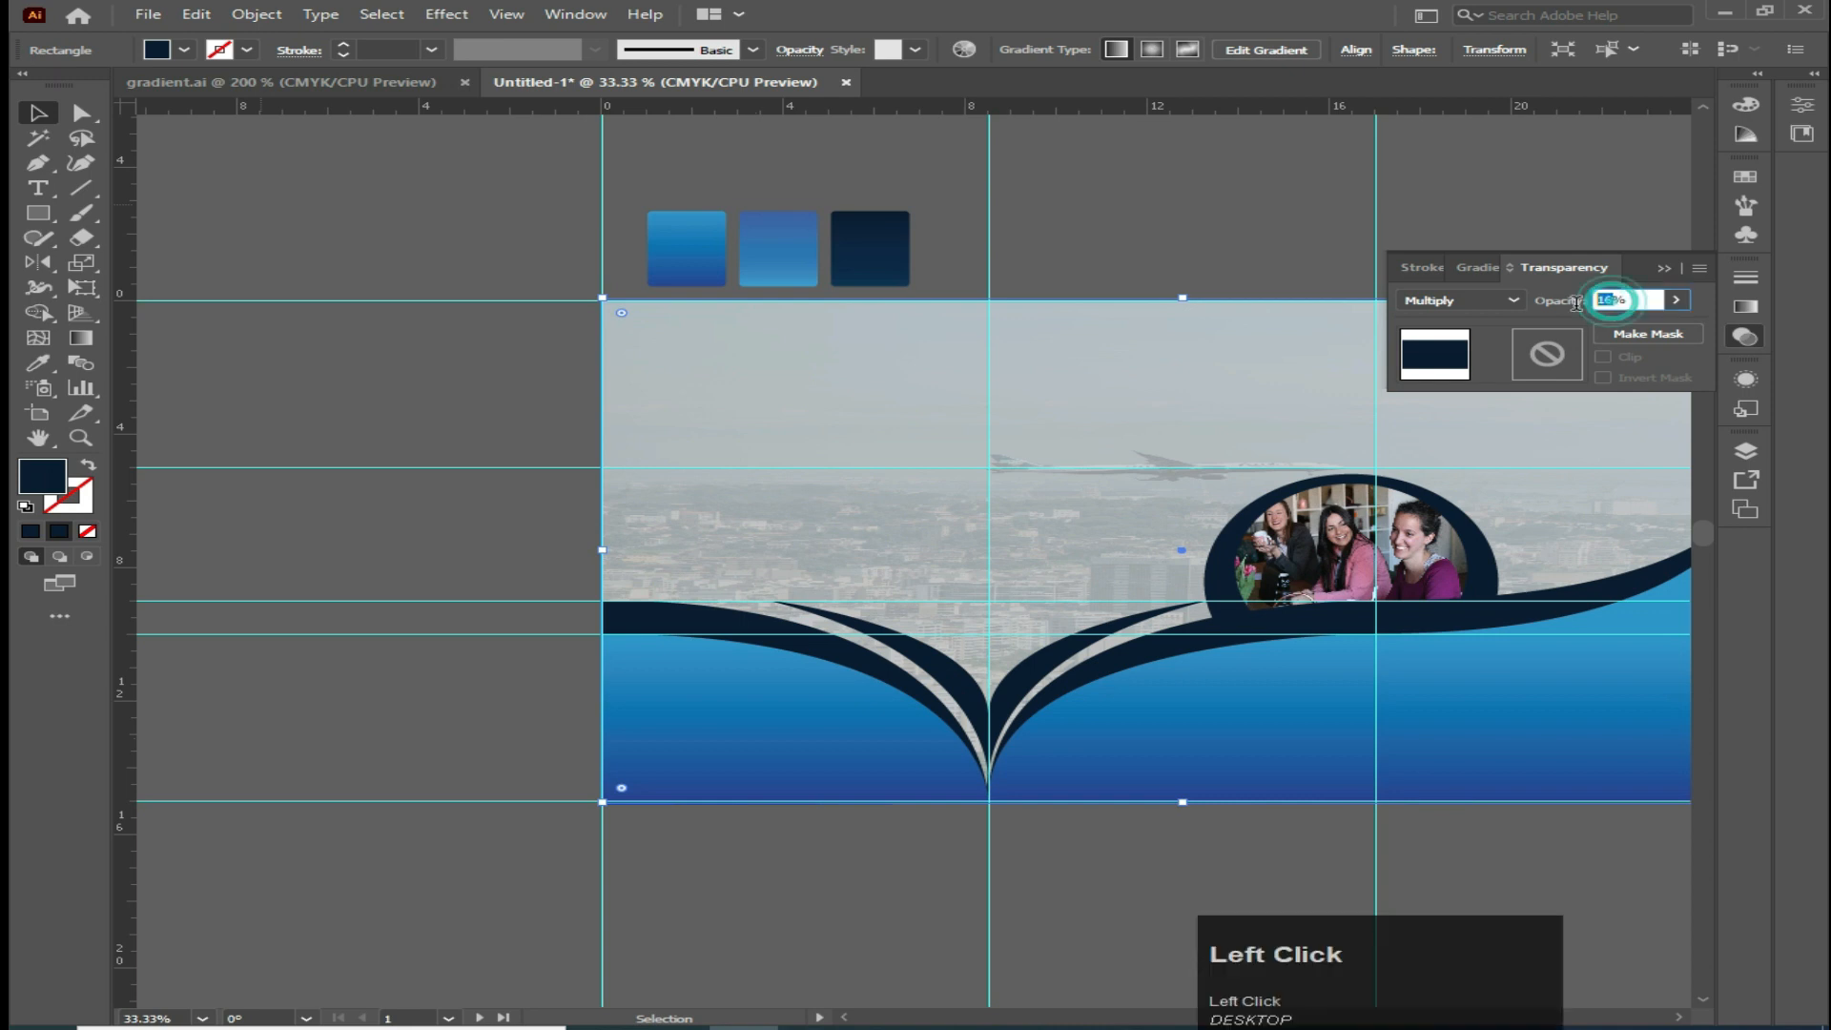
text(30)
click(1353, 241)
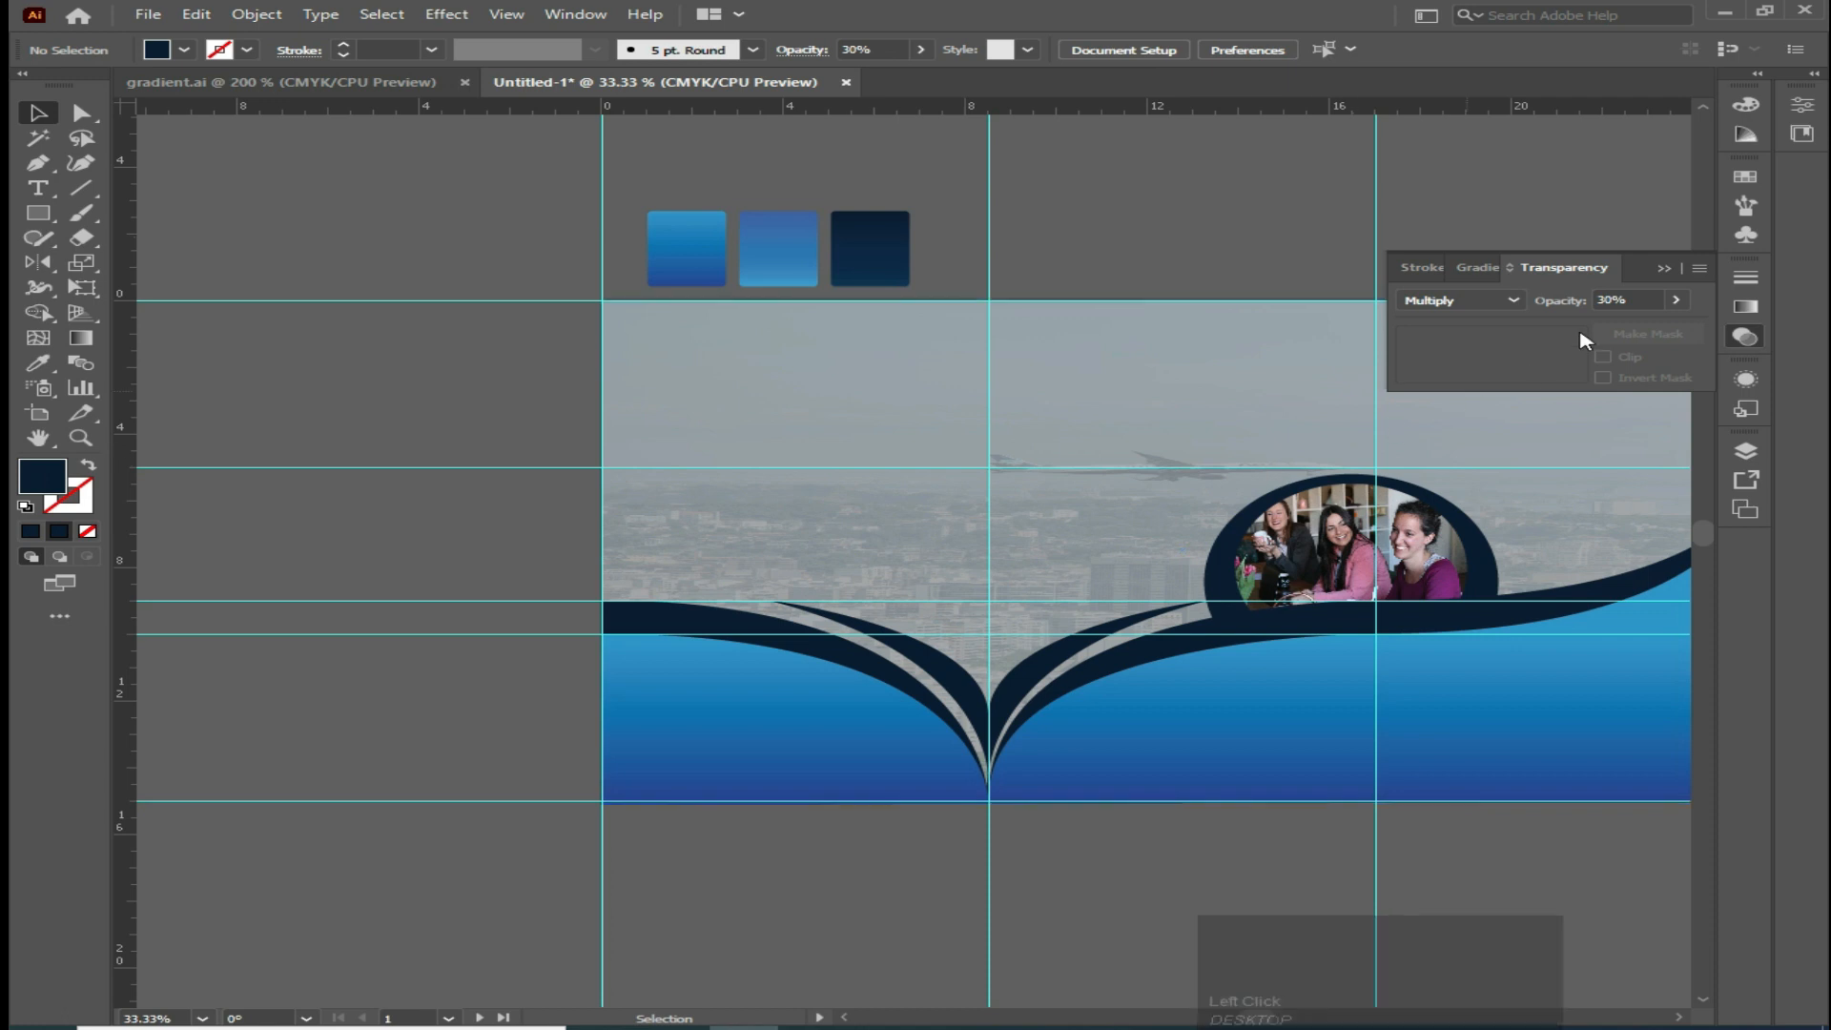
Set the blending mode to Darken
click(1513, 300)
click(1473, 350)
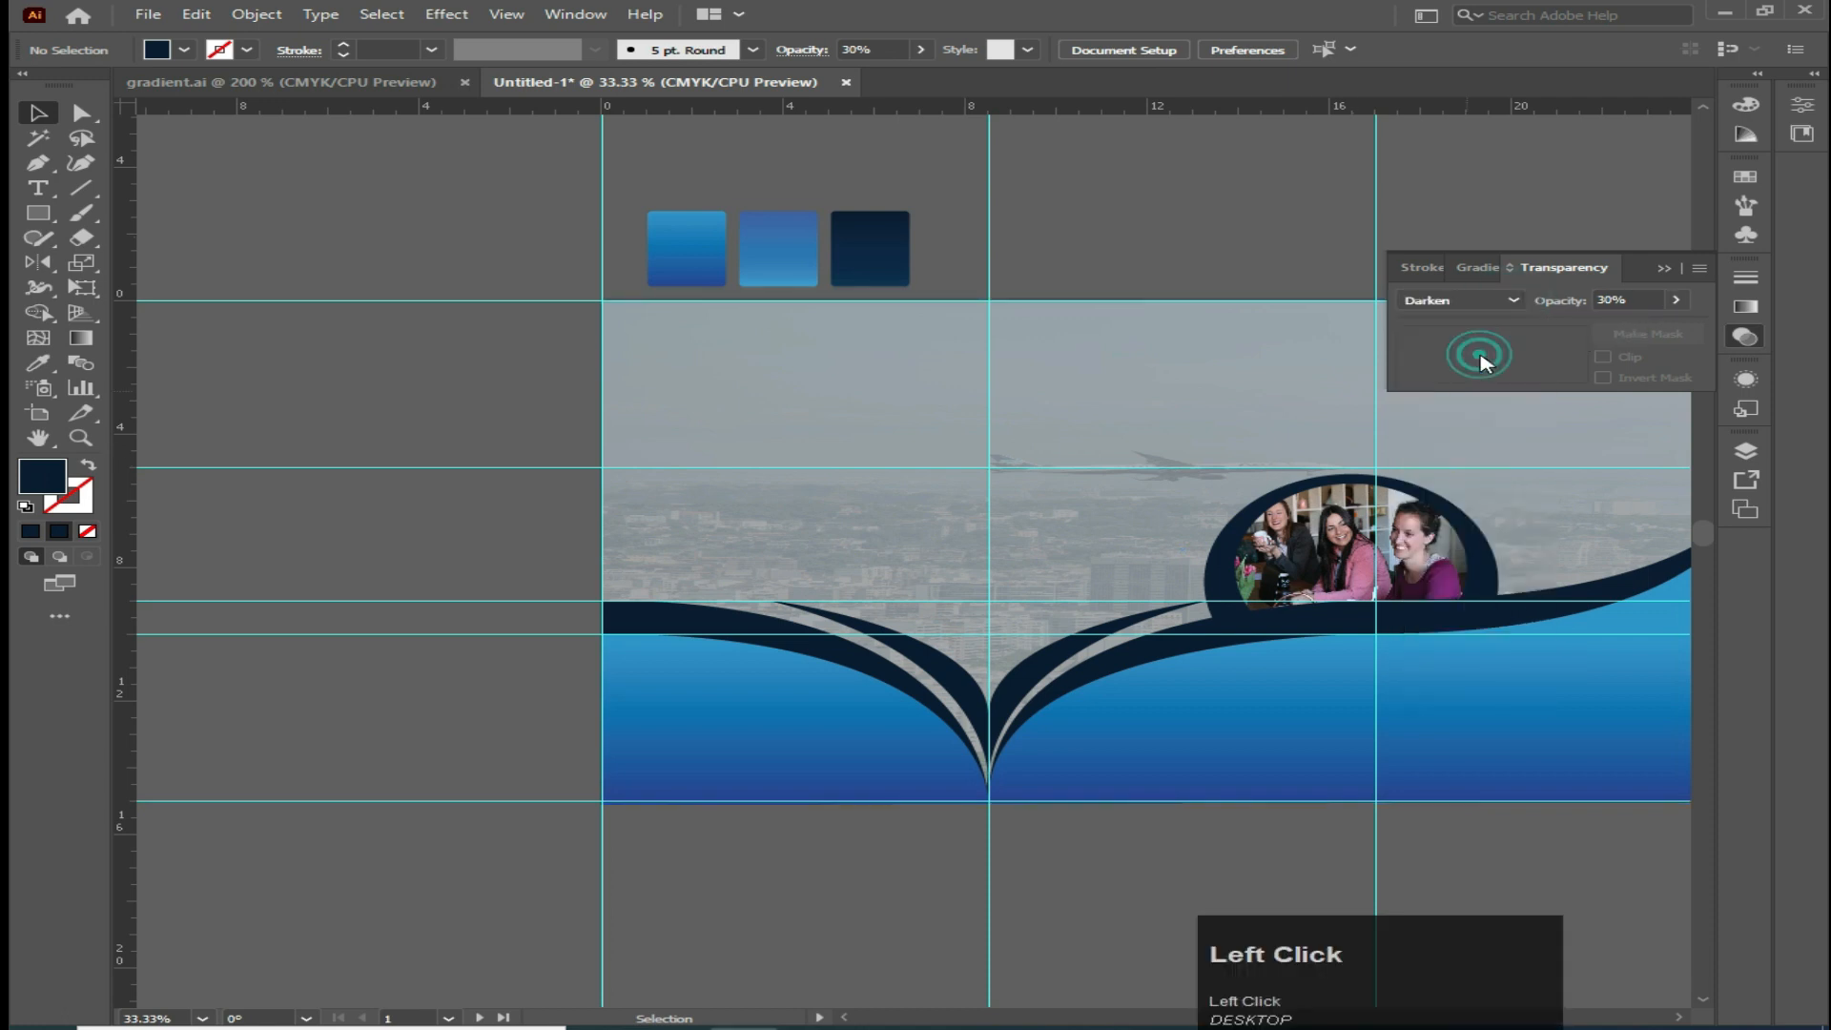
Try the Lighten, Screen, Overlay and Multiply blending modes on the overlay rectangle
click(1471, 301)
click(1454, 425)
click(1512, 300)
click(1451, 447)
click(1493, 300)
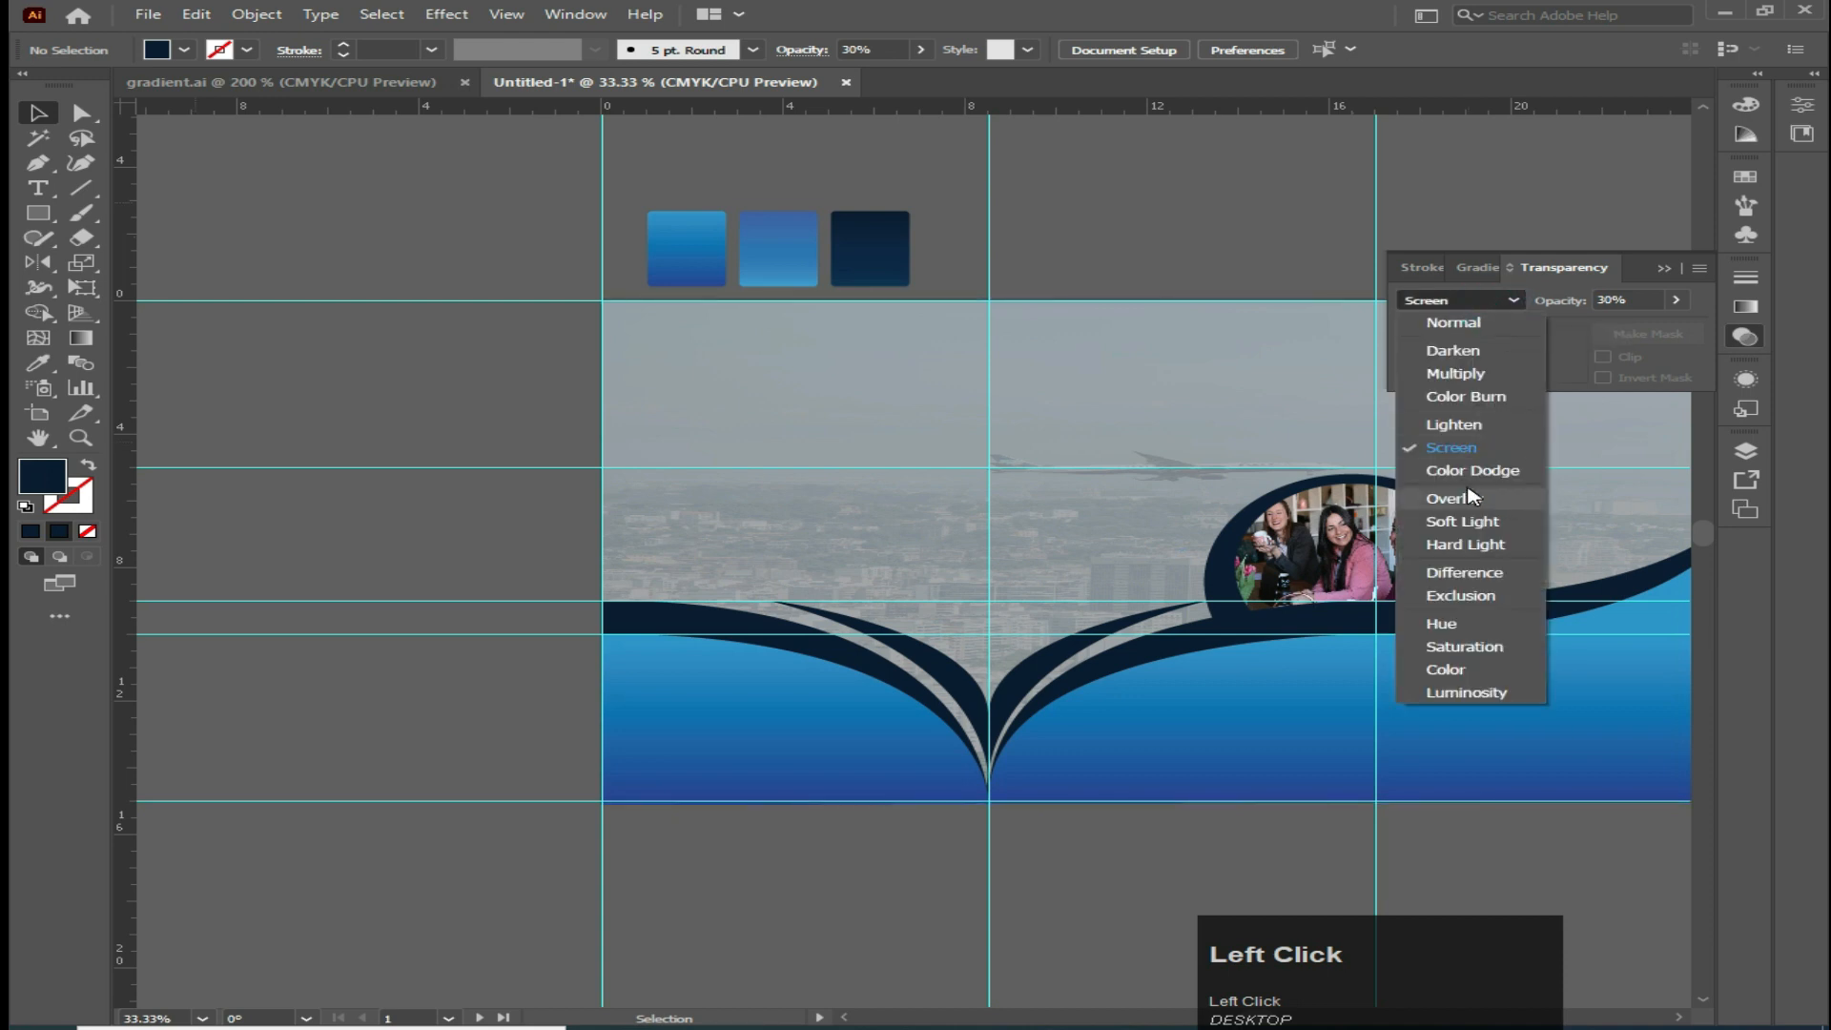
click(1460, 497)
click(1497, 299)
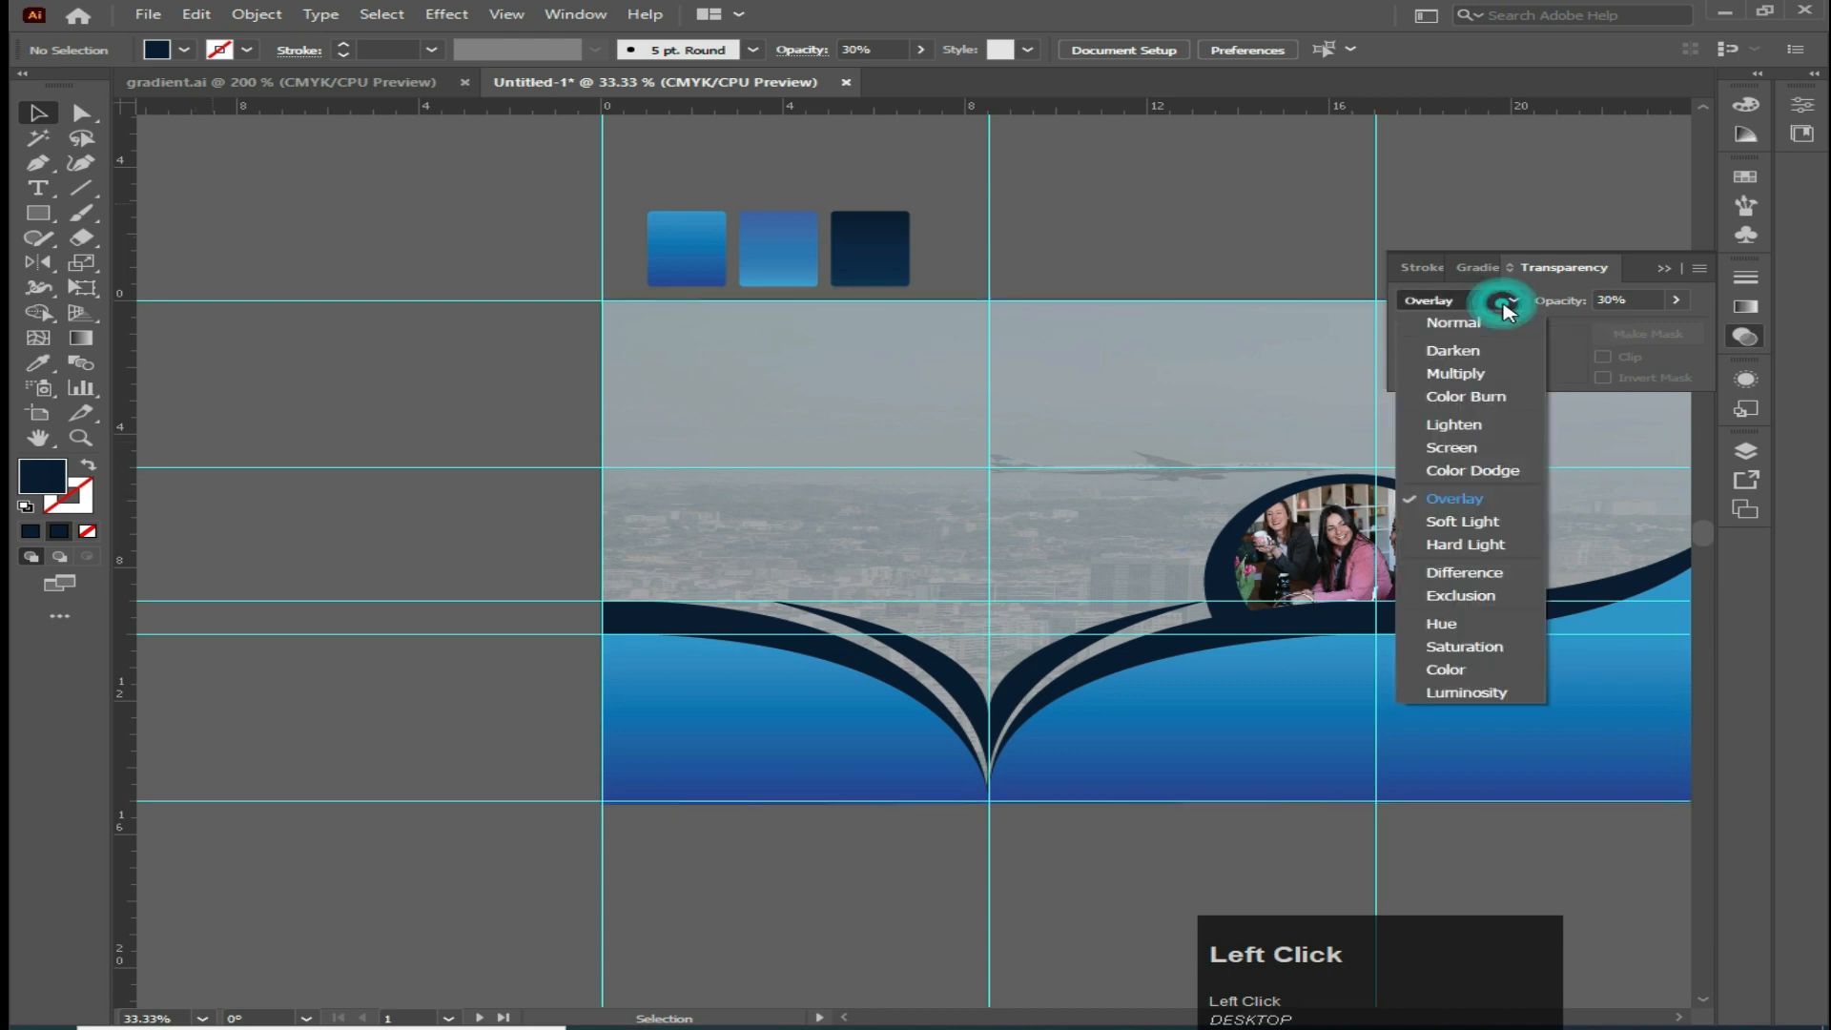
click(1455, 373)
Select the overlay rectangle, compare further blending modes and set it to Difference
click(875, 400)
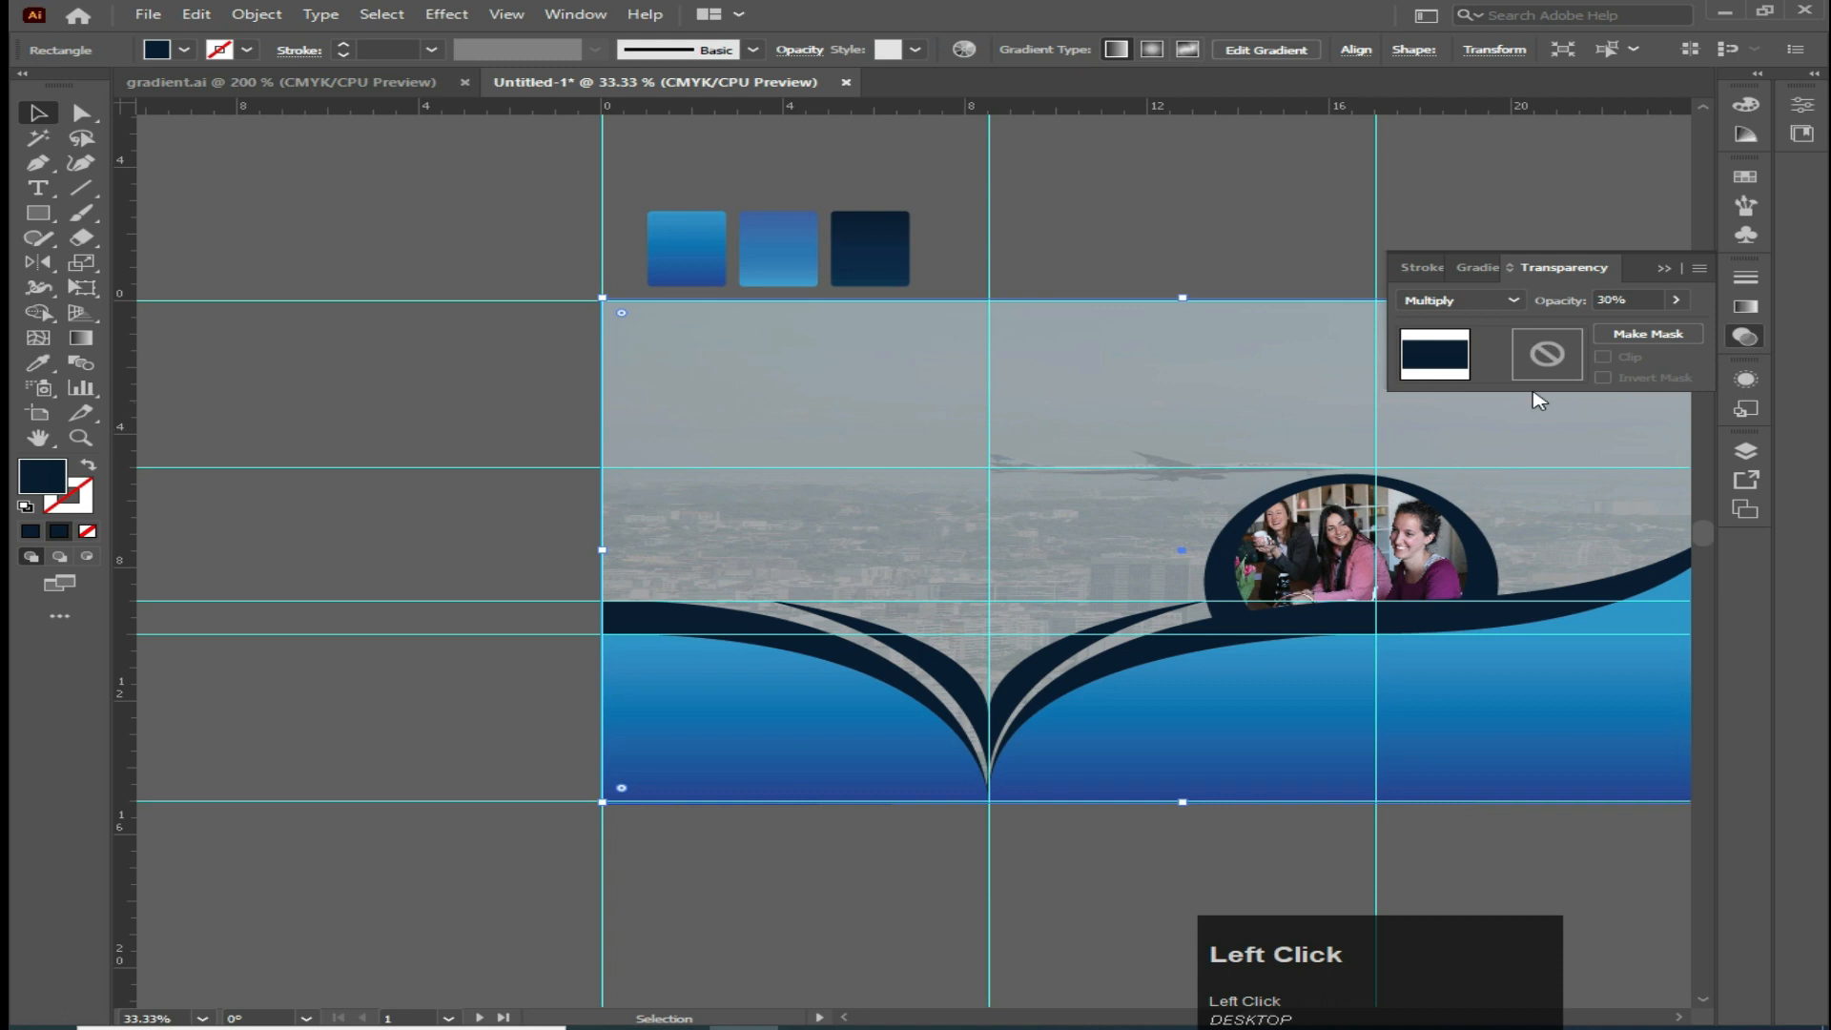
click(1509, 300)
click(1480, 399)
click(1490, 299)
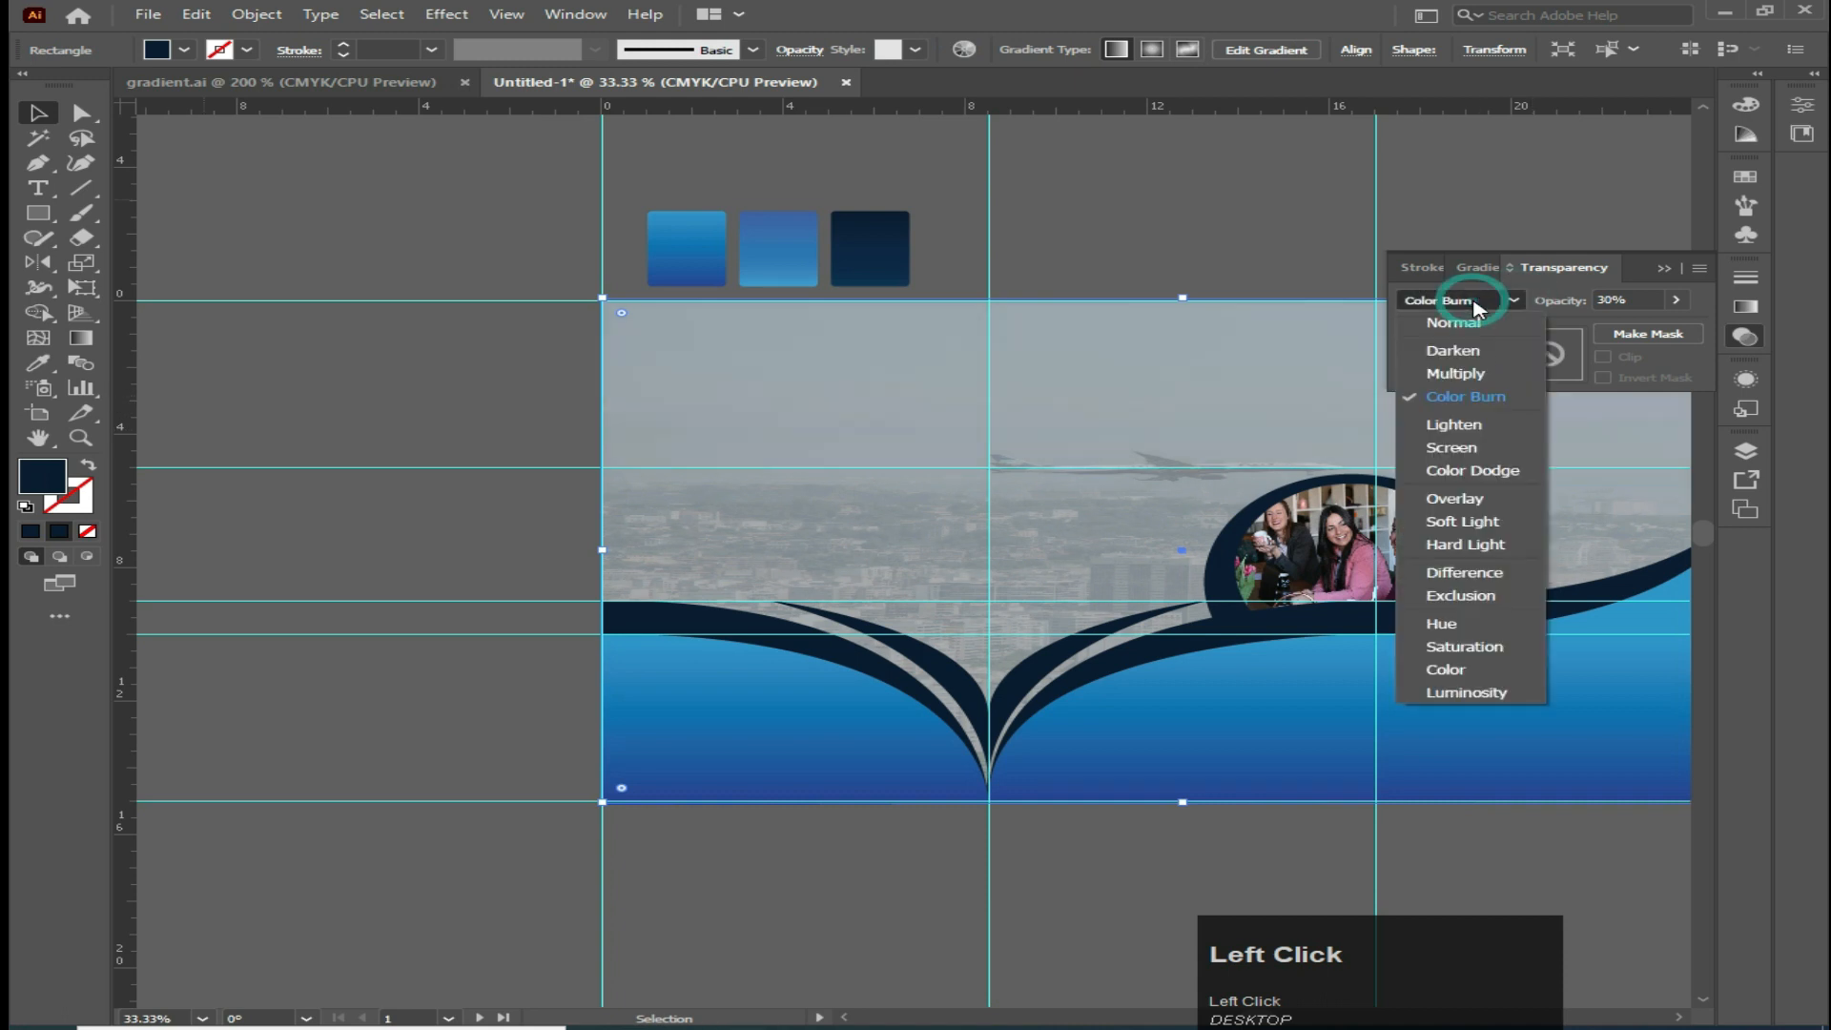
click(1454, 498)
click(1459, 299)
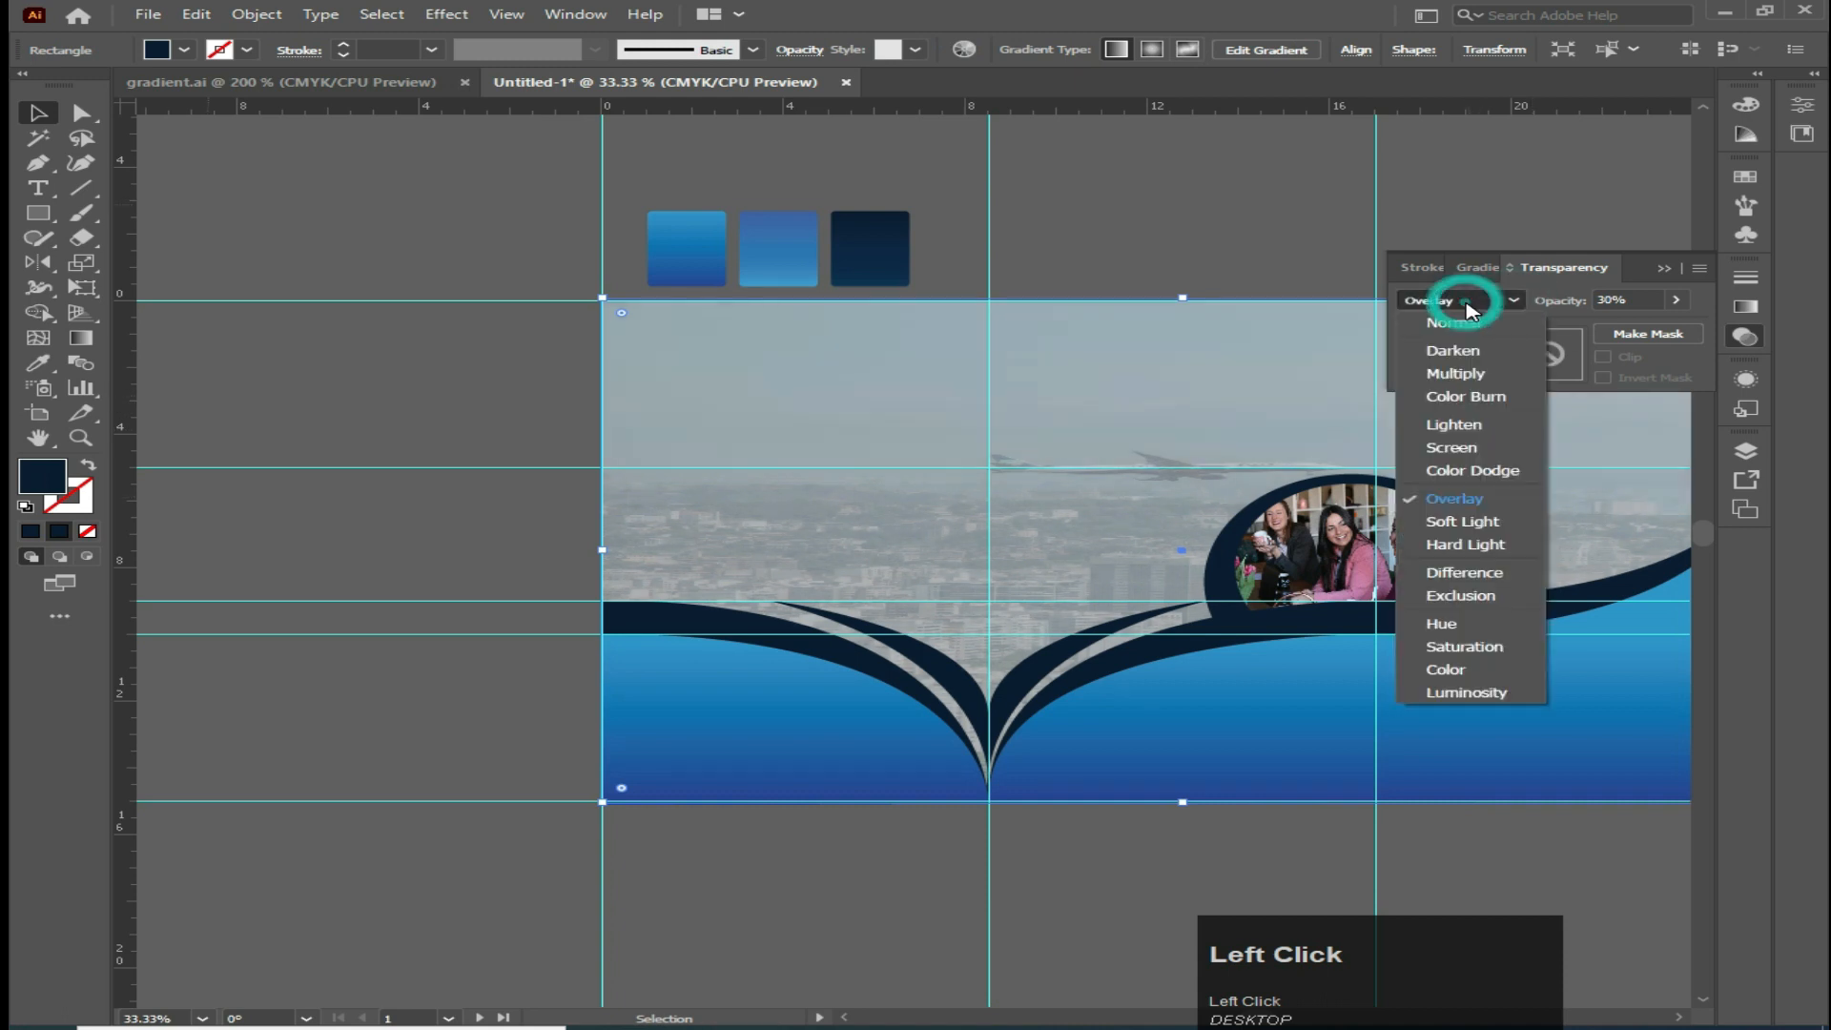
click(1459, 524)
click(1483, 302)
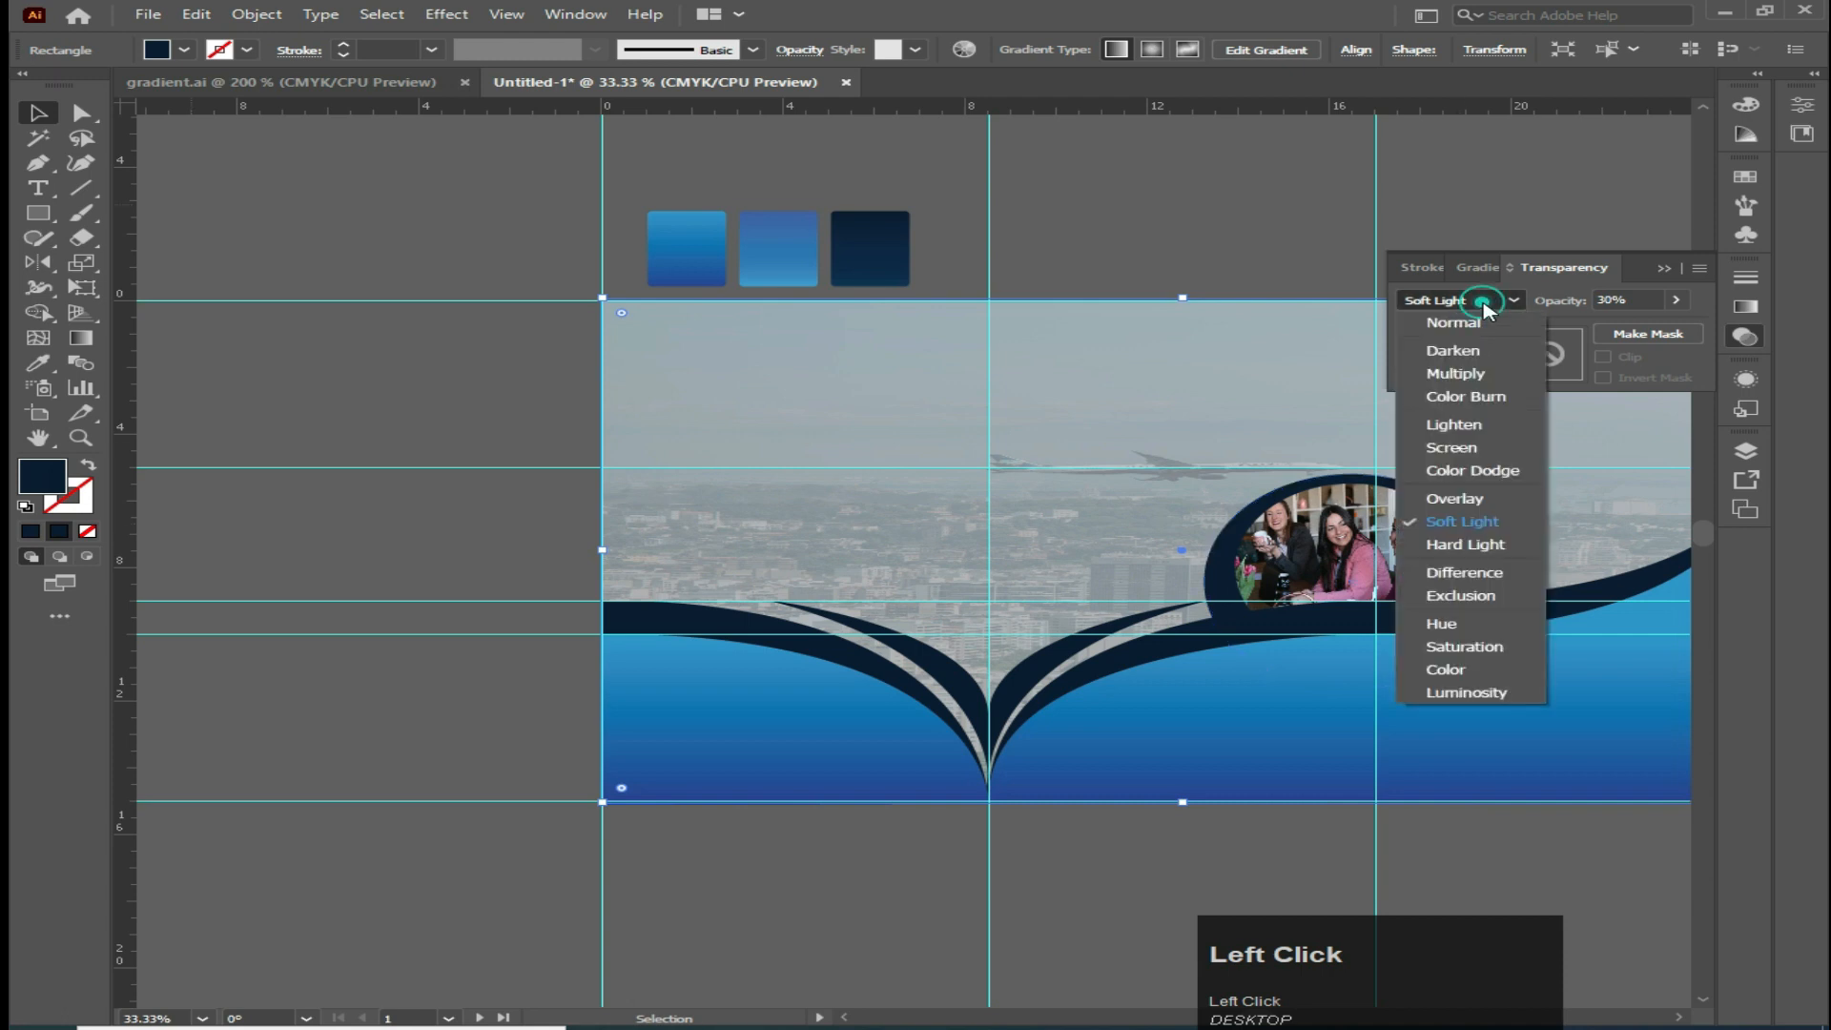
click(1463, 572)
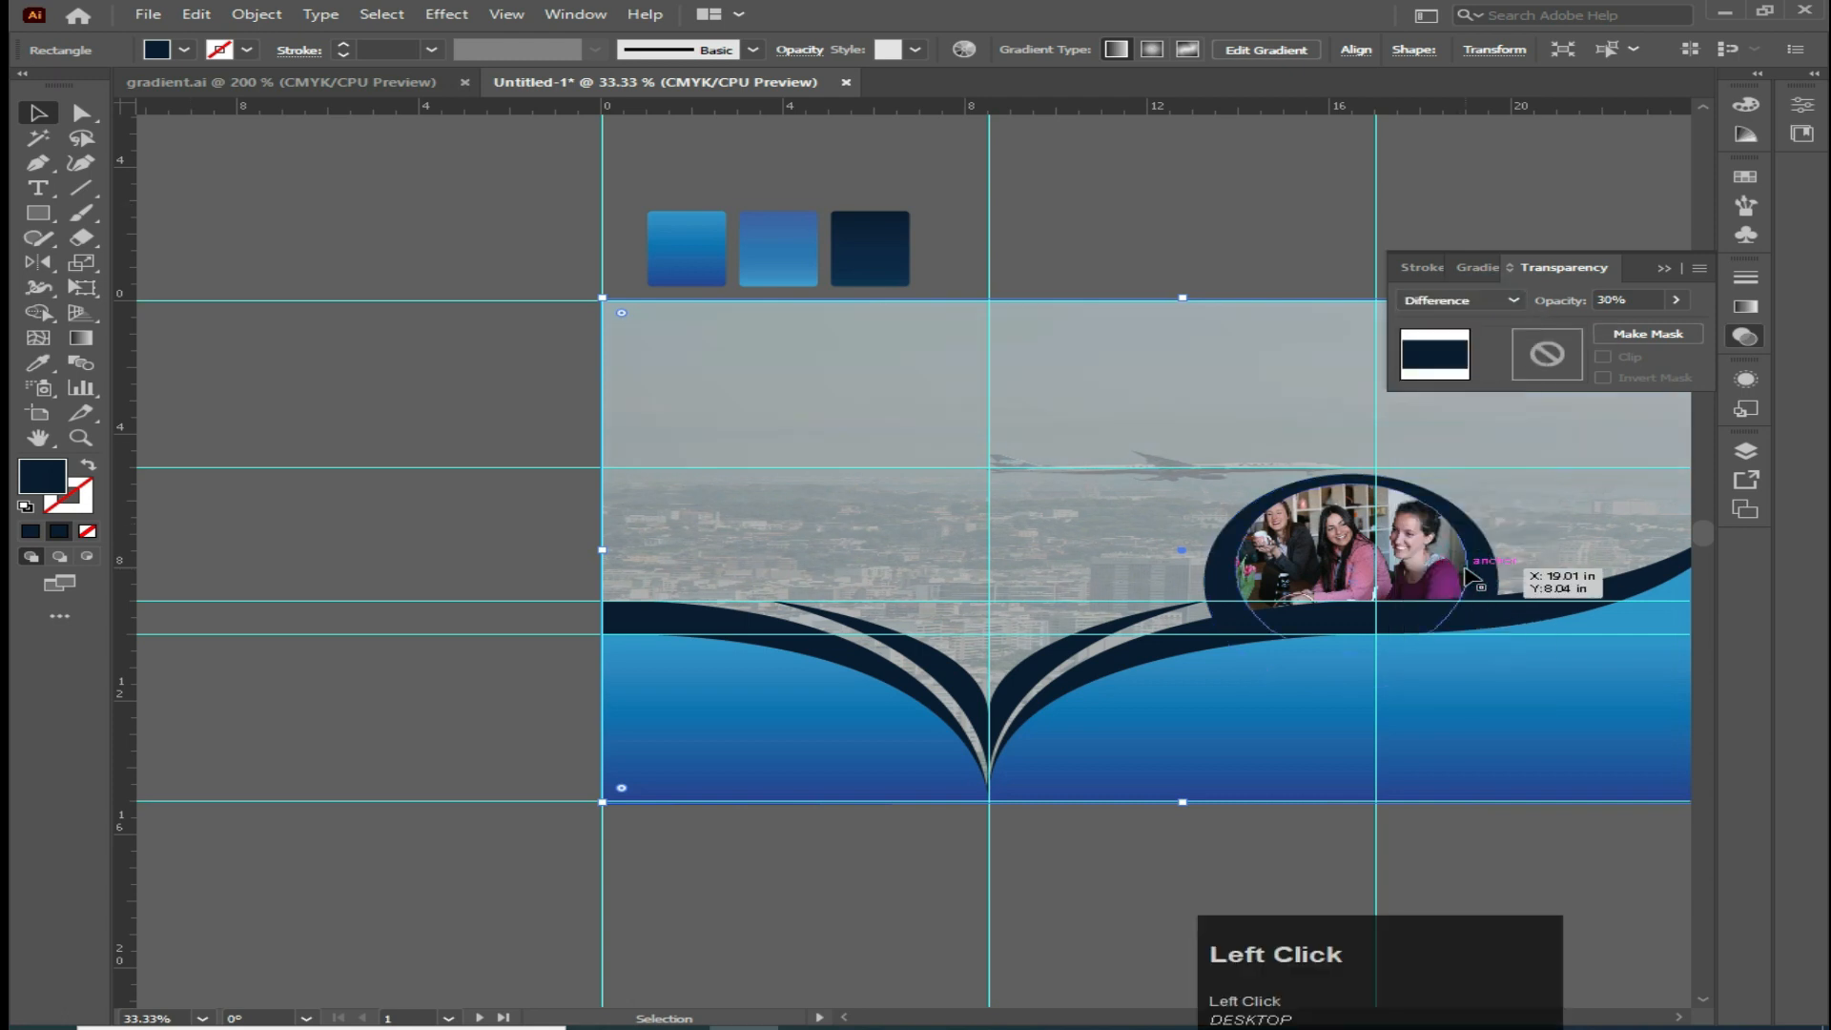
click(1474, 311)
click(1459, 364)
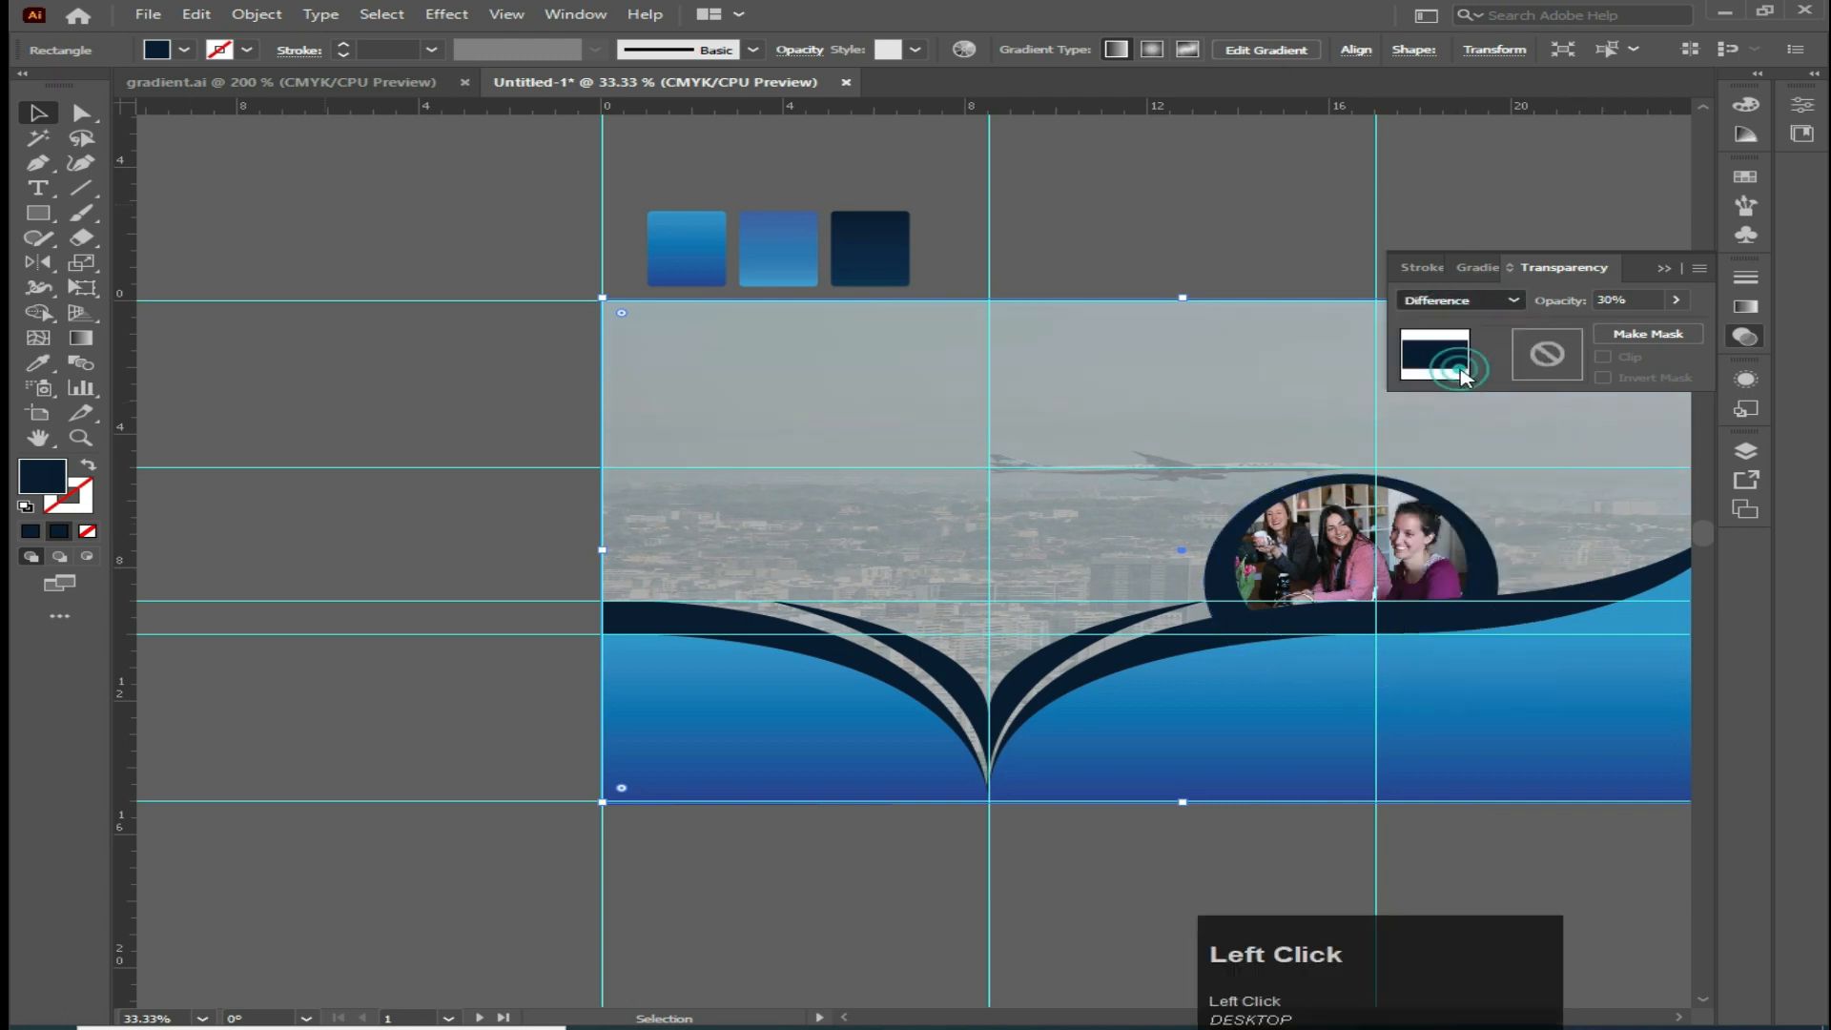
click(1664, 268)
Select all the background artwork of the brochure and lock the selection
click(376, 186)
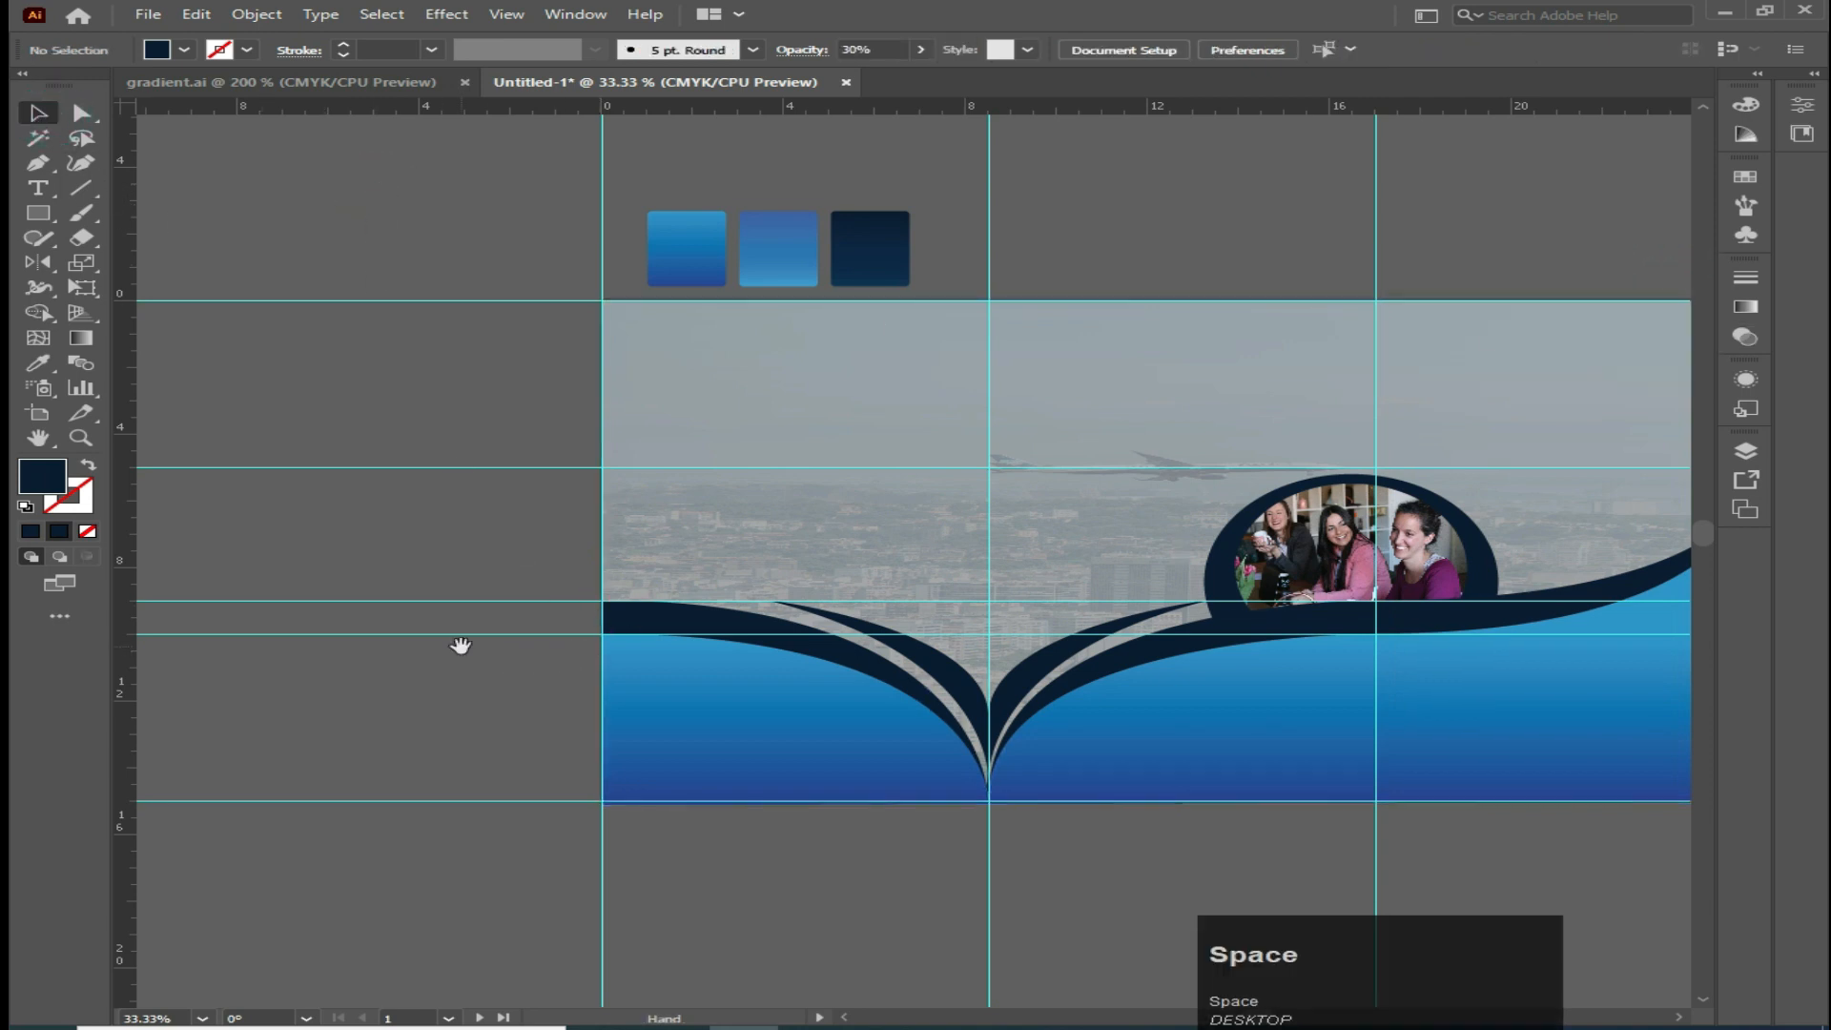
drag(461, 642, 261, 621)
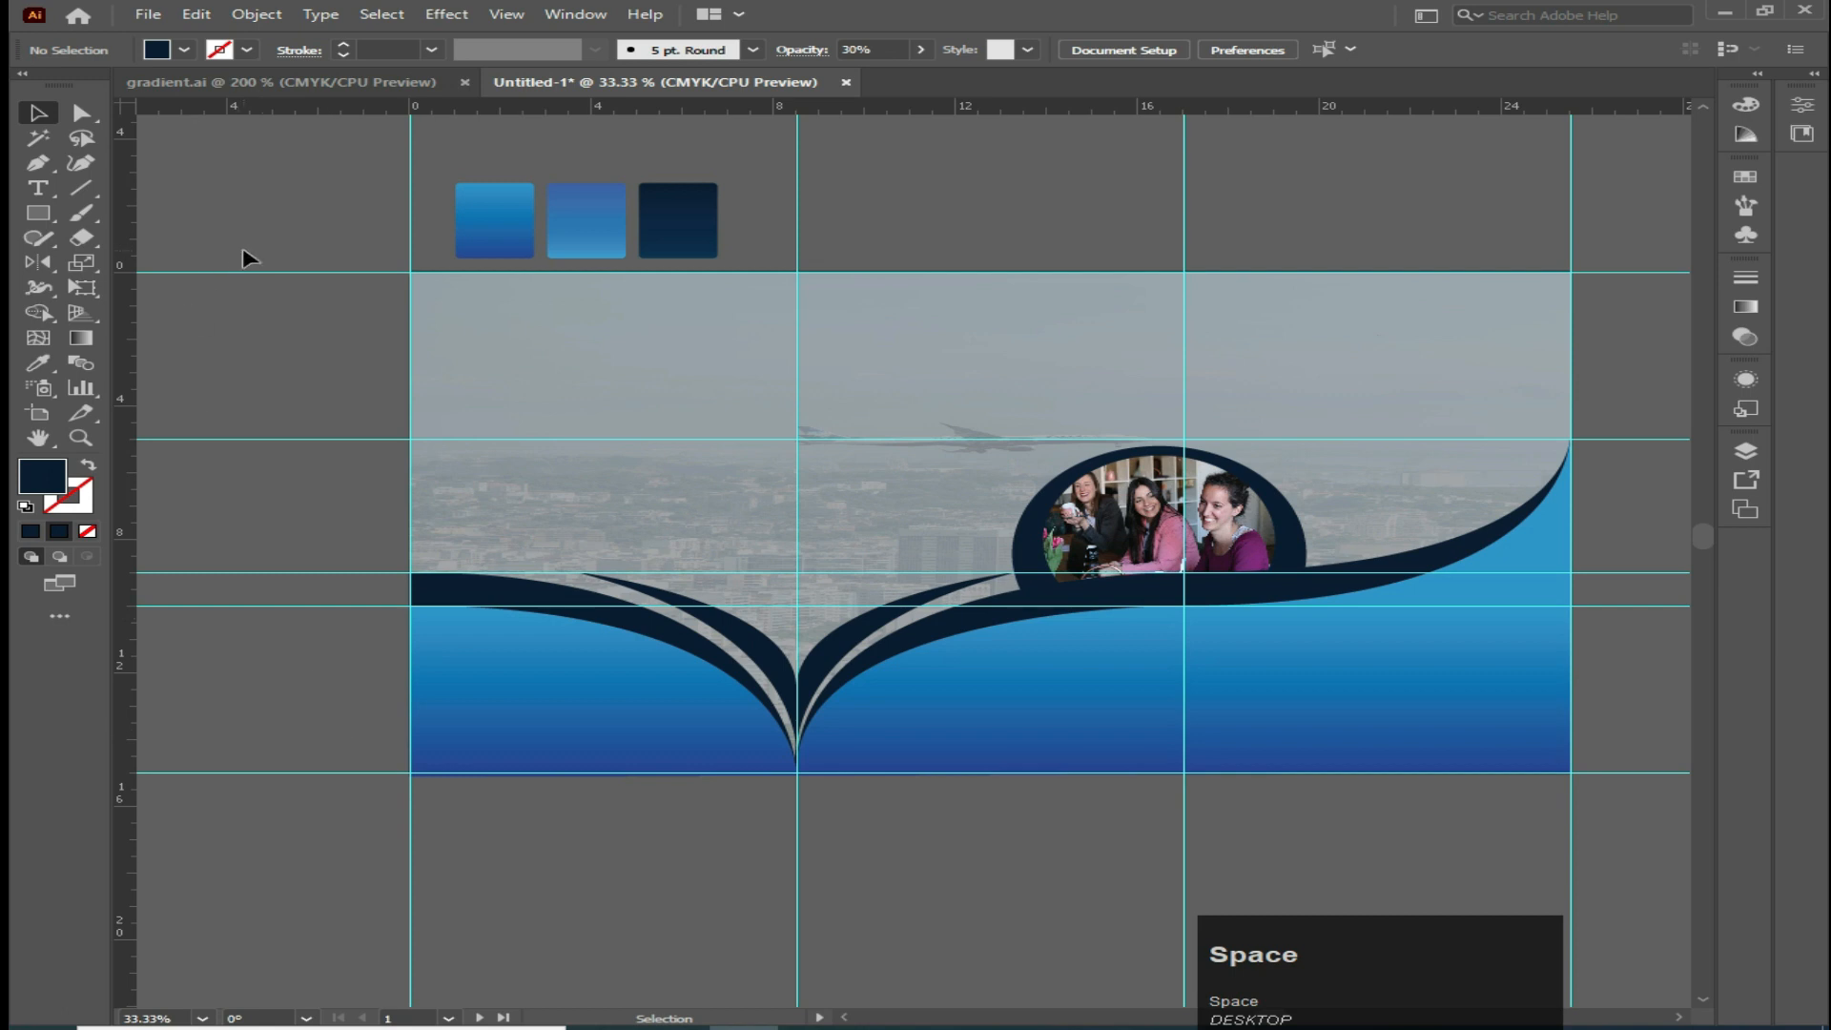
drag(245, 262, 1117, 861)
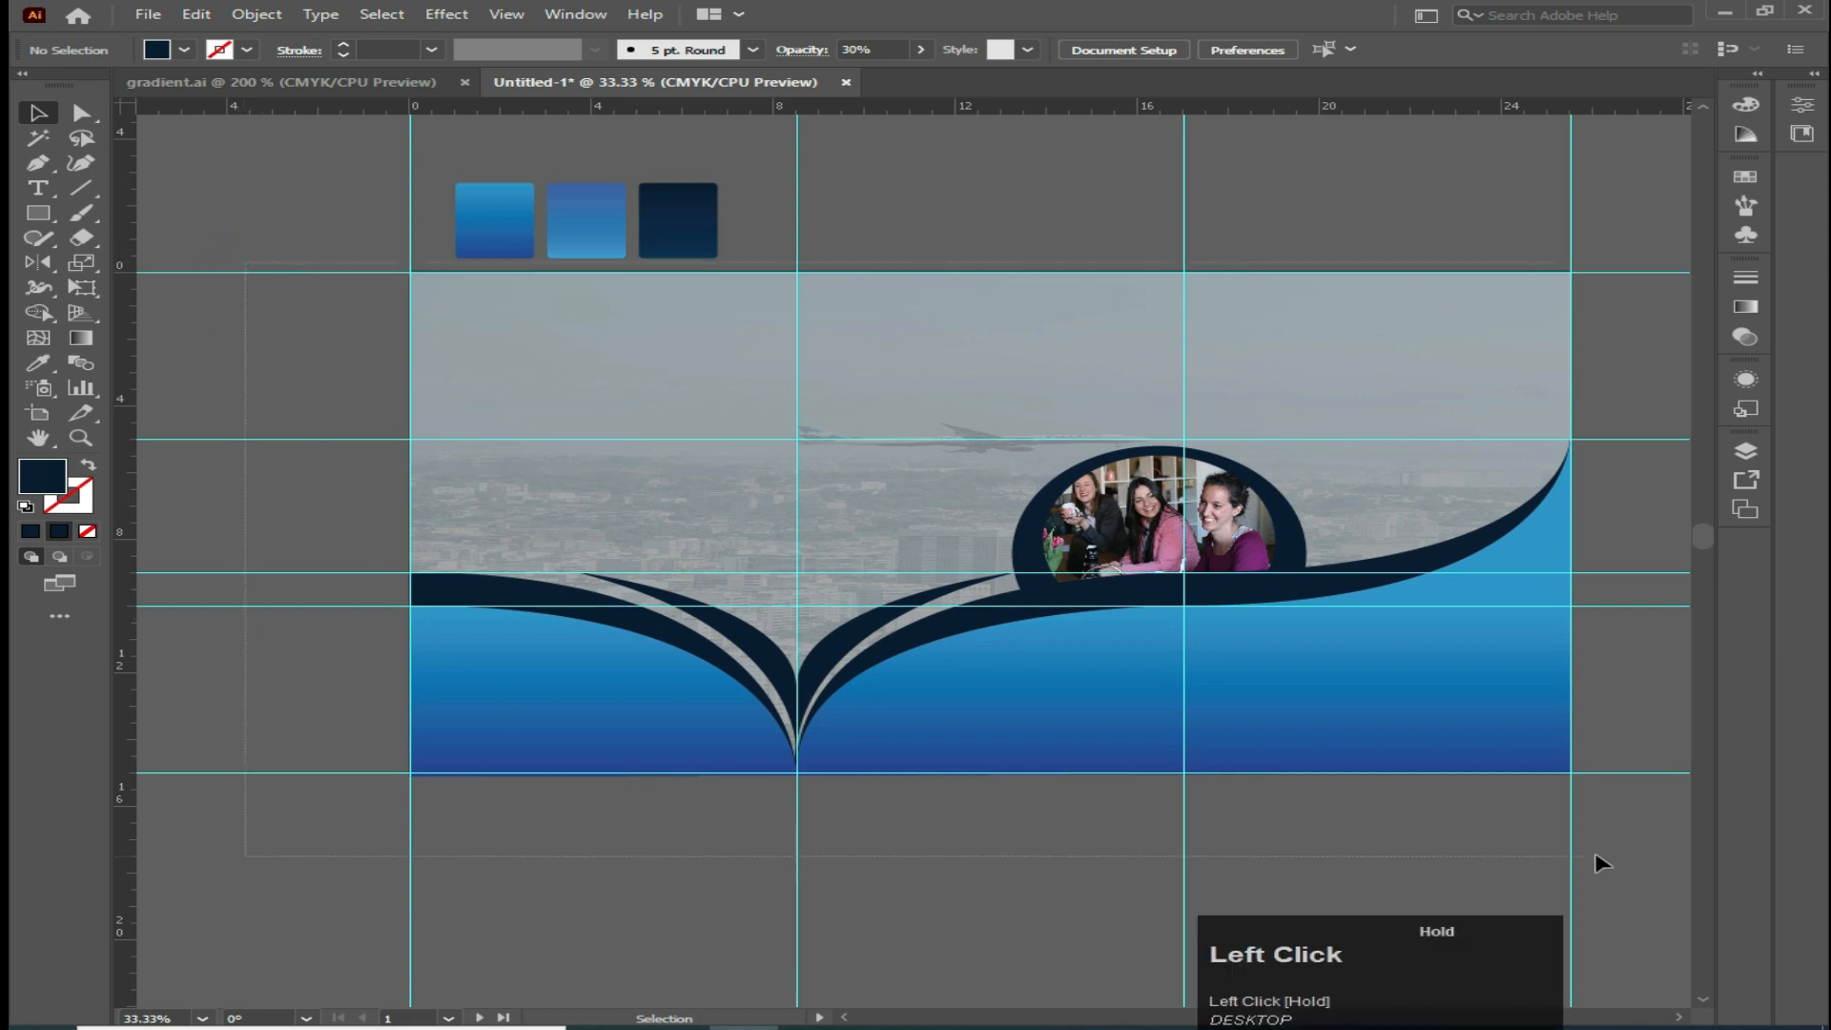
drag(1602, 863, 1602, 862)
right_click(863, 365)
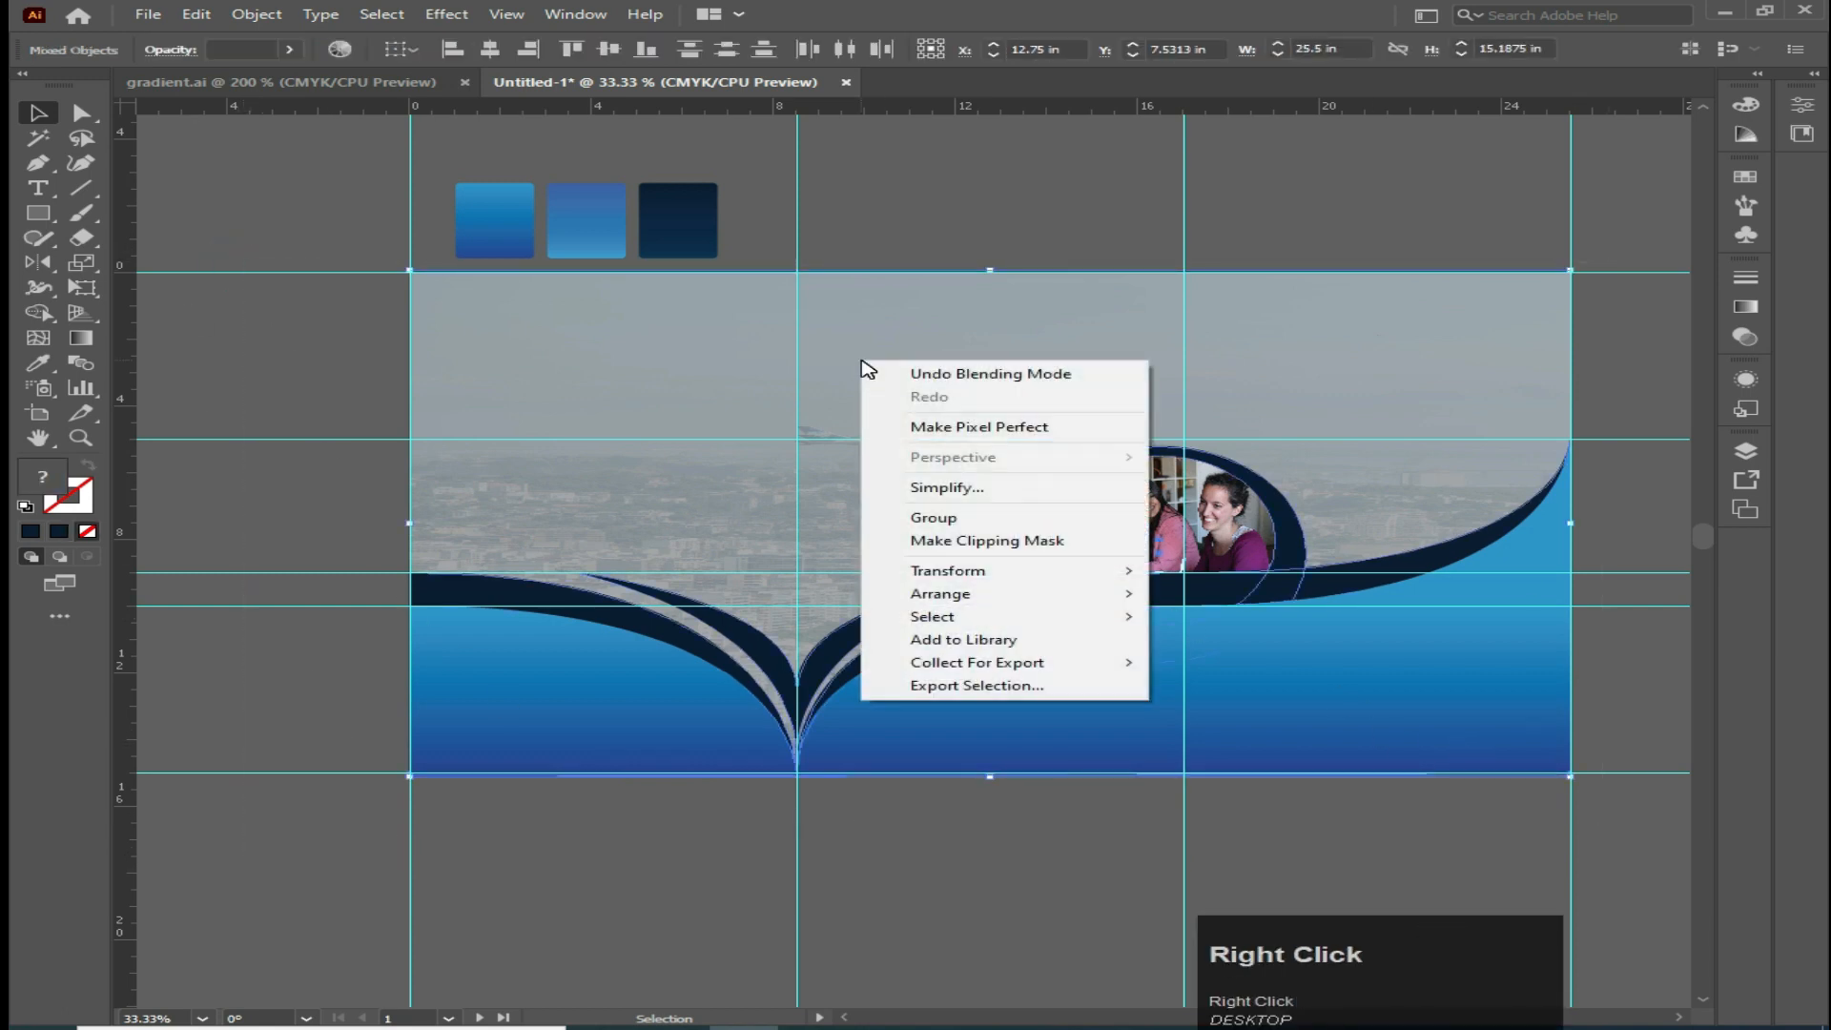
click(261, 19)
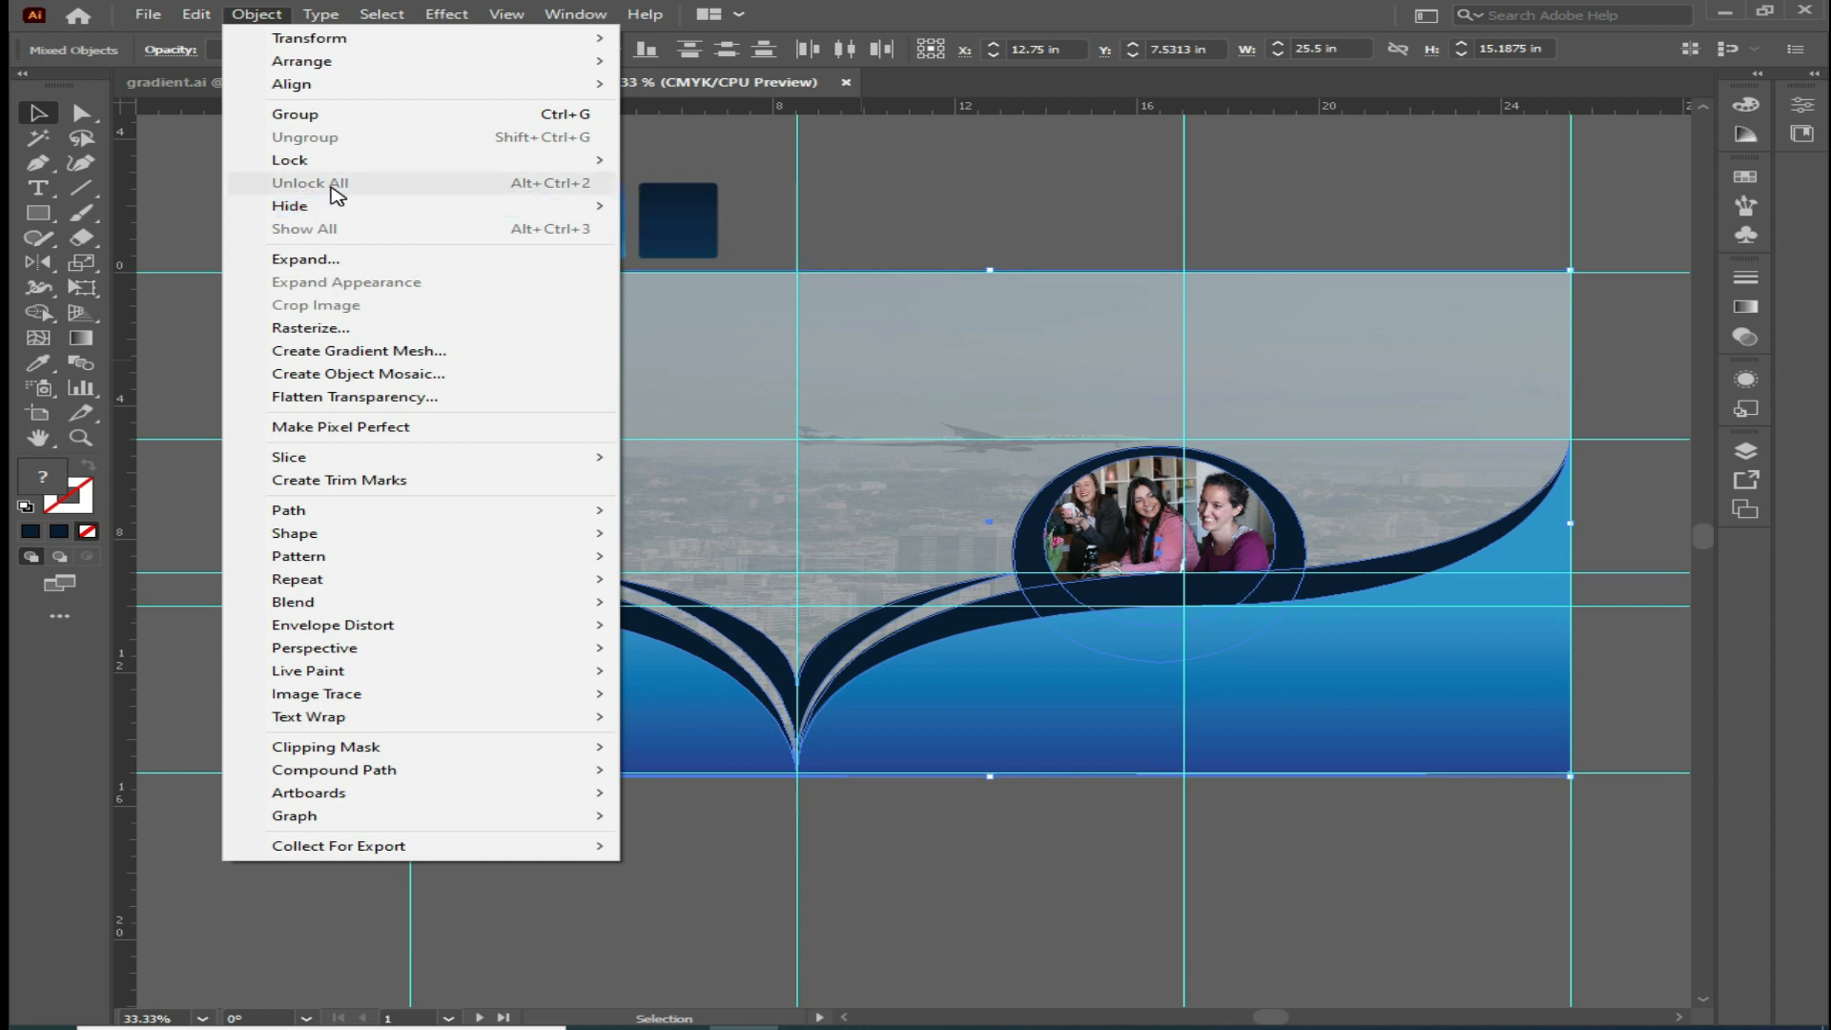
mouse_move(314, 160)
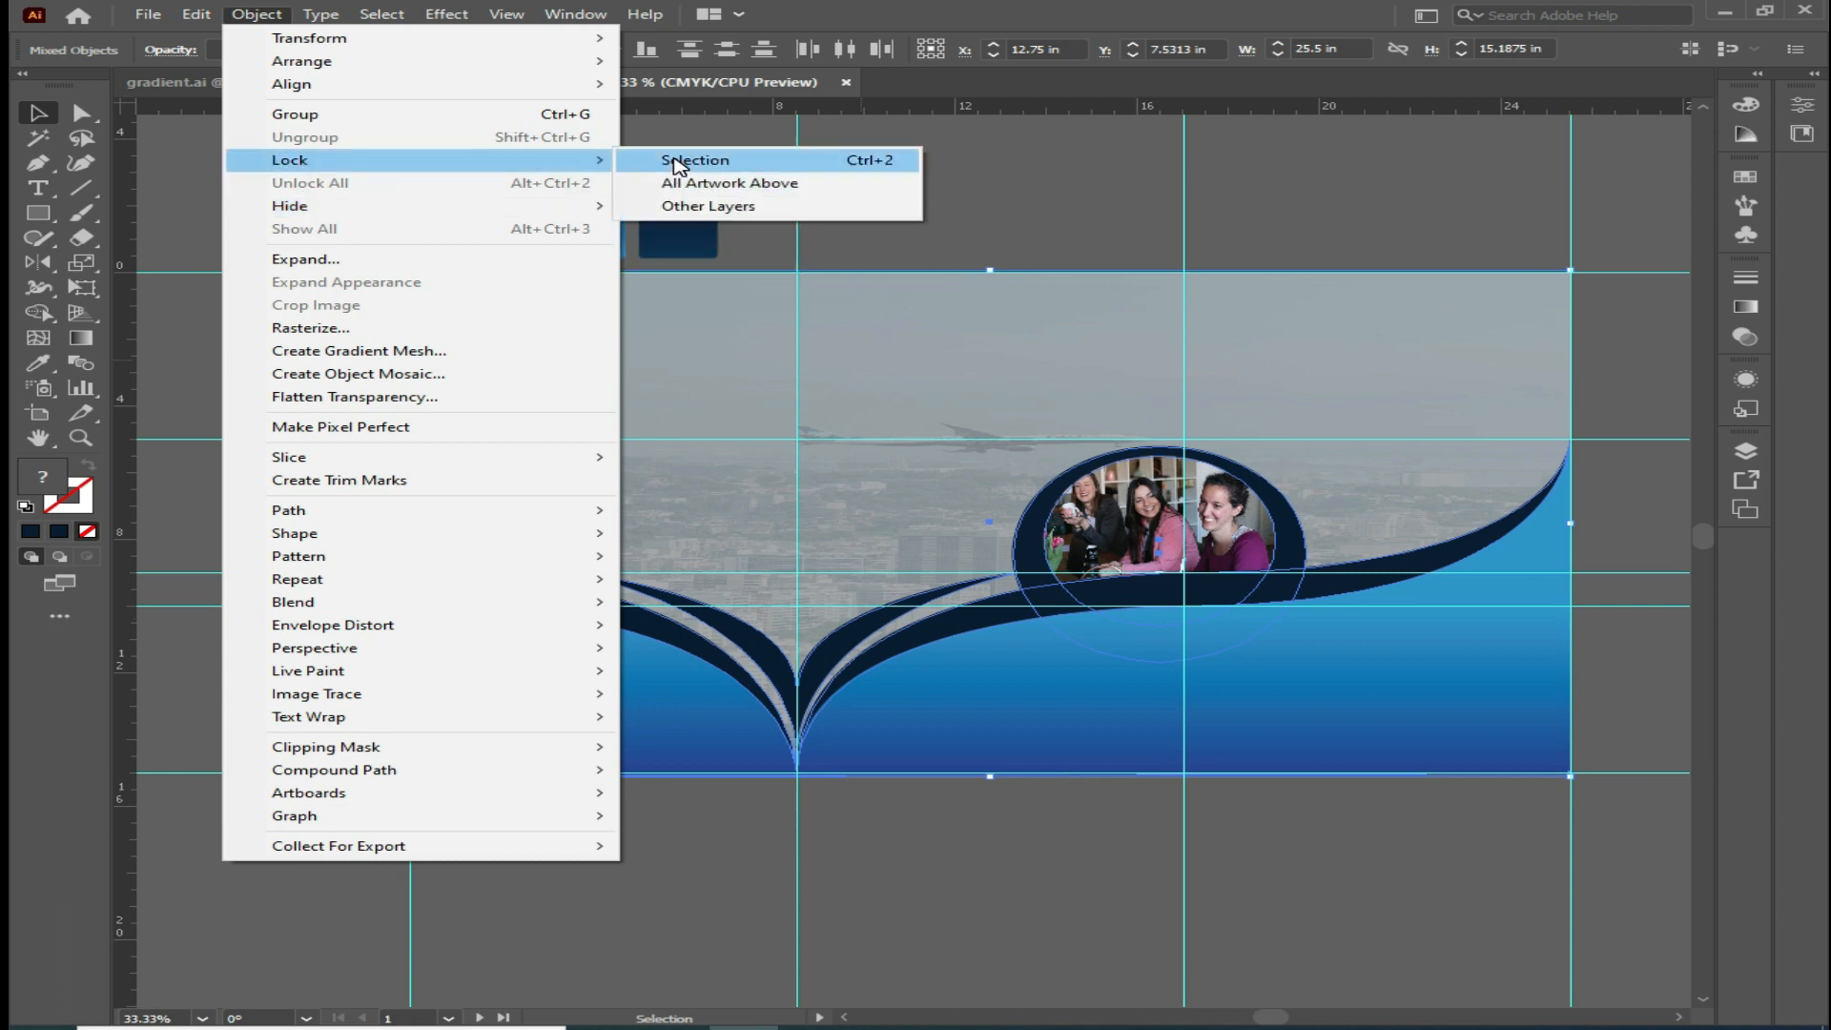
click(677, 164)
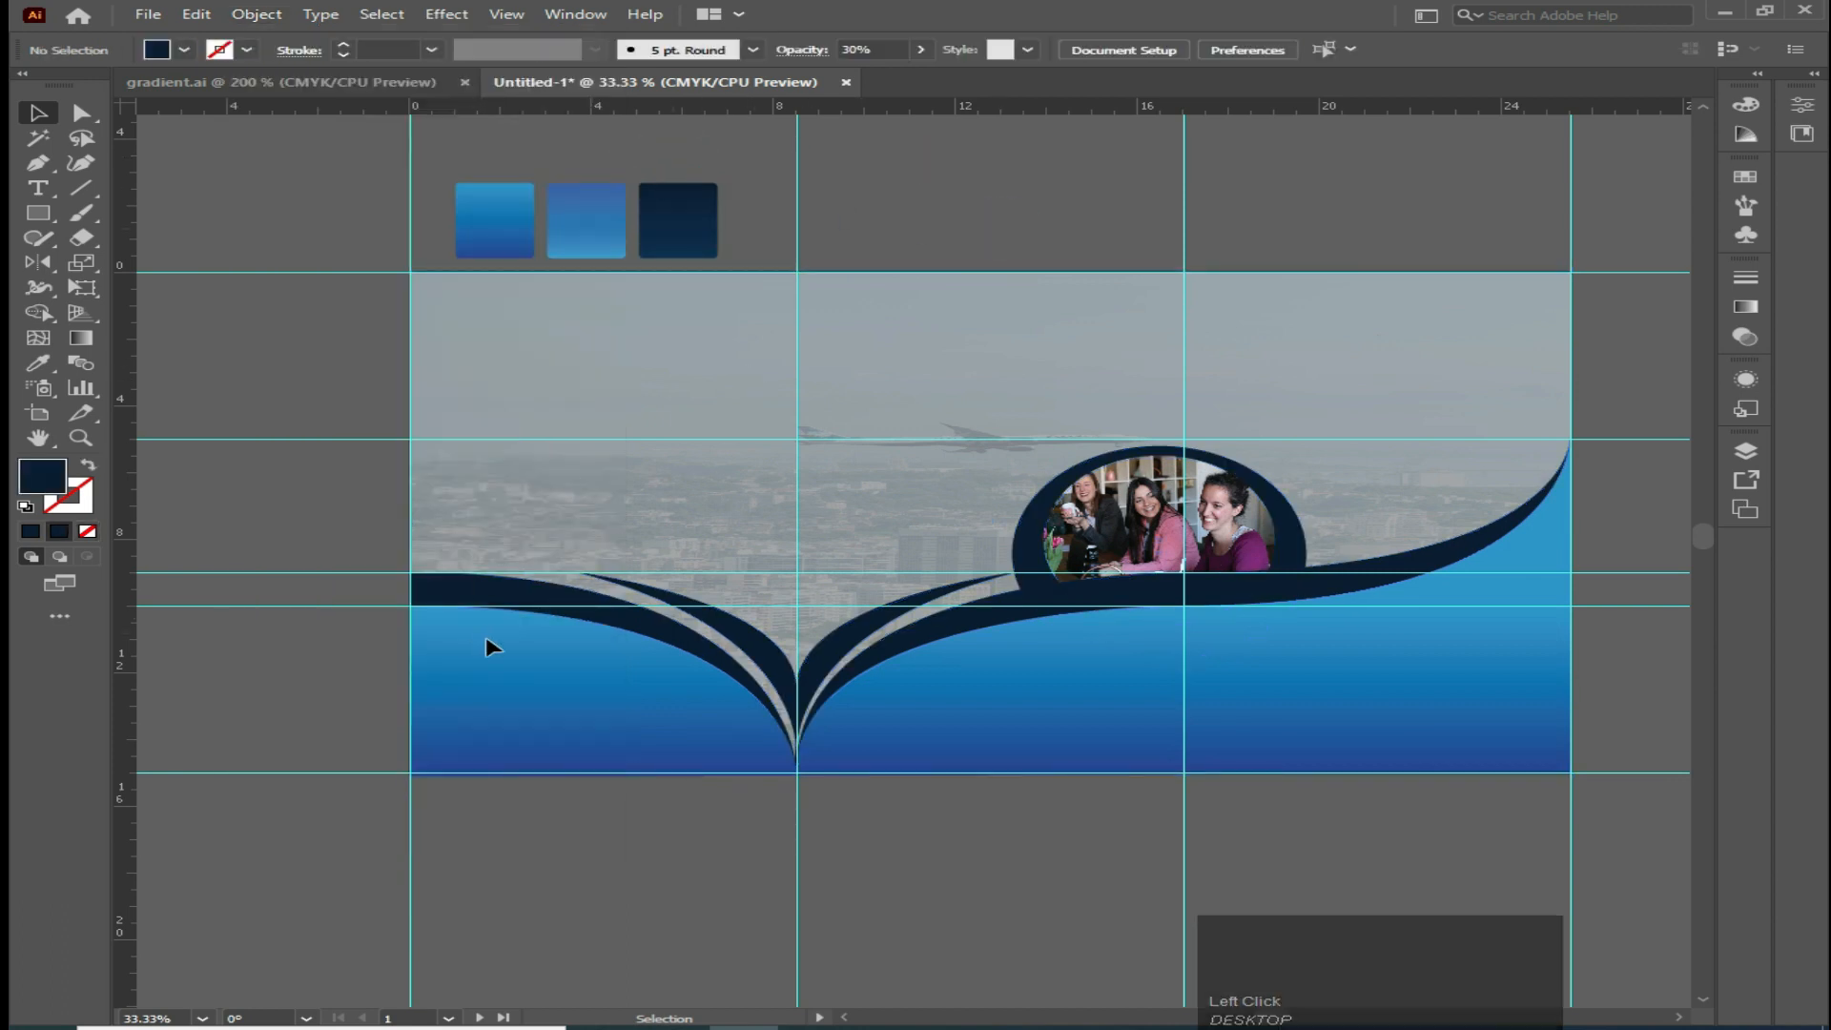
Add the point text "YOUR HEAD LINES" near the top-left of the first panel
scroll(740, 760, up, 1)
ctrl+alt+click(639, 717)
click(38, 188)
click(419, 392)
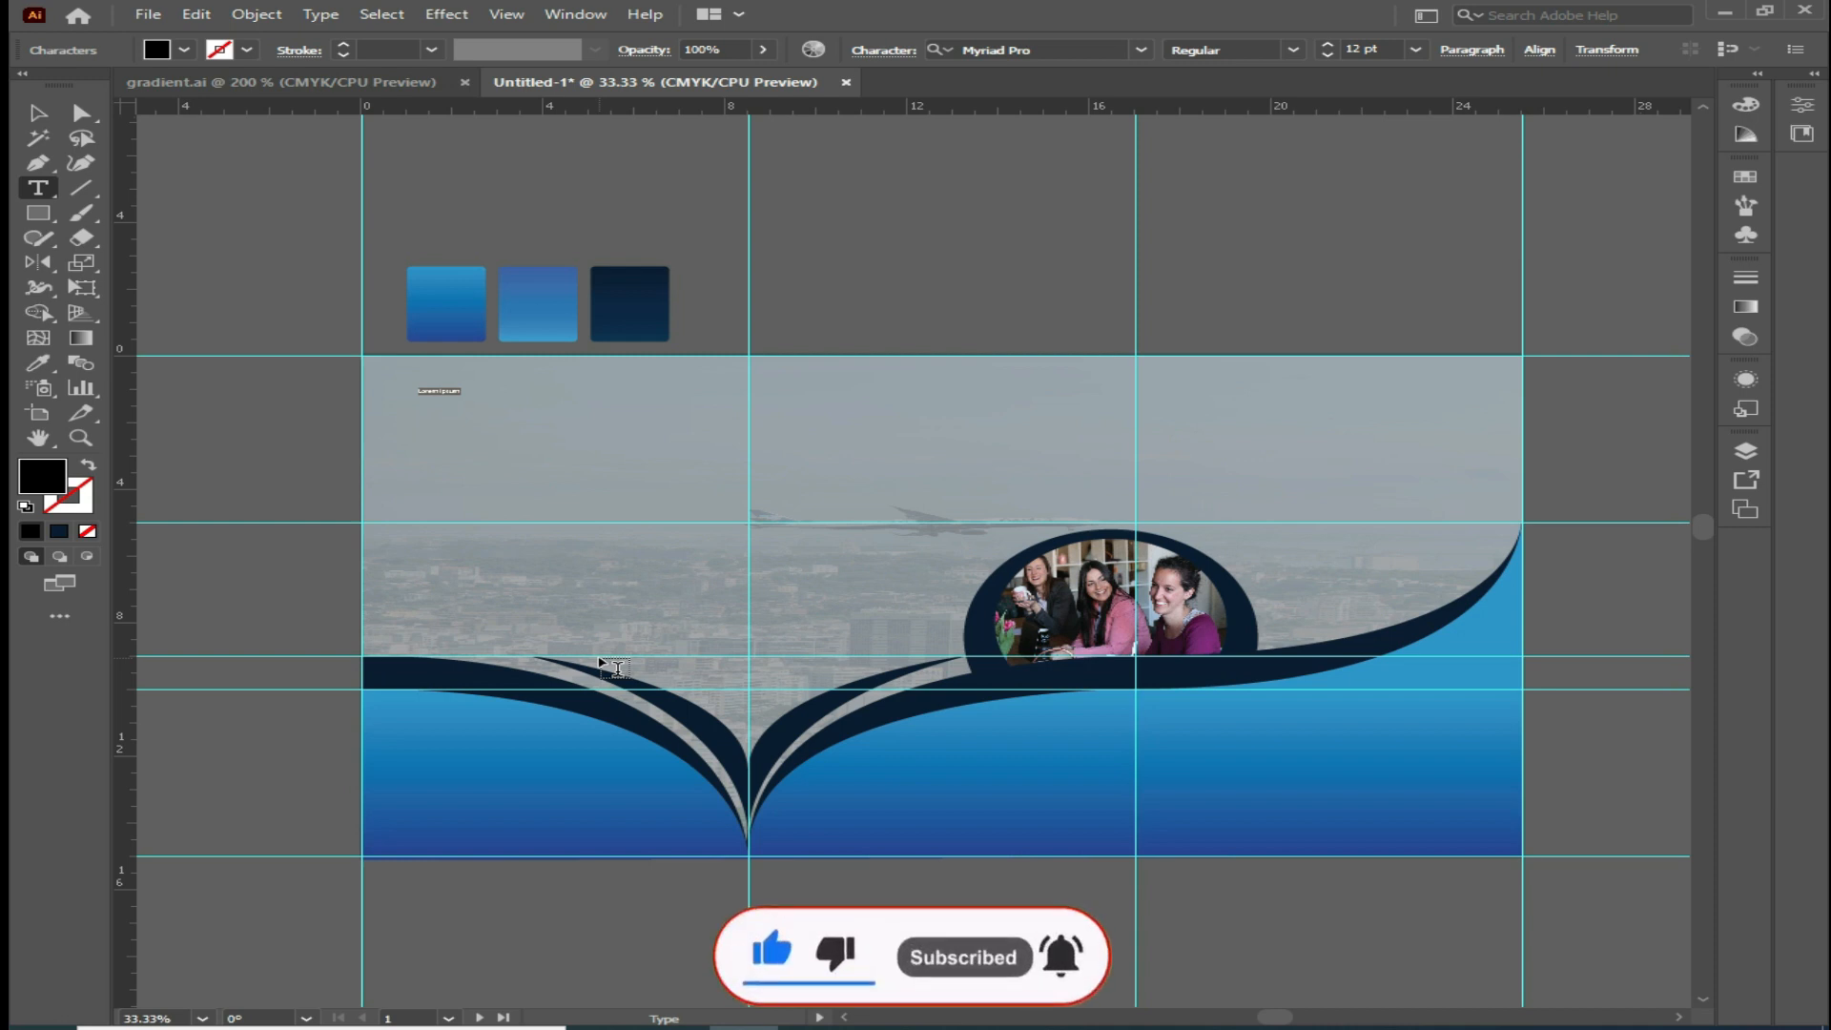
key(Caps_Lock)
text(U)
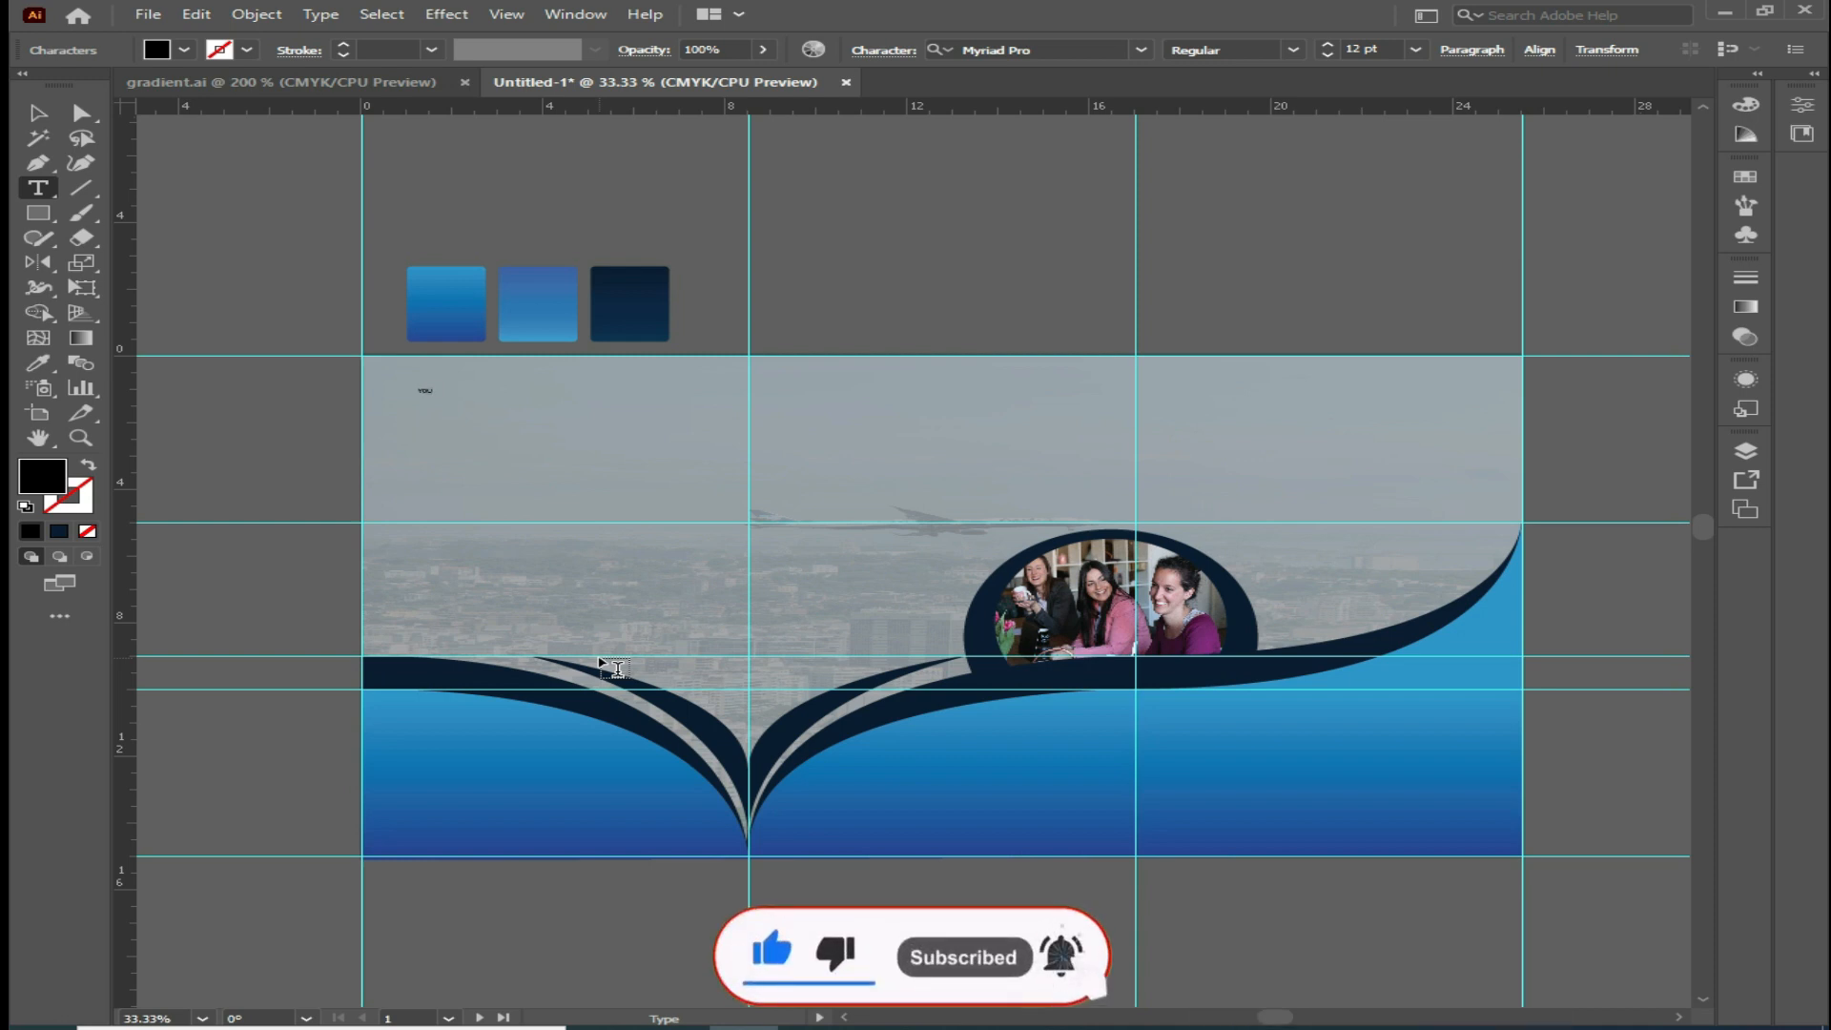
text(R)
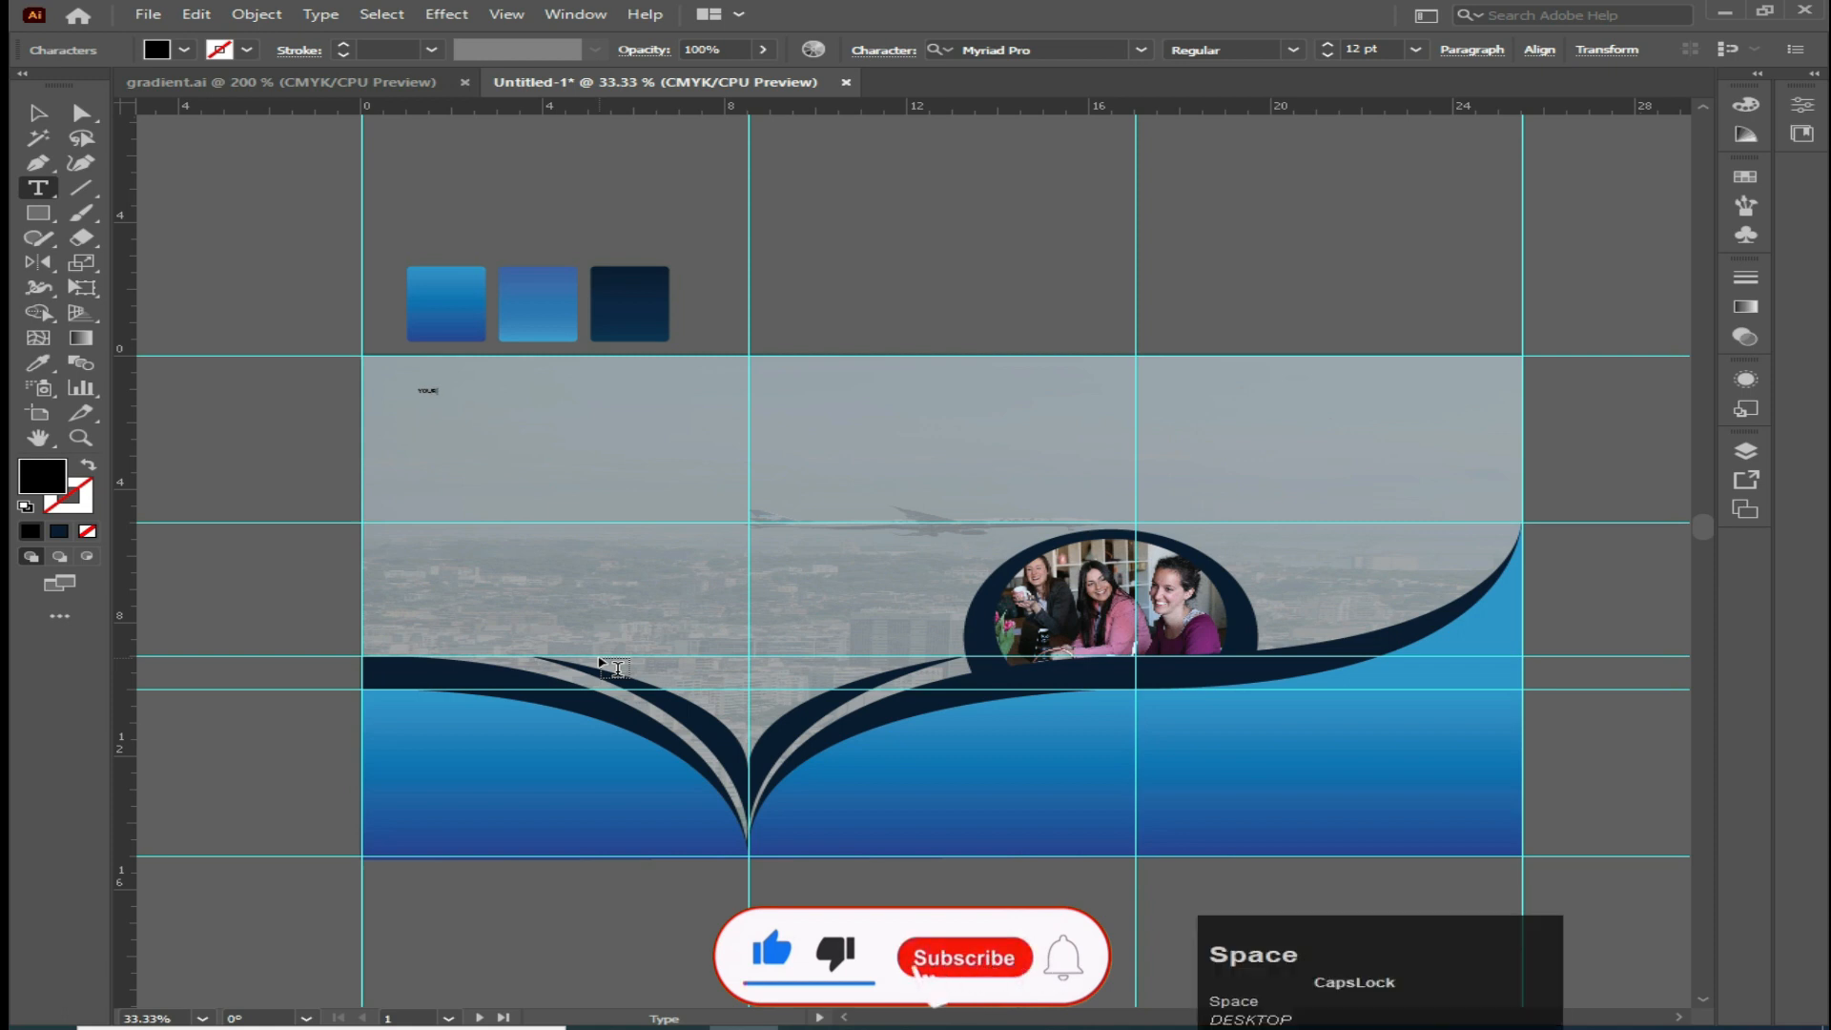
text( HEADLIN)
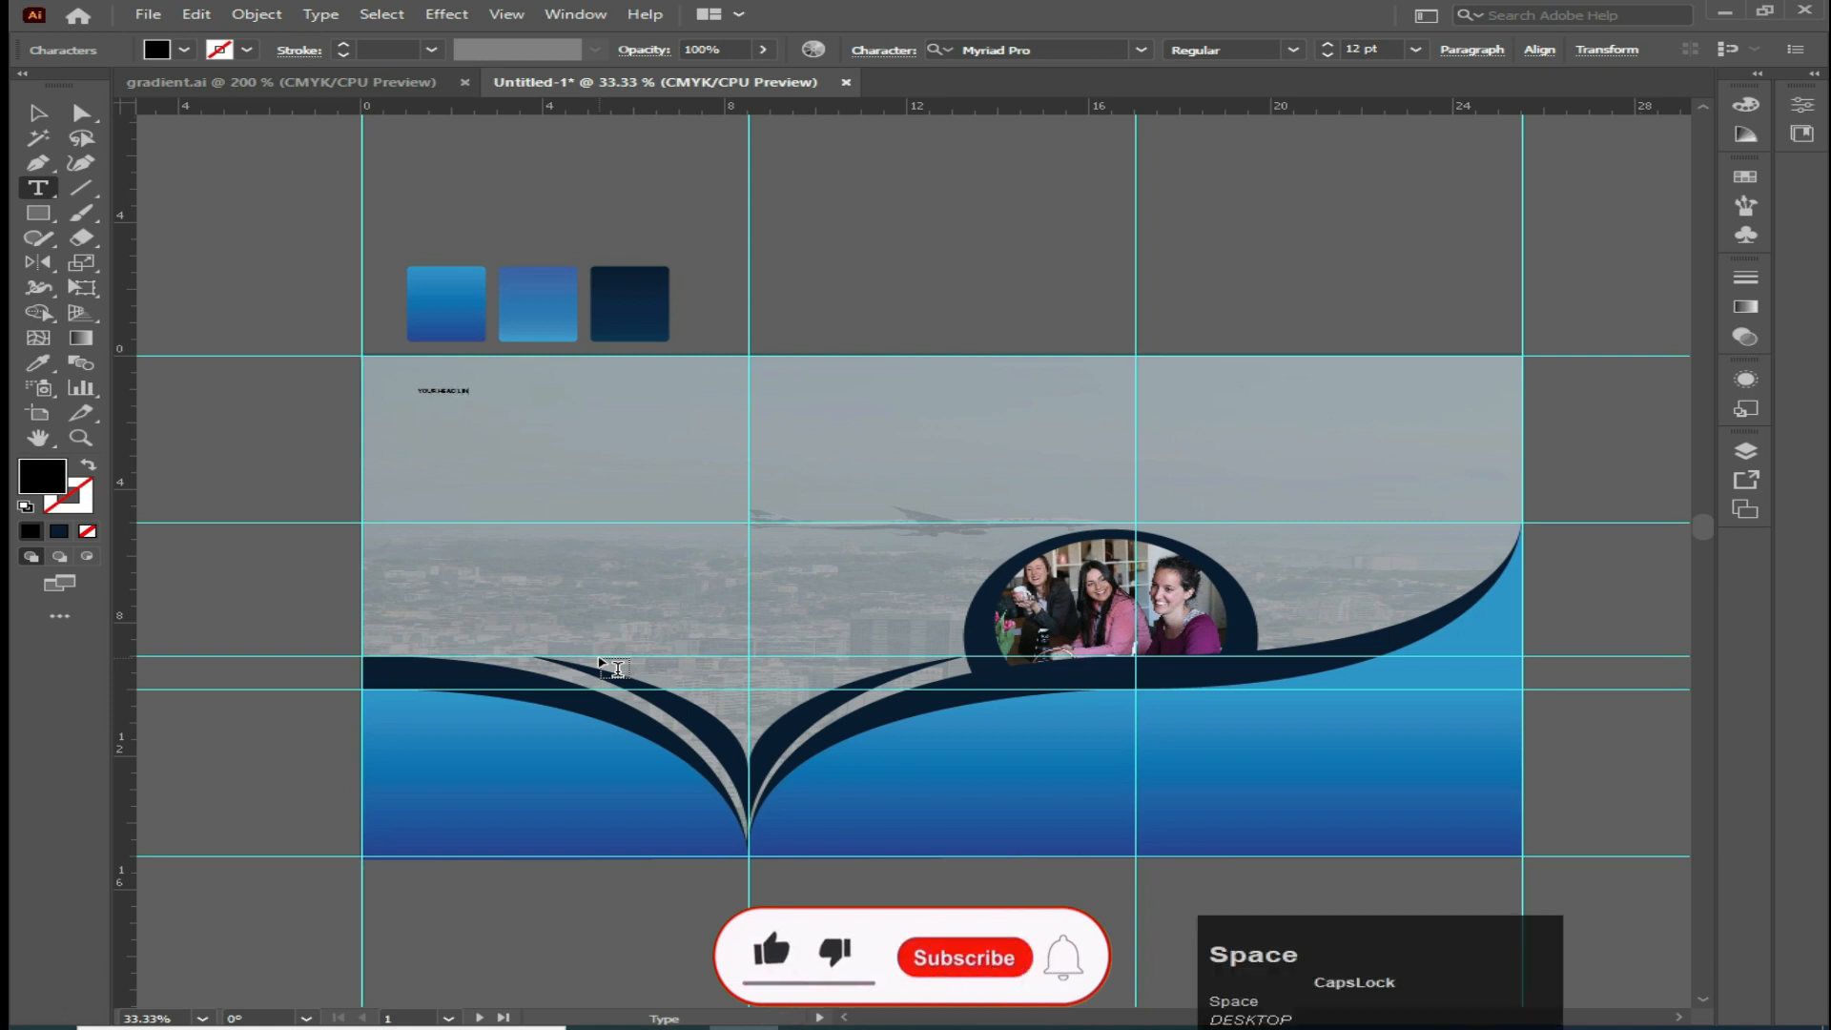
text(ES)
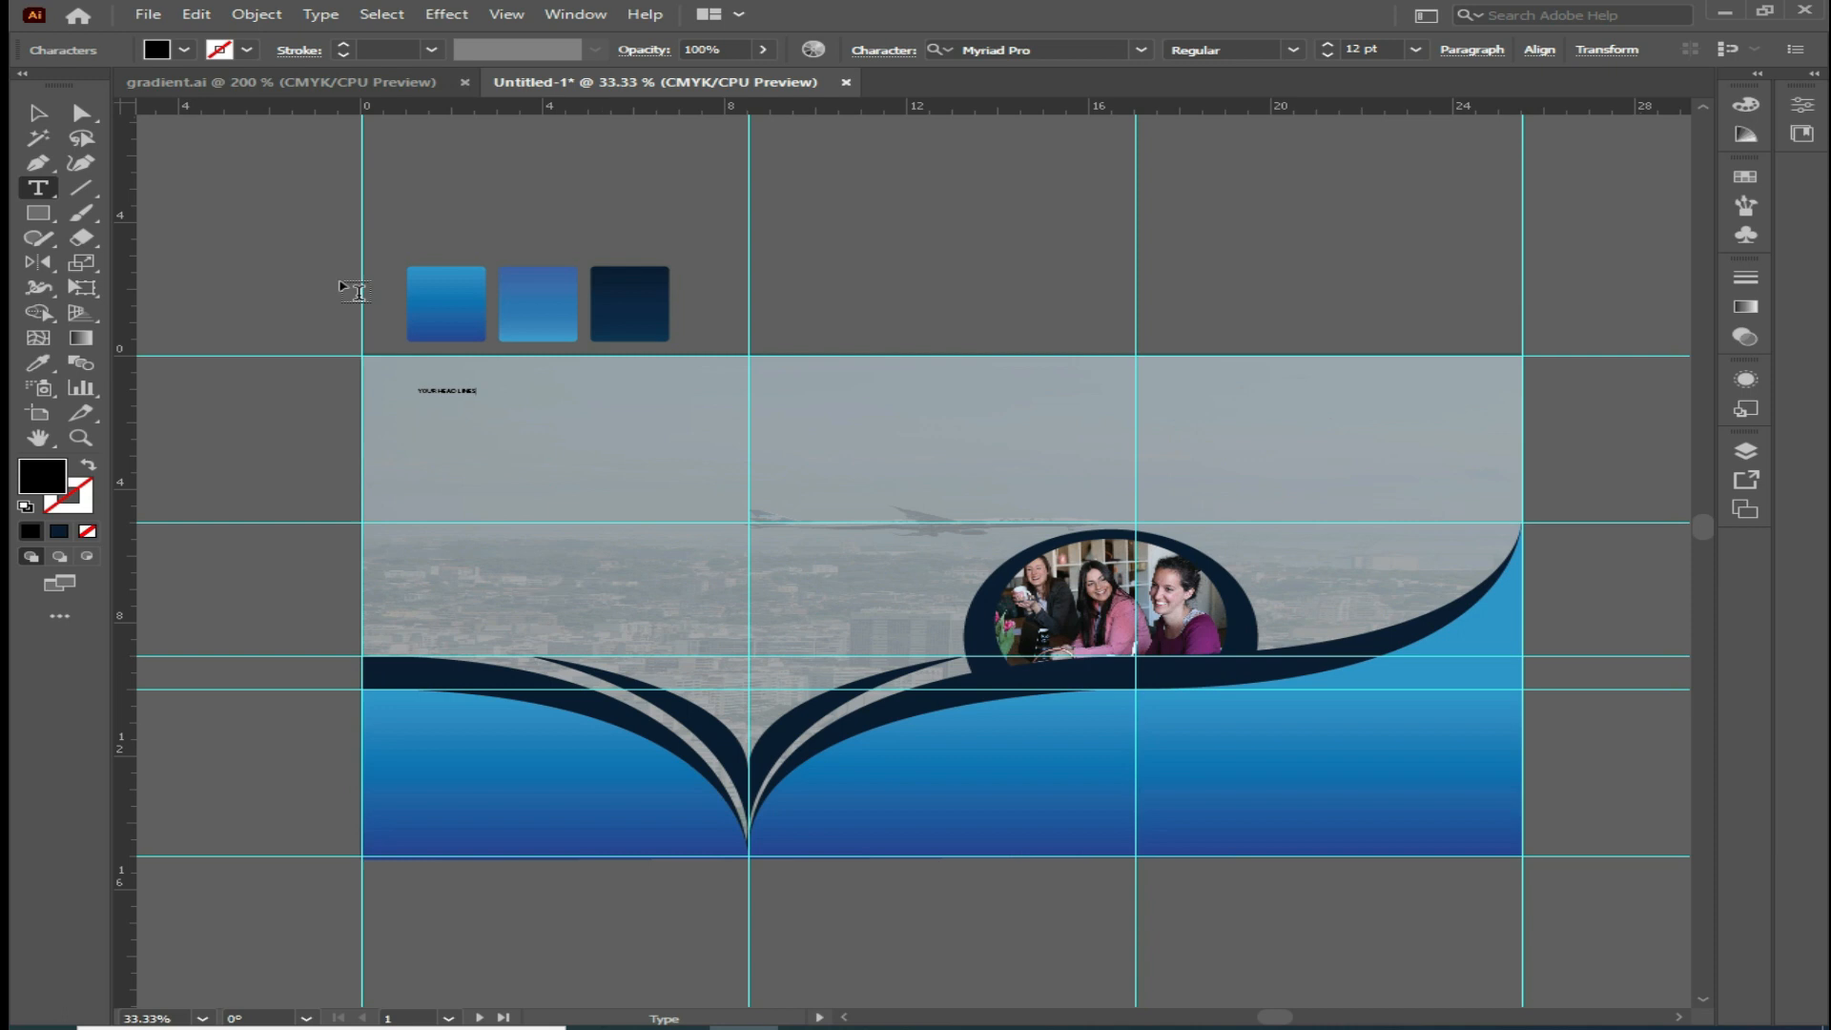
Enlarge the headline text slightly and set its fill colour to white
click(33, 112)
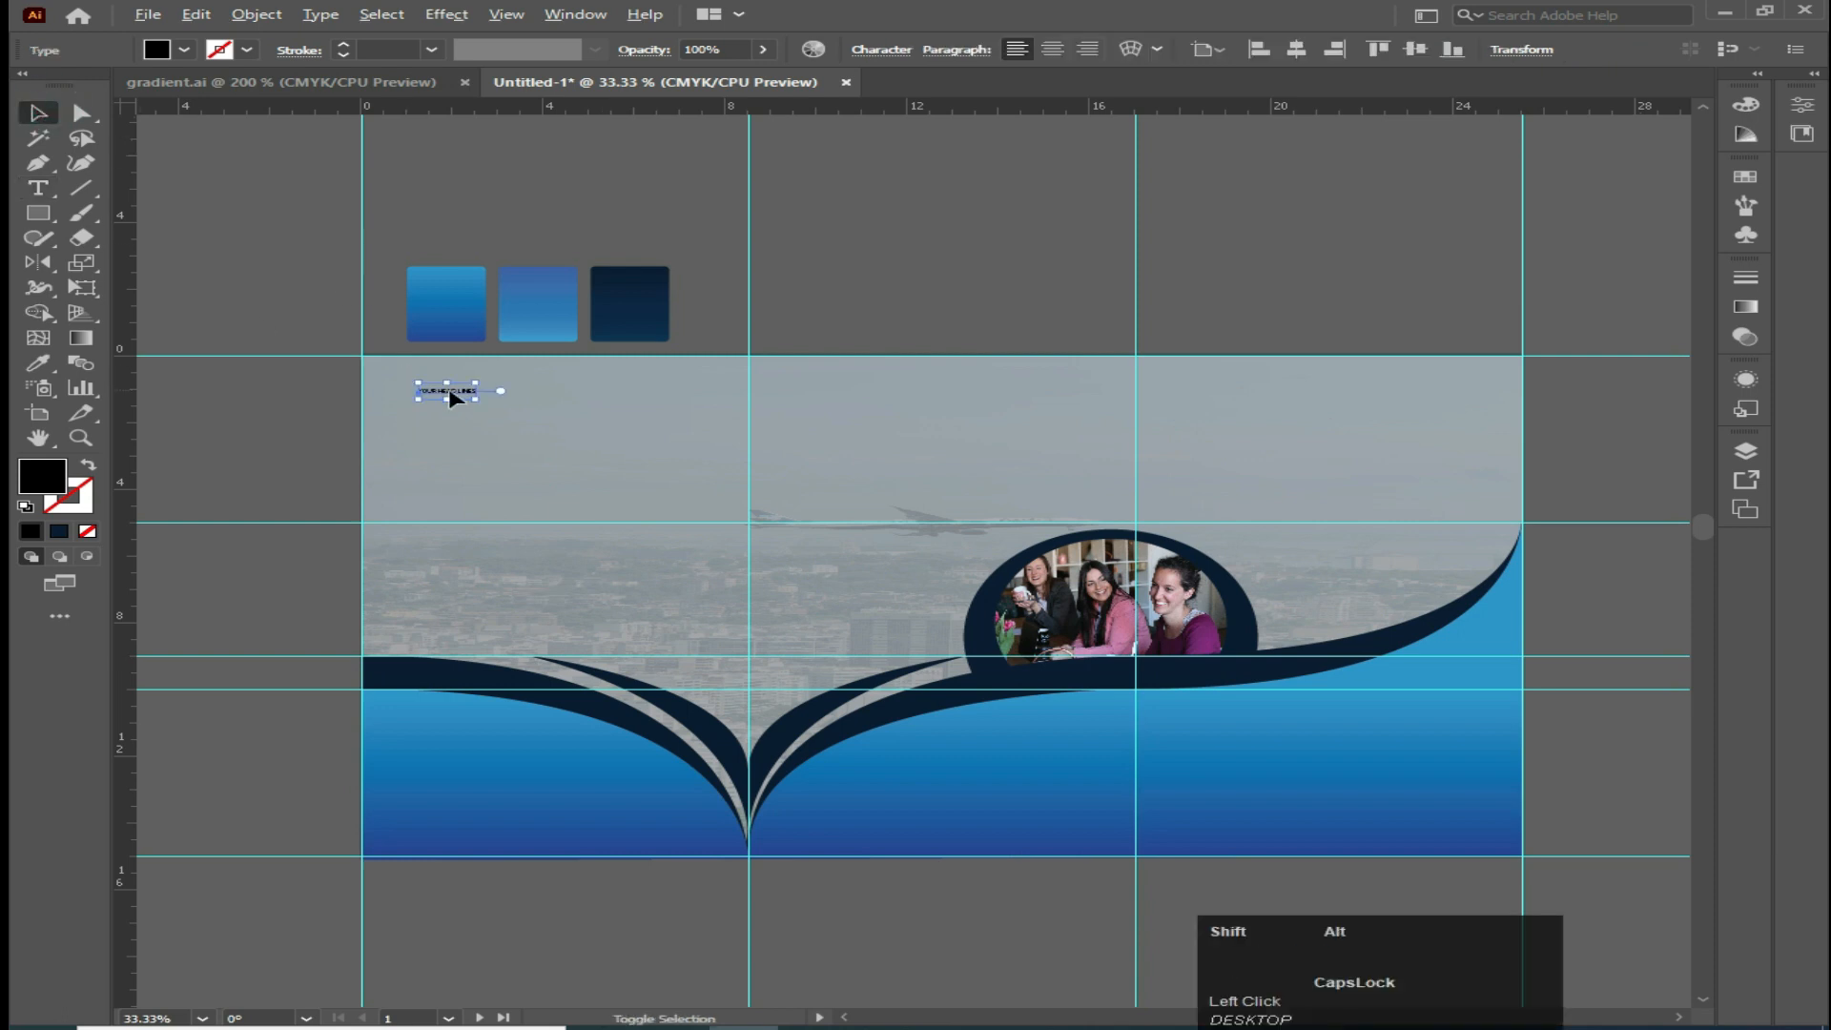
mouse_move(476, 398)
mouse_down()
mouse_move(511, 417)
mouse_move(505, 434)
mouse_move(491, 390)
mouse_up()
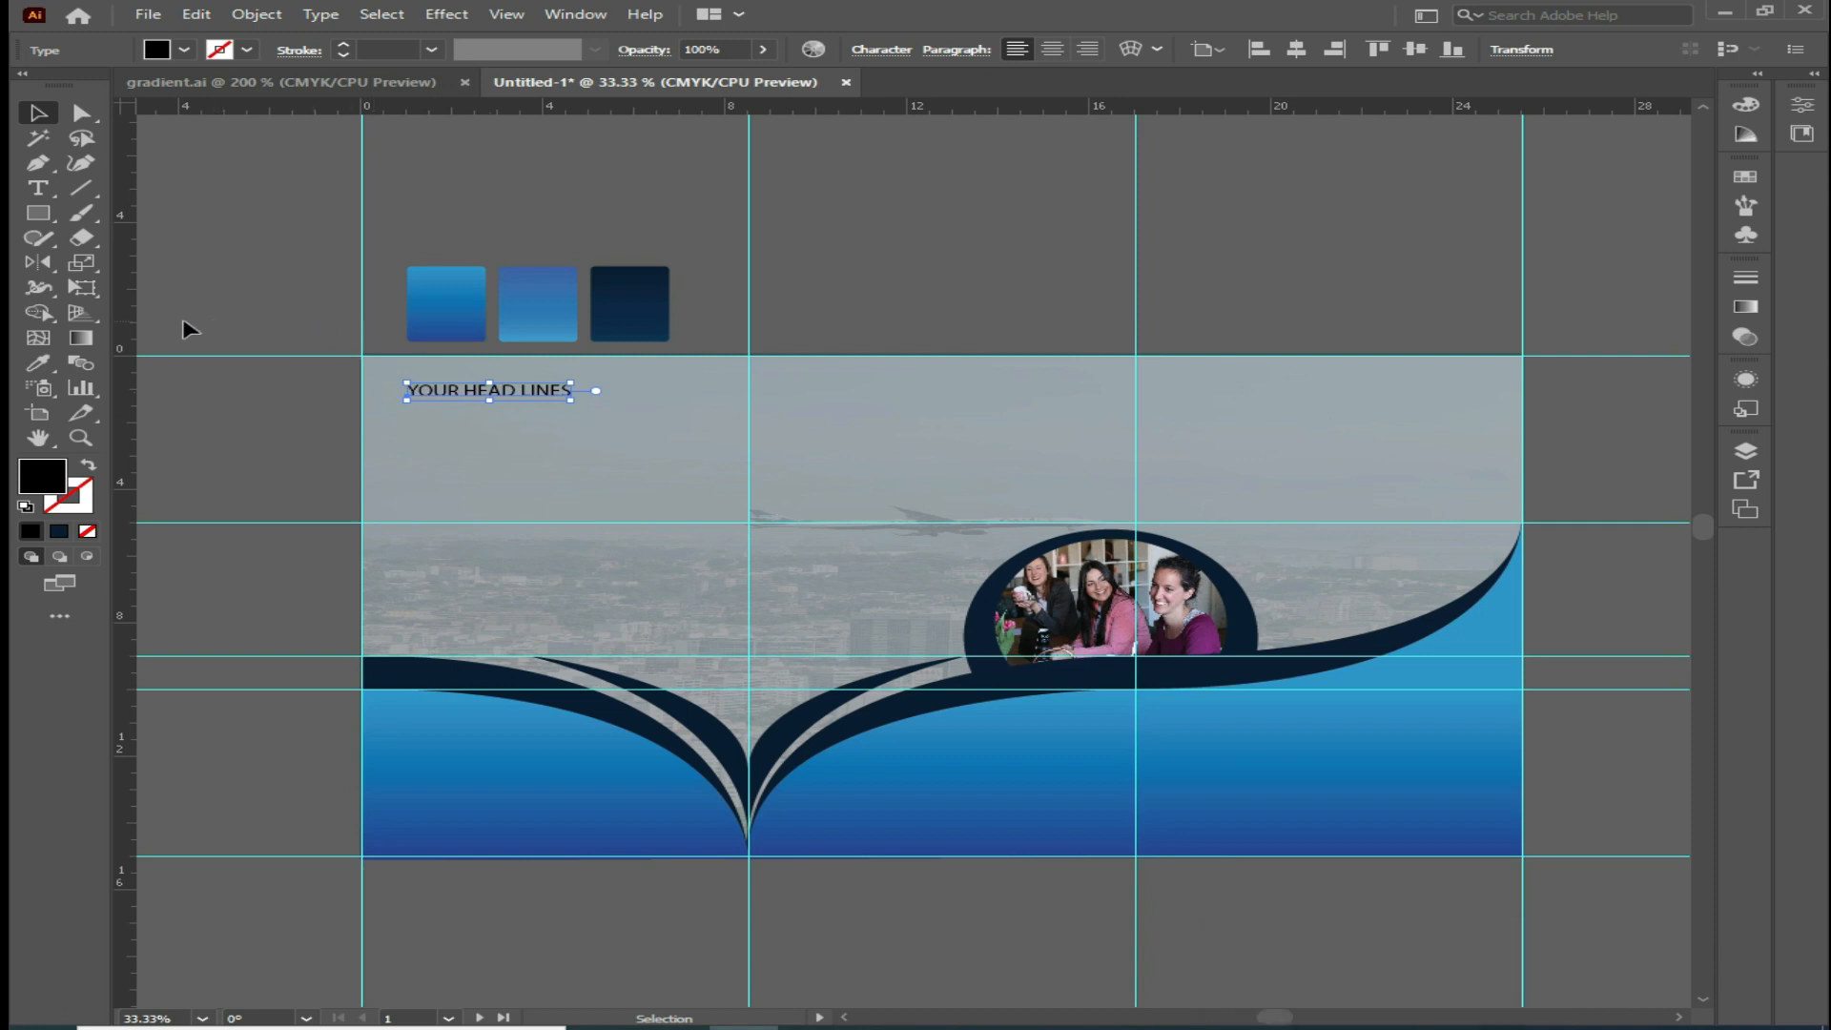
click(184, 50)
click(186, 86)
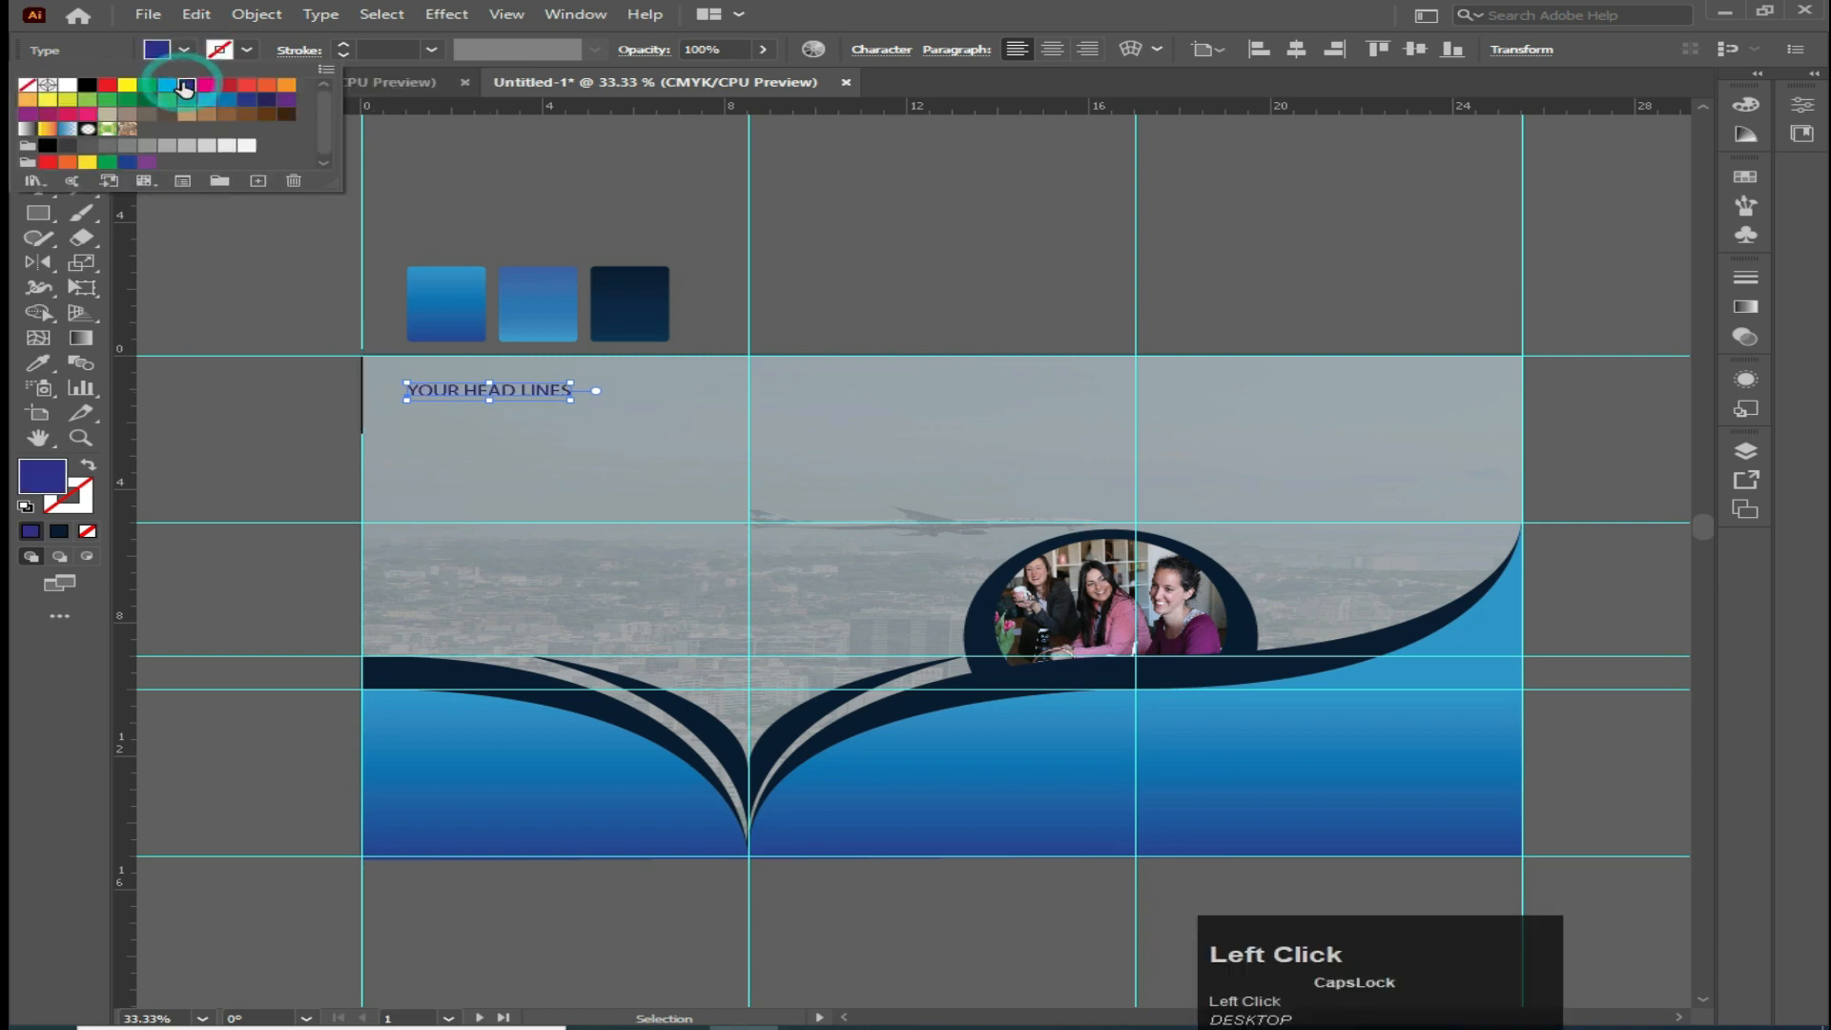
click(207, 86)
click(108, 86)
click(68, 86)
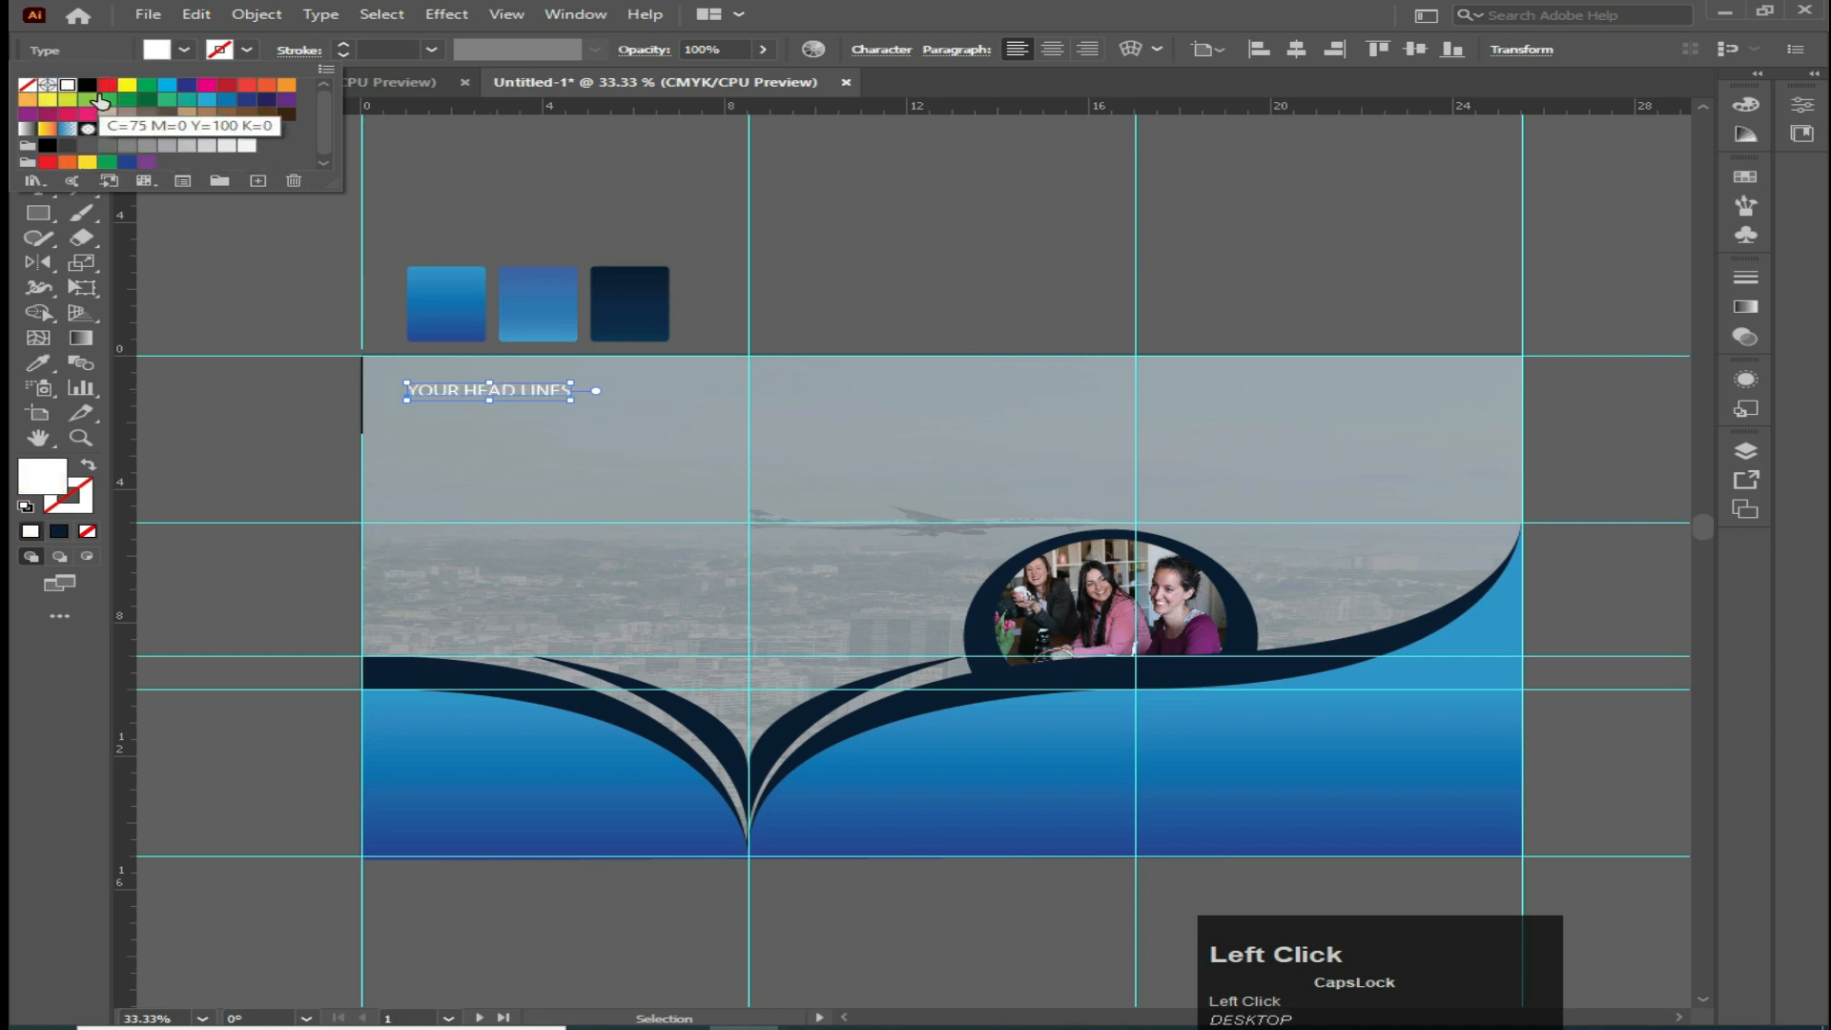
Scale the headline up further and move it along the top of the first panel
click(575, 407)
drag(572, 402, 639, 436)
drag(502, 395, 552, 395)
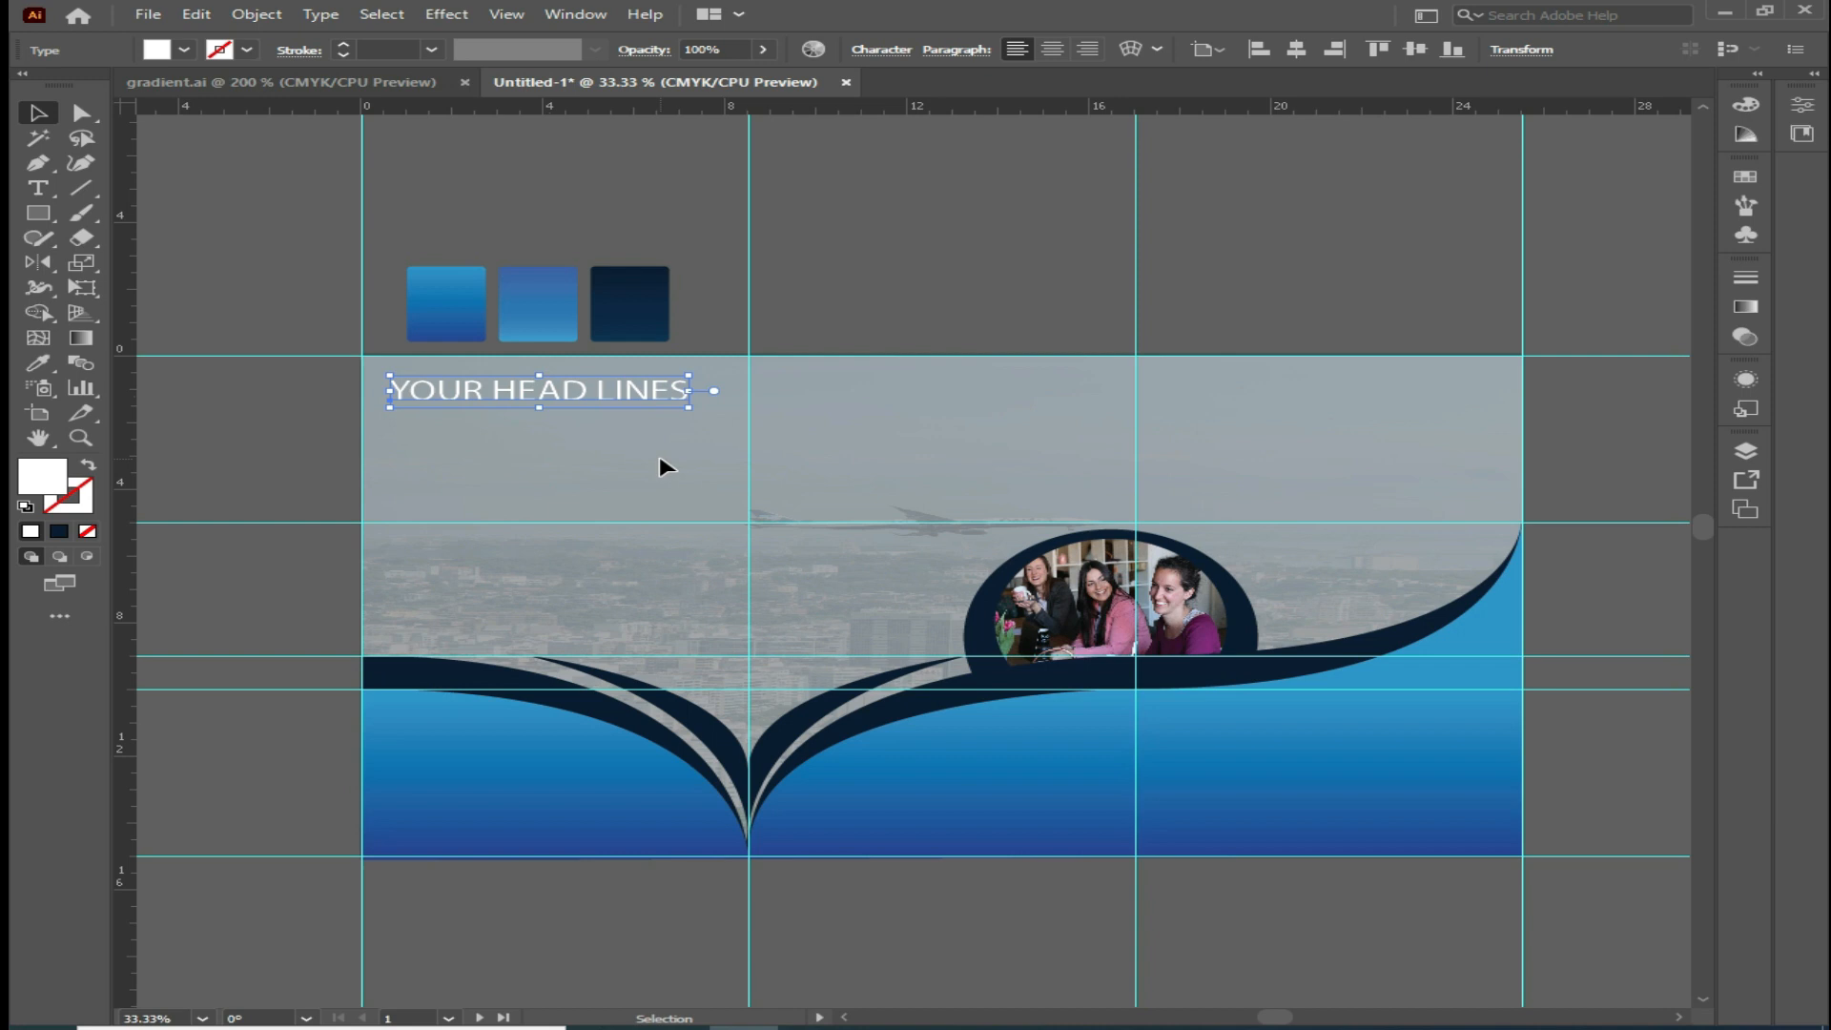
Set the headline's font to Futura Hv BT with the Heavy style
click(881, 49)
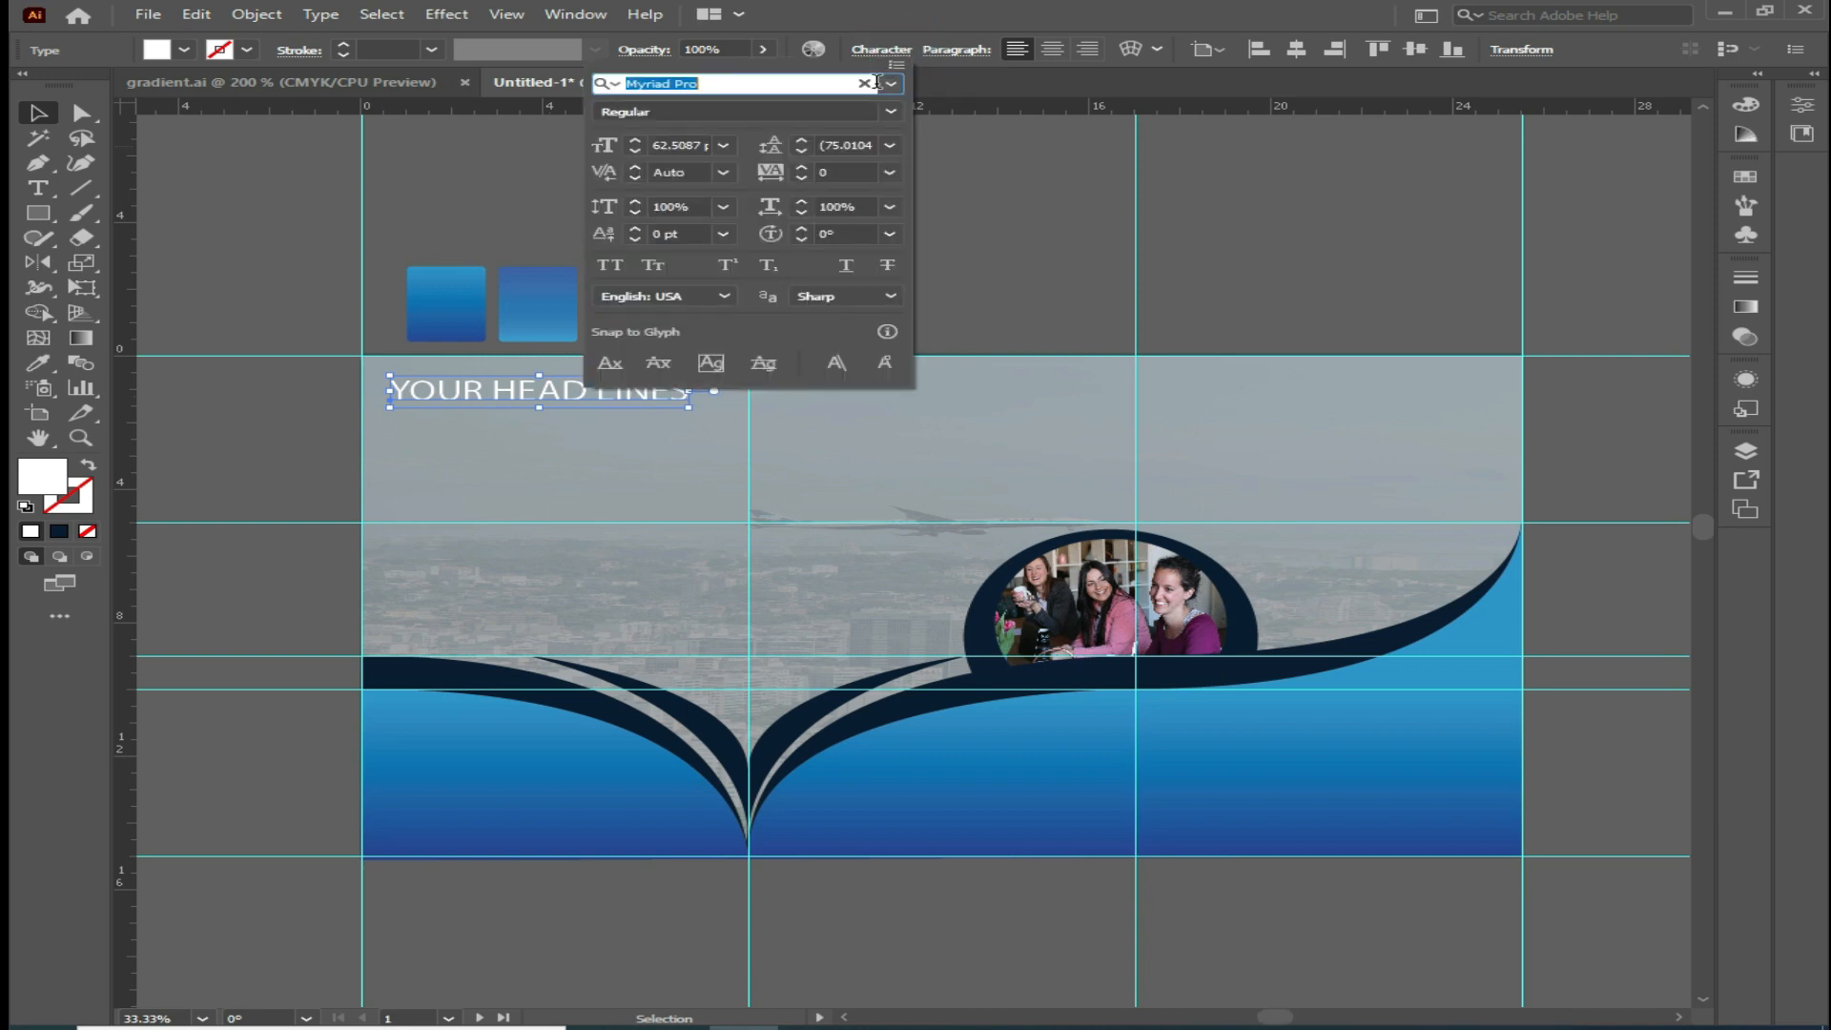
click(890, 84)
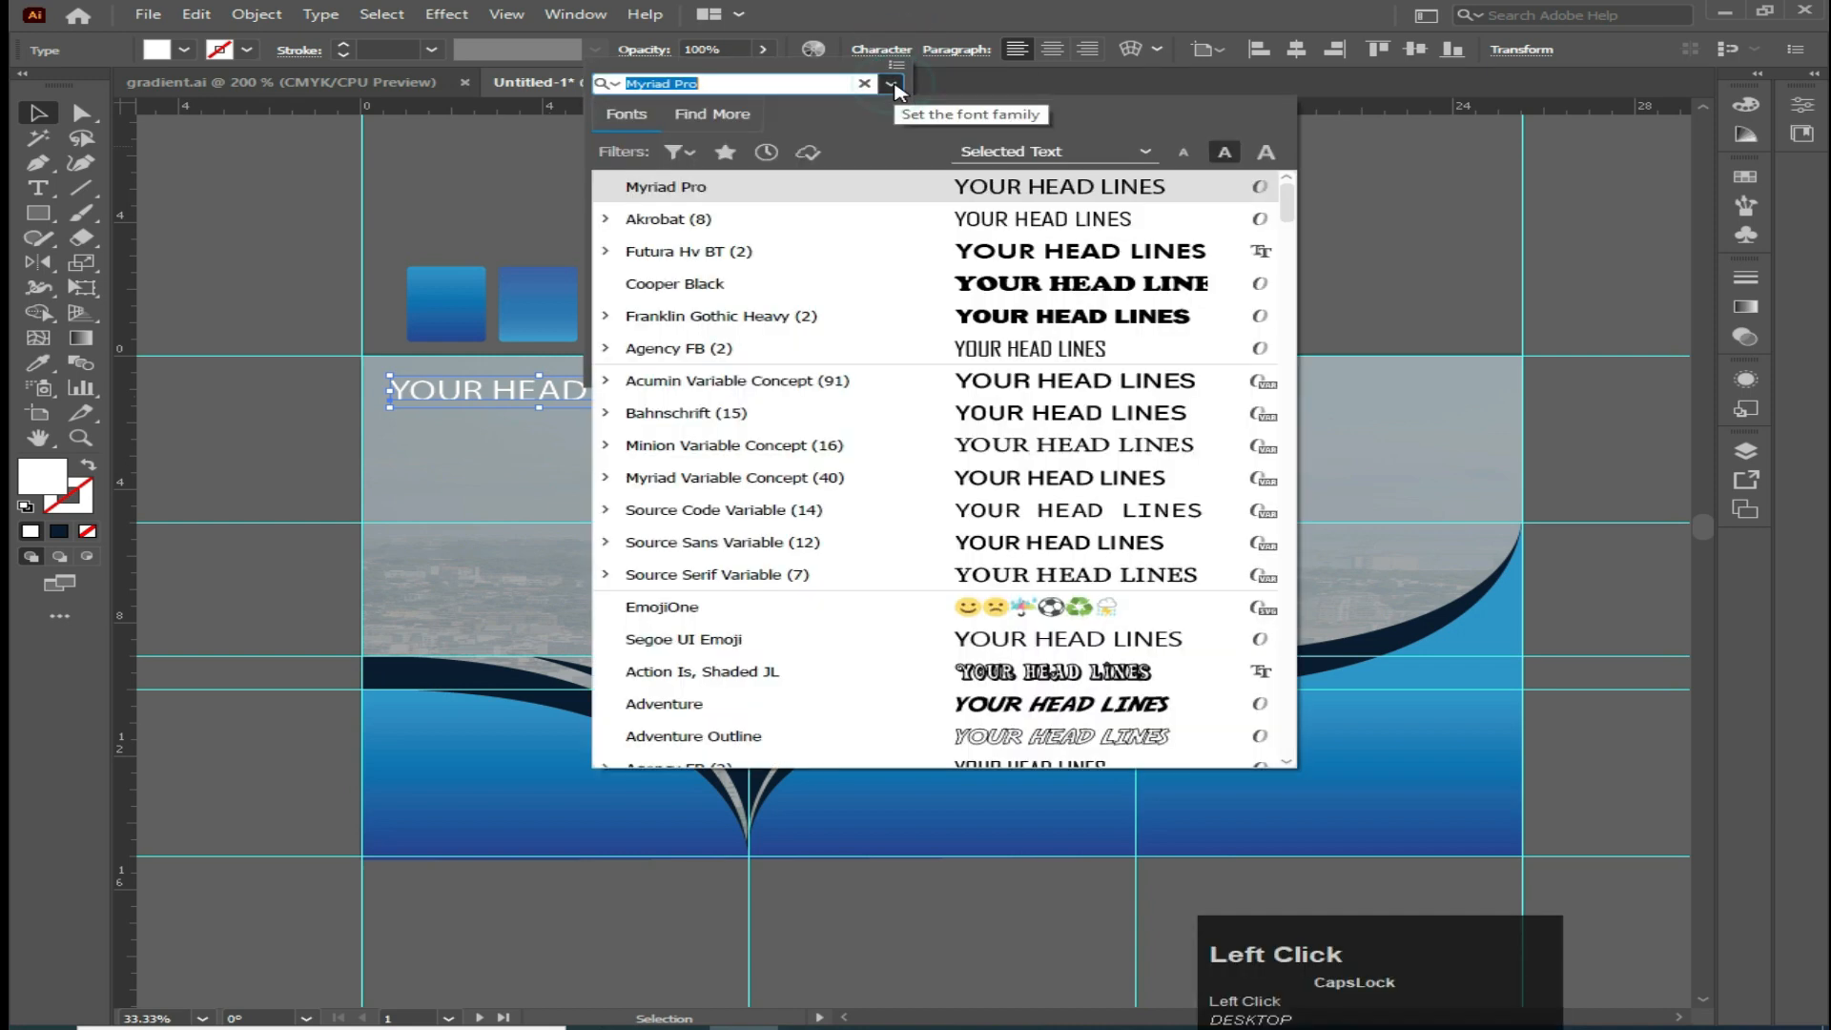
click(703, 251)
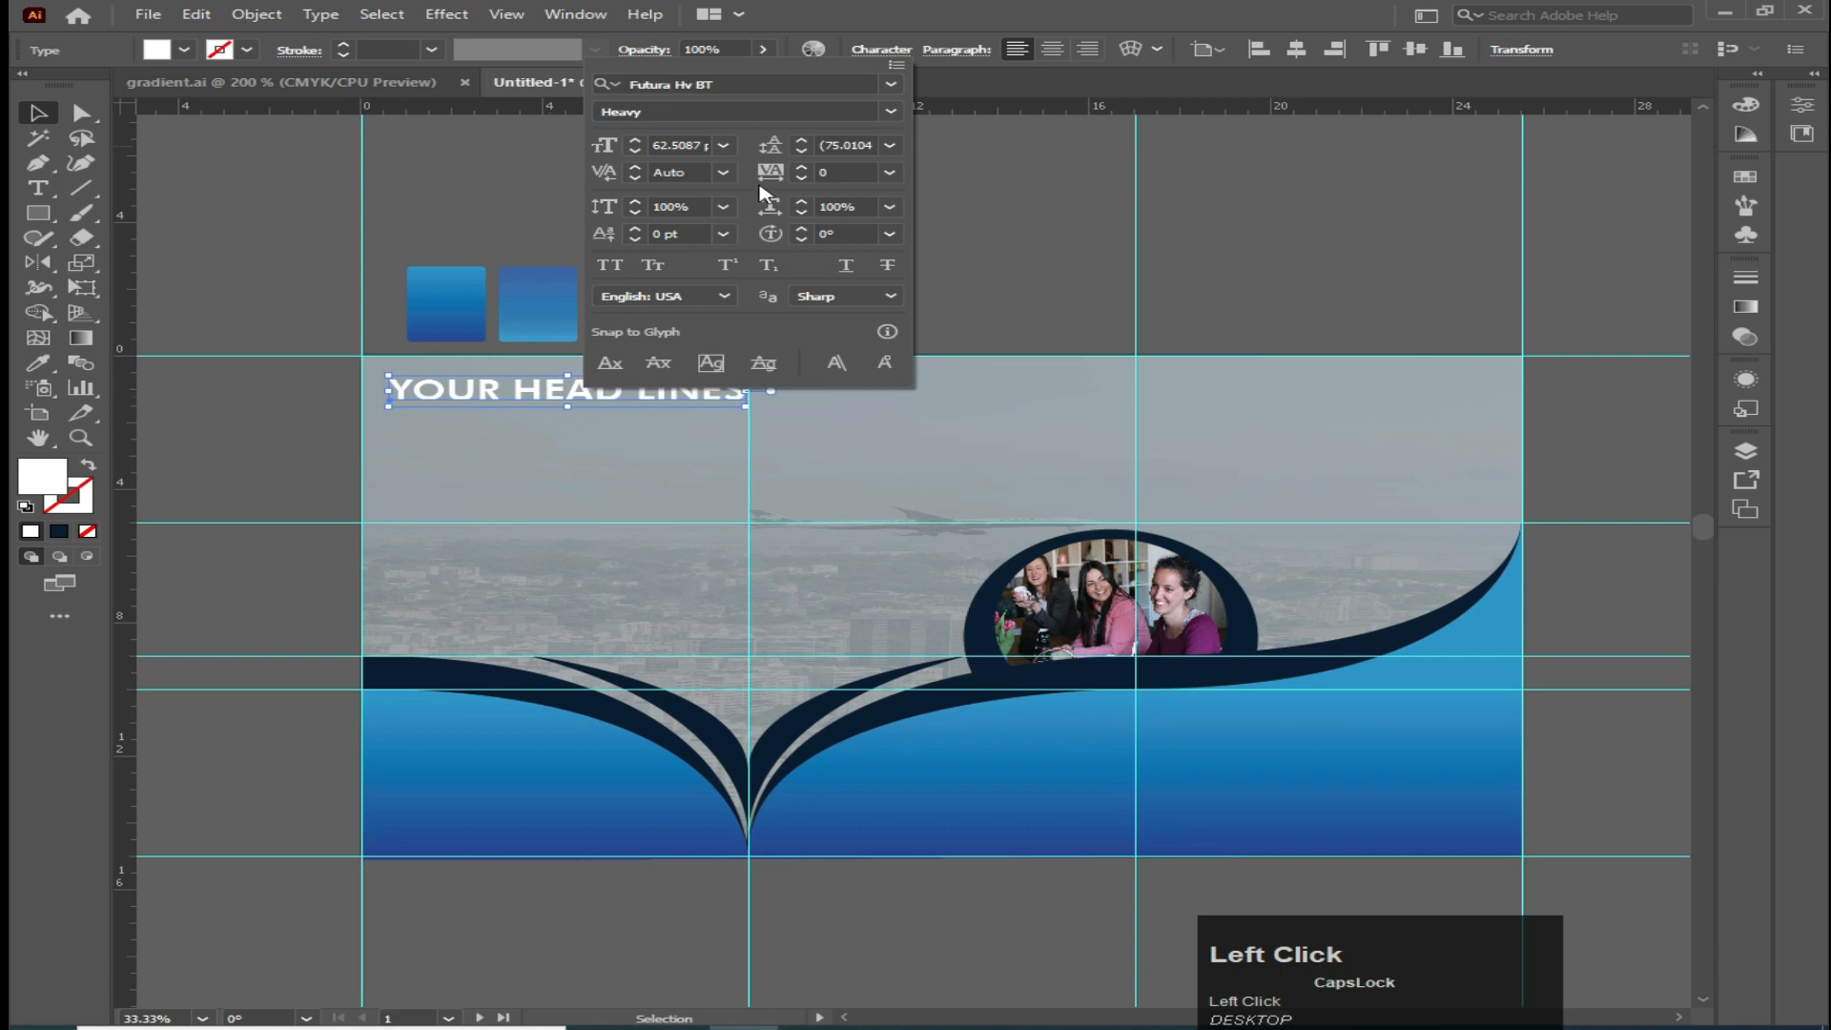
click(891, 112)
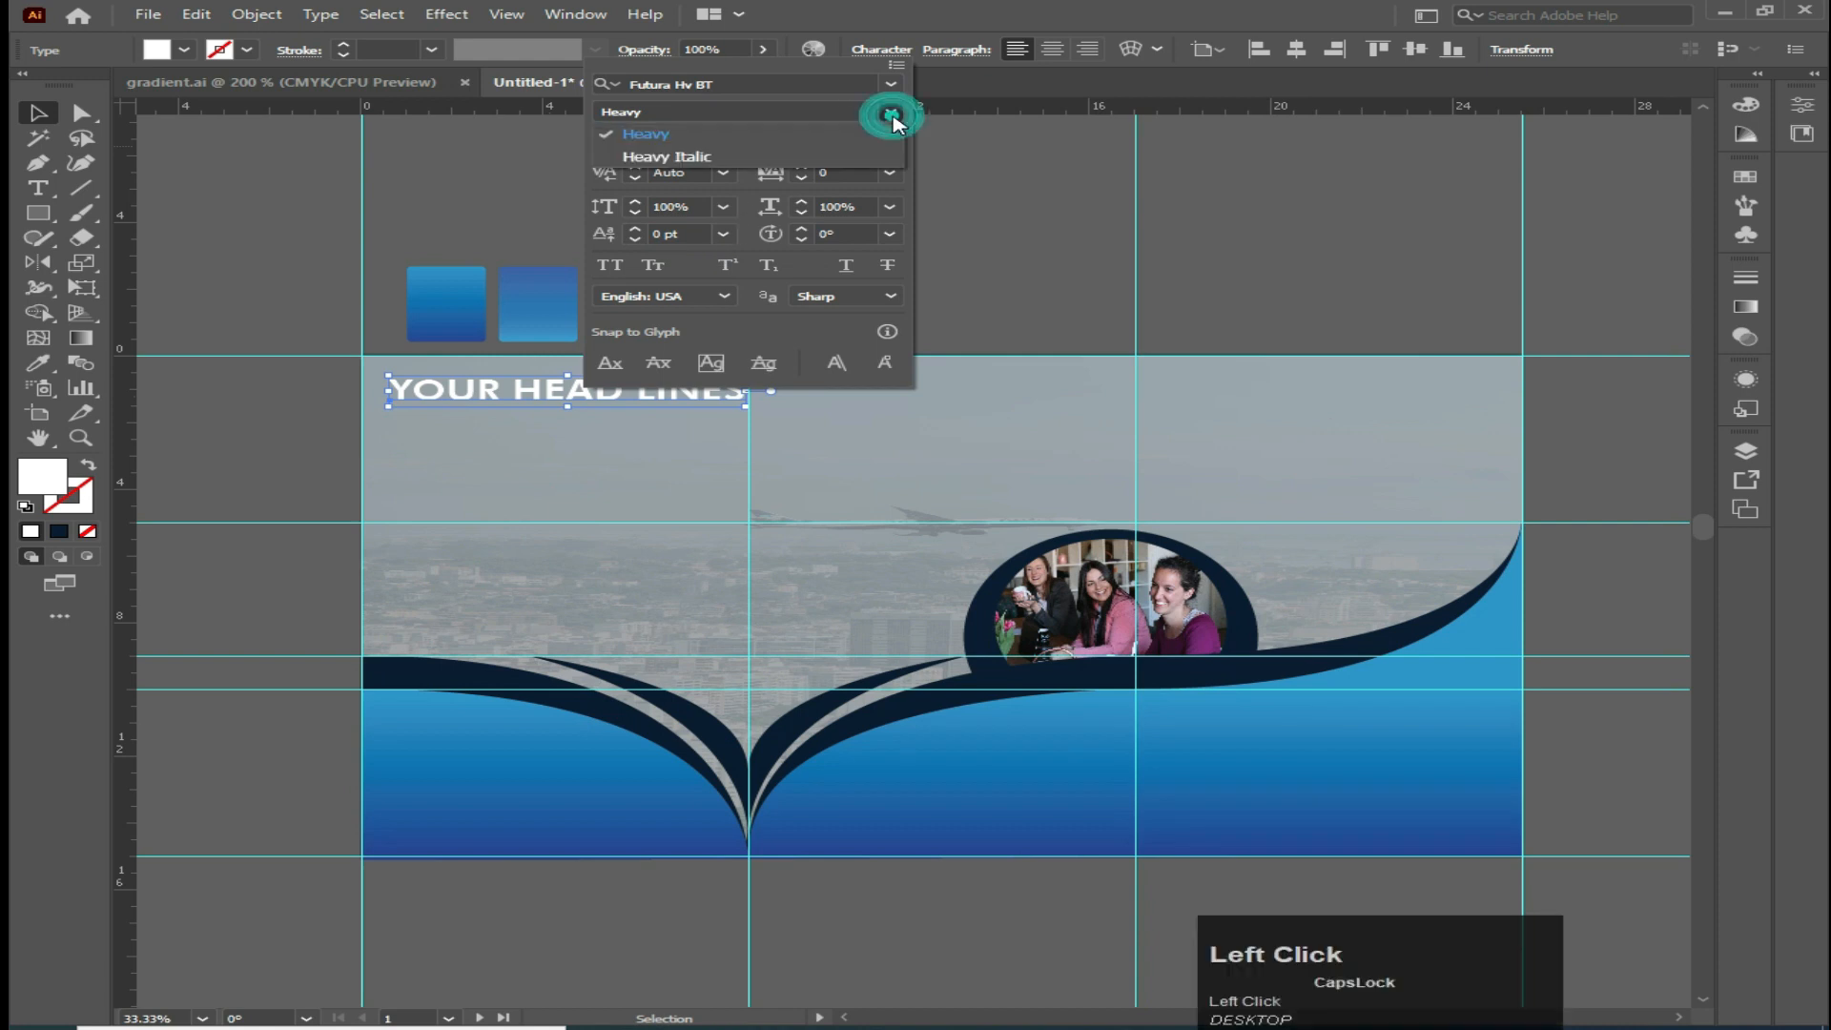
click(668, 158)
click(891, 112)
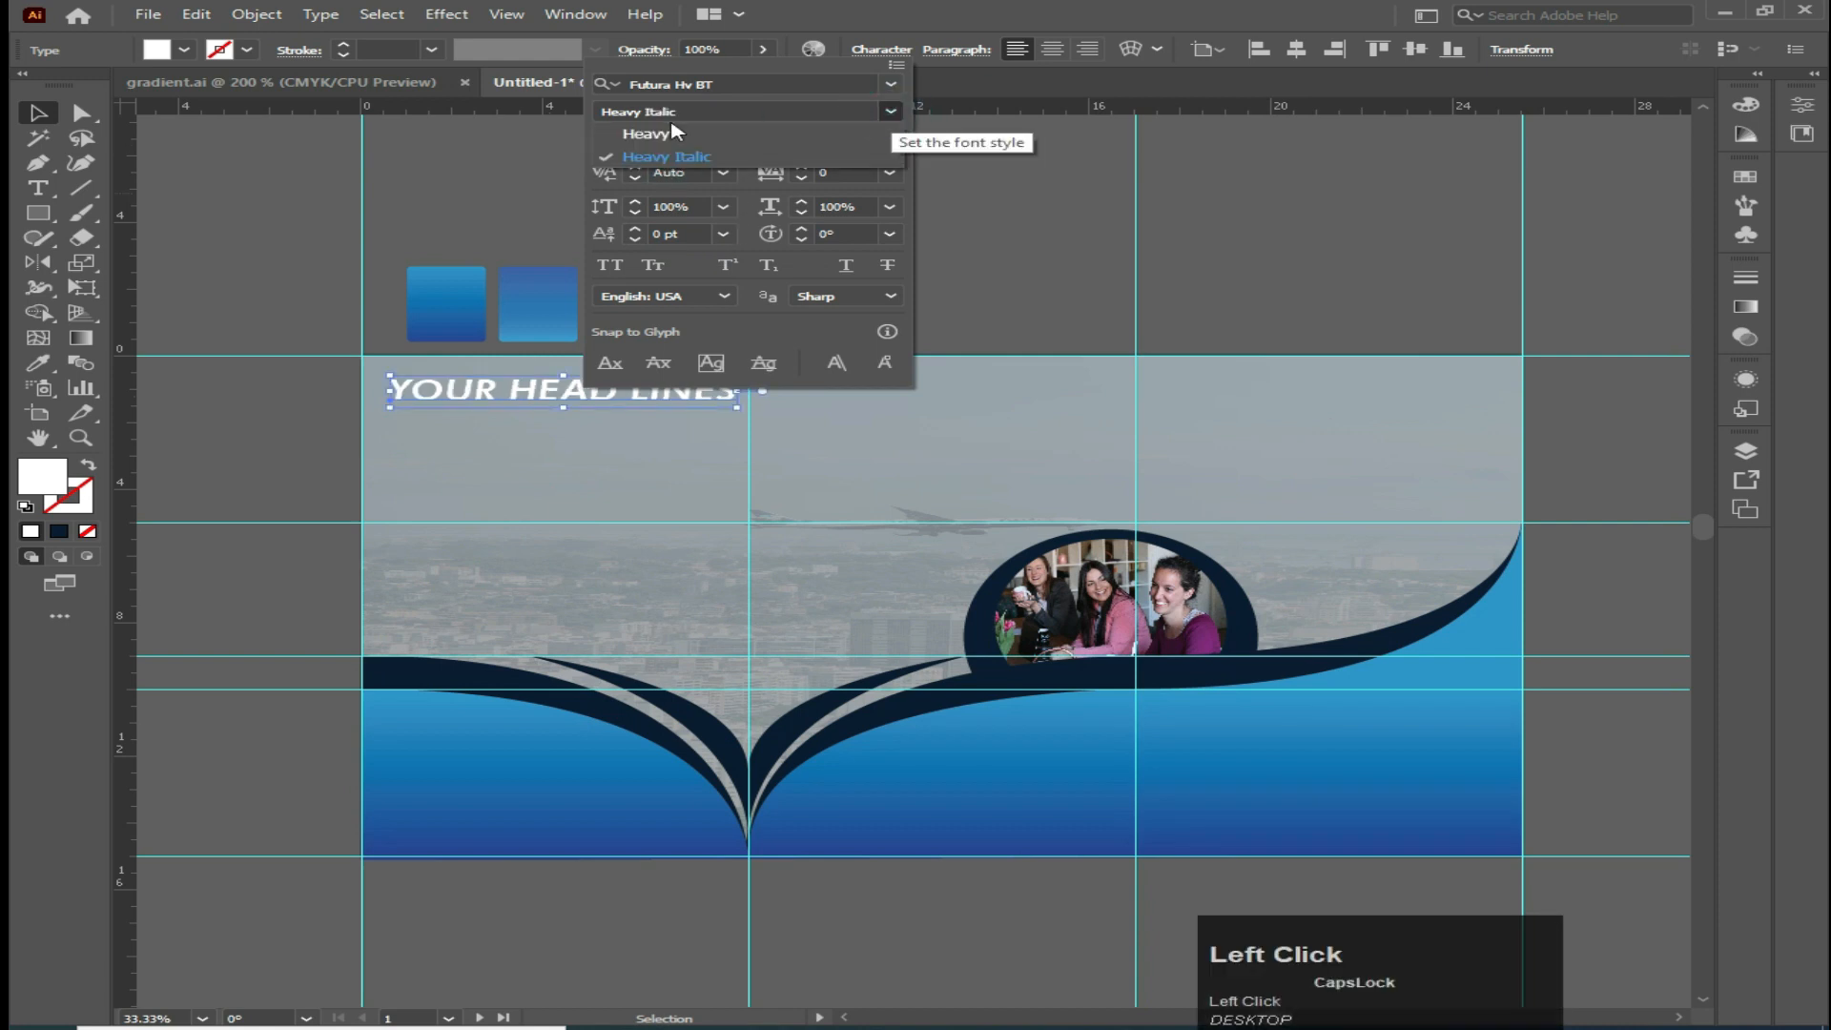
click(633, 134)
click(848, 323)
click(671, 393)
Increase the headline's font size by five increments
click(887, 50)
click(887, 50)
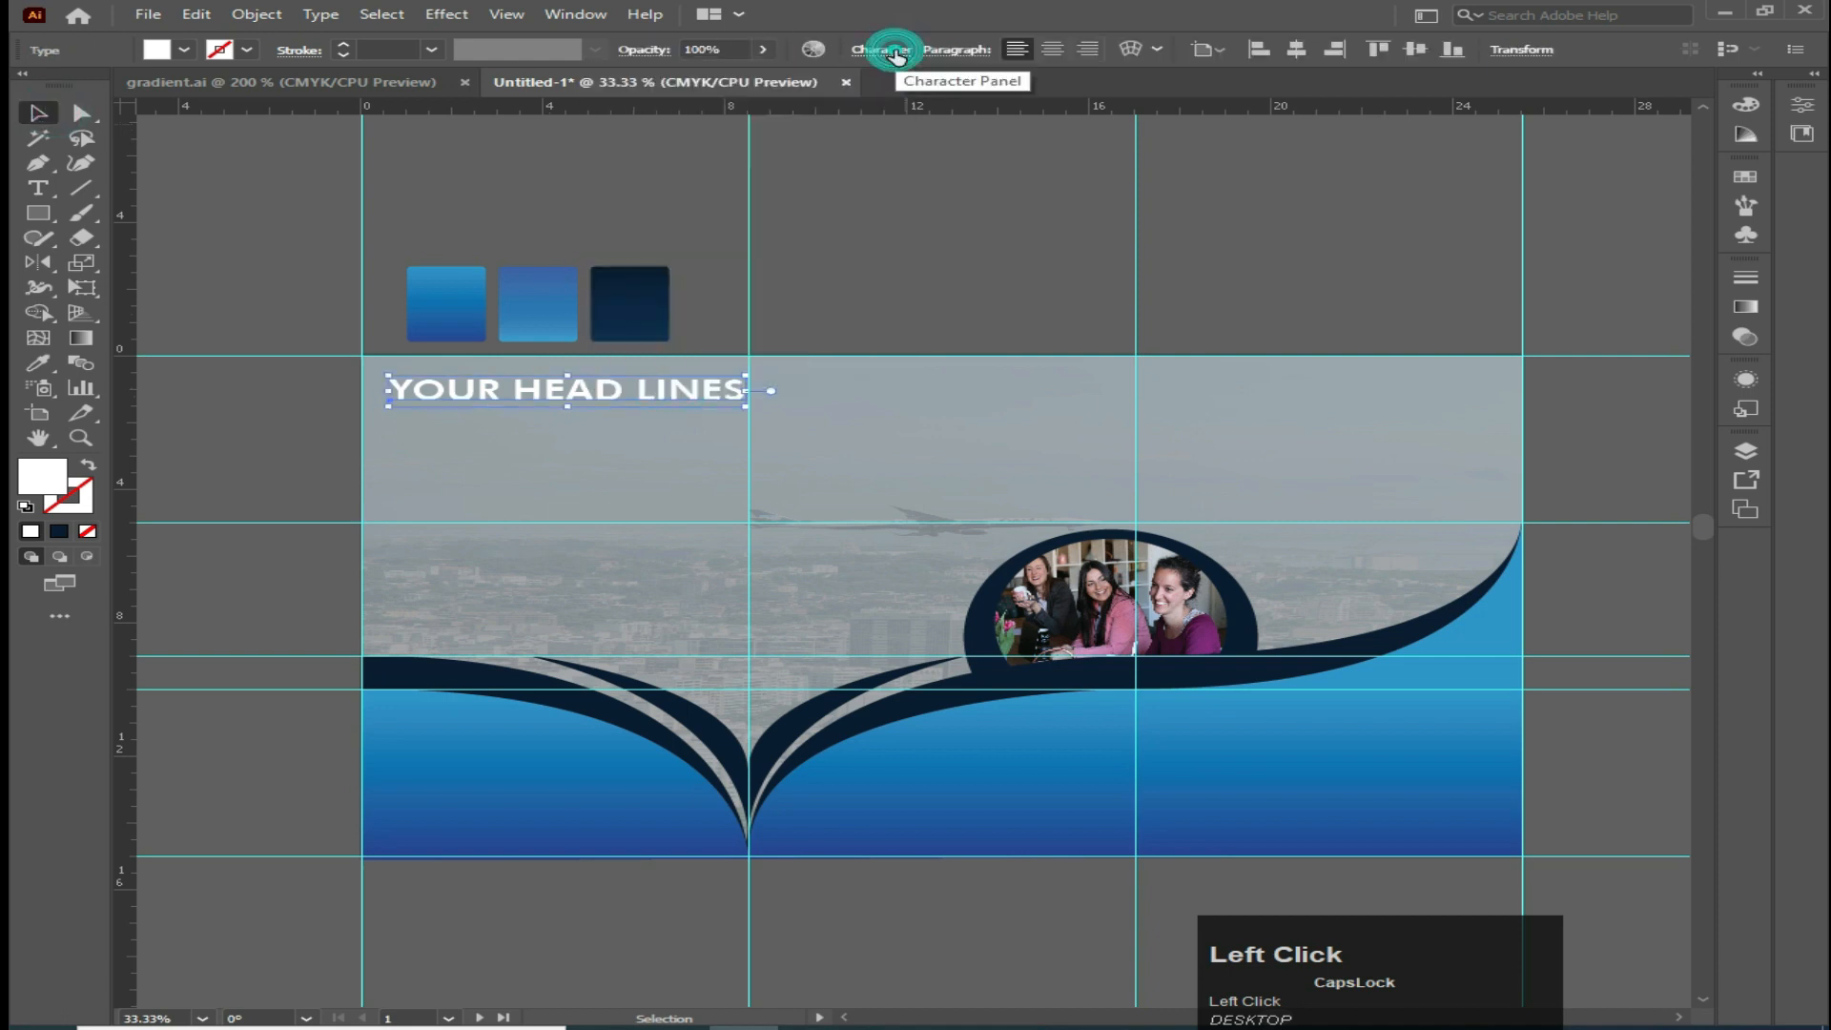
click(892, 52)
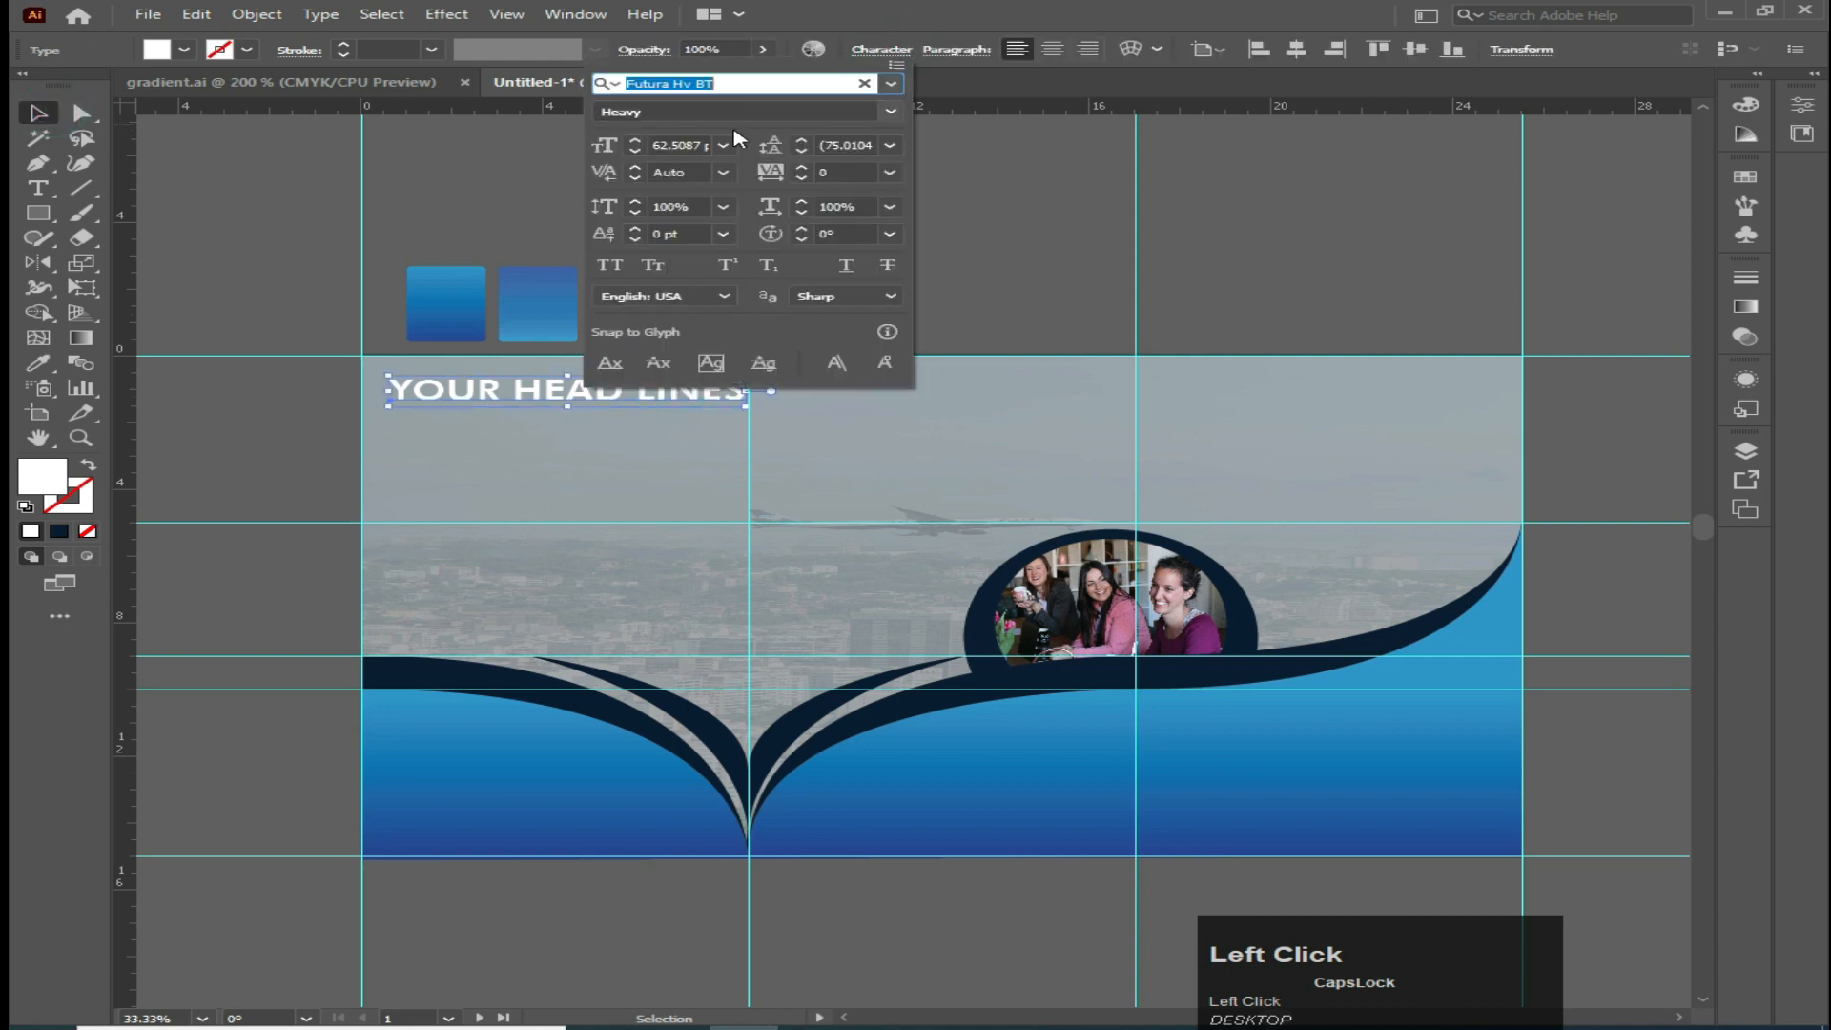
click(634, 150)
click(634, 153)
click(634, 152)
click(634, 152)
click(634, 152)
click(225, 190)
Draw an area text box of placeholder text below the headline and set its fill to white
click(38, 188)
drag(379, 417, 666, 649)
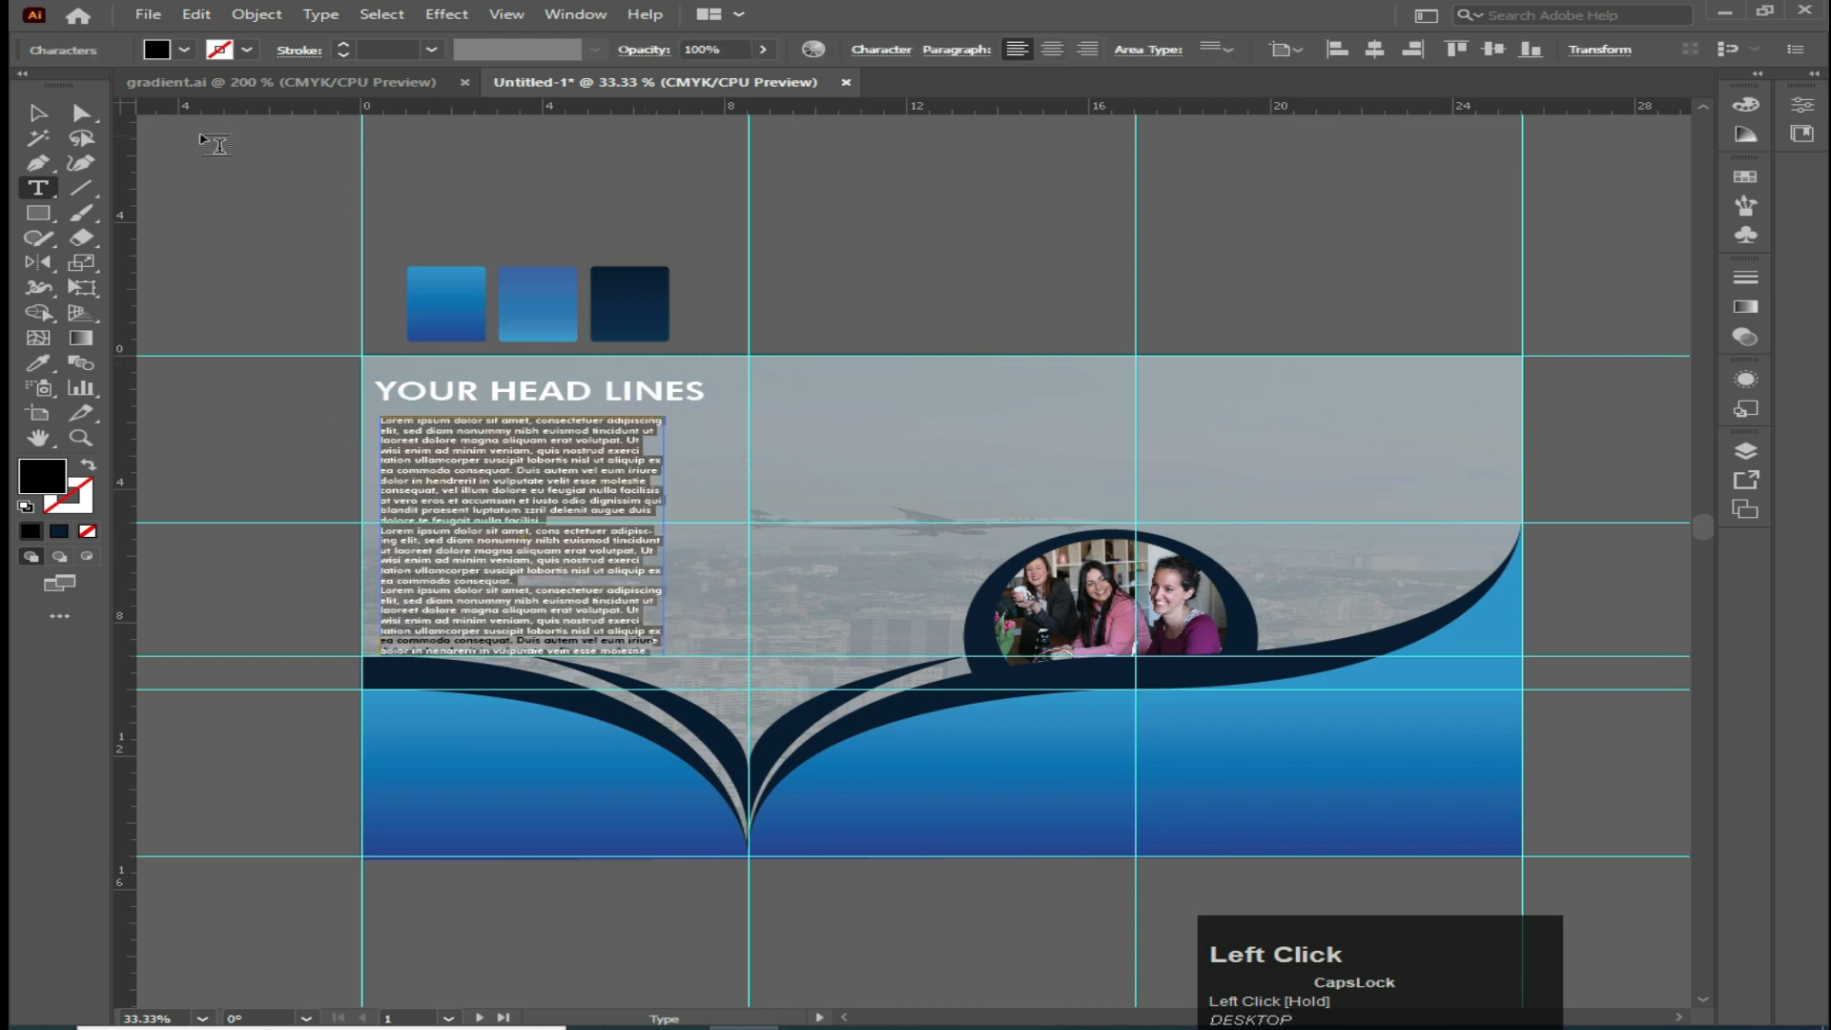
click(183, 50)
click(69, 84)
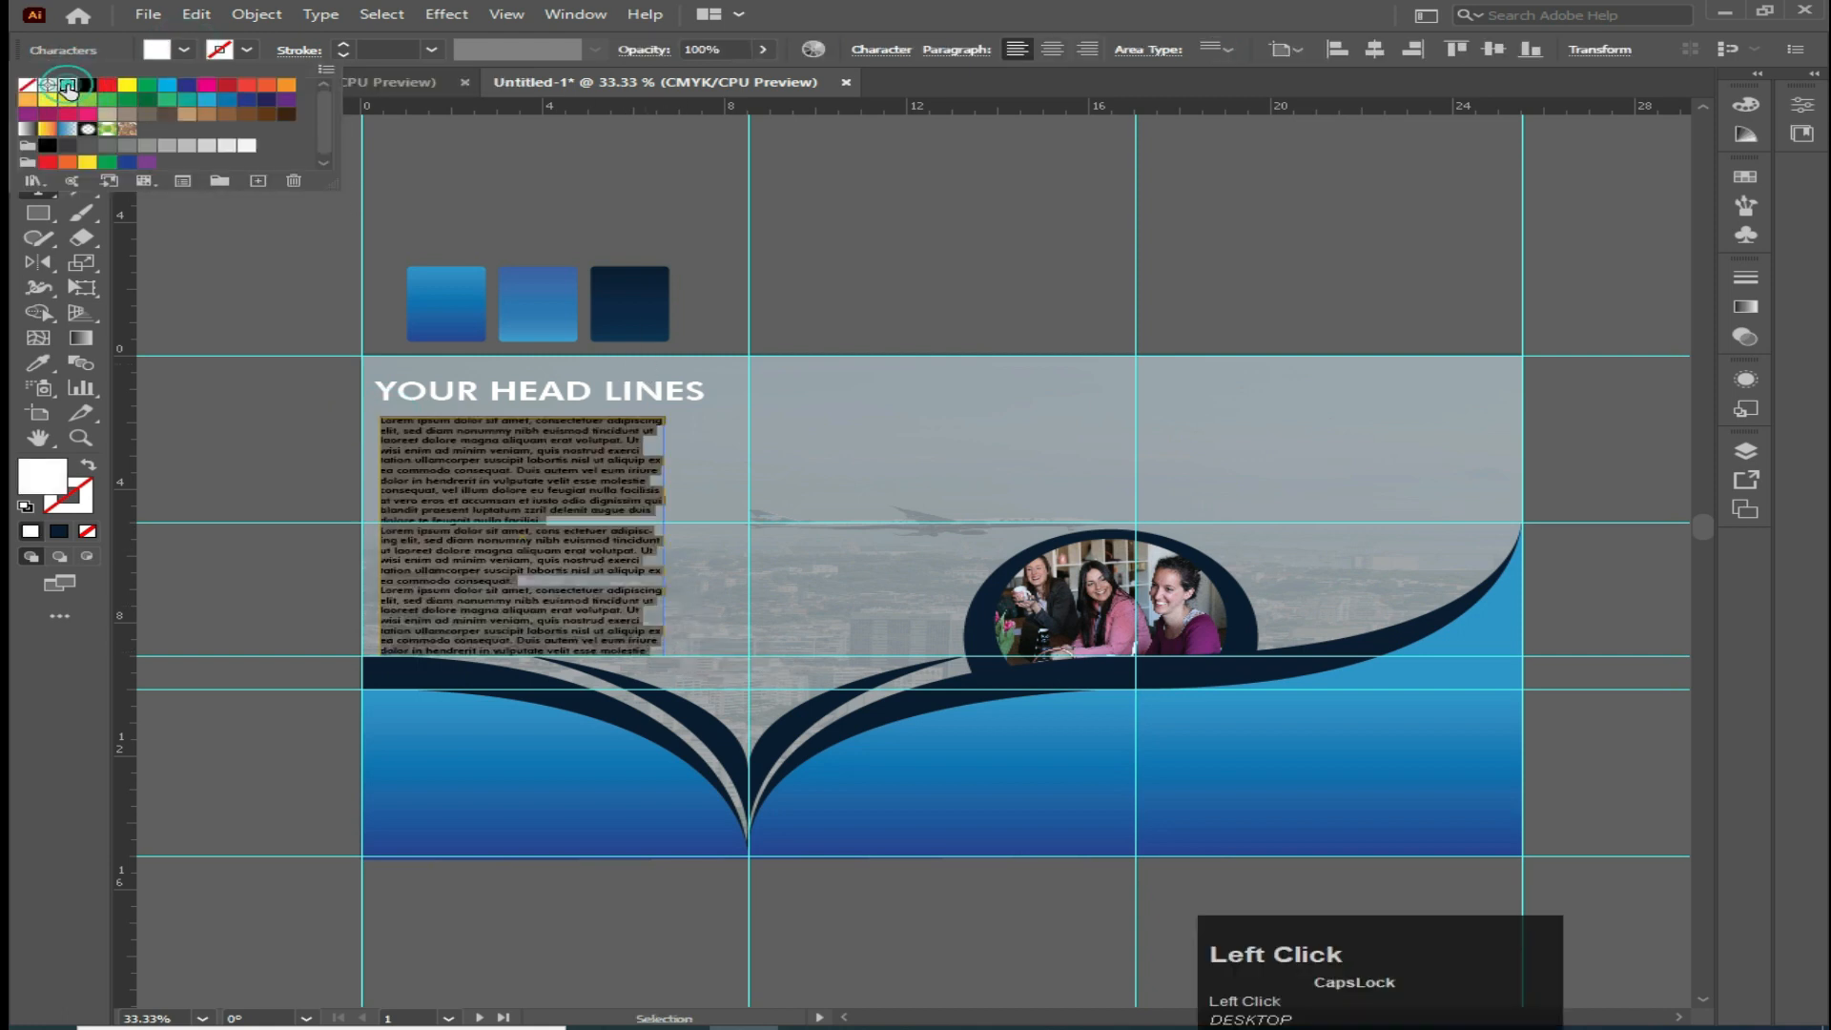
Add the point text 'ABOUT US' at the top of the middle panel
click(229, 279)
click(40, 181)
click(836, 393)
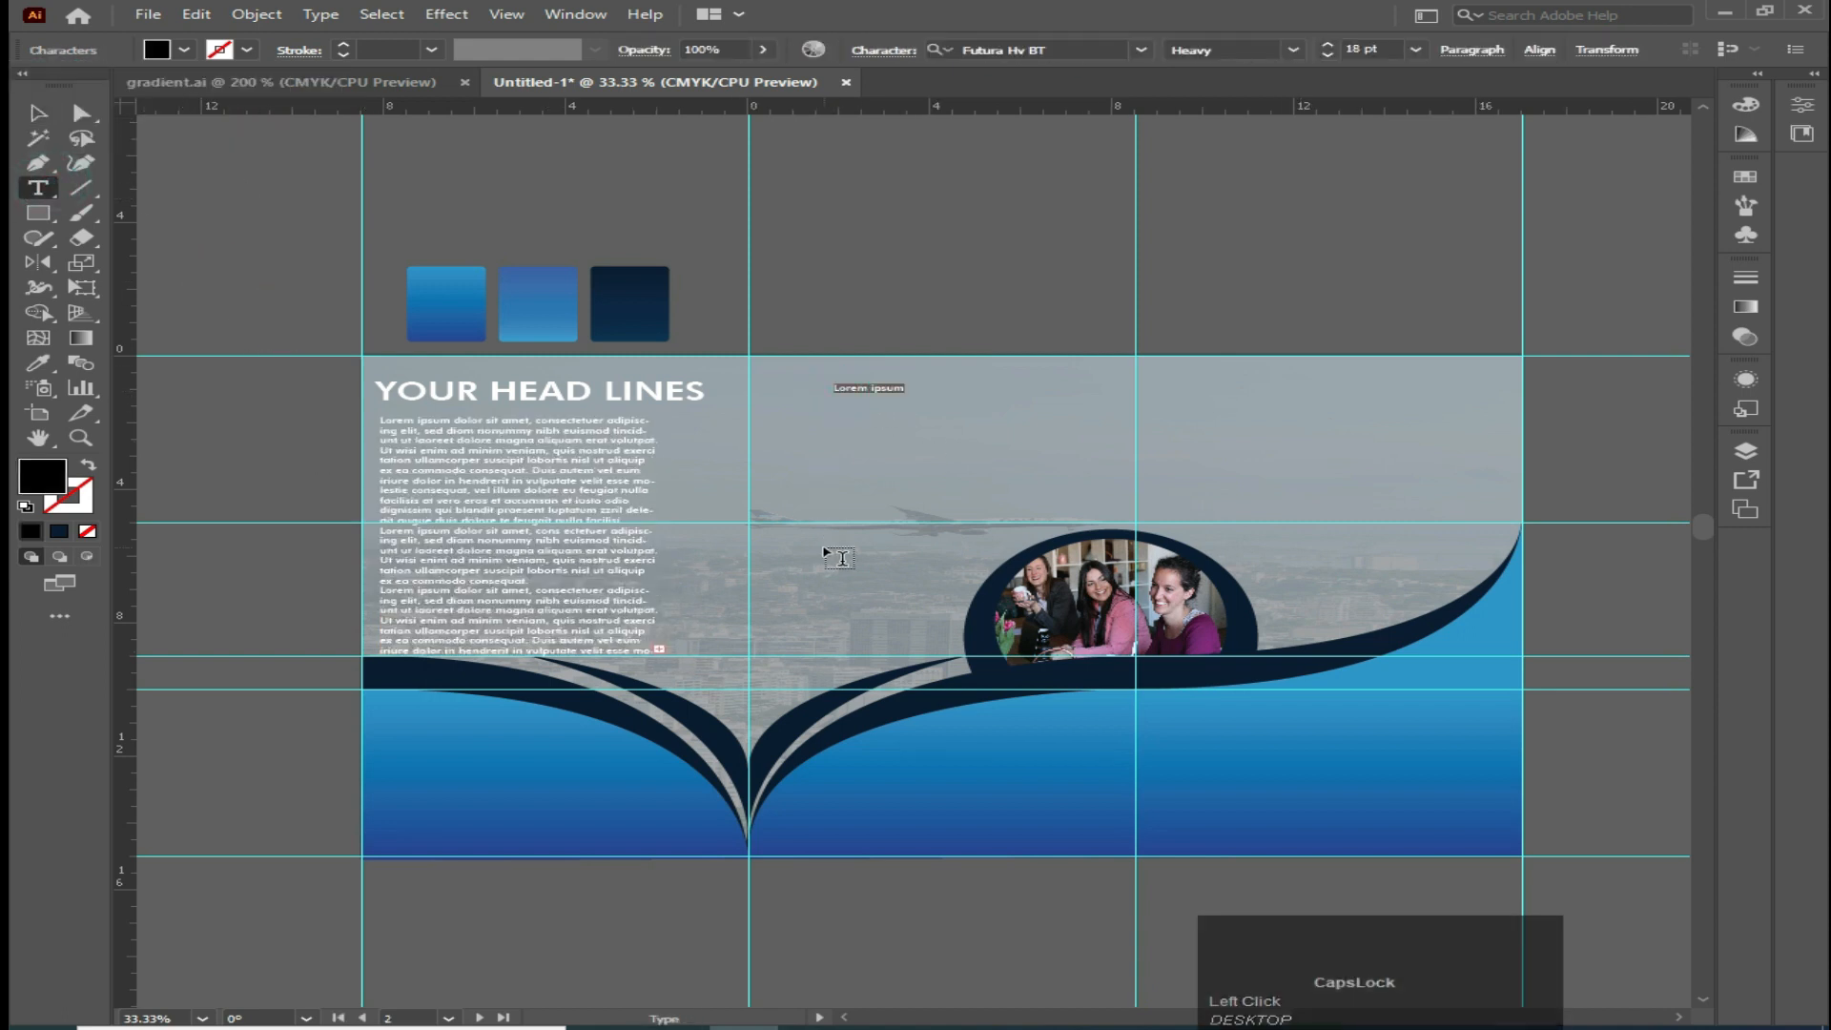
text(ABOUT US)
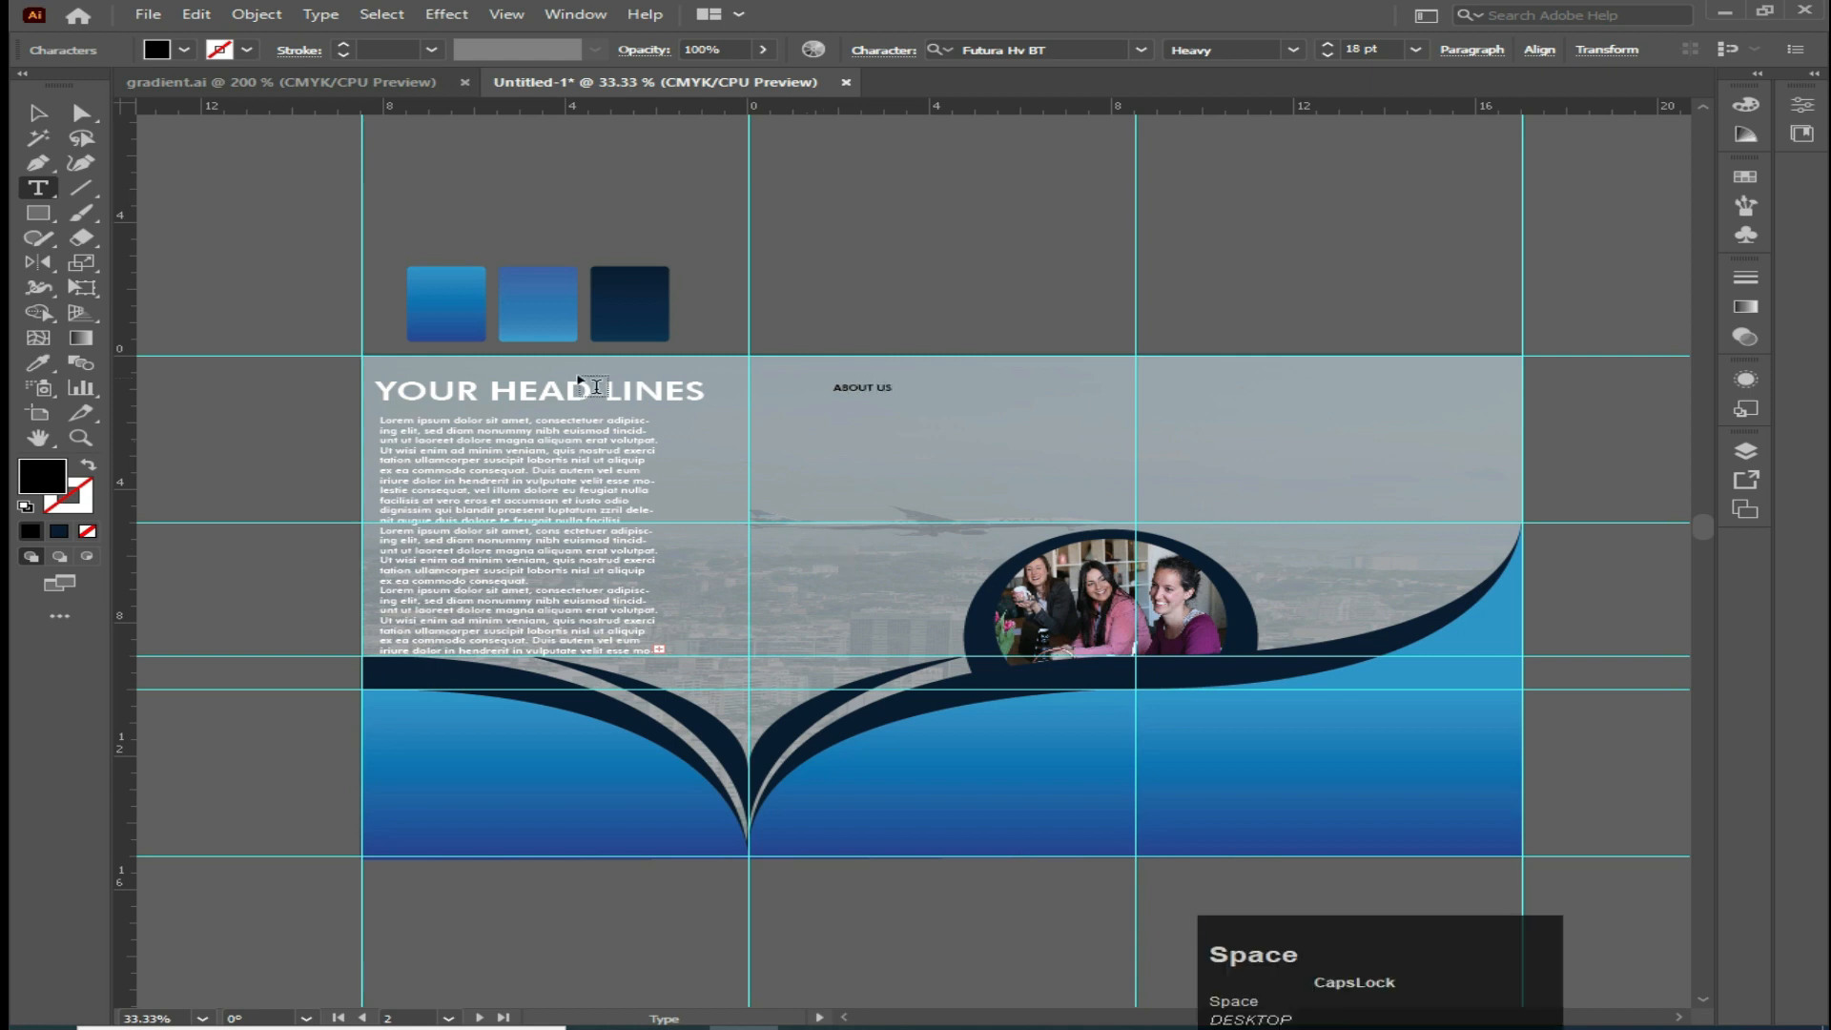
click(38, 112)
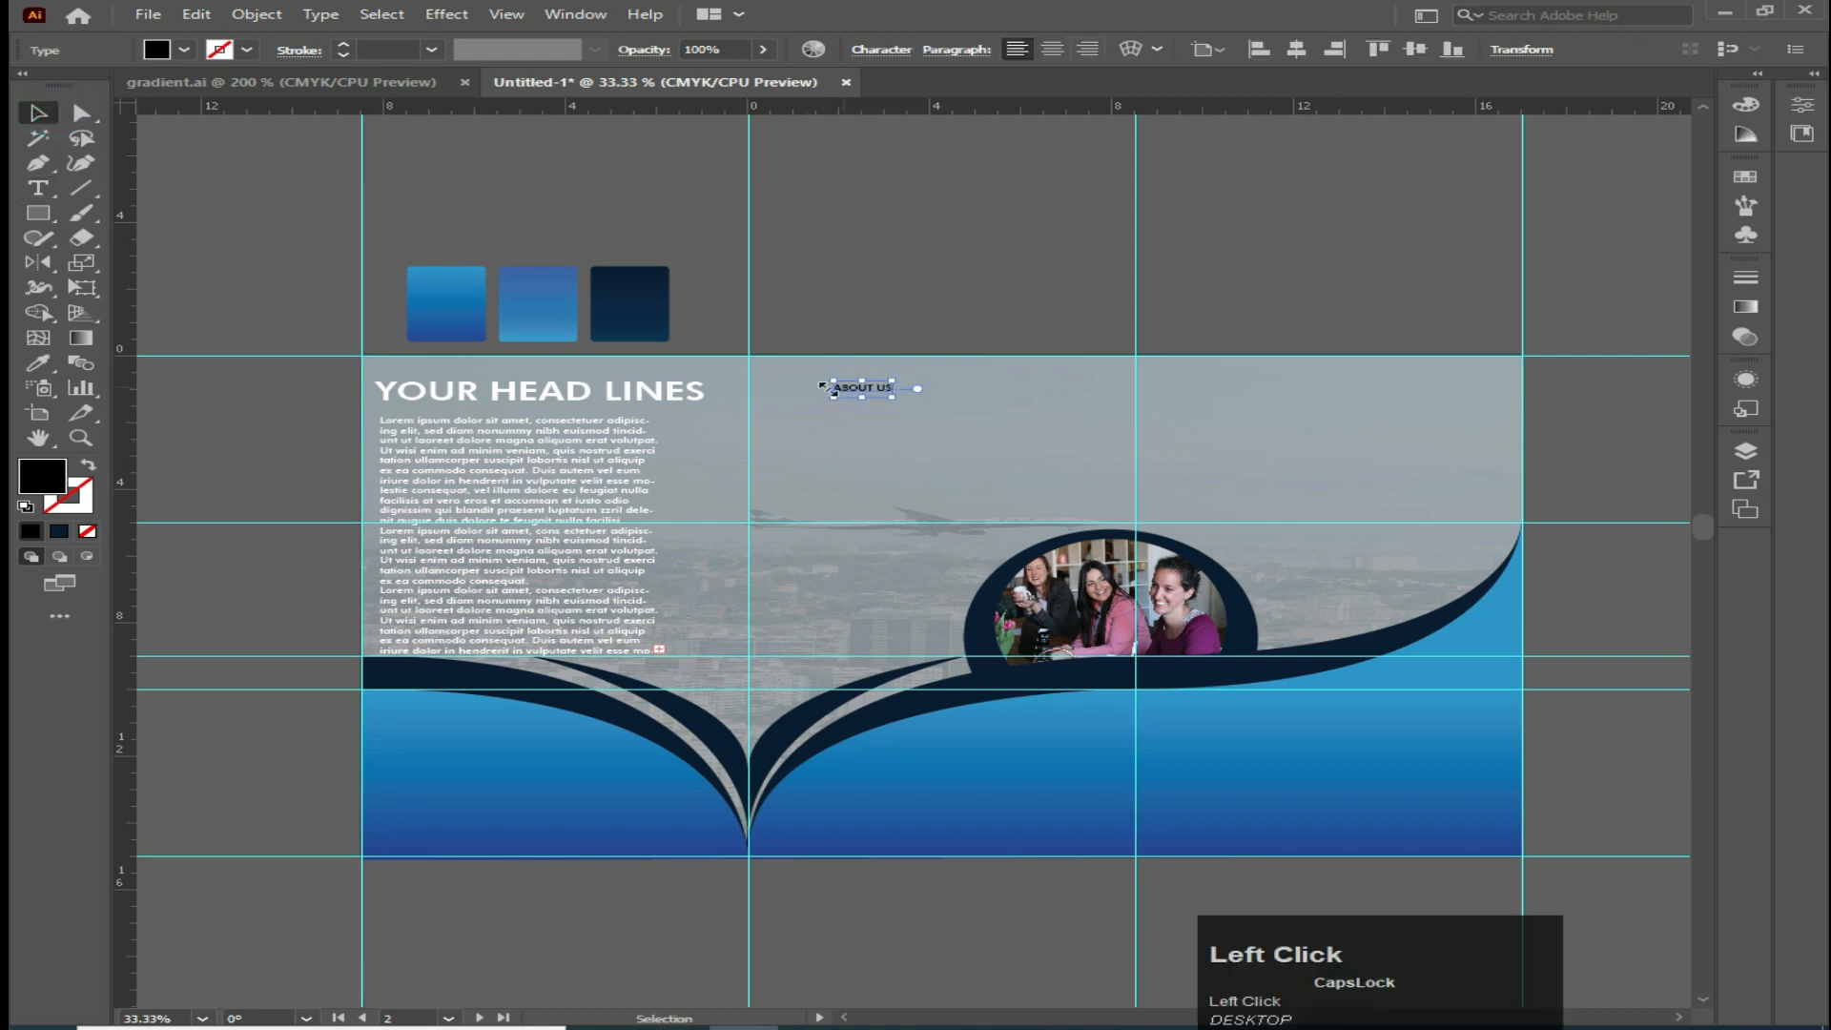
Copy the headline's style onto the ABOUT US text with the Eyedropper
click(38, 362)
key(Caps_Lock)
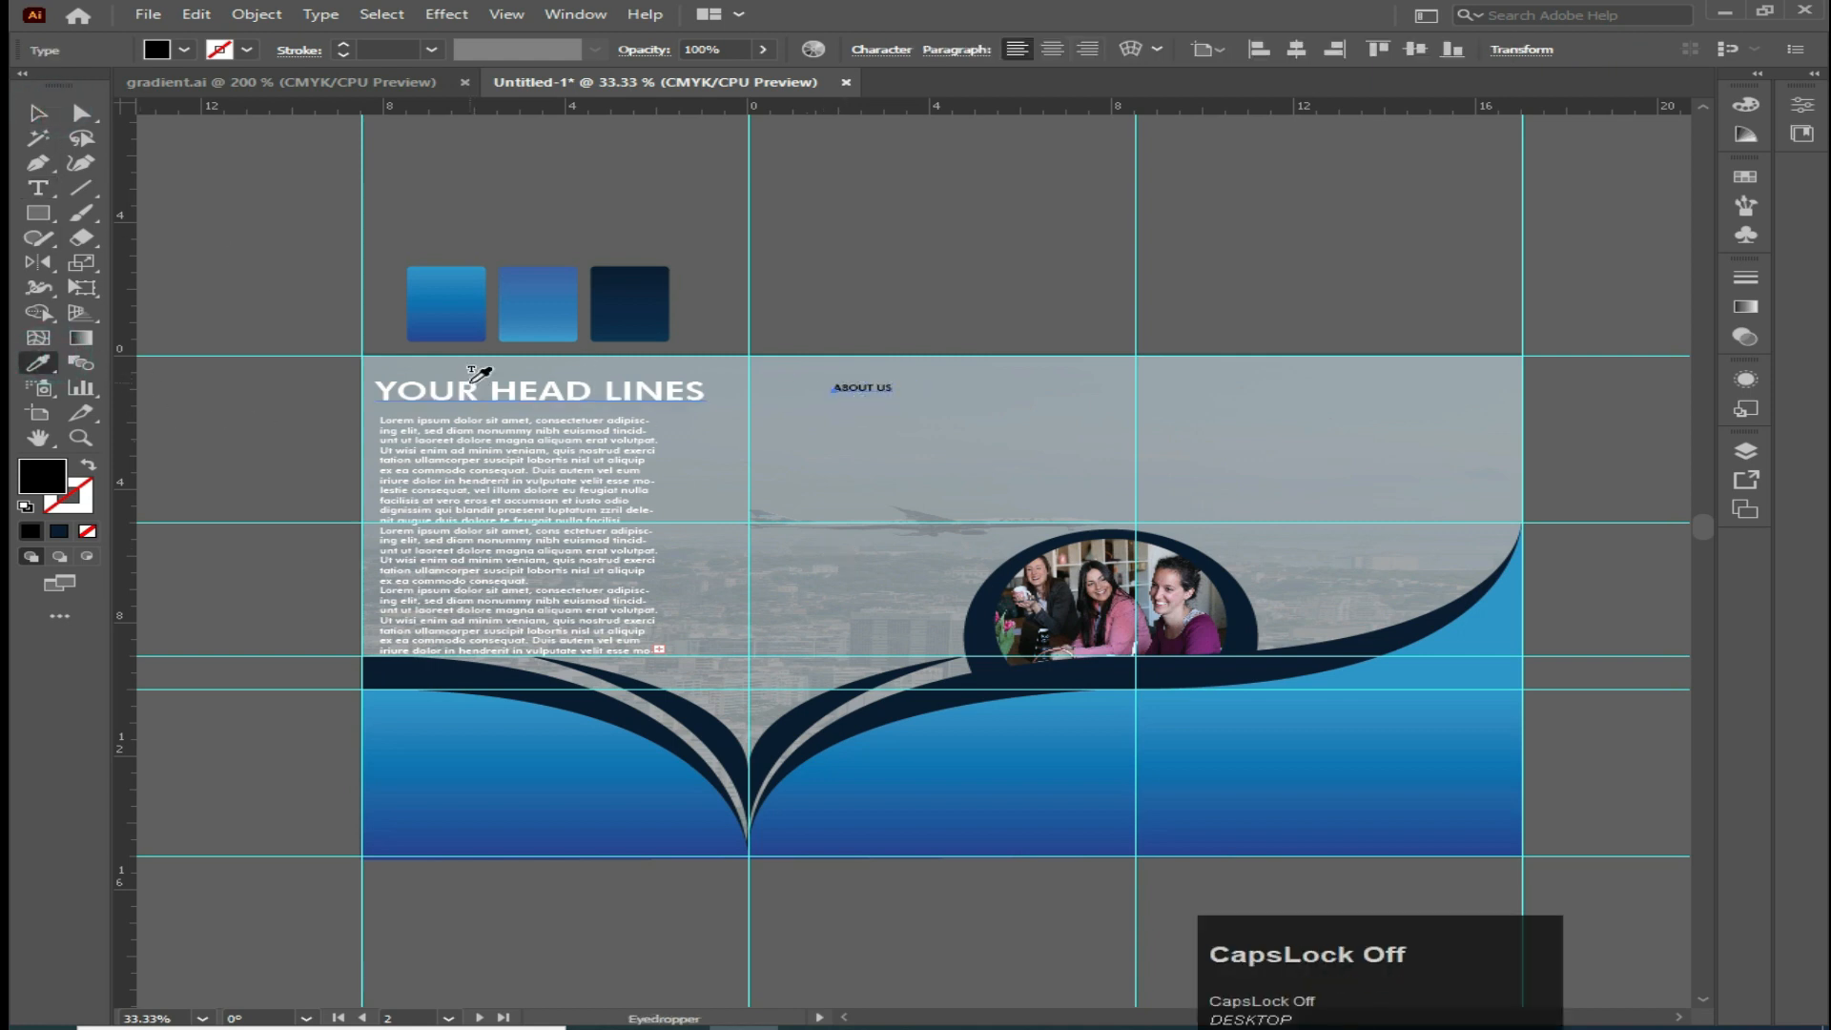
click(469, 378)
click(38, 112)
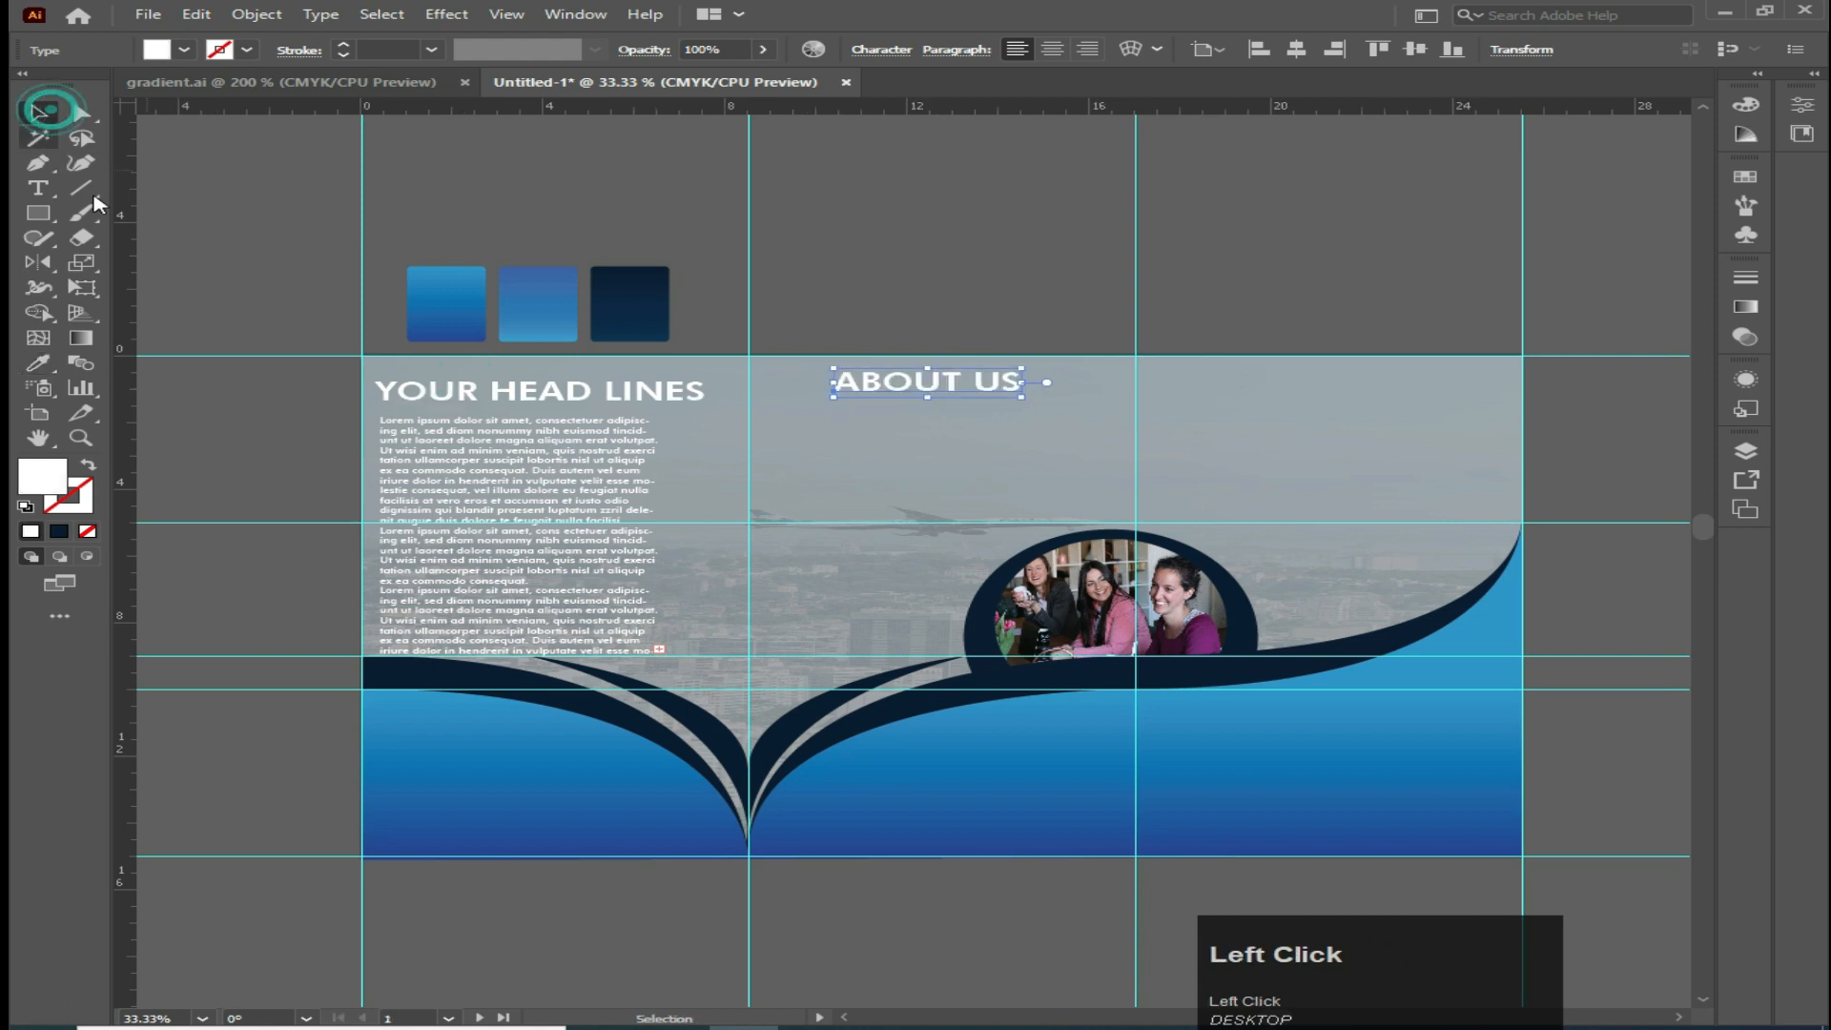
Draw an area text box of placeholder text below ABOUT US and set its fill to white
click(38, 187)
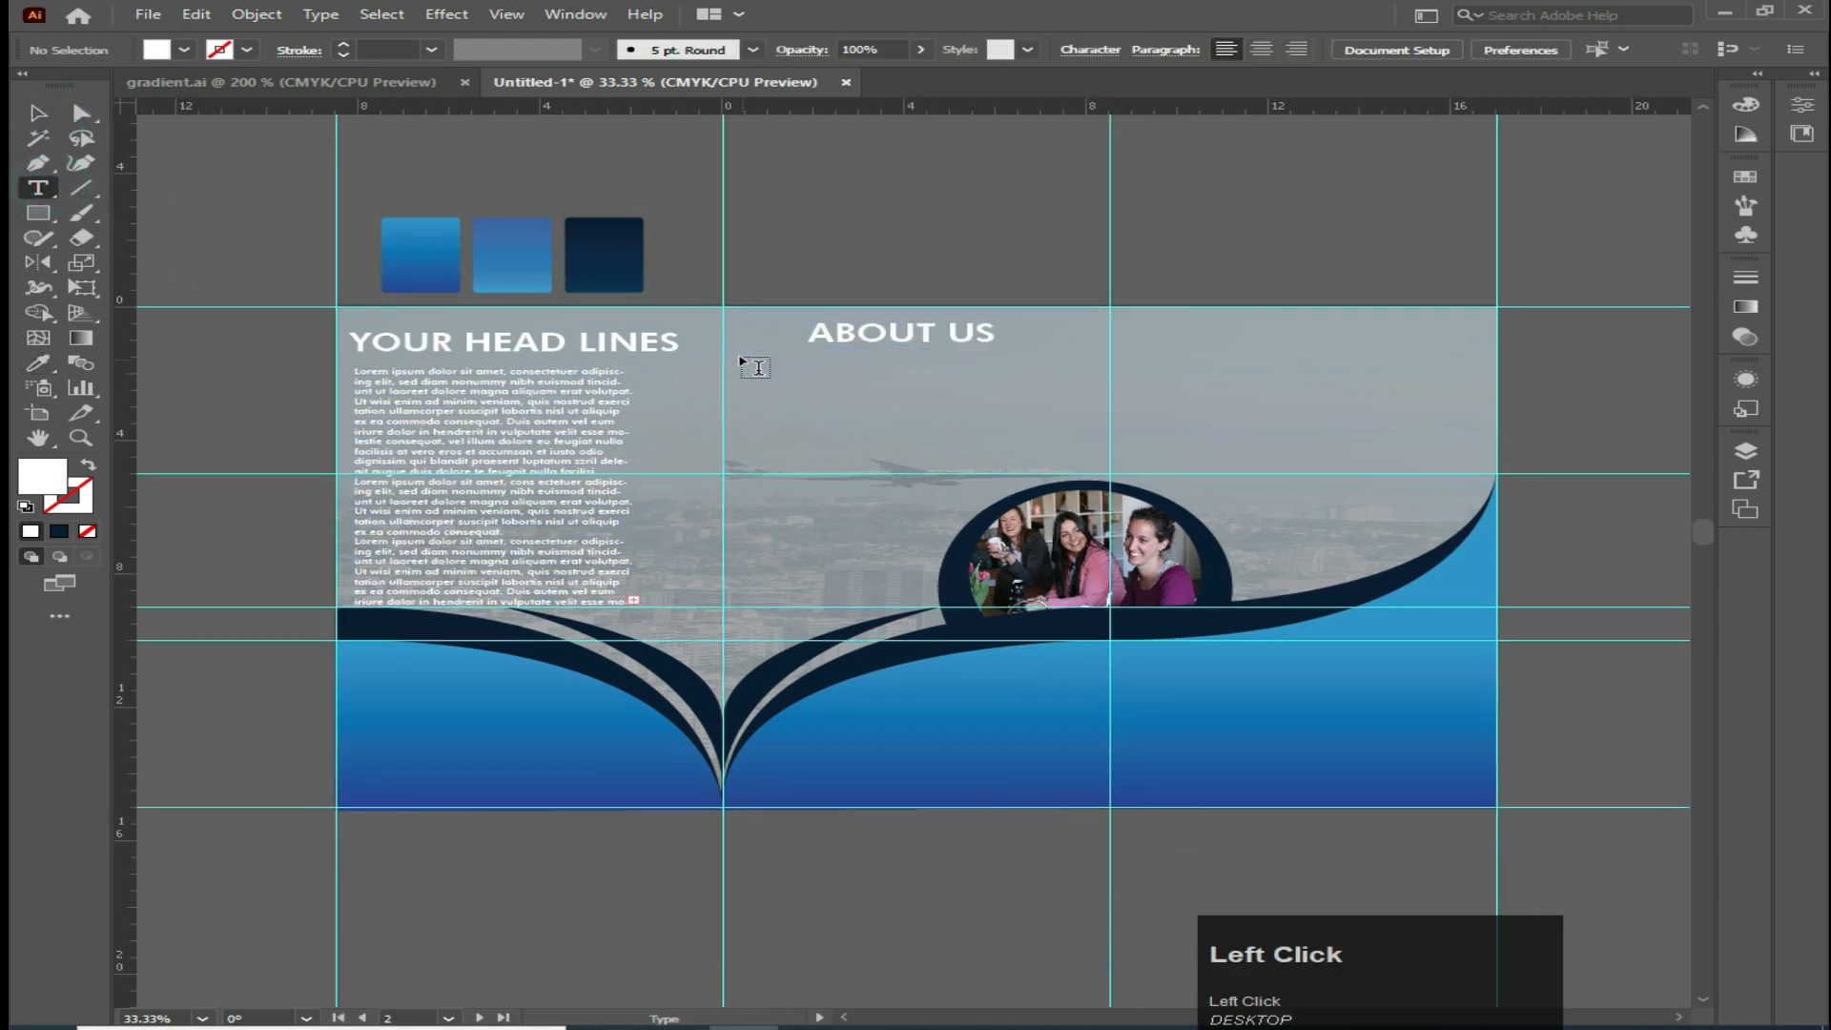
drag(741, 359, 995, 474)
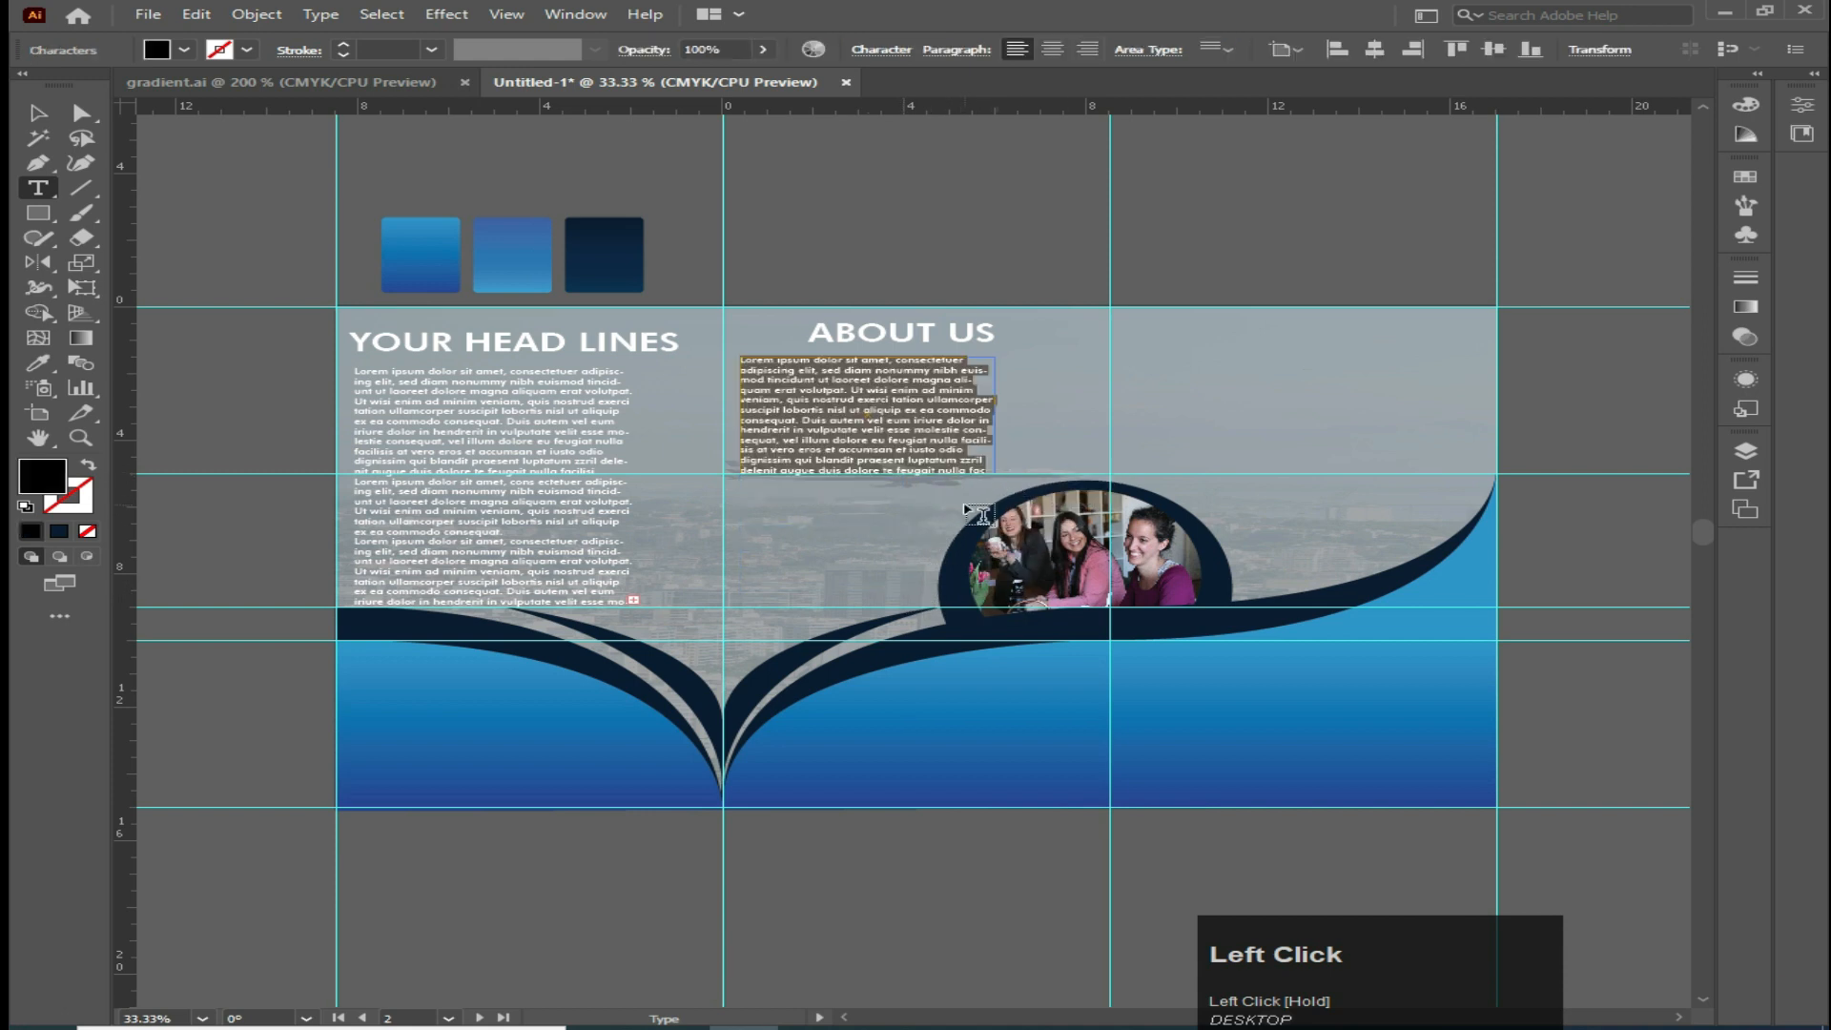
click(38, 113)
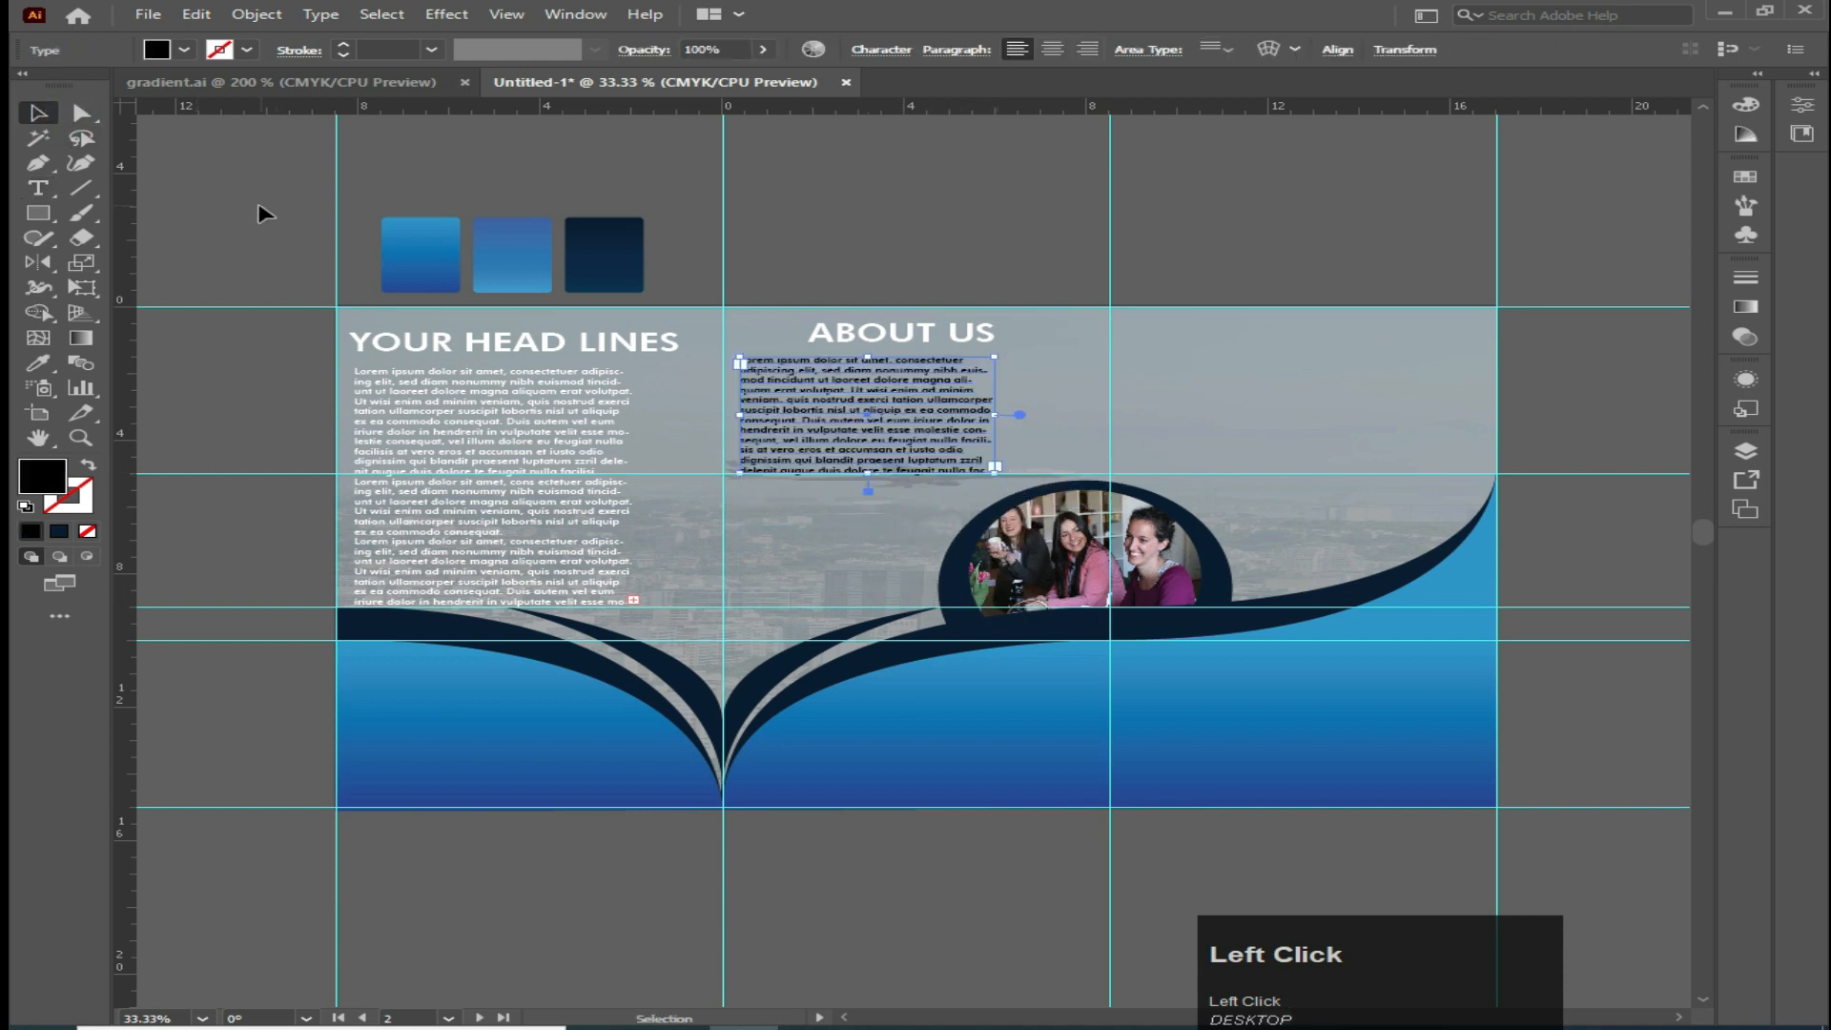
click(185, 52)
click(65, 87)
click(286, 229)
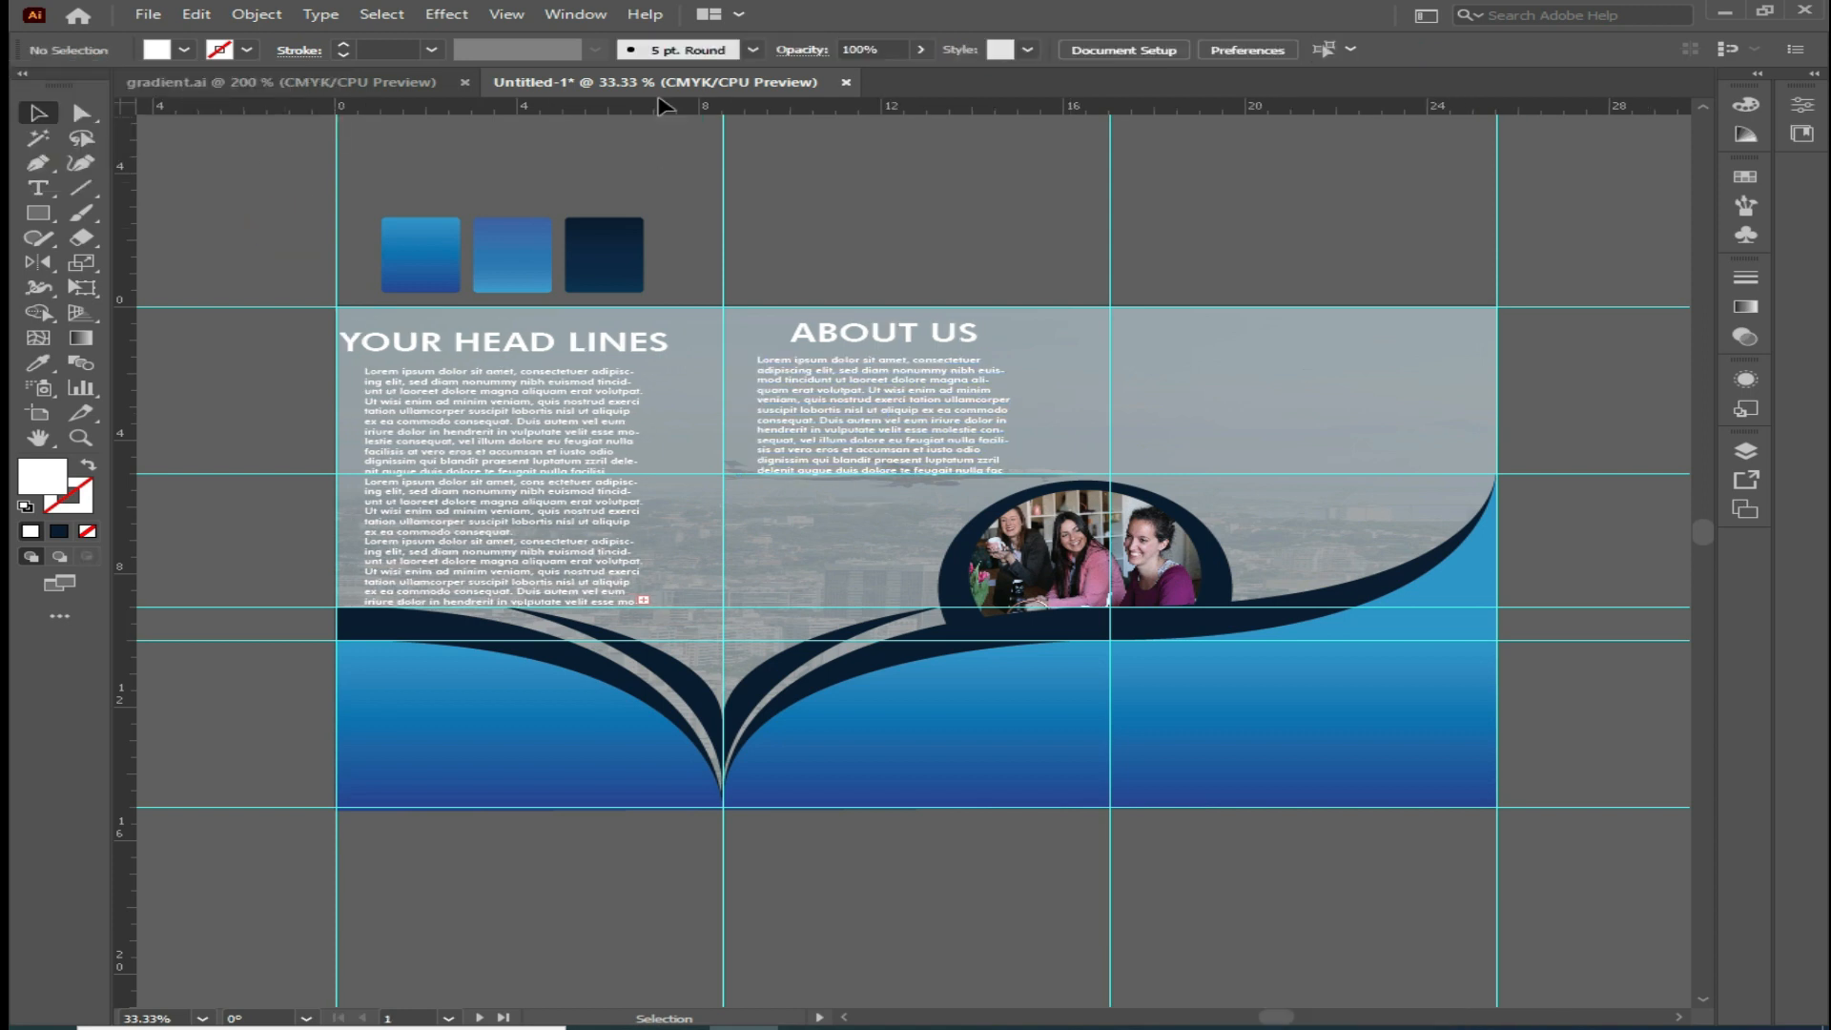
Drag the leaf icon from the gradient.ai document into the third panel and scale it up
click(375, 82)
drag(702, 337, 707, 86)
drag(1269, 415, 1269, 415)
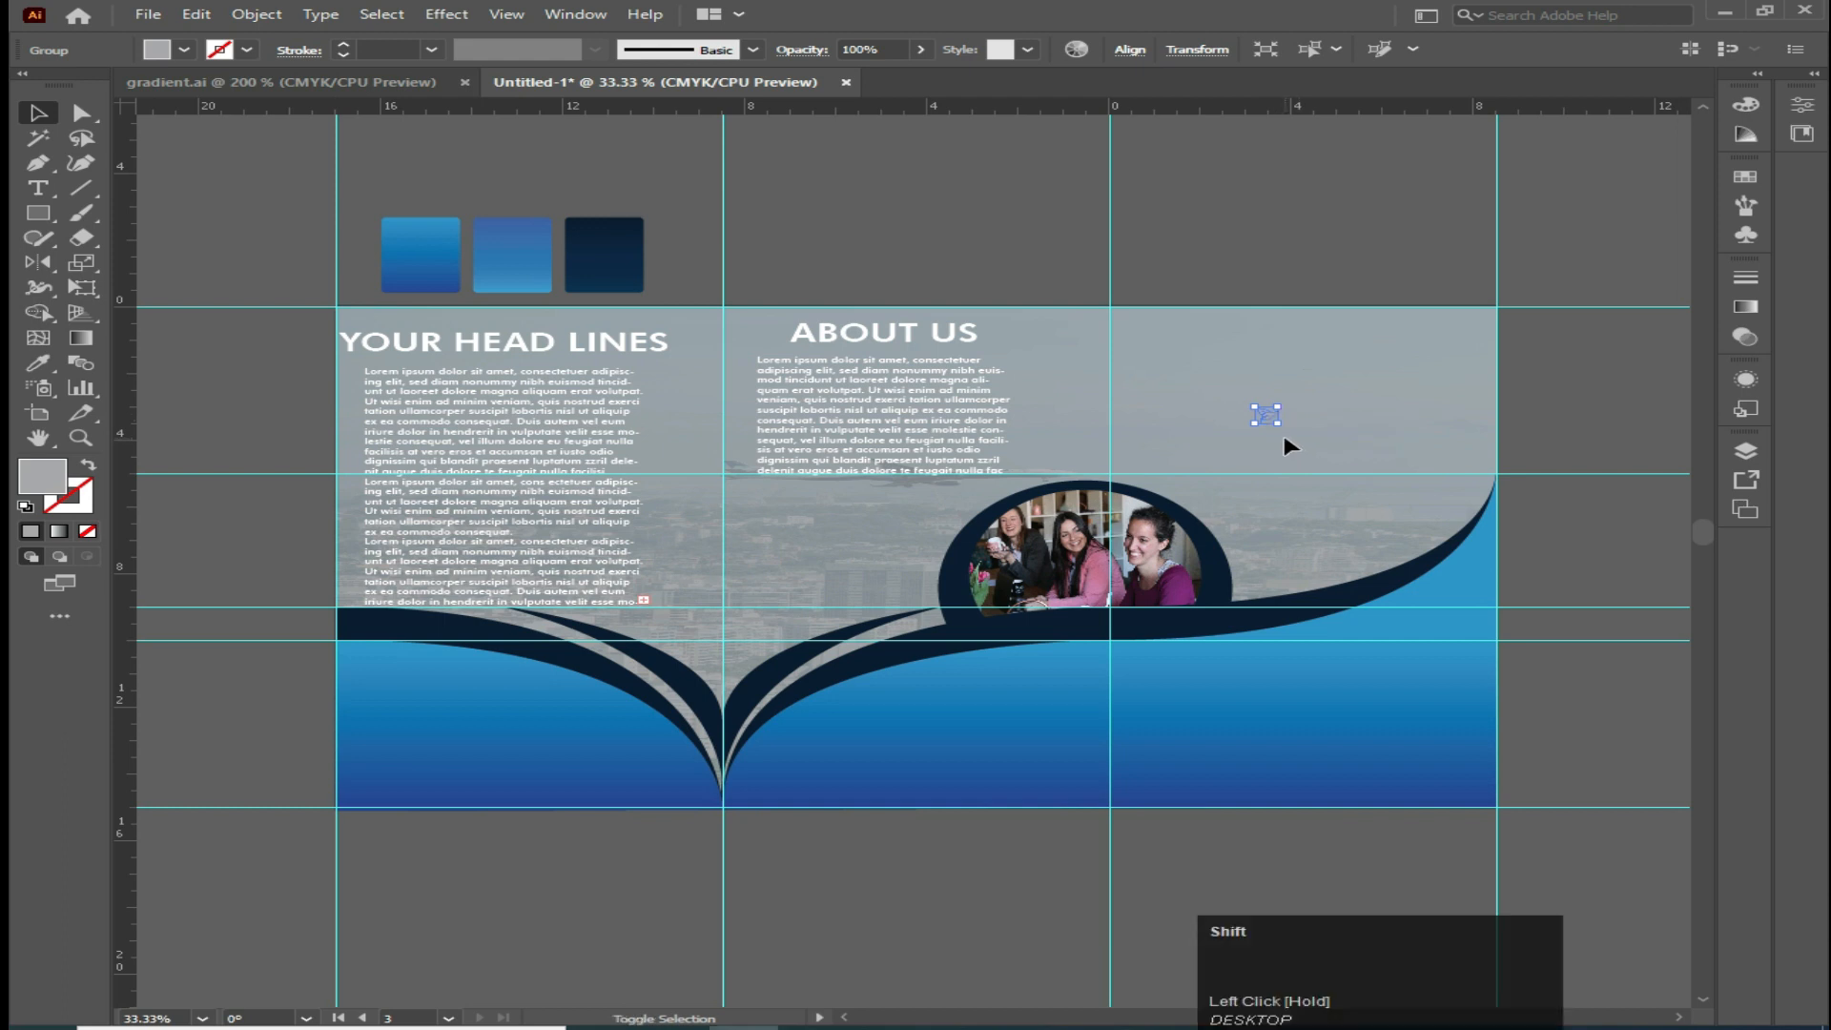
drag(1278, 424, 1325, 457)
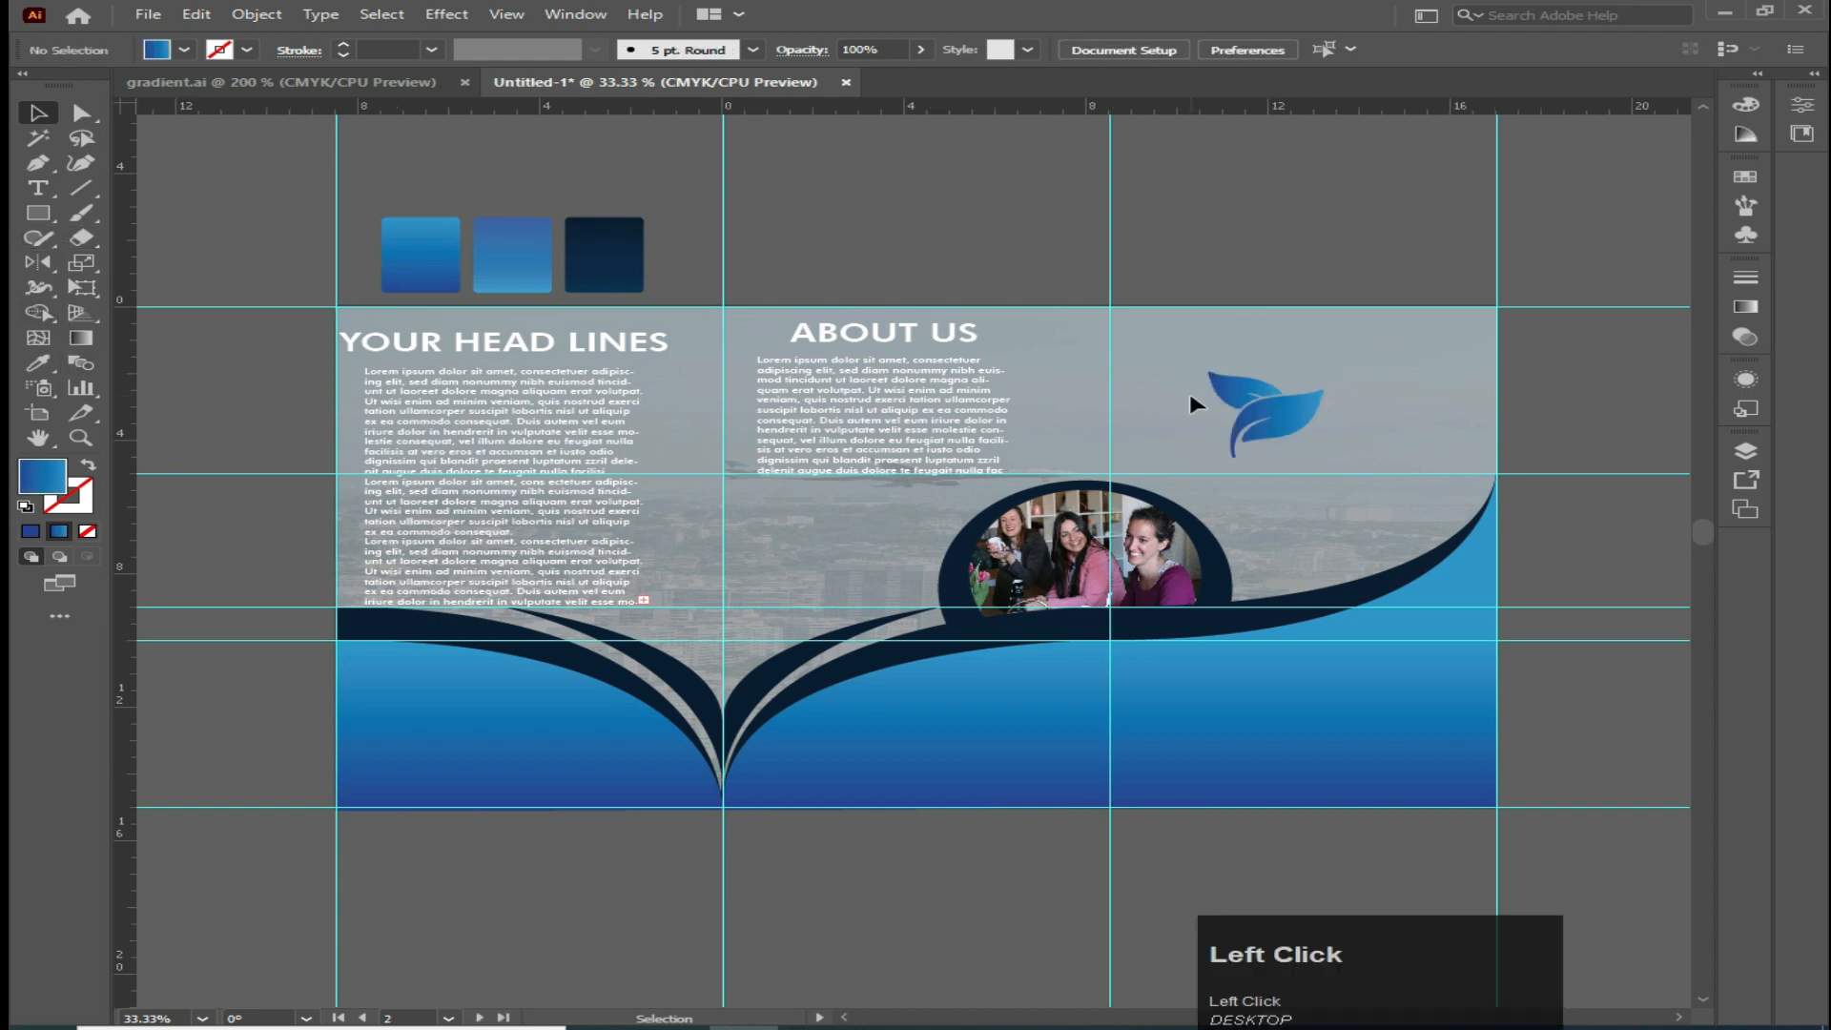
Color the leaf icon with the ring frame's dark navy and move it to the top of the third panel
click(1269, 418)
click(39, 364)
click(1073, 621)
click(38, 113)
click(279, 203)
click(1269, 419)
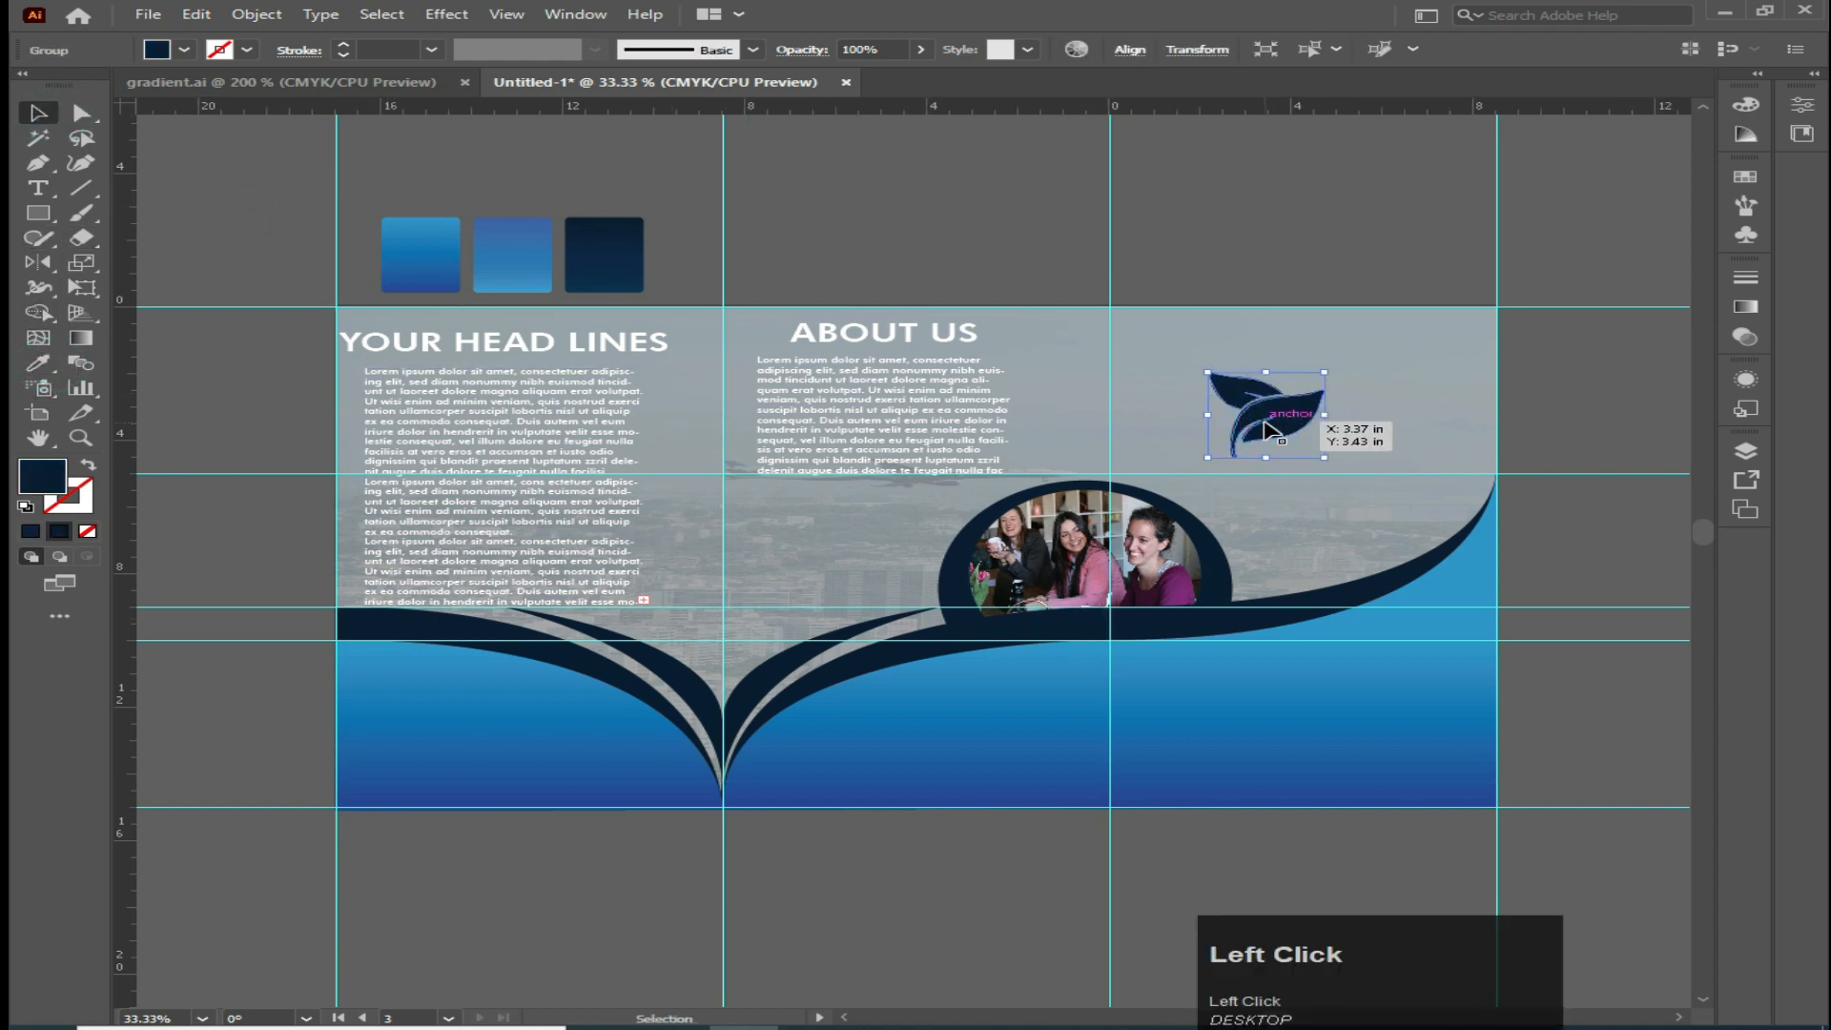
drag(1298, 438, 1311, 372)
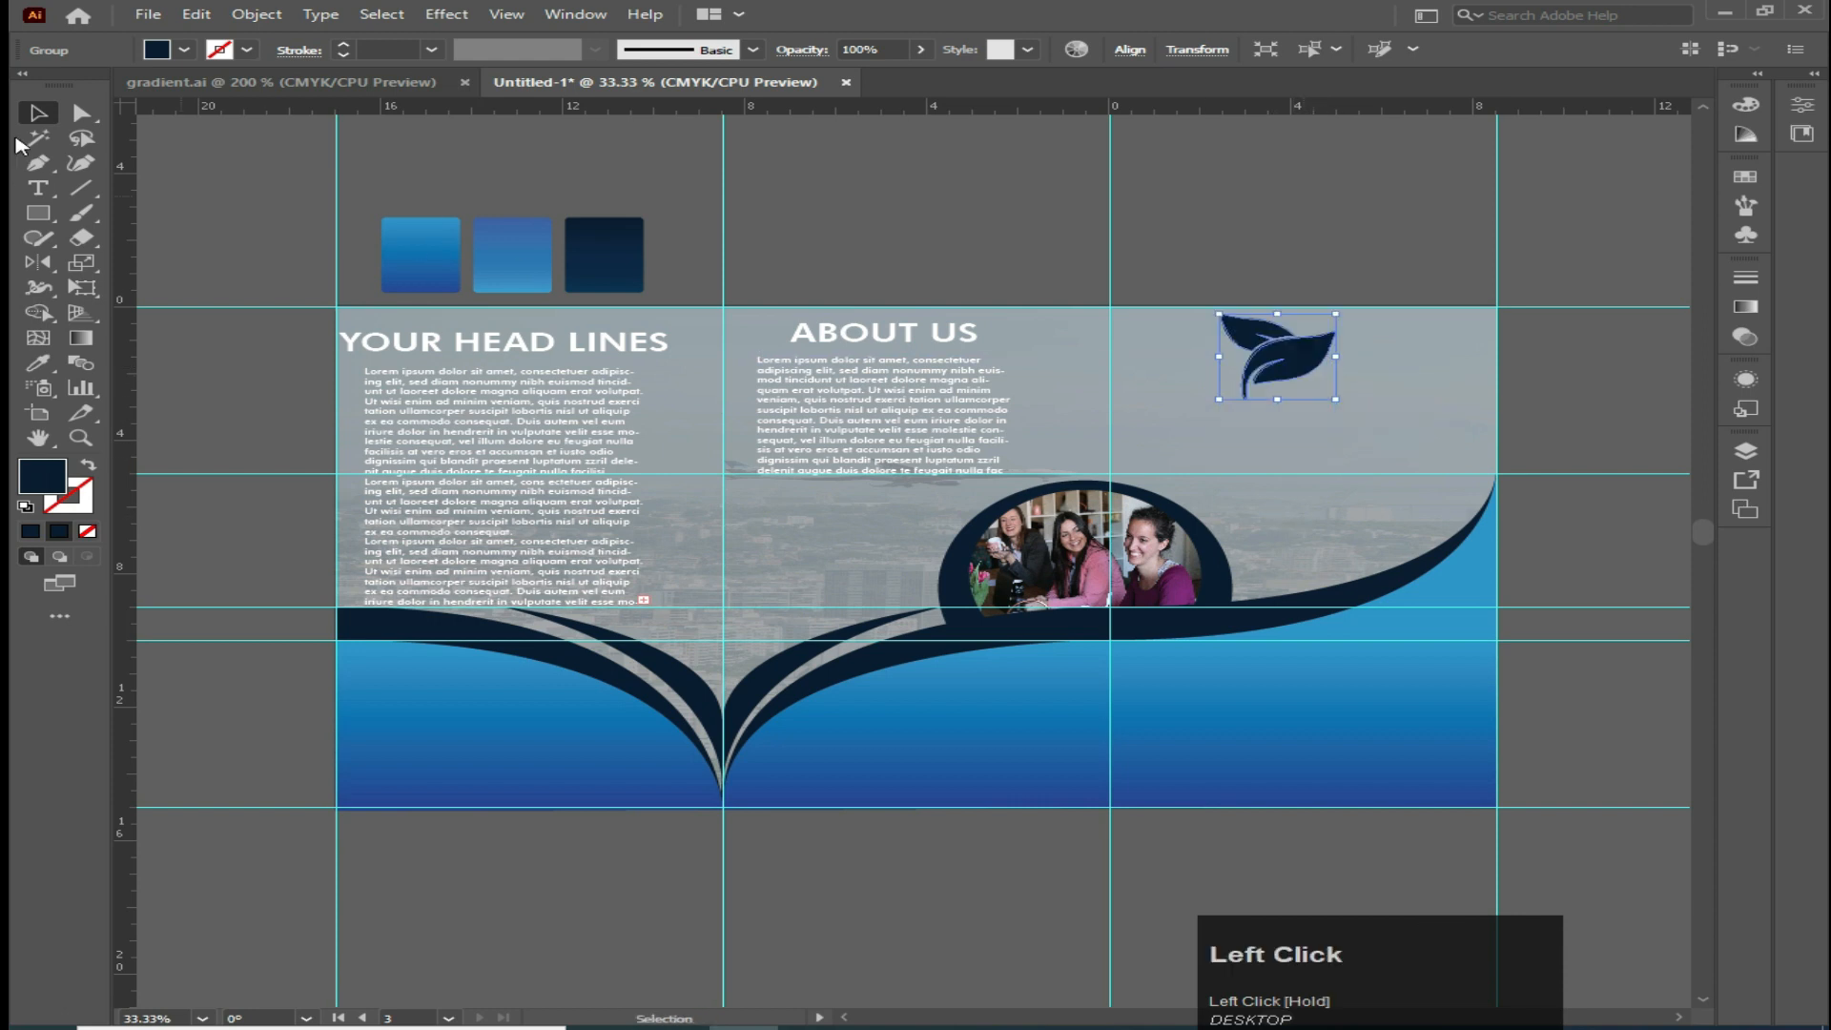
click(1001, 393)
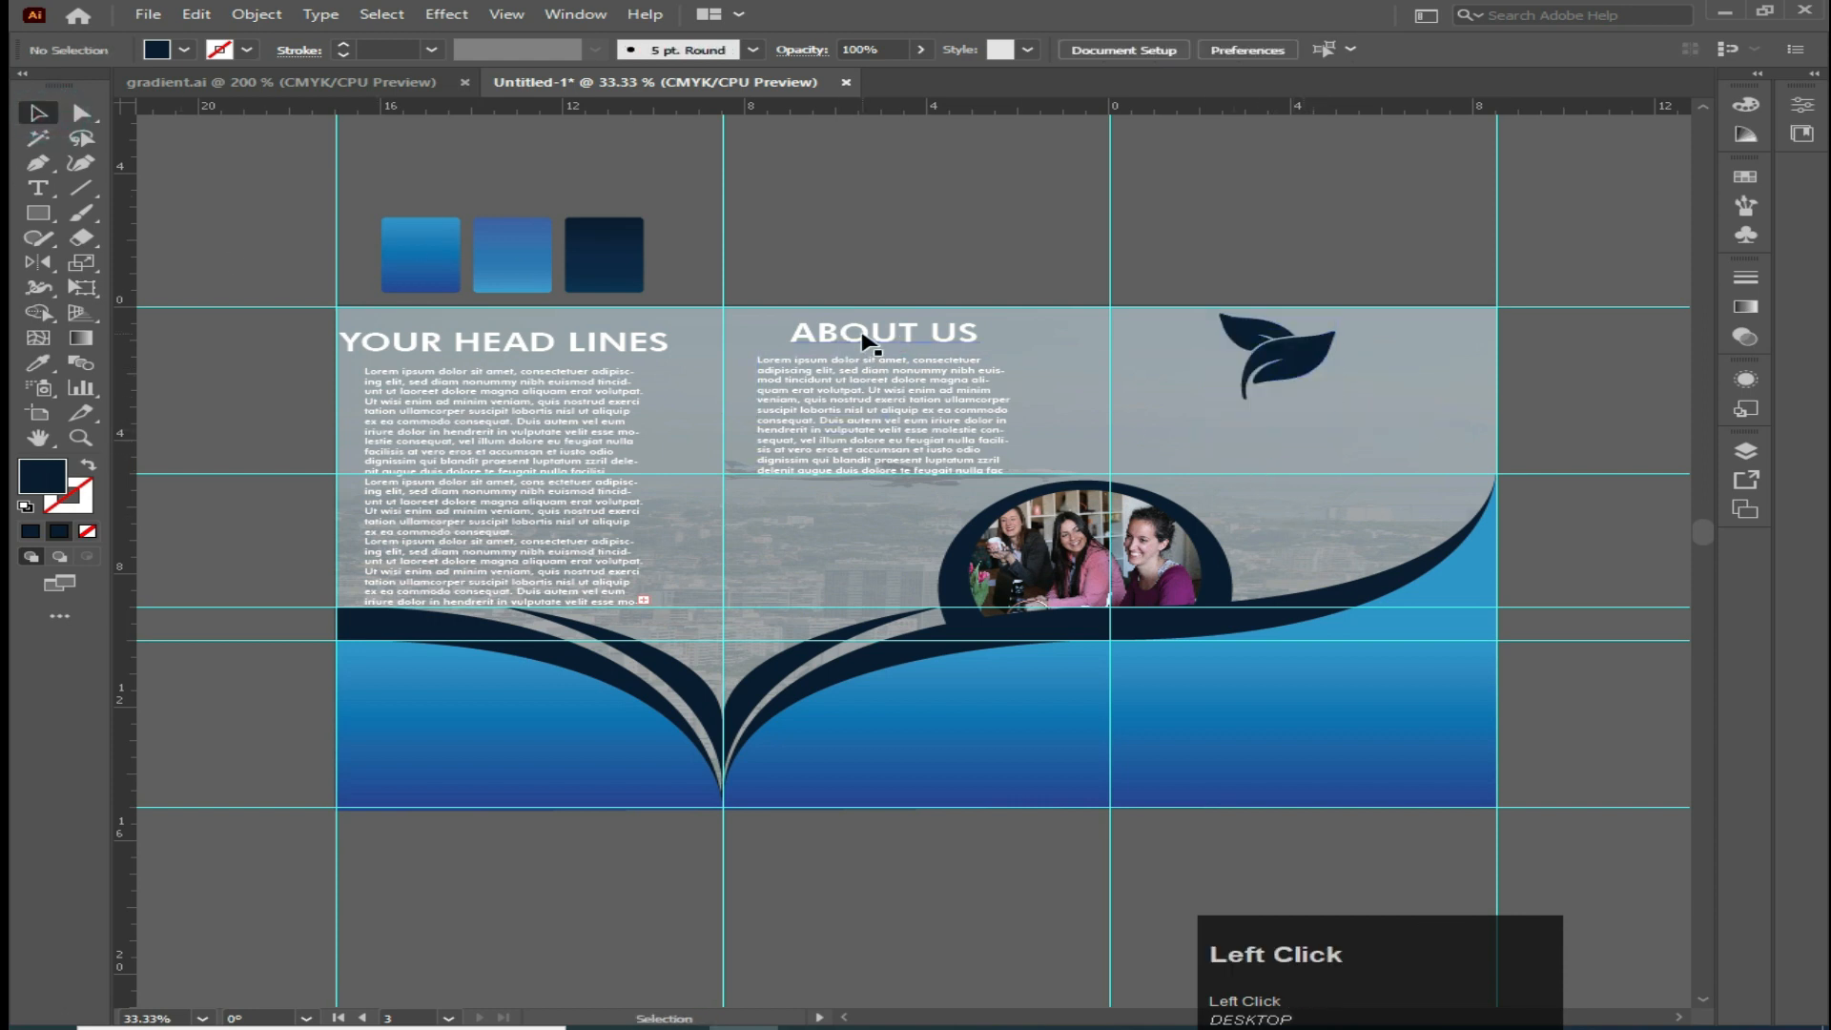
Add the point text 'YOUT COMPANY' below the leaf icon
click(39, 188)
click(1230, 412)
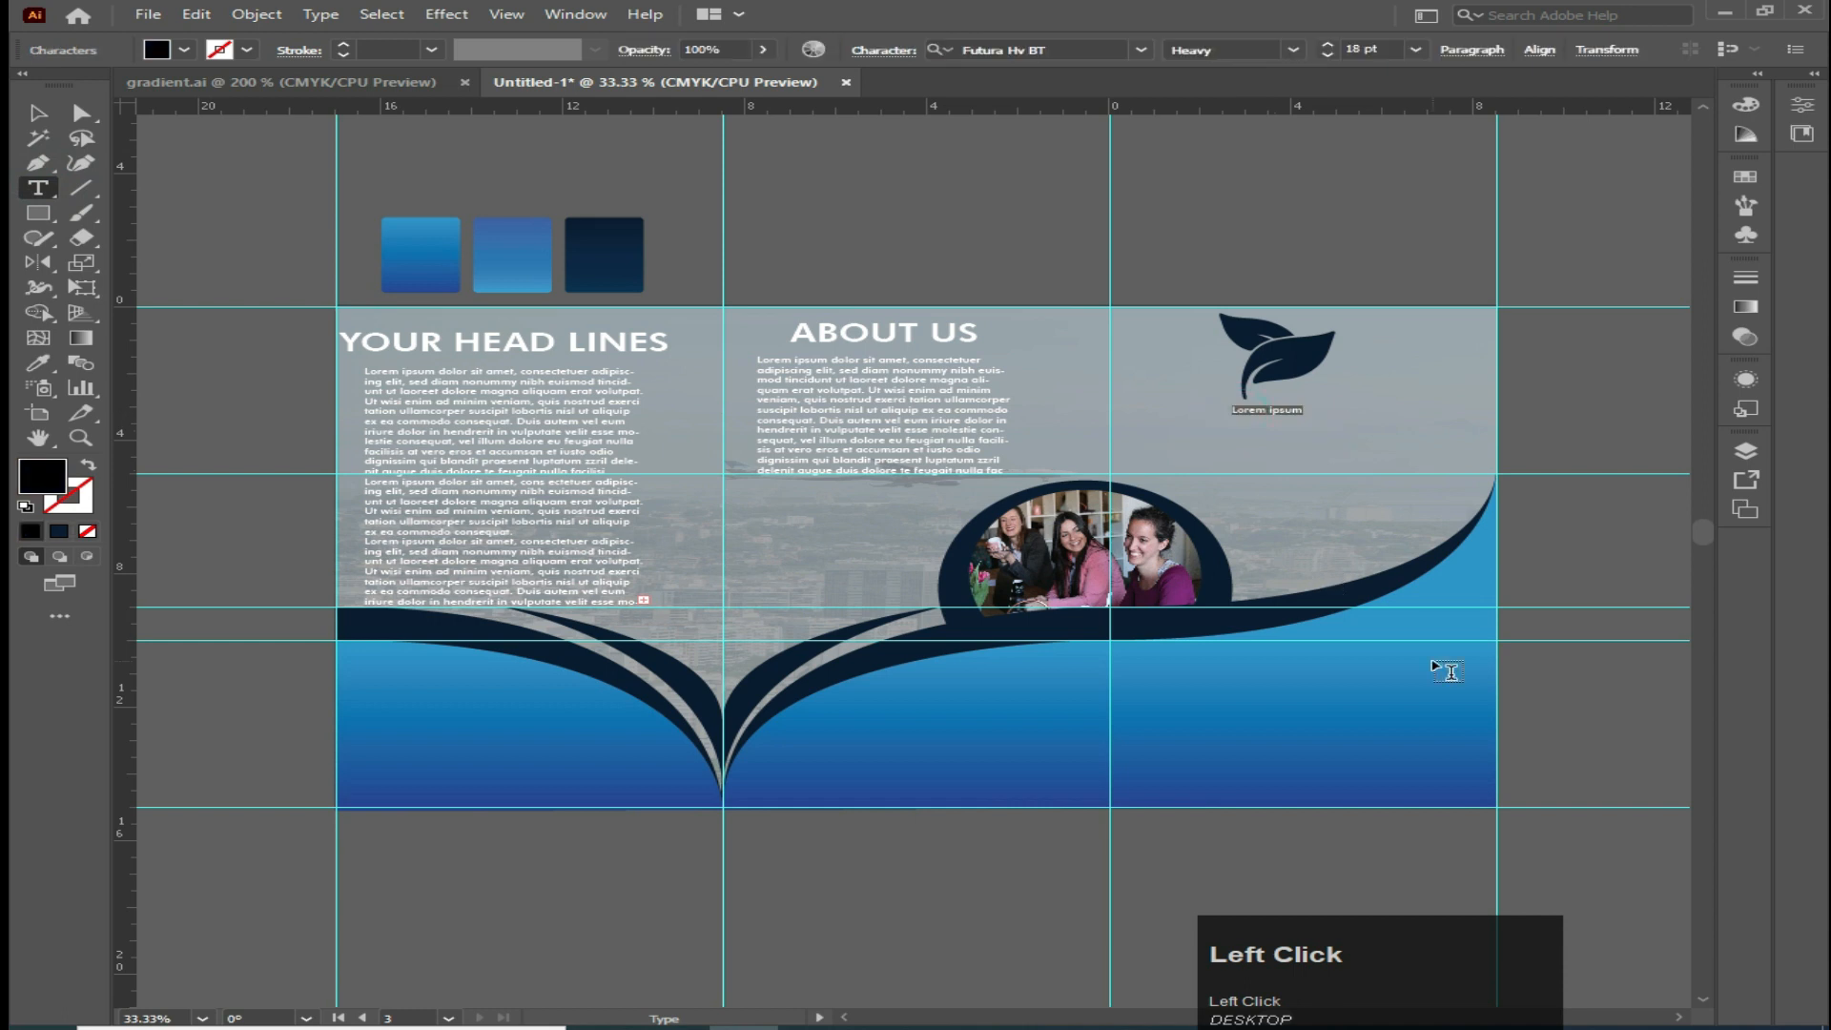
key(Caps_Lock)
text(YOUT COMPANY)
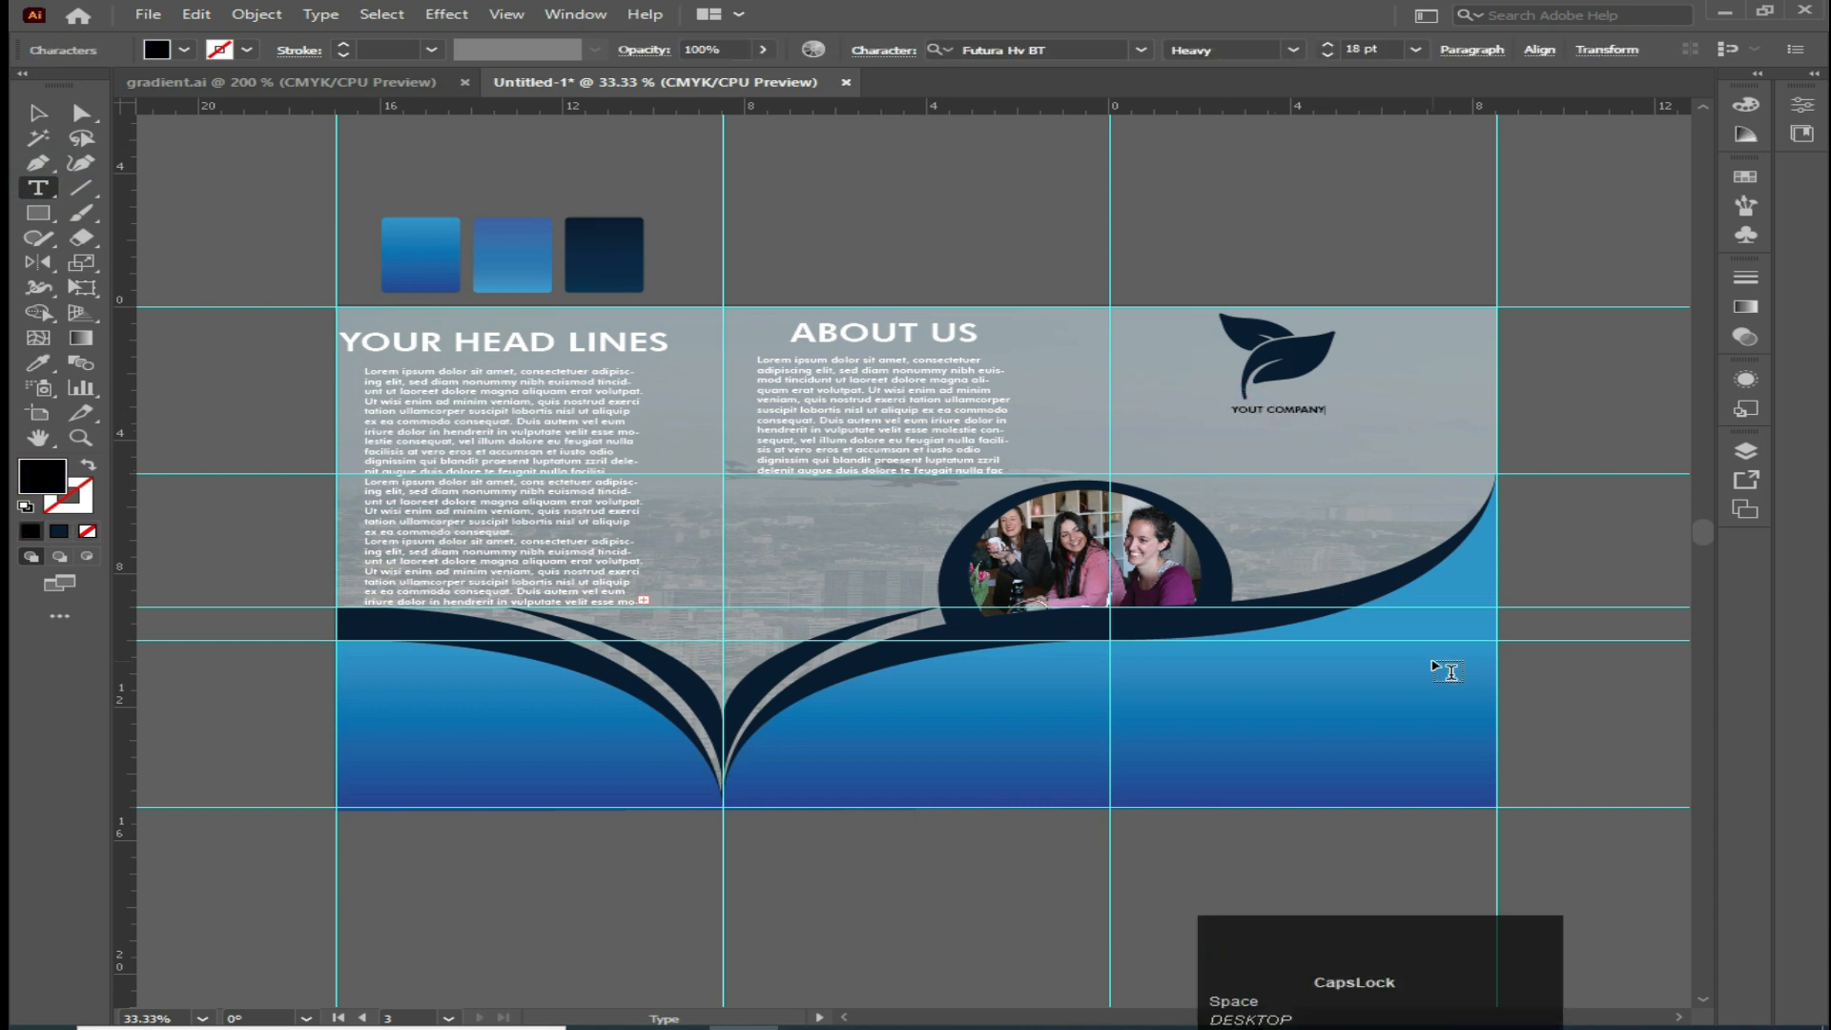
Copy the headline's style onto the company text with the Eyedropper and move it under the leaf
click(38, 363)
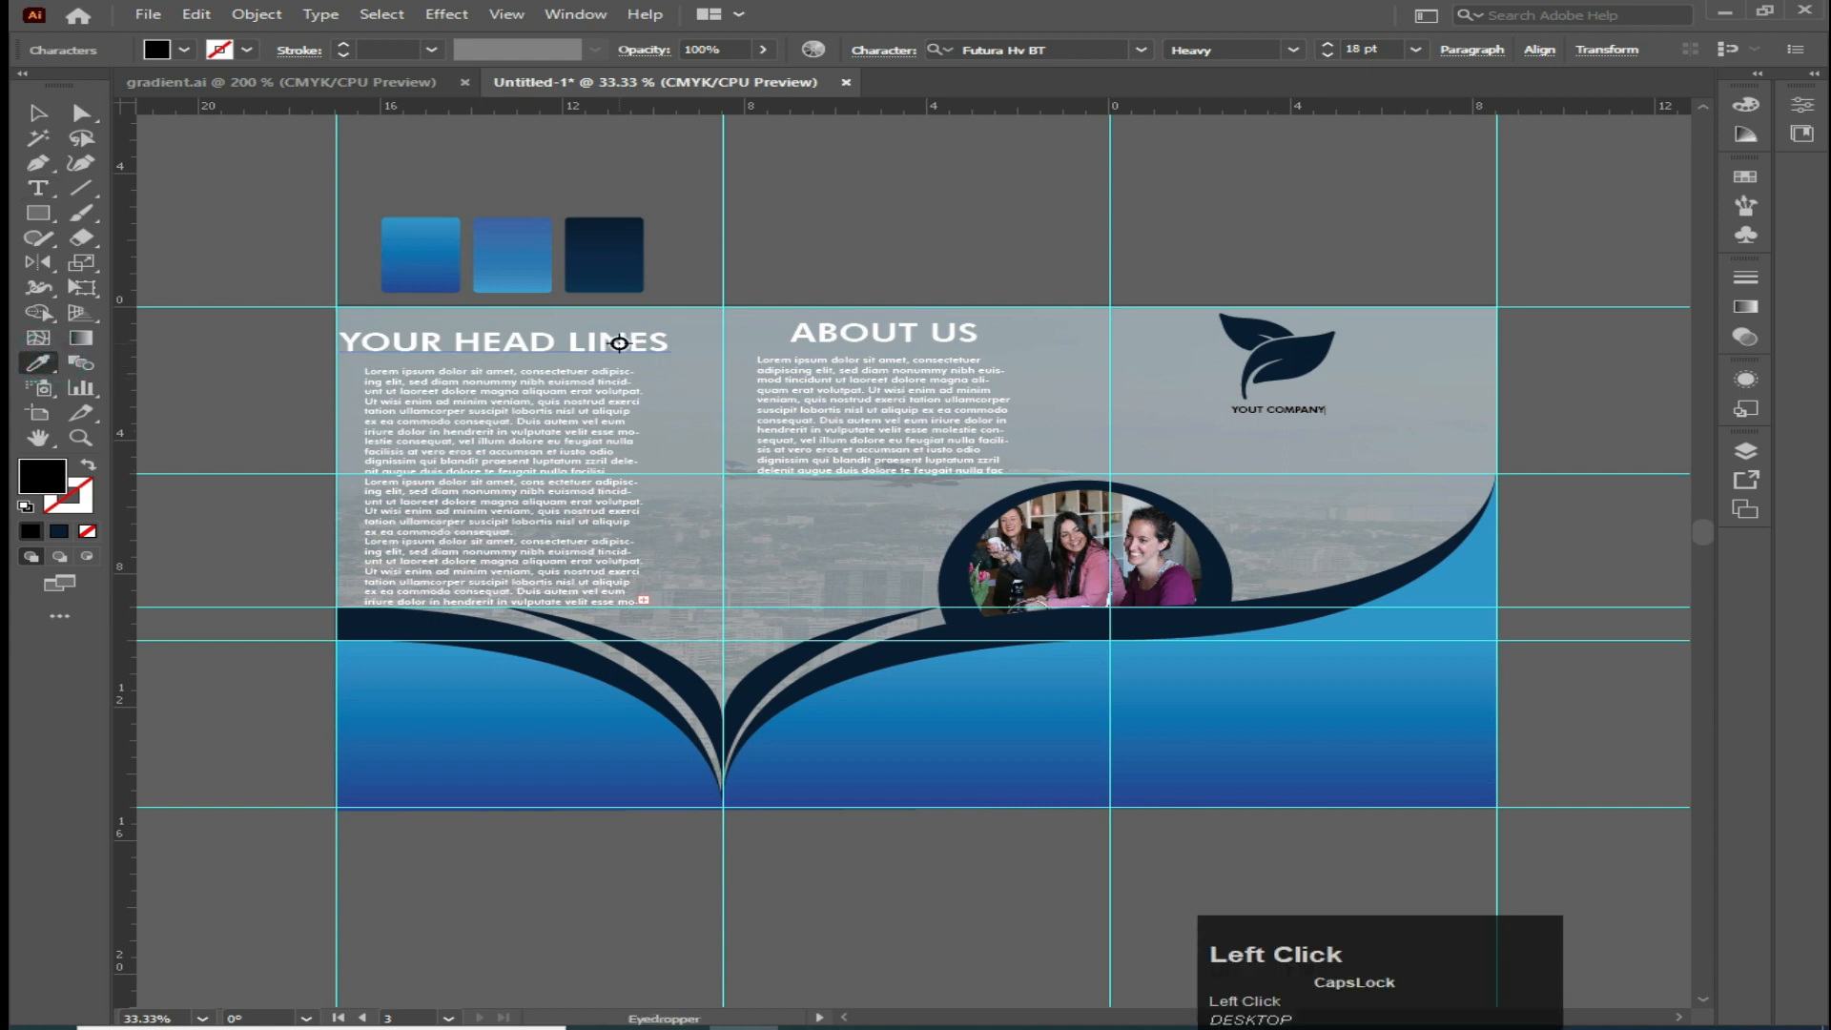
key(Caps_Lock)
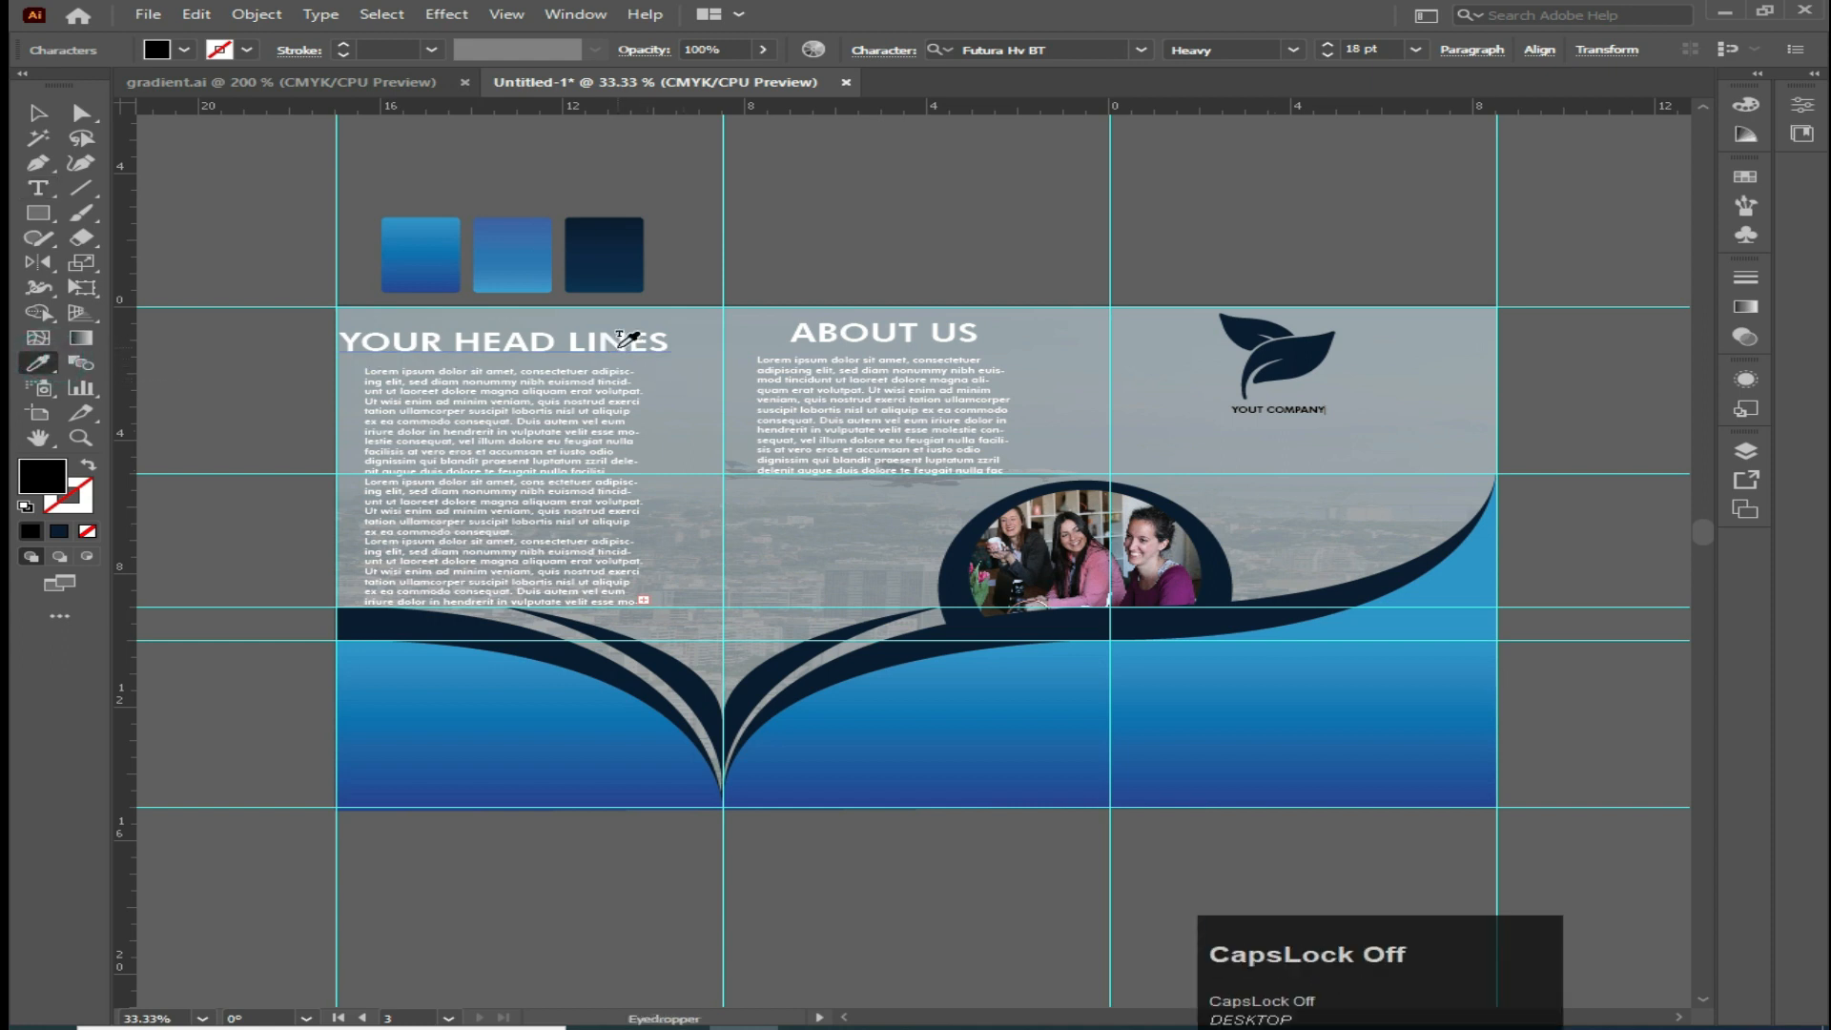
click(630, 335)
click(39, 113)
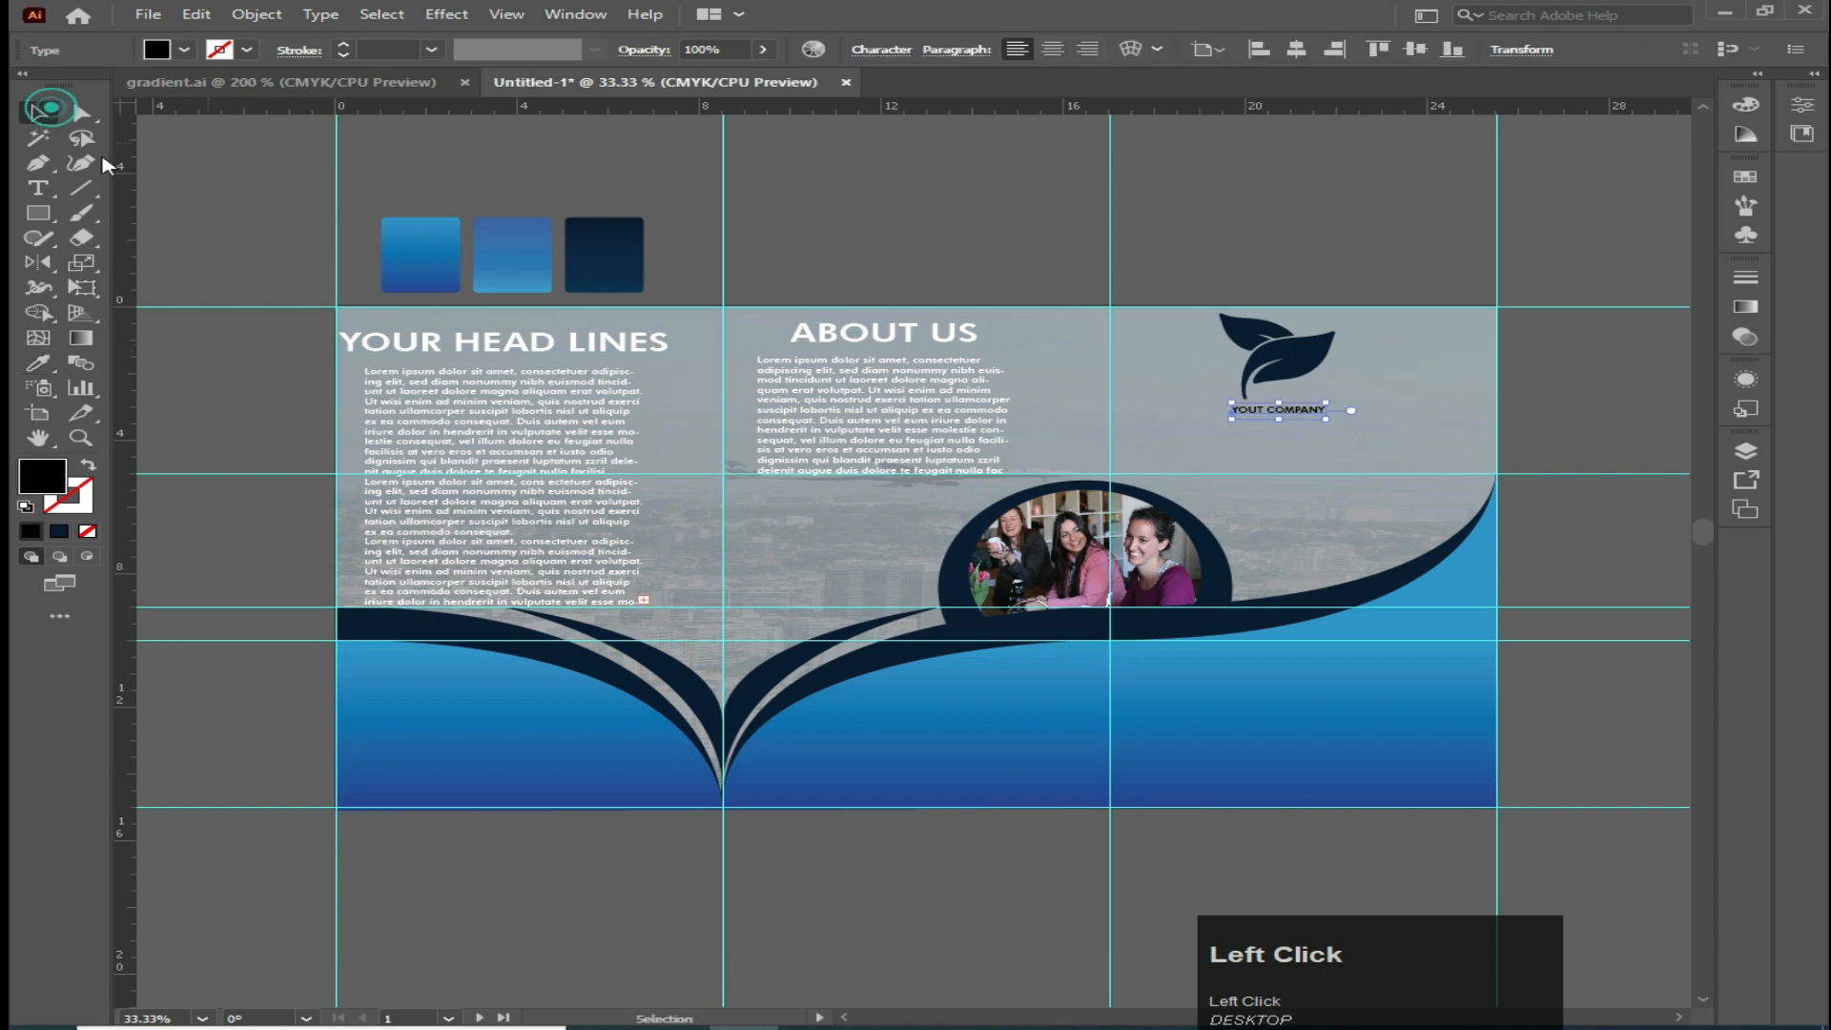
click(40, 363)
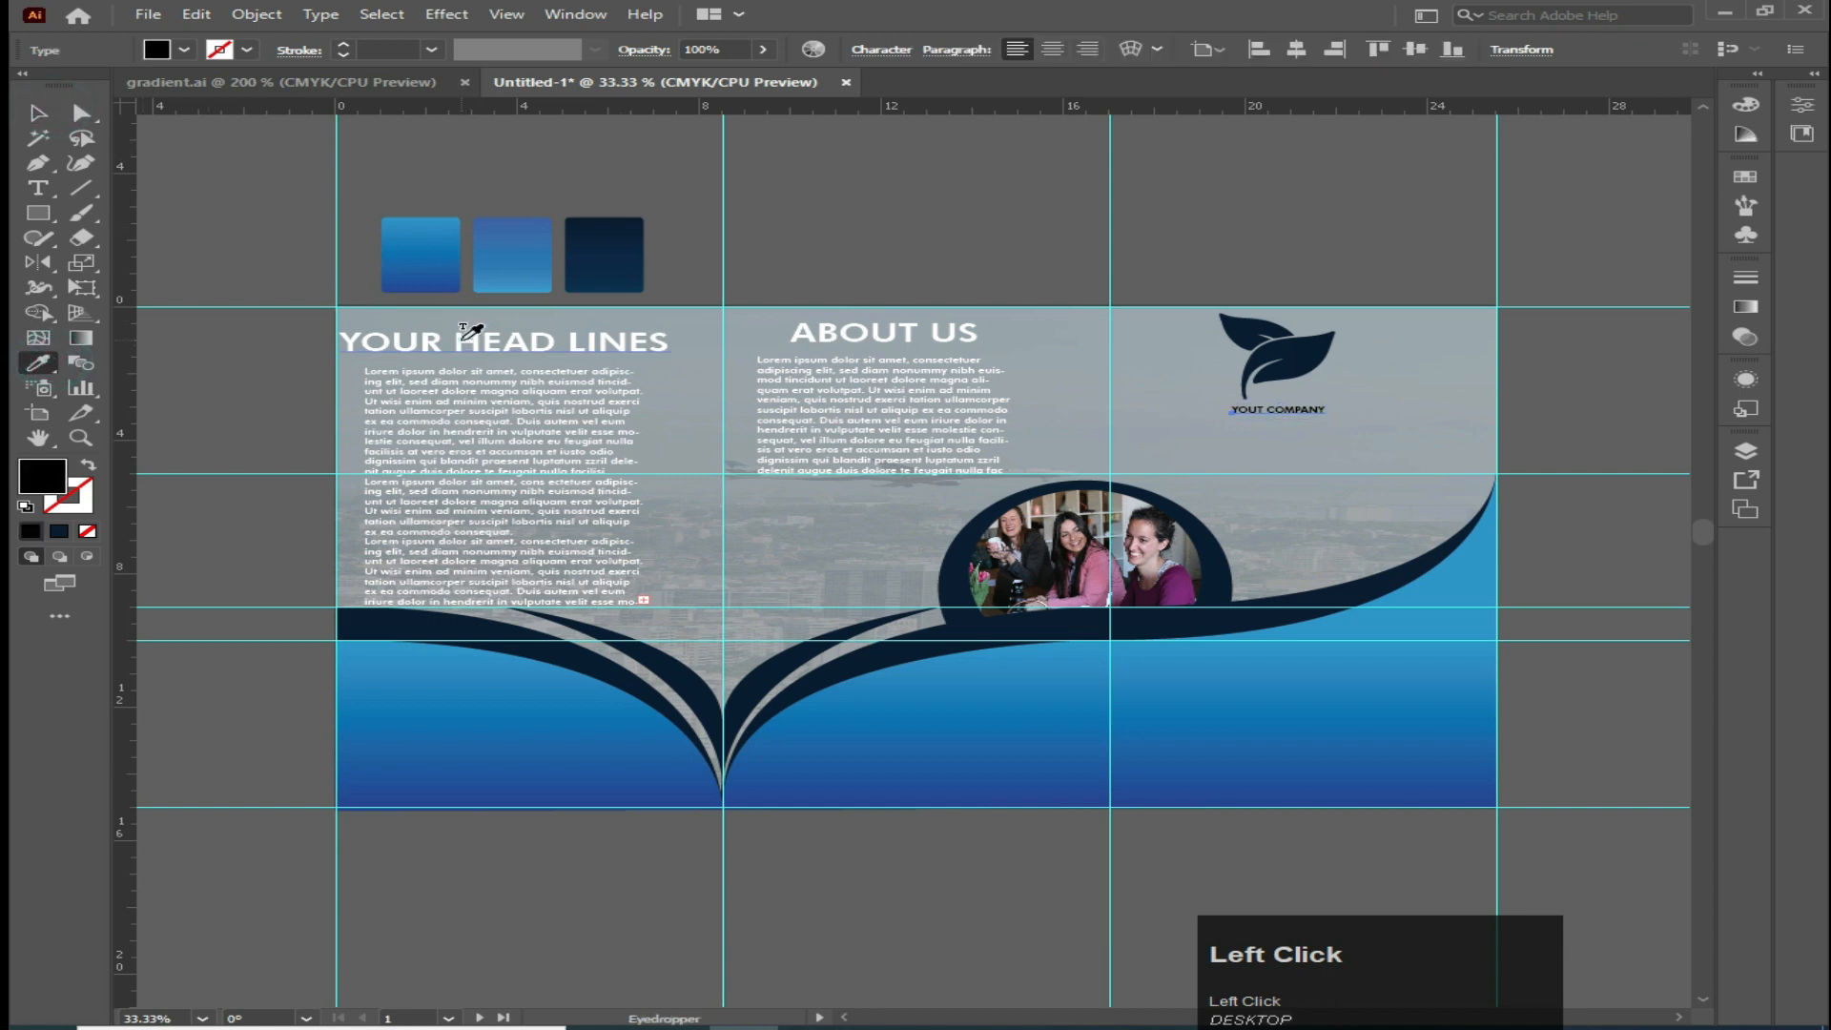
click(470, 331)
click(39, 112)
drag(1332, 425, 1257, 423)
click(204, 232)
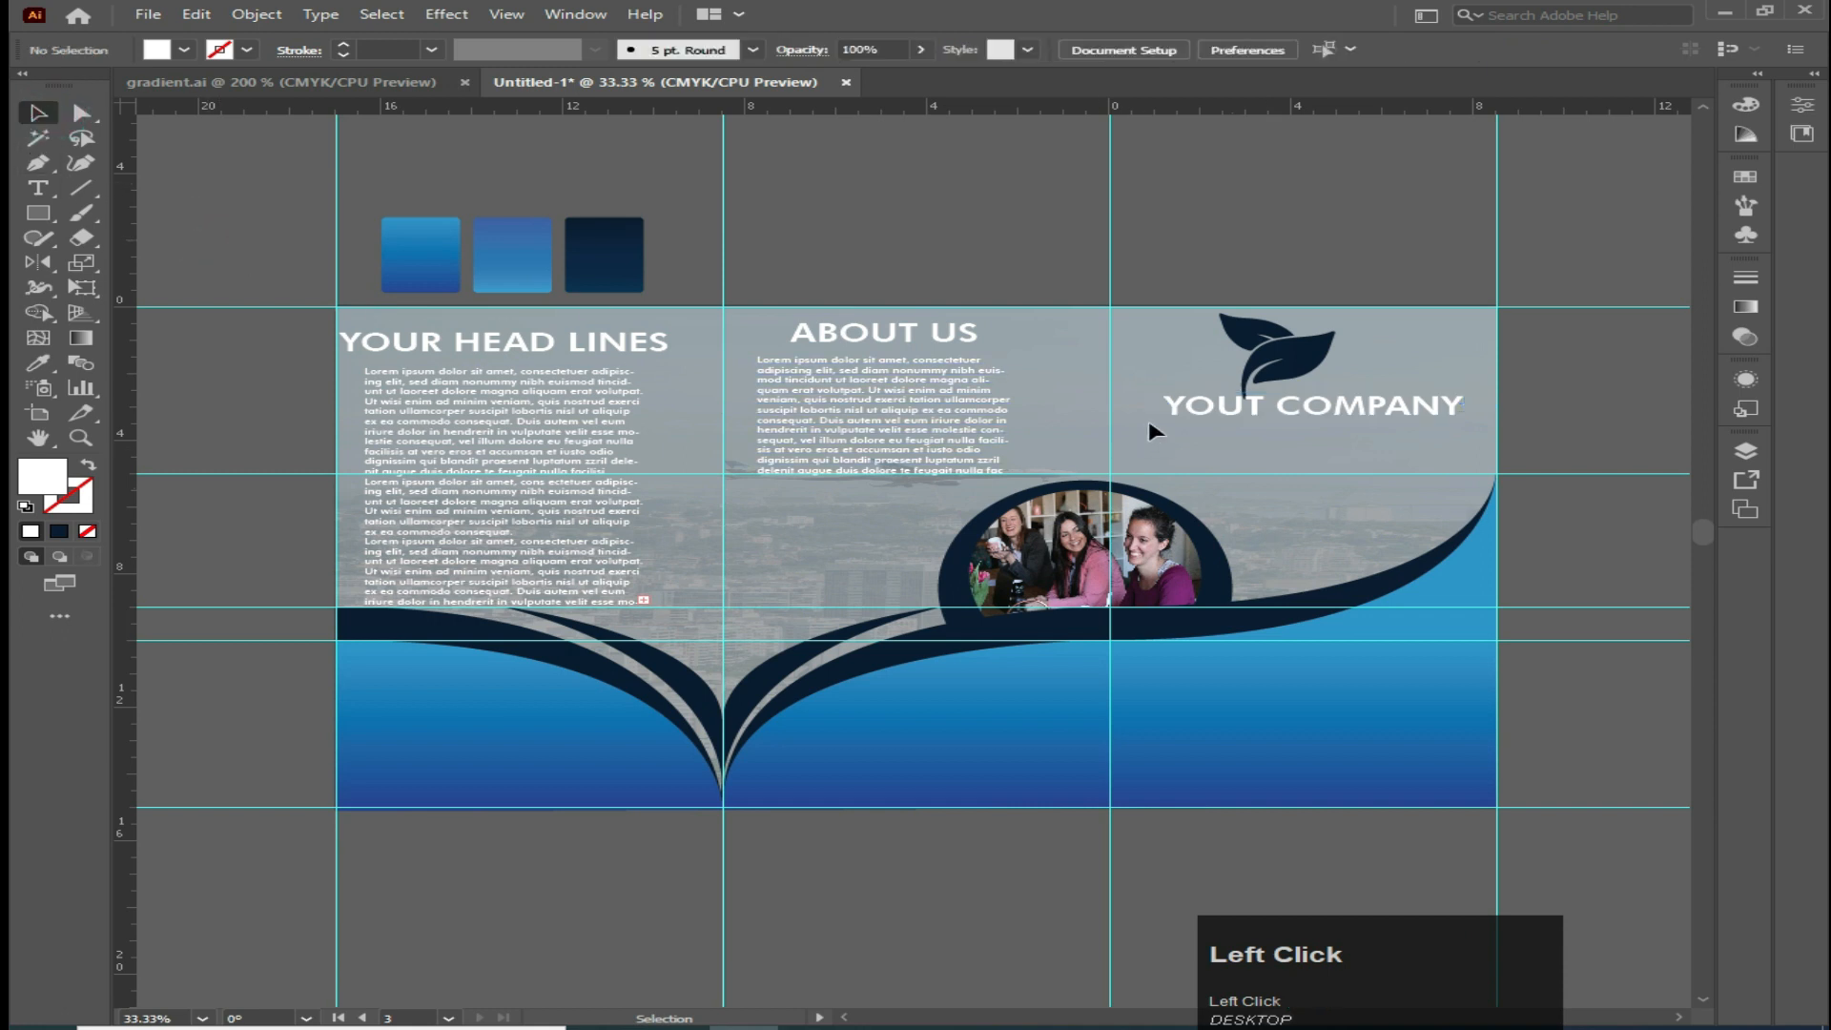
Correct the company text to read 'YOUR COMPANY'
click(38, 187)
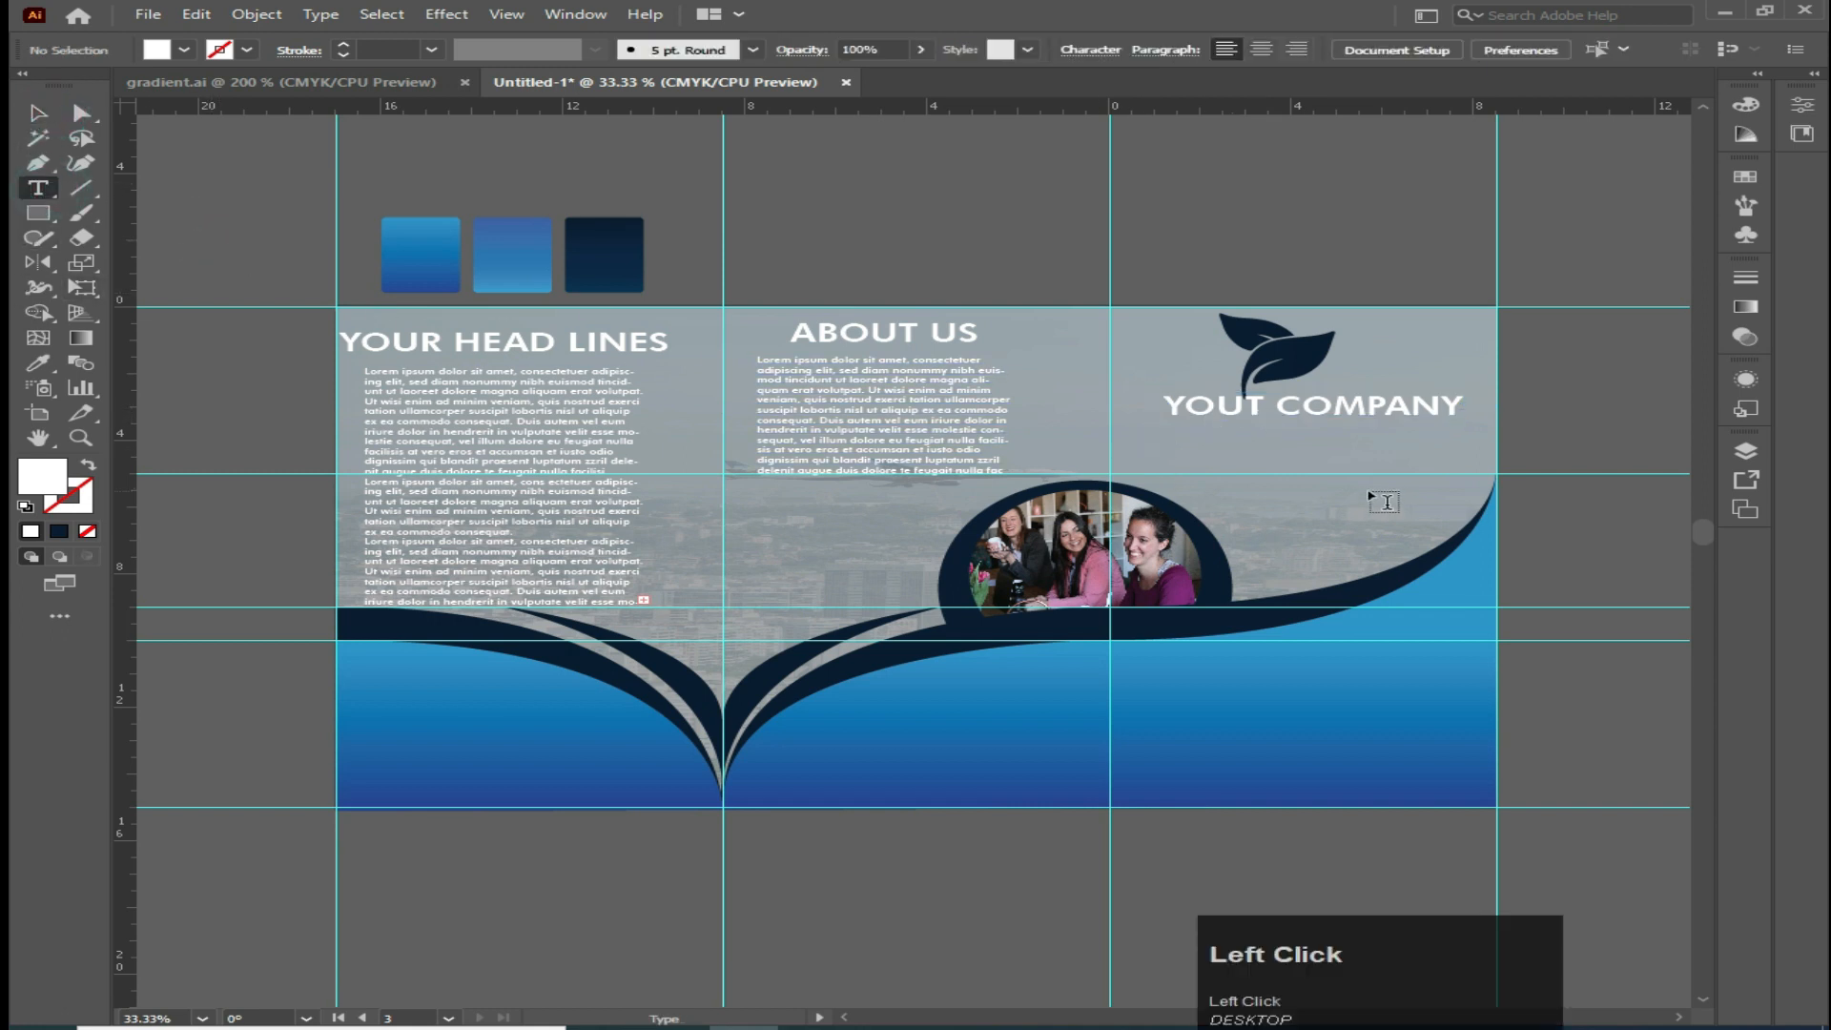
click(1252, 404)
key(BackSpace)
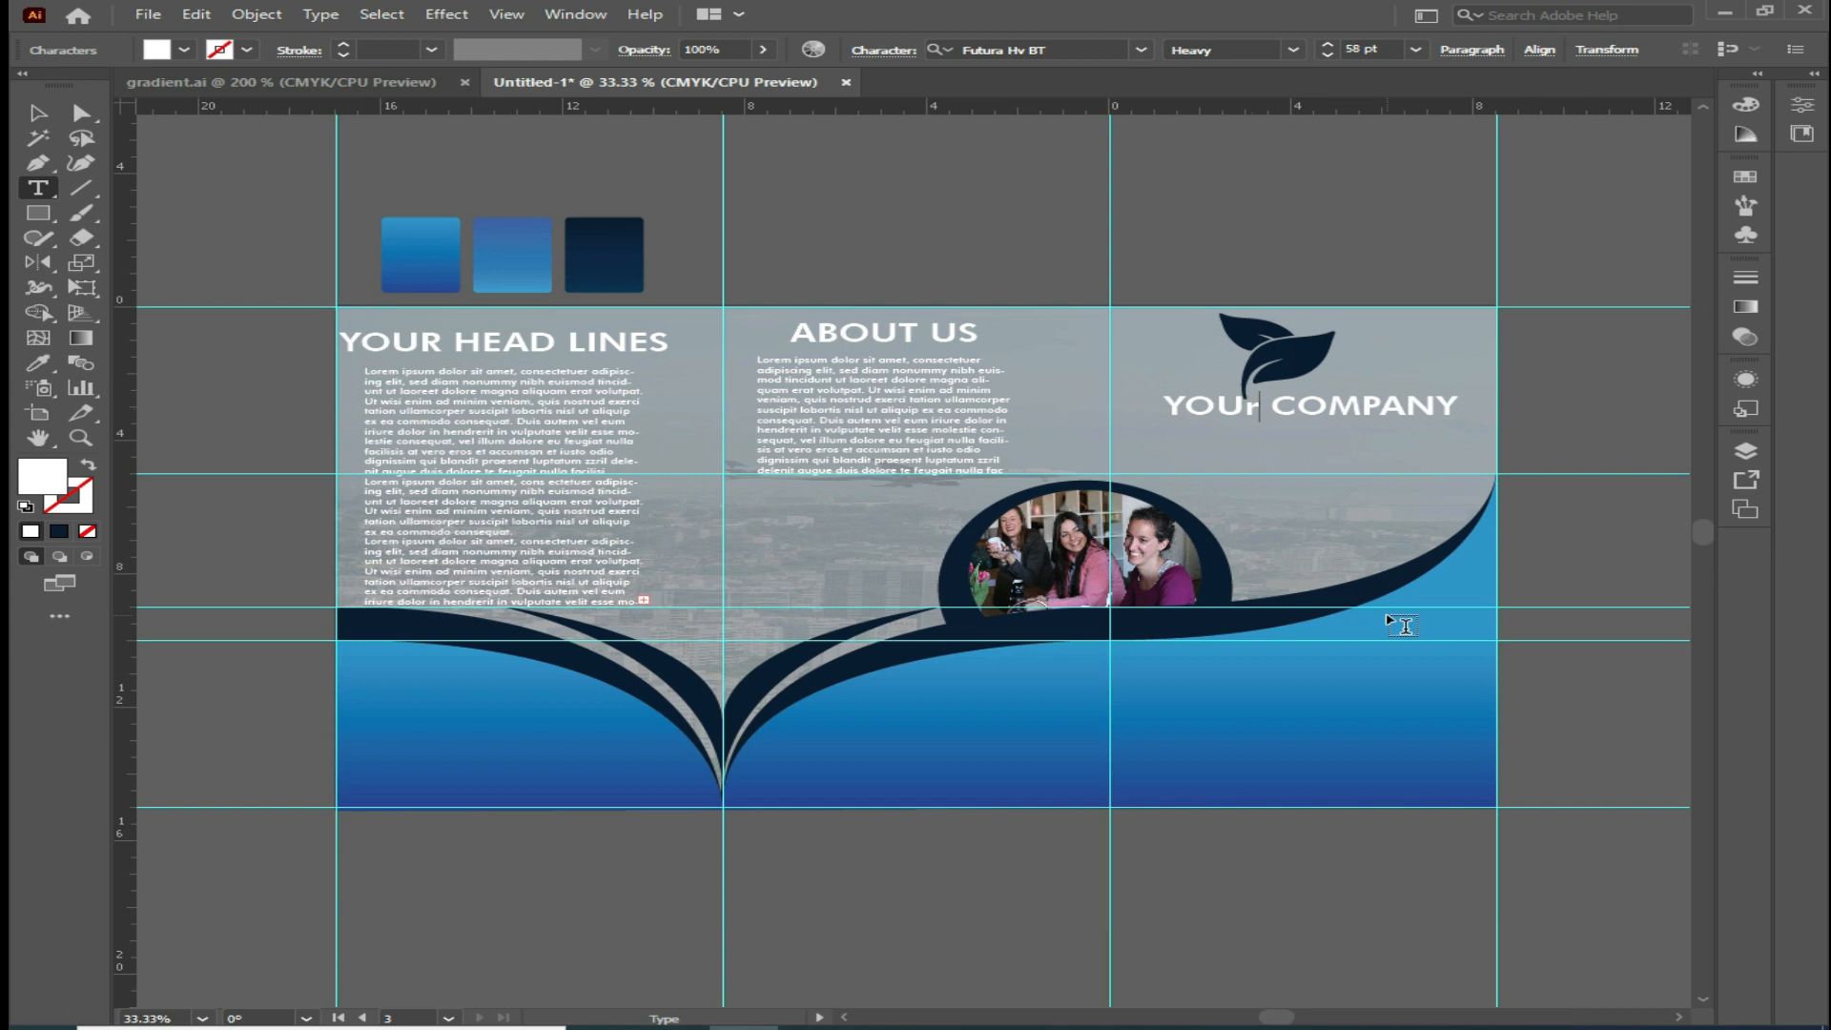
text(R)
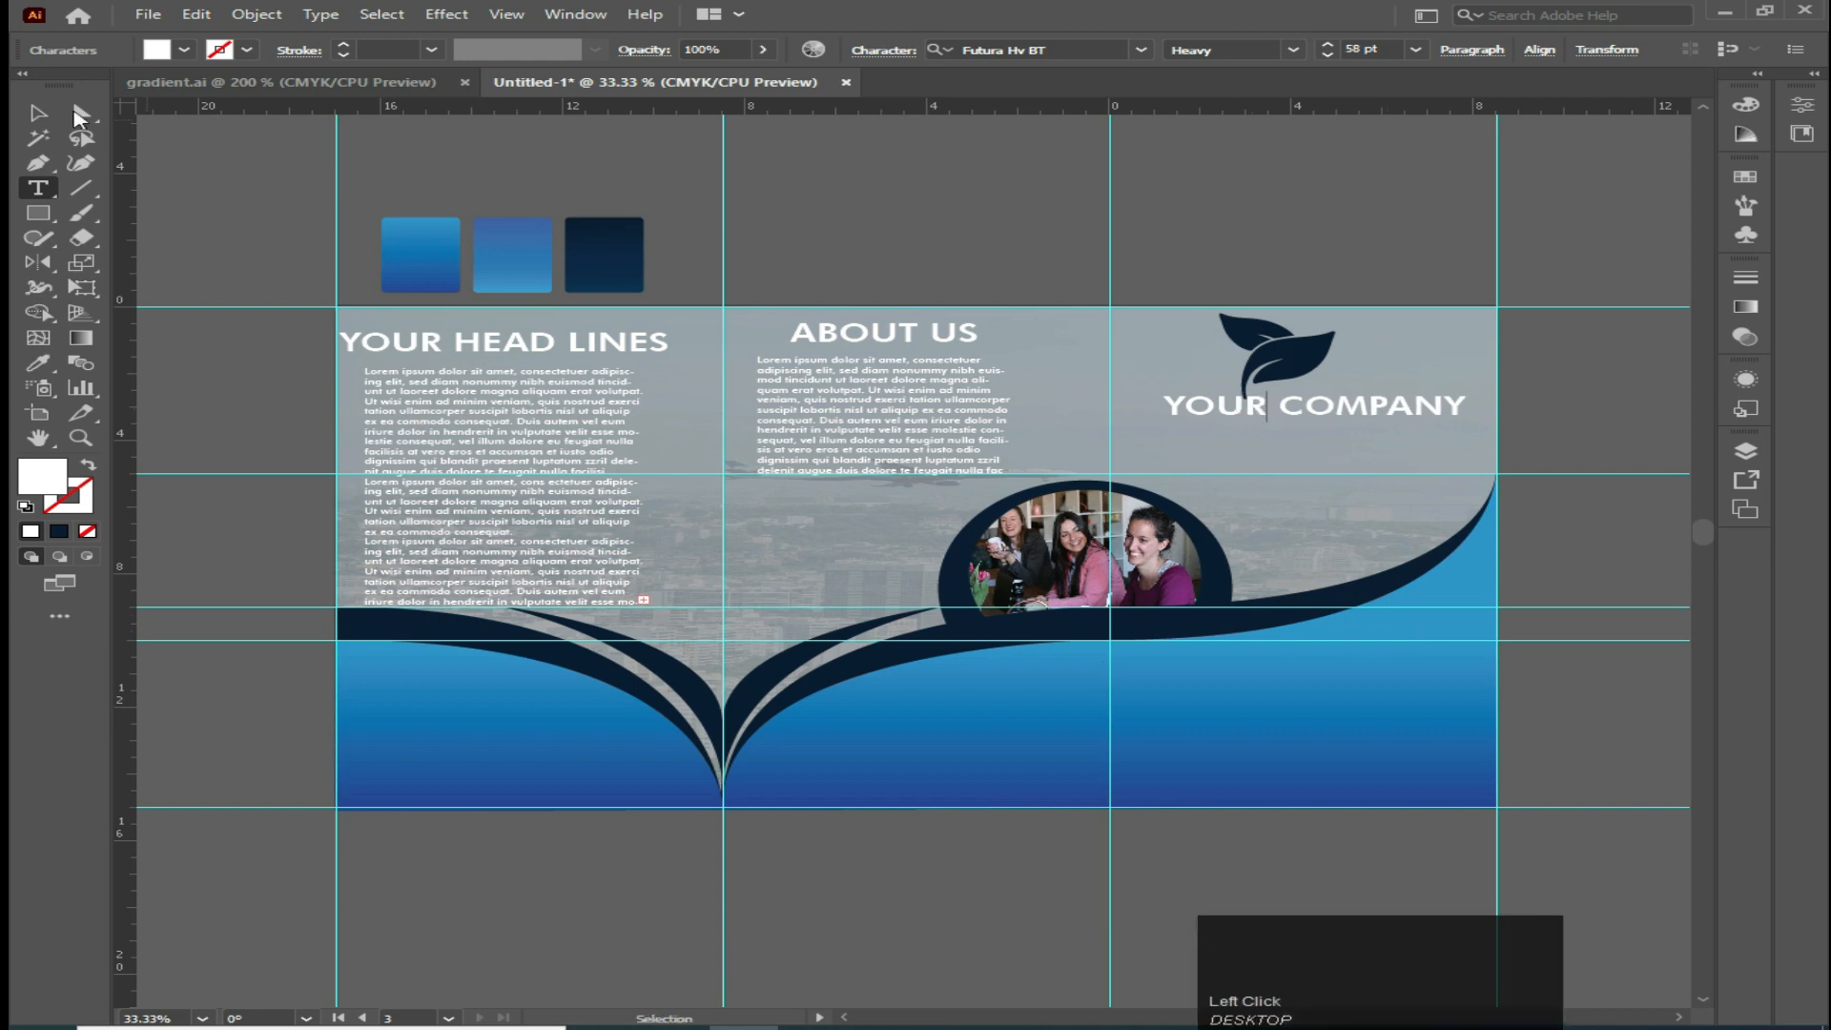
click(40, 113)
Horizontally center-align the leaf icon and the company name with each other
shift+click(1287, 362)
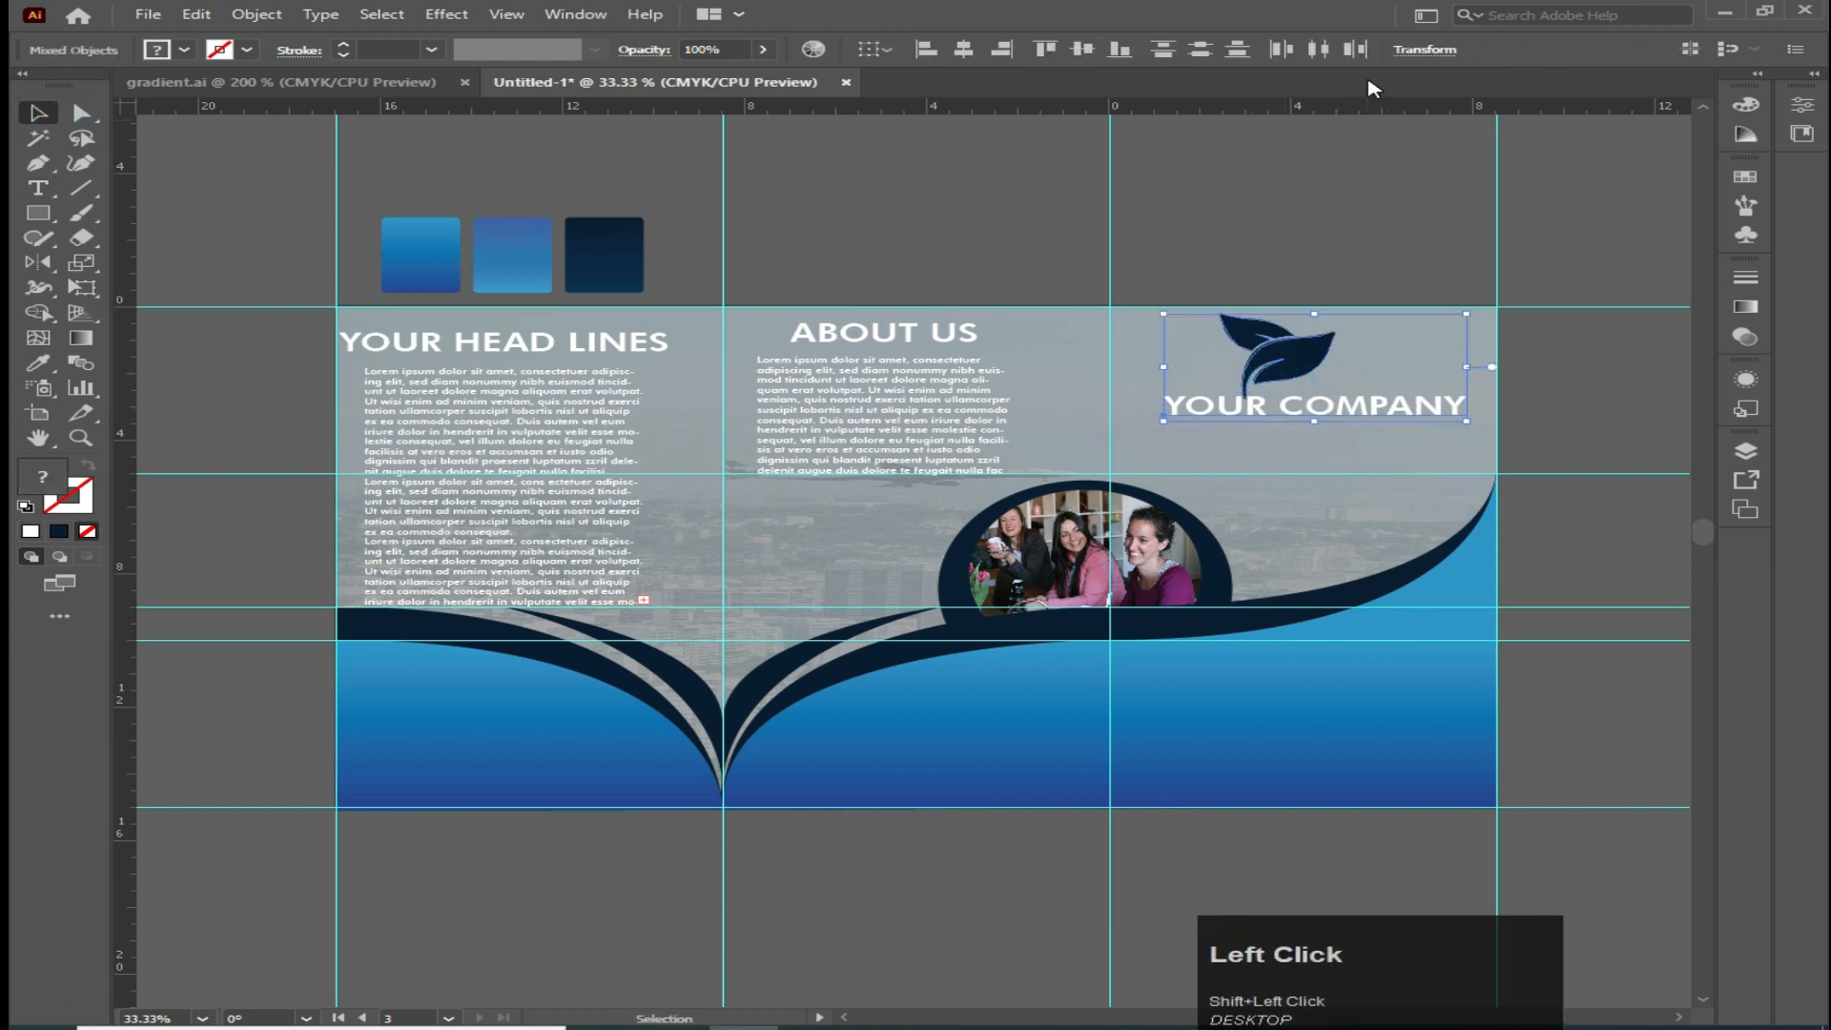
click(963, 49)
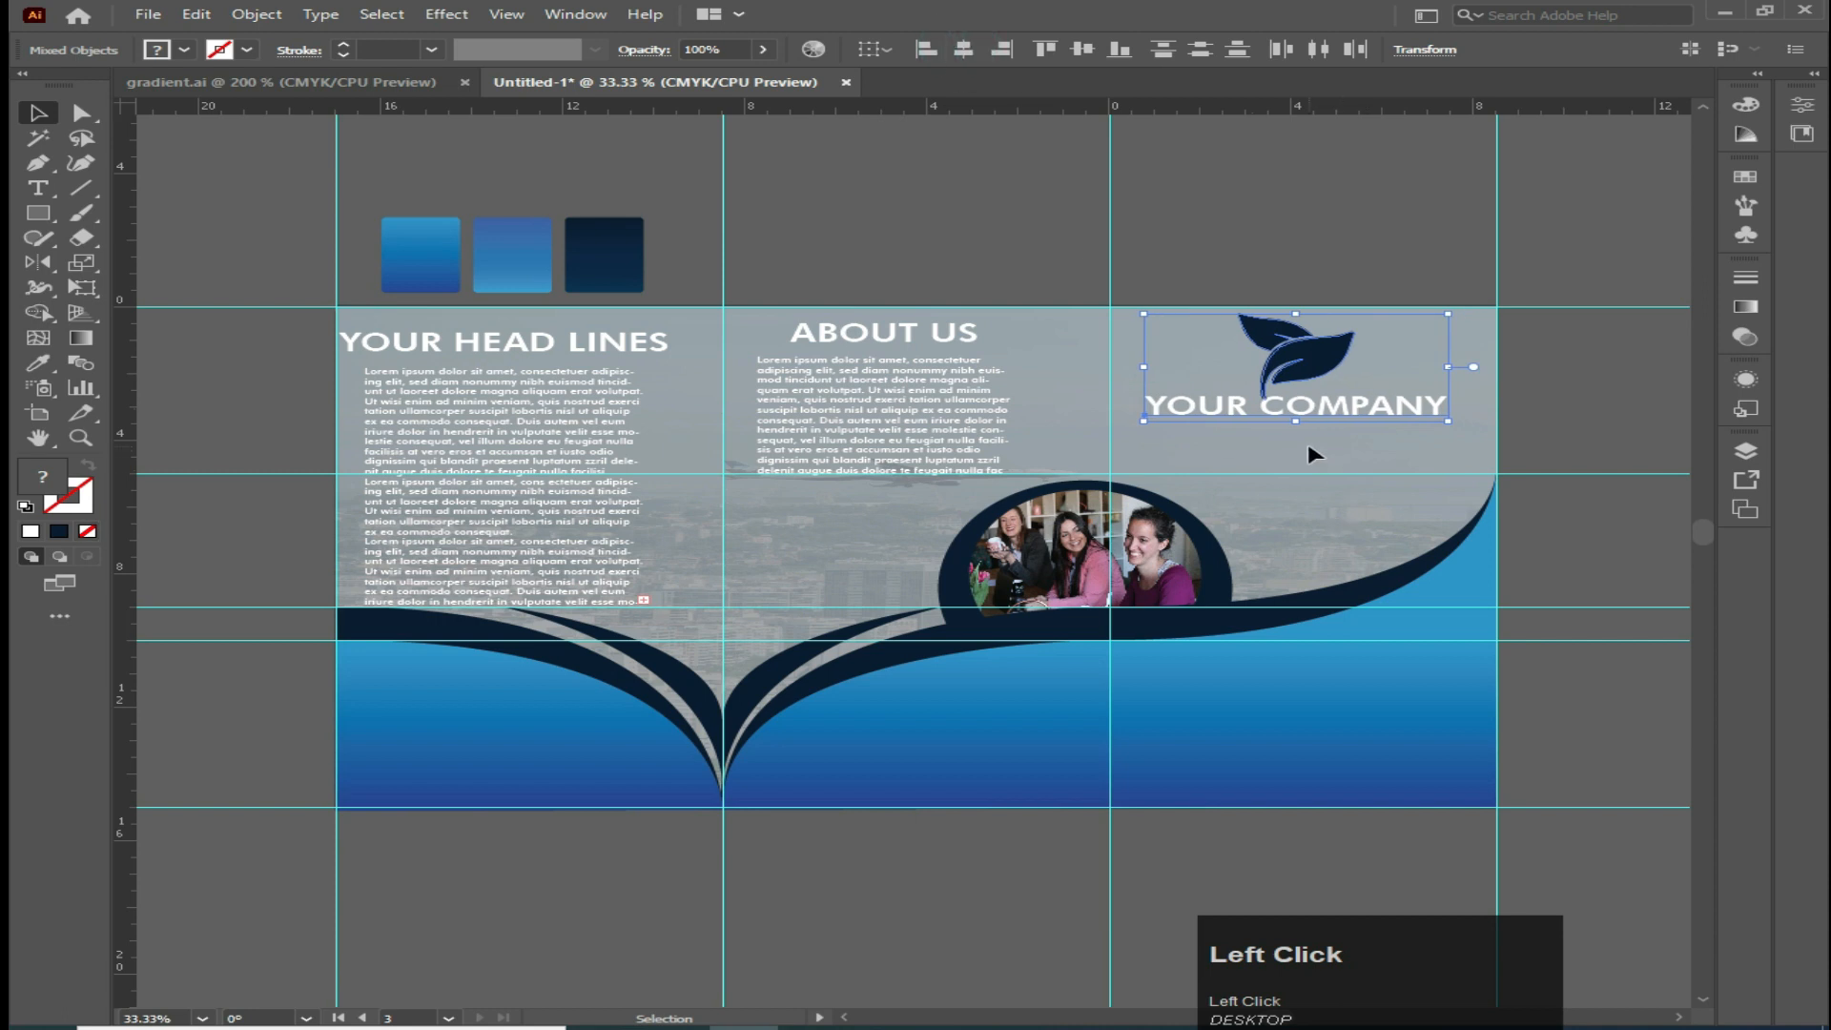
click(877, 280)
Nudge the company name down four steps
click(1233, 412)
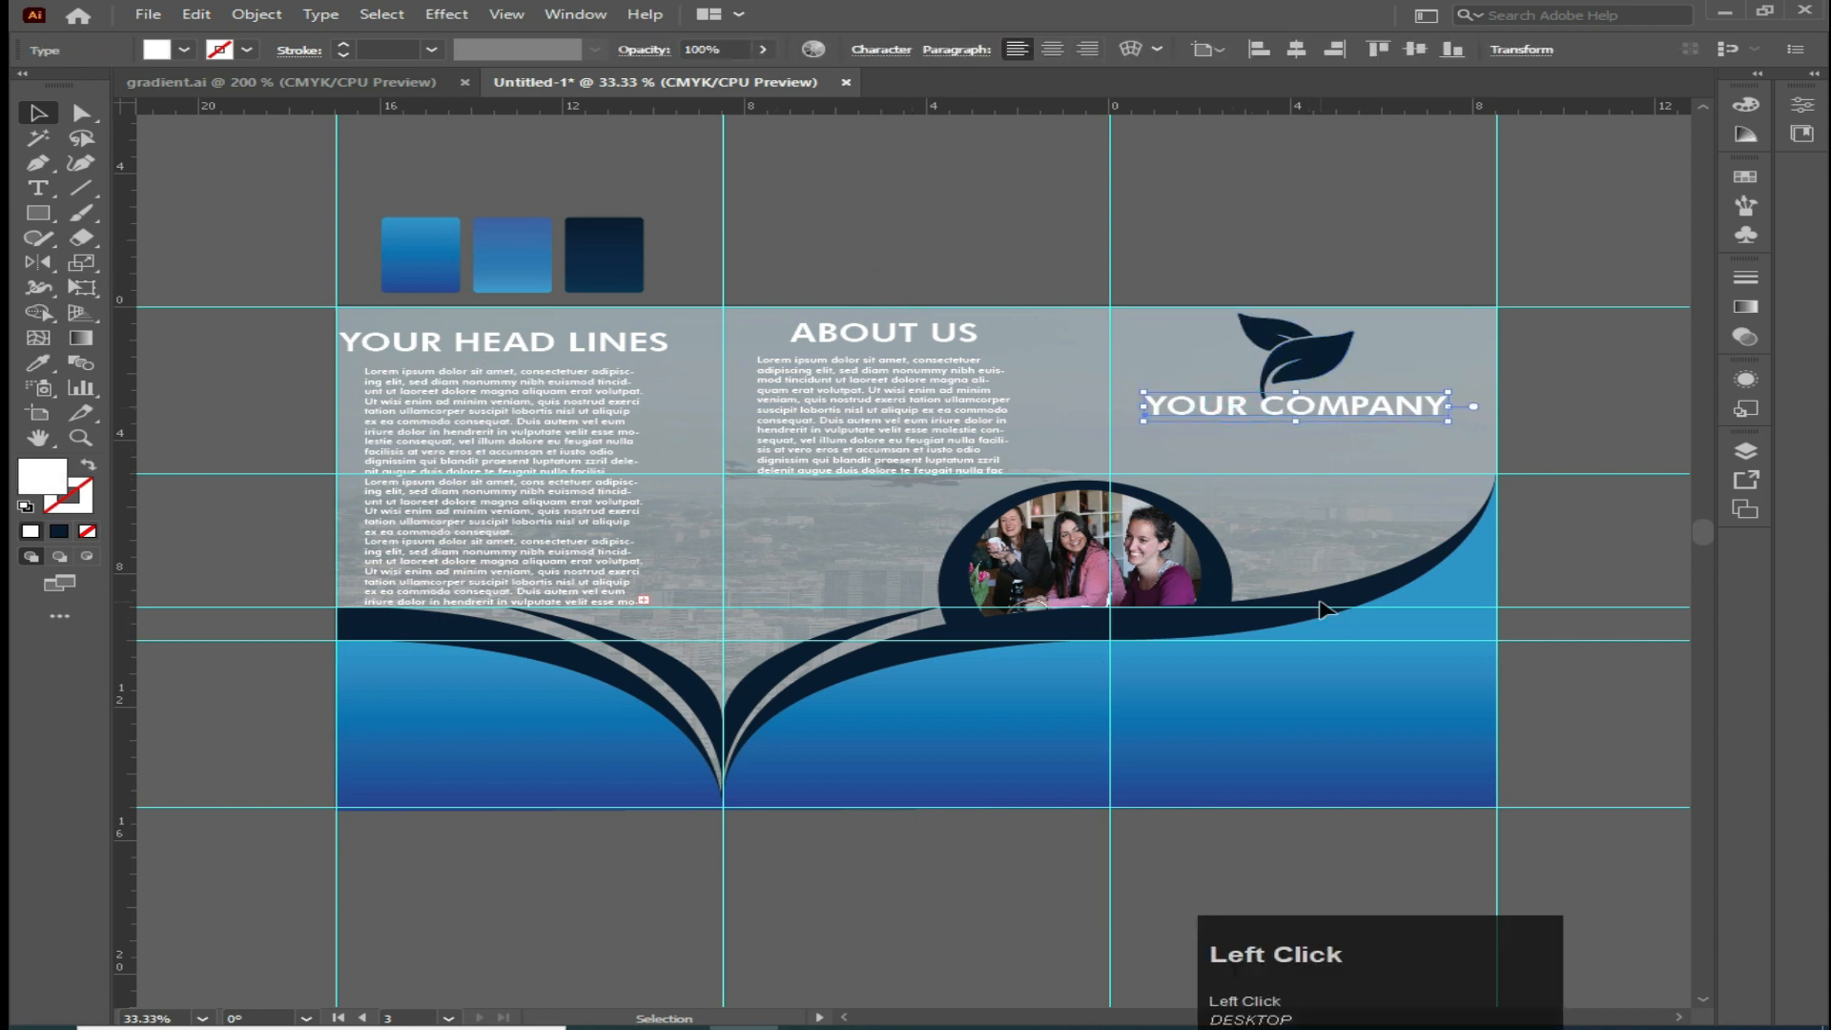
key(Down)
key(Down)
key(Down)
key(Down)
key(Down)
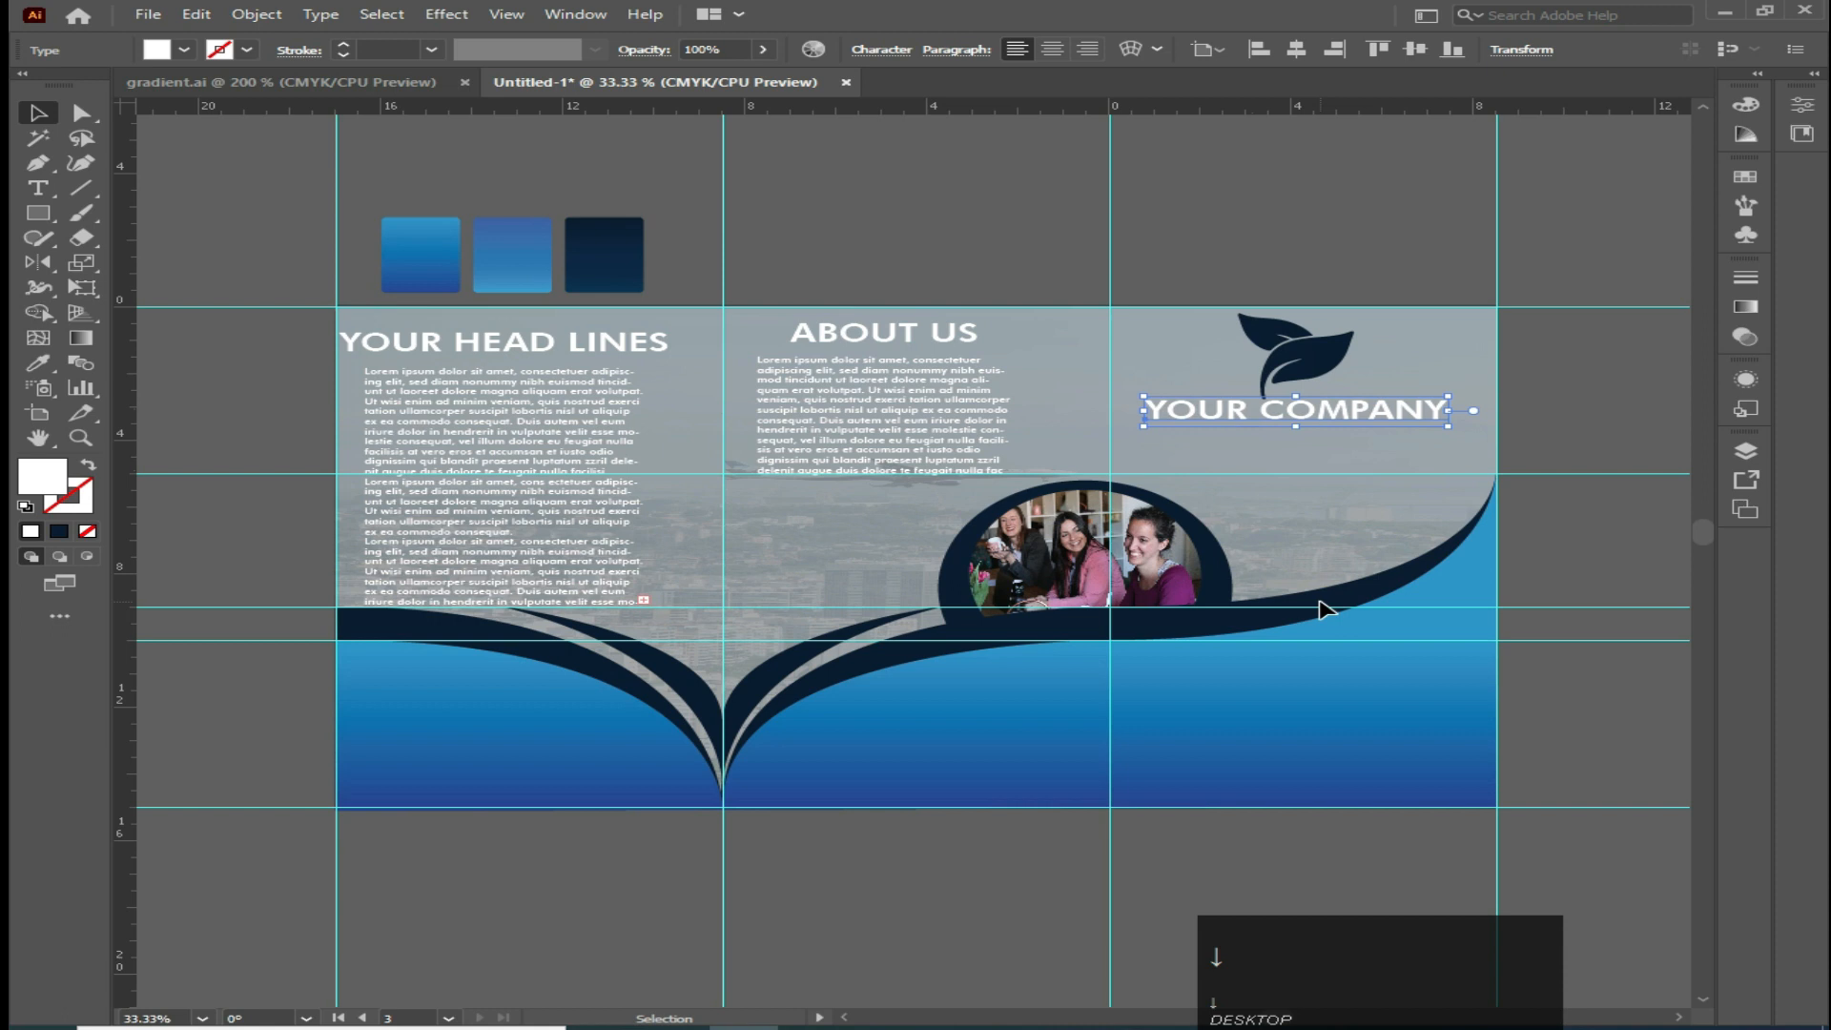
Decrease the company name's font size by five increments
click(881, 49)
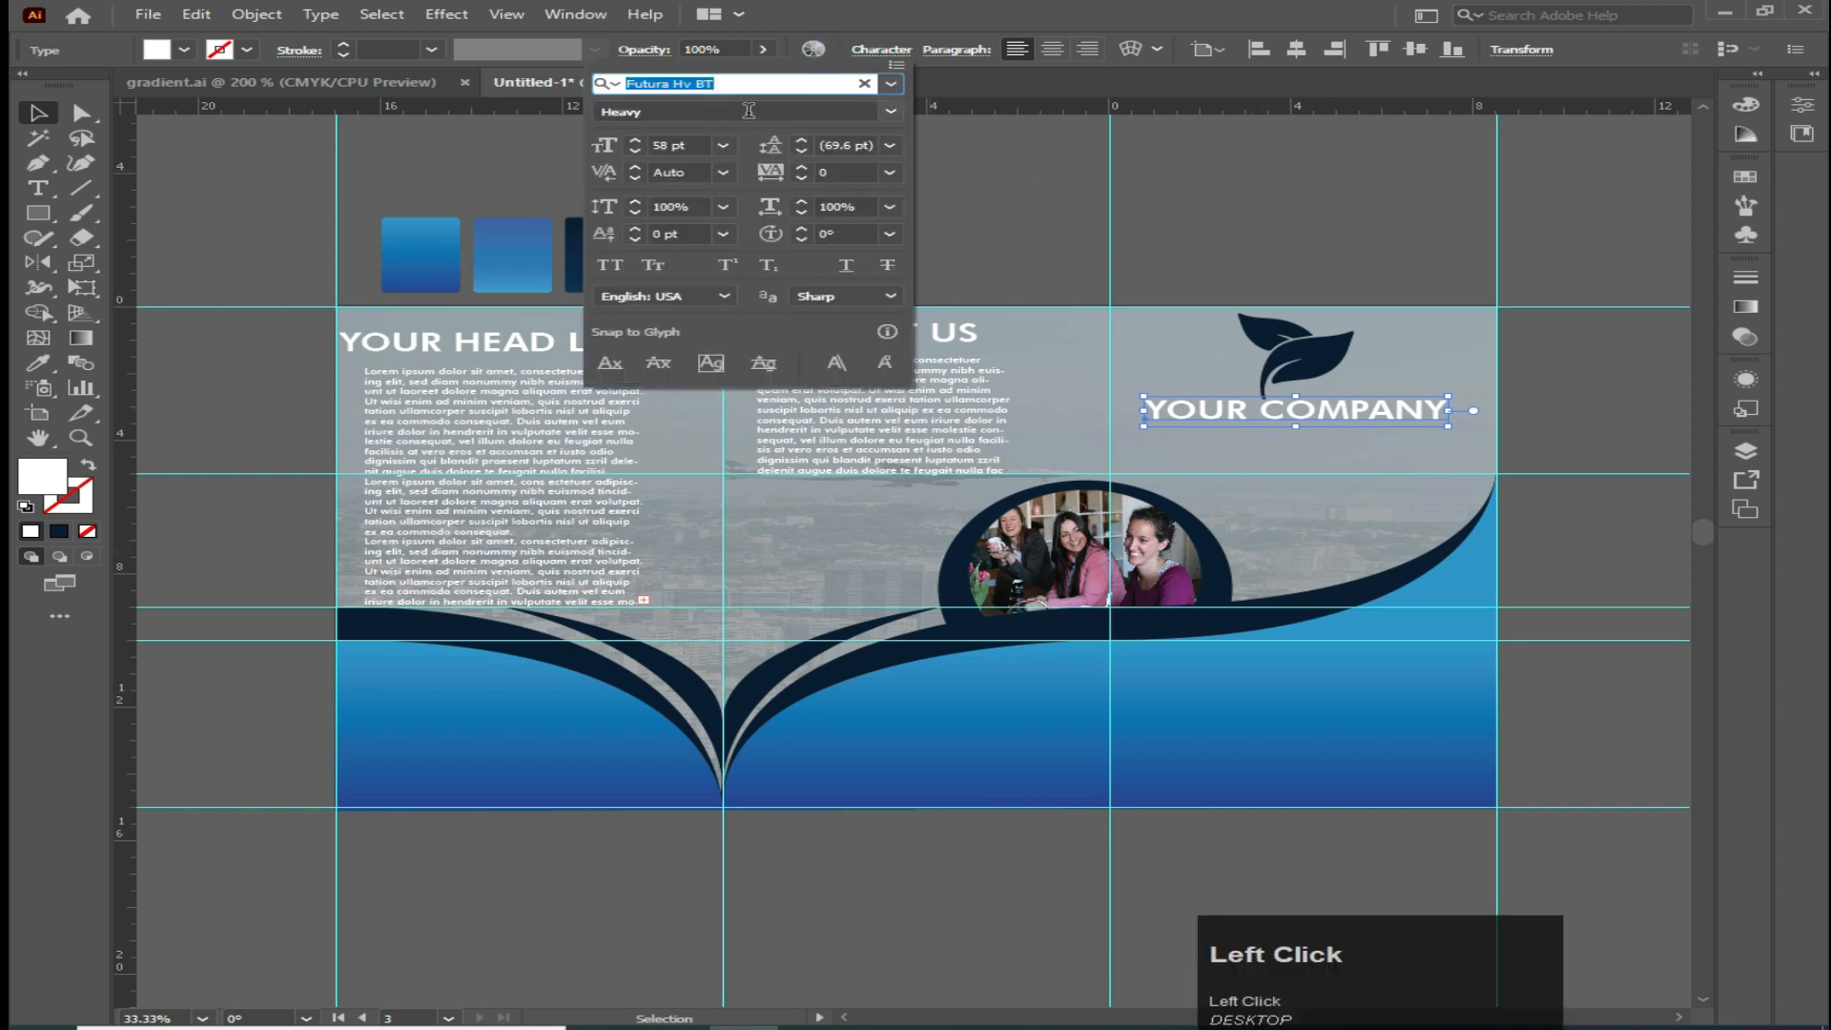
click(635, 152)
click(635, 151)
click(635, 152)
click(635, 152)
click(635, 152)
click(635, 152)
click(635, 152)
click(635, 152)
click(635, 152)
click(635, 151)
click(635, 151)
click(146, 155)
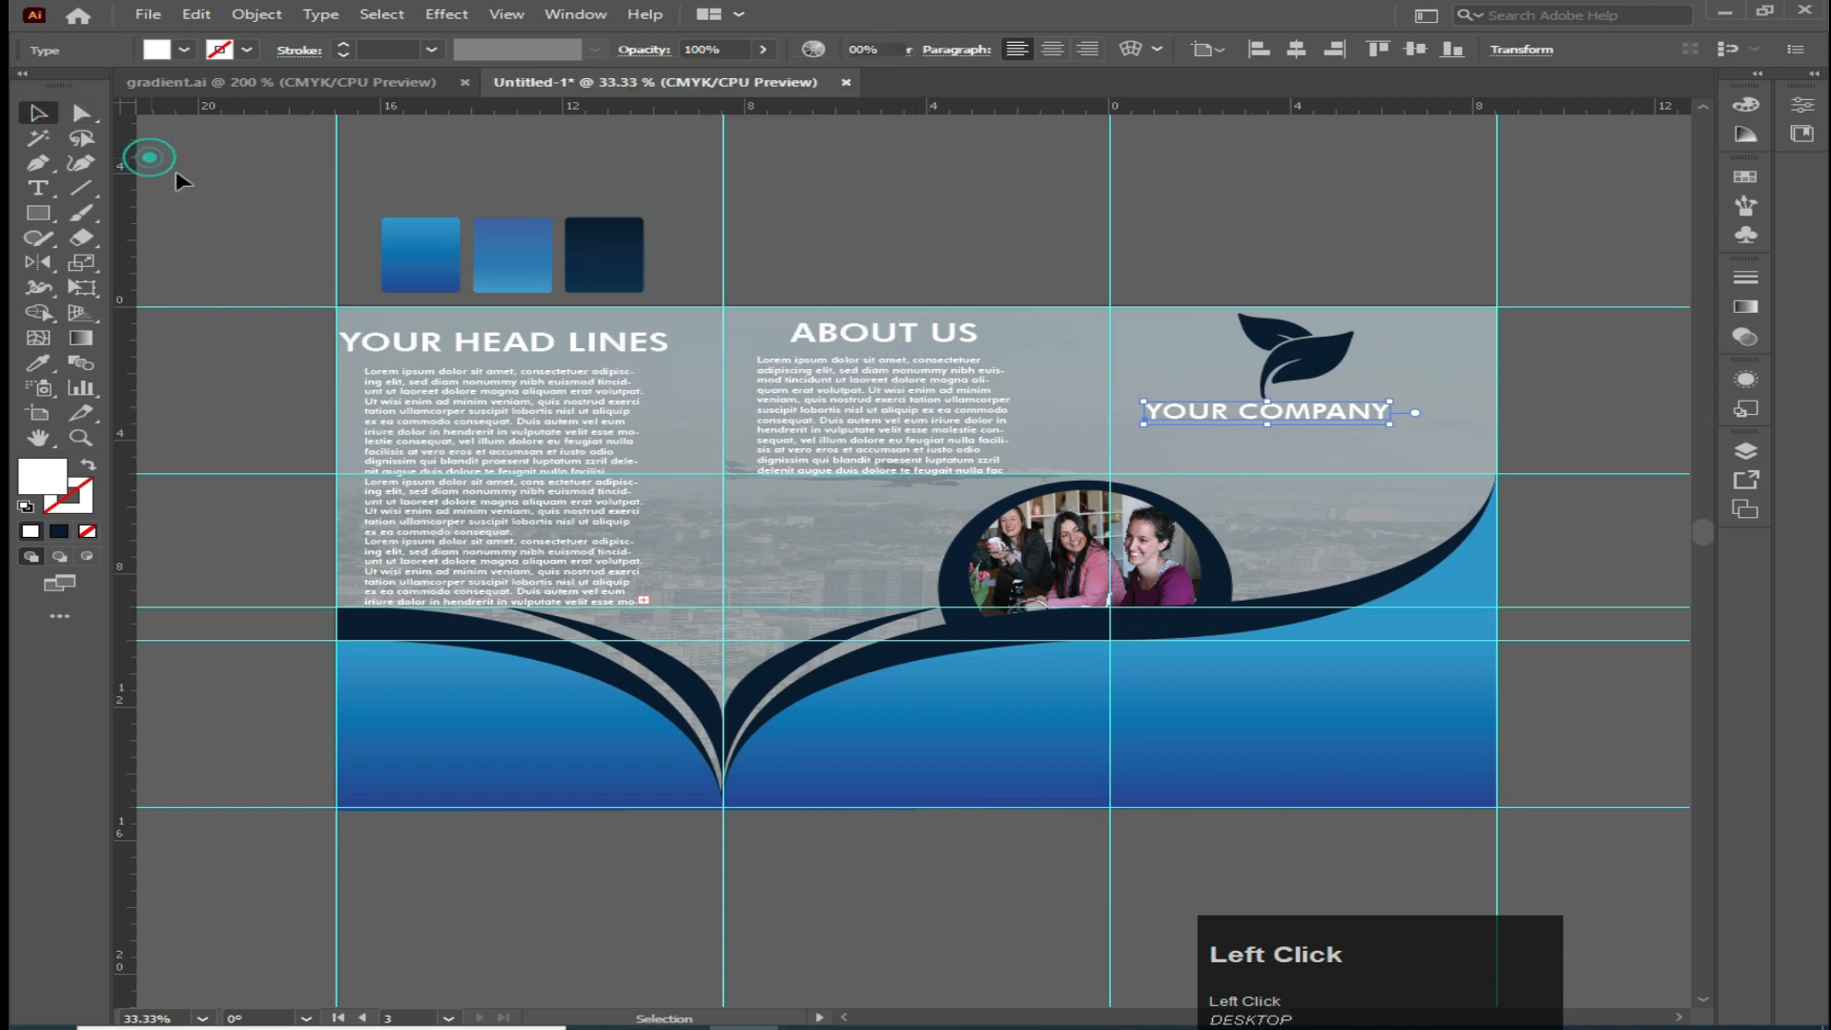
Color the leaf icon white by sampling the company name with the Eyedropper
click(1330, 356)
click(38, 362)
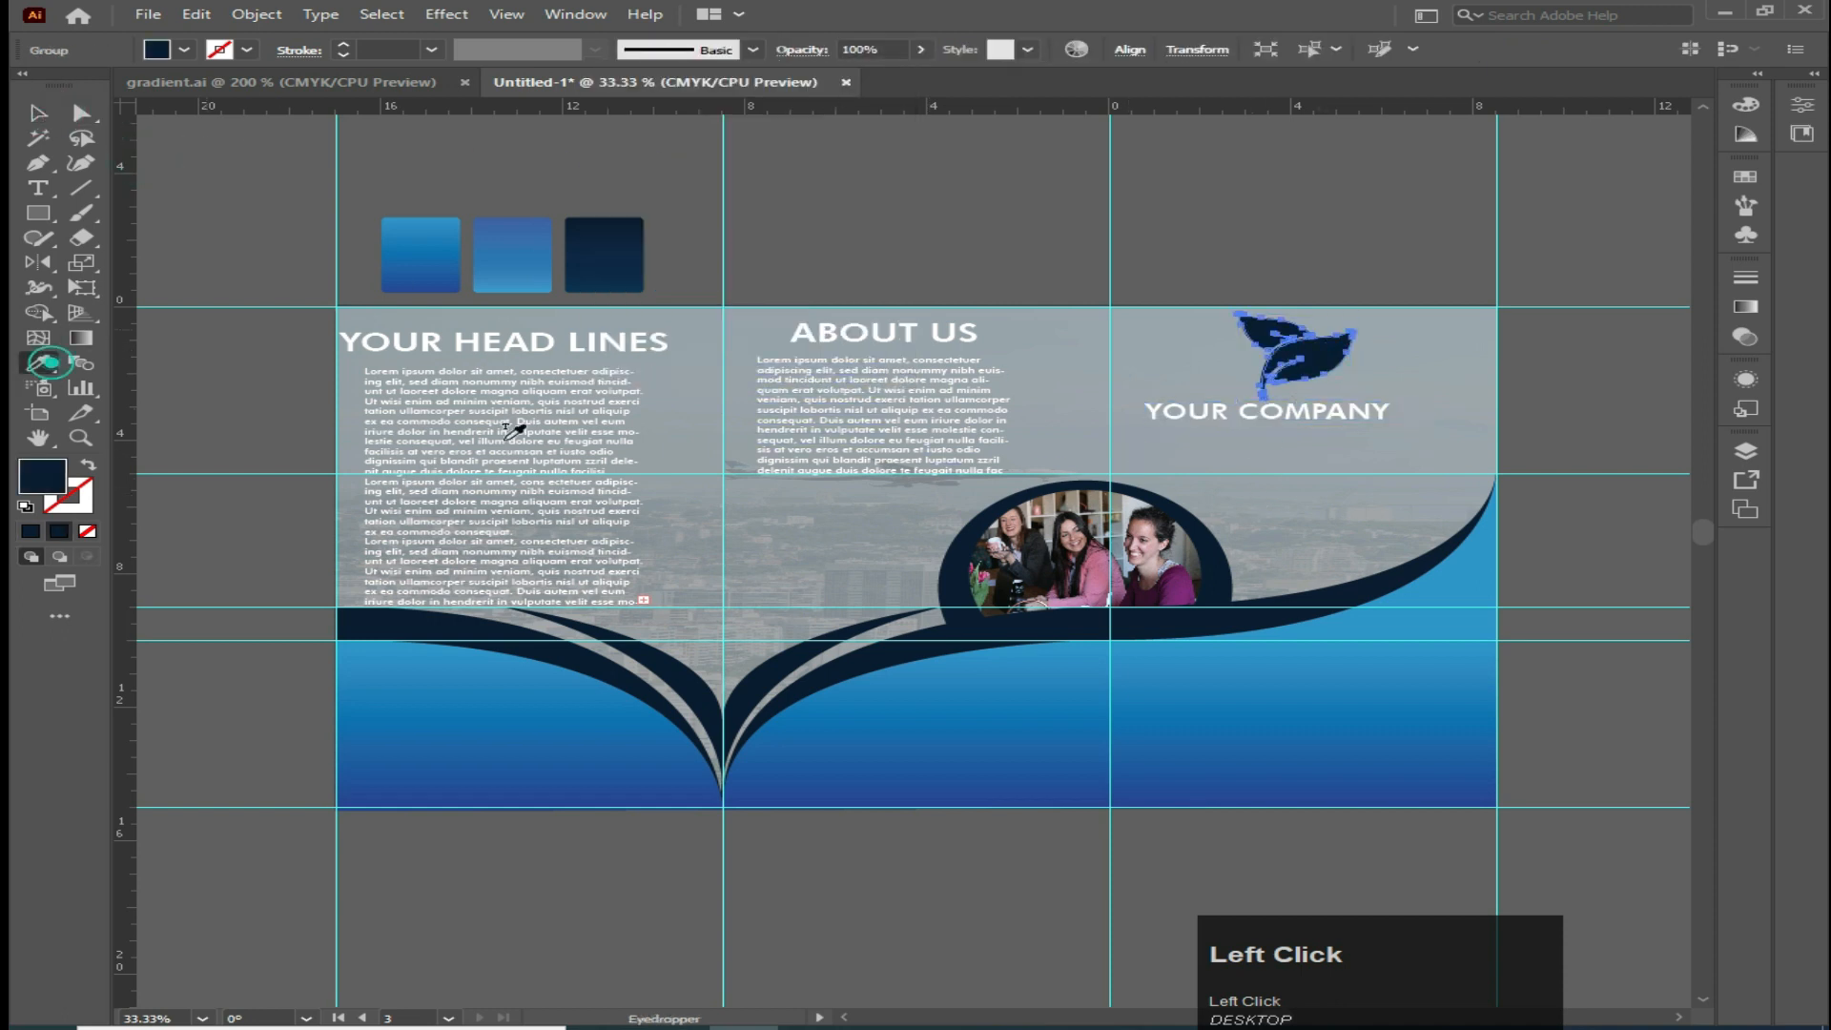
click(1153, 408)
key(v)
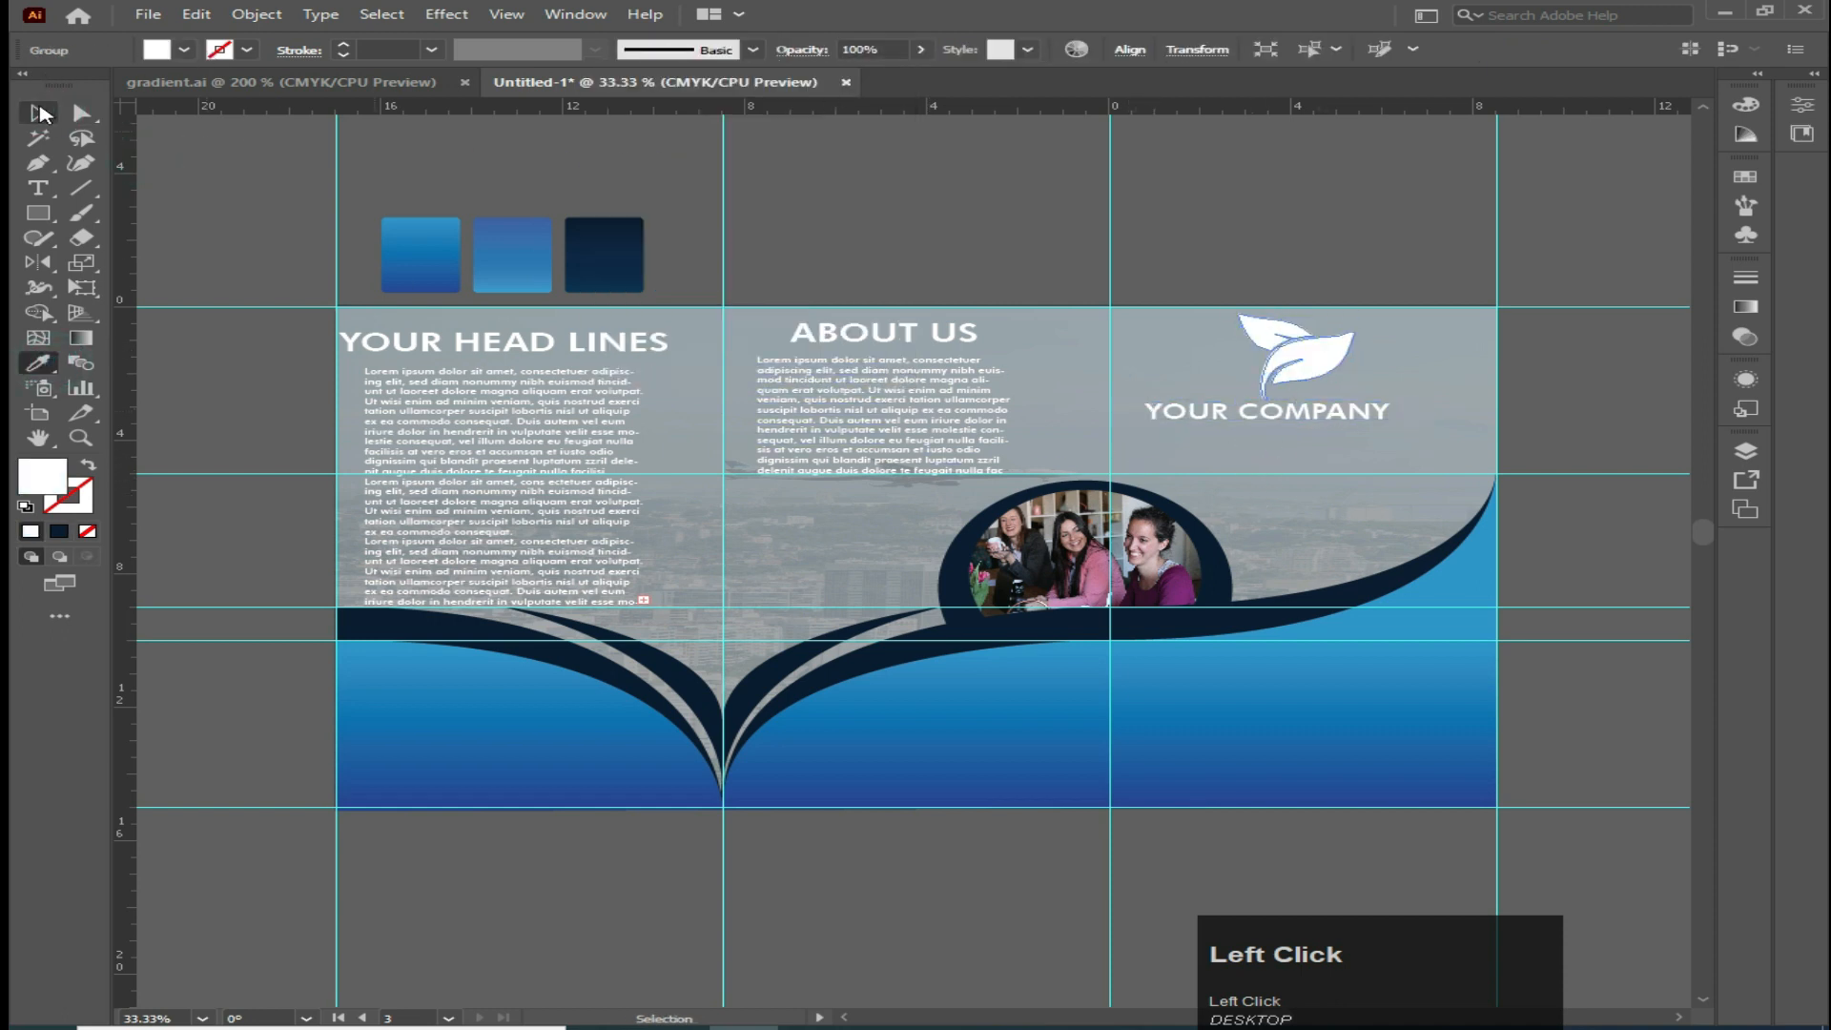
click(191, 171)
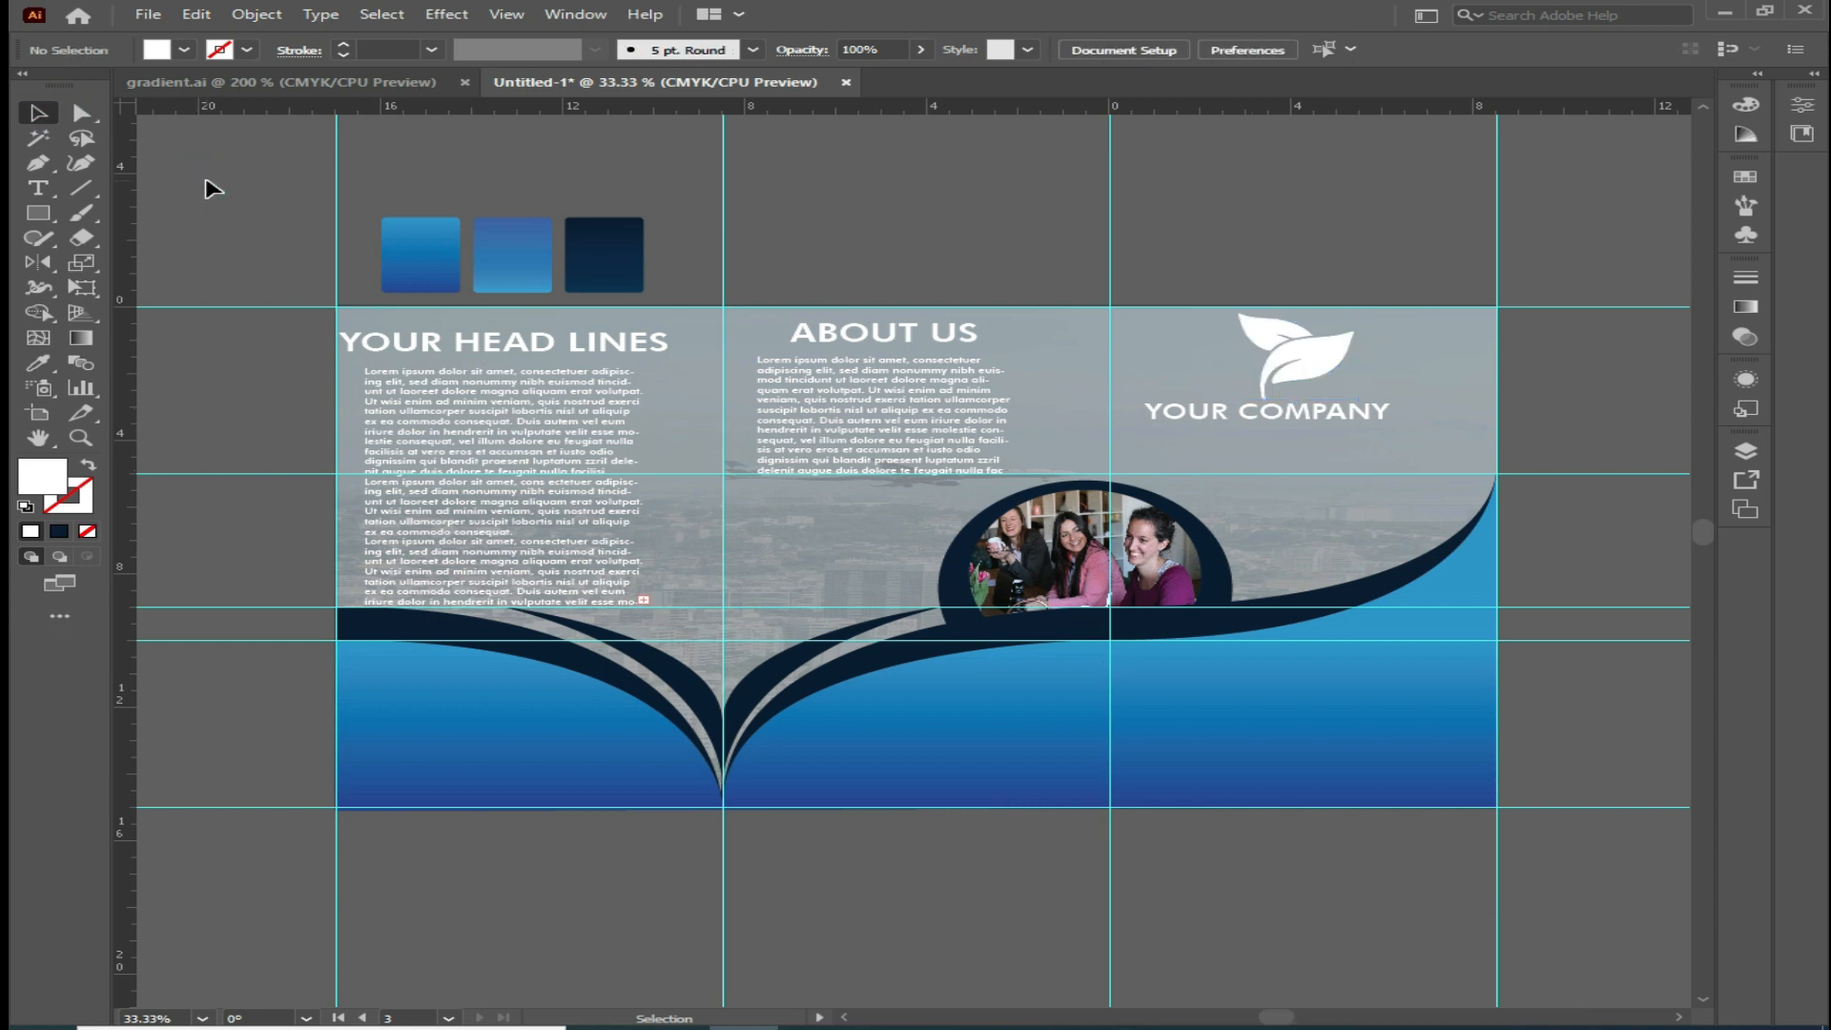
Add the point text 'contact us' at the bottom of the first panel
click(38, 188)
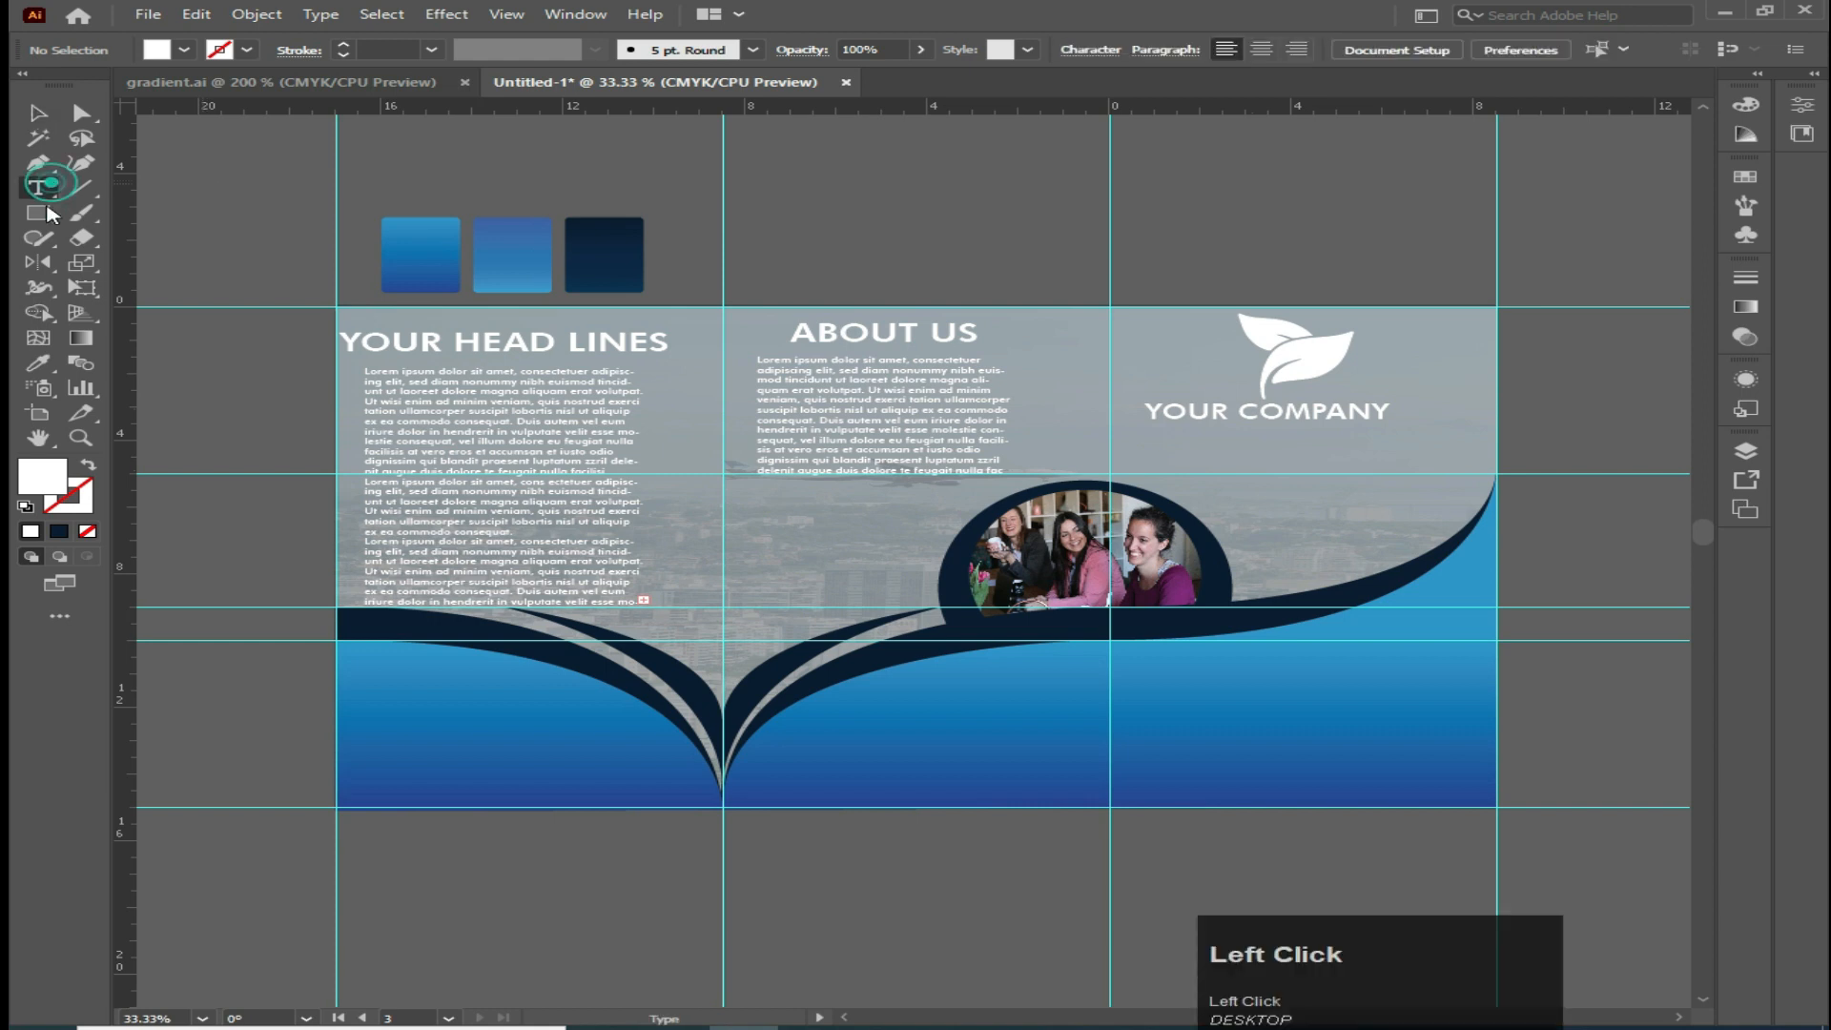
click(373, 673)
text(co)
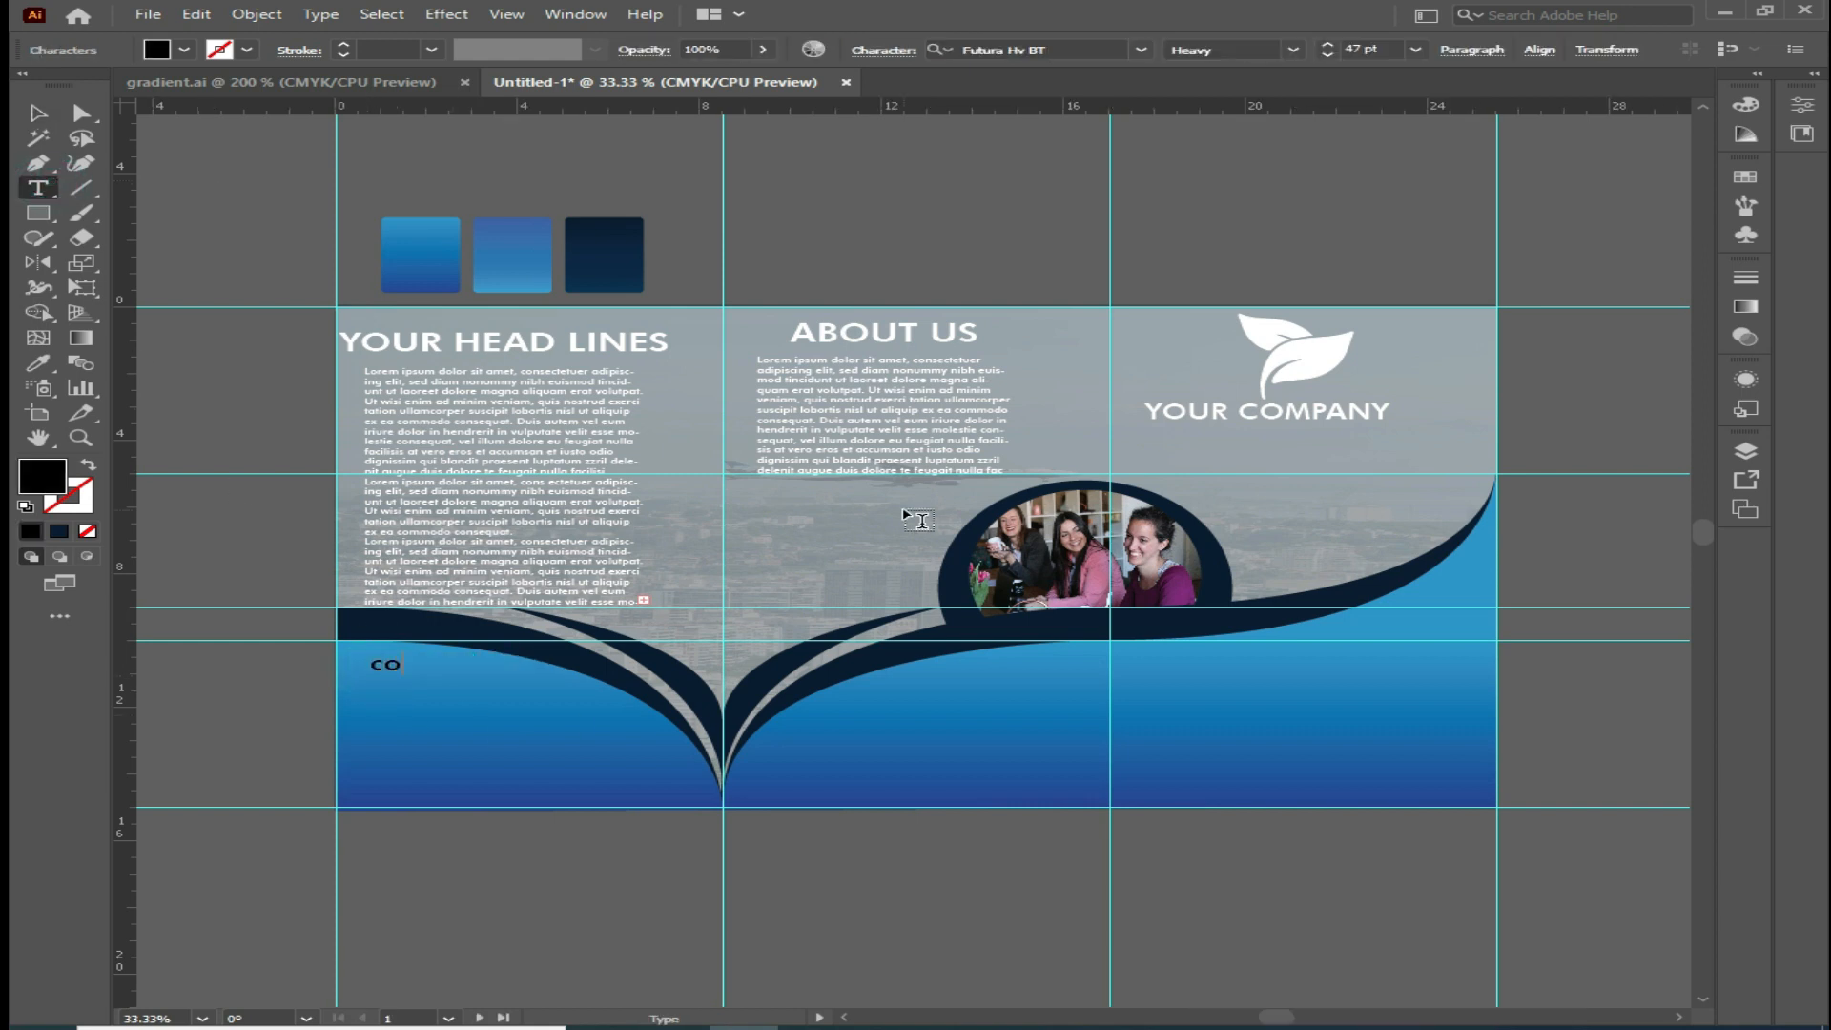
text(ntact us)
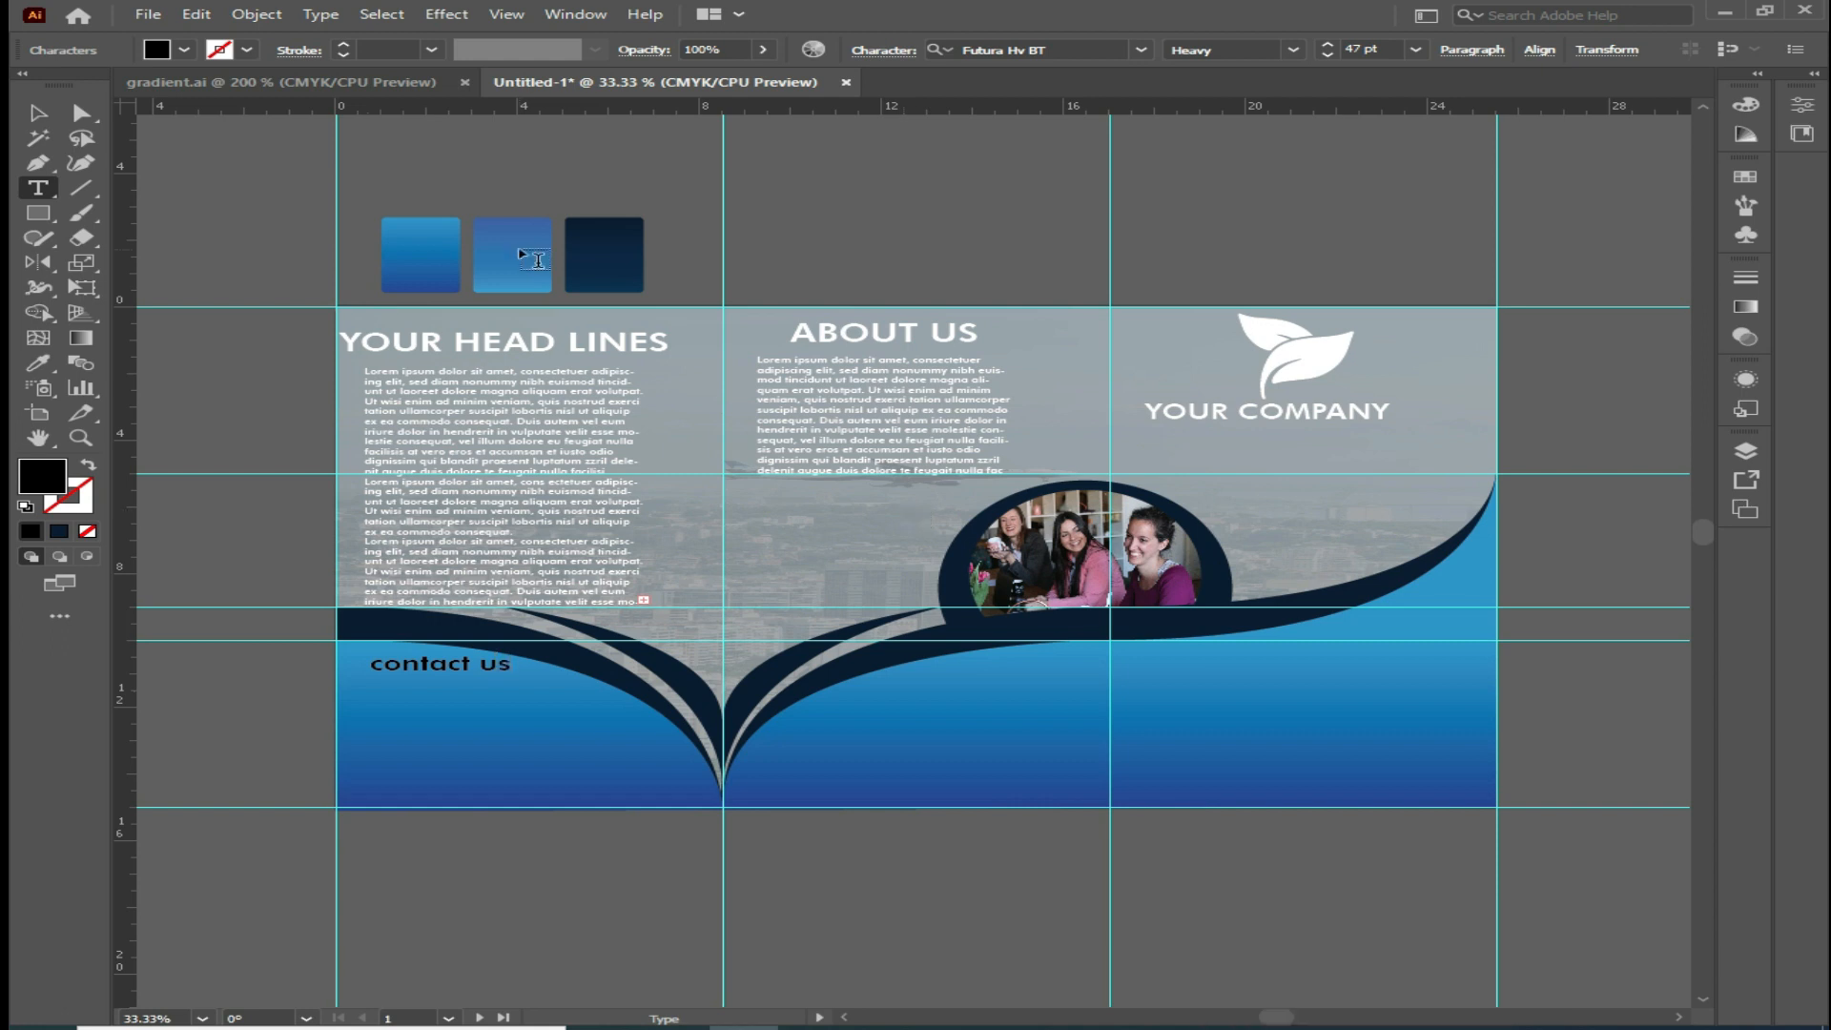
Style 'contact us' like the 'YOUR HEAD LINES' headline with the Eyedropper and shift it slightly lower
click(38, 112)
click(38, 363)
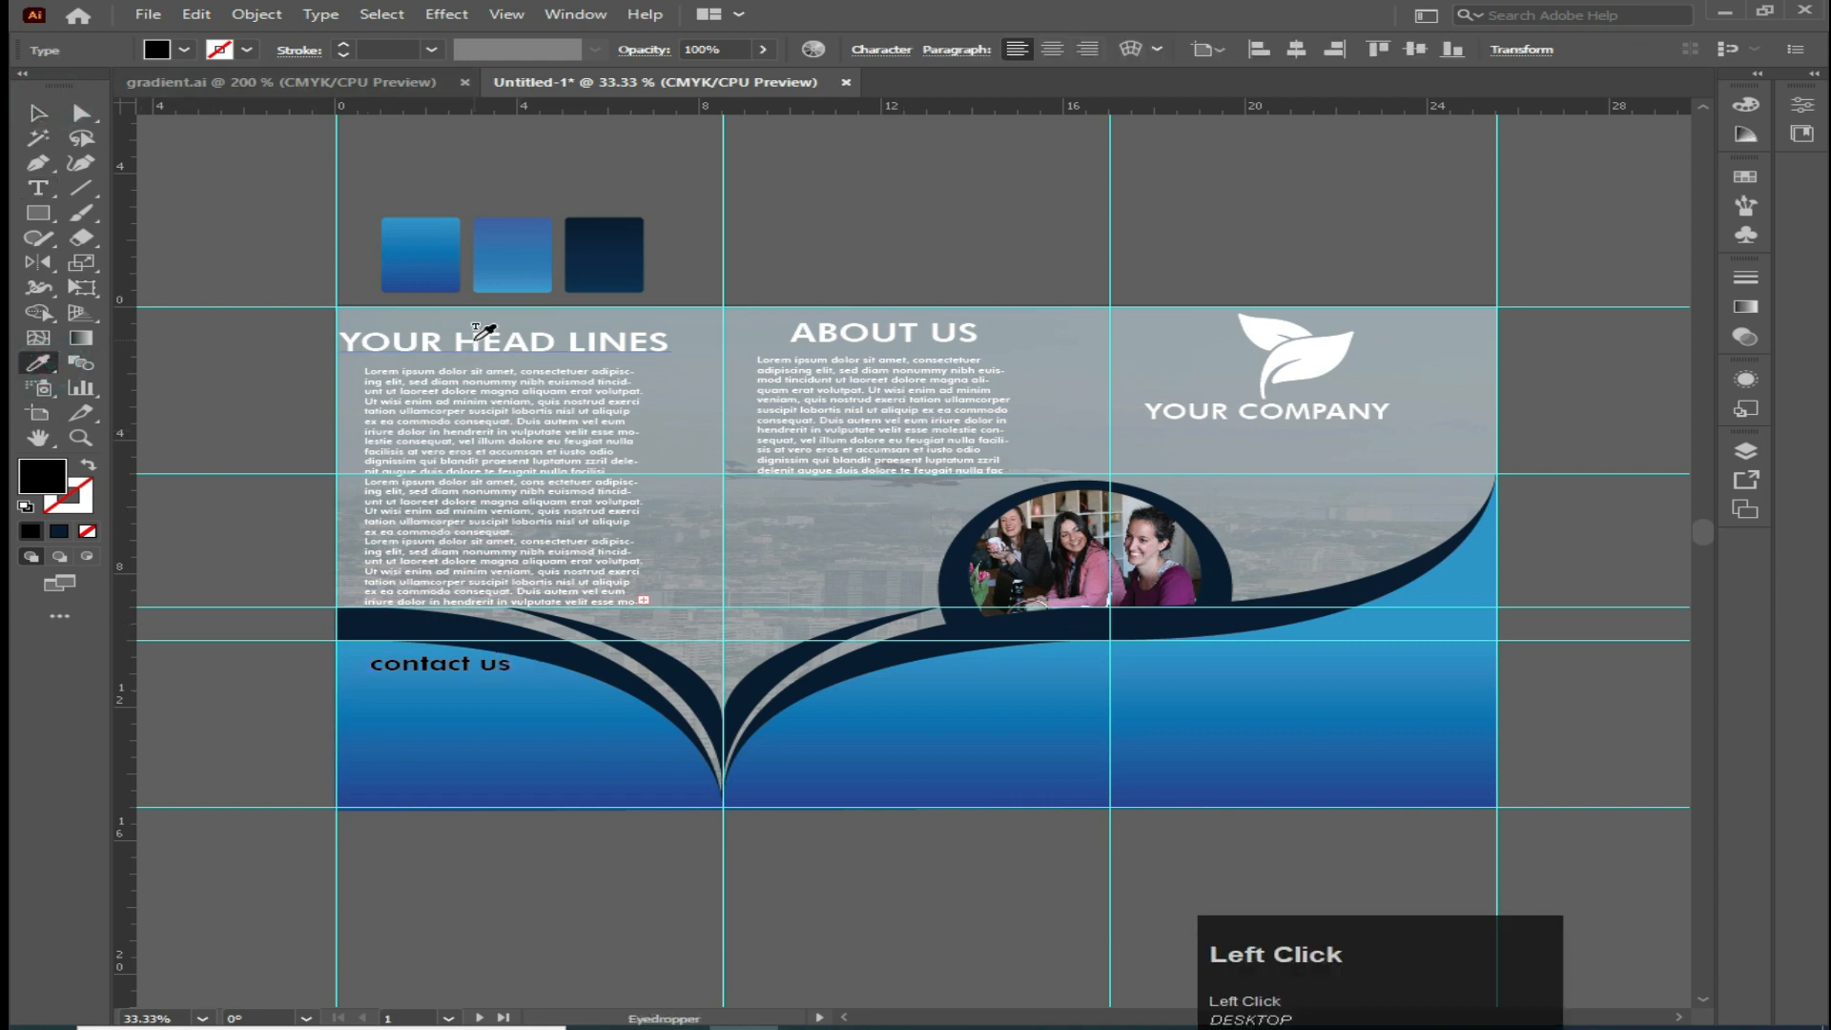
click(484, 334)
click(39, 112)
drag(420, 672, 410, 688)
click(560, 854)
Add the point text 'FOLLOW US' in the lower area of the middle panel
key(t)
click(855, 711)
key(Caps_Lock)
text(FOLLOW US)
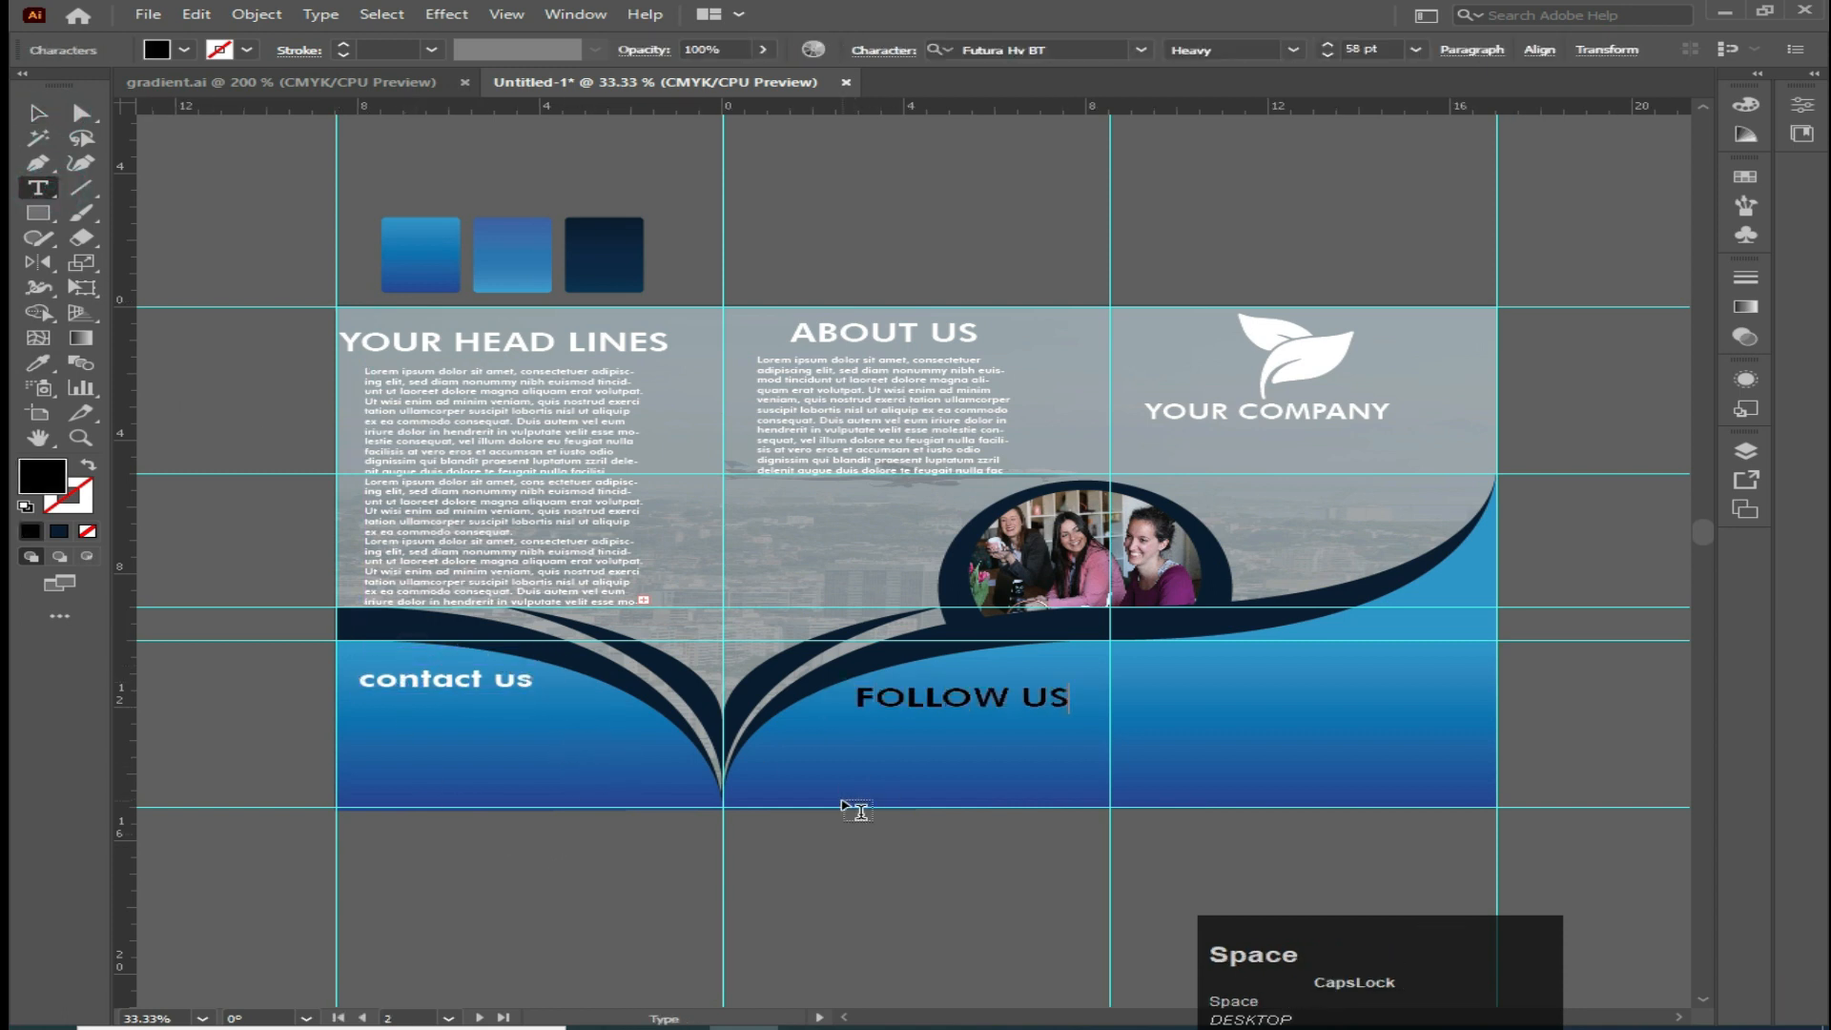
Match 'FOLLOW US' to the headline style by sampling 'YOUR HEAD LINES' with the Eyedropper
click(38, 114)
click(38, 364)
key(Caps_Lock)
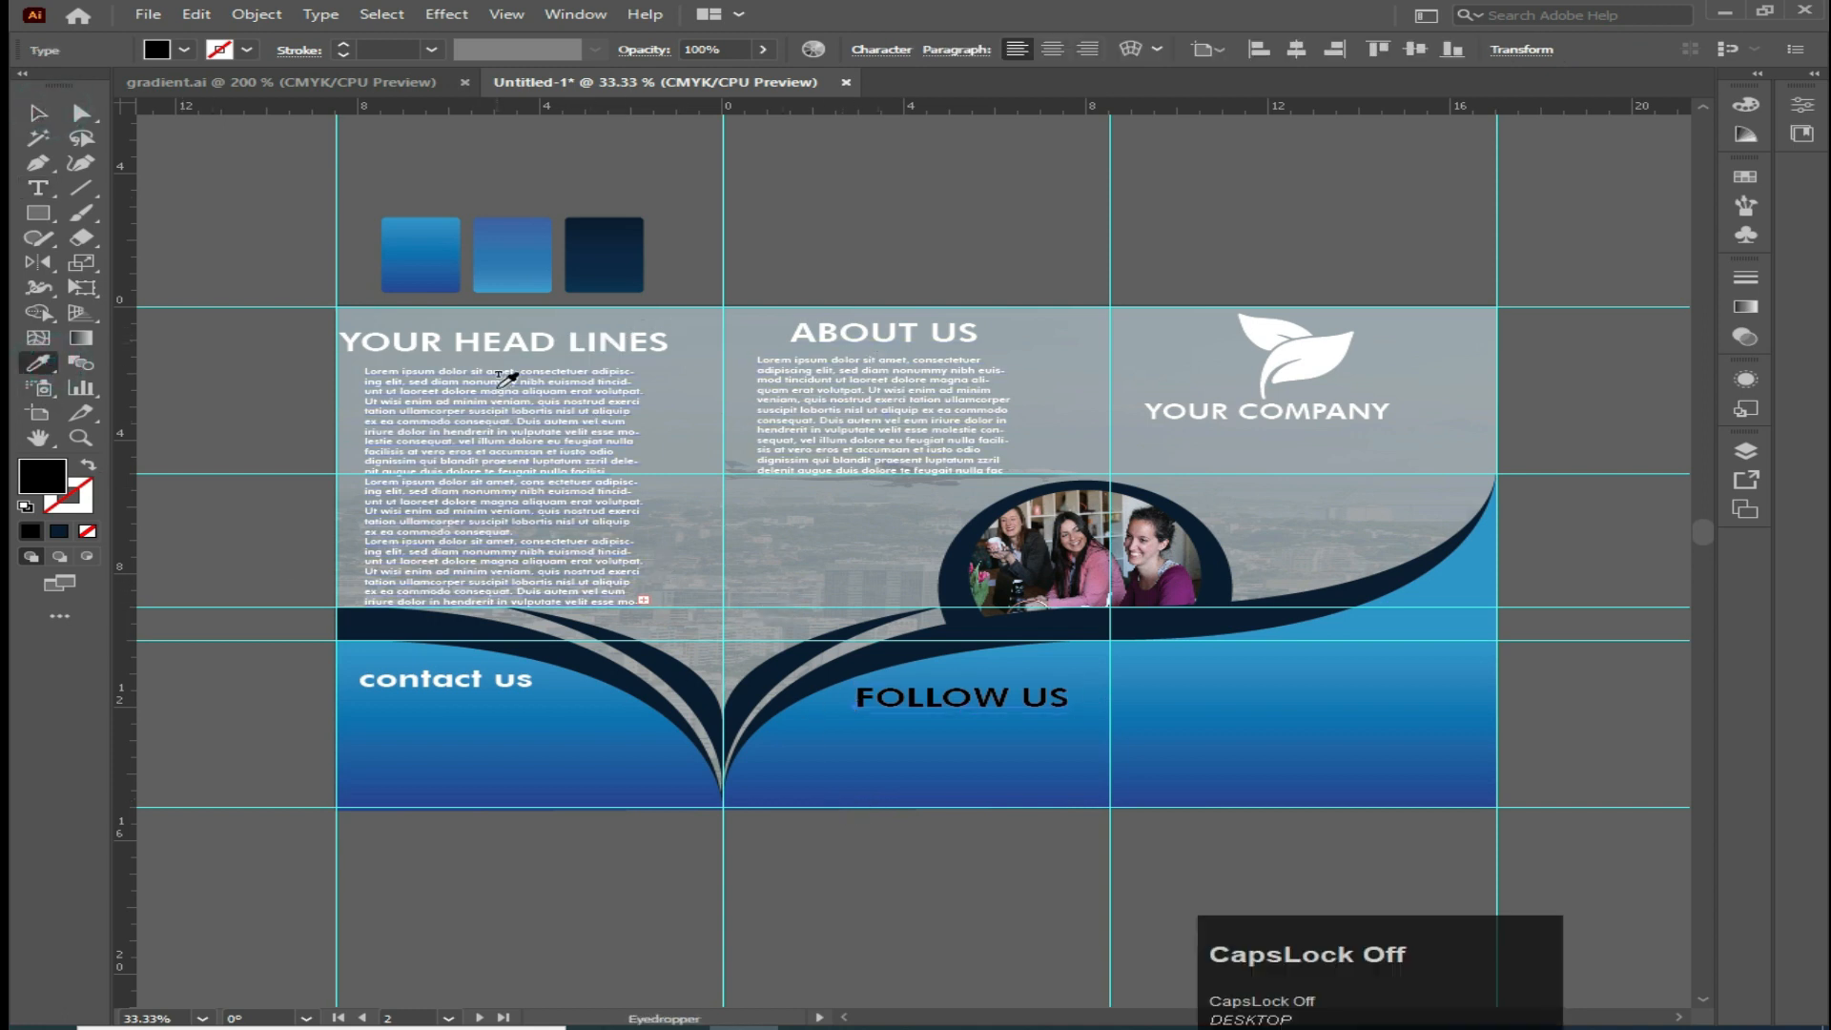
click(502, 335)
click(38, 113)
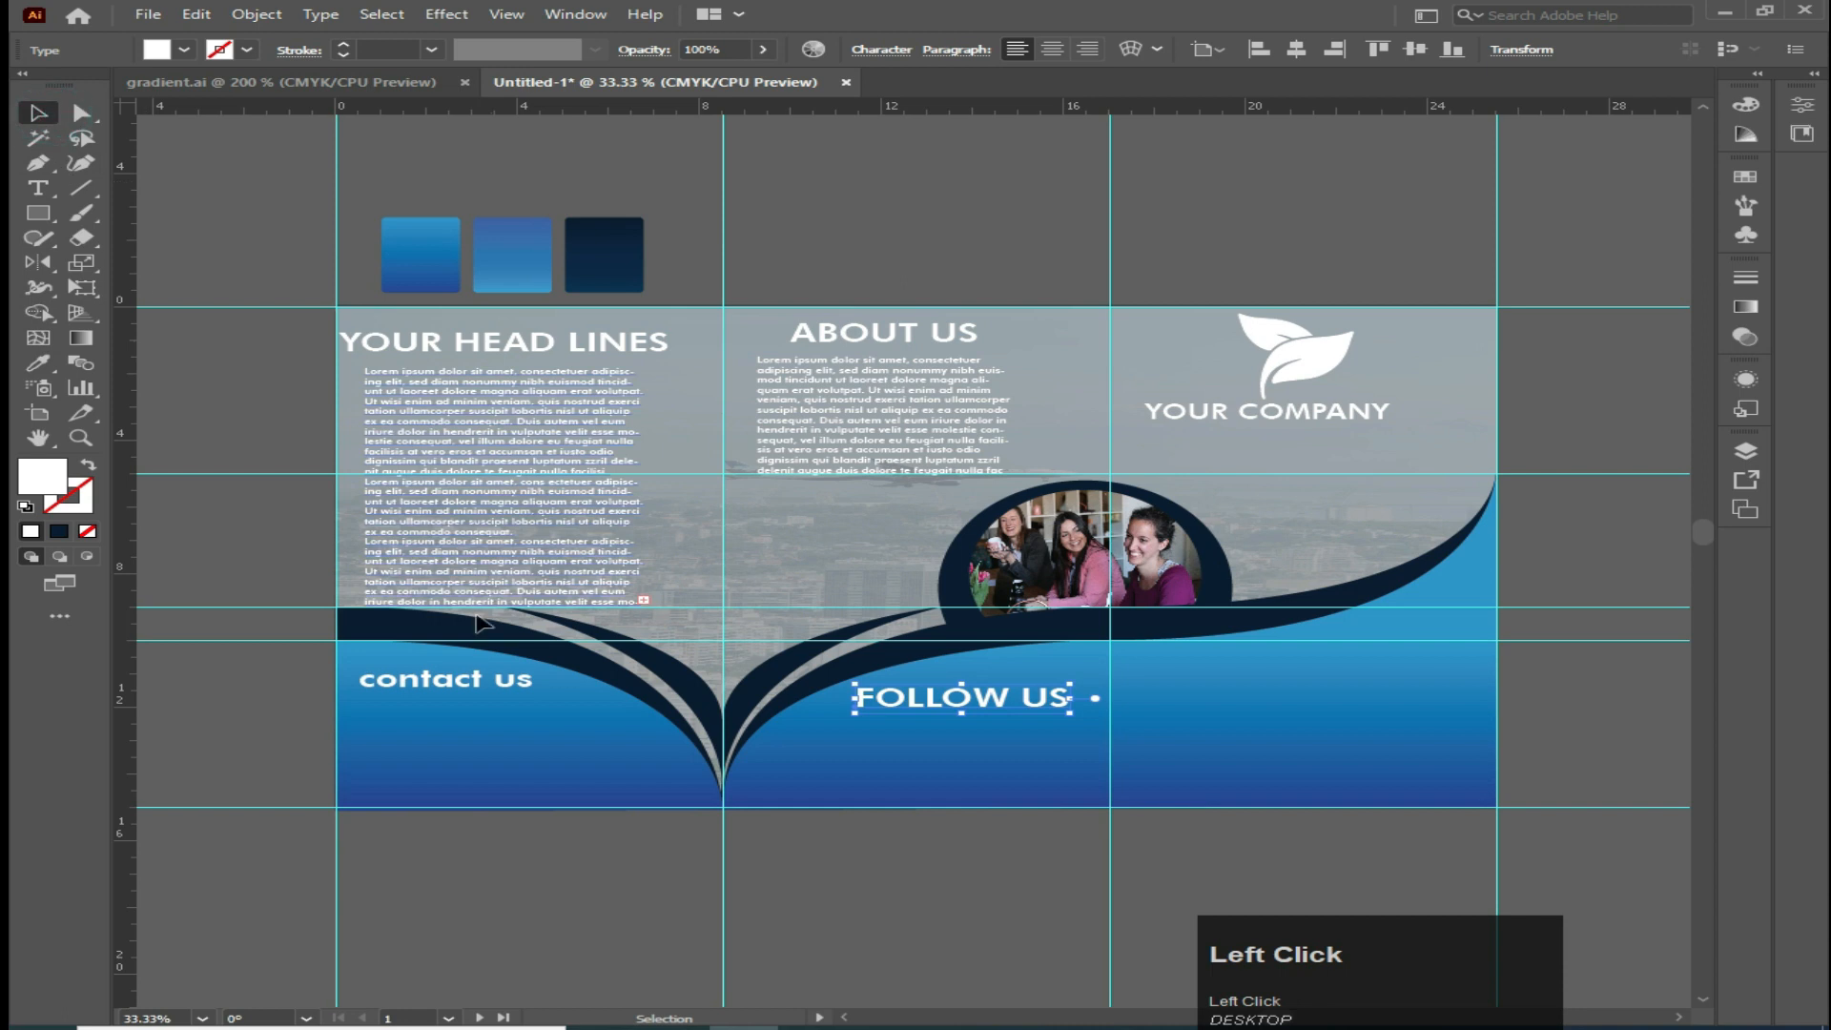
Retype the first panel's 'contact us' text in capitals as 'CONTACT US'
click(53, 194)
drag(365, 678, 560, 695)
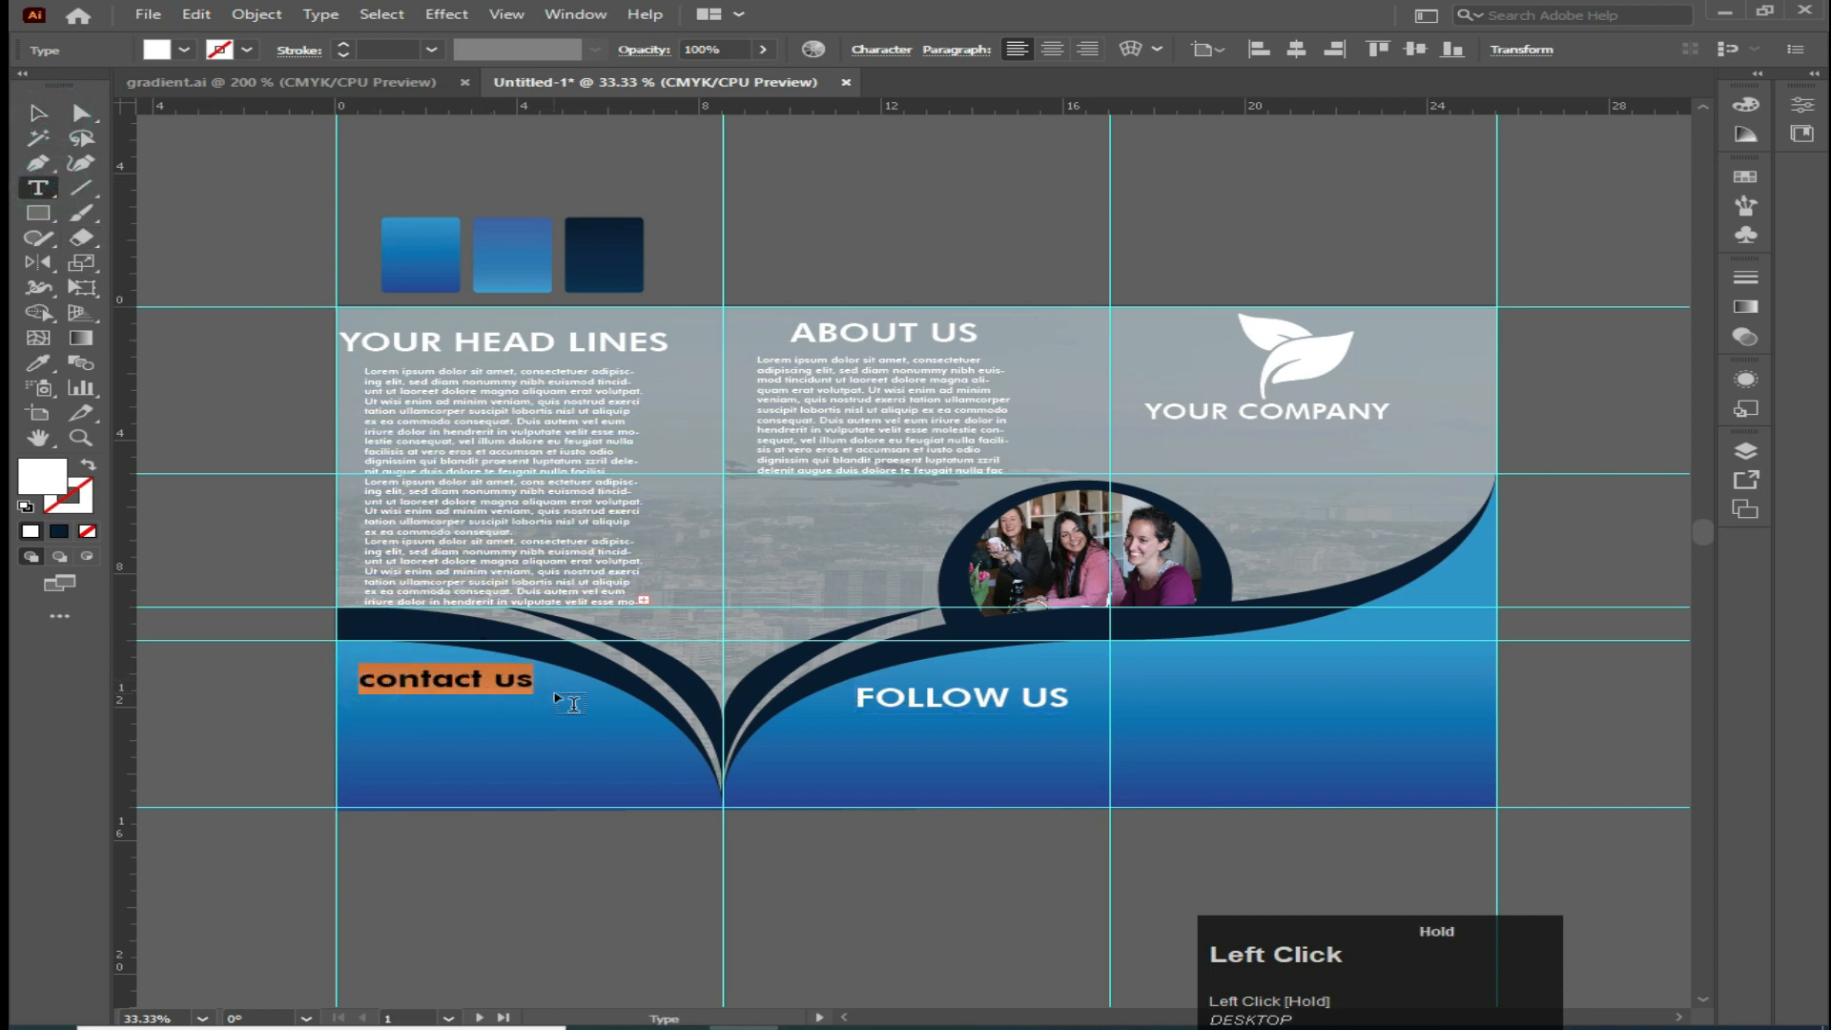
key(Caps_Lock)
text(CONTACT US)
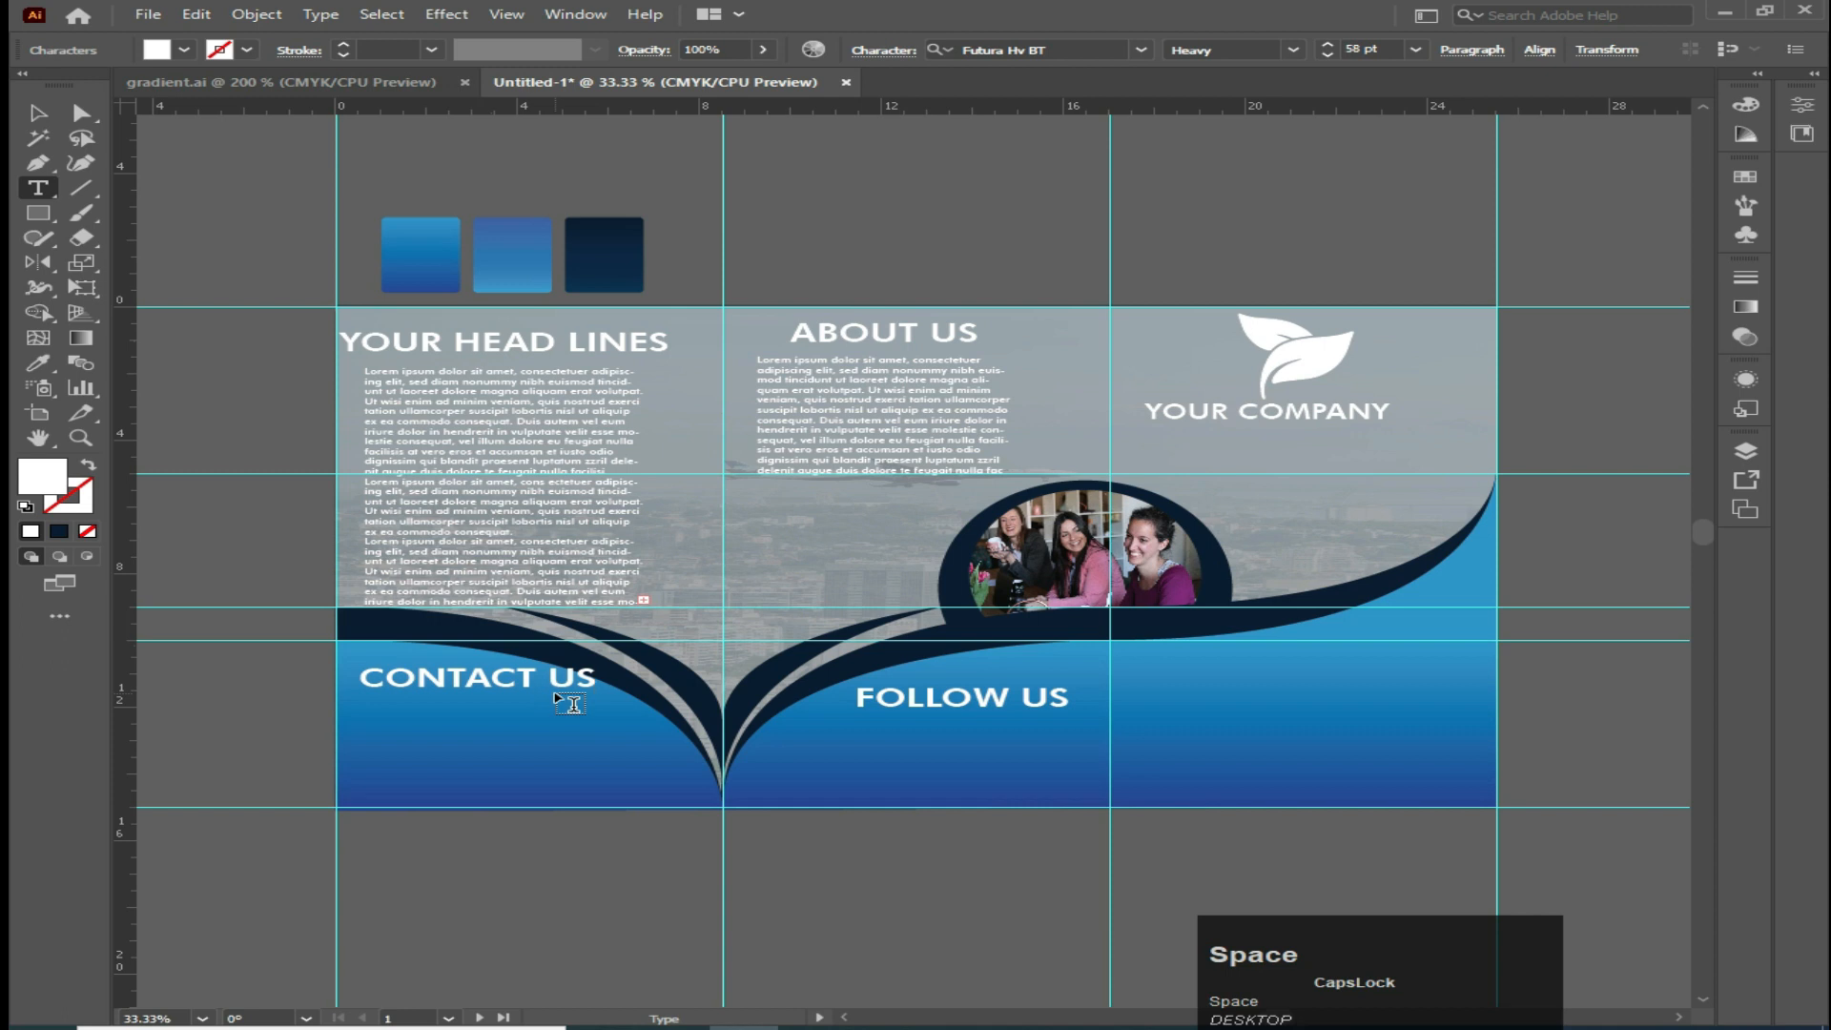
Match 'CONTACT US' to the 'FOLLOW US' style using the Eyedropper
click(38, 112)
click(39, 362)
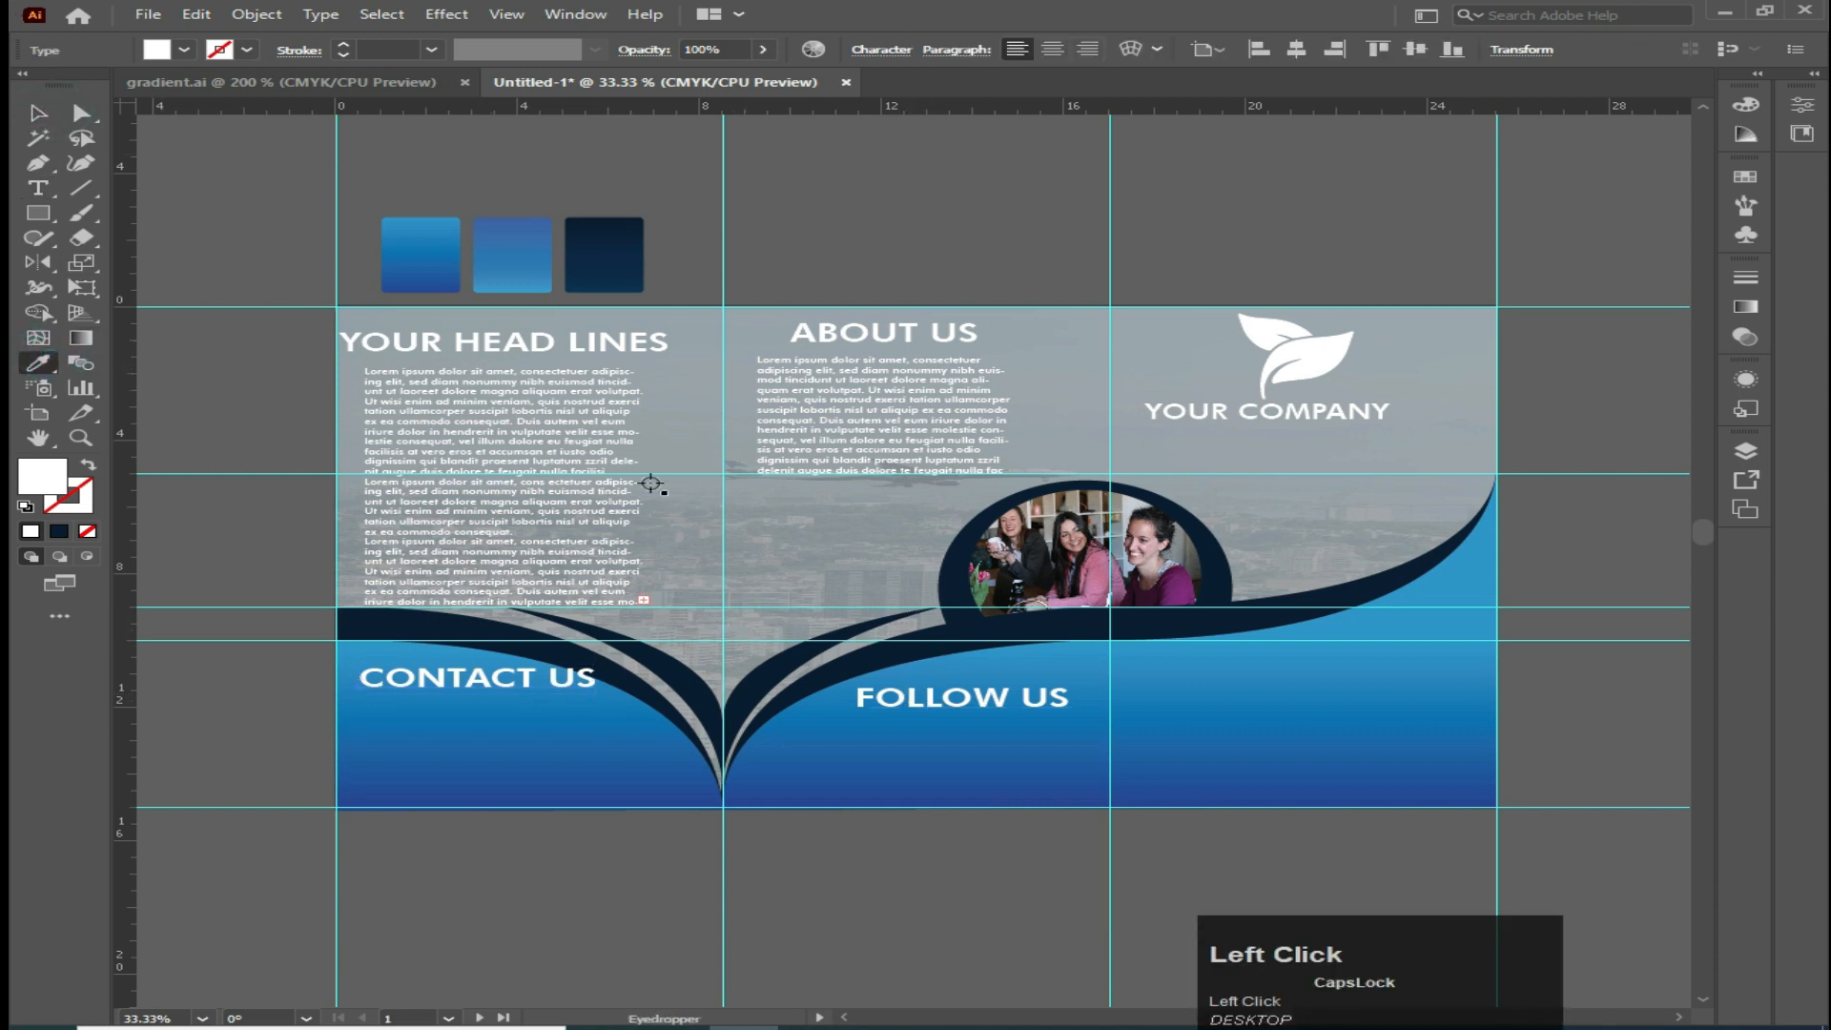
key(Caps_Lock)
click(939, 761)
click(891, 702)
Move 'CONTACT US' down level with 'FOLLOW US'
click(38, 137)
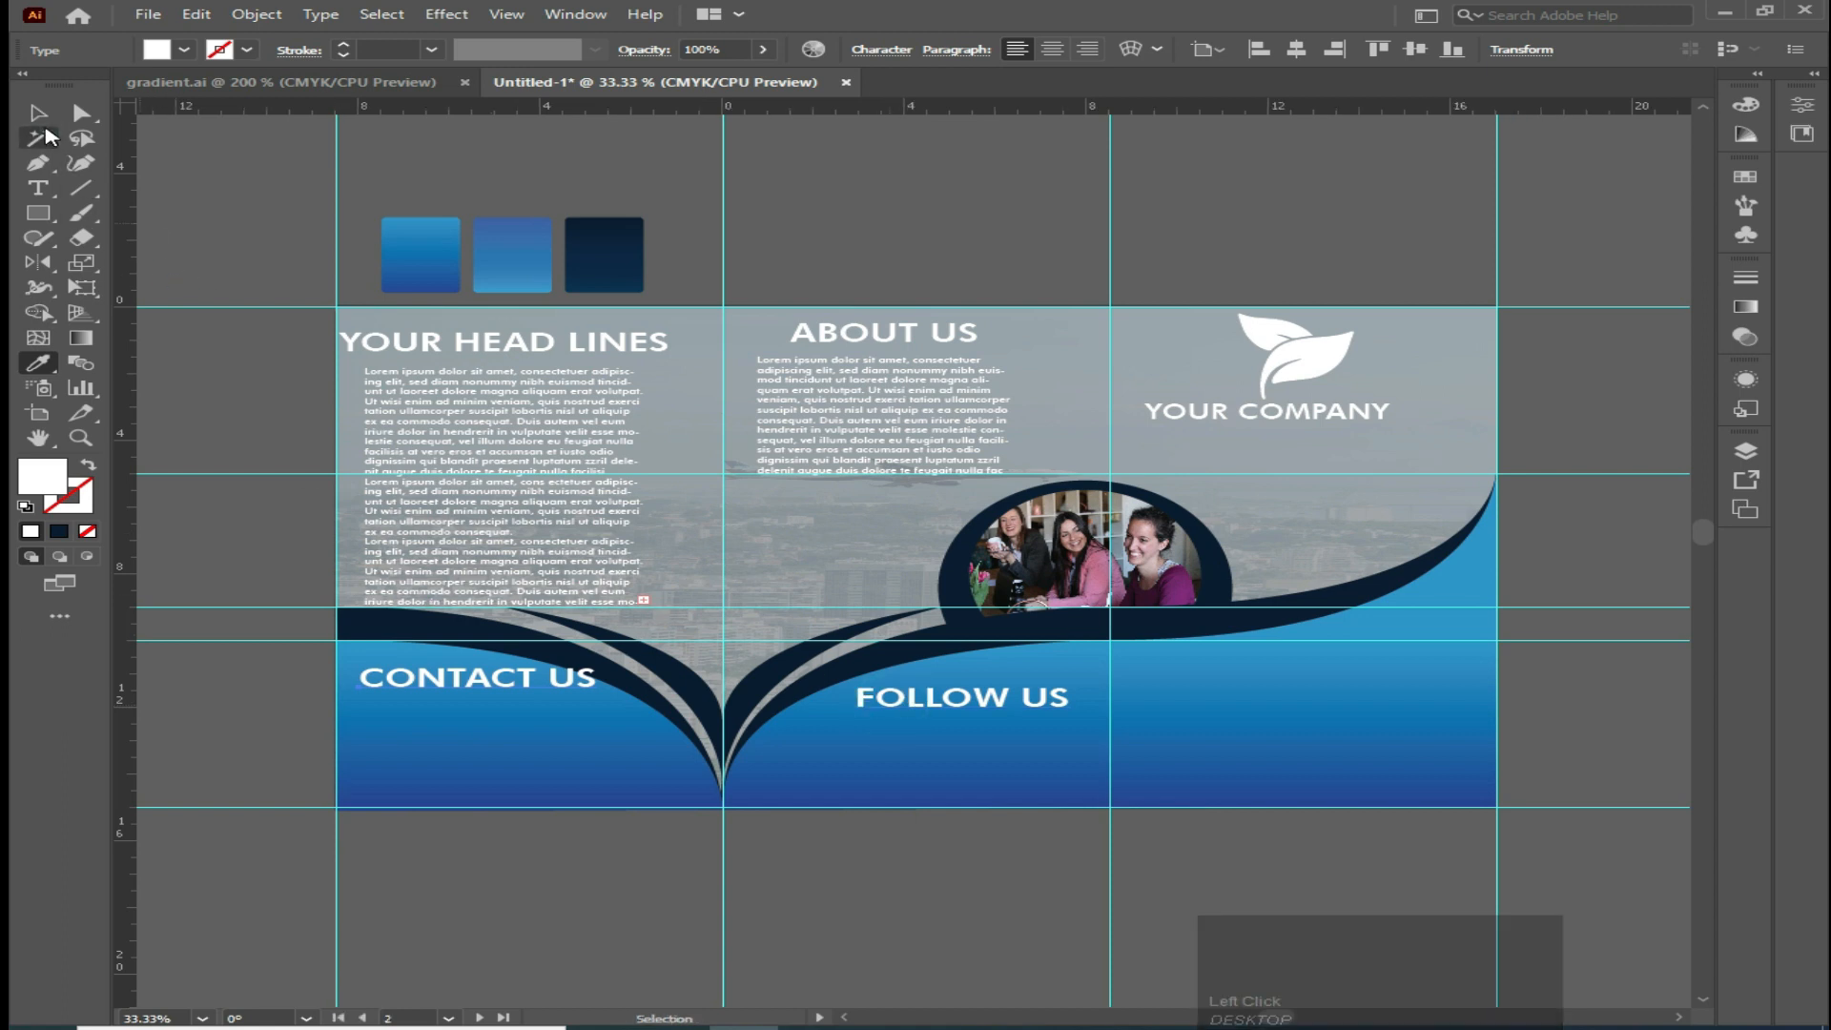
click(38, 112)
drag(461, 679, 451, 706)
key(z)
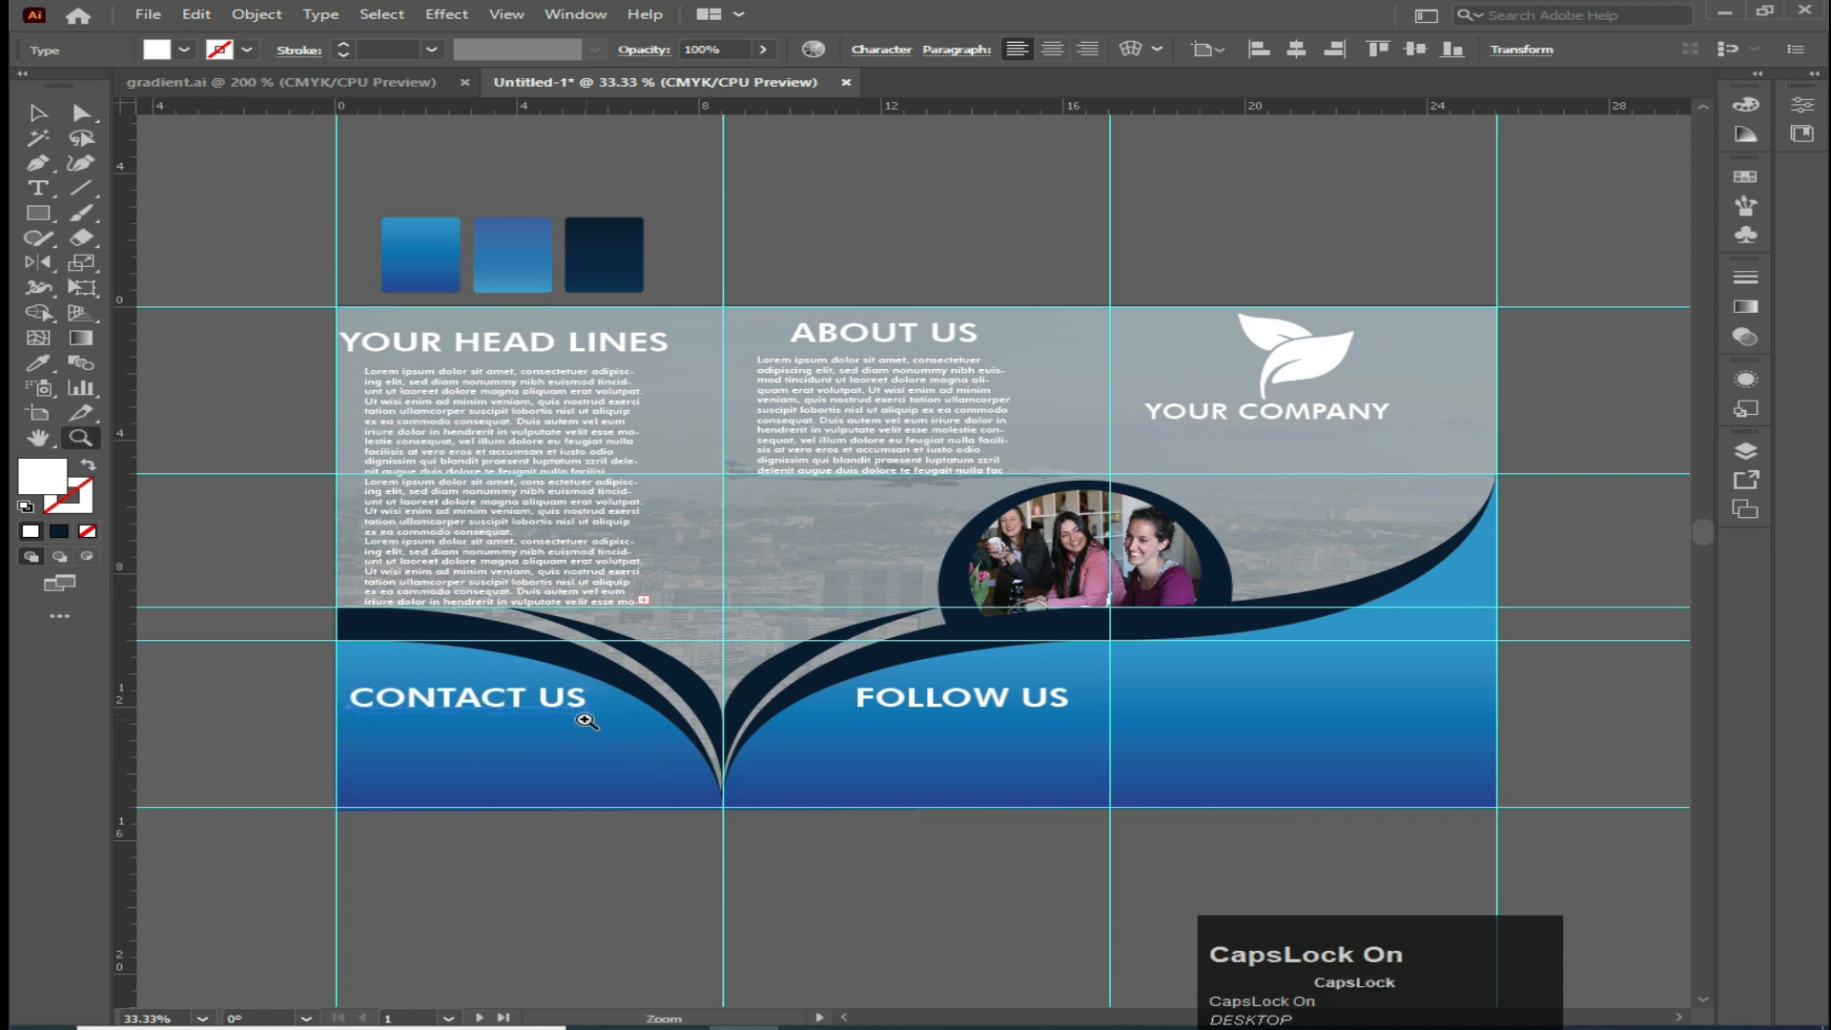
key(v)
key(Caps_Lock)
click(38, 115)
key(Caps_Lock)
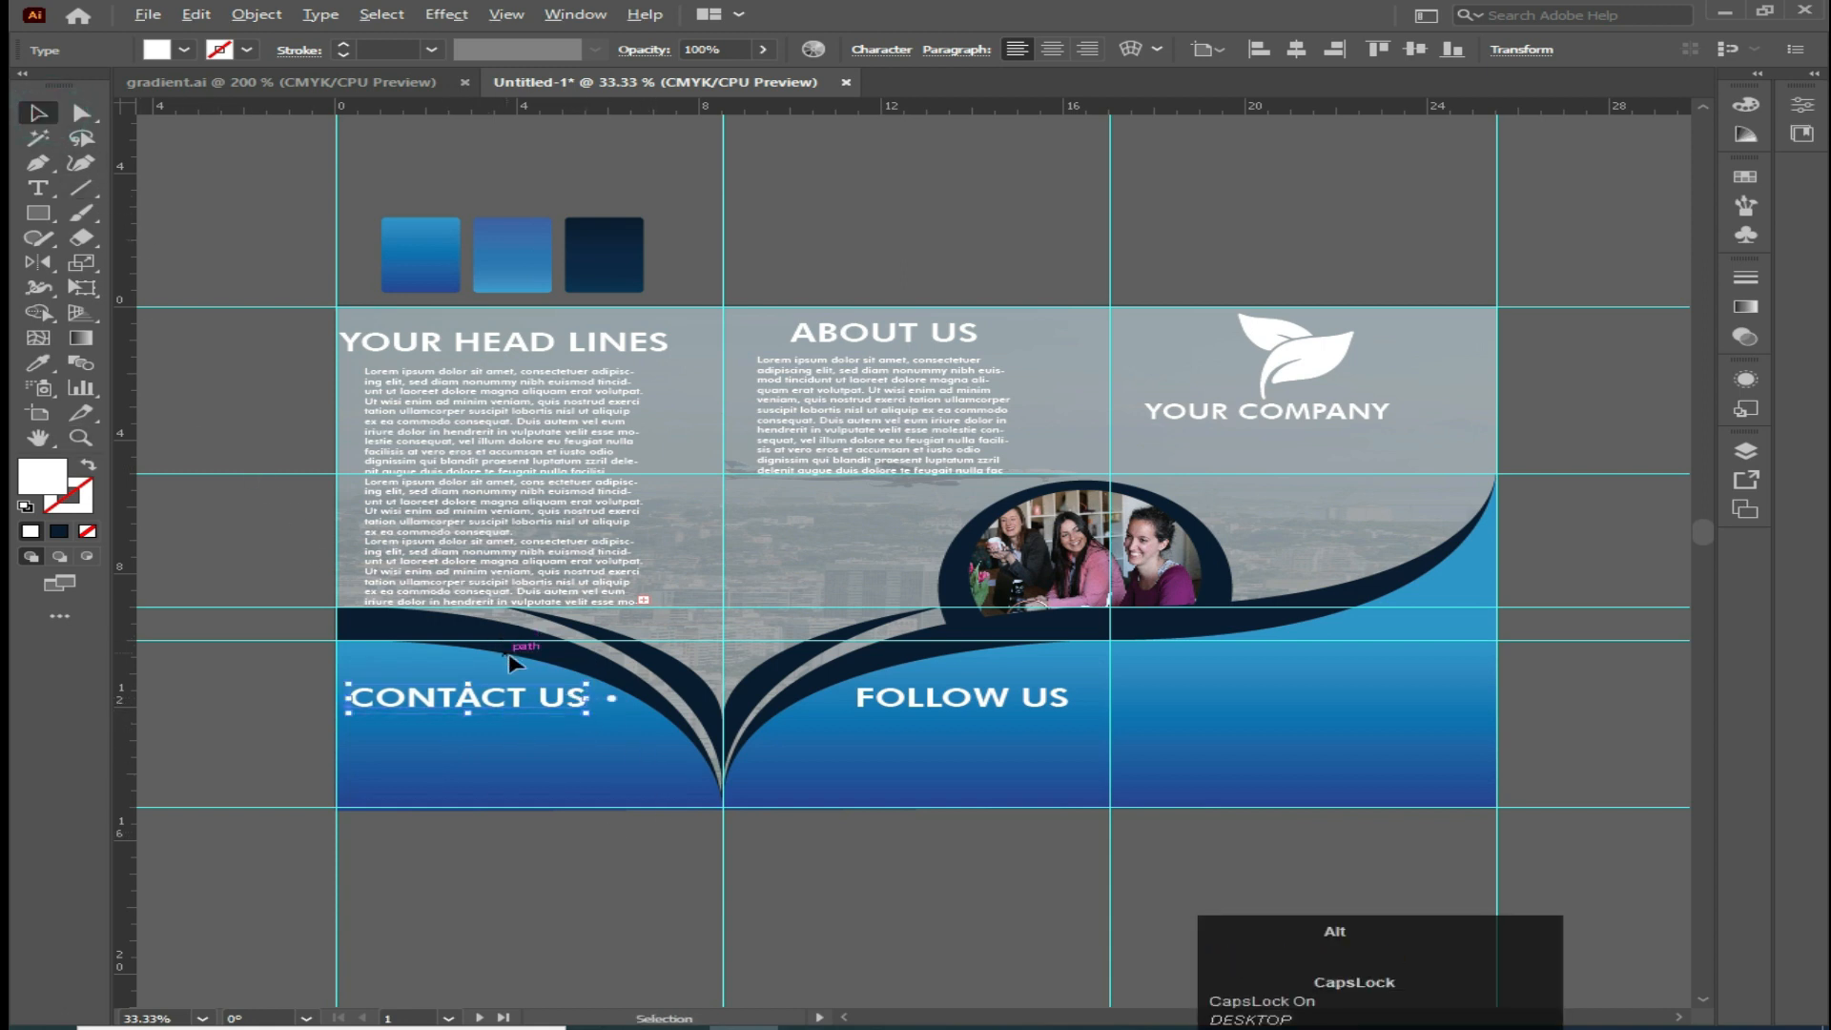
drag(588, 711, 588, 713)
drag(576, 709, 577, 711)
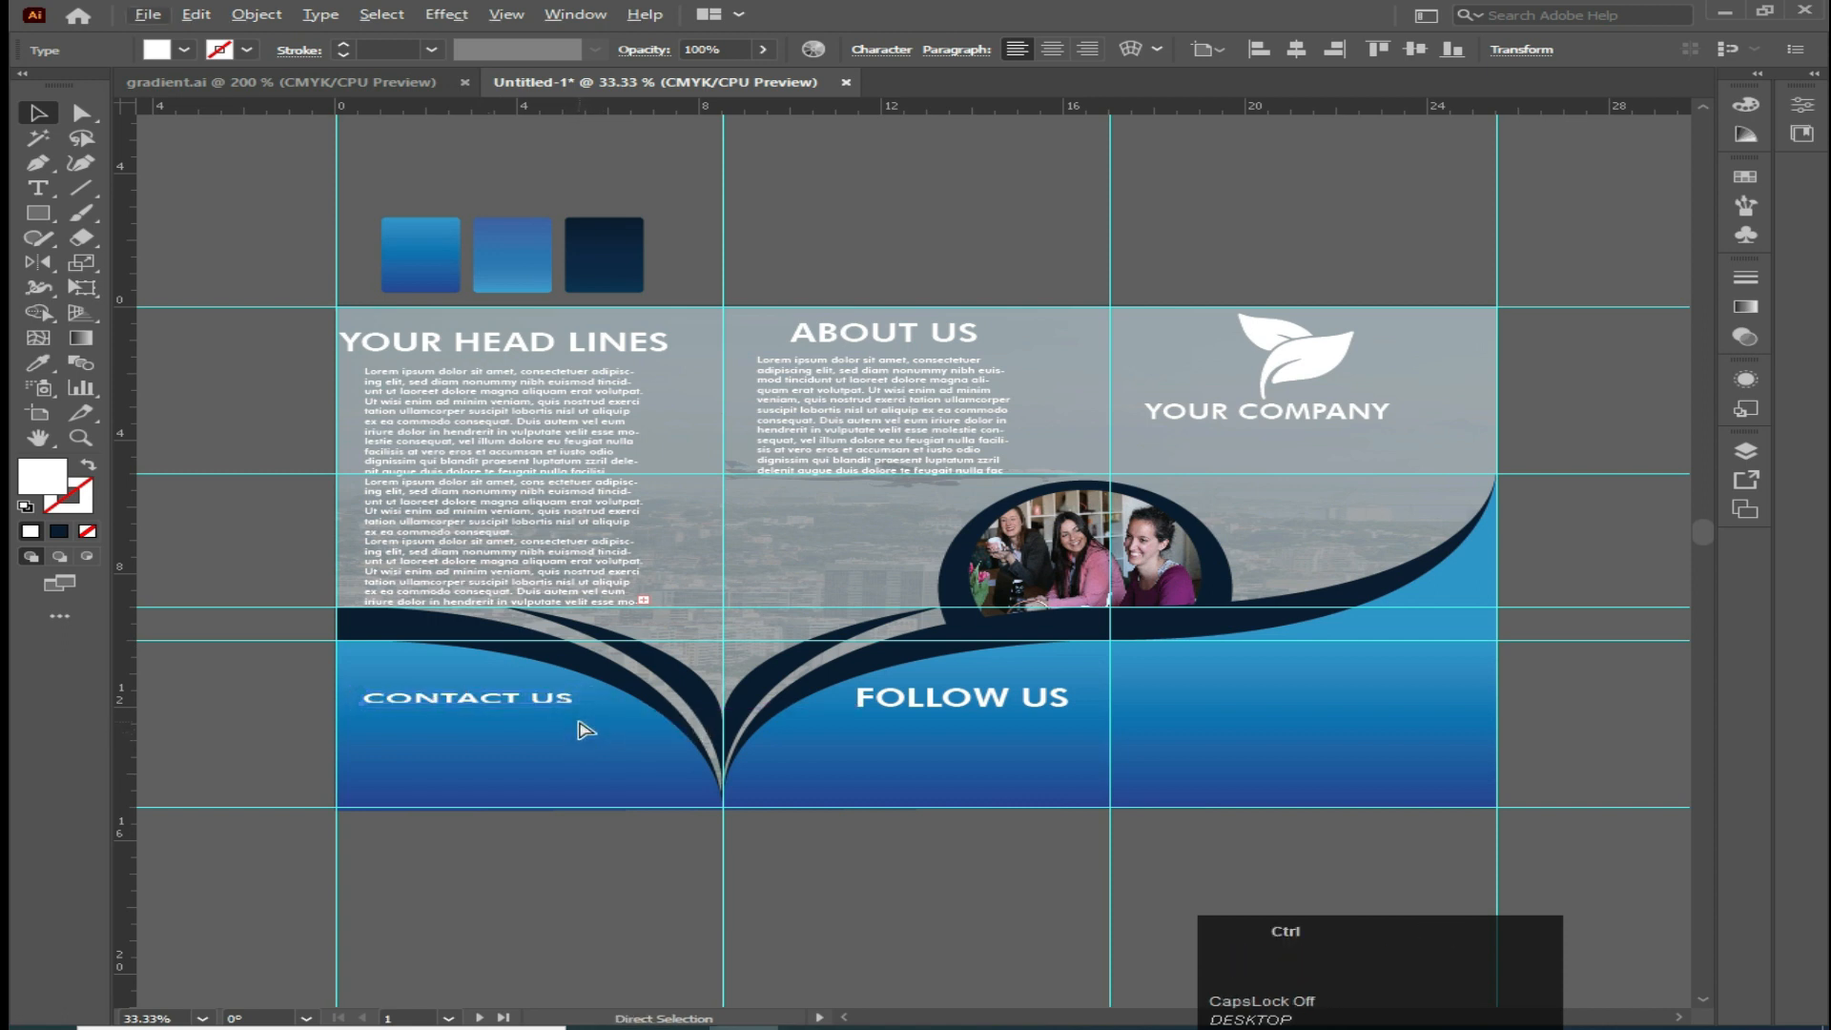
key(ctrl+z)
drag(592, 717, 583, 714)
click(580, 764)
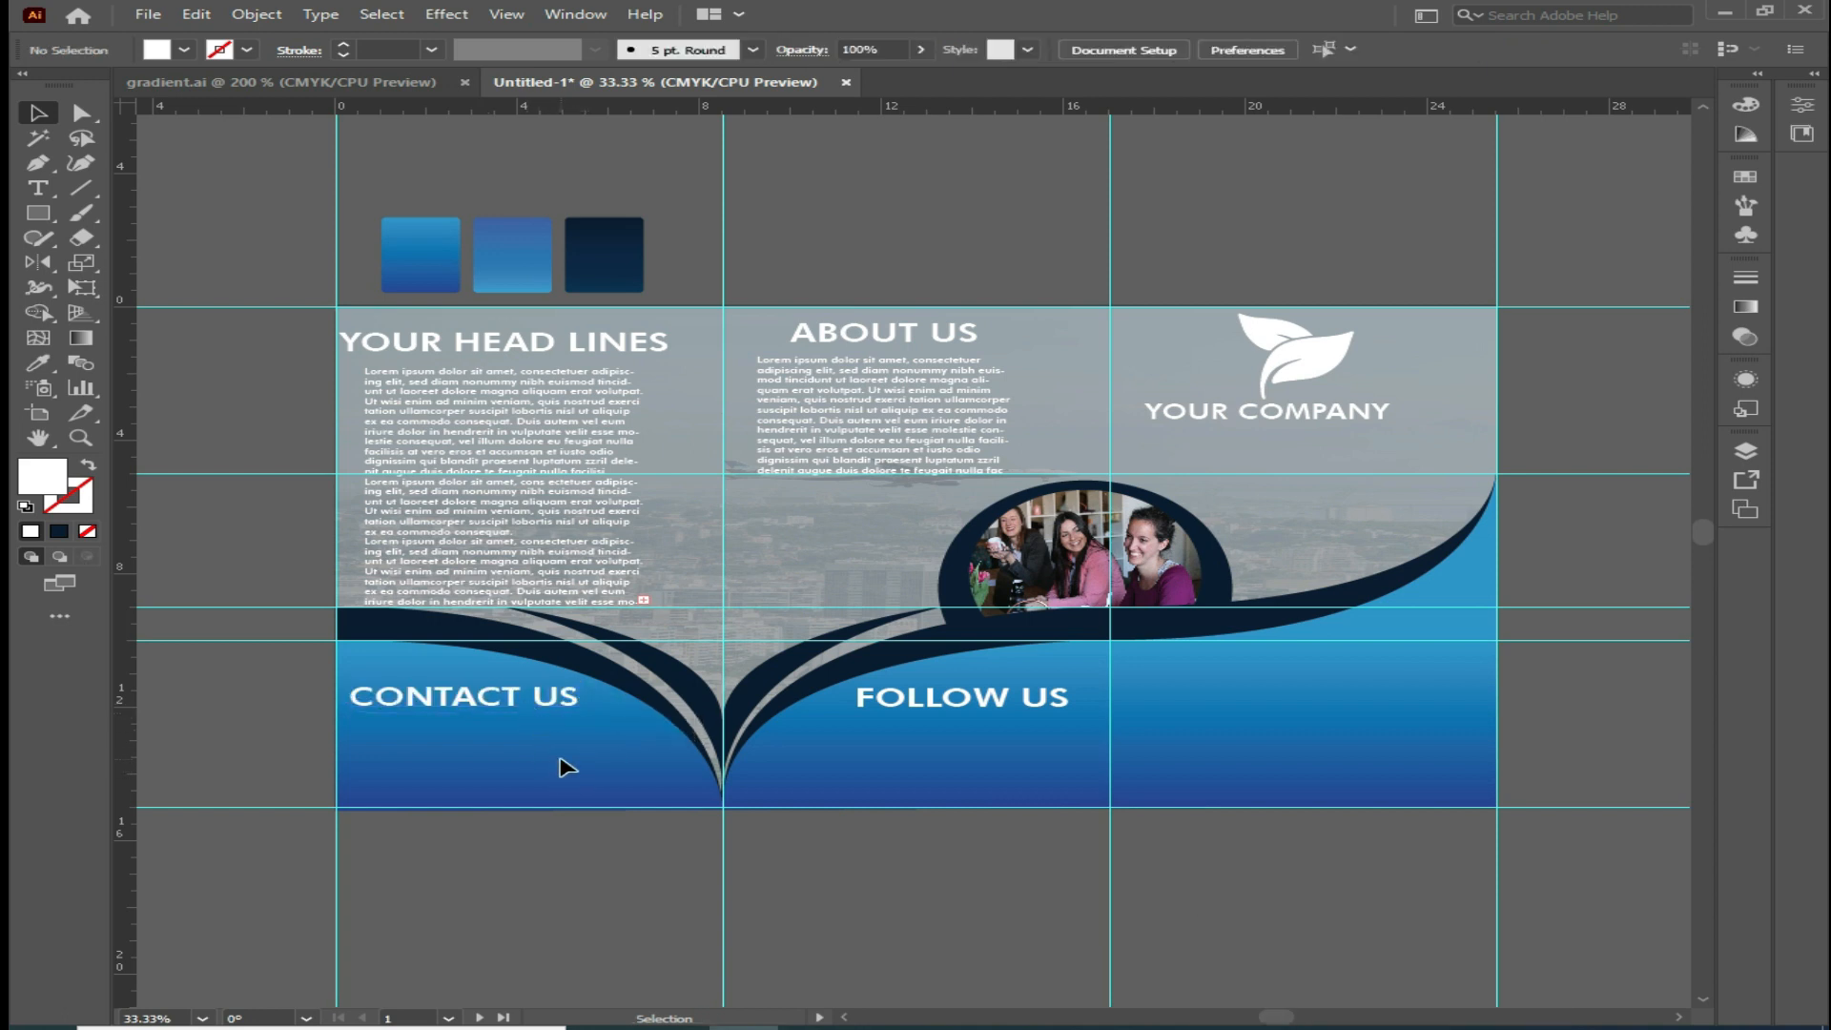
Ungroup the contact details group in the gradient.ai document
click(379, 81)
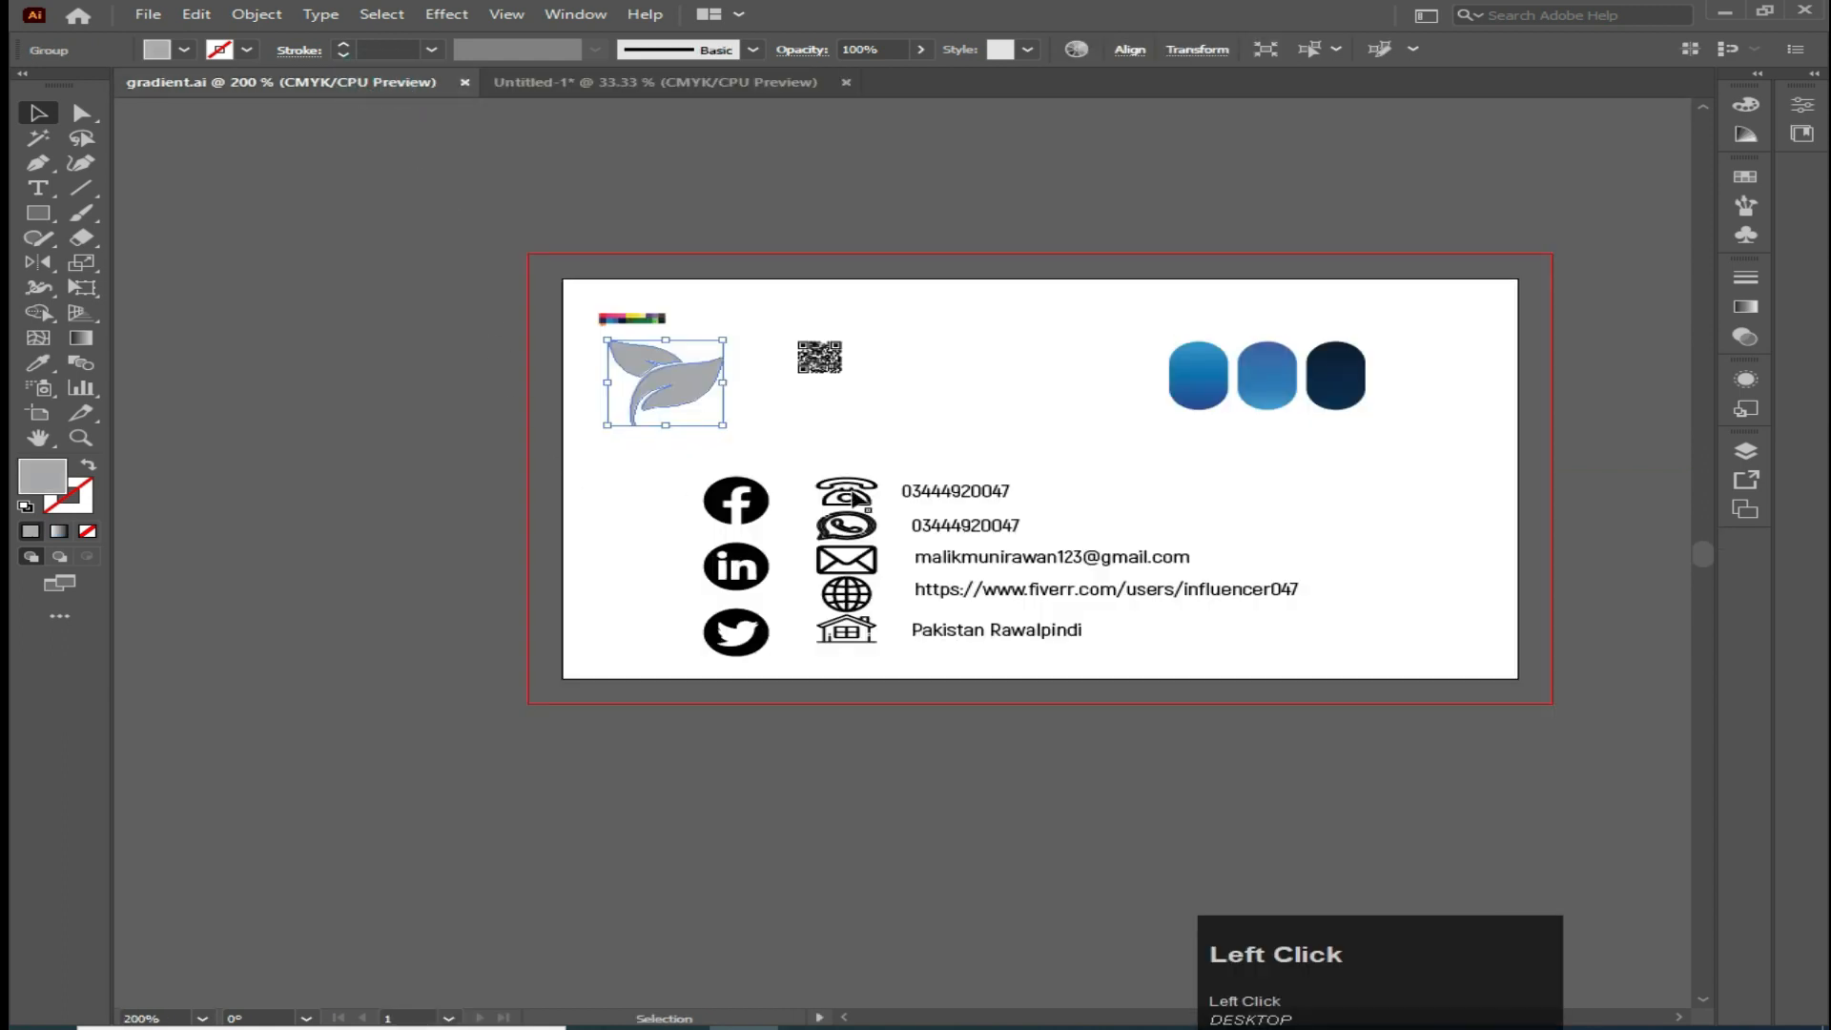
click(991, 490)
right_click(991, 490)
click(1065, 661)
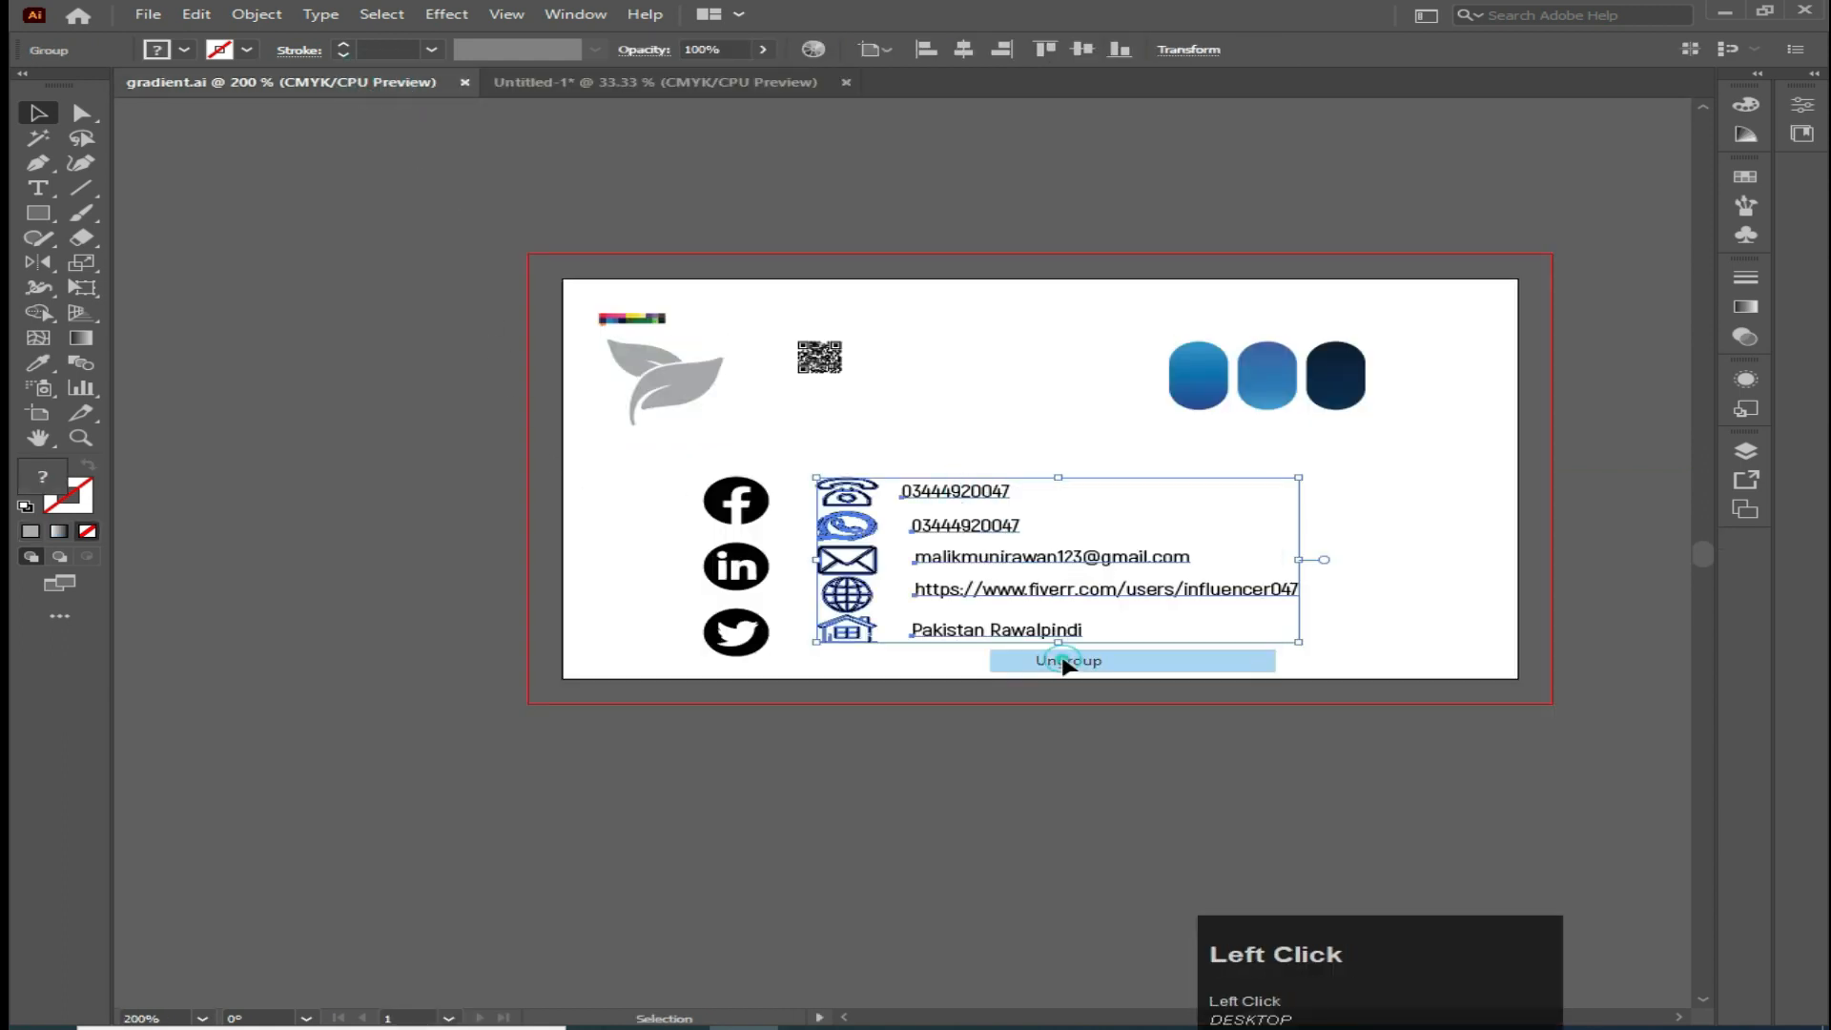
Select the phone, WhatsApp, e-mail and website lines with their icons and drag them into the brochure's contact panel
click(953, 493)
shift+click(930, 525)
shift+click(966, 562)
shift+click(846, 555)
shift+click(846, 525)
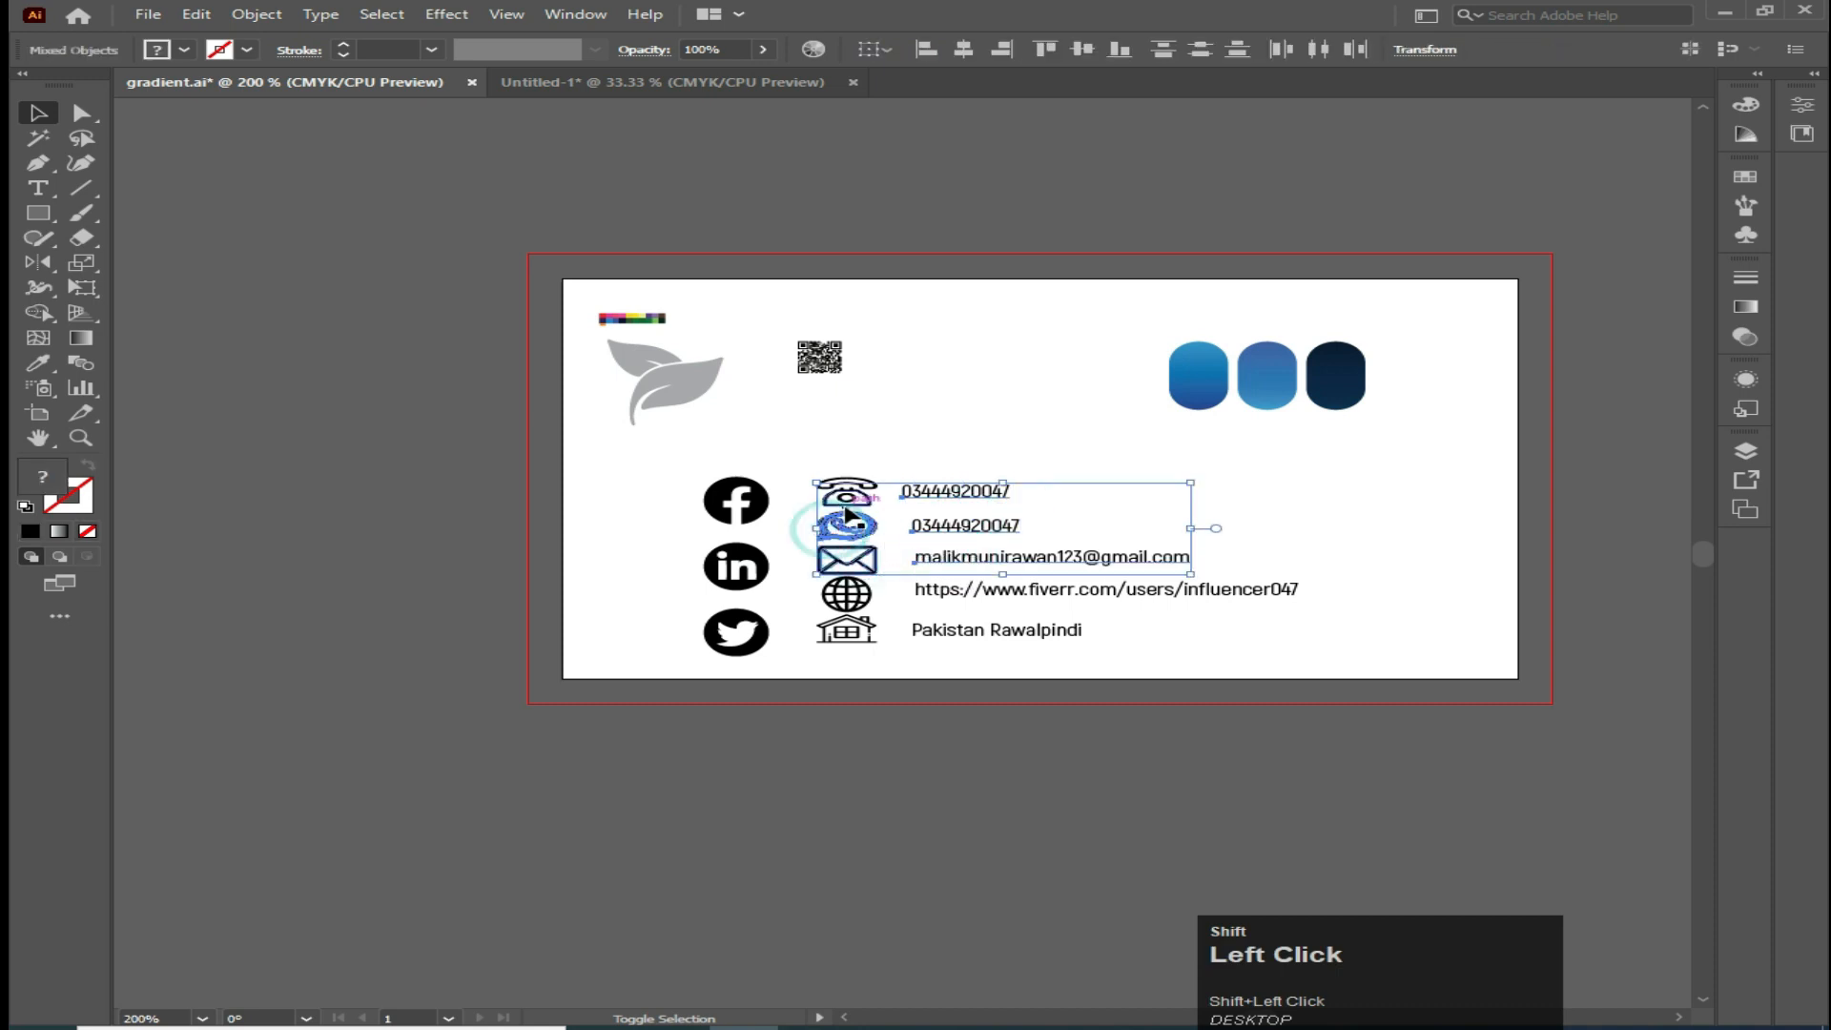
shift+click(846, 491)
shift+click(880, 595)
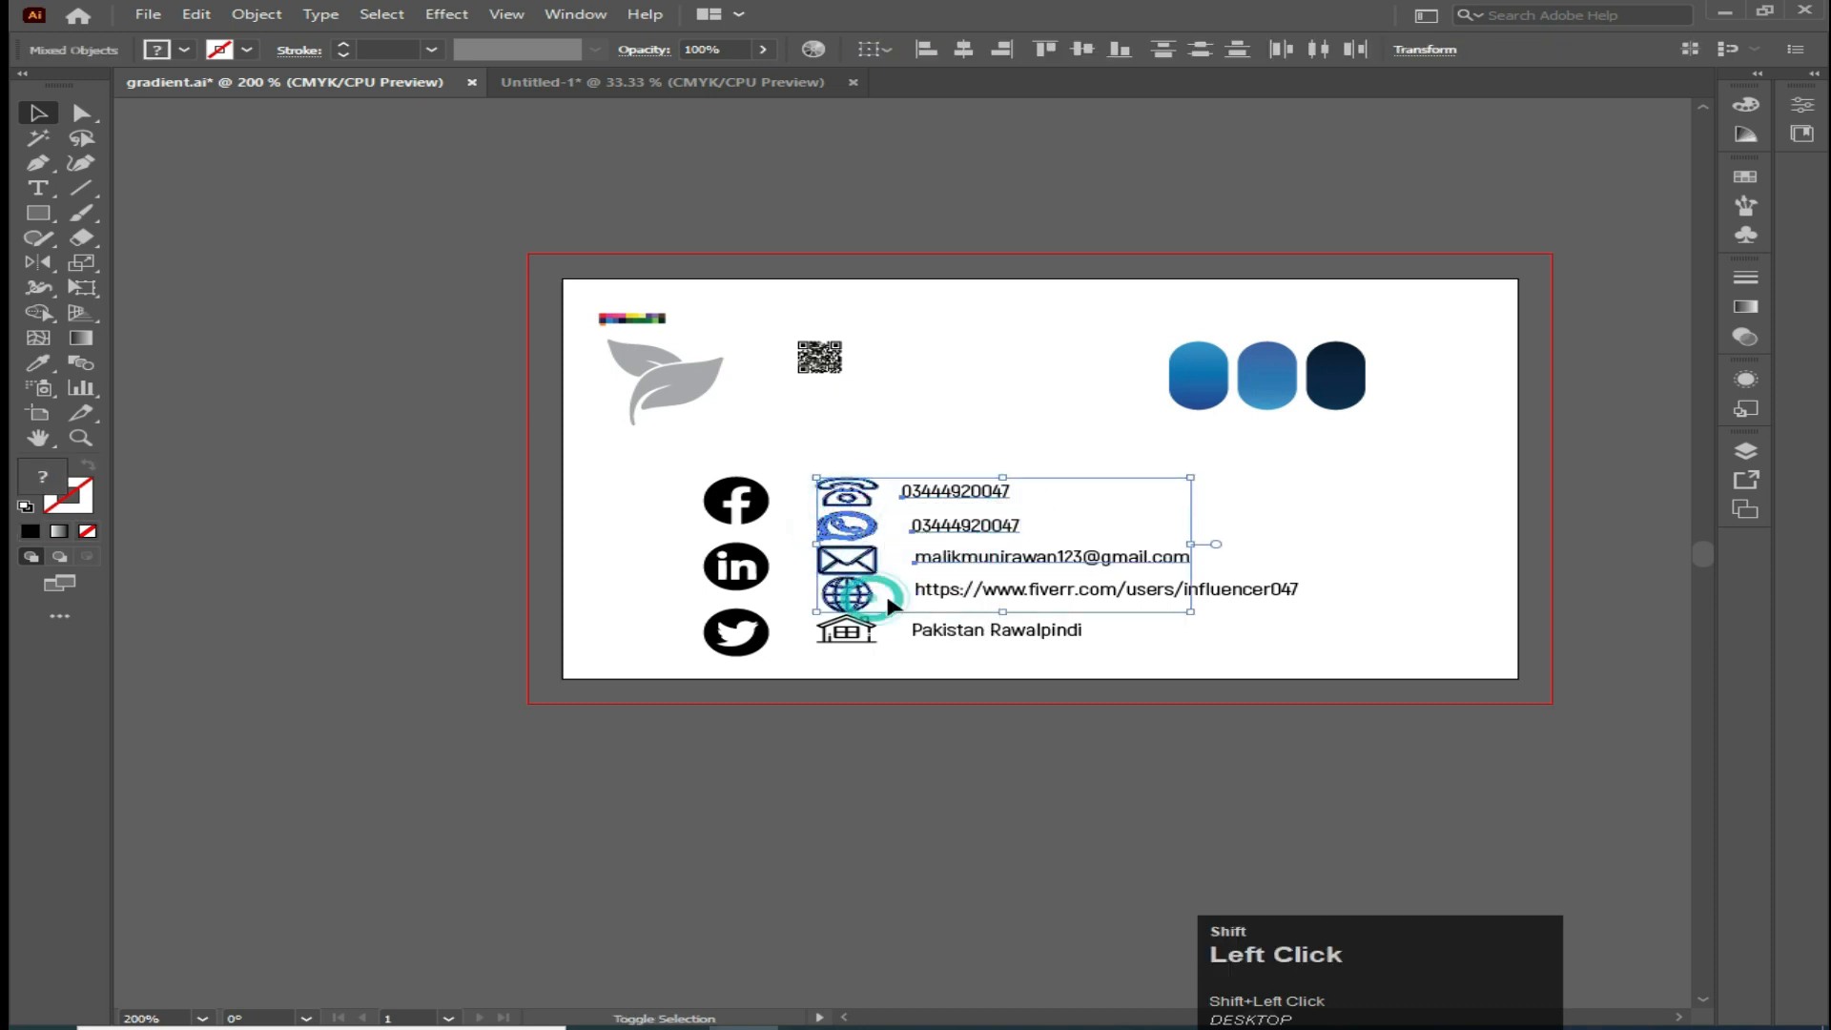
shift+click(920, 588)
drag(855, 498, 537, 486)
drag(493, 761, 644, 822)
Color the placed contact details white
click(184, 50)
click(69, 88)
click(212, 396)
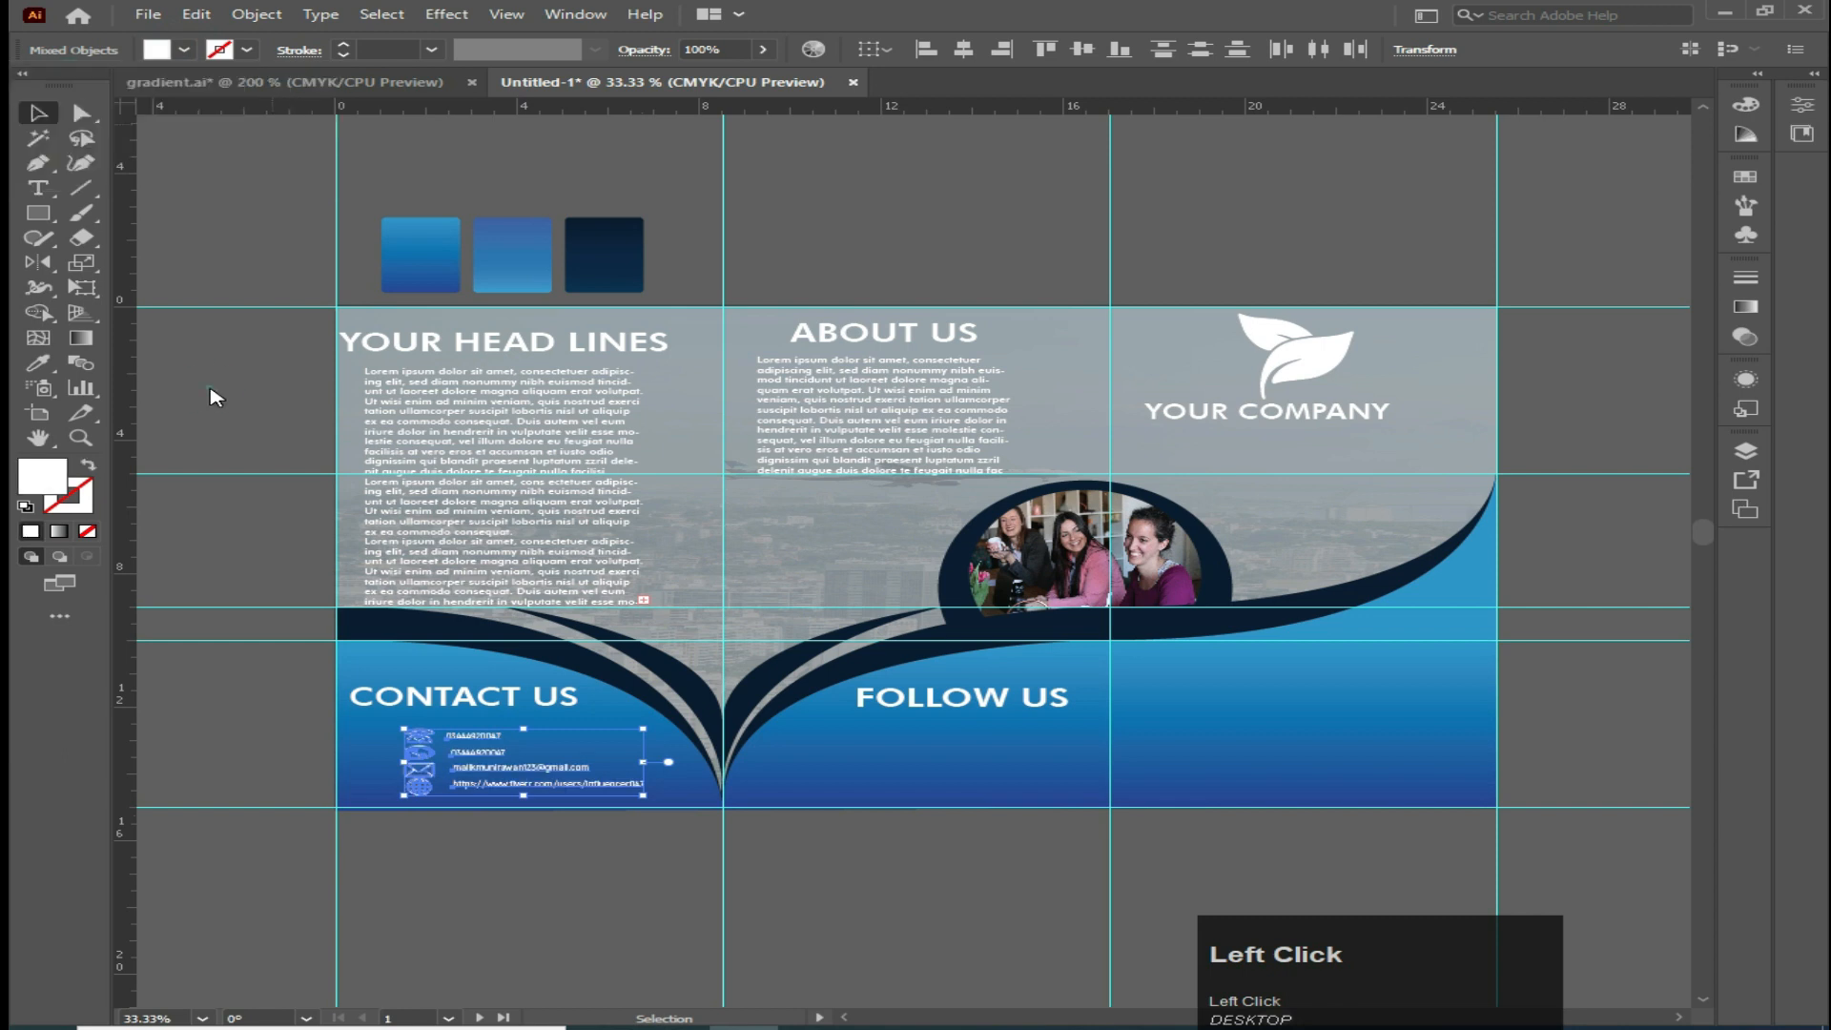
click(204, 388)
alt+scroll(433, 857, up, 2)
click(412, 729)
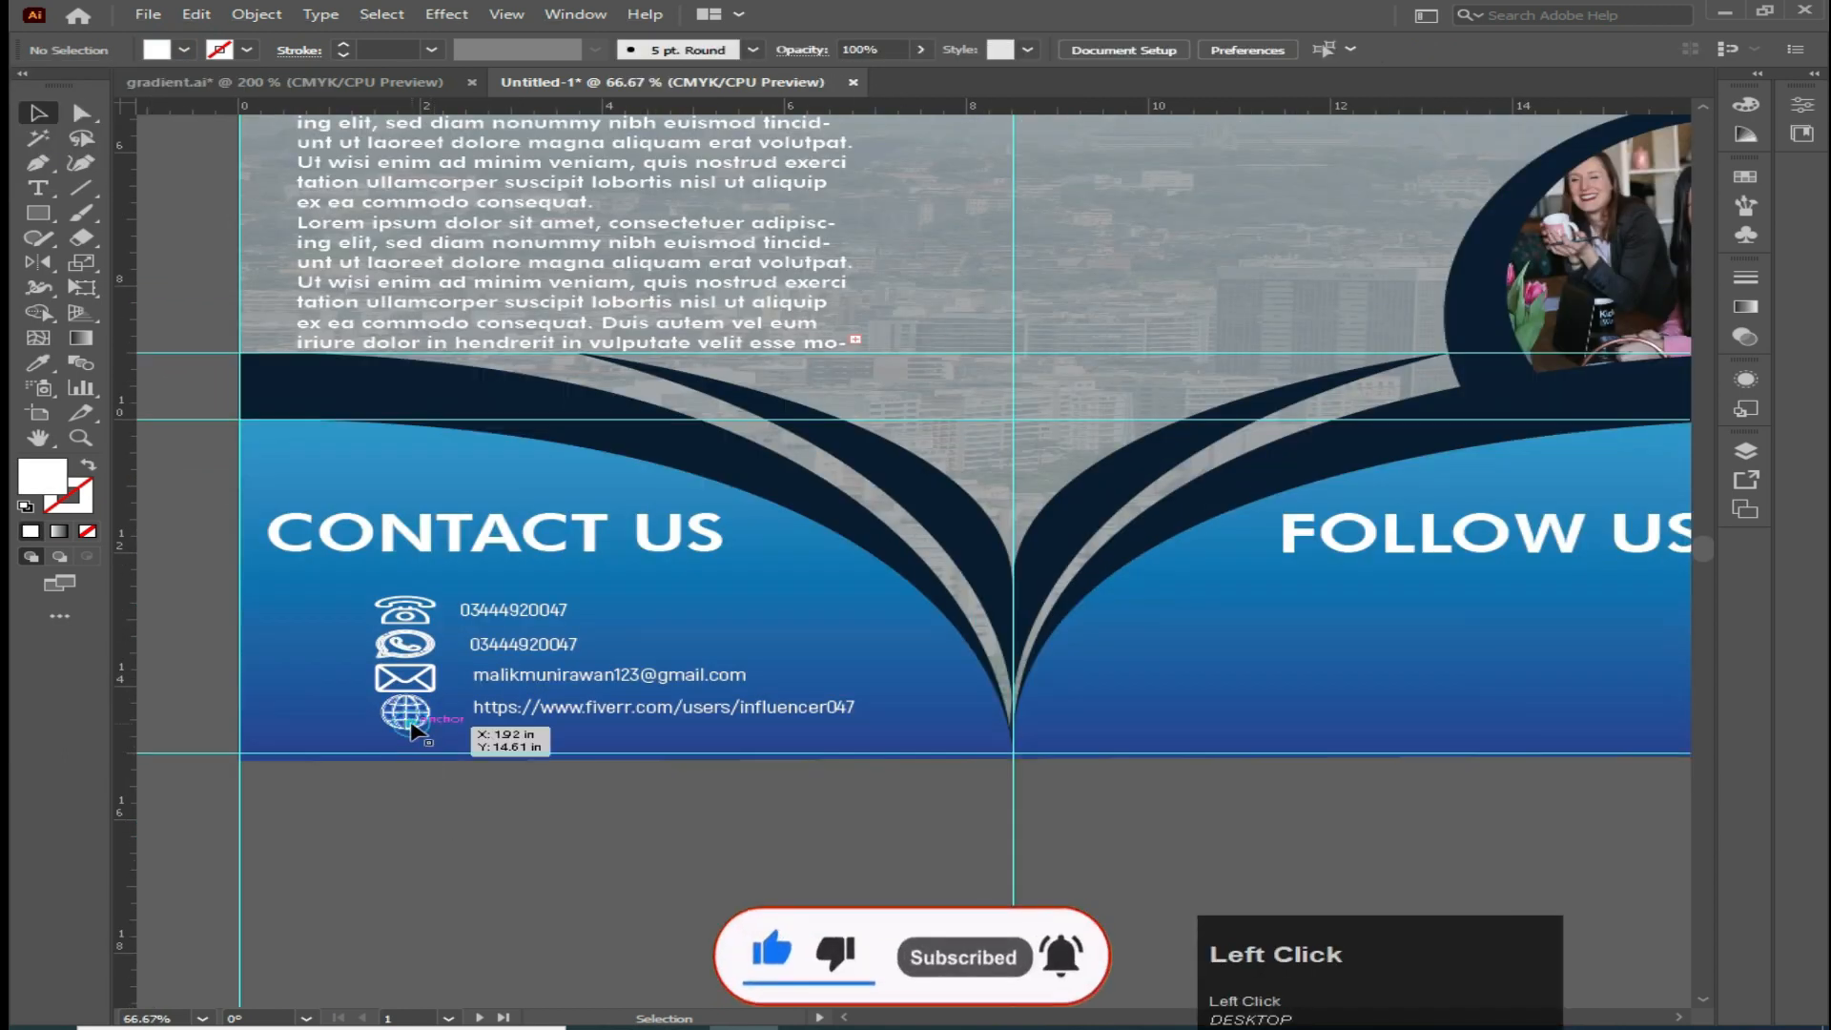
click(400, 674)
alt+shift+drag(440, 697, 437, 695)
Bring the Facebook, Twitter and LinkedIn icons from gradient.ai into the brochure under 'FOLLOW US'
drag(1385, 684, 1024, 709)
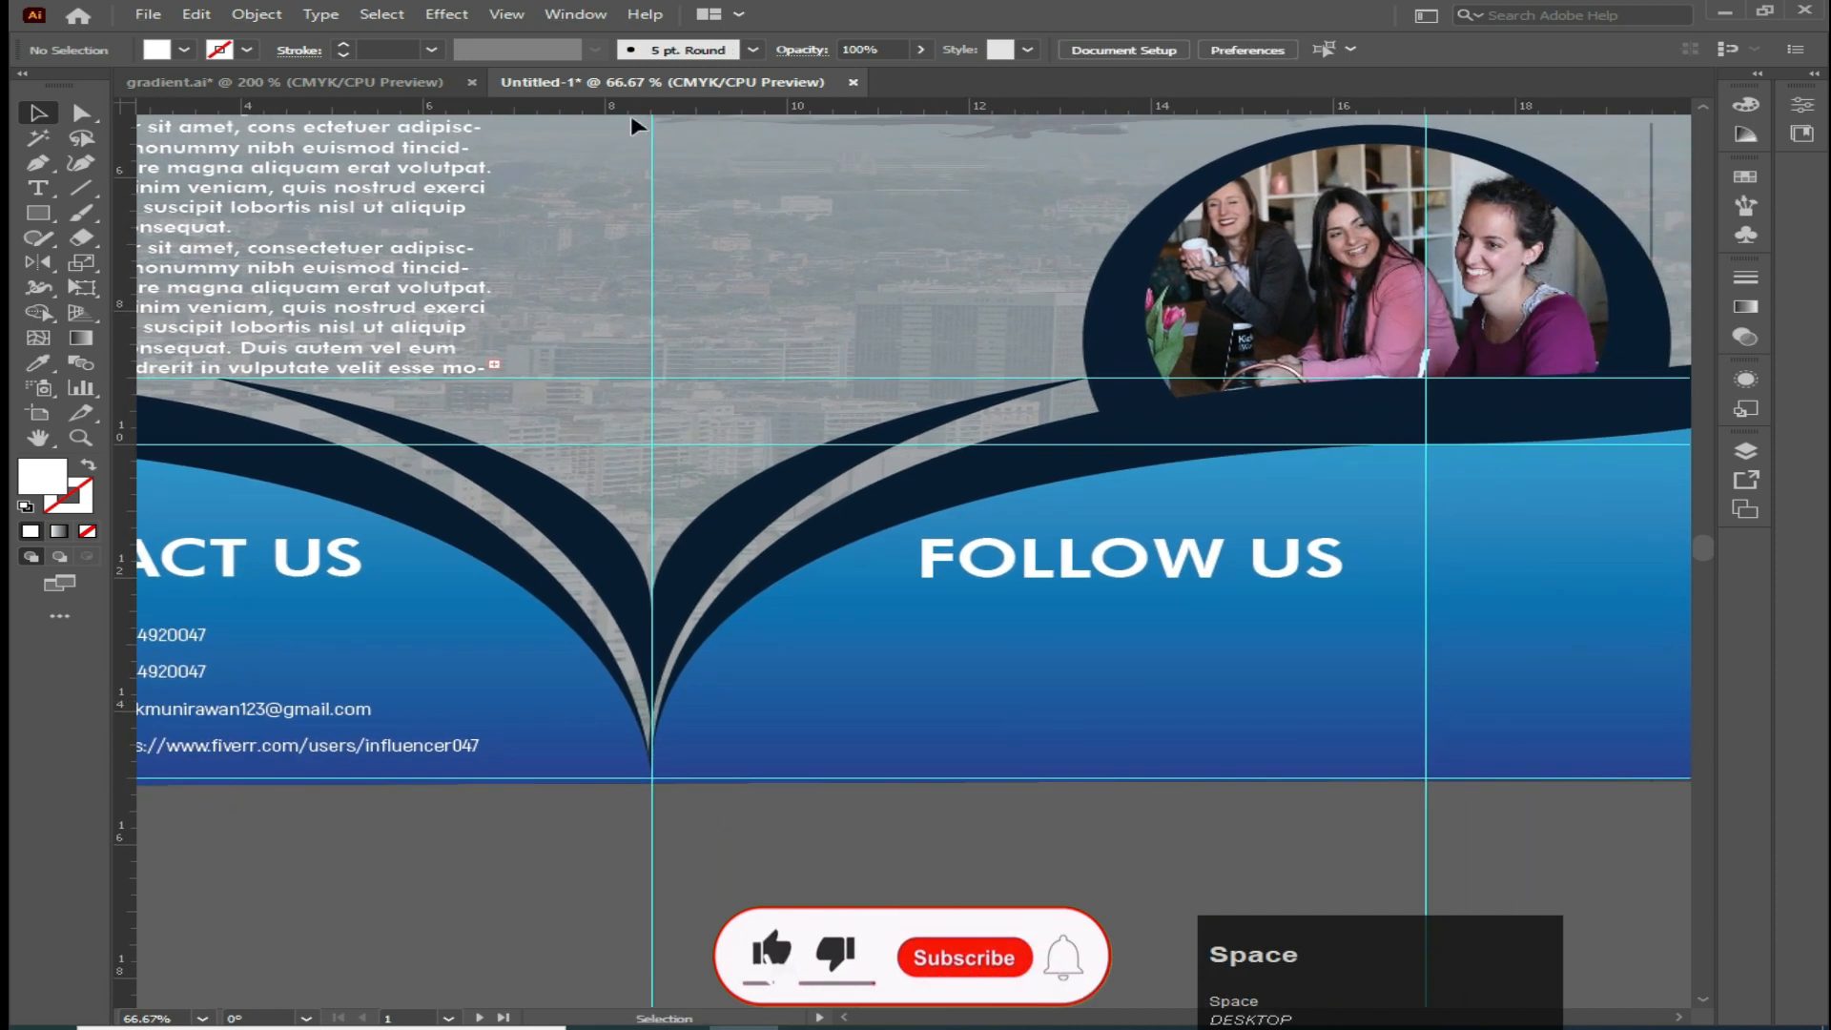
click(355, 87)
click(592, 519)
click(725, 491)
drag(729, 554, 578, 87)
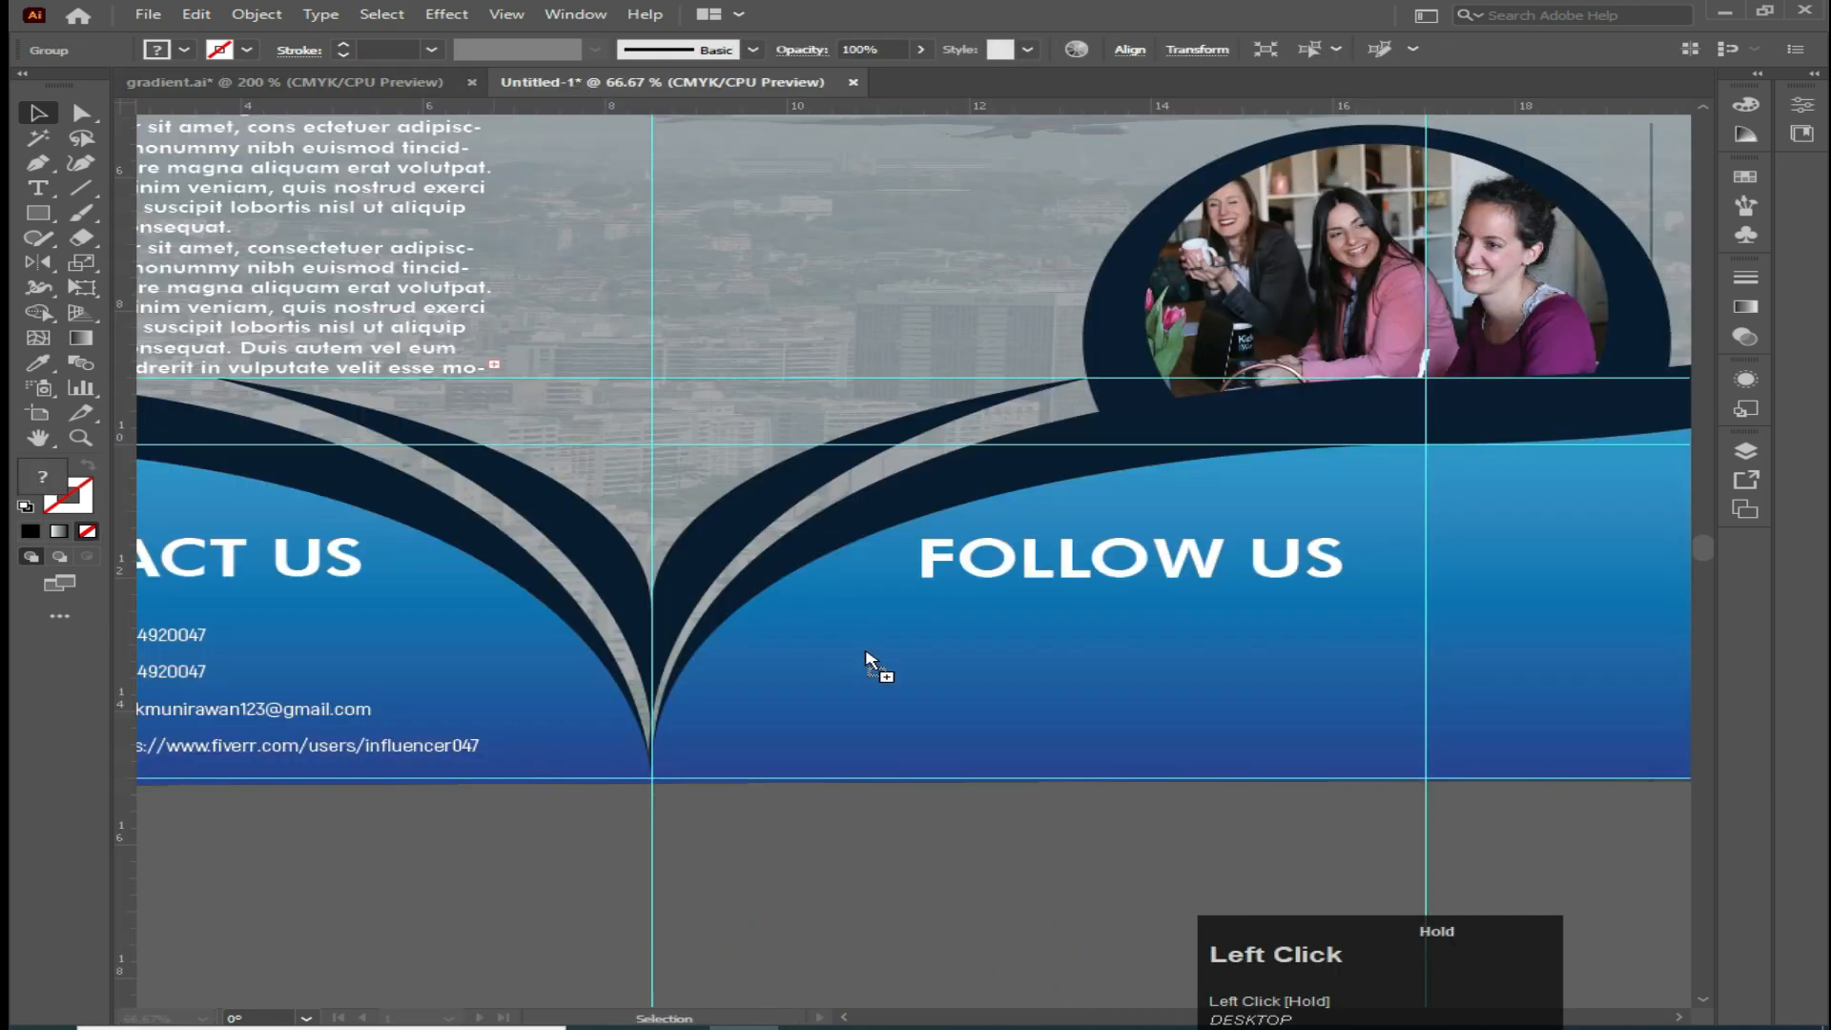
drag(871, 658, 866, 656)
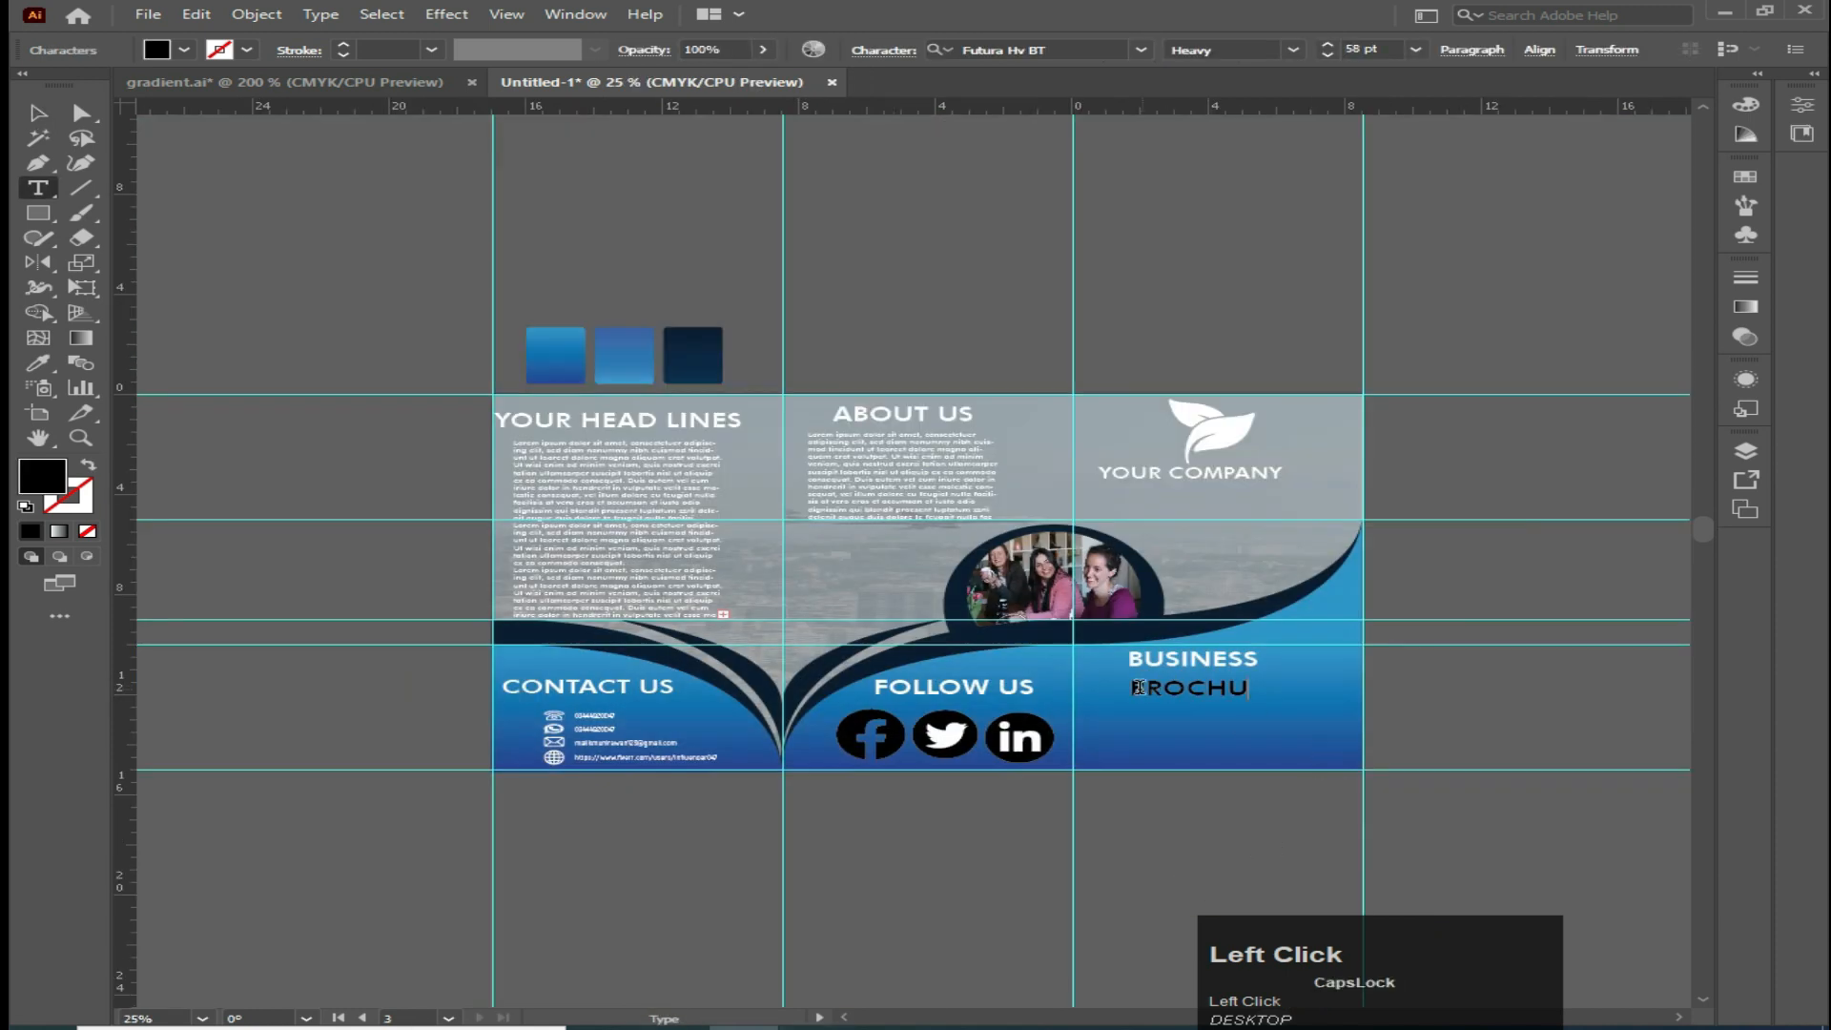
Complete the cover panel title so it reads 'BUSINESS BROCHURE DESIGN'
drag(1138, 686, 1239, 690)
text(BROC)
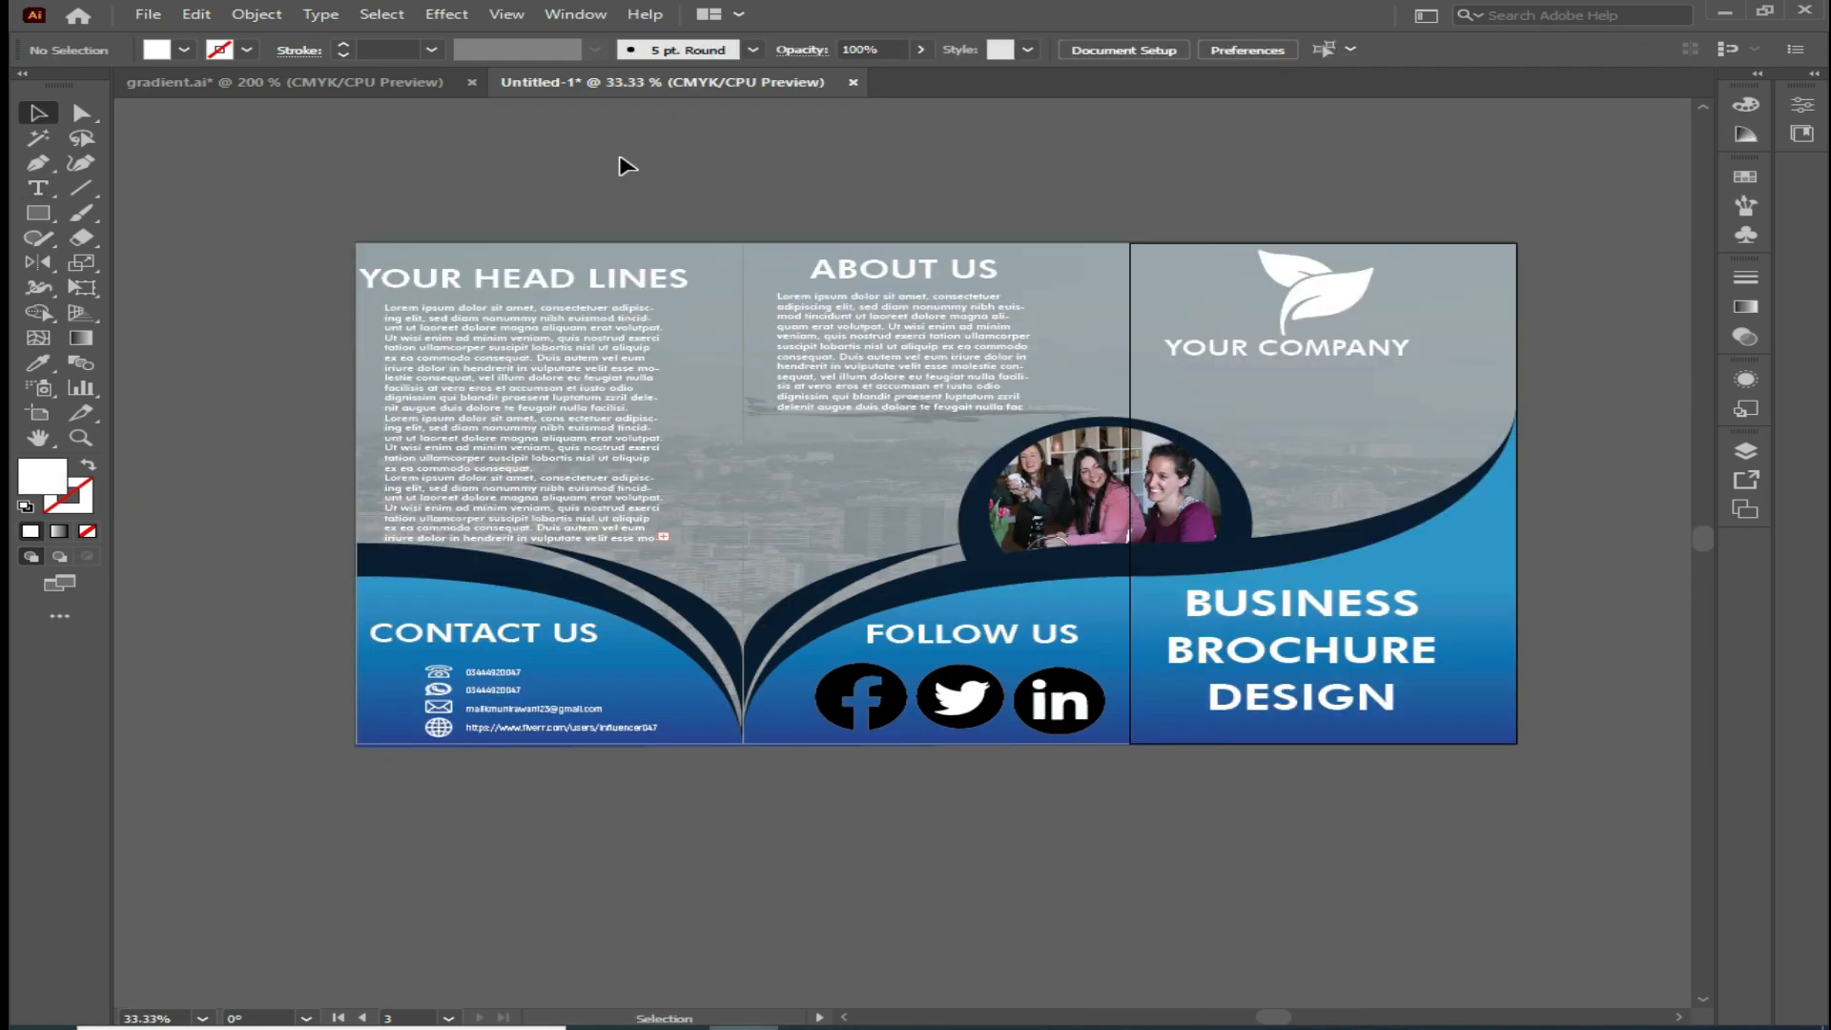
Open Save for Web (Legacy) for the first artboard and set the JPEG quality to 100%
click(437, 470)
click(310, 225)
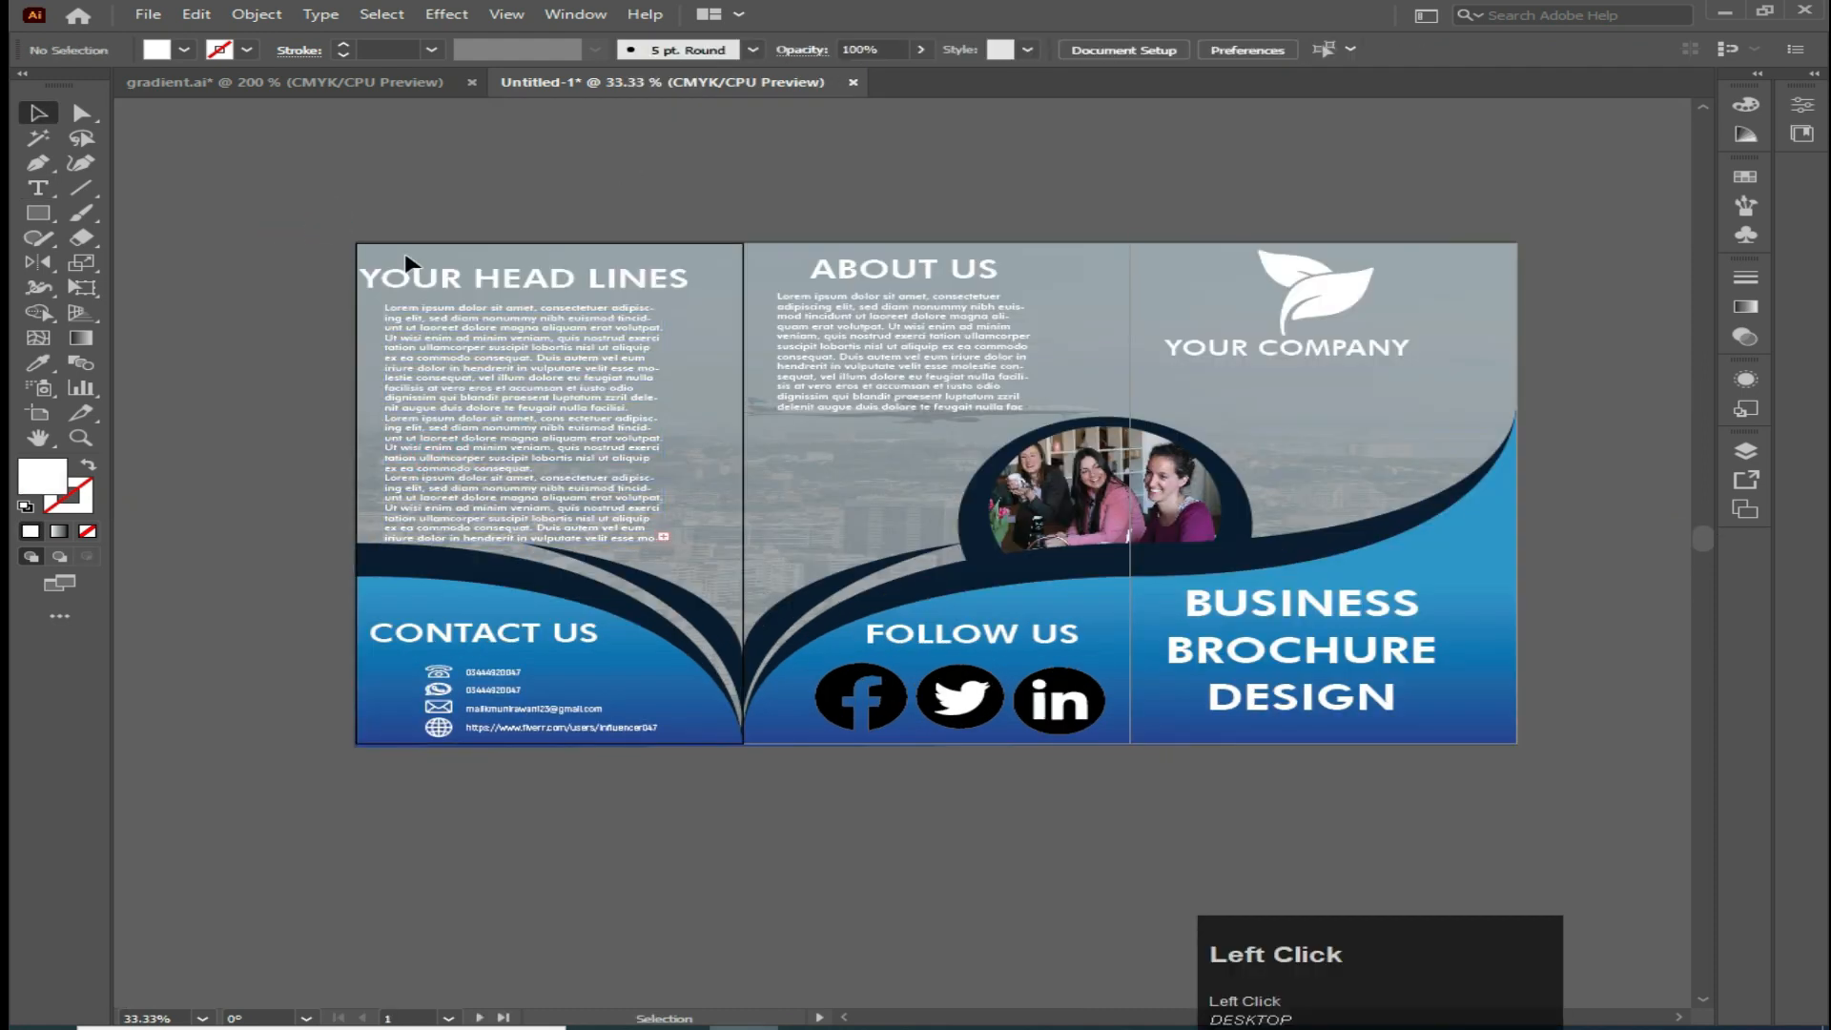
click(149, 14)
mouse_move(239, 414)
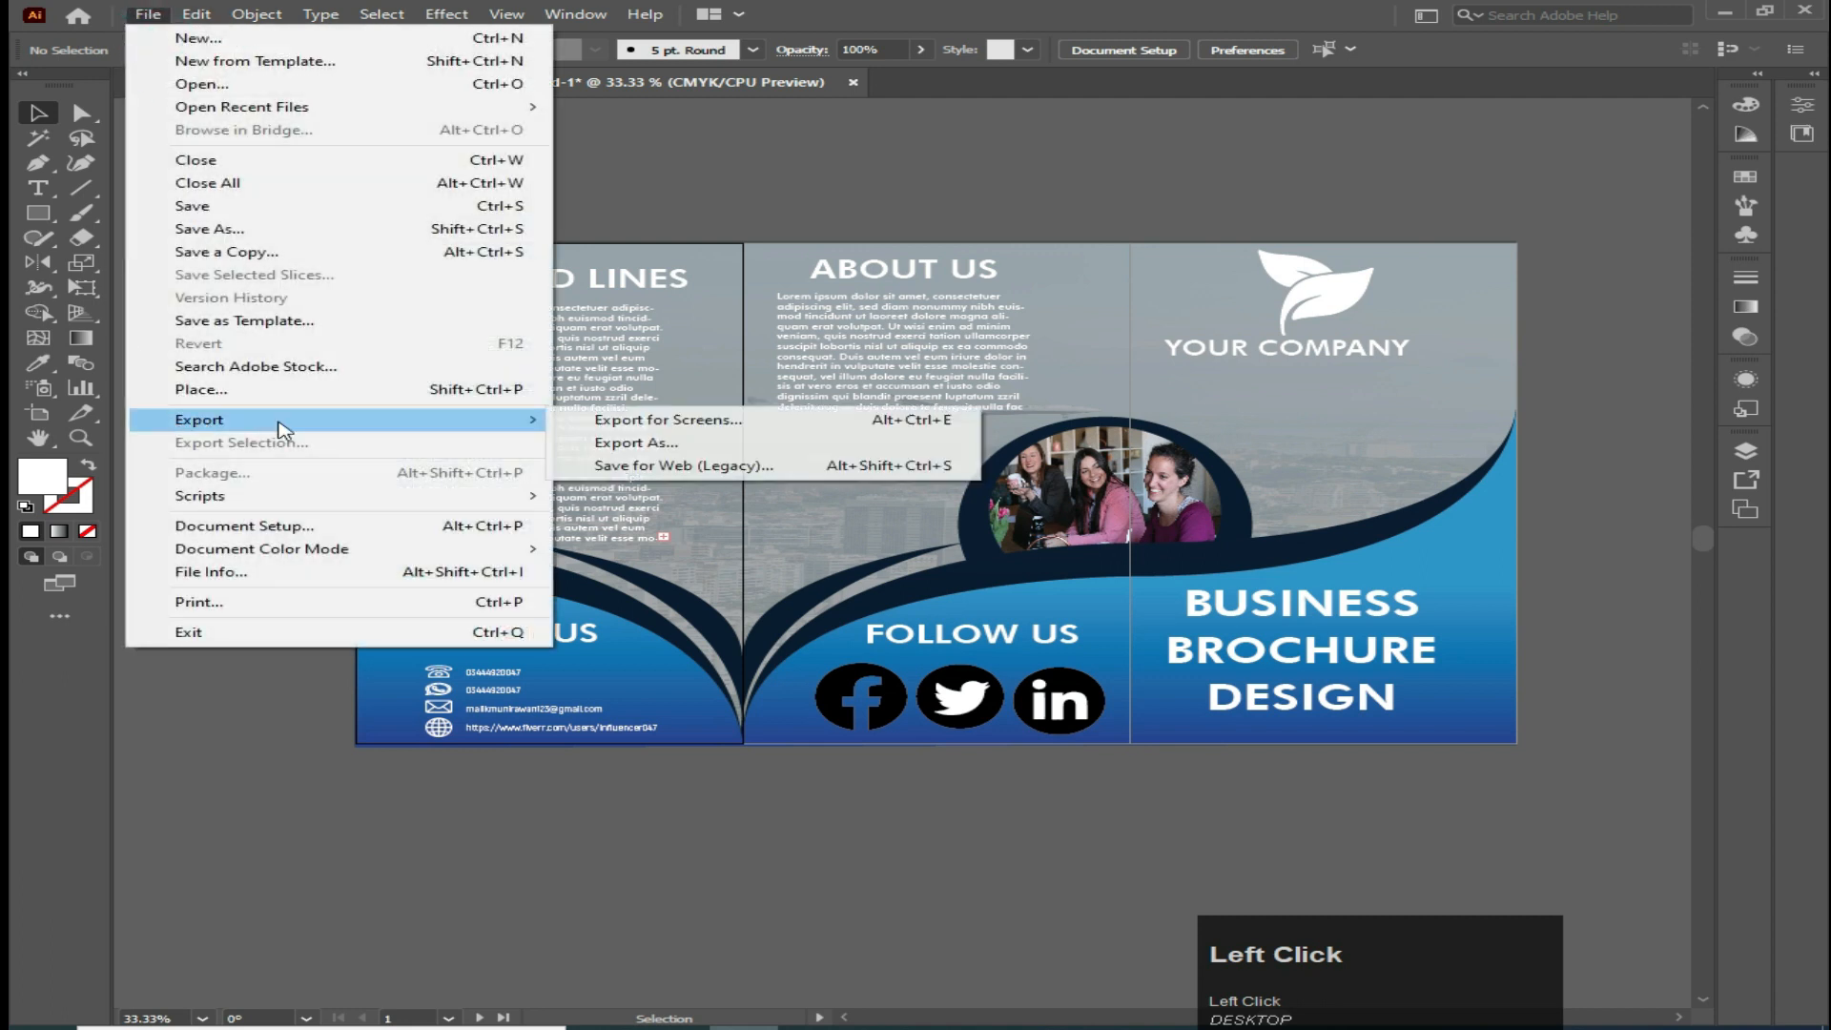
click(667, 461)
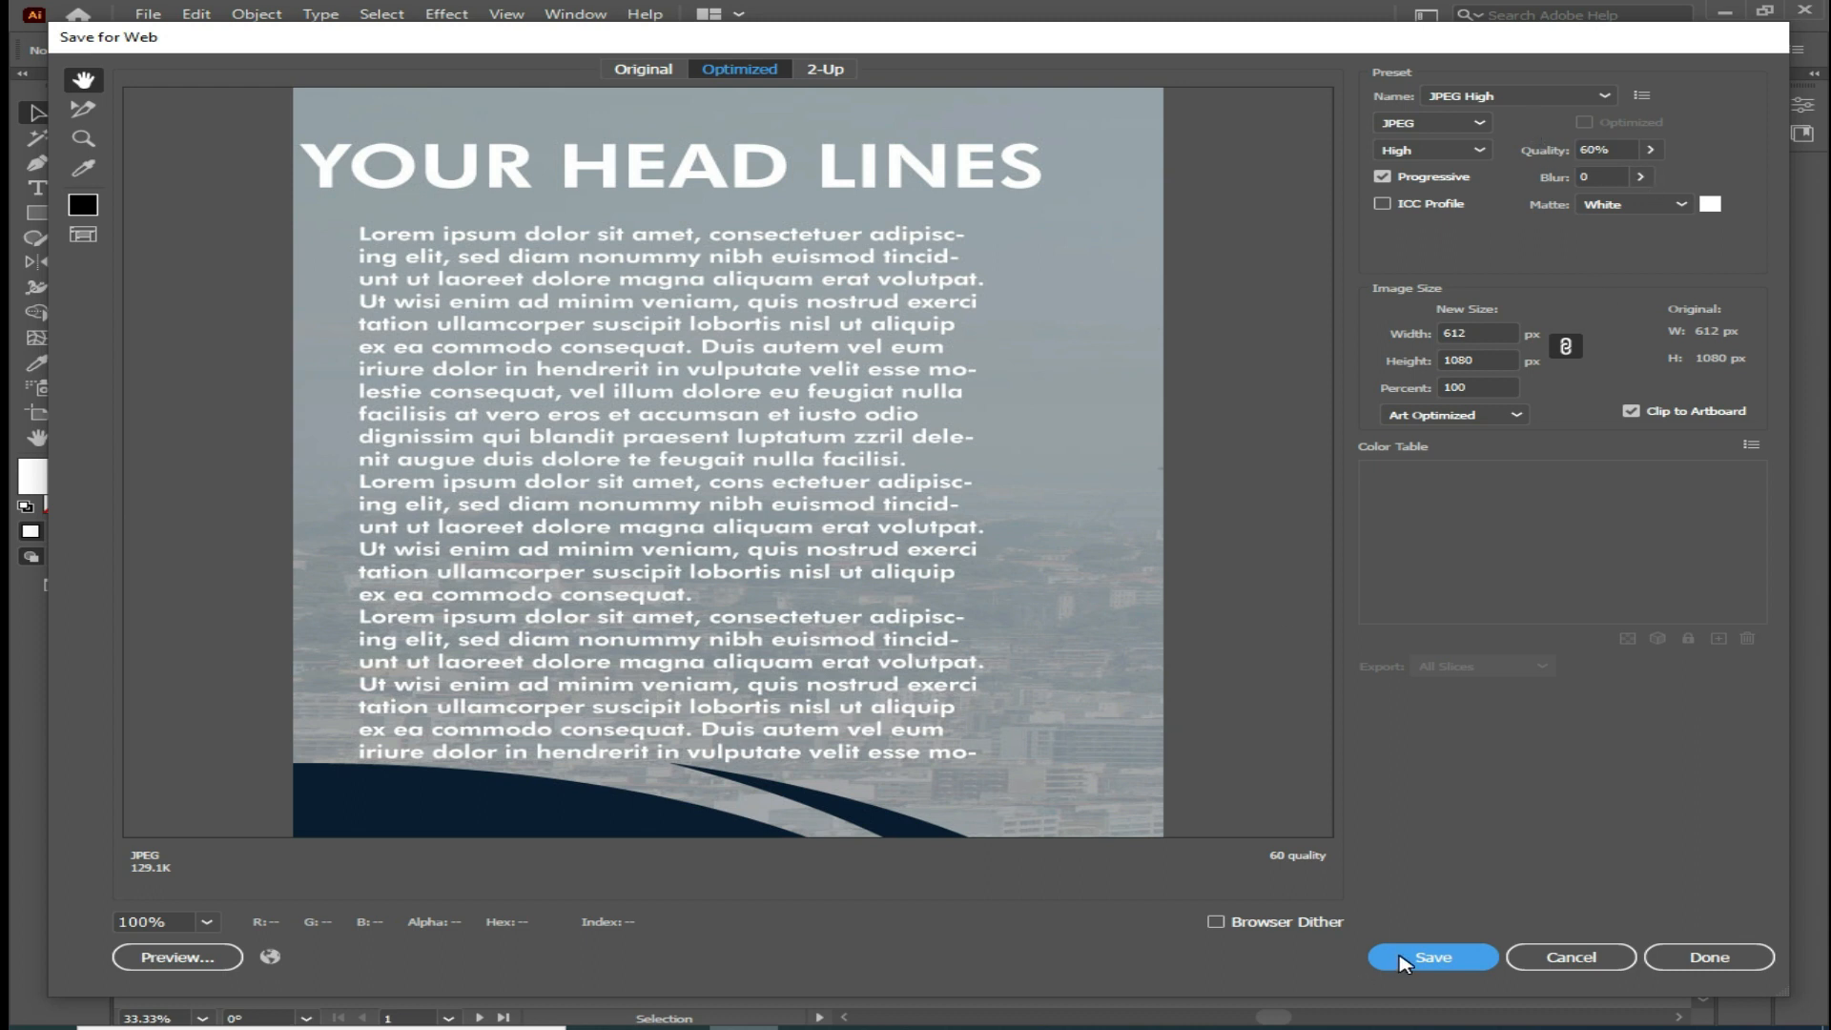
click(1649, 150)
drag(1602, 176, 1659, 175)
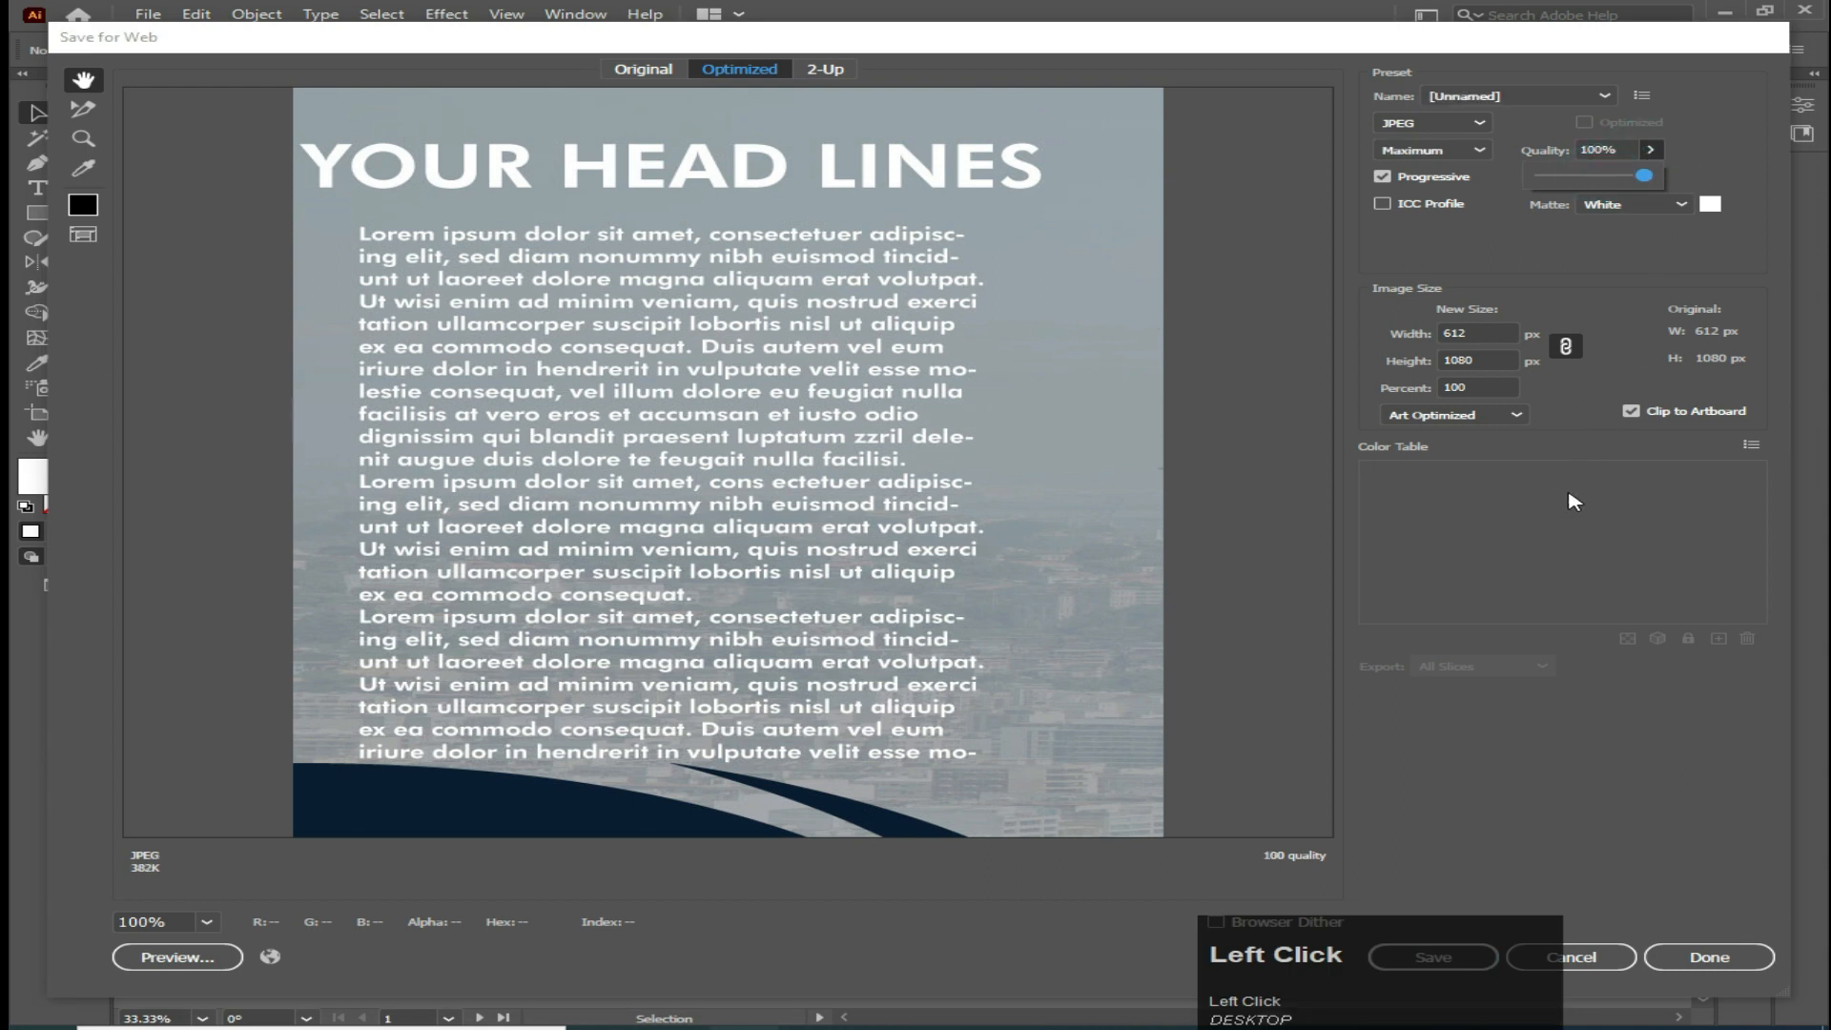
Save the first artboard's JPEG to the Desktop as 1
click(1432, 956)
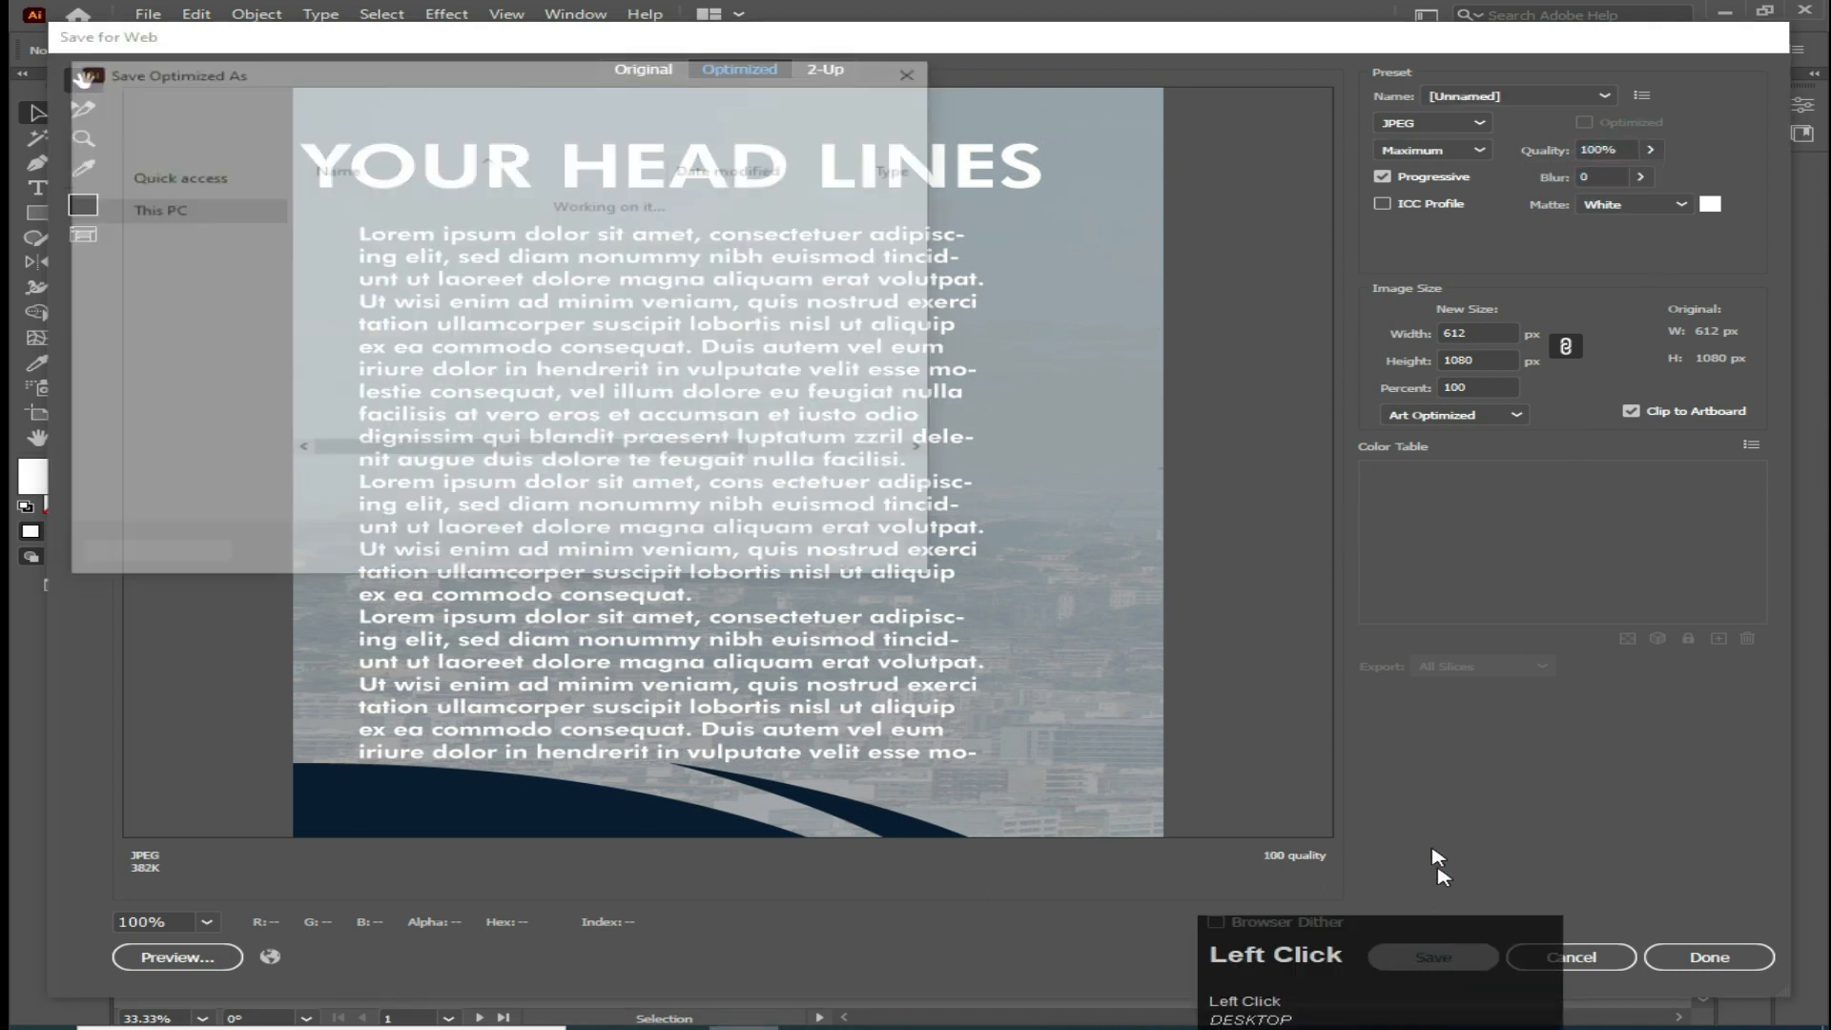
text(1)
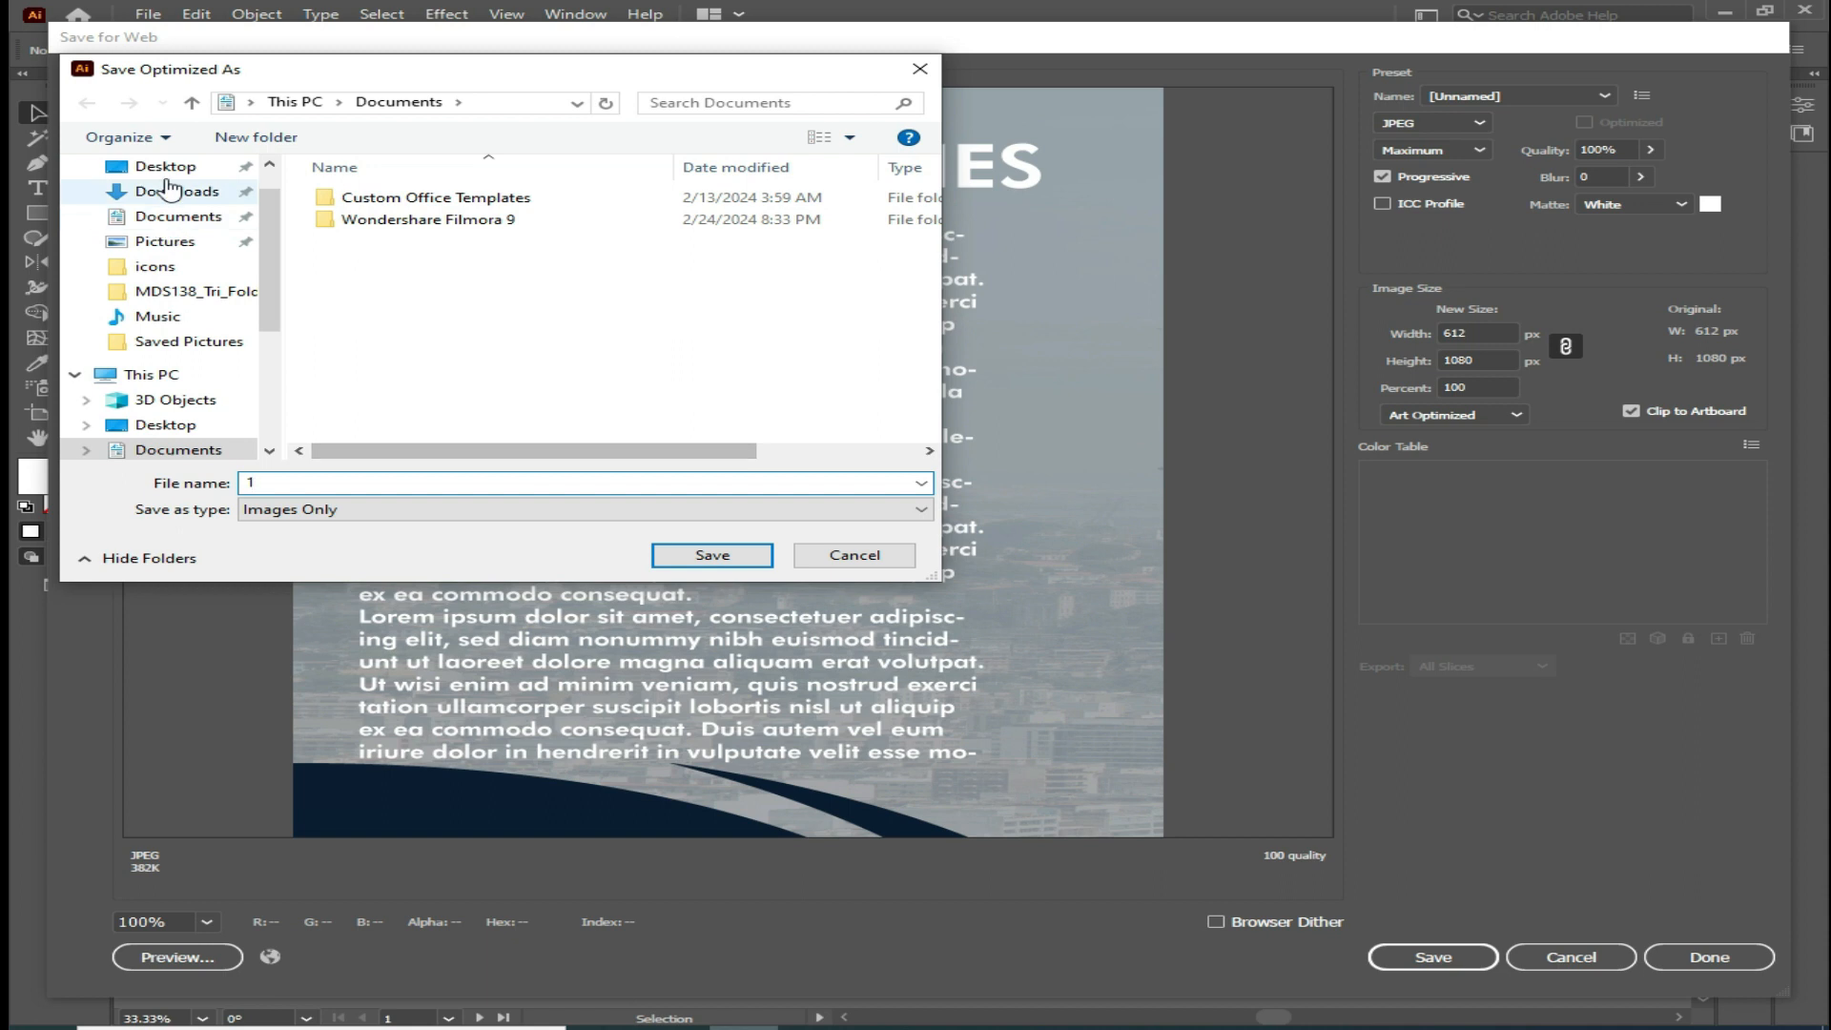
click(162, 167)
click(703, 556)
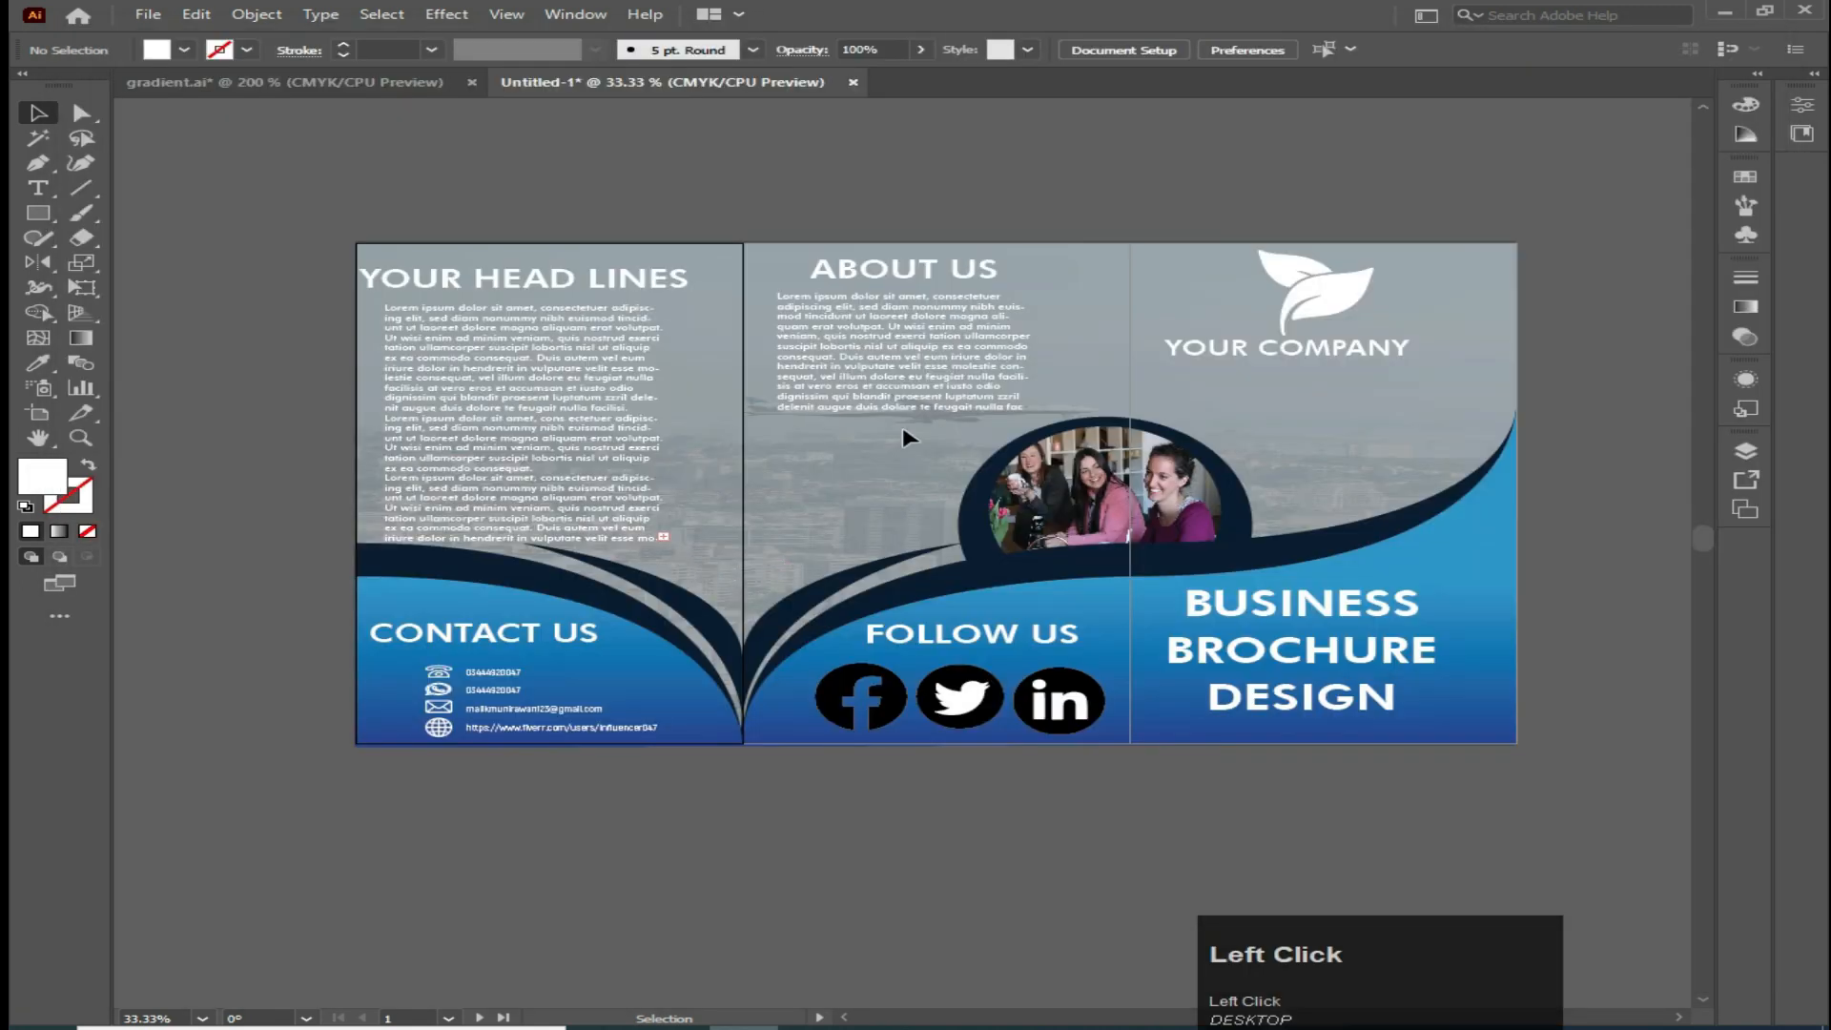
Export the second artboard with Save for Web (Legacy) as a JPEG named 2 on the Desktop
click(150, 15)
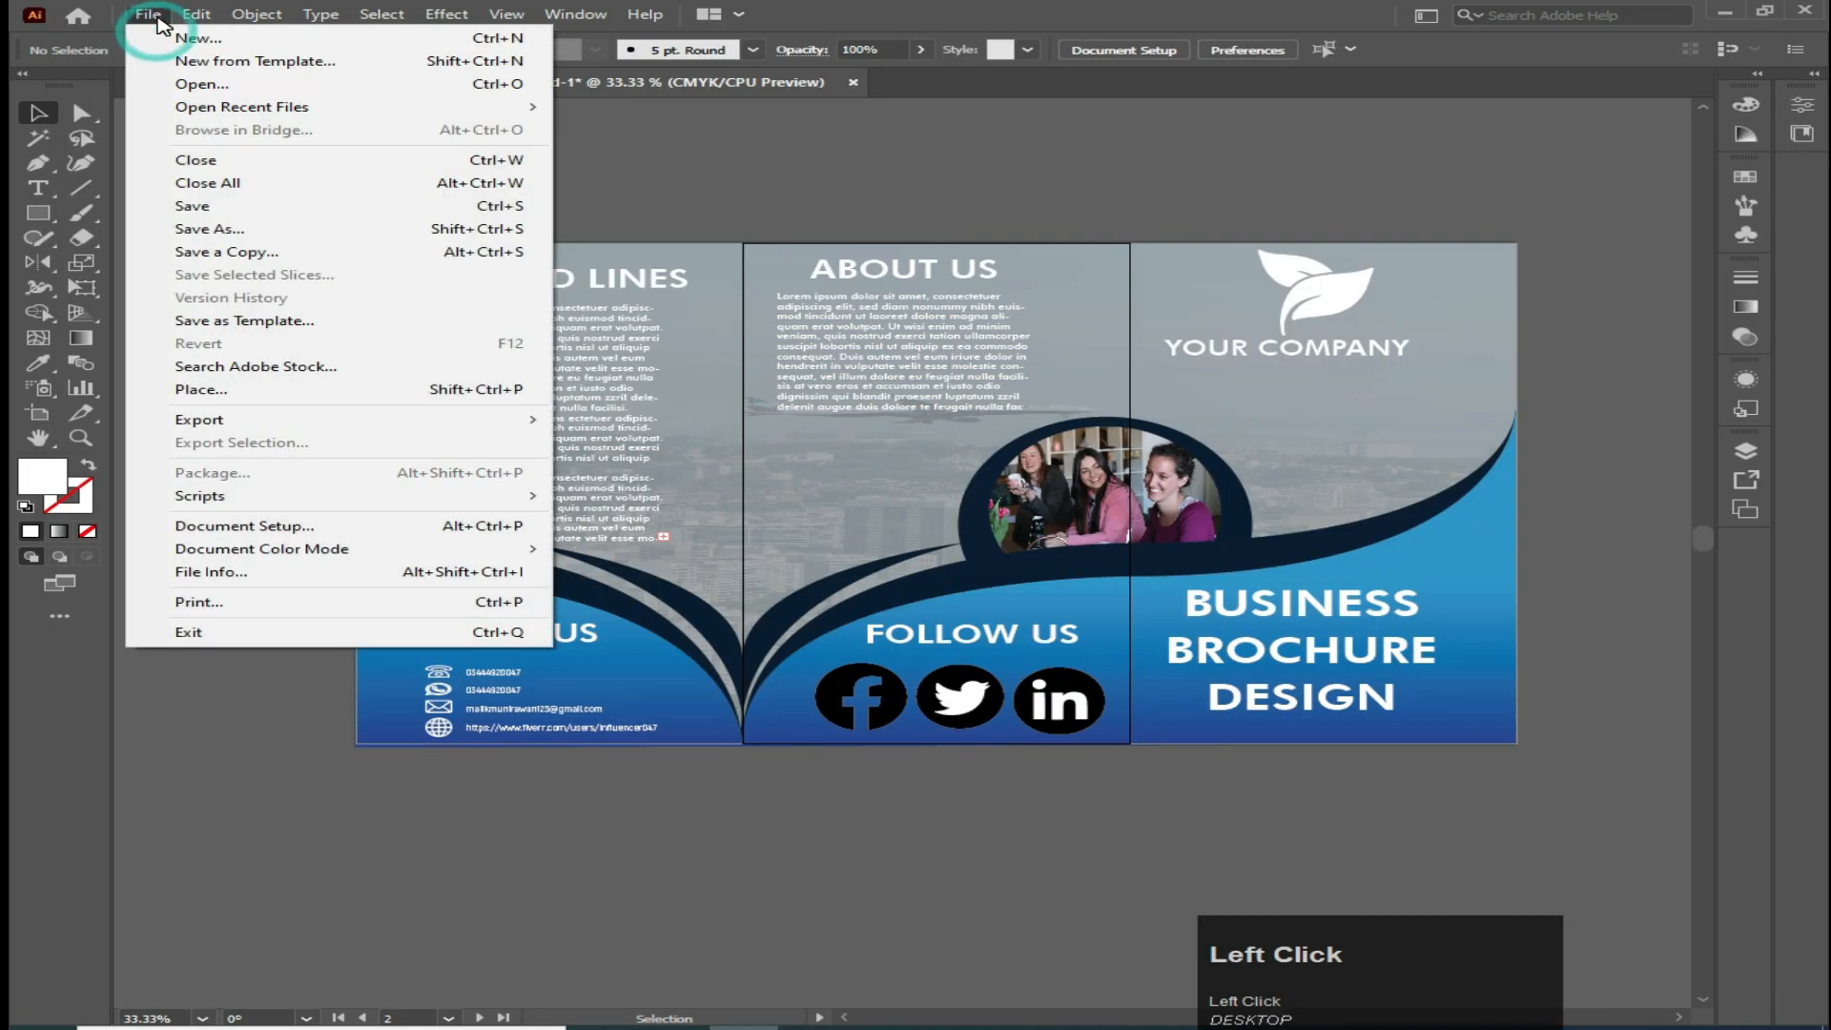
mouse_move(210, 424)
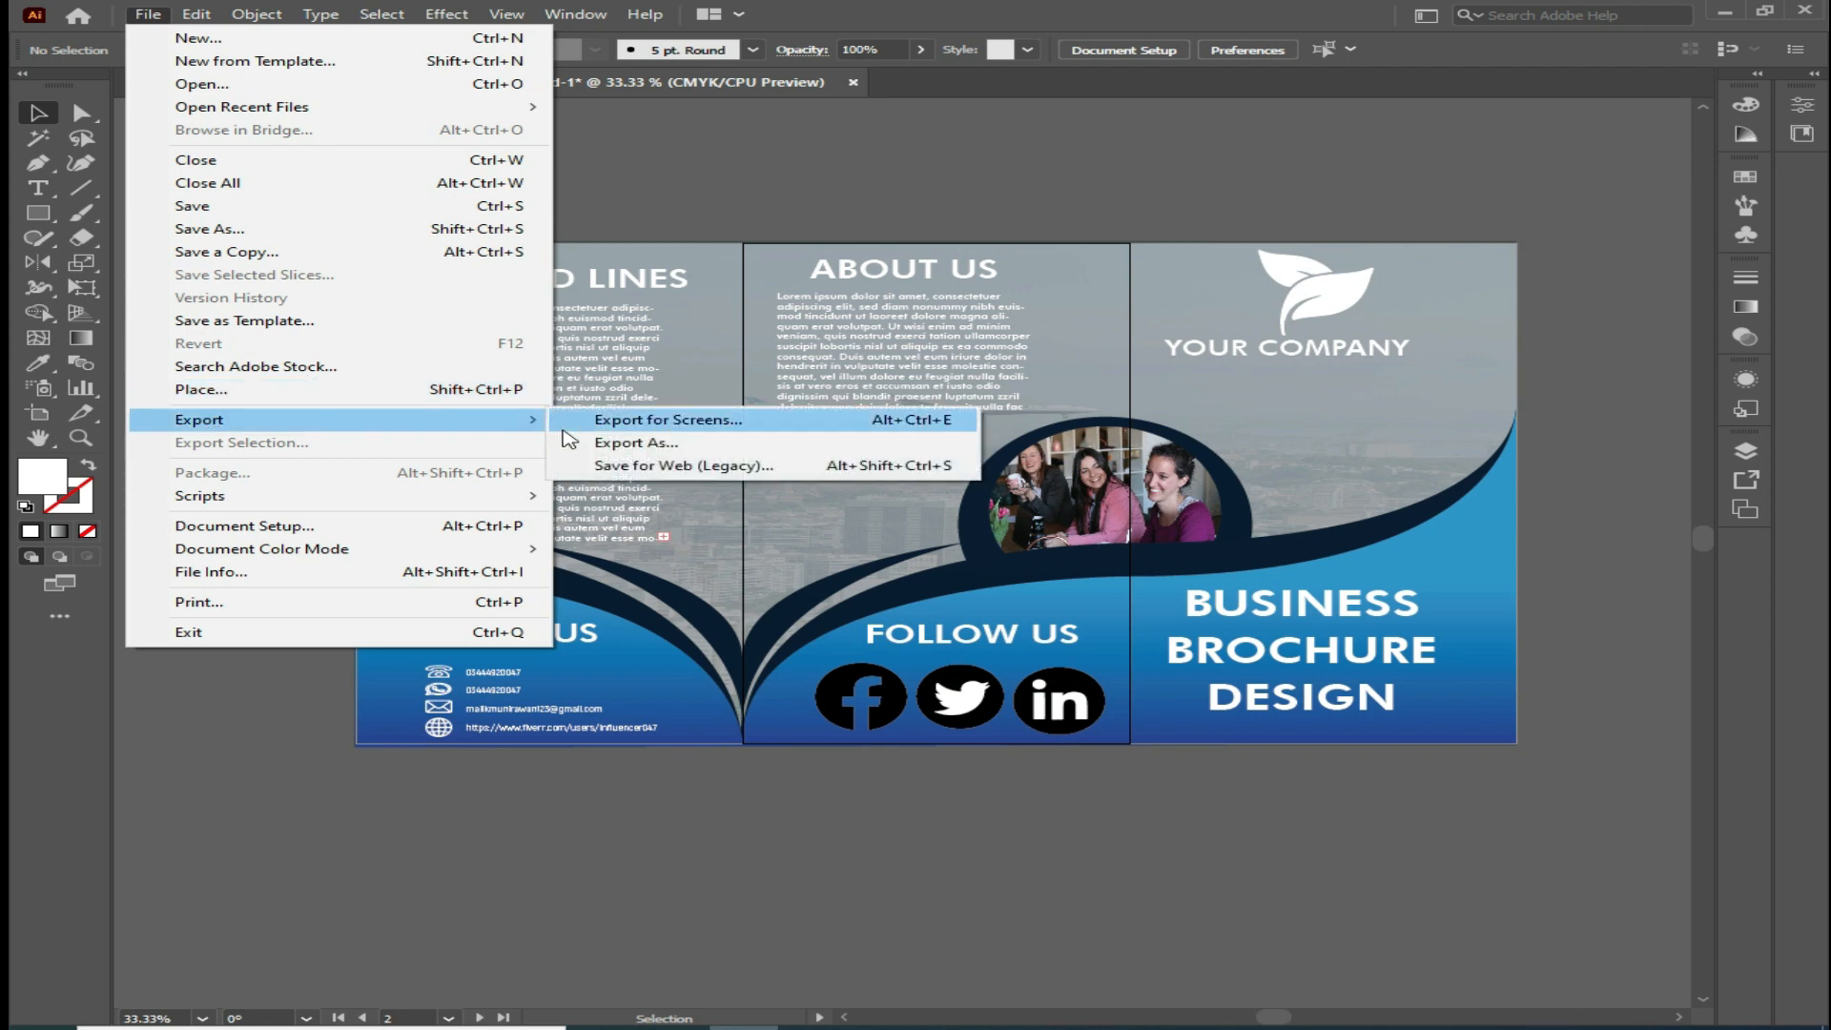
click(625, 467)
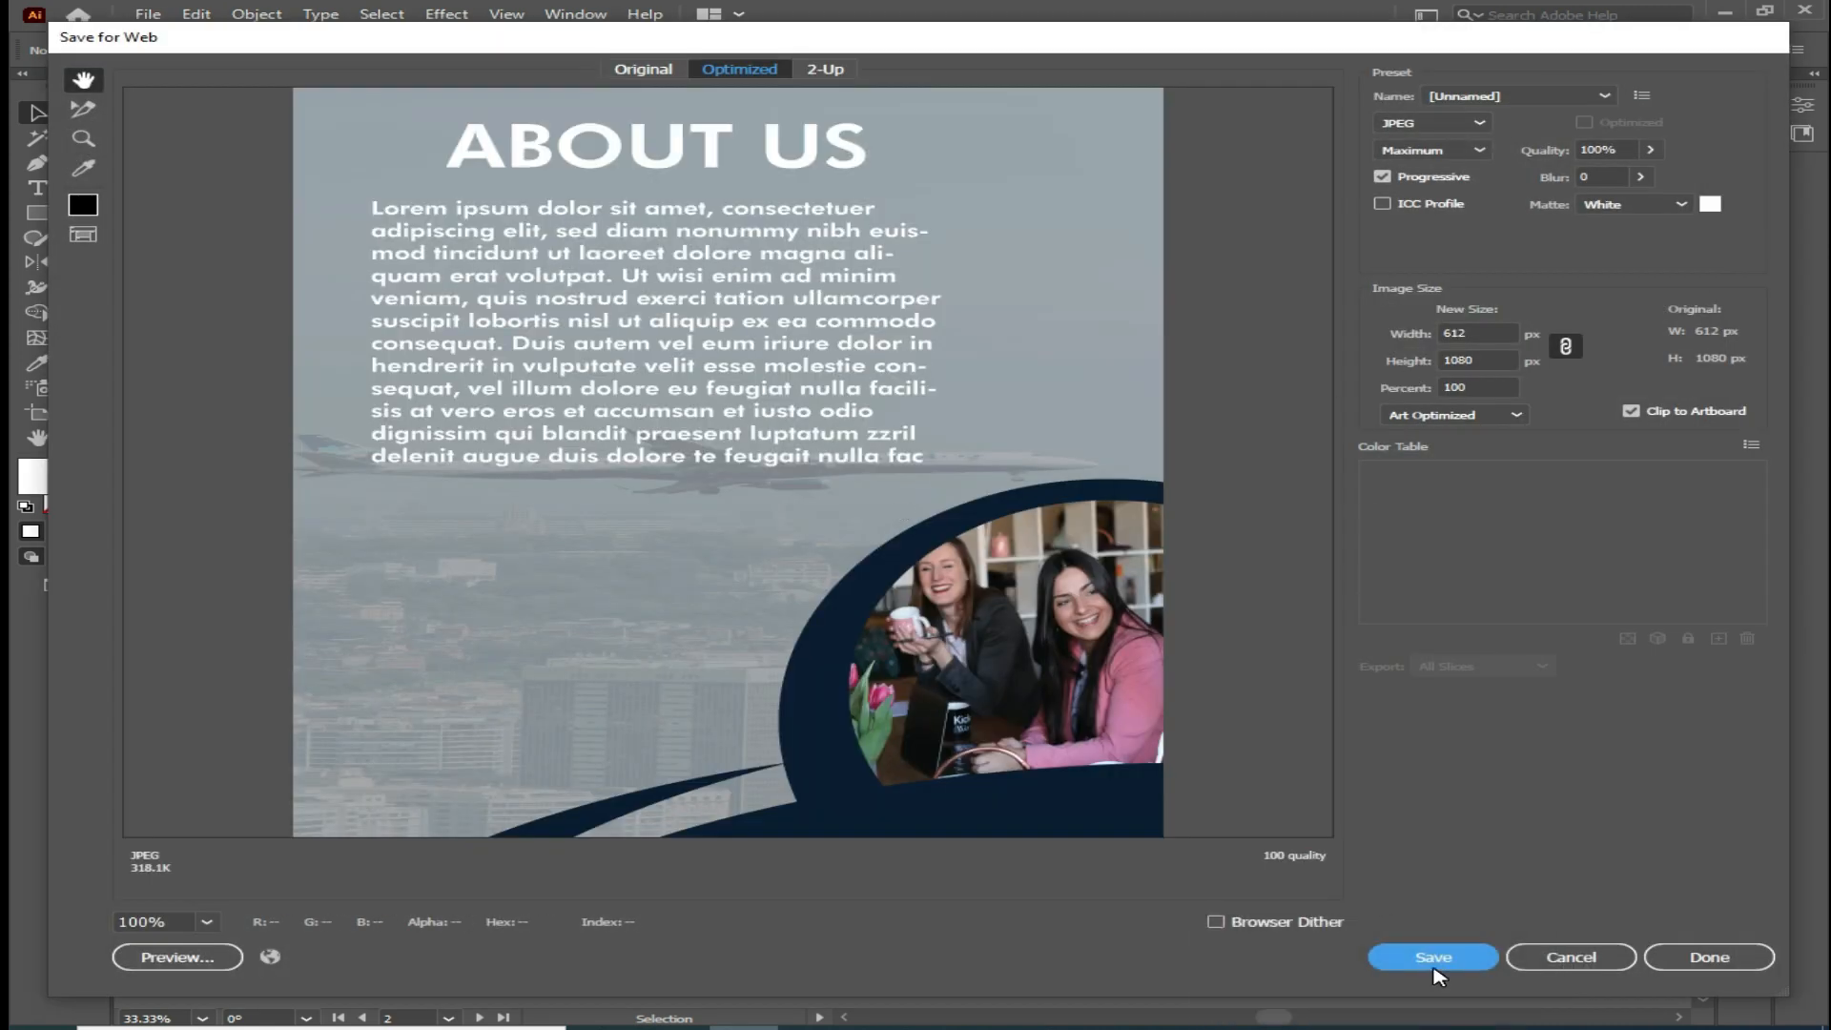
click(1435, 966)
text(1)
click(748, 555)
Export the third artboard with Save for Web (Legacy) as a JPEG named 3 on the Desktop
click(1332, 484)
click(148, 13)
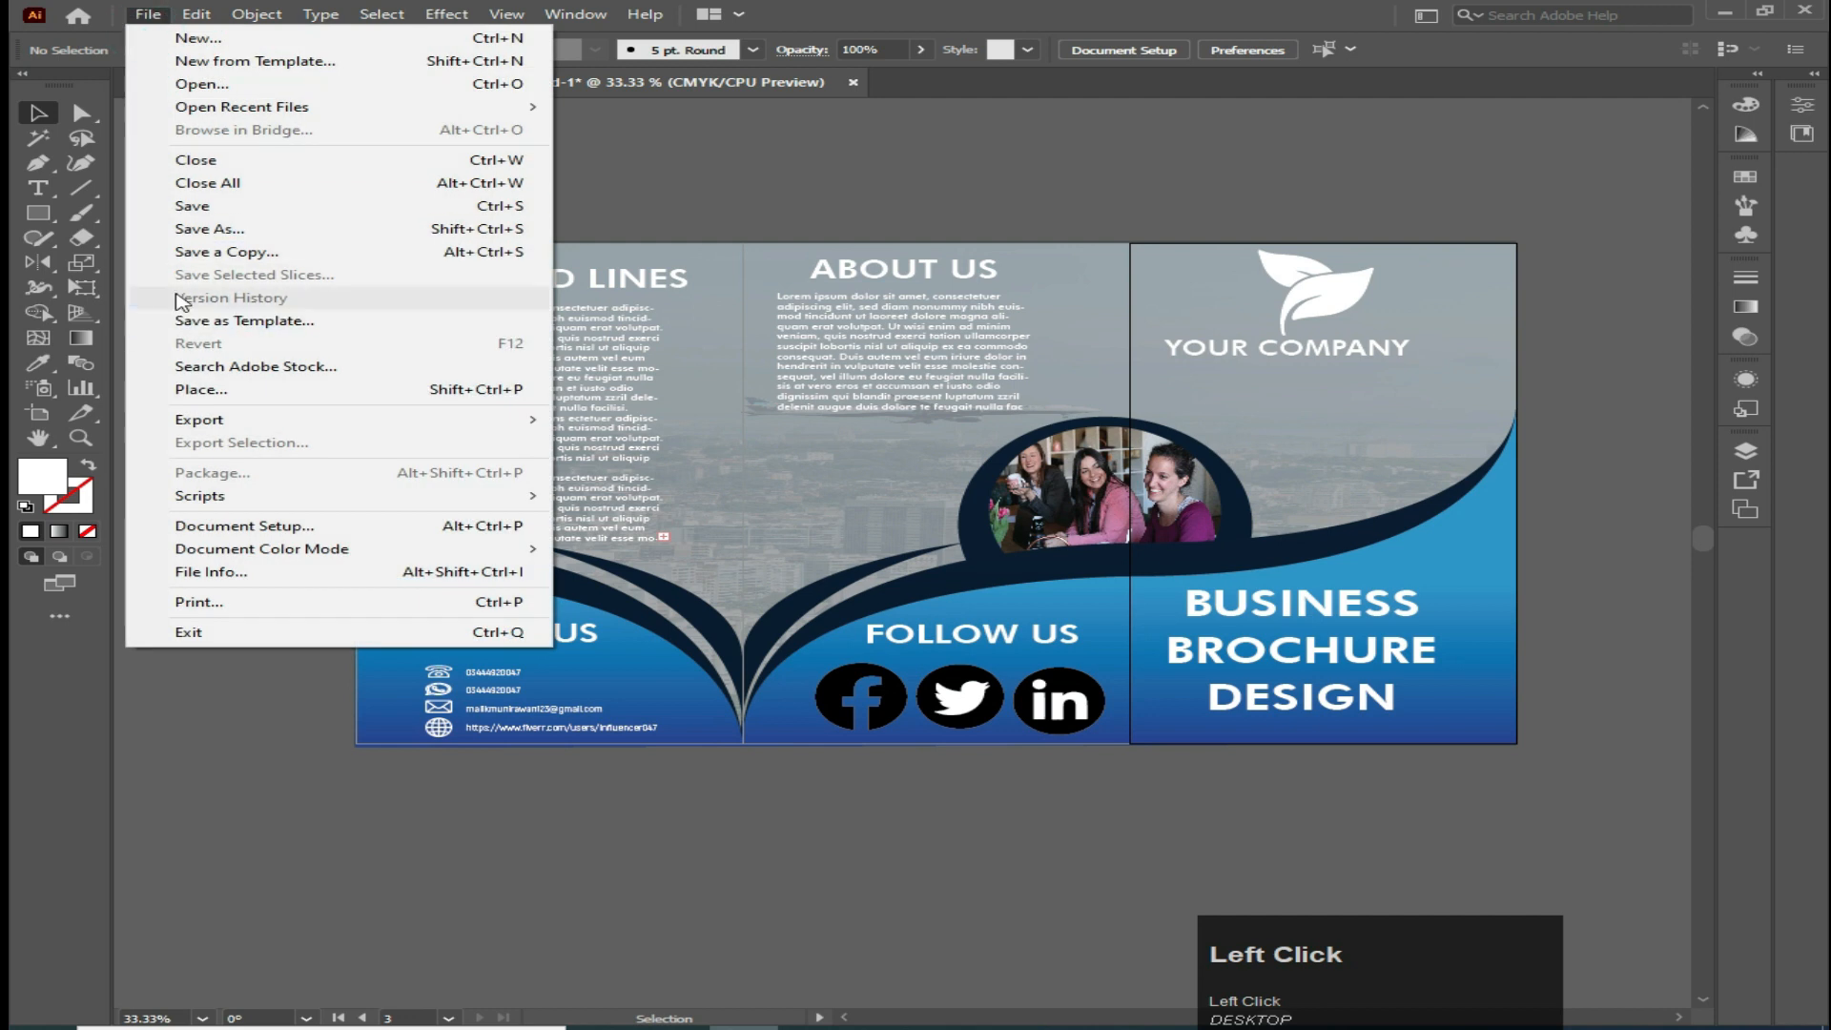
mouse_move(300, 429)
click(648, 465)
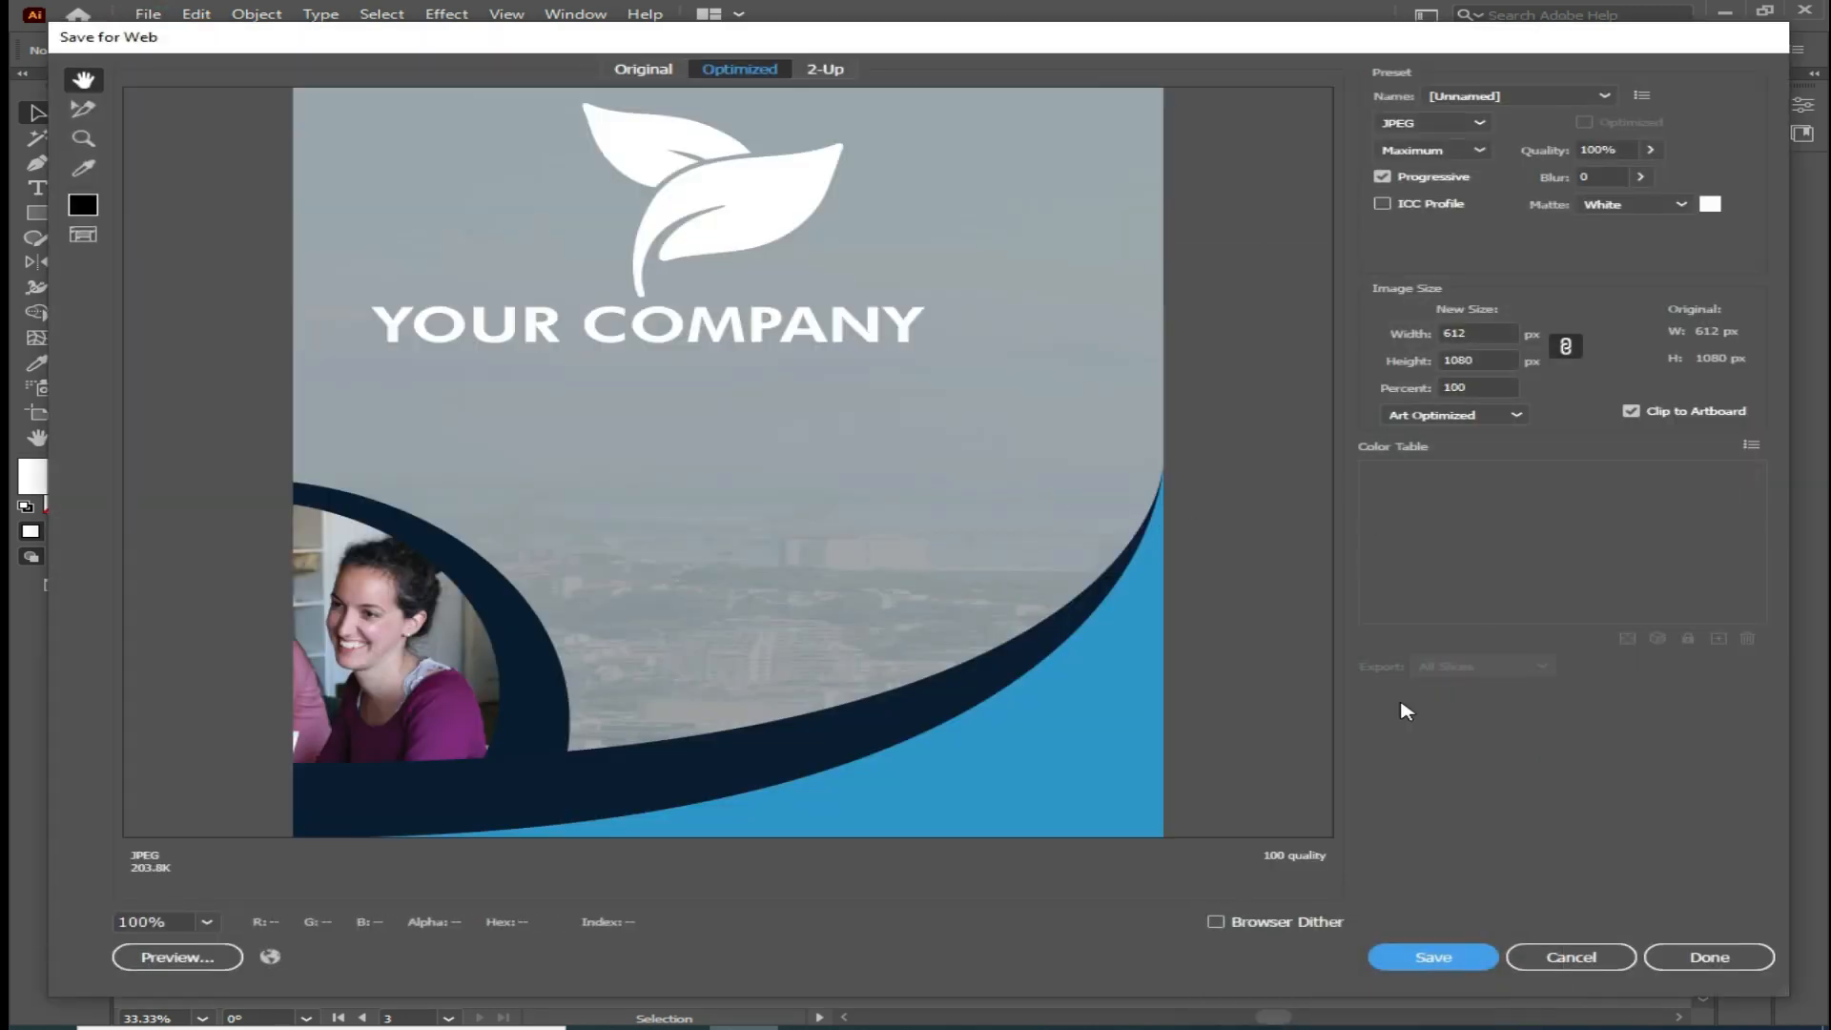
click(1421, 955)
text(3)
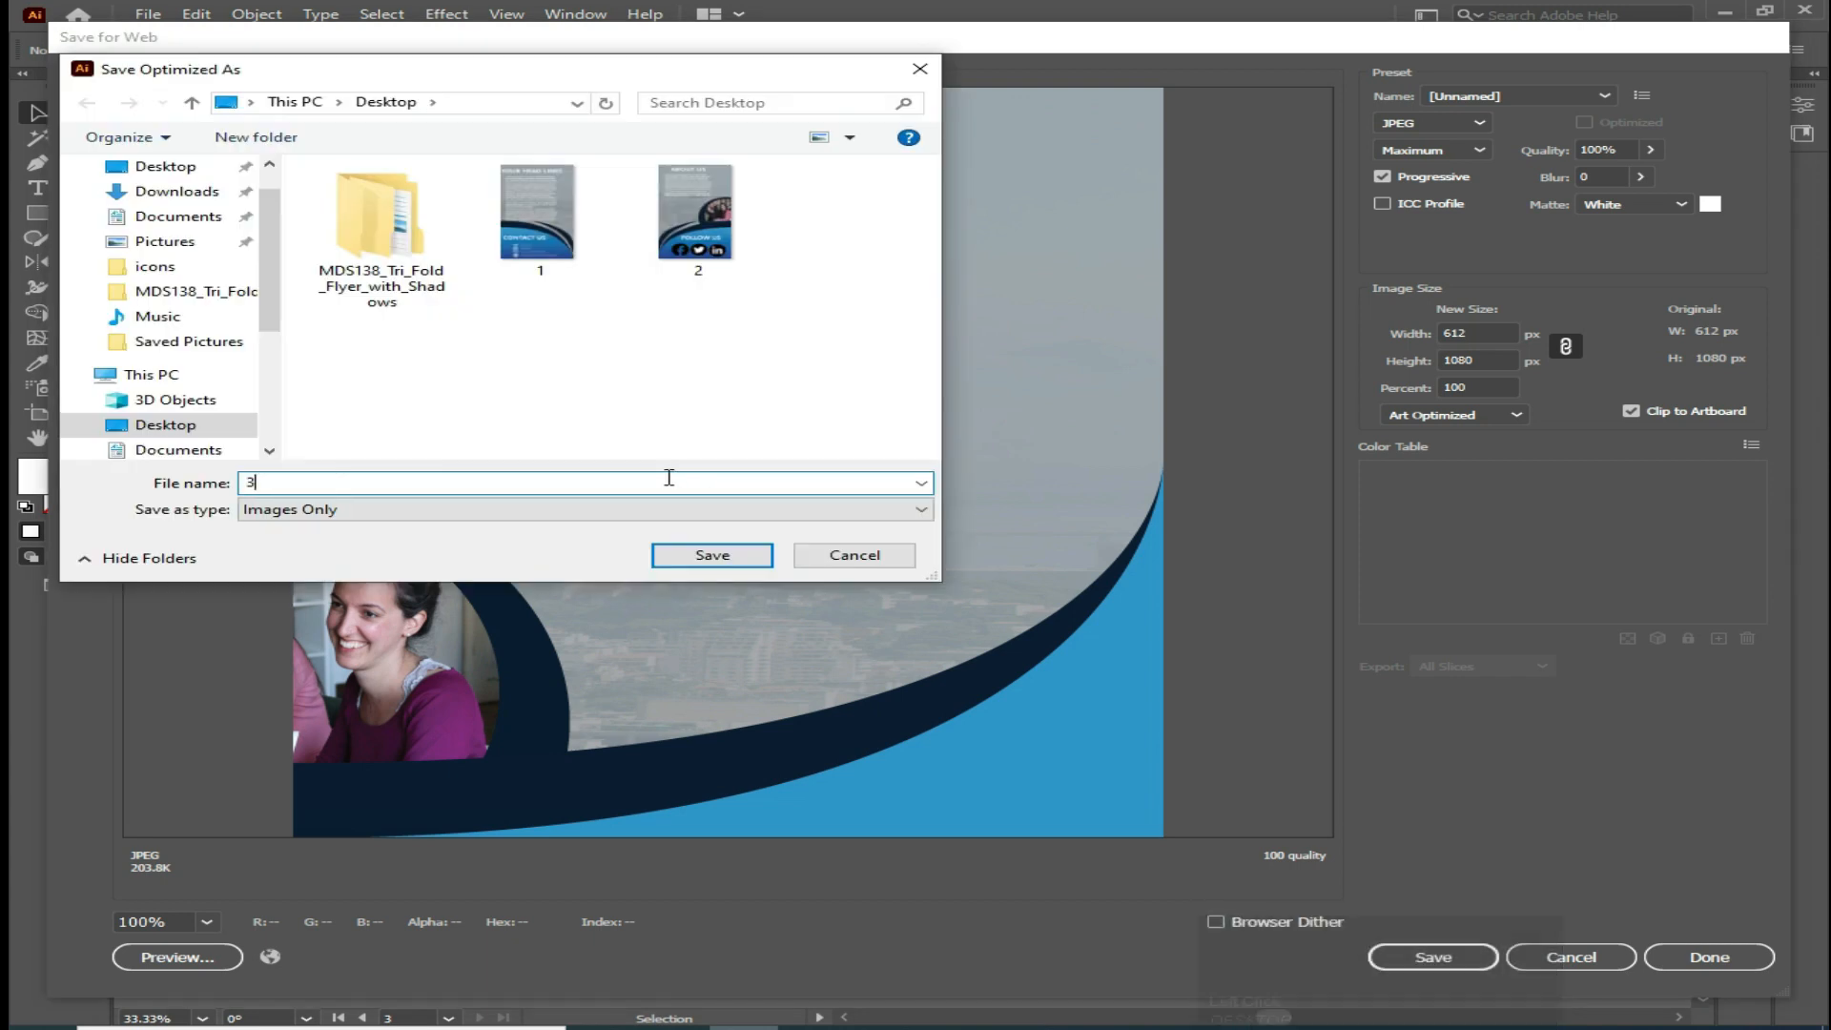
click(711, 555)
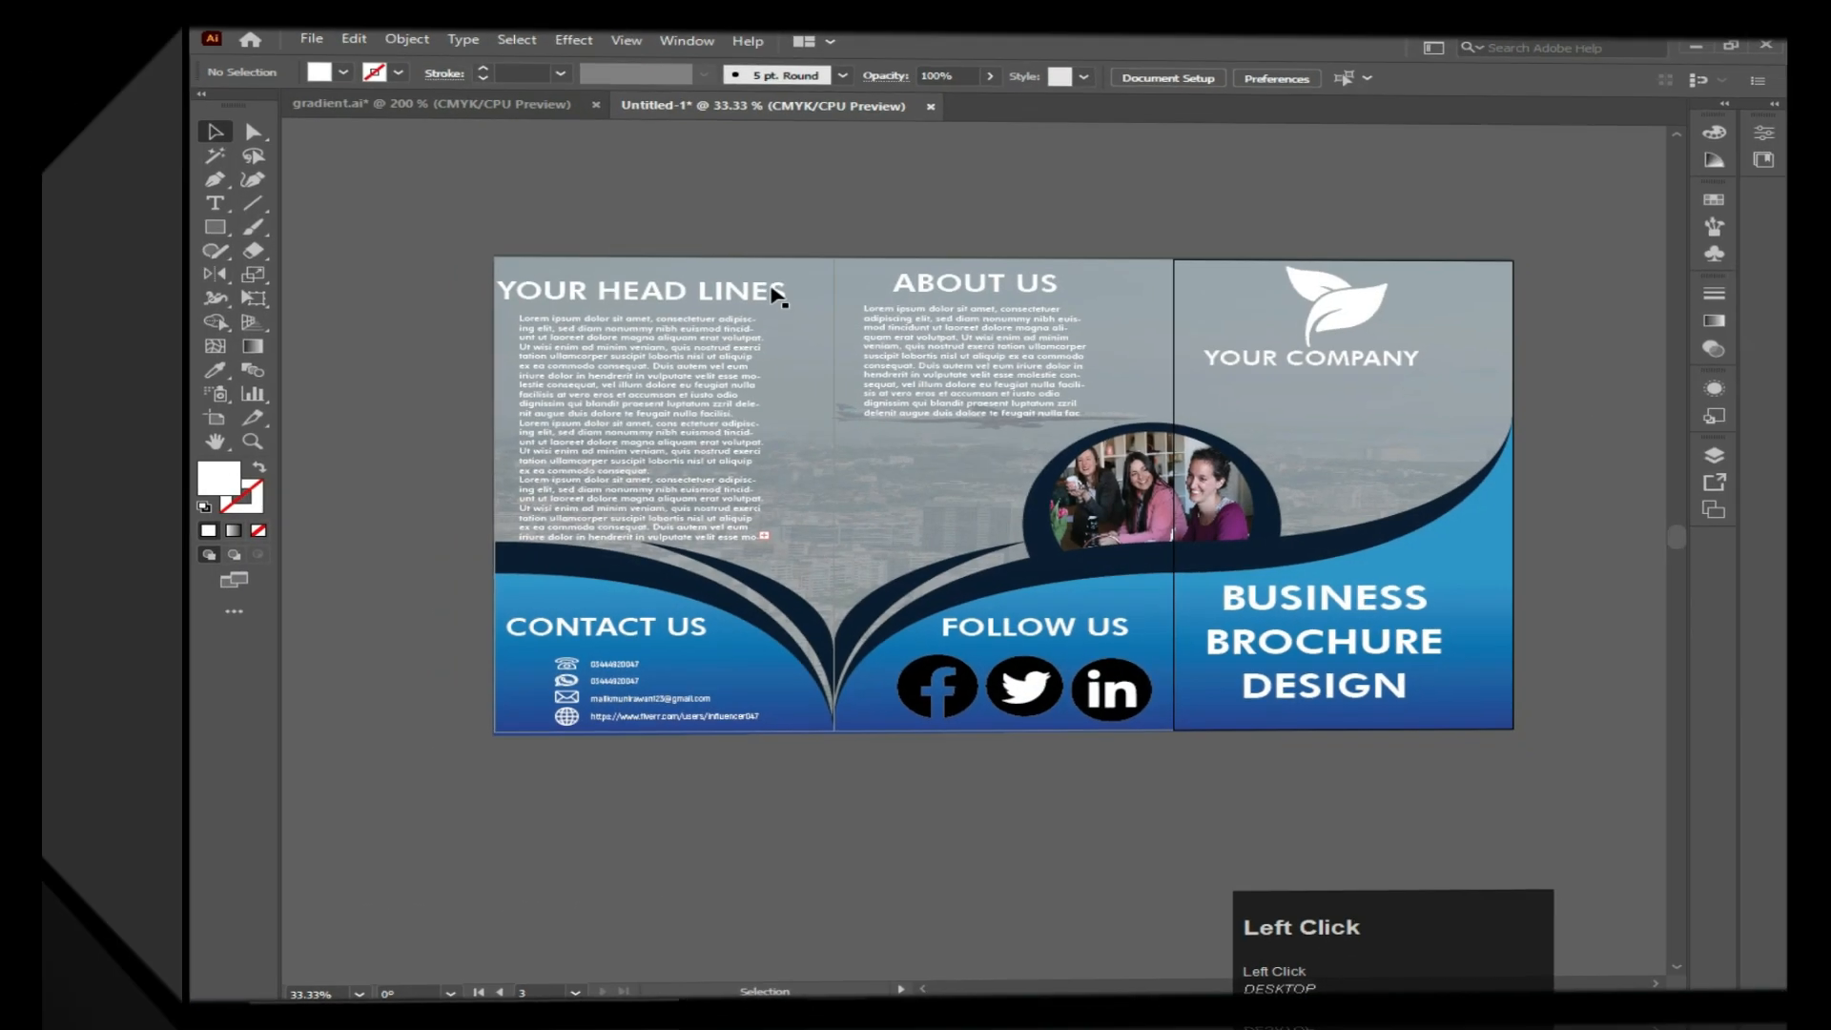